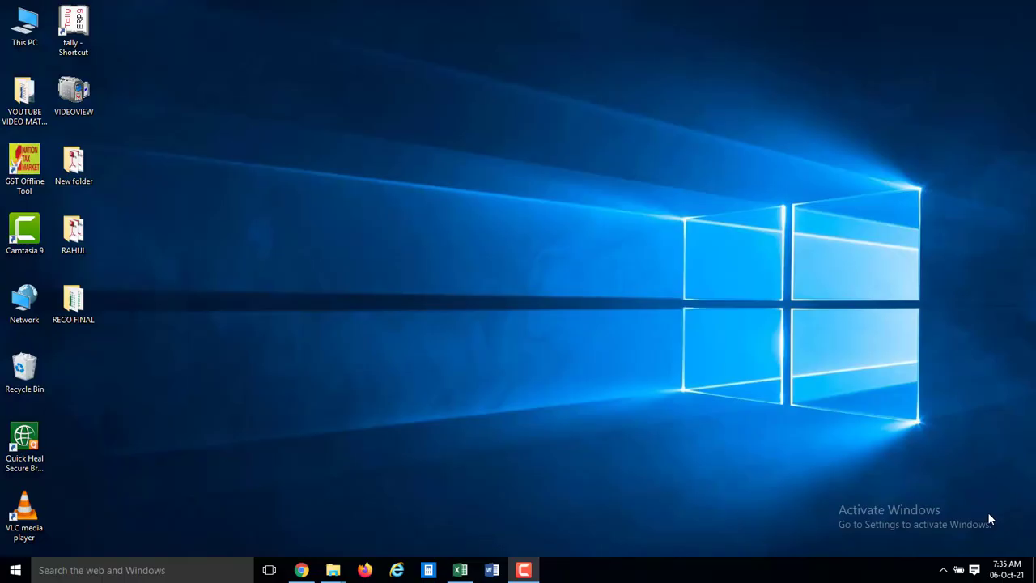
# - Bring up the BOTH LEDGER workbook and browse the ASIAN and SK & ASSOCIATES ledger headings
pyautogui.click(461, 571)
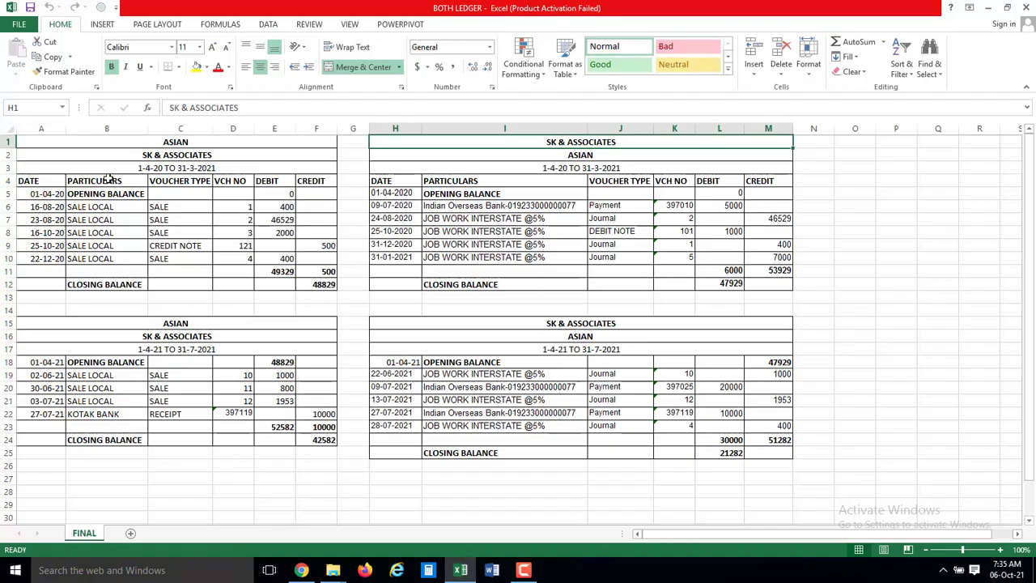
pyautogui.click(109, 180)
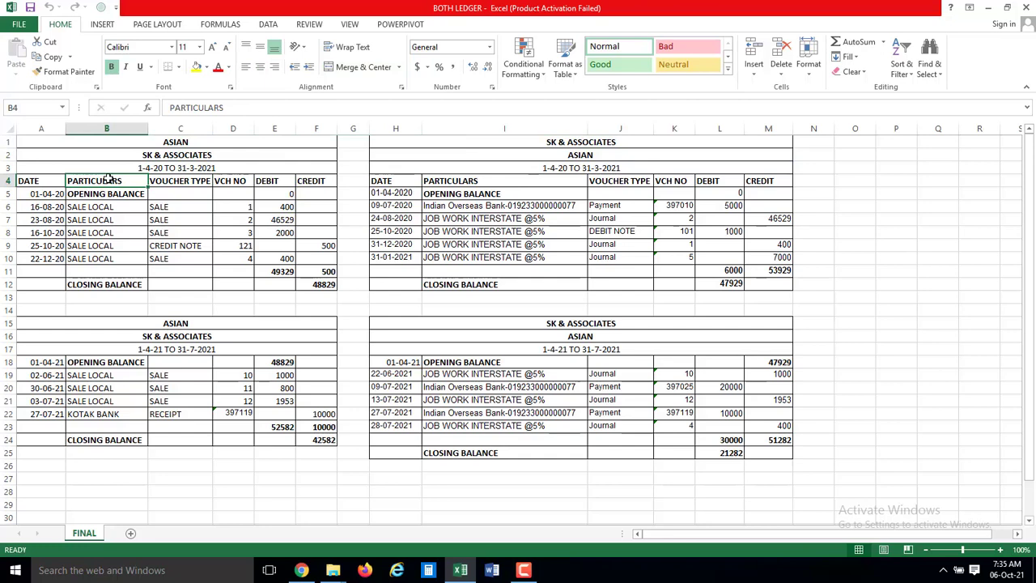
pyautogui.press('Right')
pyautogui.press('Right')
pyautogui.press('Right')
pyautogui.press('Right')
pyautogui.press('Right')
pyautogui.press('Right')
pyautogui.press('Right')
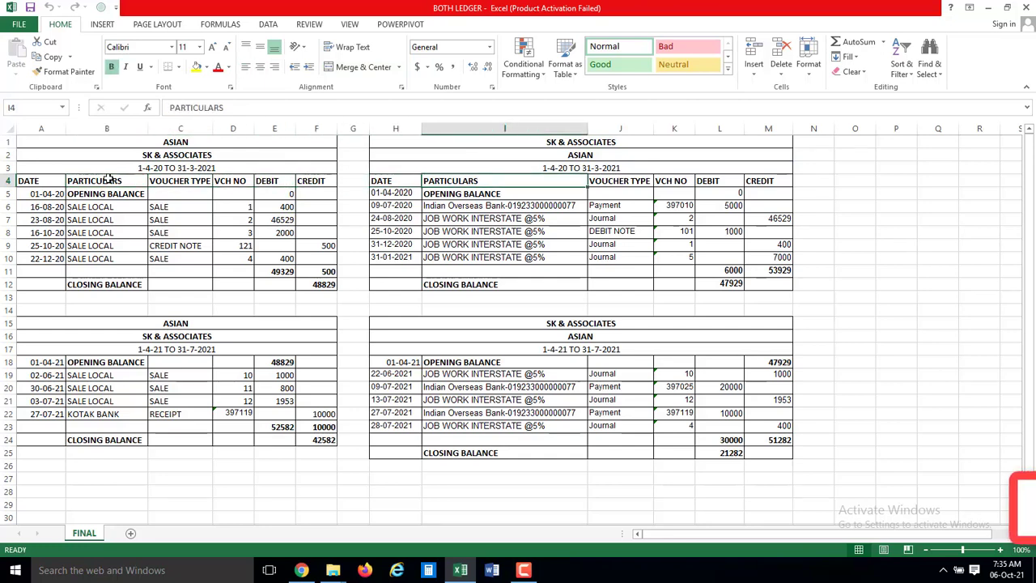
pyautogui.press('Left')
pyautogui.press('Right')
pyautogui.press('Right')
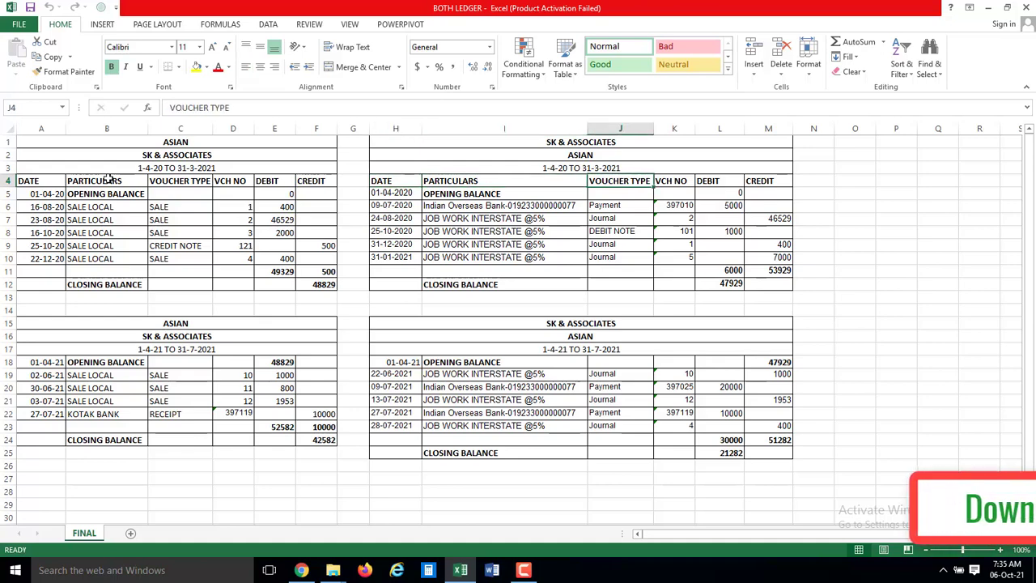
pyautogui.press('Left')
pyautogui.press('Up')
pyautogui.press('Up')
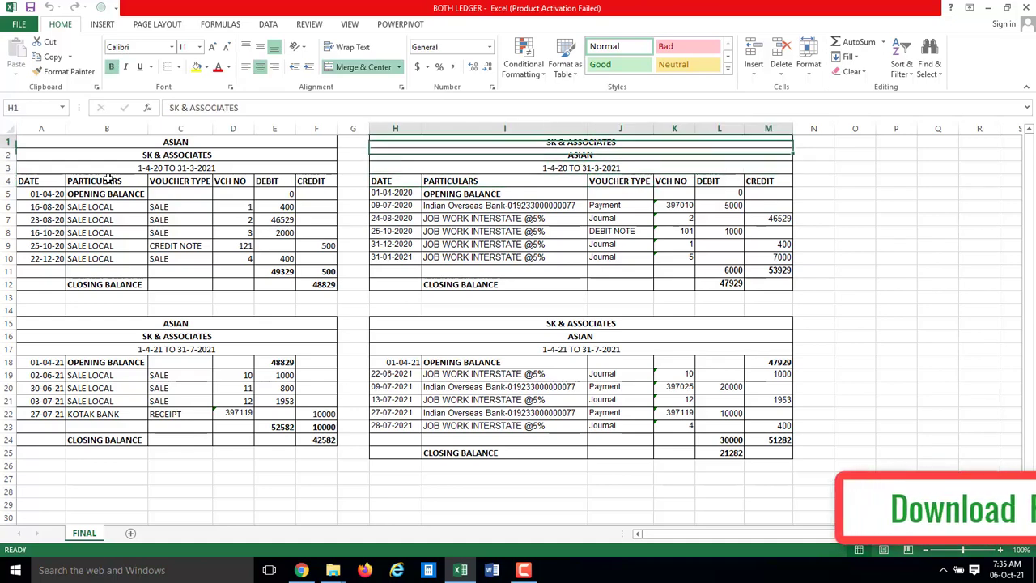
pyautogui.press('Up')
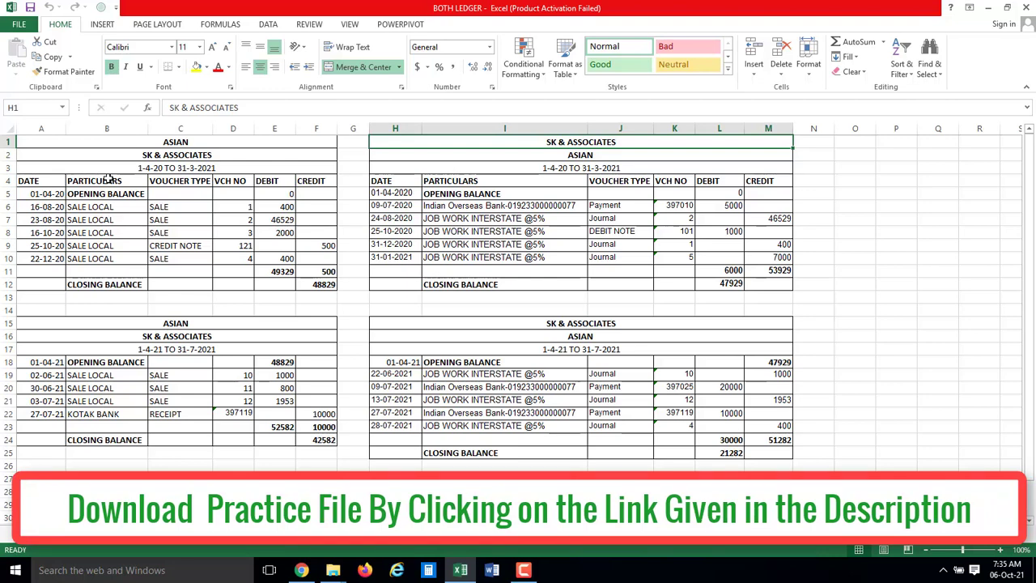
# - Enter =L12-F12 in N12, showing the -900 closing balance difference
pyautogui.press('Down')
pyautogui.press('Down')
pyautogui.press('Down')
pyautogui.press('Right')
pyautogui.press('Down')
pyautogui.press('Down')
pyautogui.press('Down')
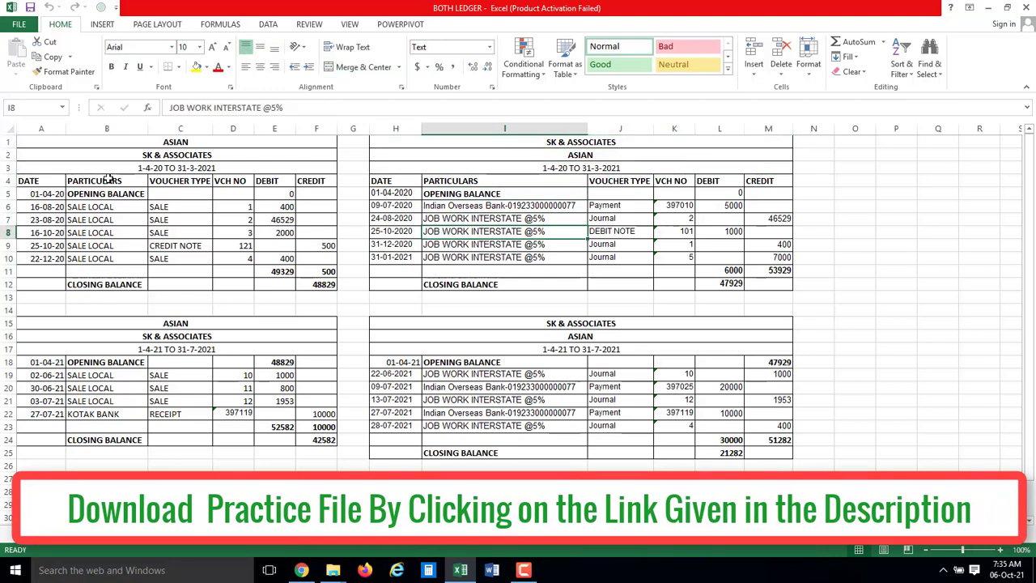
pyautogui.press('Down')
pyautogui.press('Down')
pyautogui.press('Down')
pyautogui.press('Down')
pyautogui.press('Down')
pyautogui.press('Right')
pyautogui.press('Right')
pyautogui.press('Right')
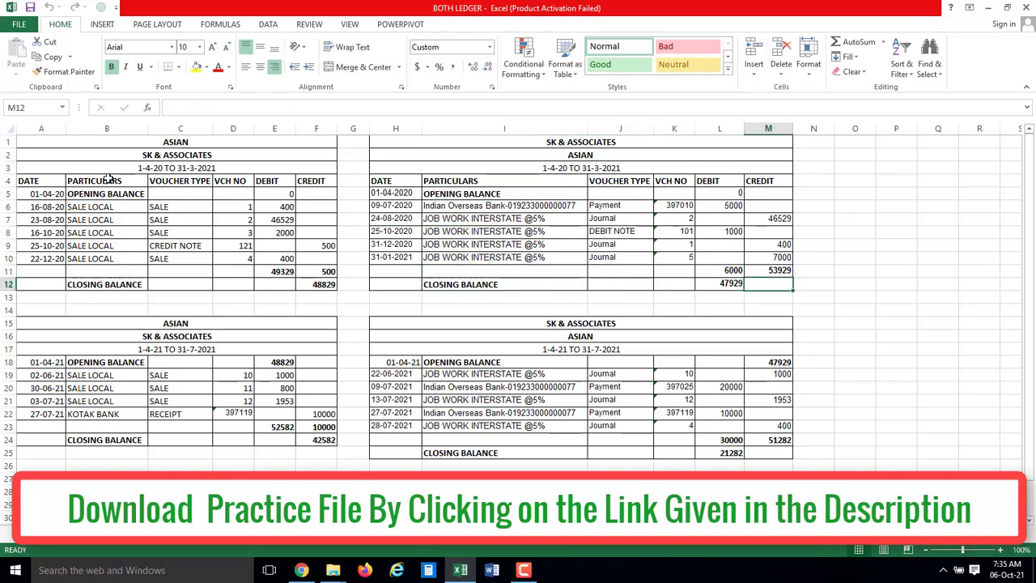
pyautogui.press('Right')
pyautogui.press('Right')
pyautogui.write('=')
pyautogui.press('Left')
pyautogui.press('Left')
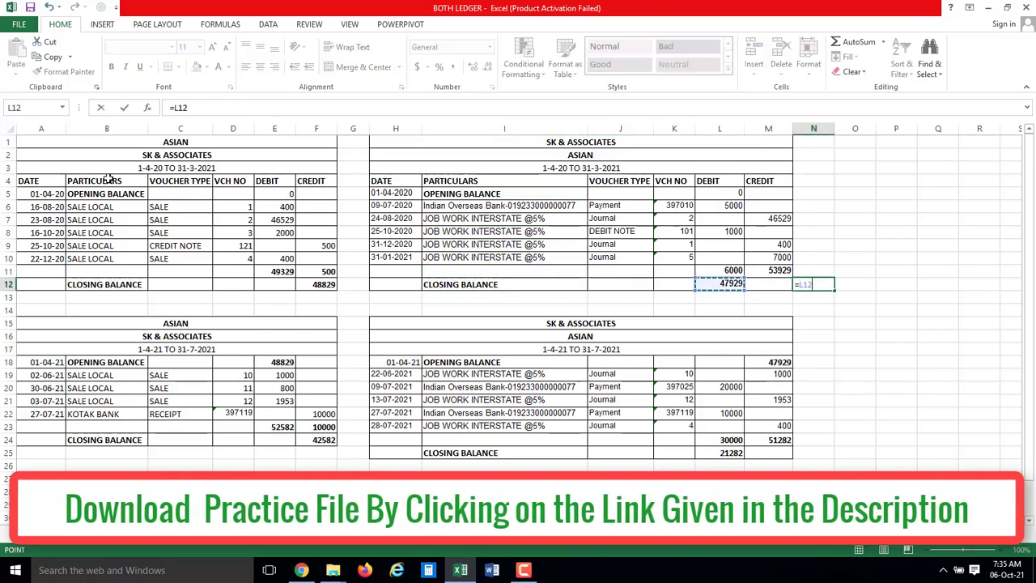
pyautogui.write('-')
pyautogui.press('Left')
pyautogui.press('Left')
pyautogui.press('Left')
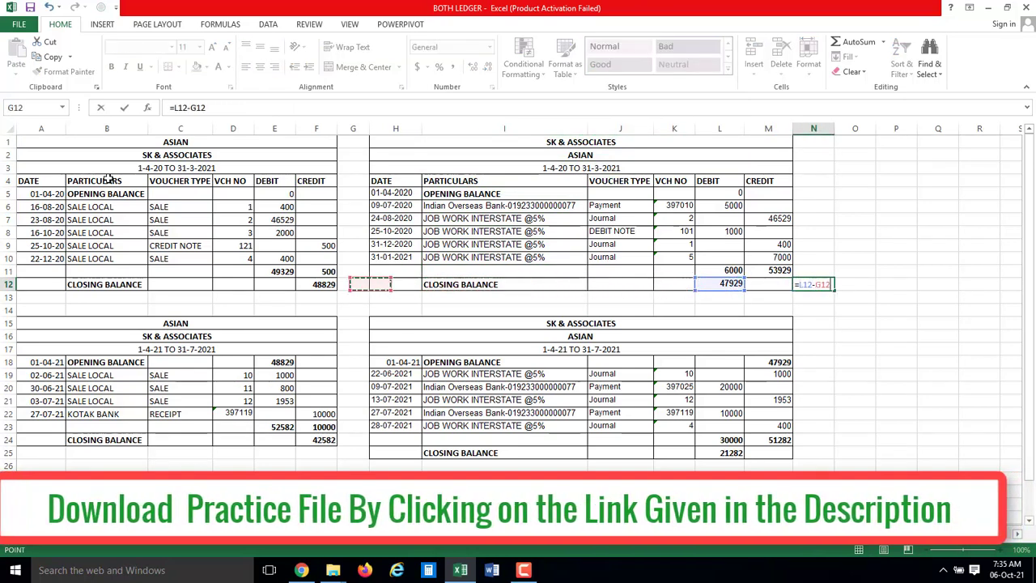
pyautogui.hotkey('ctrl', 'Return')
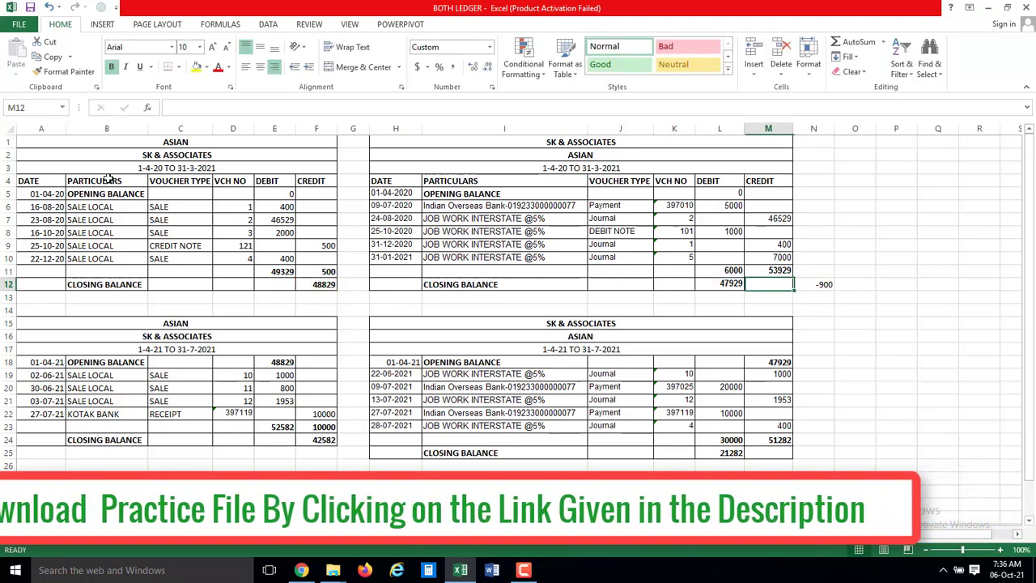
pyautogui.press('Left')
pyautogui.press('Left')
pyautogui.press('Left')
pyautogui.press('Left')
pyautogui.press('Left')
pyautogui.press('Left')
pyautogui.press('Left')
# - Select the first ledger's debits E5:E10 together with the second ledger's credits M5:M10
pyautogui.press('Up')
pyautogui.press('Up')
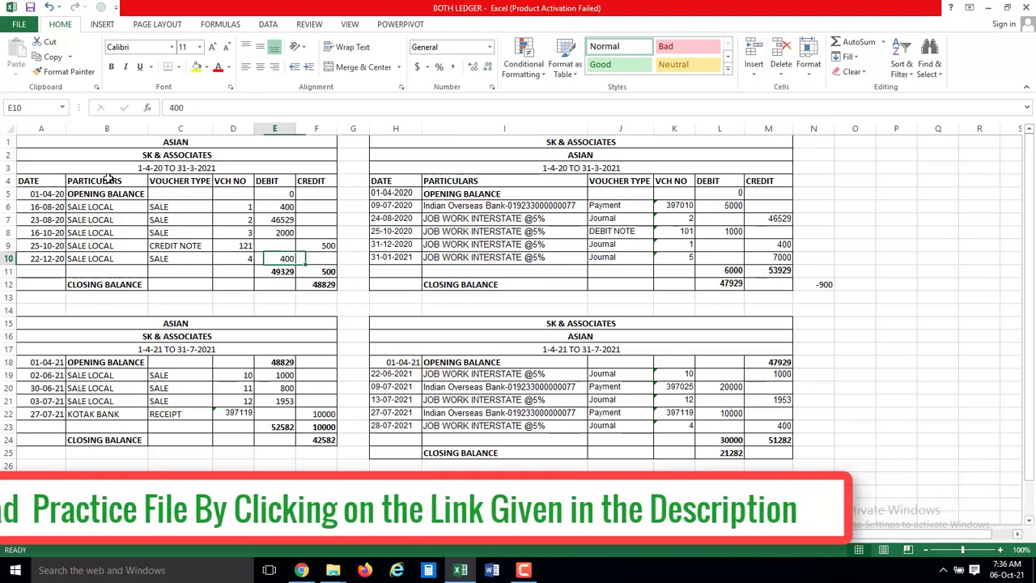
pyautogui.press('Right')
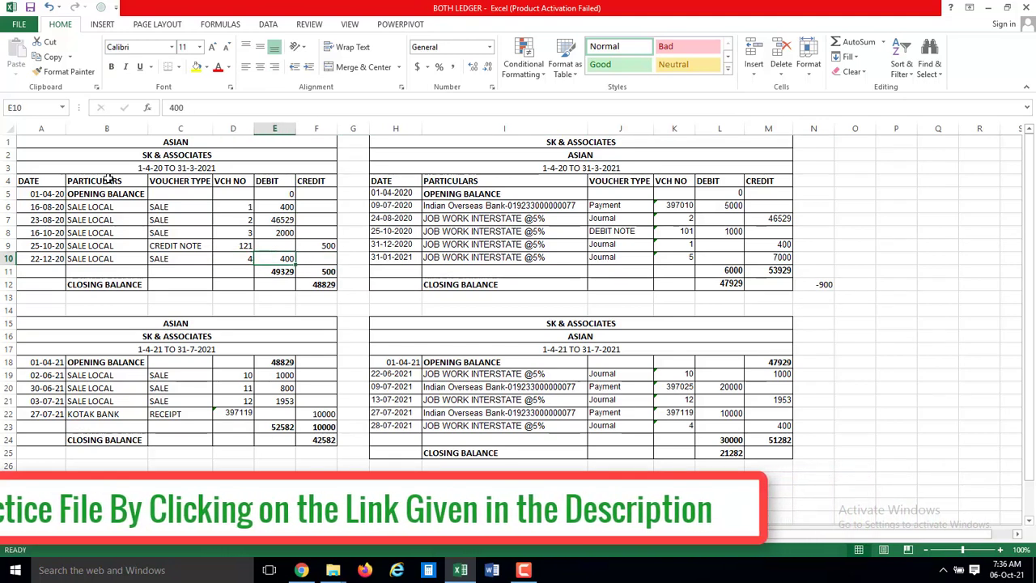
pyautogui.press('Up')
pyautogui.press('Up')
pyautogui.press('Up')
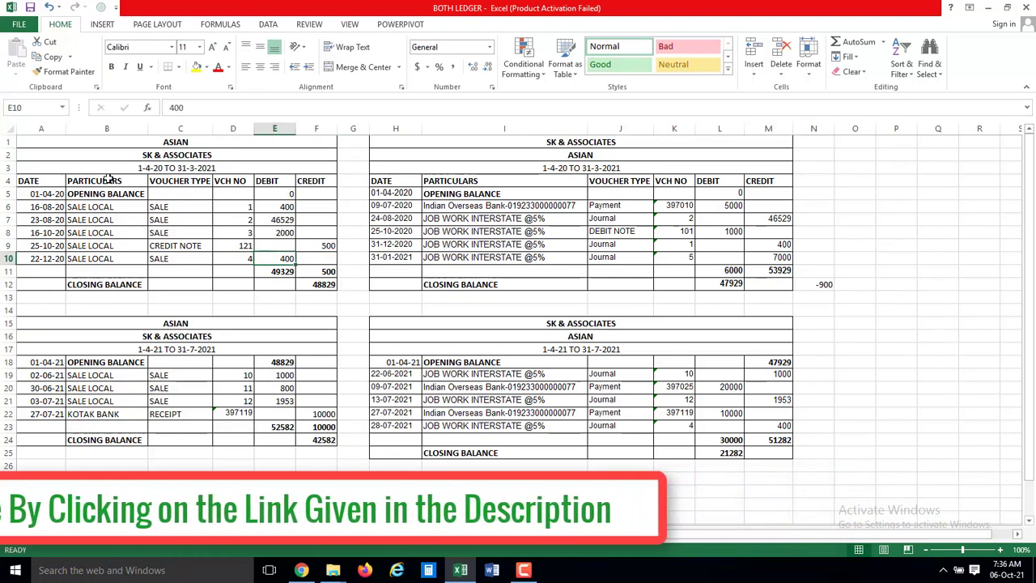
pyautogui.press('Up')
pyautogui.press('Up')
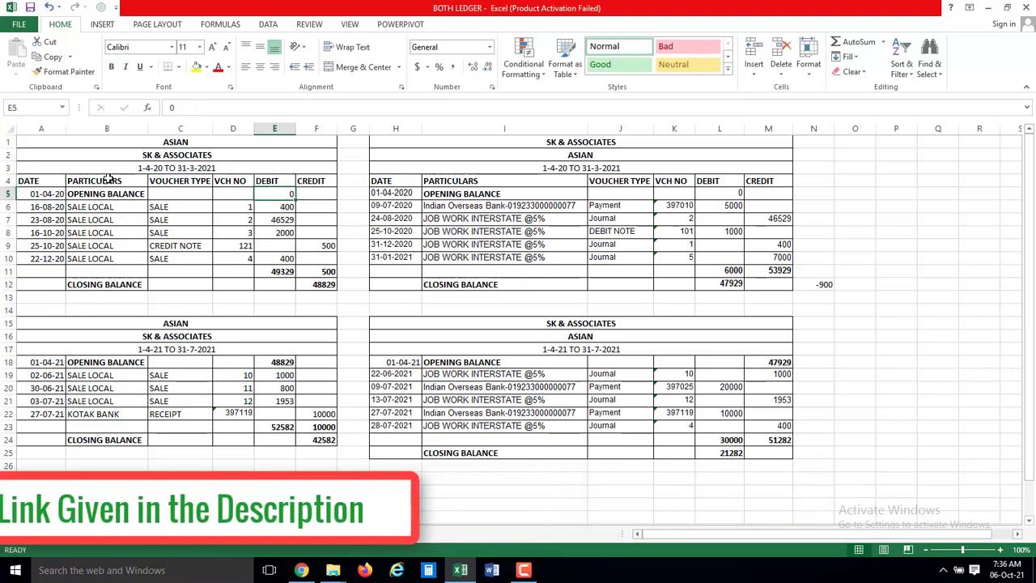
pyautogui.hotkey('shift', 'Down')
pyautogui.hotkey('shift', 'Down')
pyautogui.hotkey('shift', 'Down')
pyautogui.hotkey('shift', 'Down')
pyautogui.hotkey('shift', 'Down')
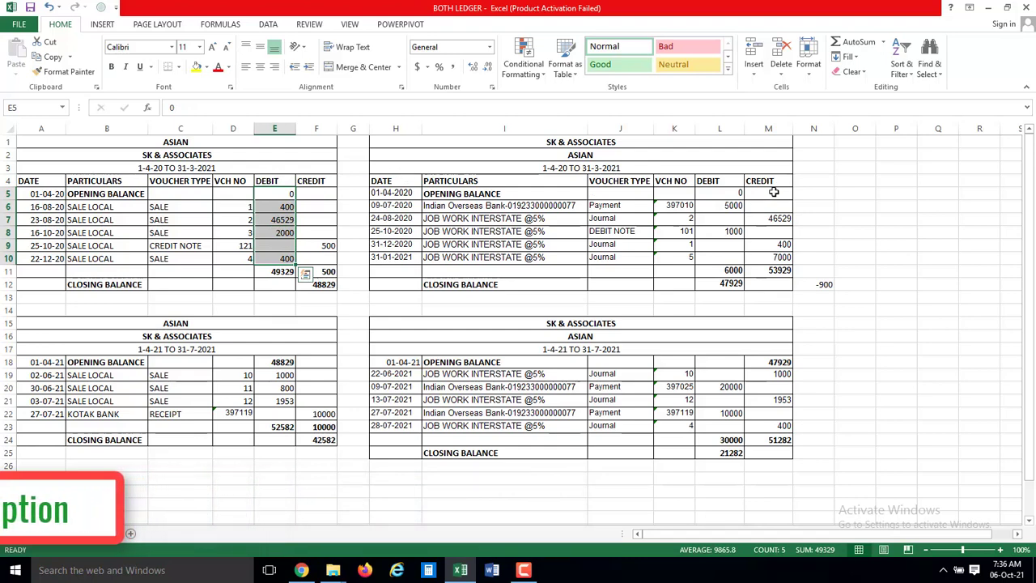
pyautogui.moveTo(774, 192); pyautogui.dragTo(769, 257)
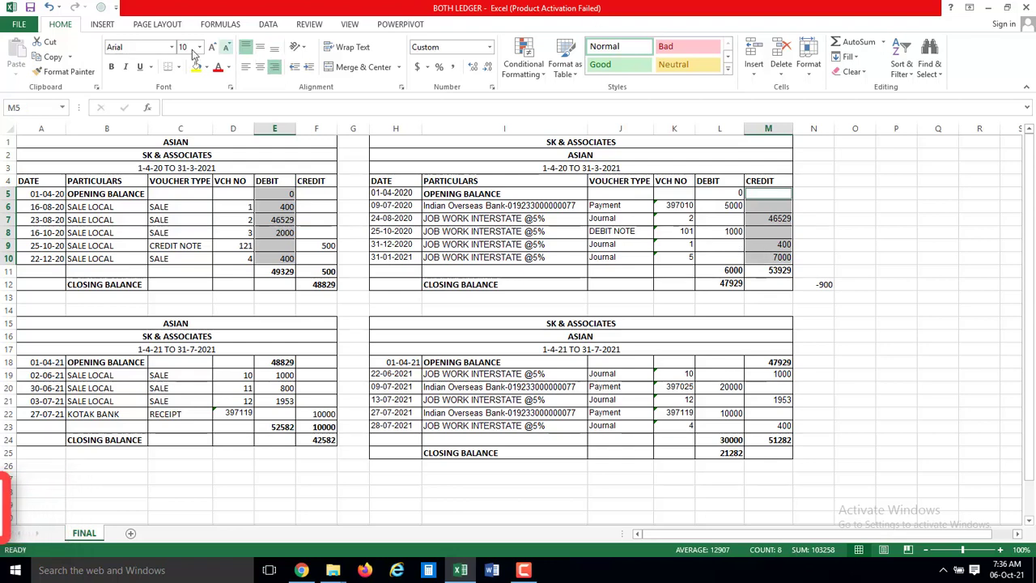
# - Highlight the unique values in that selection with the default light red fill
pyautogui.click(542, 74)
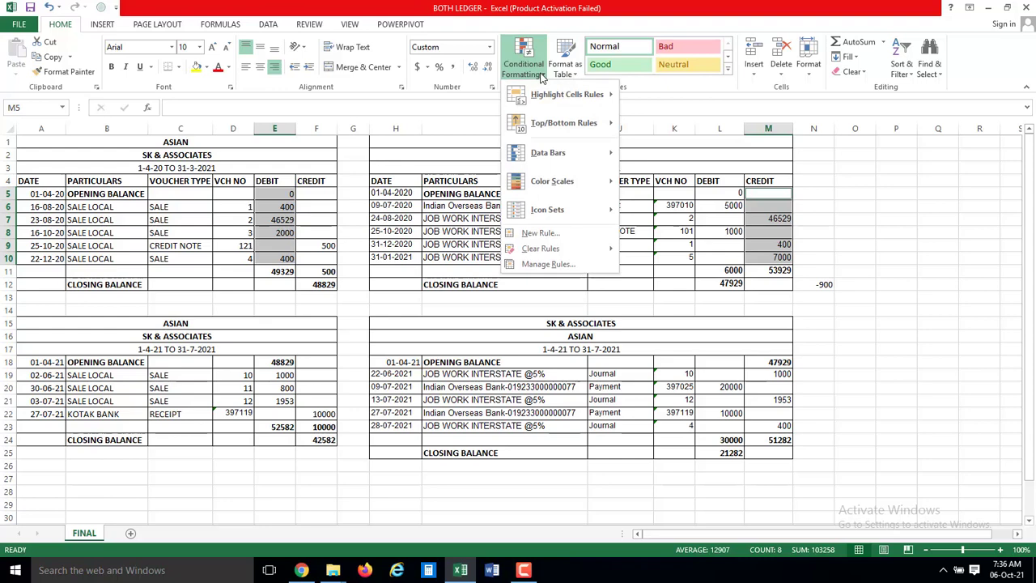
pyautogui.moveTo(567, 95)
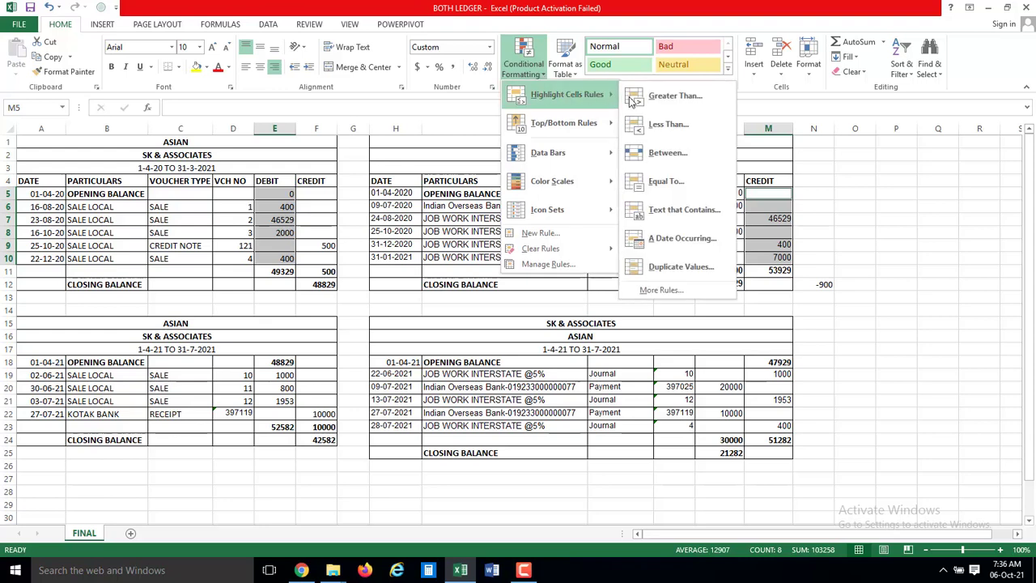
pyautogui.click(652, 268)
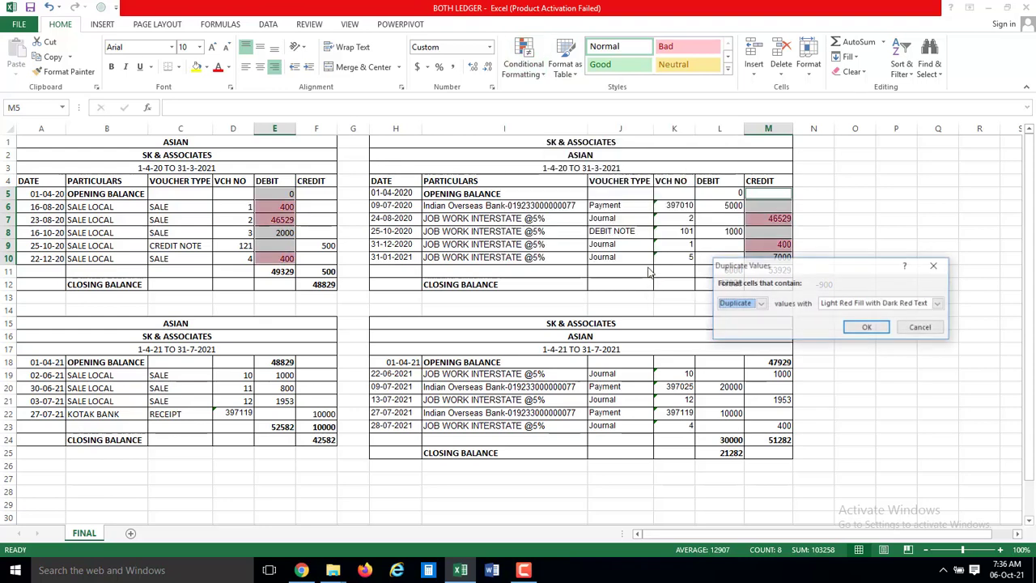
pyautogui.click(761, 304)
pyautogui.click(741, 324)
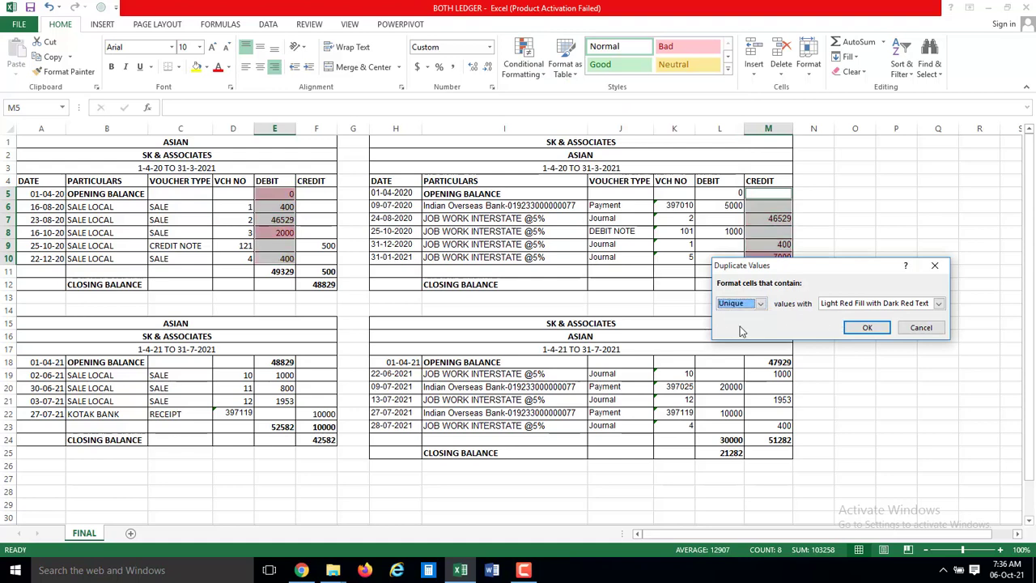
pyautogui.click(868, 328)
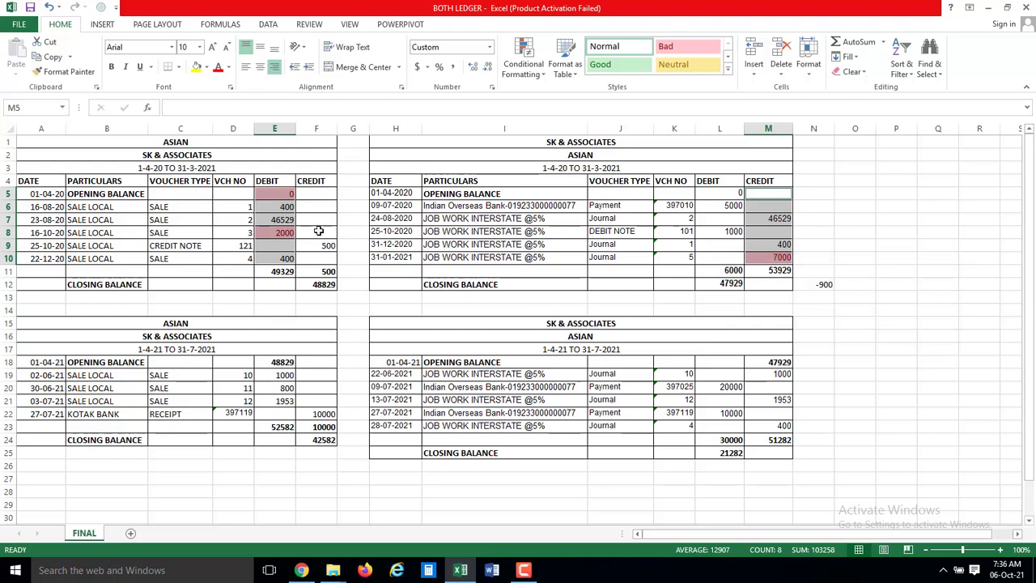
pyautogui.click(319, 194)
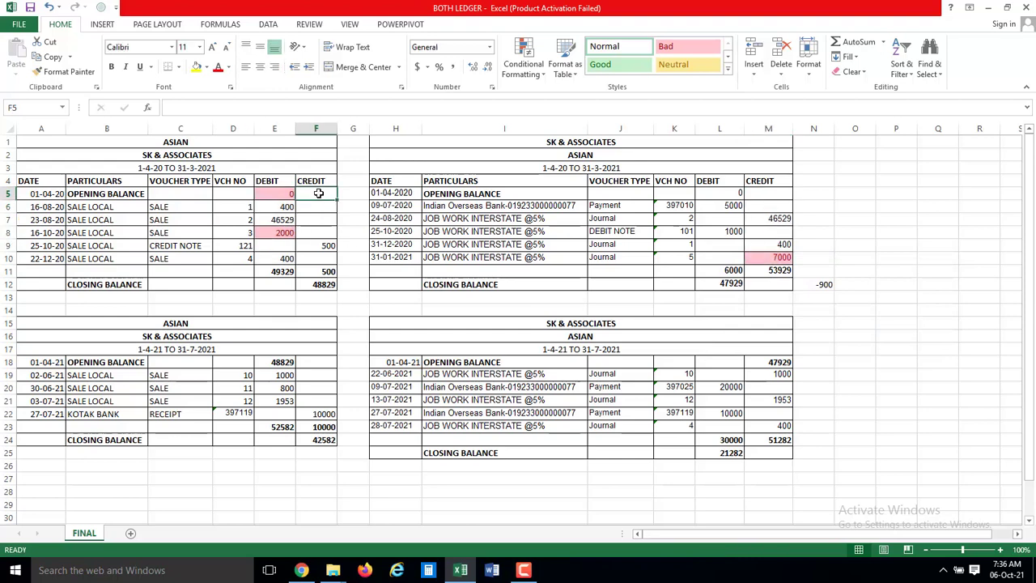
# - Highlight unique values across F5:F10 and L5:L10 with green fill and dark green text
pyautogui.hotkey('shift', 'Down')
pyautogui.hotkey('shift', 'Down')
pyautogui.hotkey('shift', 'Down')
pyautogui.hotkey('shift', 'Down')
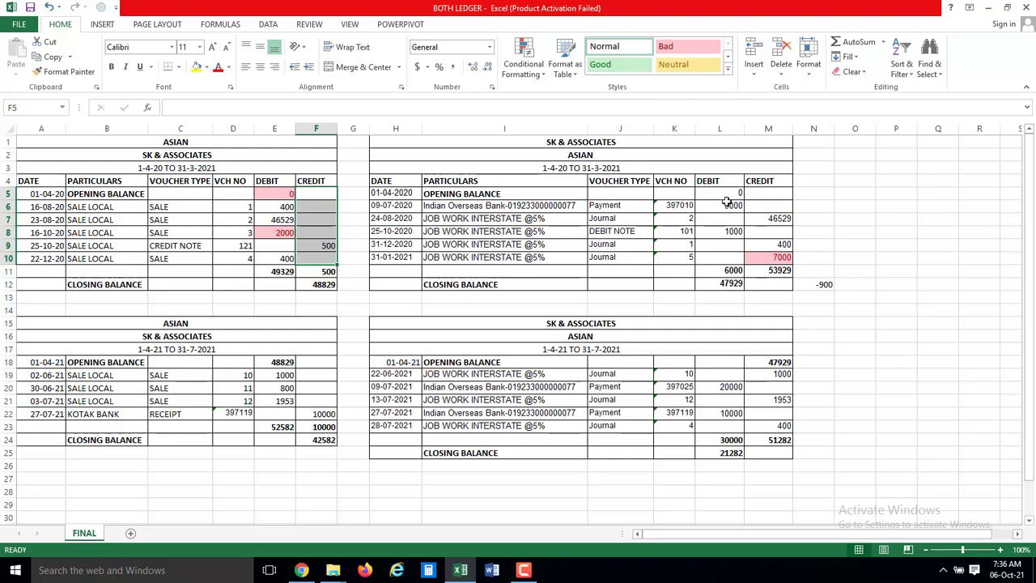
pyautogui.moveTo(731, 194); pyautogui.dragTo(727, 255)
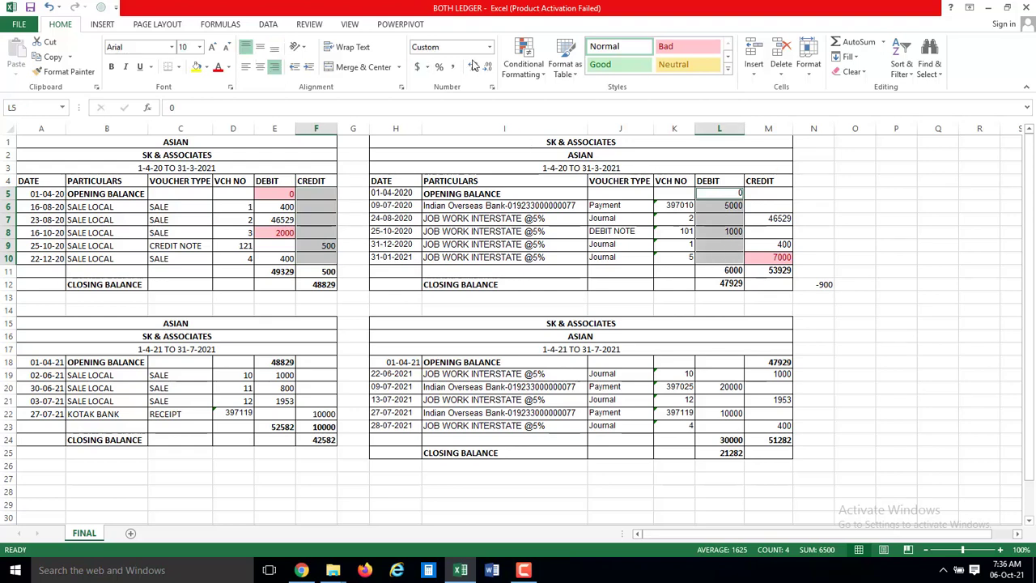
pyautogui.click(515, 66)
pyautogui.moveTo(567, 94)
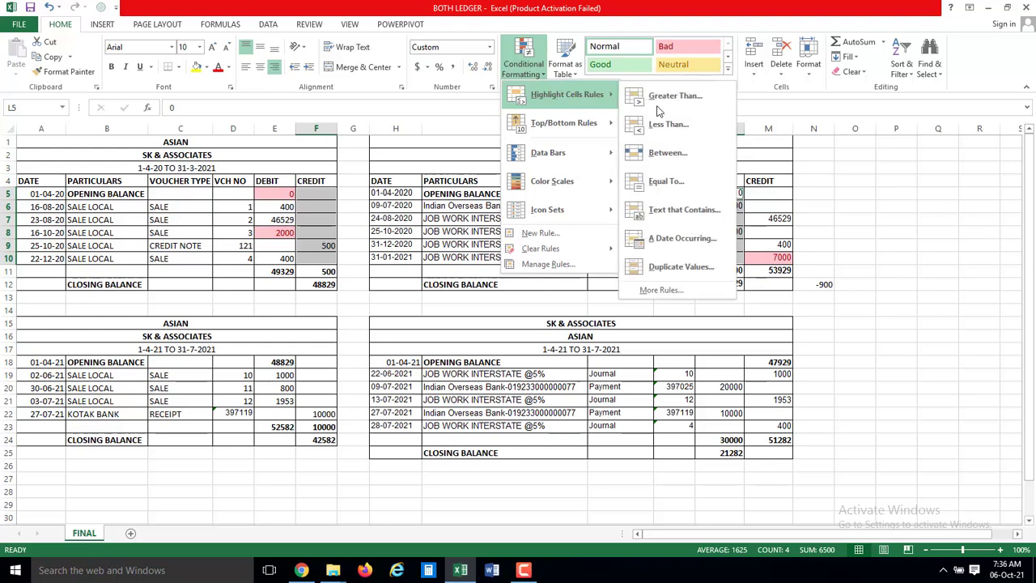
pyautogui.click(658, 269)
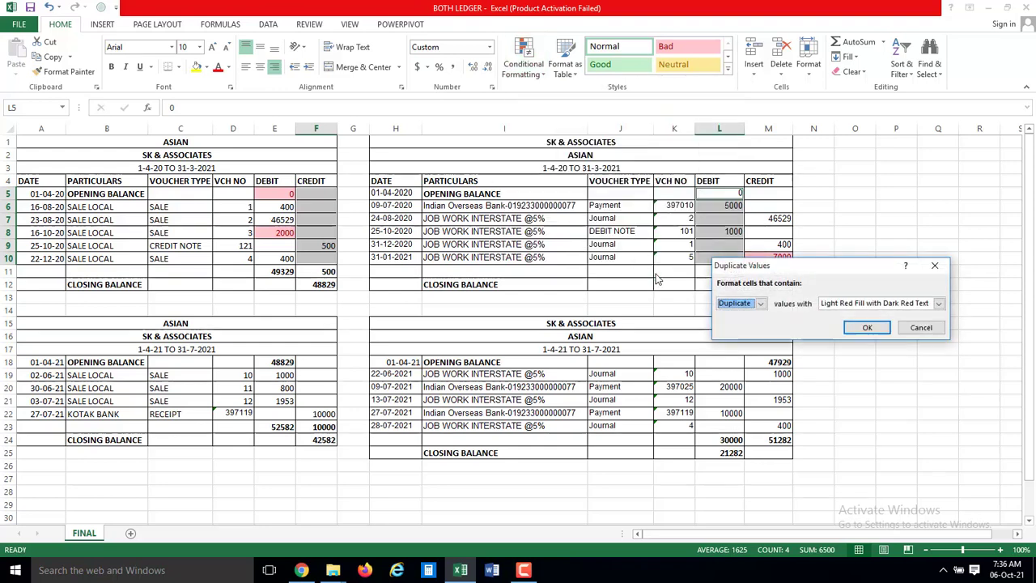
pyautogui.click(761, 305)
pyautogui.click(741, 325)
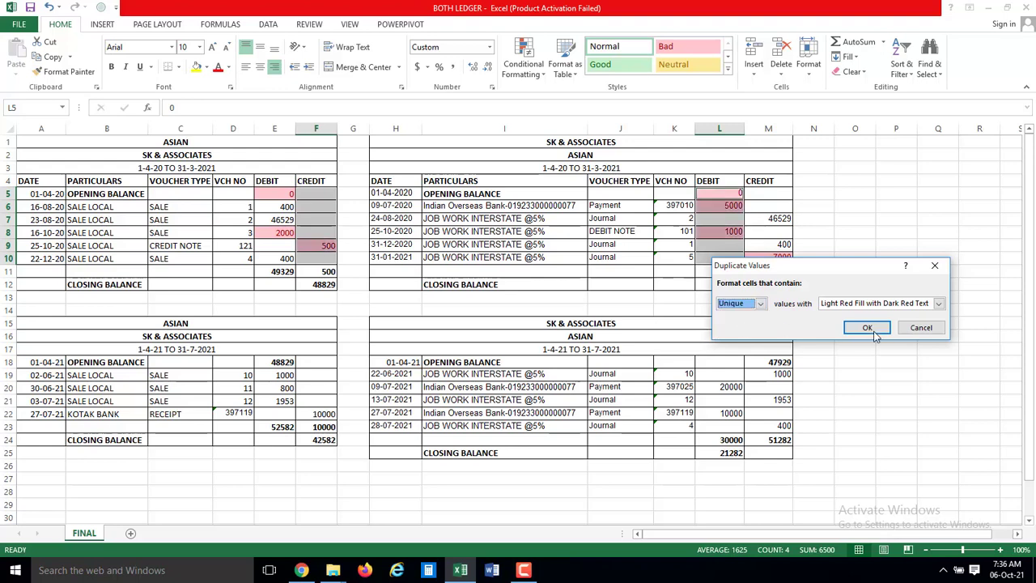
pyautogui.click(938, 304)
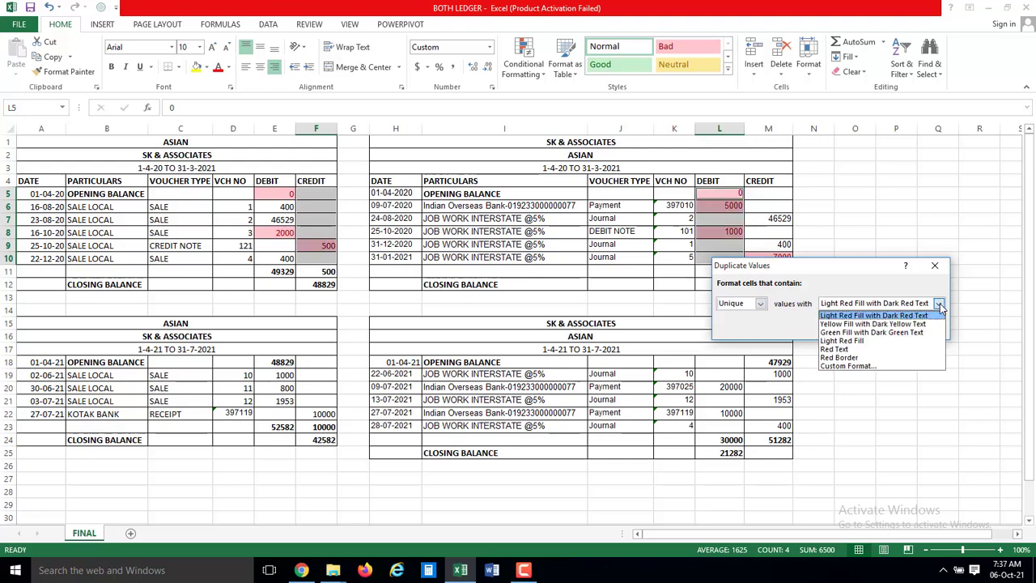
pyautogui.click(901, 333)
pyautogui.click(868, 328)
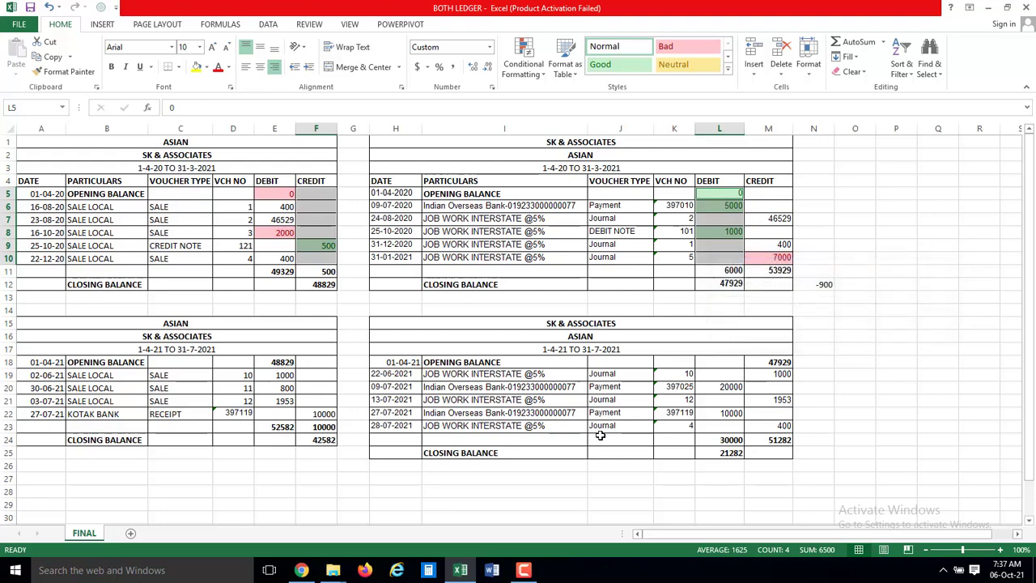
pyautogui.click(515, 476)
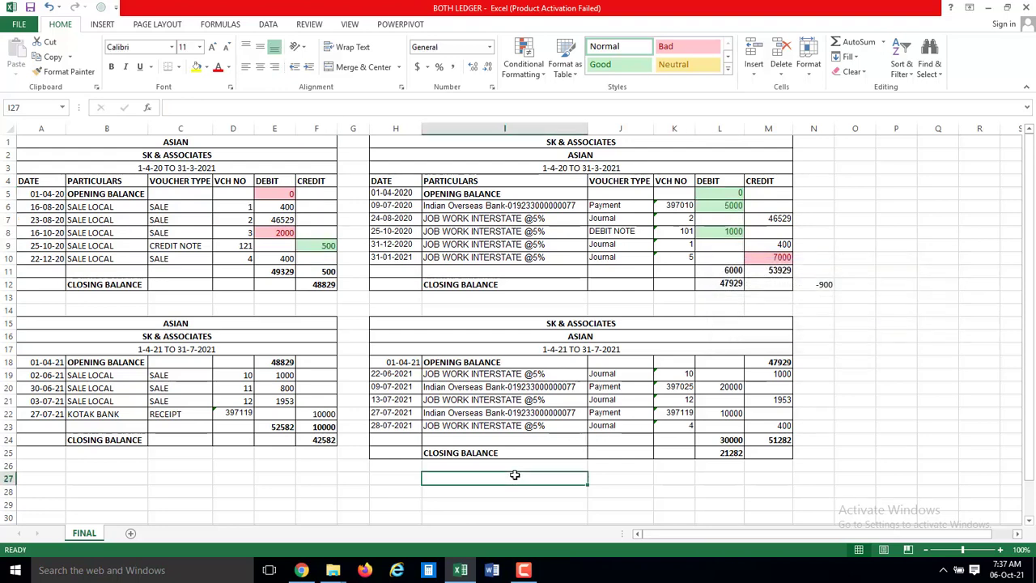
# - Enter =E8 in E27 (2000) and =F9 in F27 (500)
pyautogui.press('Left')
pyautogui.press('Left')
pyautogui.press('Left')
pyautogui.write('=')
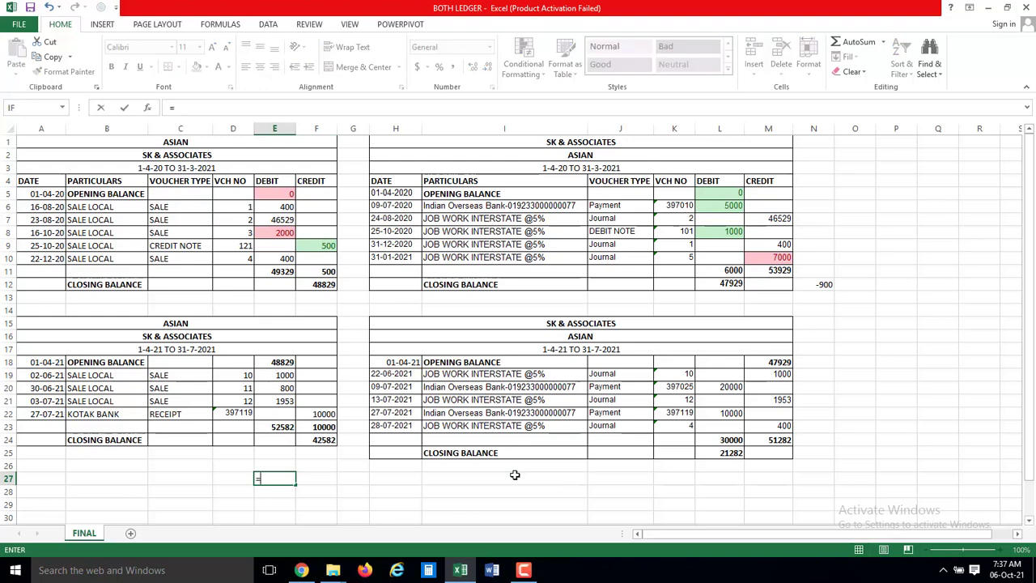
pyautogui.press('Up')
pyautogui.press('Up')
pyautogui.press('Up')
pyautogui.press('Up')
pyautogui.press('Up')
pyautogui.press('Up')
pyautogui.press('Up')
pyautogui.press('Up')
pyautogui.press('Up')
pyautogui.press('Up')
pyautogui.press('Up')
pyautogui.press('Up')
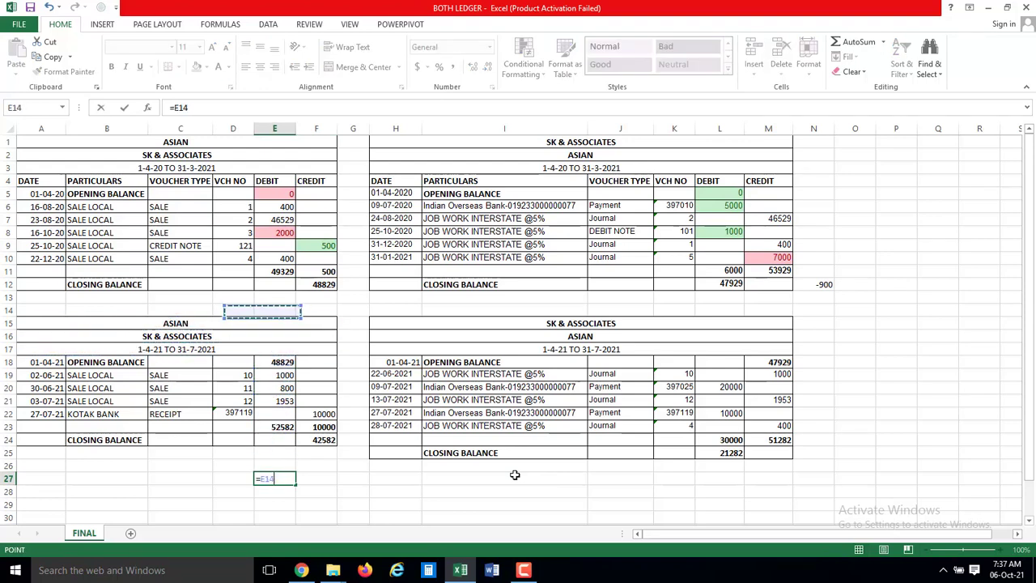
pyautogui.press('Up')
pyautogui.press('Up')
pyautogui.press('Up')
pyautogui.press('Up')
pyautogui.press('Up')
pyautogui.press('Up')
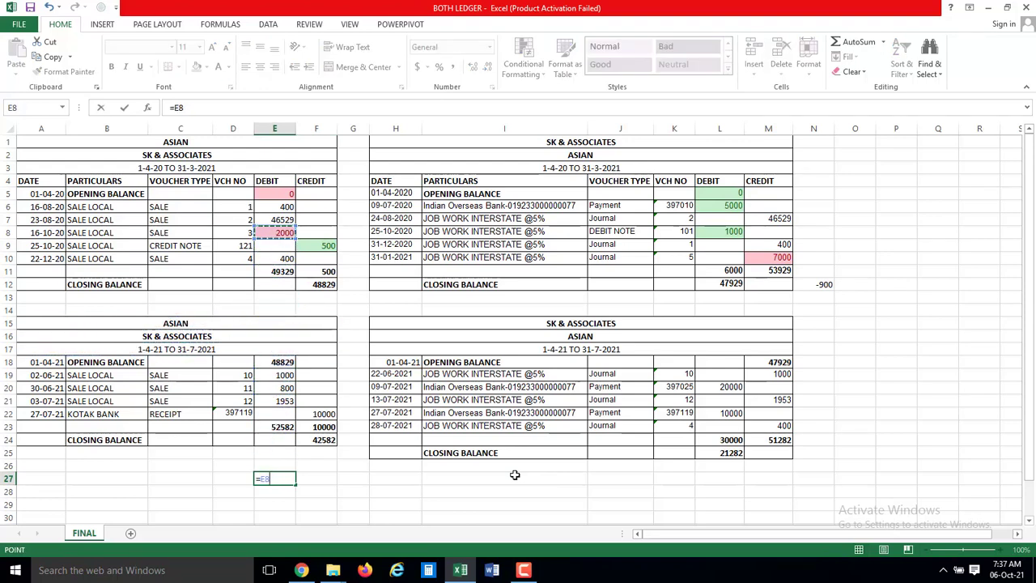
pyautogui.press('Return')
pyautogui.press('Up')
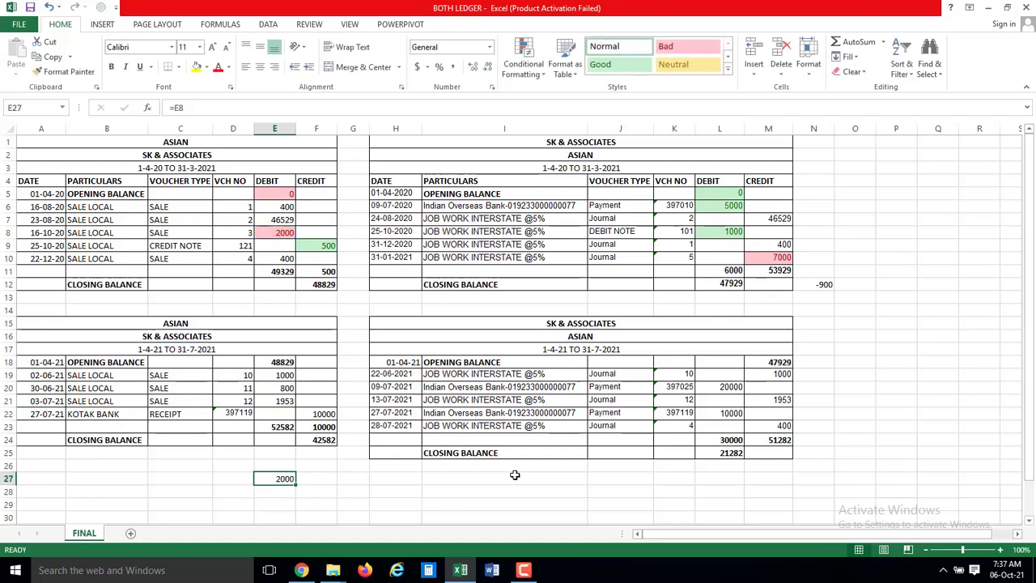
pyautogui.press('Right')
pyautogui.write('=')
pyautogui.press('Up')
pyautogui.press('Up')
pyautogui.press('Up')
pyautogui.press('Up')
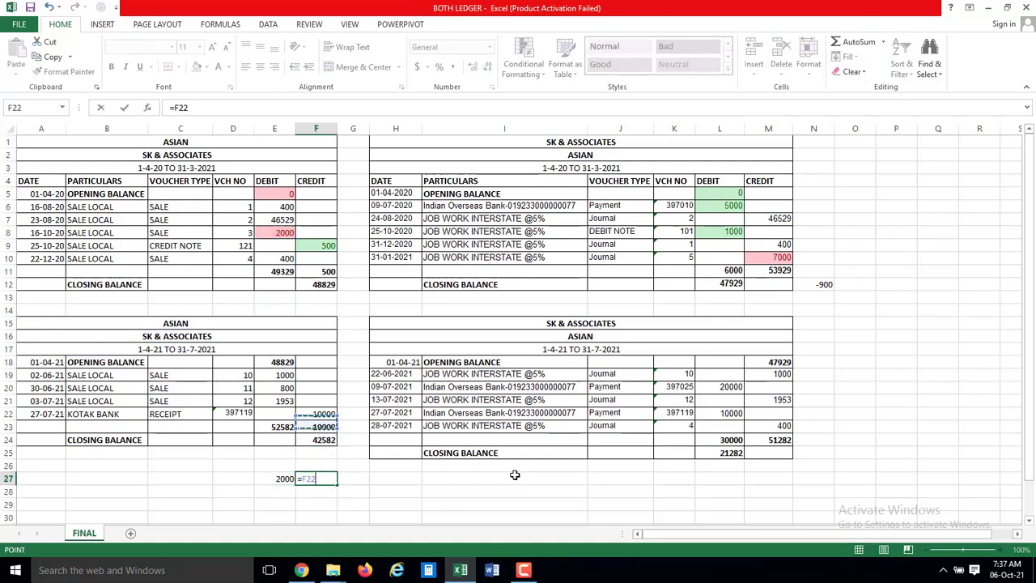
pyautogui.press('Up')
pyautogui.press('Up')
pyautogui.press('Up')
pyautogui.press('Up')
pyautogui.press('Up')
pyautogui.press('Up')
pyautogui.press('Up')
pyautogui.press('Up')
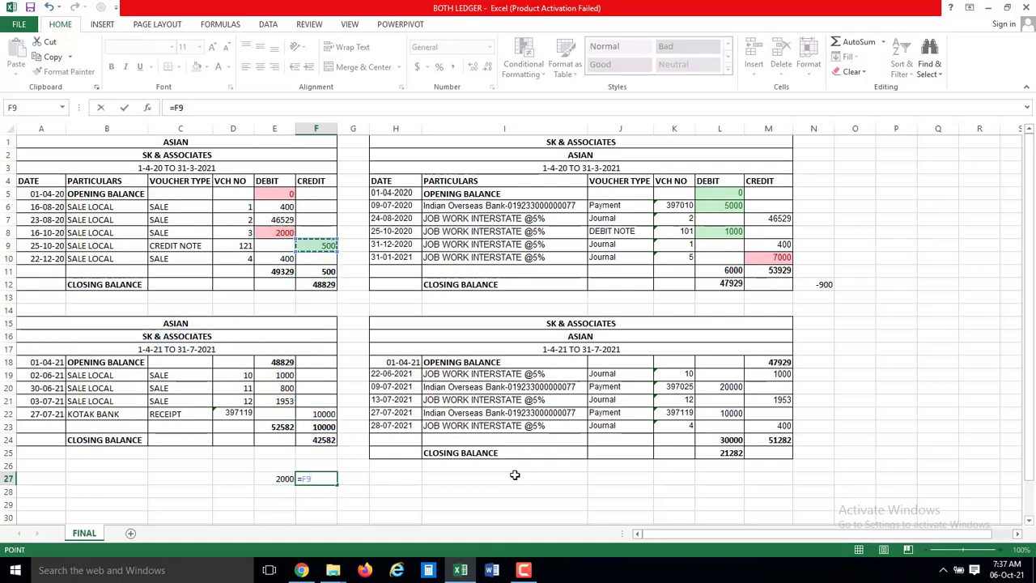
pyautogui.press('Return')
# - Enter =L8+L6 in L27 (6000) and =M10 in M27 (7000)
pyautogui.press('Up')
pyautogui.press('Right')
pyautogui.press('Right')
pyautogui.press('Right')
pyautogui.press('Right')
pyautogui.press('Right')
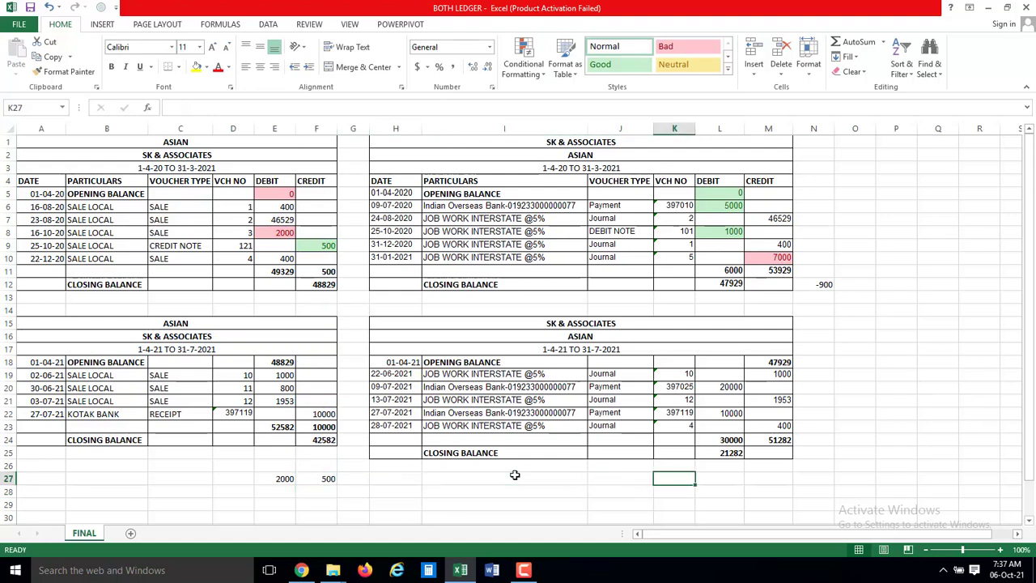
pyautogui.press('Right')
pyautogui.write('=')
pyautogui.press('Up')
pyautogui.press('Up')
pyautogui.press('Up')
pyautogui.press('Up')
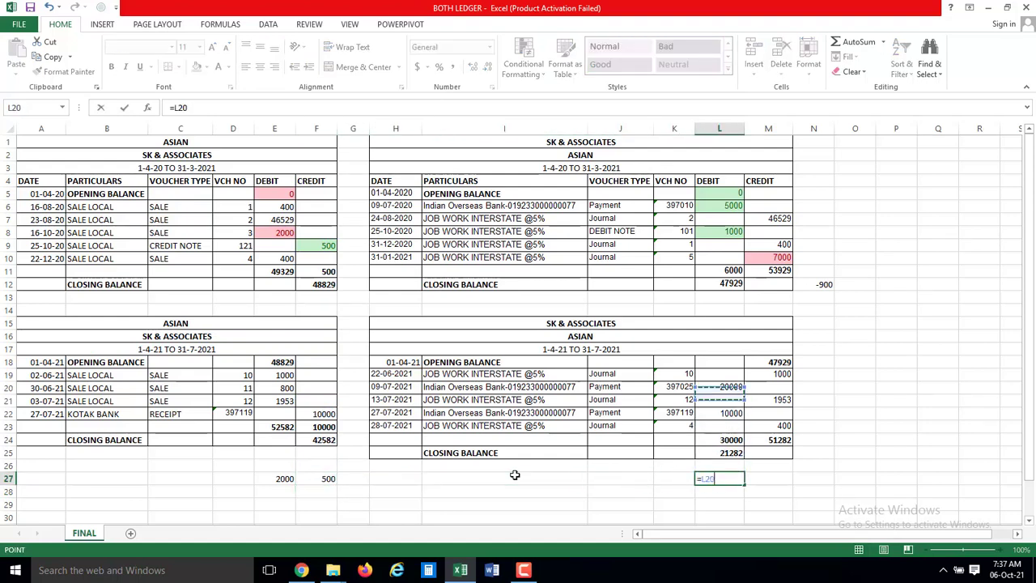
pyautogui.press('Up')
pyautogui.press('Up')
pyautogui.press('Up')
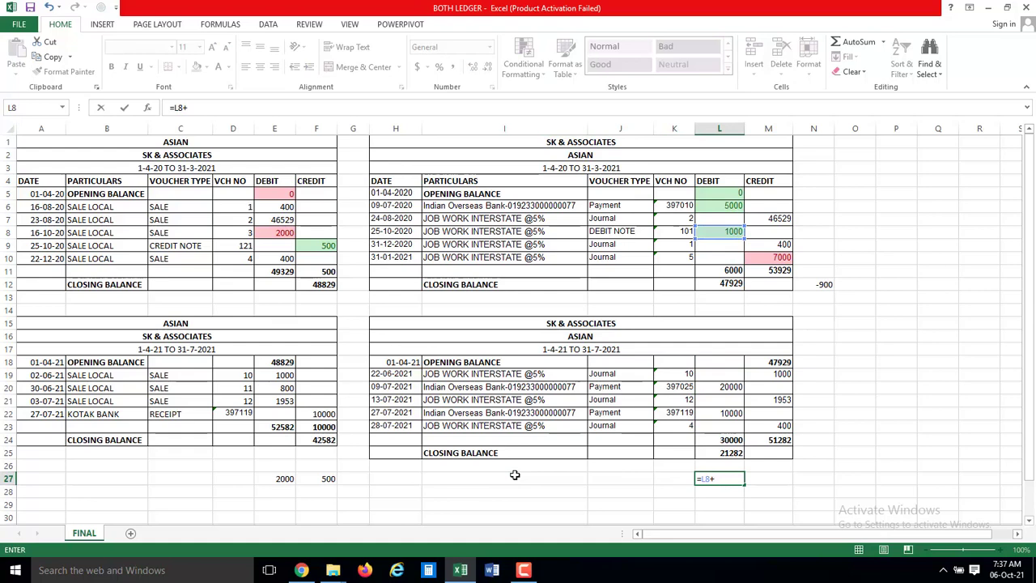
pyautogui.press('Up')
pyautogui.press('Up')
pyautogui.press('Up')
pyautogui.press('Up')
pyautogui.press('Up')
pyautogui.press('Up')
pyautogui.press('Up')
pyautogui.press('Up')
pyautogui.press('Up')
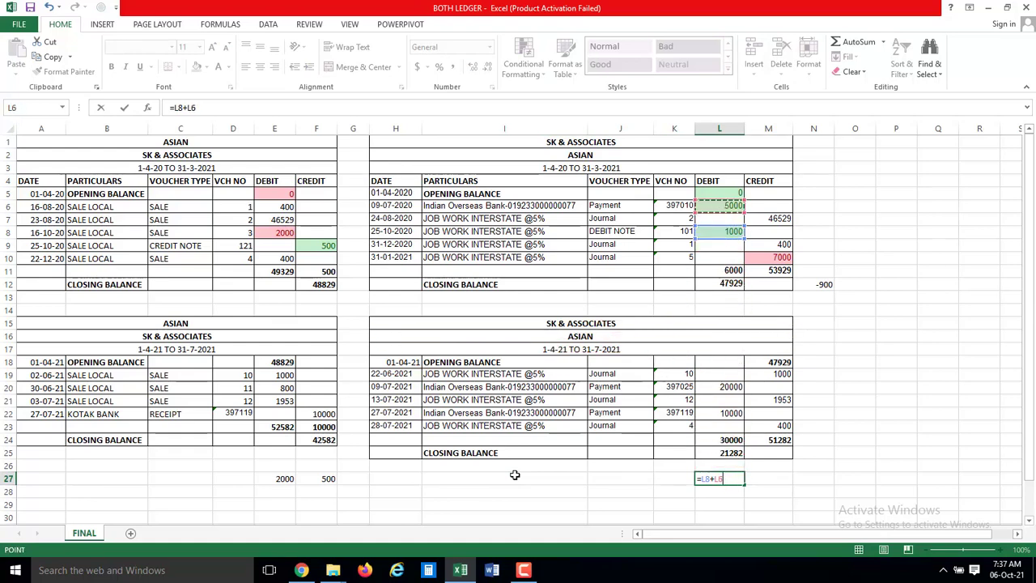
pyautogui.press('Return')
pyautogui.press('Up')
pyautogui.press('Right')
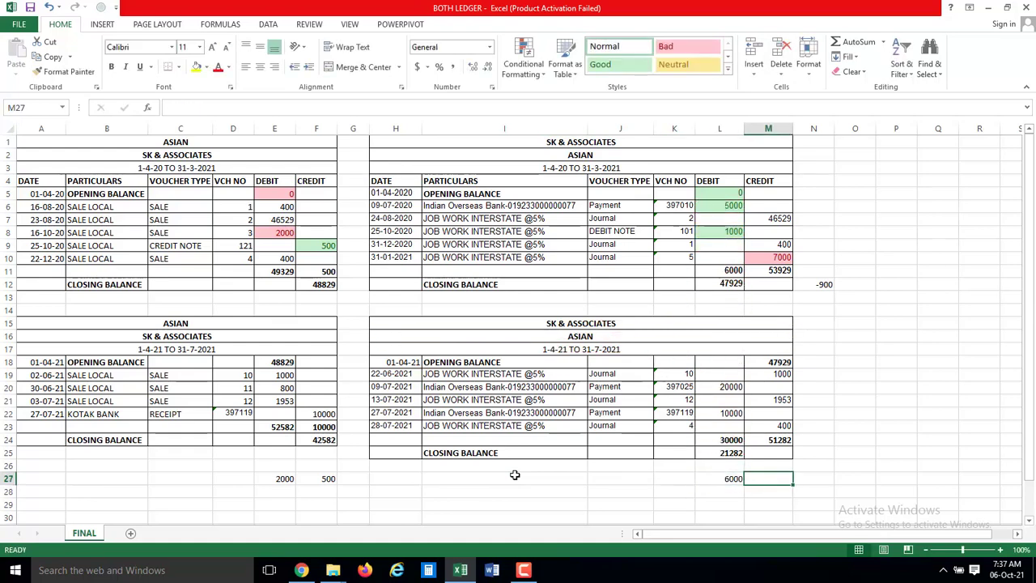
pyautogui.write('=')
pyautogui.press('Up')
pyautogui.press('Up')
pyautogui.press('Up')
pyautogui.press('Up')
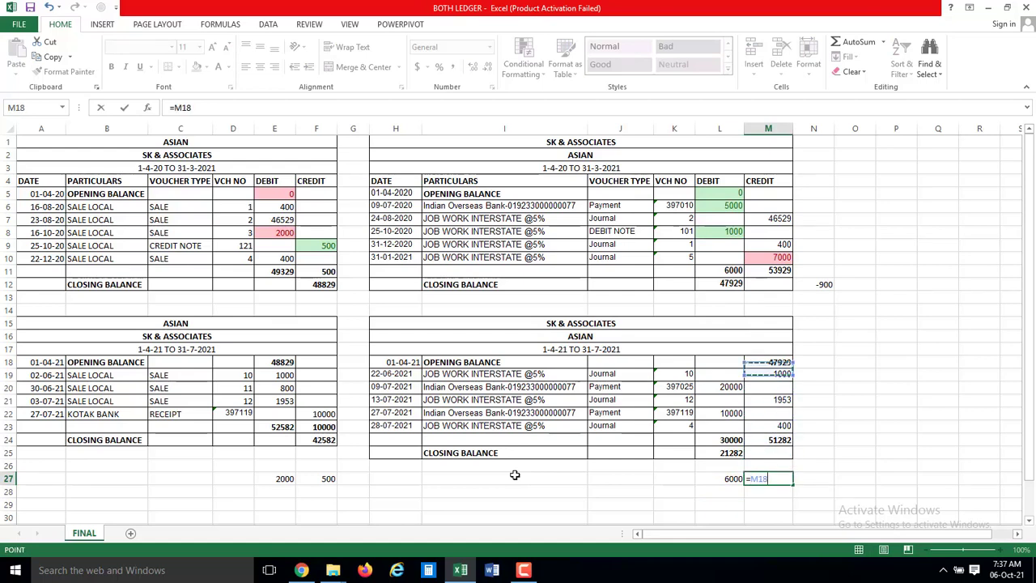
pyautogui.press('Up')
pyautogui.press('Up')
pyautogui.press('Up')
pyautogui.press('Return')
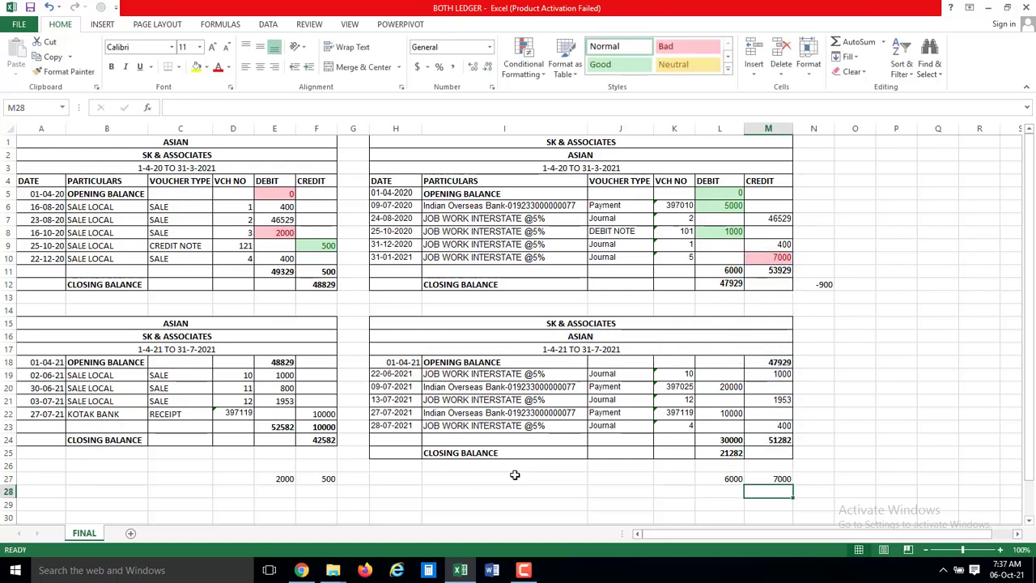
# - Recheck that the N12 formula still shows the -900 difference
pyautogui.press('Left')
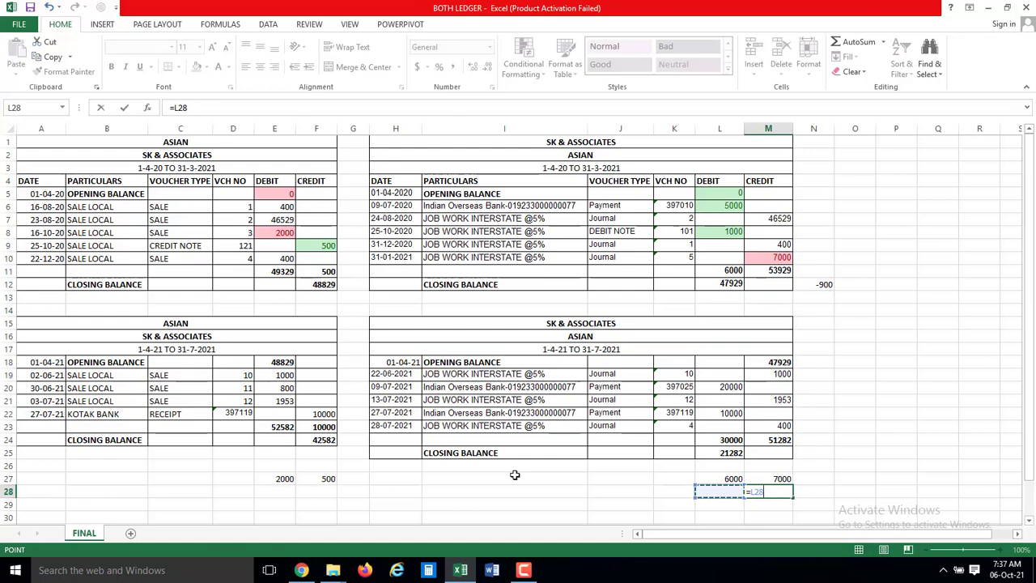
pyautogui.press('Escape')
pyautogui.press('Right')
pyautogui.press('Up')
pyautogui.press('Up')
pyautogui.press('Up')
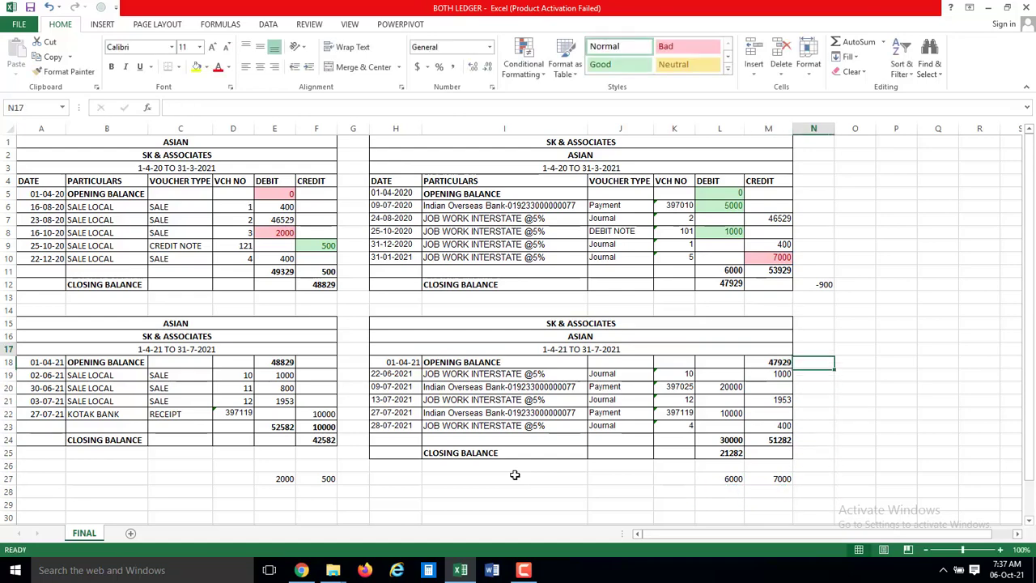
pyautogui.press('Up')
pyautogui.press('Up')
pyautogui.press('Up')
pyautogui.press('Up')
pyautogui.press('Up')
pyautogui.press('Up')
pyautogui.press('Up')
pyautogui.press('F2')
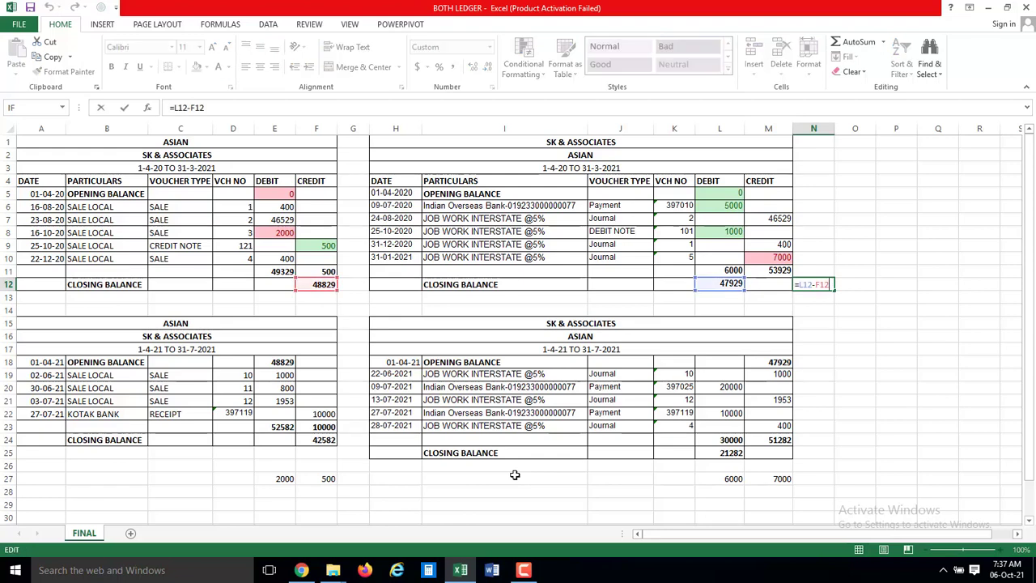
pyautogui.press('Return')
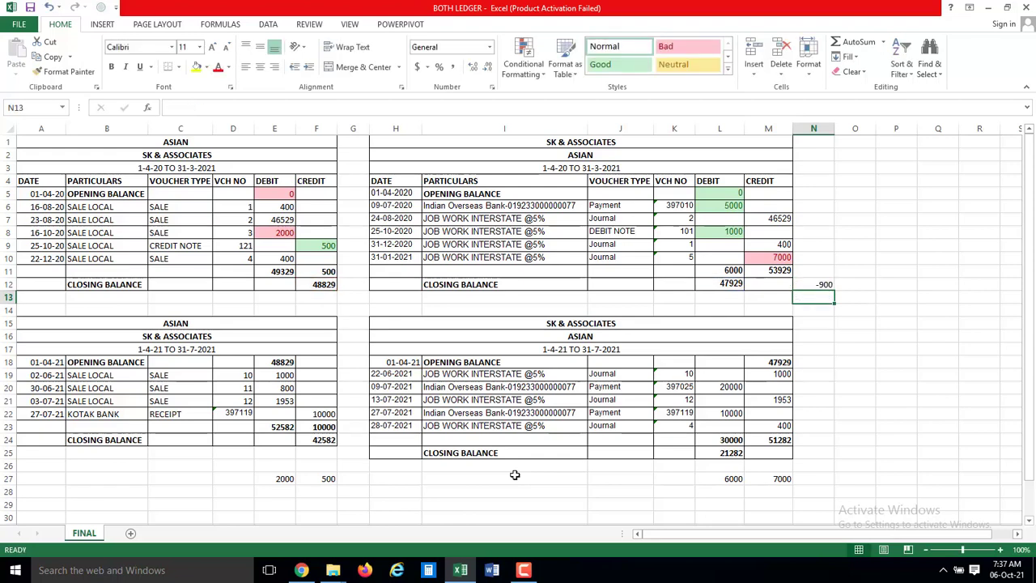
# - Enter =M27-L27 in M28 (1000) and =F27-E27 in F28 (-1500)
pyautogui.press('Down')
pyautogui.press('Down')
pyautogui.press('Down')
pyautogui.press('Down')
pyautogui.press('Down')
pyautogui.press('Down')
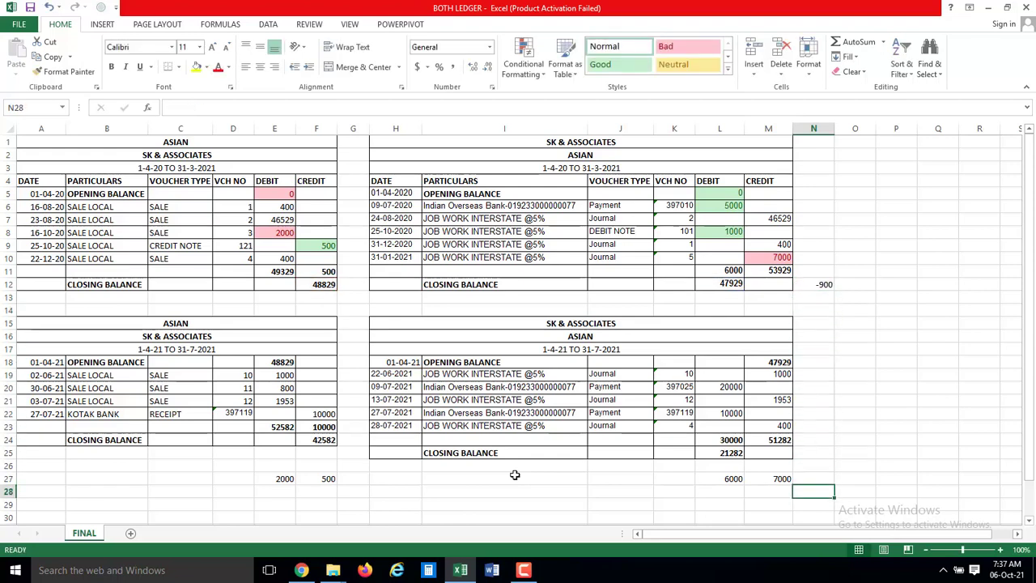
pyautogui.press('Left')
pyautogui.write('=')
pyautogui.press('Up')
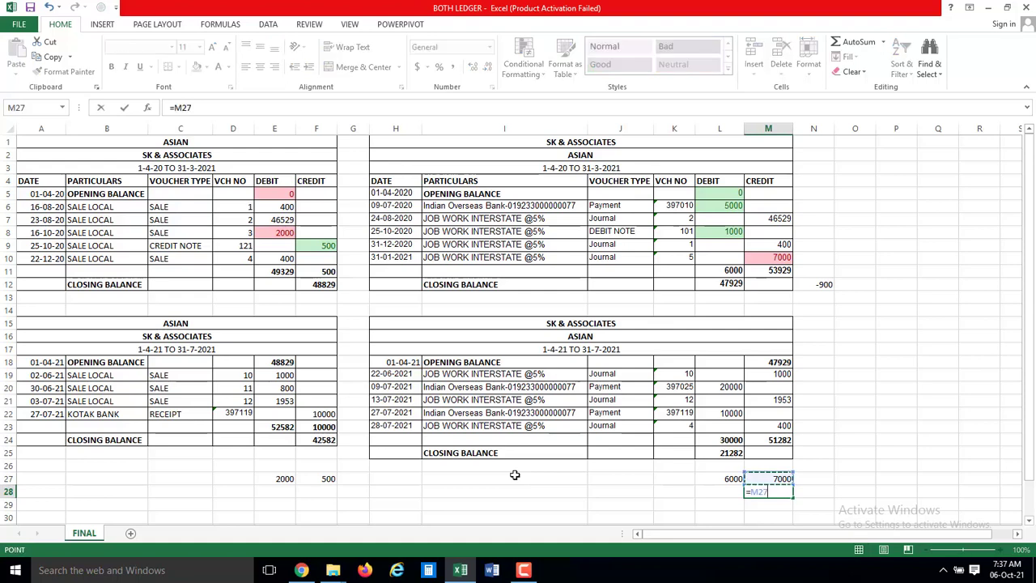
pyautogui.press('Left')
pyautogui.press('Up')
pyautogui.press('Return')
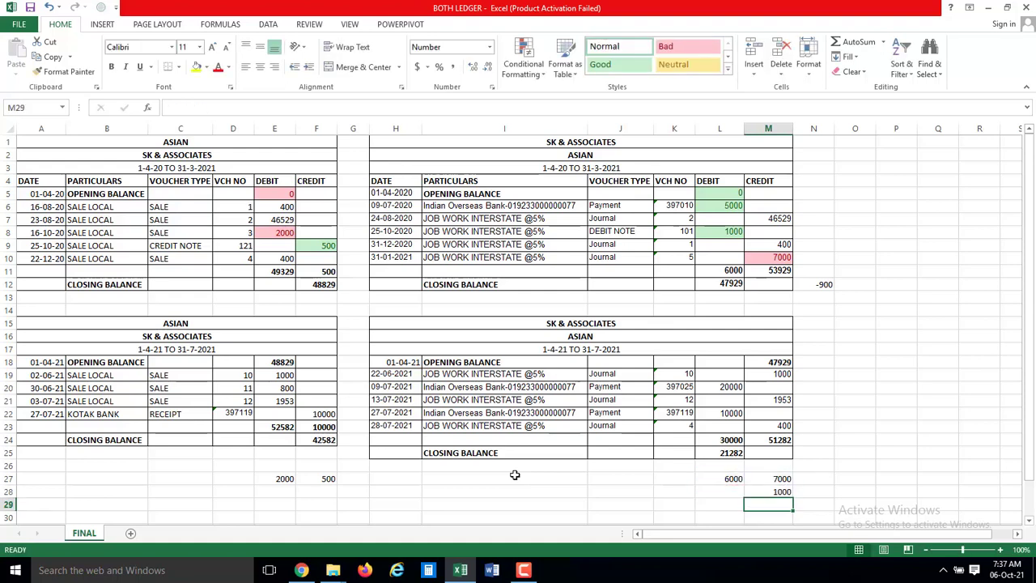
pyautogui.press('Up')
pyautogui.press('Left')
pyautogui.press('Left')
pyautogui.press('Left')
pyautogui.press('Left')
pyautogui.press('Left')
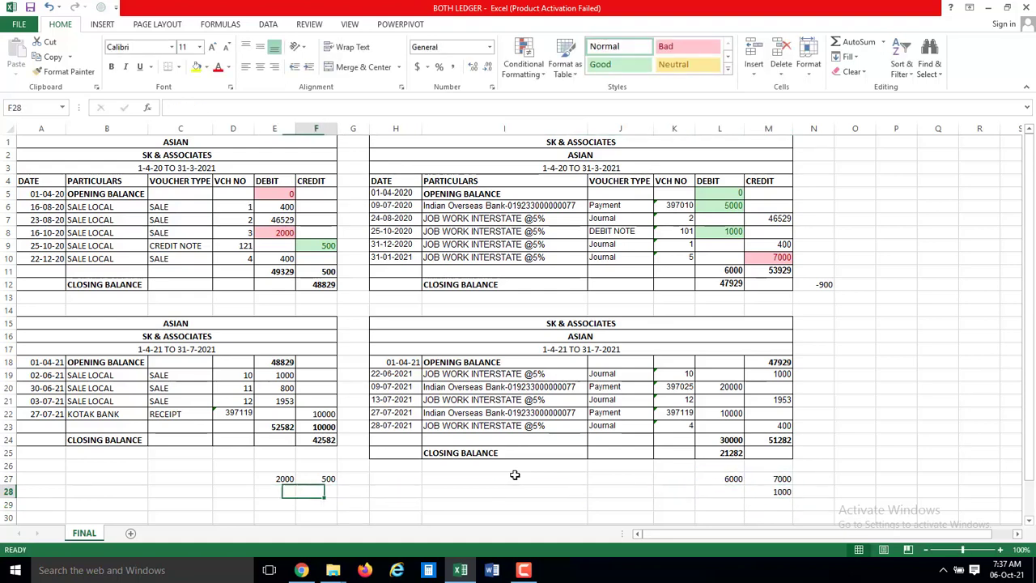
pyautogui.write('=')
pyautogui.press('Up')
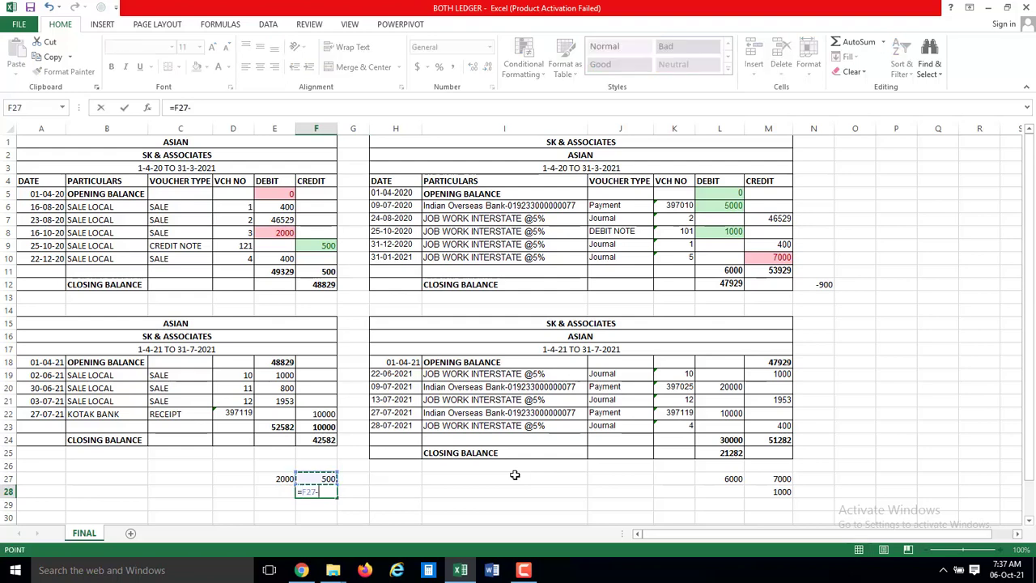
pyautogui.press('Left')
pyautogui.press('Return')
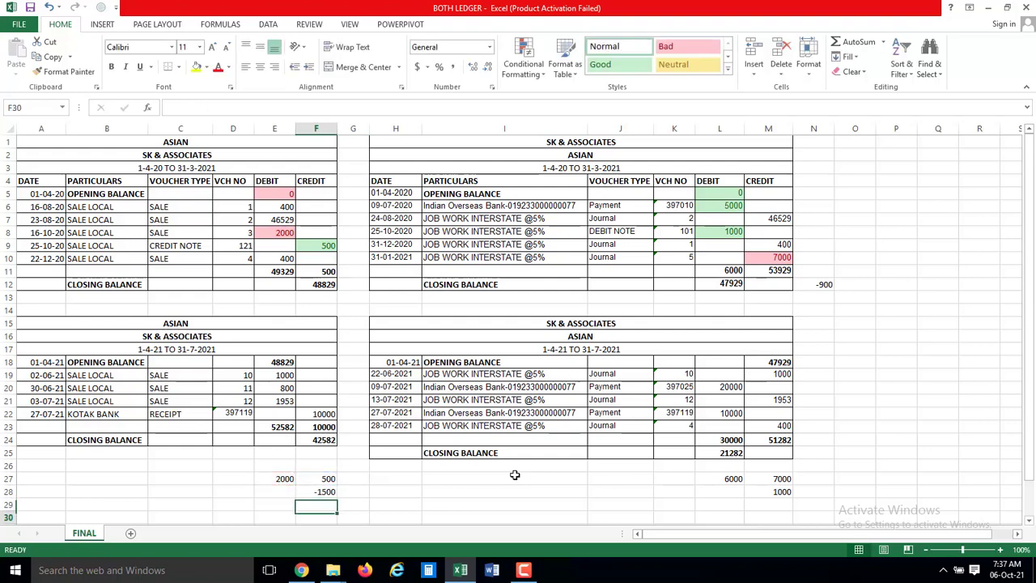
pyautogui.press('Down')
# - Start a new formula in cell M30 below the net differences
pyautogui.press('Right')
pyautogui.press('Up')
pyautogui.press('Right')
pyautogui.press('Right')
pyautogui.press('Right')
pyautogui.press('Right')
pyautogui.press('Right')
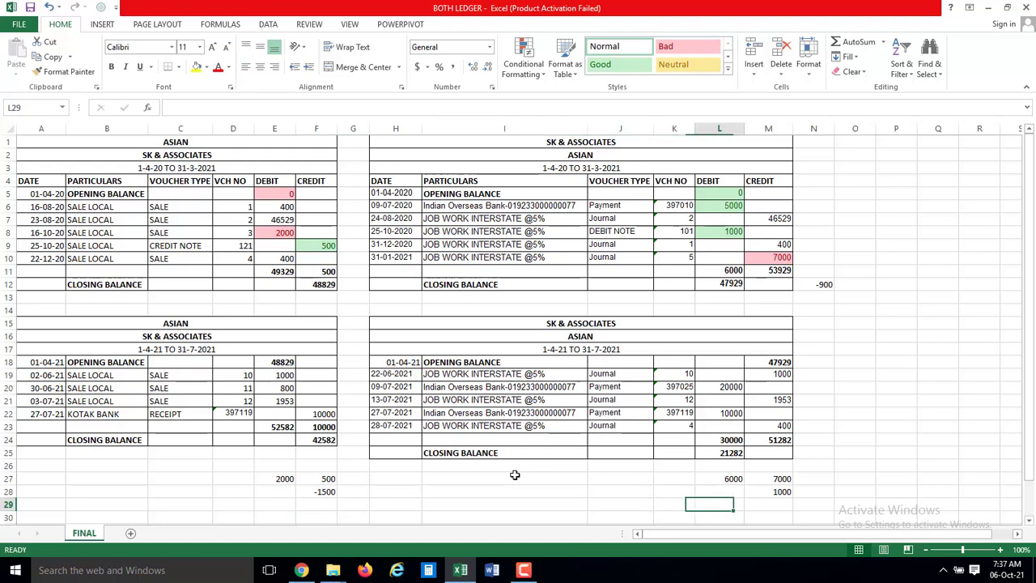
pyautogui.press('Right')
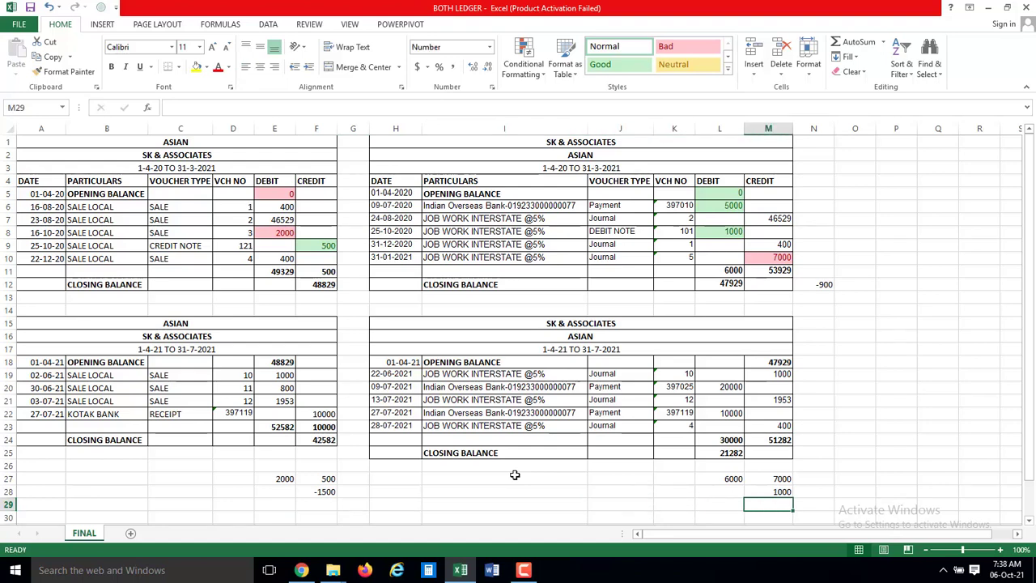
pyautogui.press('Down')
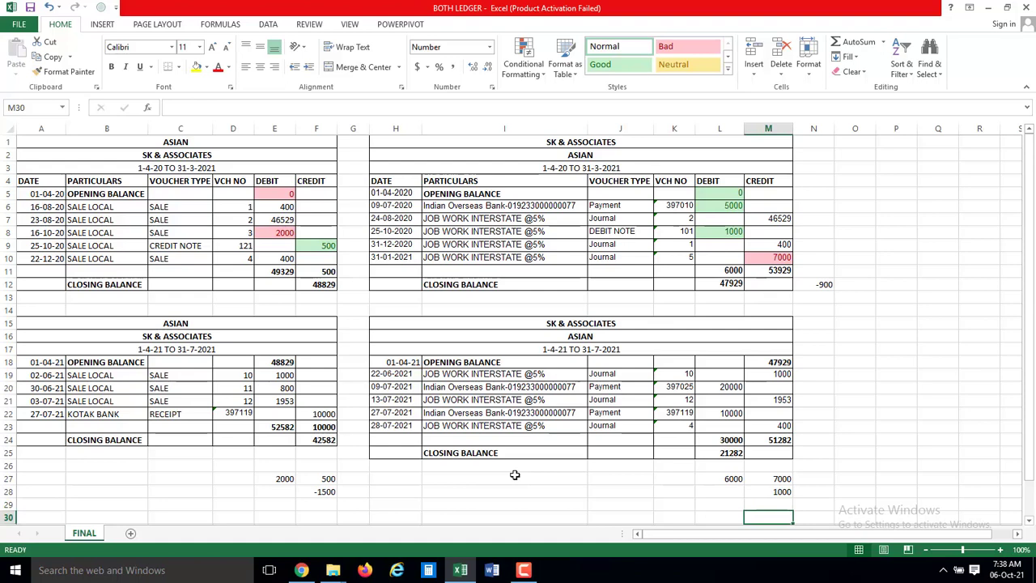
pyautogui.write('=')
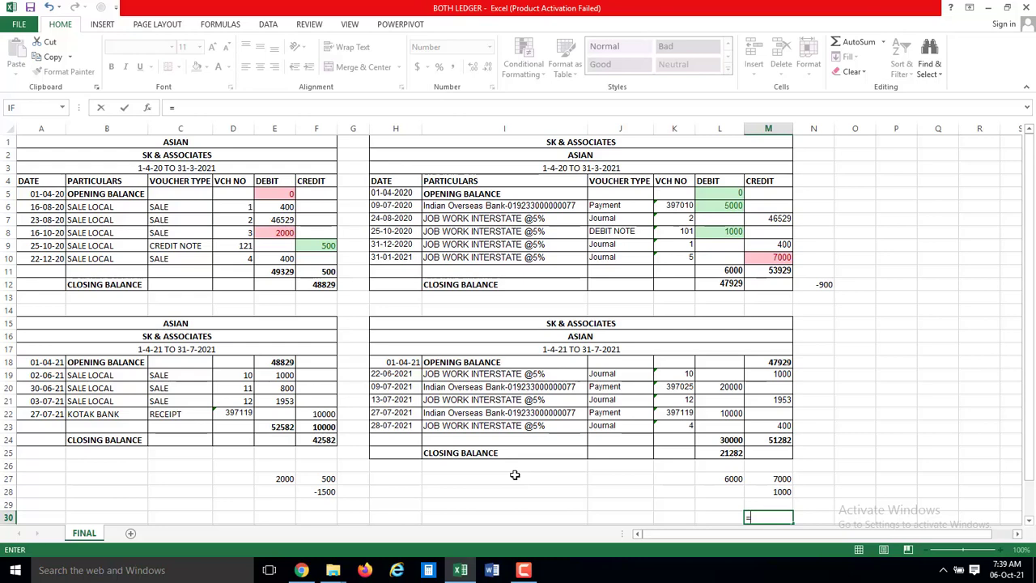
# - Enter =M28-F28 in M30 to combine the two net differences
pyautogui.press('Escape')
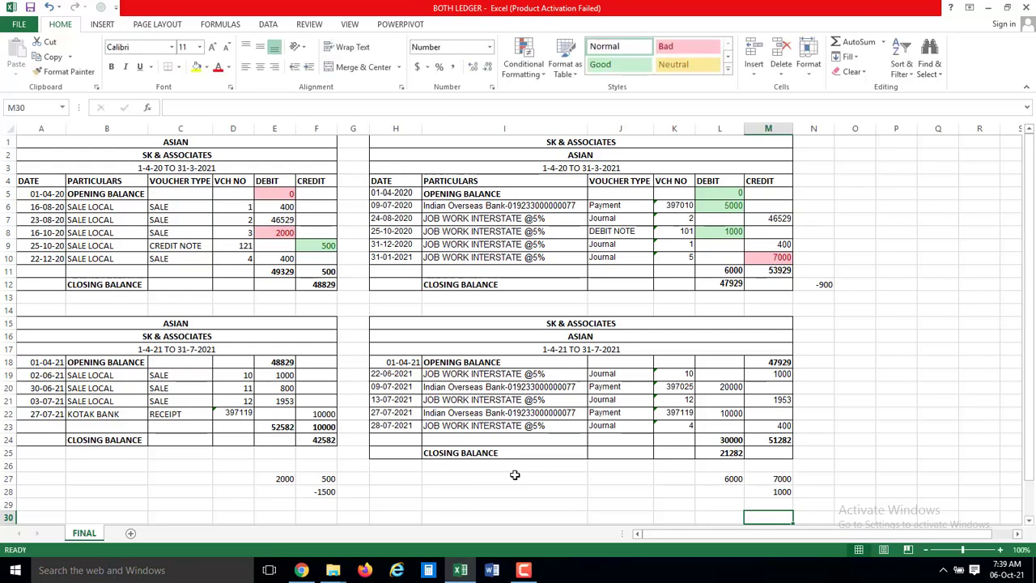
pyautogui.write('=')
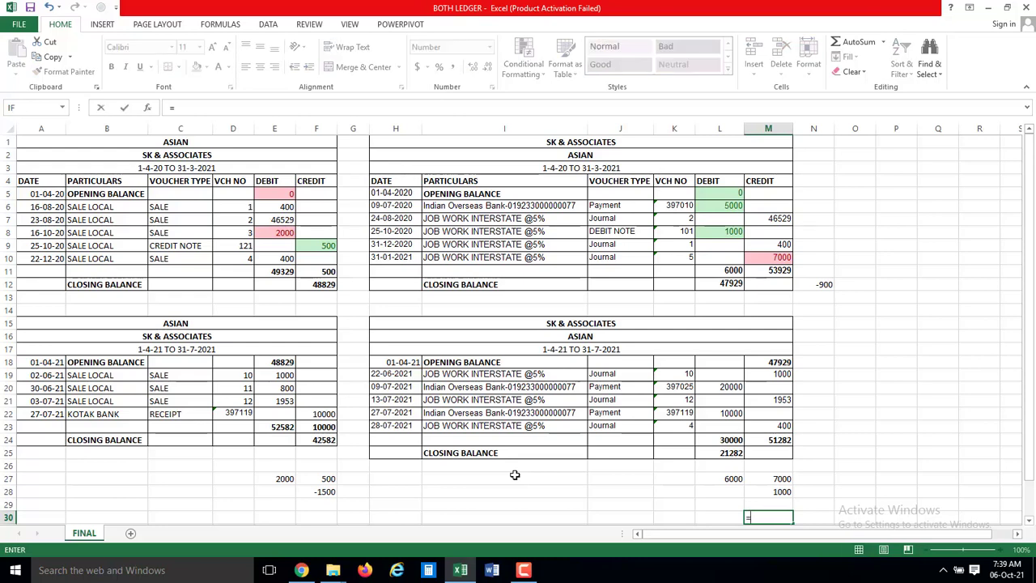
pyautogui.press('Up')
pyautogui.press('Up')
pyautogui.write('-')
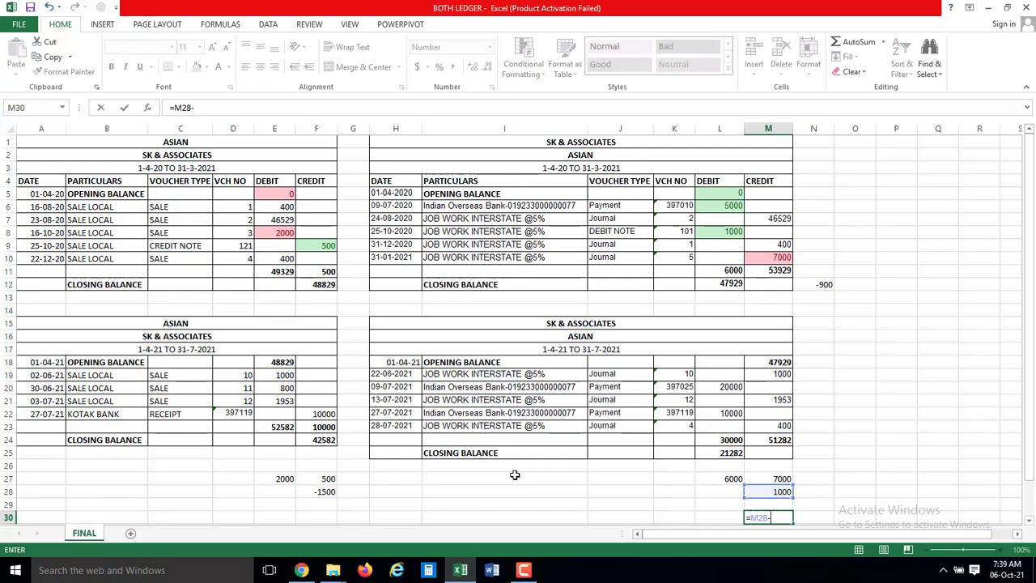
pyautogui.press('Left')
pyautogui.press('Left')
pyautogui.press('Left')
pyautogui.press('Left')
pyautogui.press('Left')
pyautogui.press('Left')
pyautogui.press('Up')
pyautogui.press('Left')
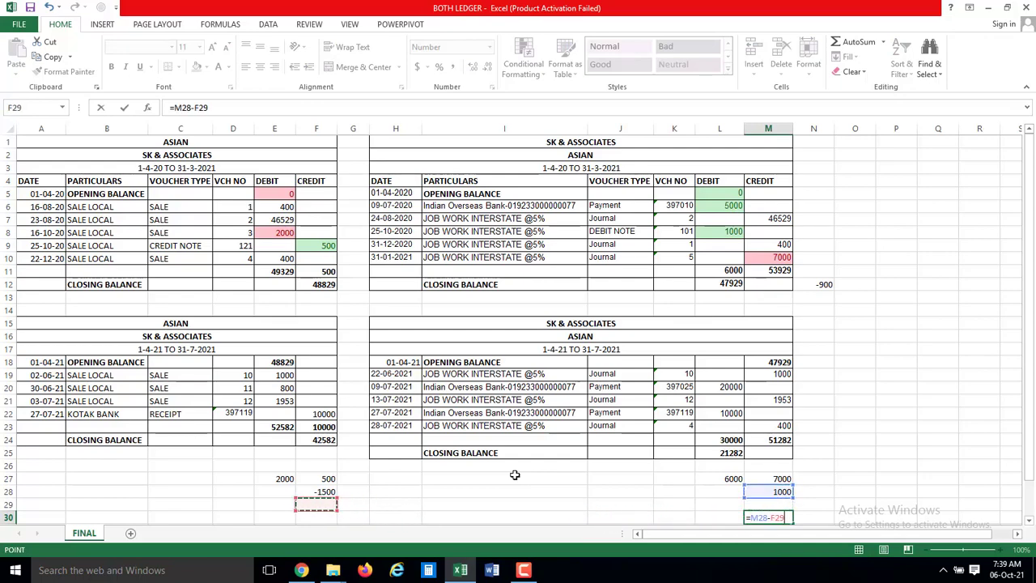
pyautogui.press('Up')
pyautogui.press('Return')
pyautogui.press('Up')
# - Correct M30 to =M28+F28 so it shows -500.00, then review M28
pyautogui.press('F2')
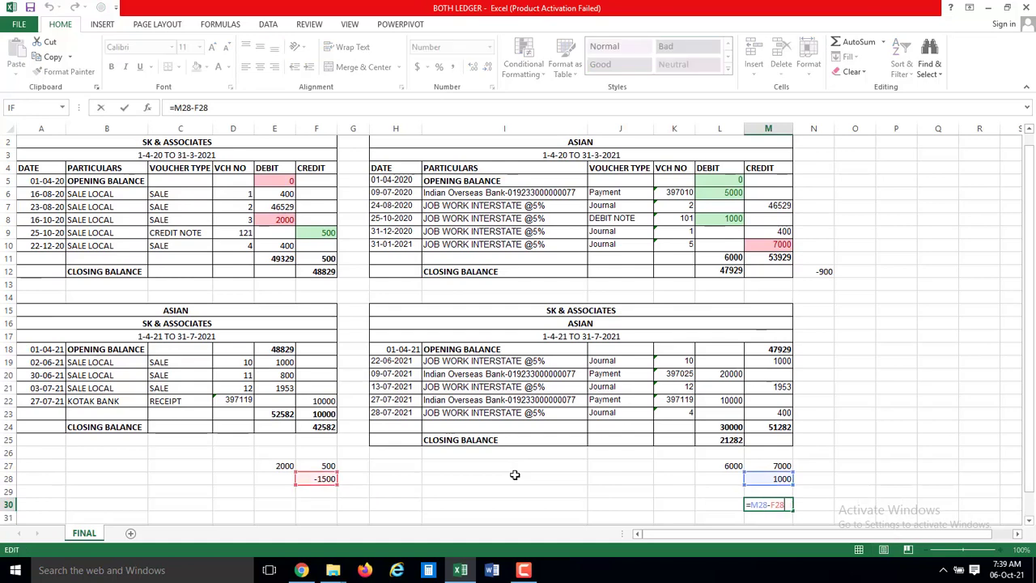
pyautogui.press('BackSpace')
pyautogui.write('+')
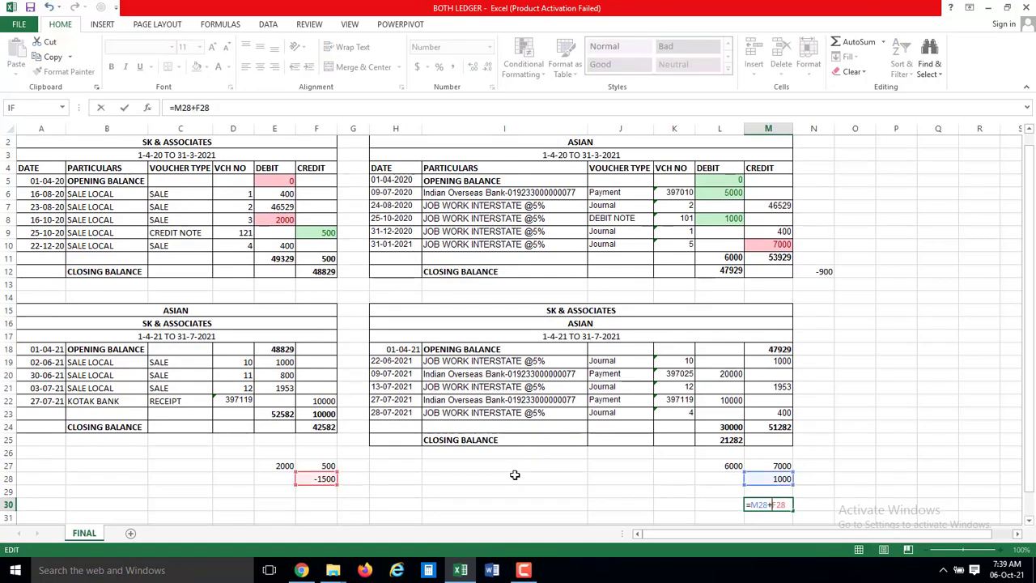
pyautogui.press('Return')
pyautogui.press('Up')
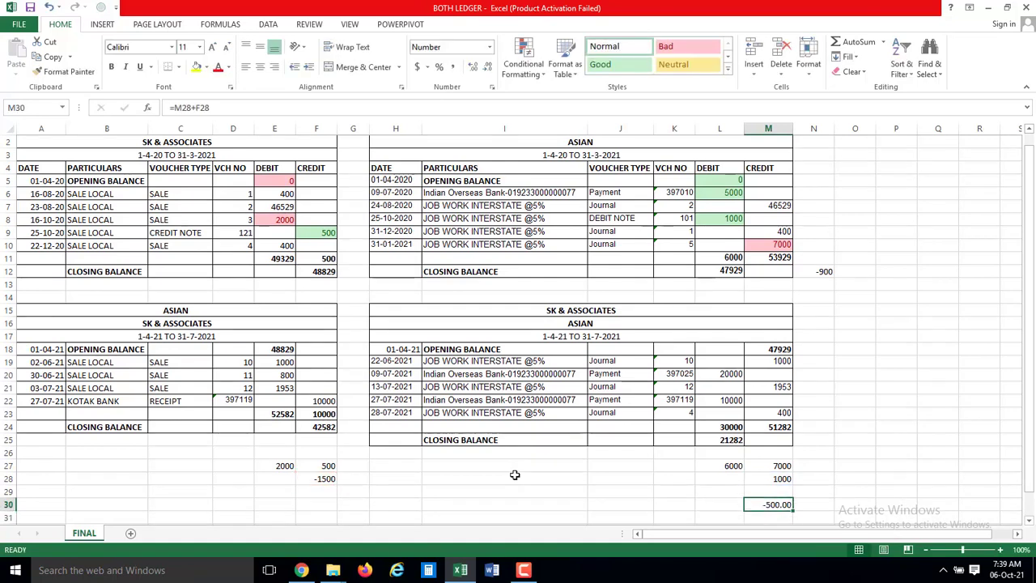
pyautogui.press('Up')
pyautogui.press('Up')
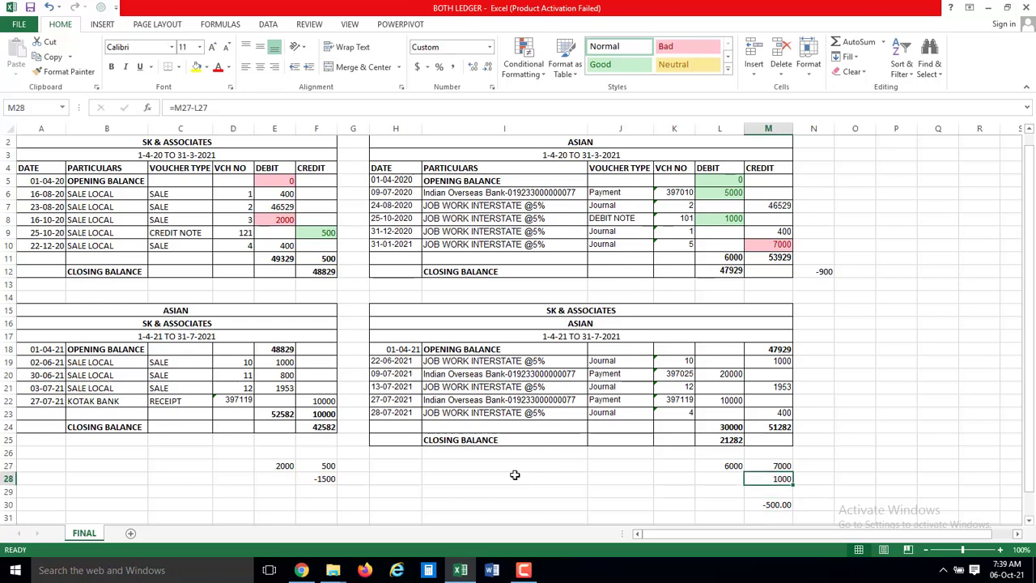
pyautogui.press('Right')
pyautogui.press('Up')
pyautogui.press('Up')
pyautogui.press('Up')
pyautogui.press('Up')
pyautogui.press('Up')
pyautogui.press('Up')
pyautogui.press('Up')
pyautogui.press('Up')
pyautogui.press('Up')
pyautogui.press('Up')
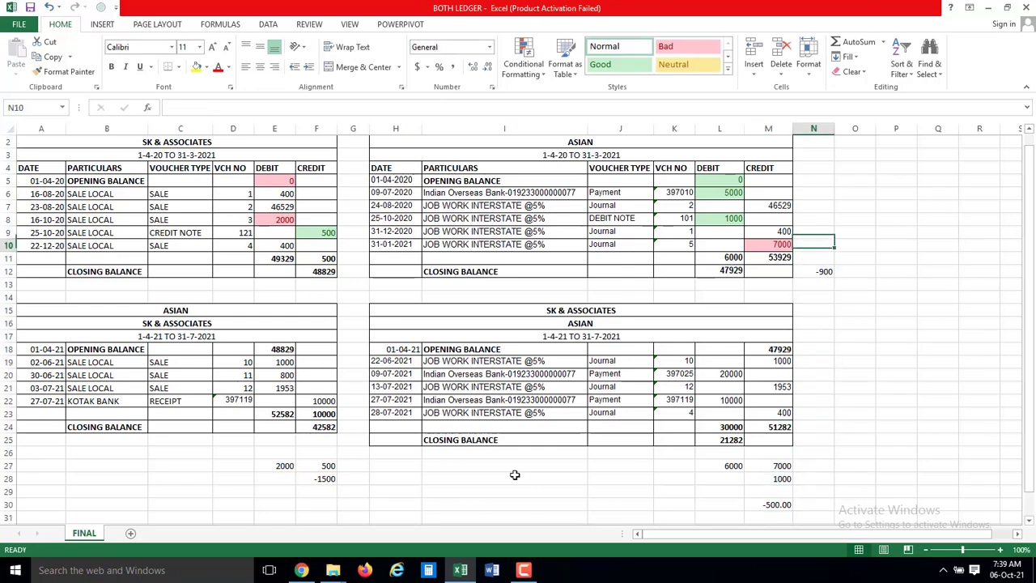
pyautogui.press('Down')
pyautogui.press('Down')
pyautogui.press('Down')
pyautogui.press('Left')
pyautogui.press('Left')
pyautogui.press('Left')
pyautogui.press('Left')
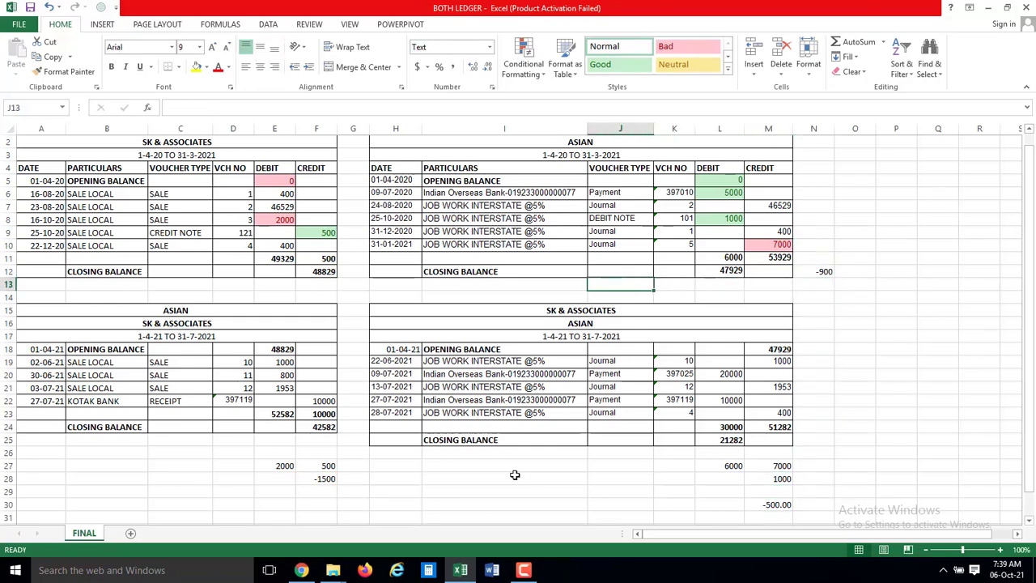
pyautogui.press('Left')
pyautogui.press('Left')
pyautogui.press('Left')
pyautogui.press('Left')
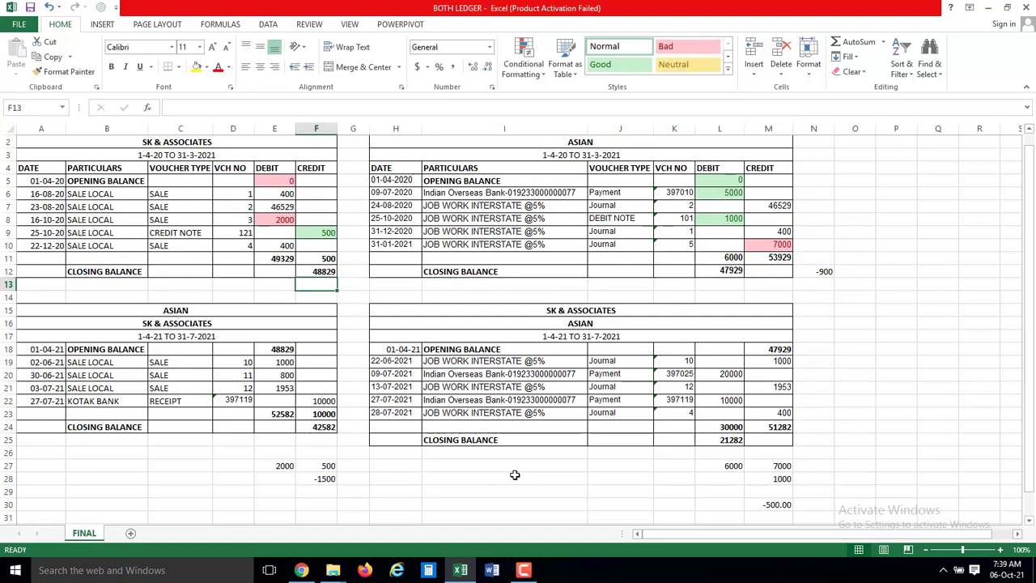
pyautogui.press('Left')
pyautogui.press('Up')
pyautogui.press('Up')
pyautogui.press('Up')
pyautogui.press('Up')
pyautogui.press('Up')
pyautogui.press('Down')
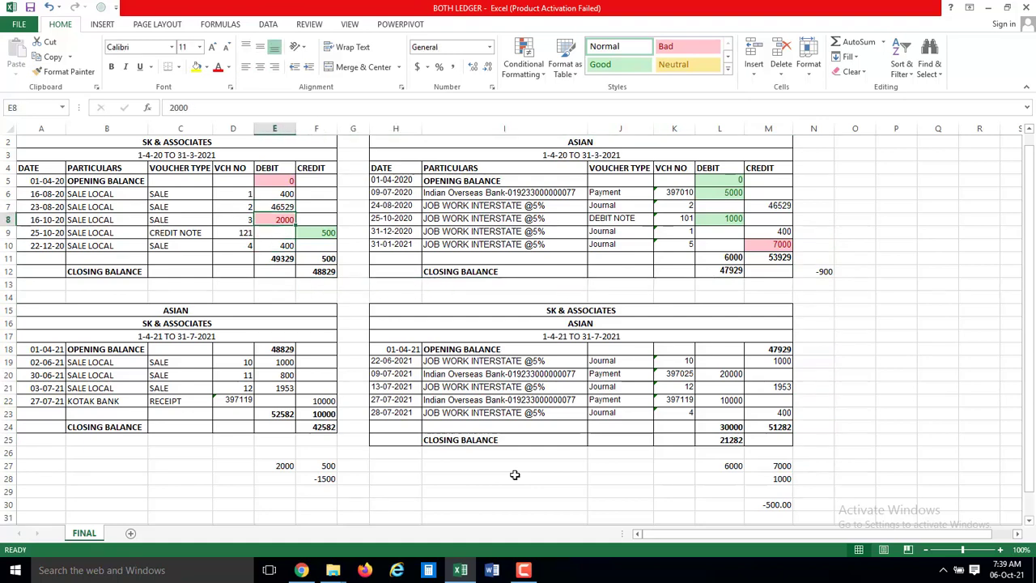
pyautogui.press('Down')
pyautogui.press('Up')
pyautogui.press('Up')
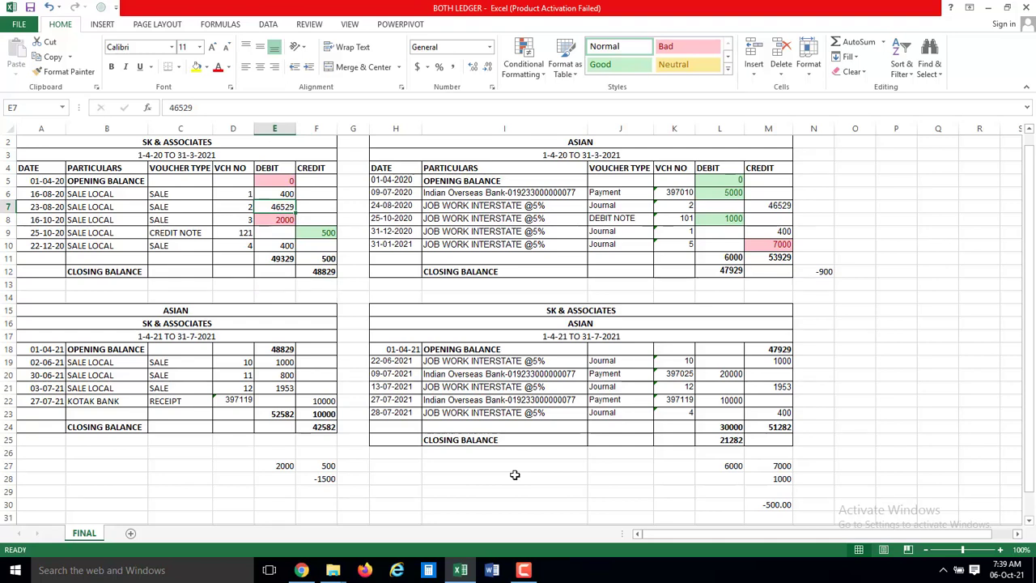
pyautogui.press('Down')
pyautogui.press('Up')
pyautogui.press('Up')
pyautogui.press('Up')
pyautogui.press('Up')
pyautogui.press('Down')
pyautogui.press('Down')
pyautogui.press('Down')
pyautogui.press('Down')
pyautogui.press('Up')
pyautogui.press('Up')
pyautogui.press('Up')
pyautogui.press('Up')
pyautogui.press('Down')
pyautogui.press('Down')
pyautogui.press('Down')
pyautogui.press('Down')
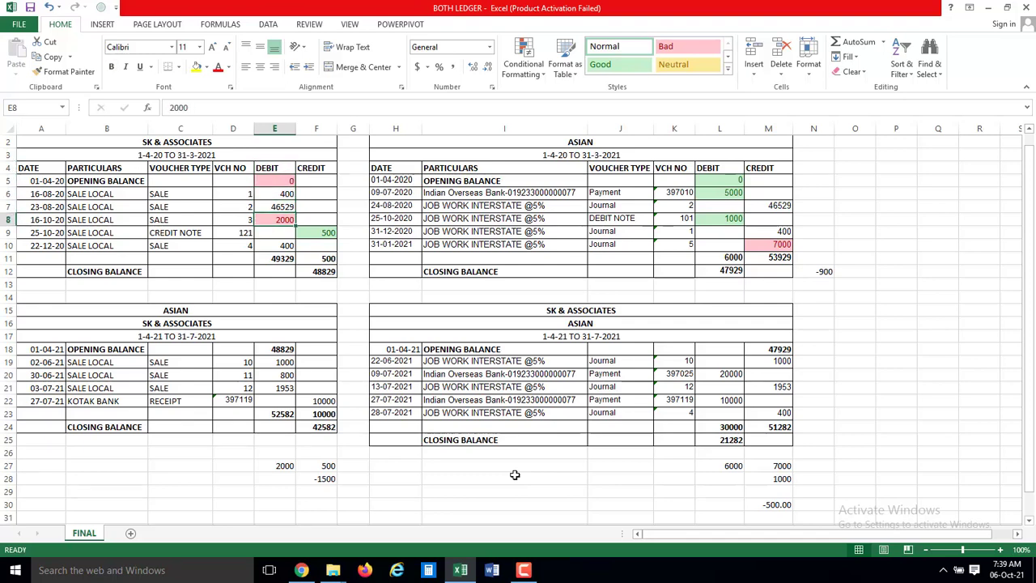
pyautogui.press('Down')
pyautogui.press('Down')
pyautogui.press('Up')
pyautogui.press('Up')
pyautogui.press('Up')
pyautogui.press('Down')
pyautogui.press('Up')
pyautogui.press('Up')
pyautogui.press('Up')
pyautogui.press('Up')
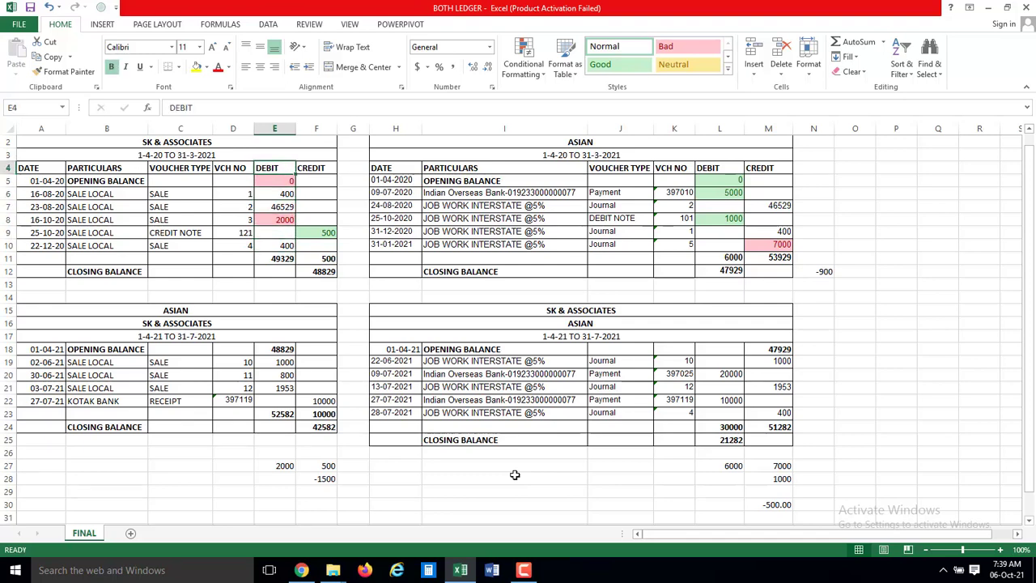
pyautogui.press('Down')
pyautogui.press('Down')
pyautogui.press('Down')
pyautogui.press('Down')
pyautogui.press('Down')
pyautogui.press('Down')
pyautogui.press('Right')
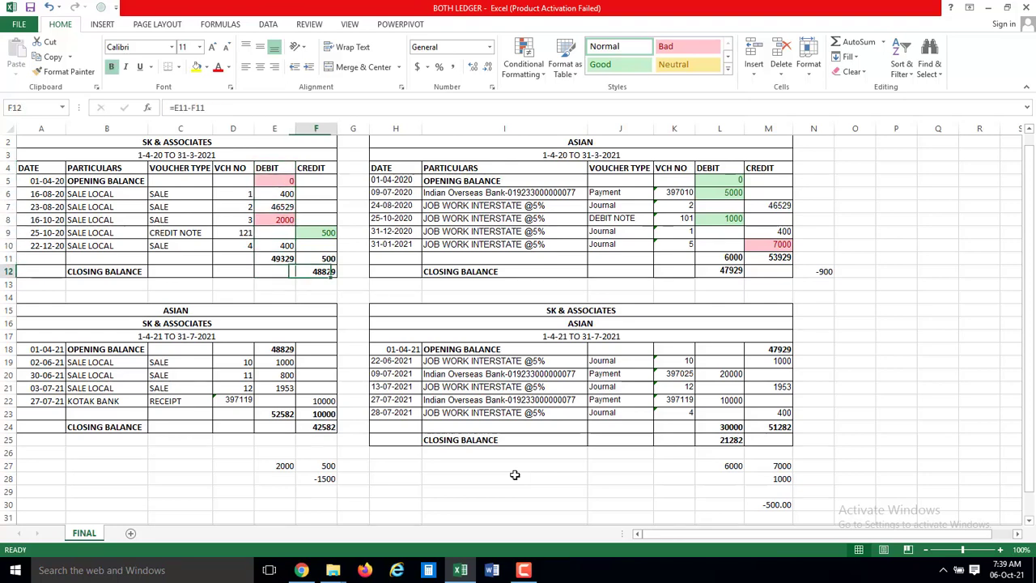
pyautogui.press('Right')
pyautogui.press('Right')
pyautogui.press('Right')
pyautogui.press('Right')
pyautogui.press('Right')
pyautogui.press('Right')
pyautogui.press('Right')
pyautogui.press('Down')
pyautogui.press('Down')
pyautogui.press('Down')
pyautogui.press('Down')
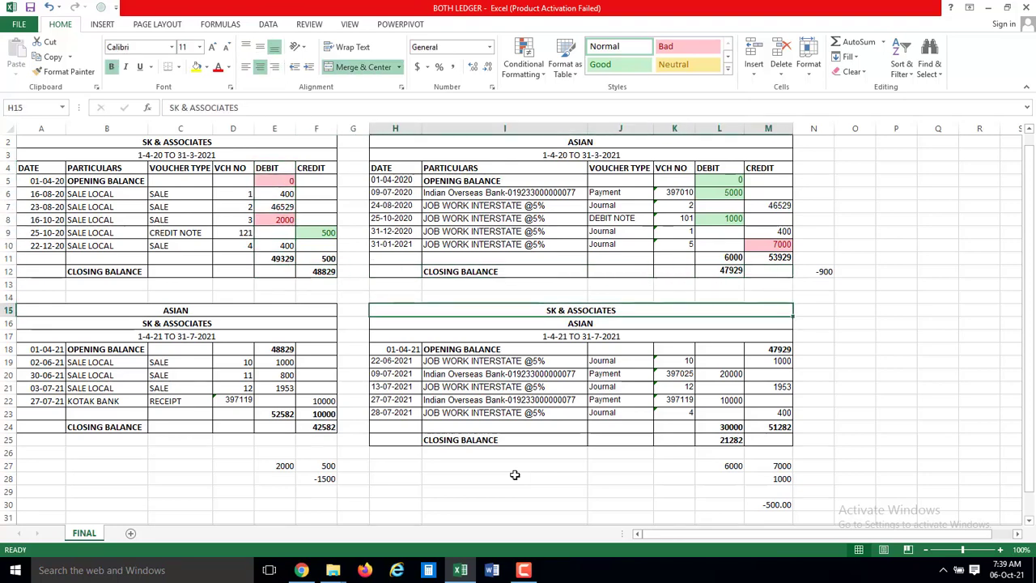
pyautogui.press('Down')
pyautogui.press('Down')
pyautogui.press('Down')
pyautogui.press('Down')
pyautogui.press('Down')
pyautogui.press('Down')
pyautogui.press('Down')
pyautogui.press('Down')
pyautogui.press('Down')
pyautogui.press('Down')
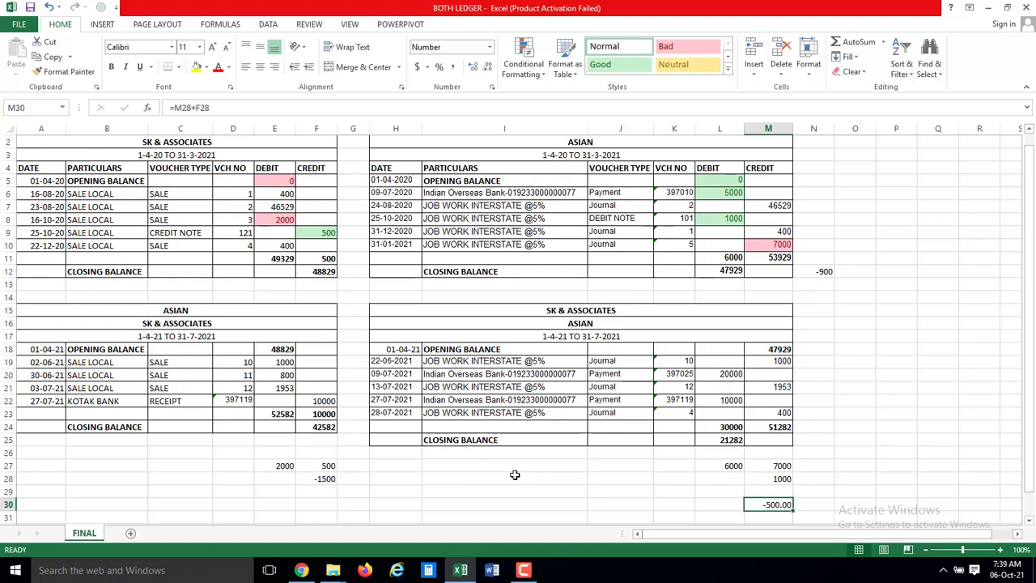
pyautogui.press('Up')
pyautogui.press('Up')
pyautogui.press('Up')
pyautogui.press('Up')
pyautogui.press('Up')
pyautogui.press('Up')
pyautogui.press('Up')
pyautogui.press('Right')
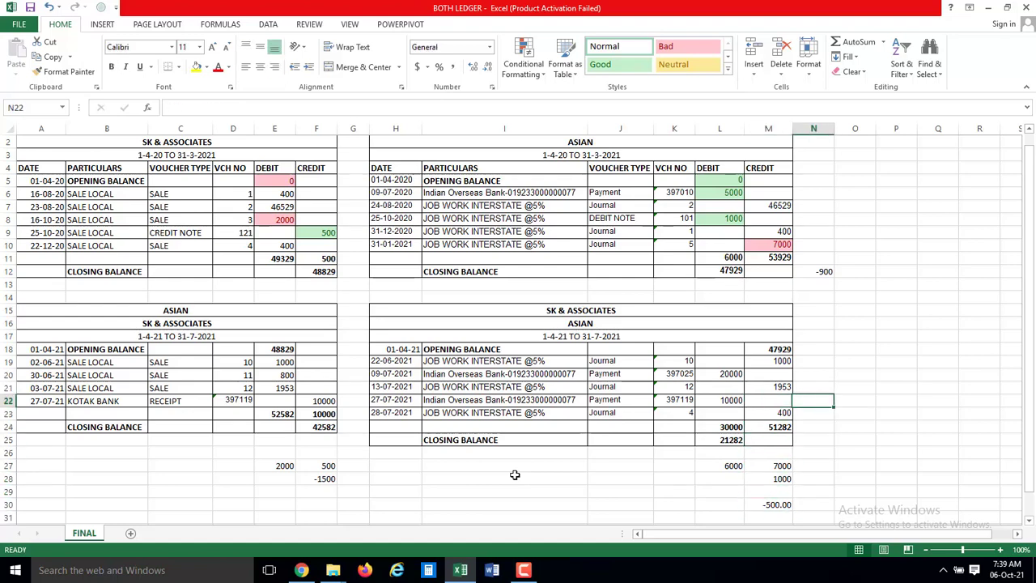
pyautogui.press('Up')
pyautogui.press('Up')
pyautogui.press('Up')
pyautogui.press('Up')
pyautogui.press('Up')
pyautogui.press('Up')
pyautogui.press('Up')
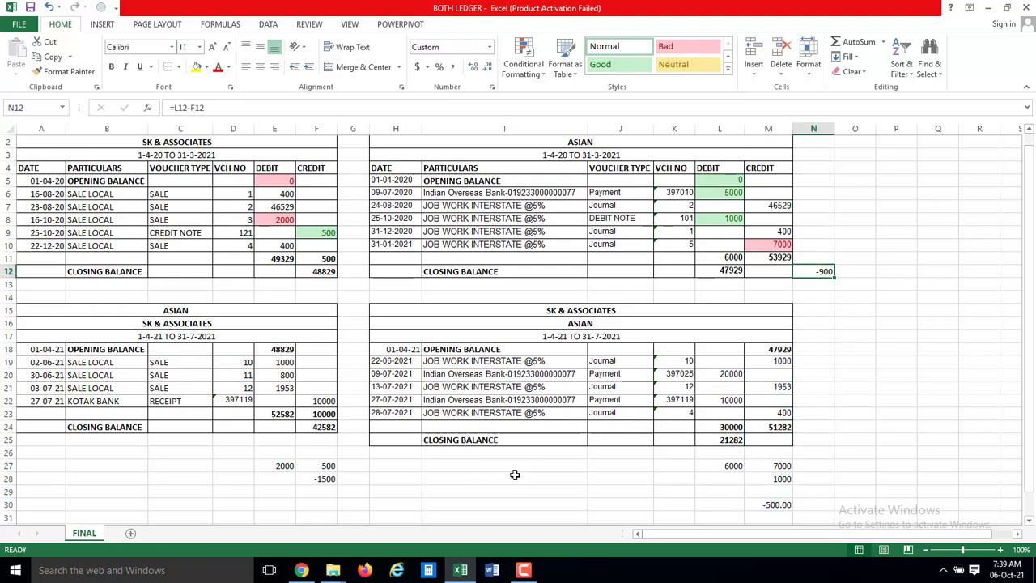
pyautogui.press('Down')
pyautogui.press('Down')
pyautogui.press('Up')
pyautogui.press('Up')
pyautogui.press('Down')
pyautogui.press('Left')
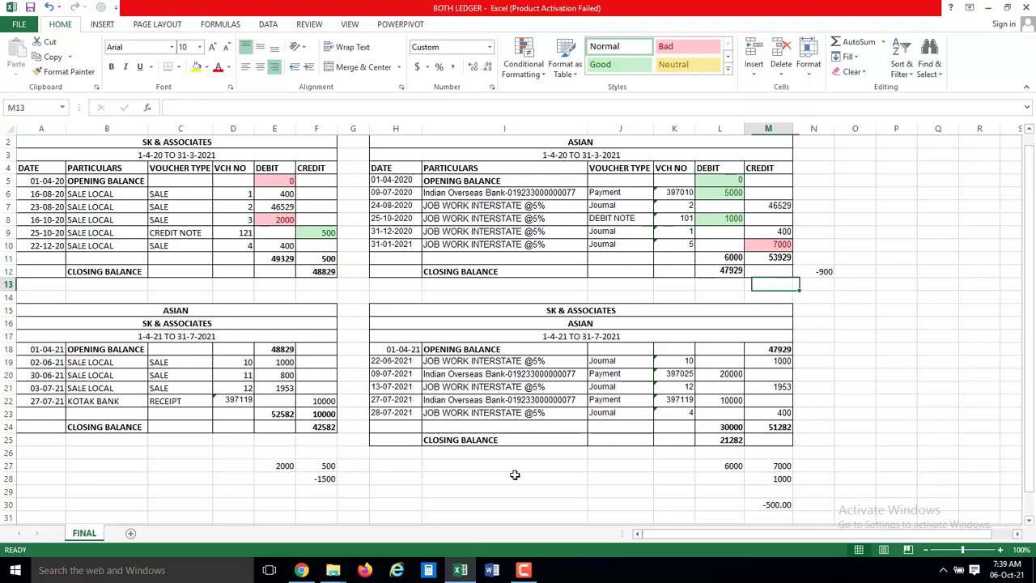
pyautogui.press('Up')
pyautogui.press('Left')
pyautogui.press('Left')
pyautogui.press('Left')
pyautogui.press('Left')
pyautogui.press('Left')
pyautogui.press('Left')
pyautogui.press('Left')
pyautogui.press('Up')
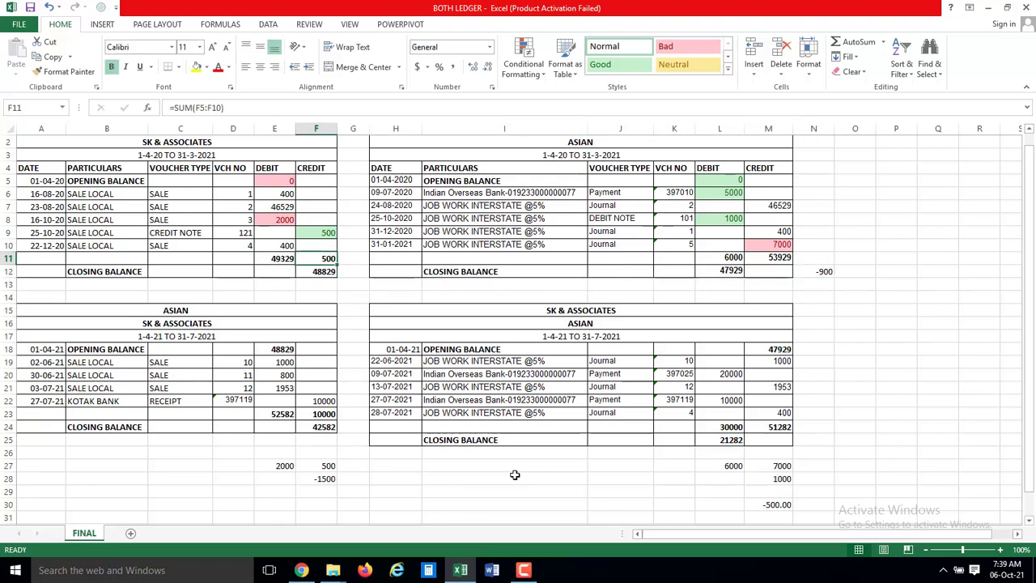
pyautogui.press('Left')
pyautogui.press('Up')
pyautogui.press('Up')
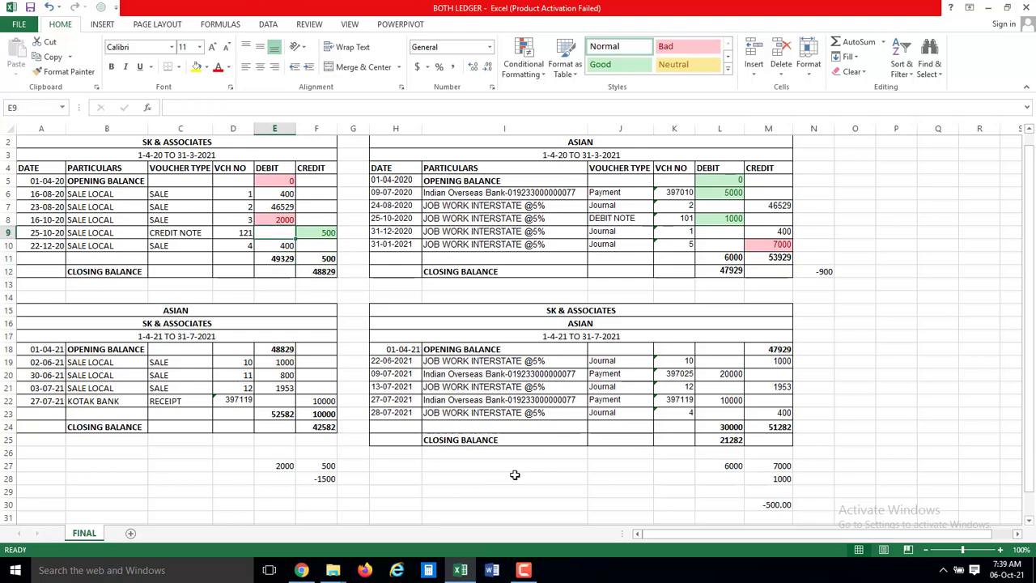
pyautogui.press('Up')
pyautogui.press('Up')
pyautogui.press('Up')
pyautogui.press('Up')
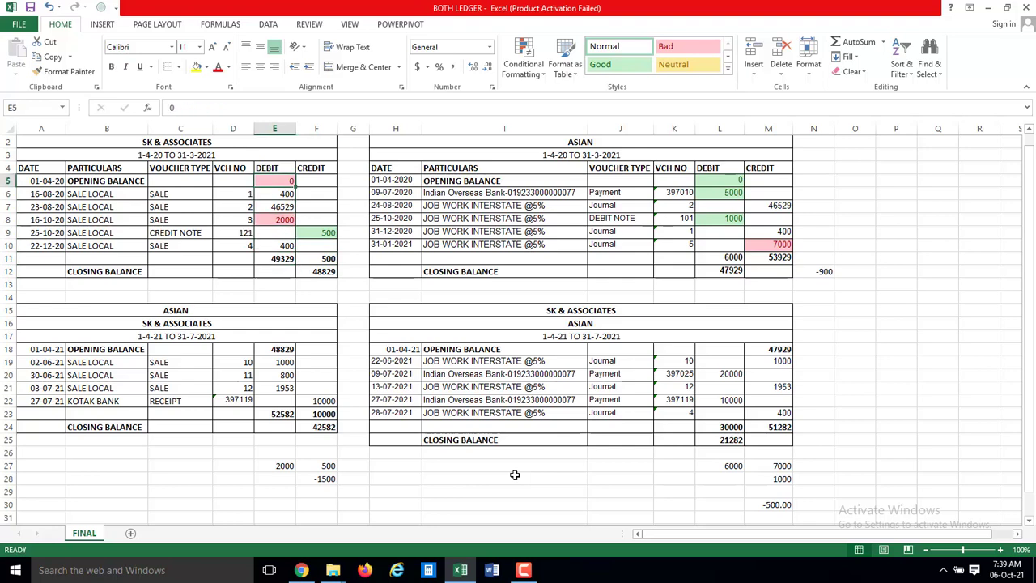
pyautogui.press('Down')
pyautogui.press('Down')
pyautogui.press('Down')
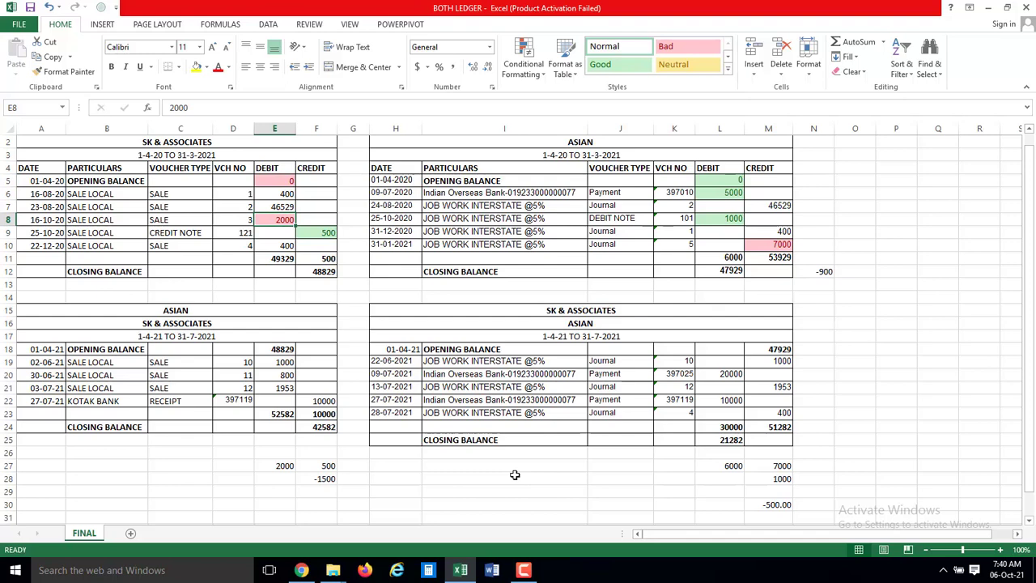
pyautogui.press('Up')
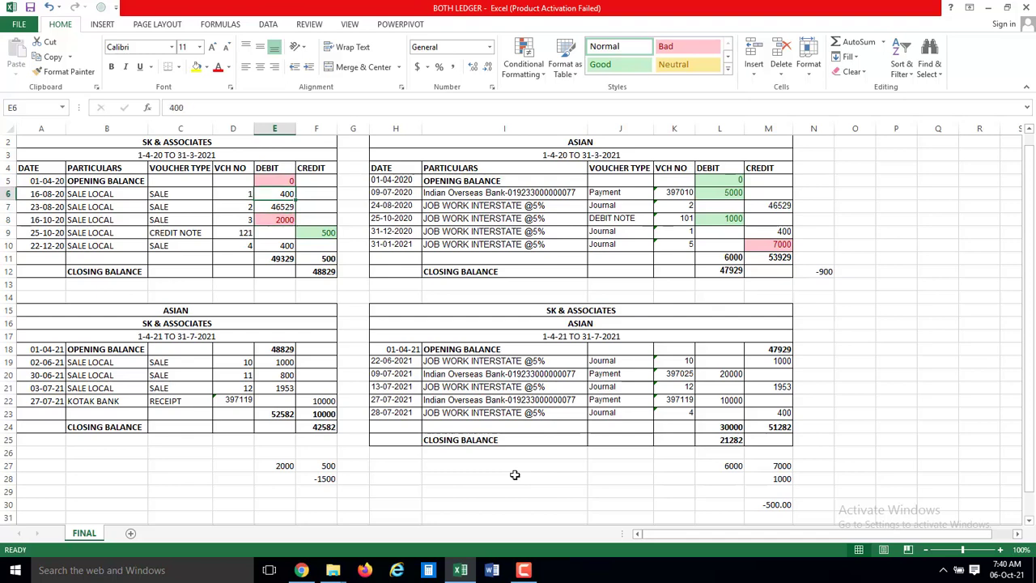
pyautogui.press('Down')
pyautogui.press('Down')
pyautogui.press('Down')
pyautogui.press('Up')
pyautogui.press('Up')
pyautogui.press('Up')
pyautogui.press('Right')
pyautogui.press('Right')
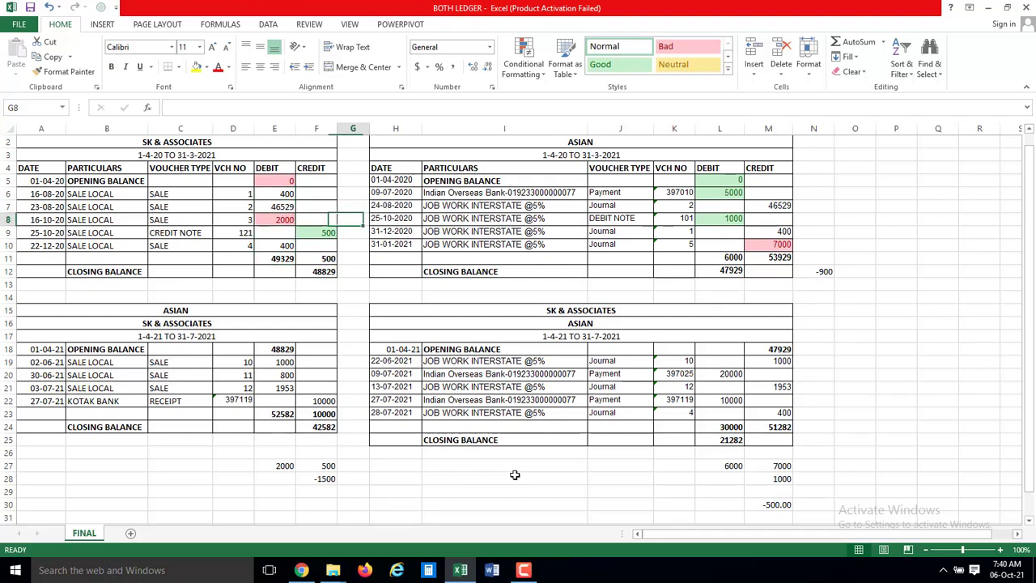
pyautogui.press('Right')
pyautogui.press('Right')
pyautogui.press('Right')
pyautogui.press('Right')
pyautogui.press('Right')
pyautogui.press('Right')
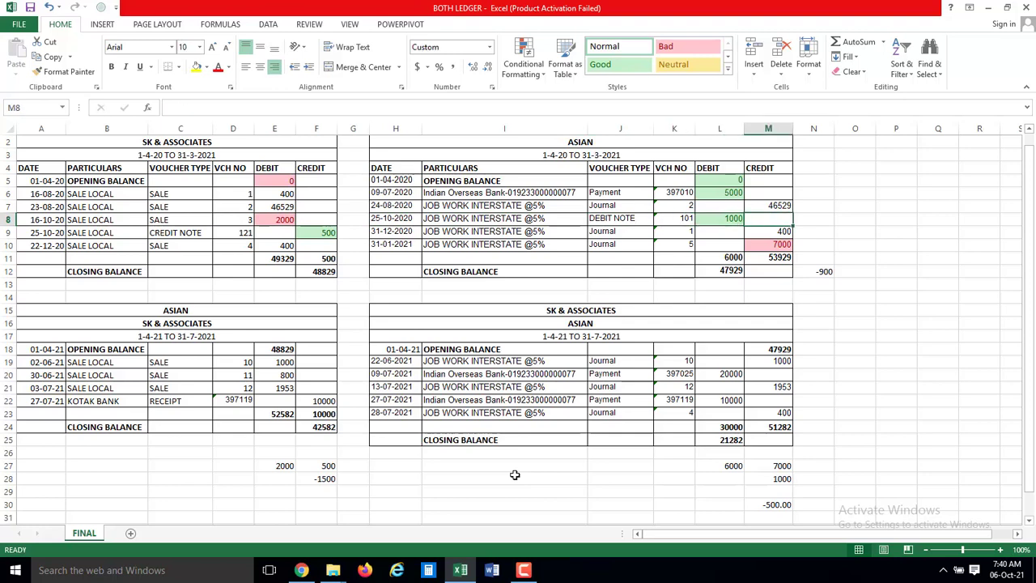
pyautogui.press('Down')
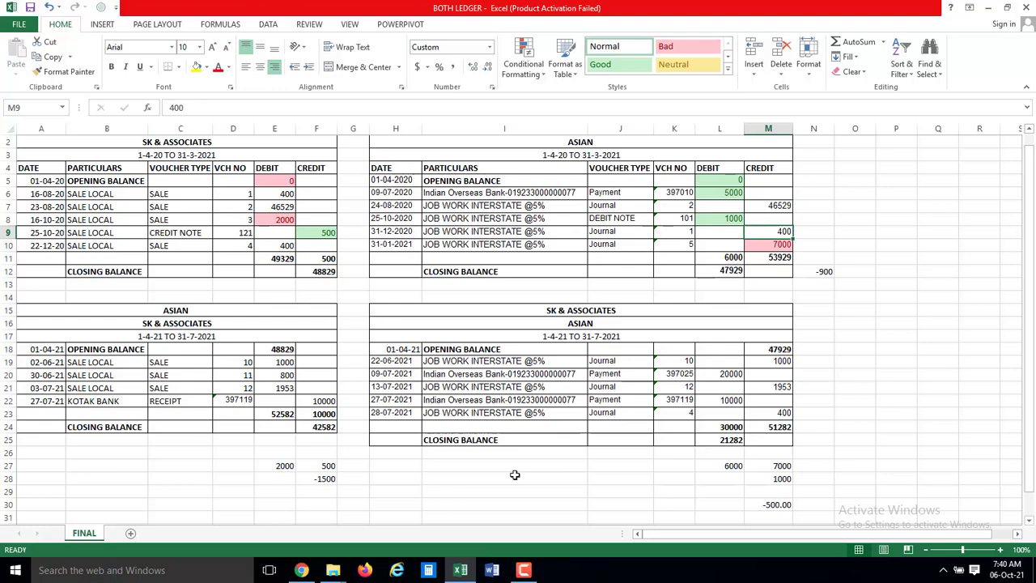
# - Select the empty cell G2 between the SK & ASSOCIATES and ASIAN ledgers
pyautogui.click(357, 128)
pyautogui.hotkey('ctrl', 'shift', 'Right')
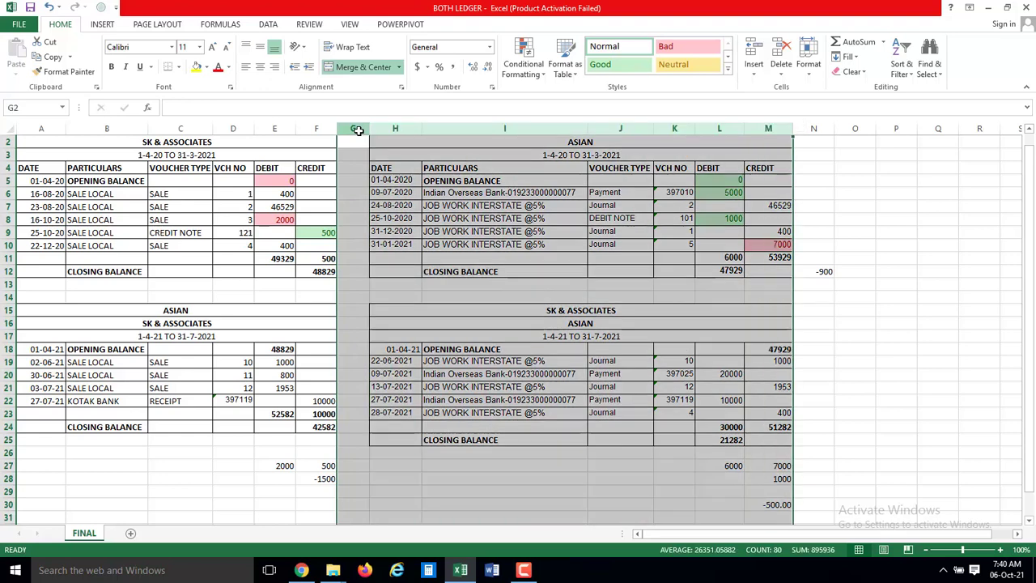
pyautogui.click(358, 130)
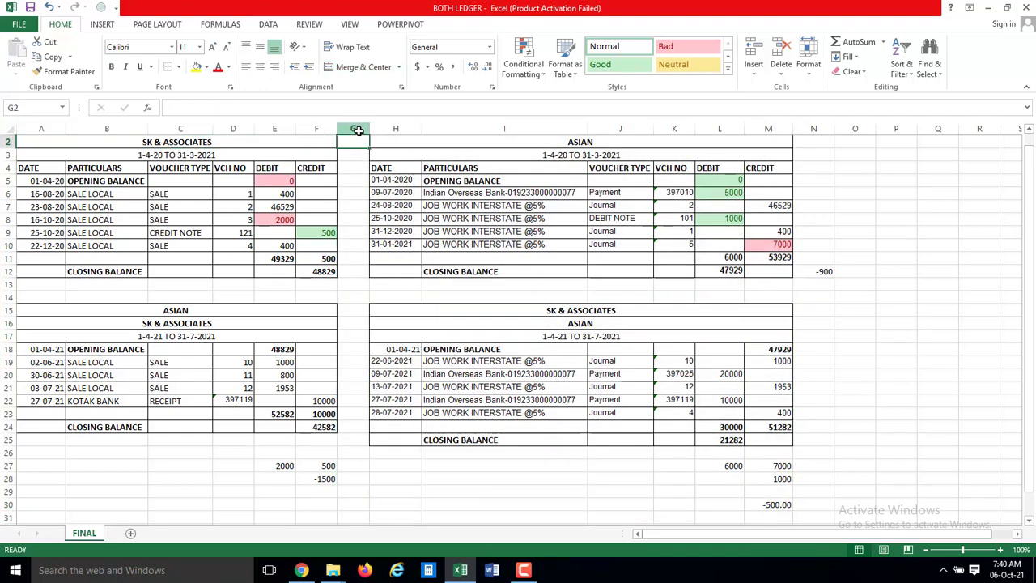
pyautogui.hotkey('shift', 'Right')
pyautogui.press('Home')
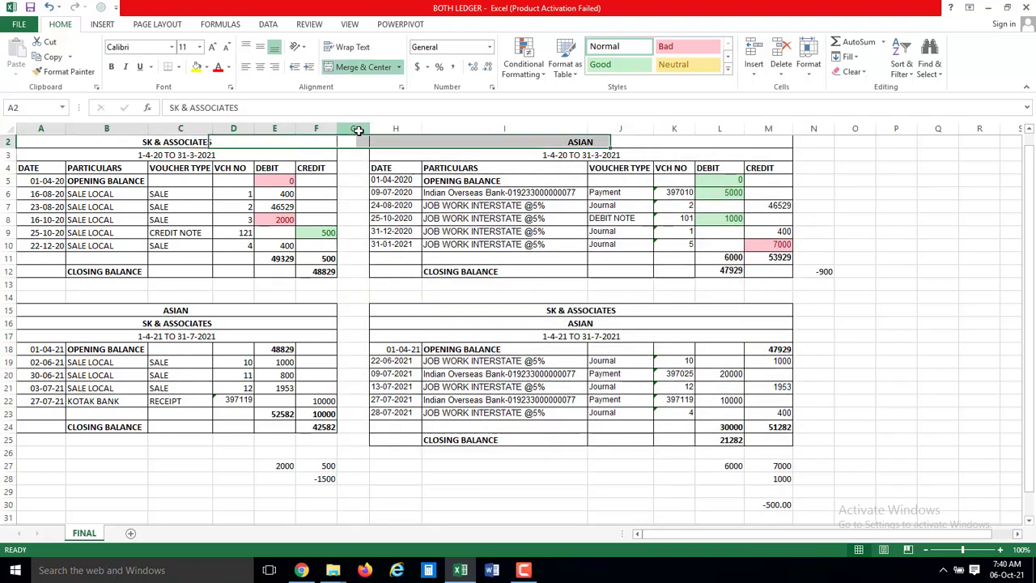
pyautogui.press('Right')
pyautogui.press('Right')
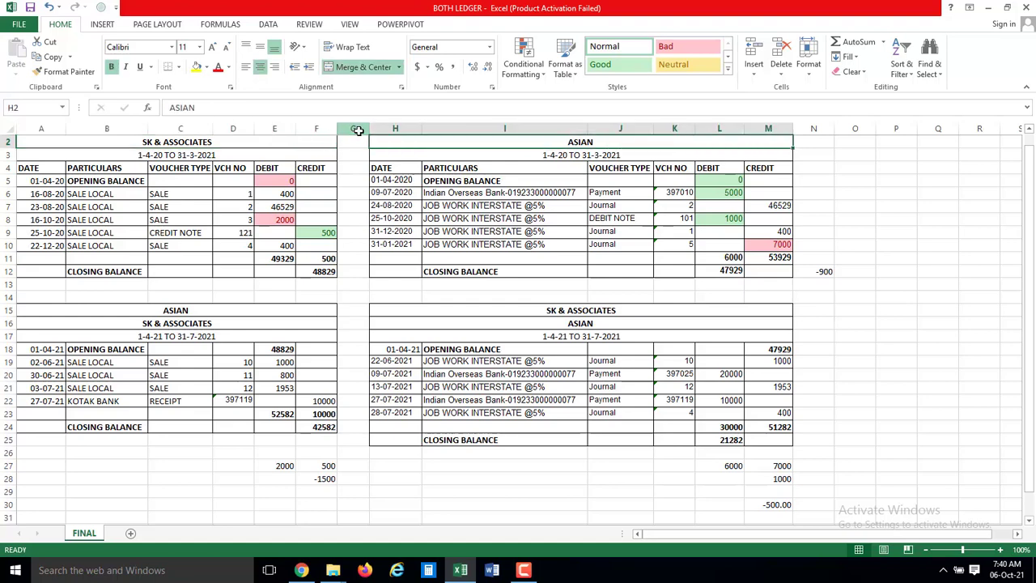
pyautogui.press('Left')
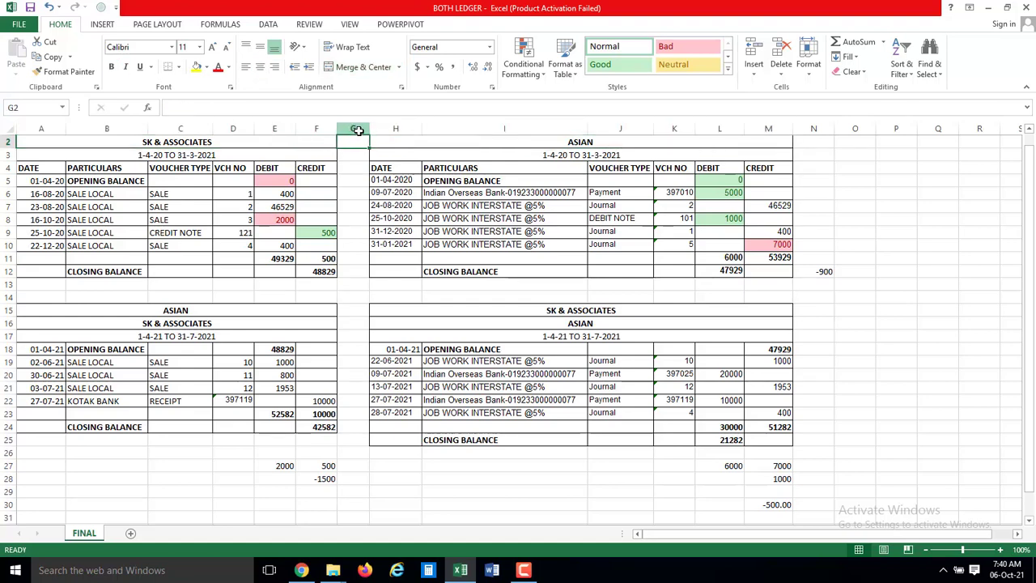
# - Insert two entire blank columns at column G, shifting the ASIAN ledger to column J
pyautogui.hotkey('ctrl', '+')
pyautogui.press('Down')
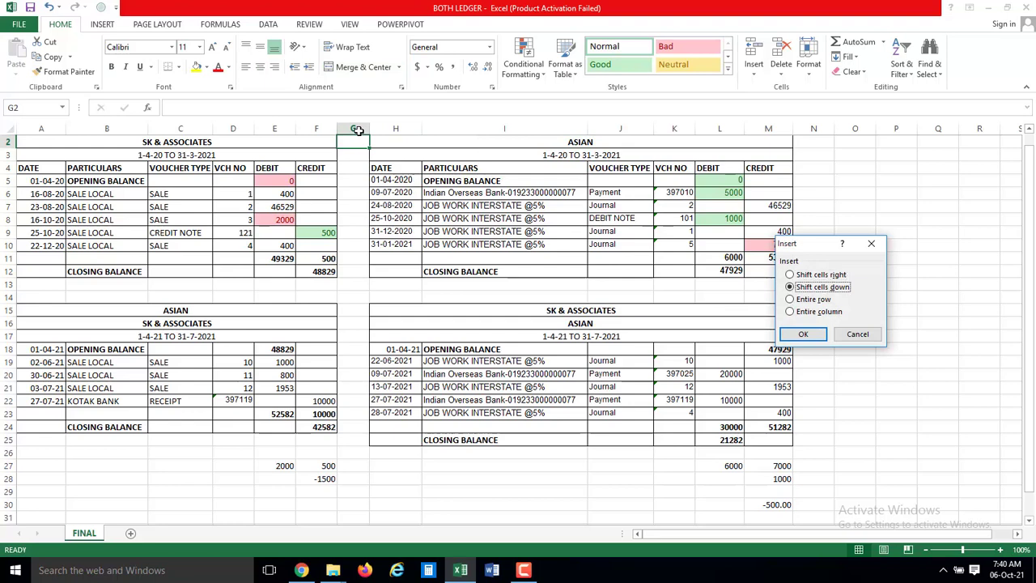
pyautogui.press('Down')
pyautogui.press('Down')
pyautogui.press('Return')
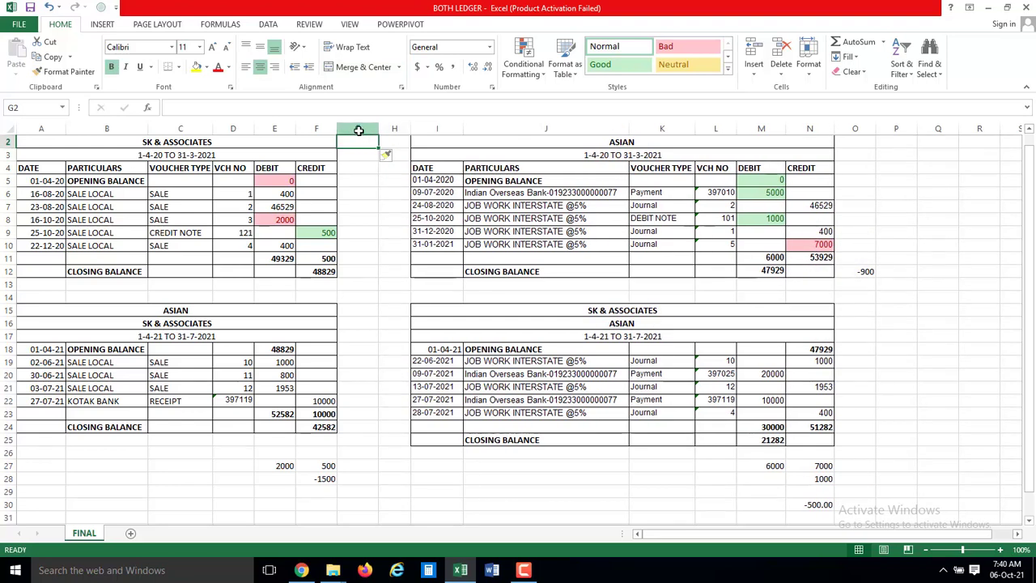
pyautogui.press('F4')
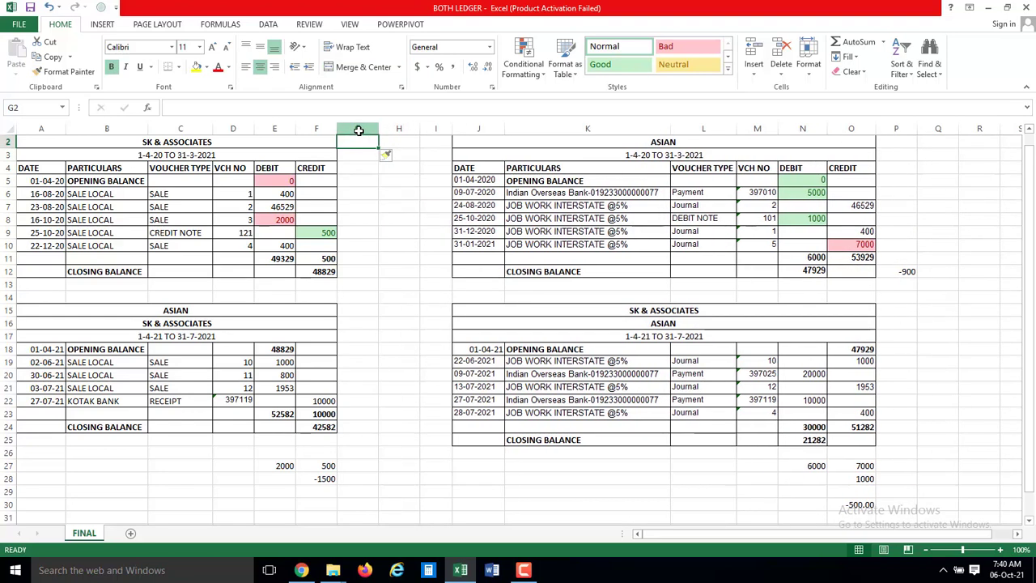
# - Enter =COUNTIF(E5:E10,E5) in G5 to count the first debit amount
pyautogui.press('Down')
pyautogui.press('Down')
pyautogui.press('Down')
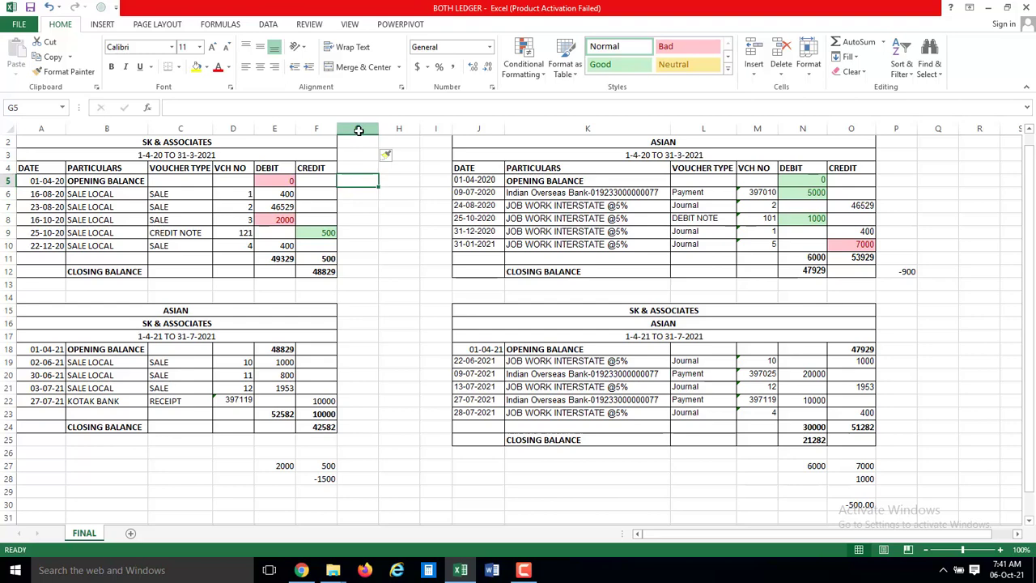
pyautogui.write('=c')
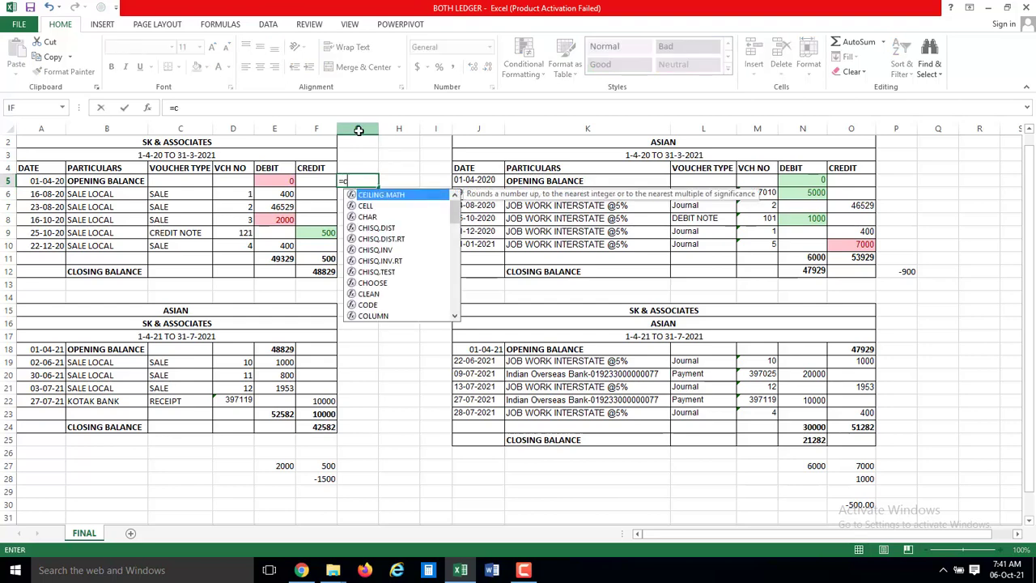
pyautogui.write('ount')
pyautogui.press('Down')
pyautogui.press('Down')
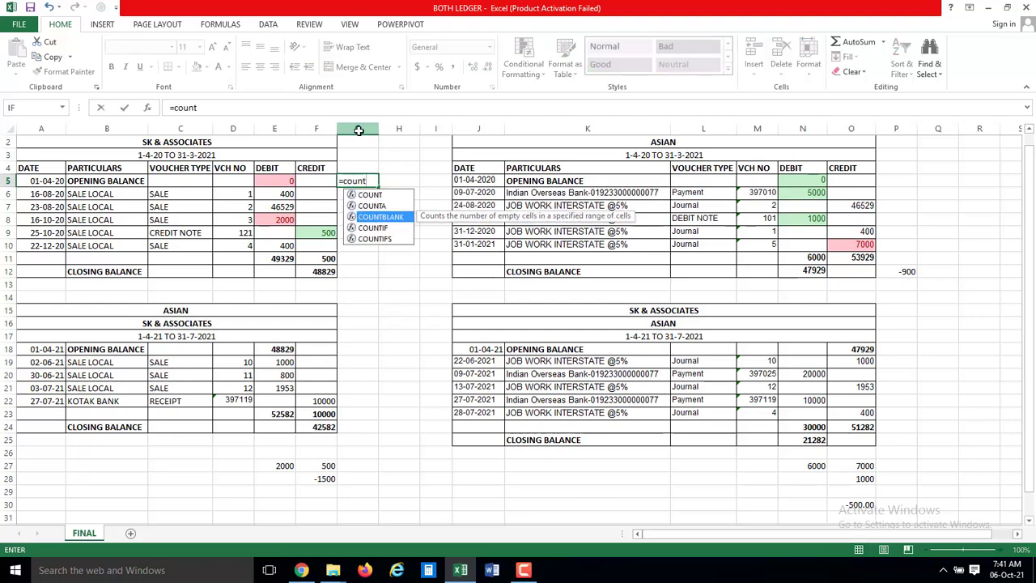
pyautogui.press('Down')
pyautogui.press('Tab')
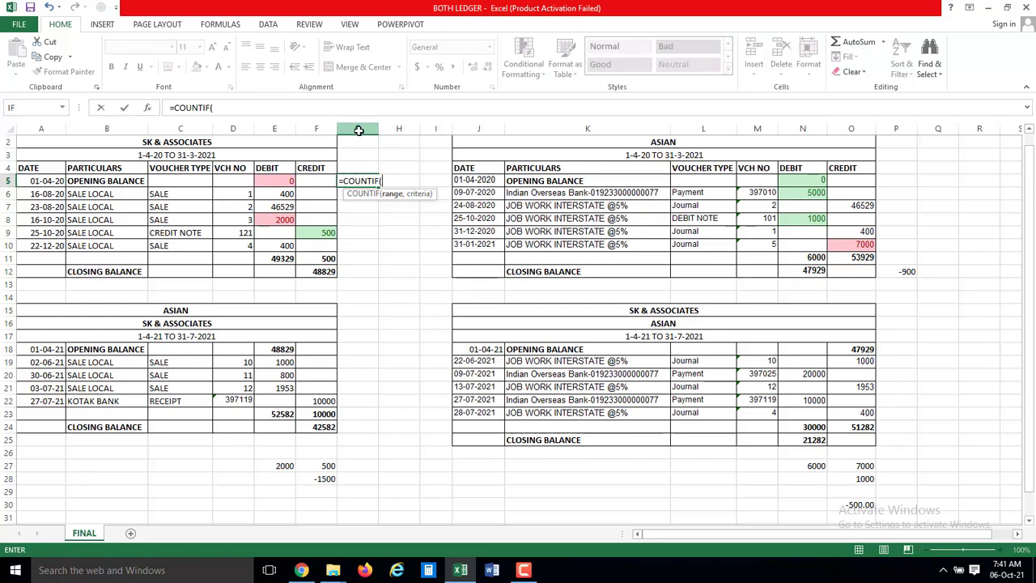
pyautogui.press('Left')
pyautogui.press('Left')
pyautogui.hotkey('shift', 'Down')
pyautogui.hotkey('shift', 'Down')
pyautogui.hotkey('shift', 'Down')
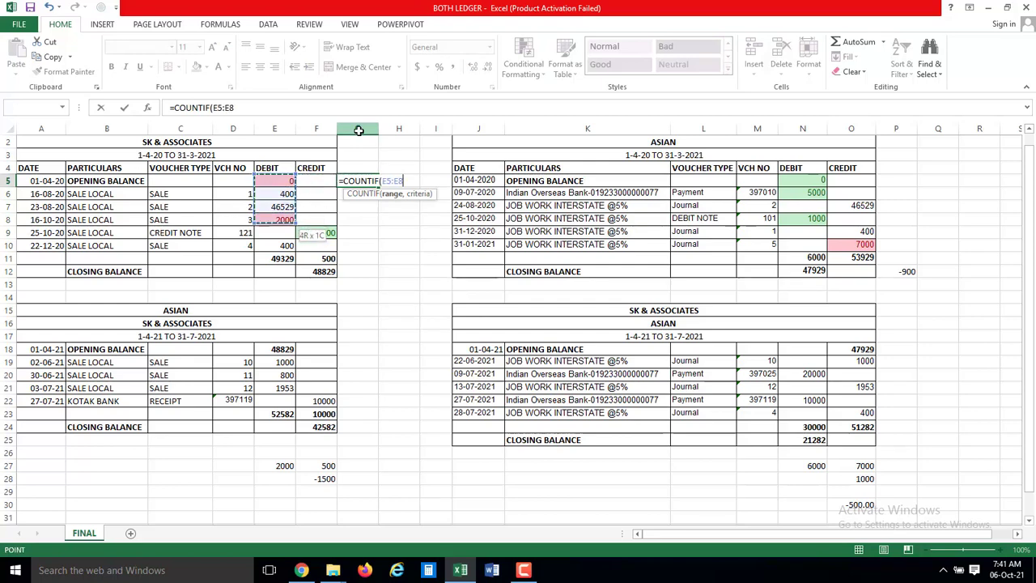
pyautogui.hotkey('shift', 'Down')
pyautogui.hotkey('shift', 'Down')
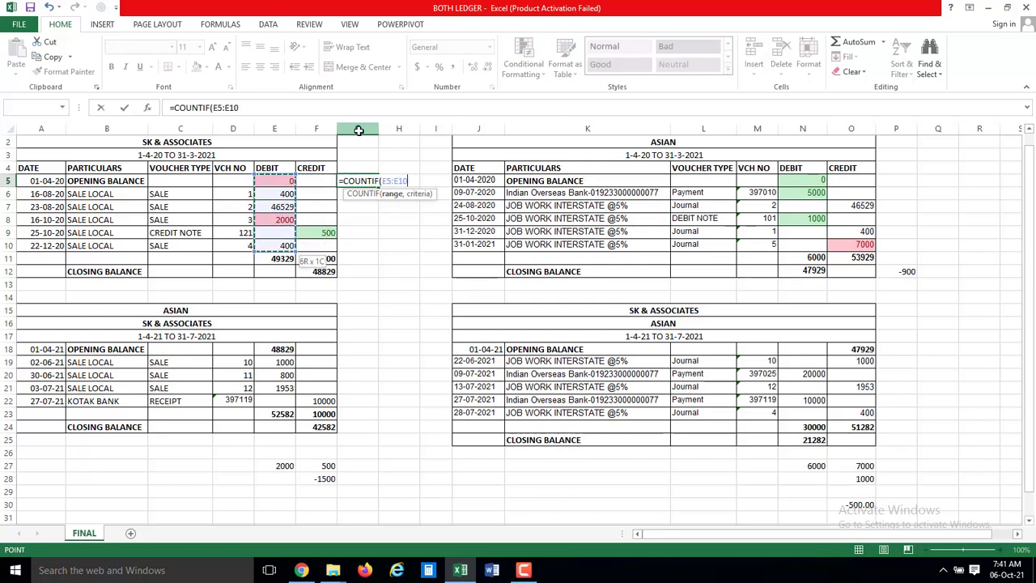
pyautogui.write(',')
pyautogui.press('Left')
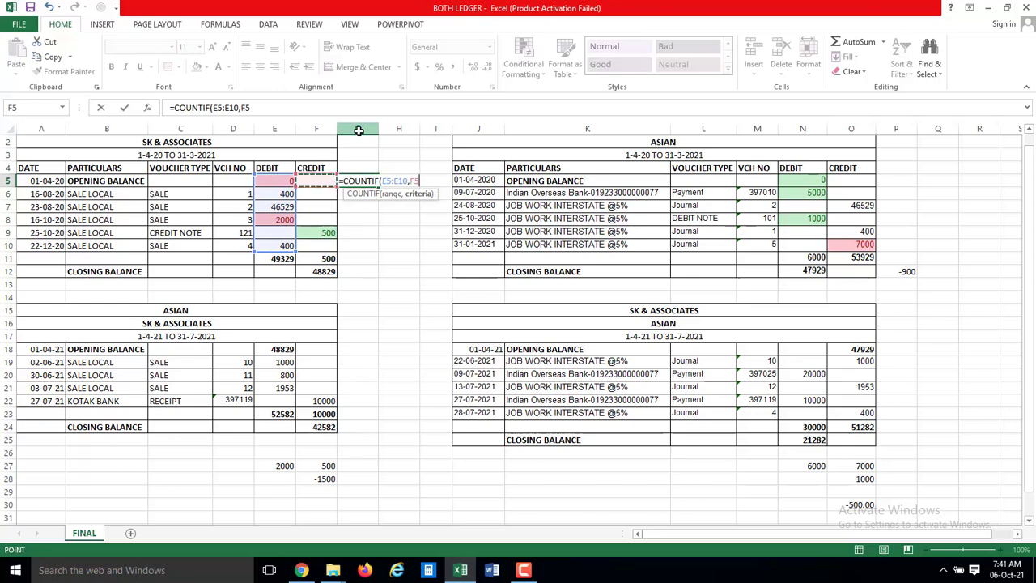
pyautogui.press('Left')
pyautogui.write(')')
pyautogui.press('Return')
# - Copy the G5 COUNTIF formula down into G6:G10
pyautogui.press('Up')
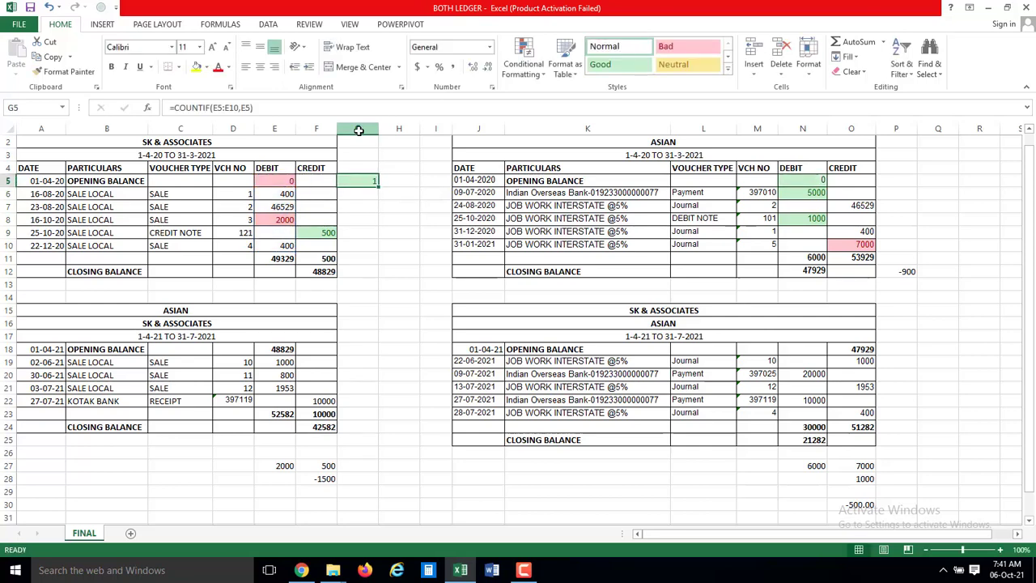
pyautogui.hotkey('ctrl', 'c')
pyautogui.press('Down')
pyautogui.hotkey('shift', 'Down')
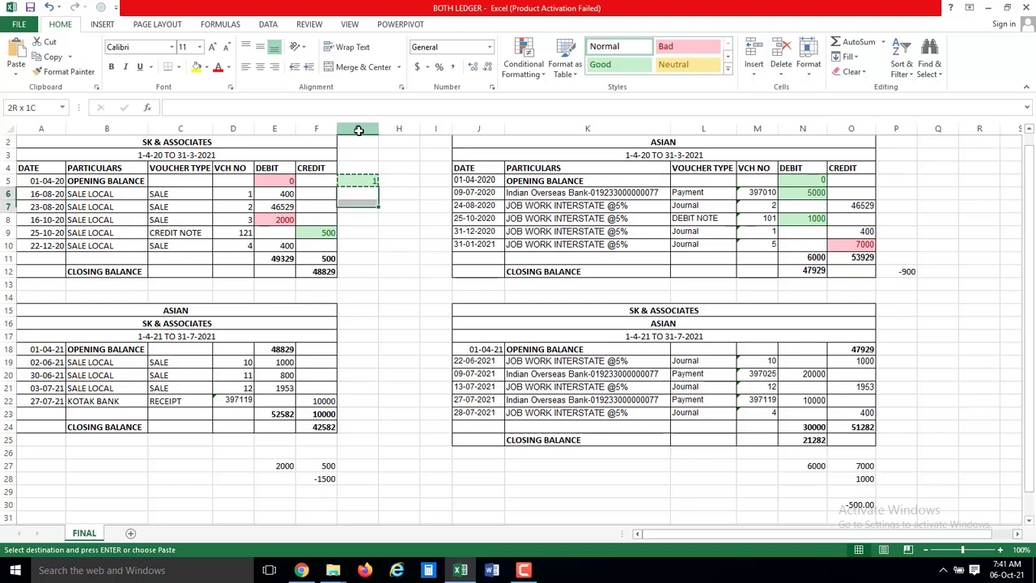
pyautogui.hotkey('shift', 'Down')
pyautogui.hotkey('shift', 'Down')
pyautogui.hotkey('shift', 'Down')
pyautogui.hotkey('ctrl', 'v')
pyautogui.press('Escape')
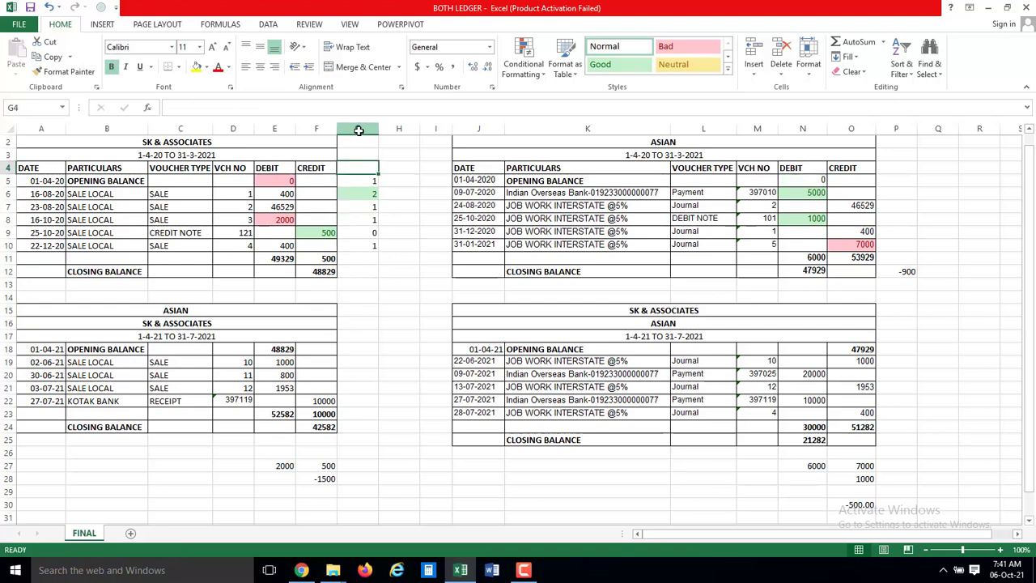
pyautogui.press('Up')
pyautogui.press('Right')
pyautogui.press('Right')
pyautogui.press('Right')
pyautogui.press('Right')
pyautogui.press('Right')
pyautogui.press('Right')
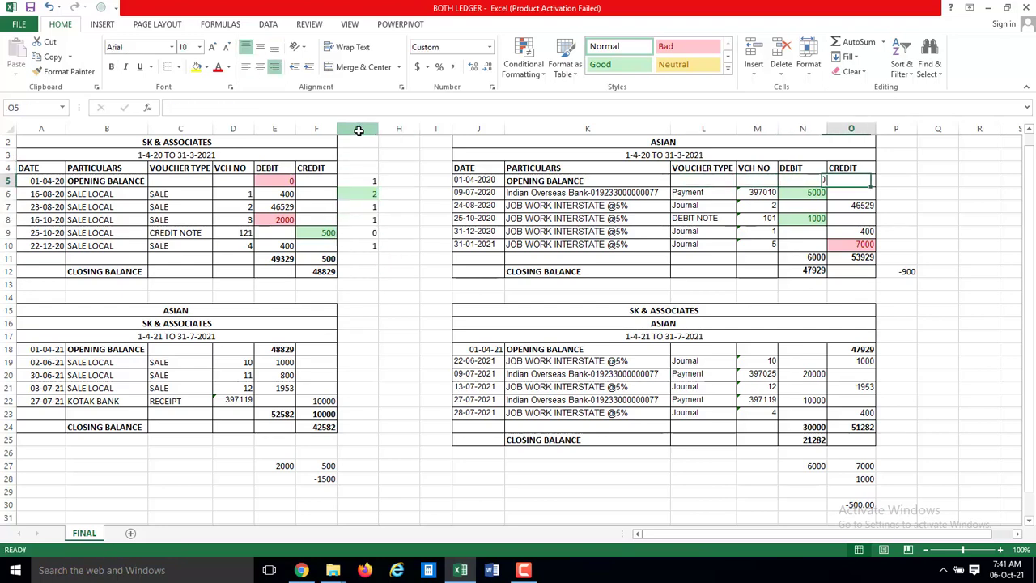
pyautogui.press('Right')
# - Enter =COUNTIF(O5:O10,O5) in P5 beside the ASIAN credit column
pyautogui.write('=co')
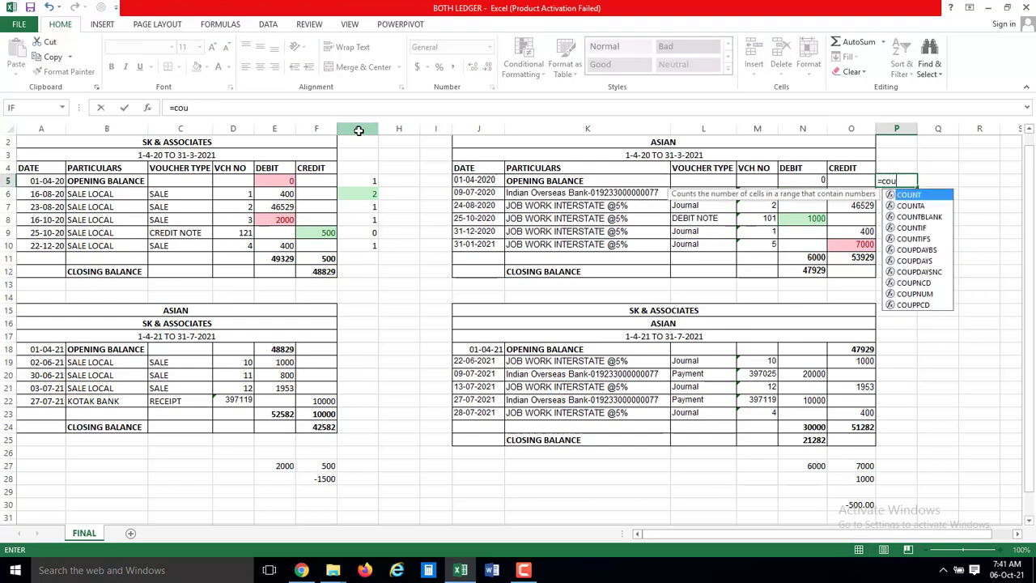
pyautogui.write('unt')
pyautogui.press('Down')
pyautogui.press('Down')
pyautogui.press('Down')
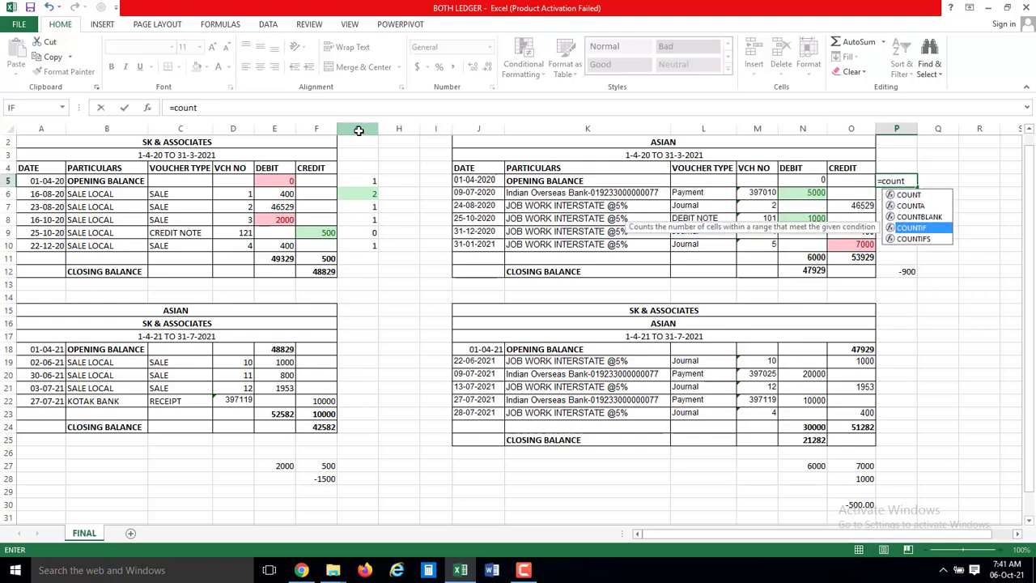
pyautogui.press('Tab')
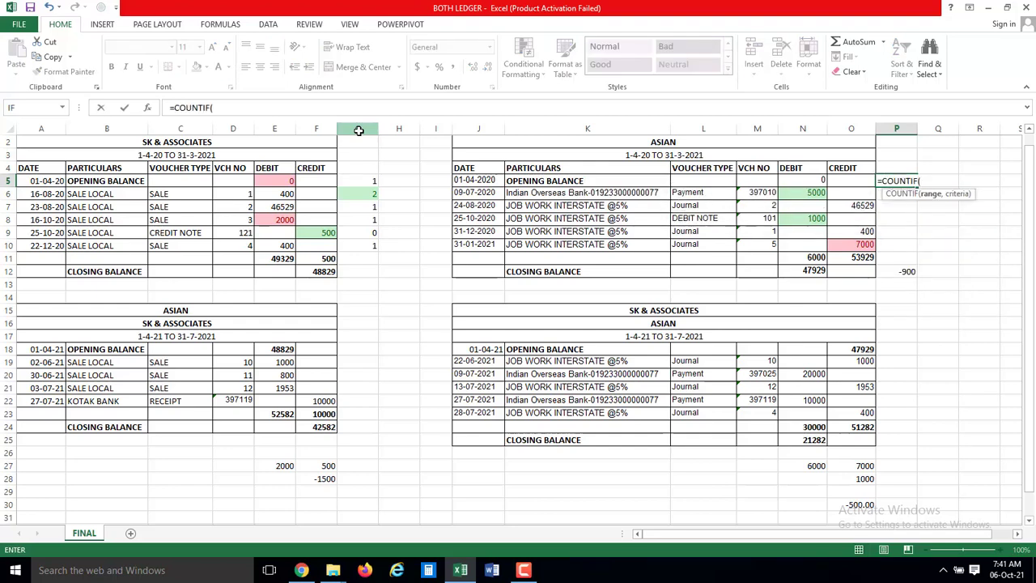
pyautogui.press('Left')
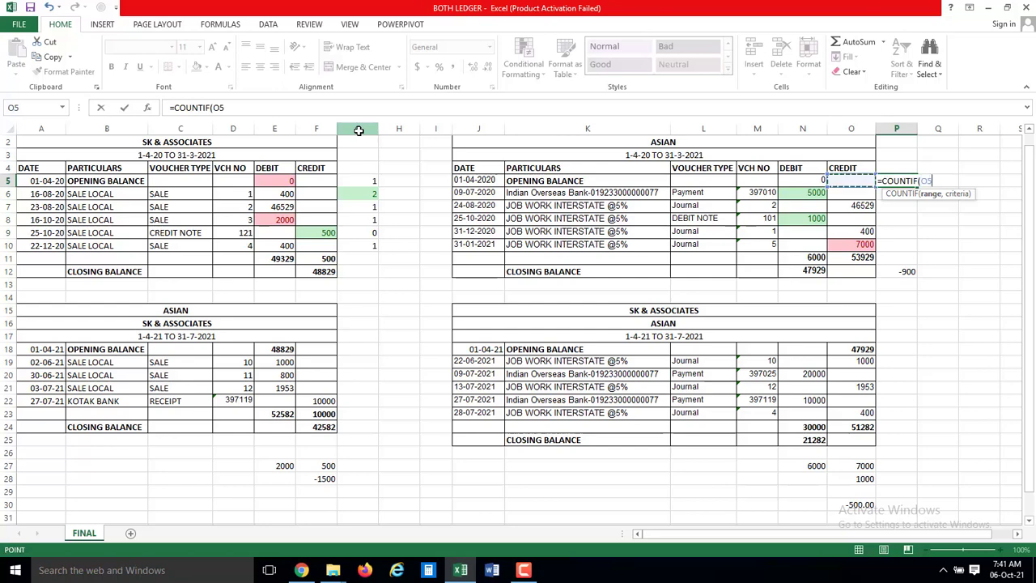
pyautogui.hotkey('shift', 'Down')
pyautogui.hotkey('shift', 'Down')
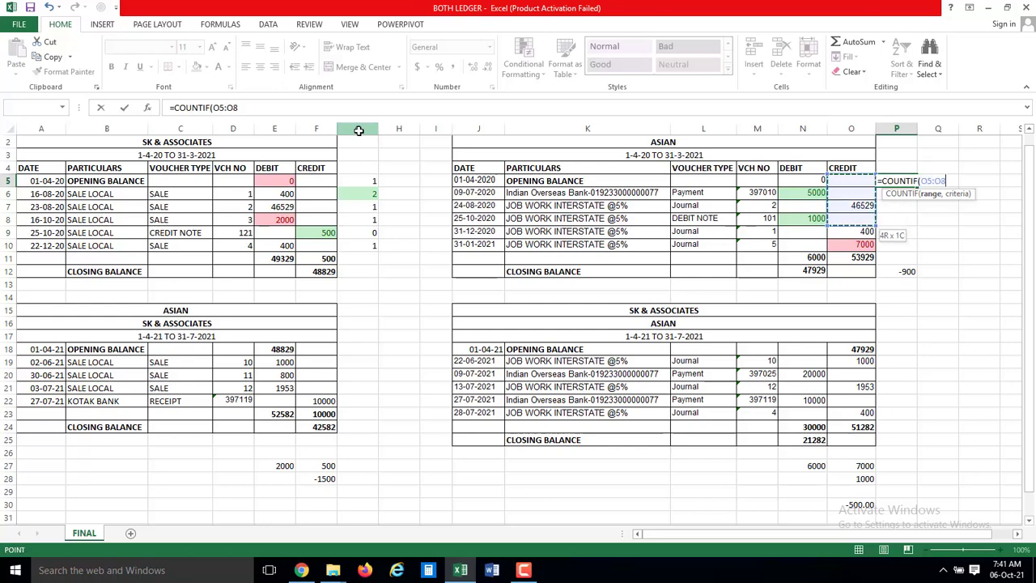
pyautogui.hotkey('shift', 'Down')
pyautogui.hotkey('shift', 'Down')
pyautogui.hotkey('shift', 'Down')
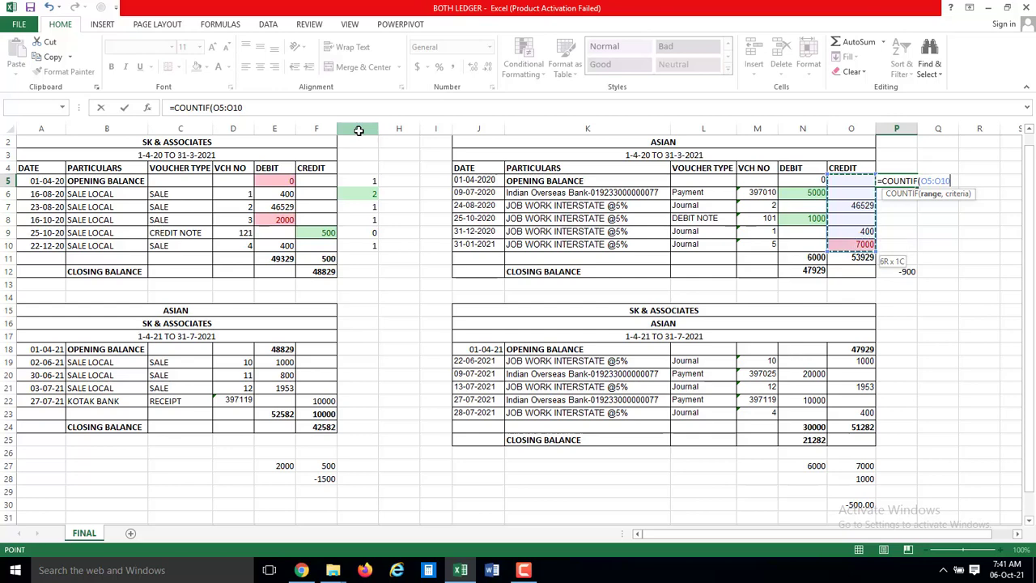
pyautogui.write(',')
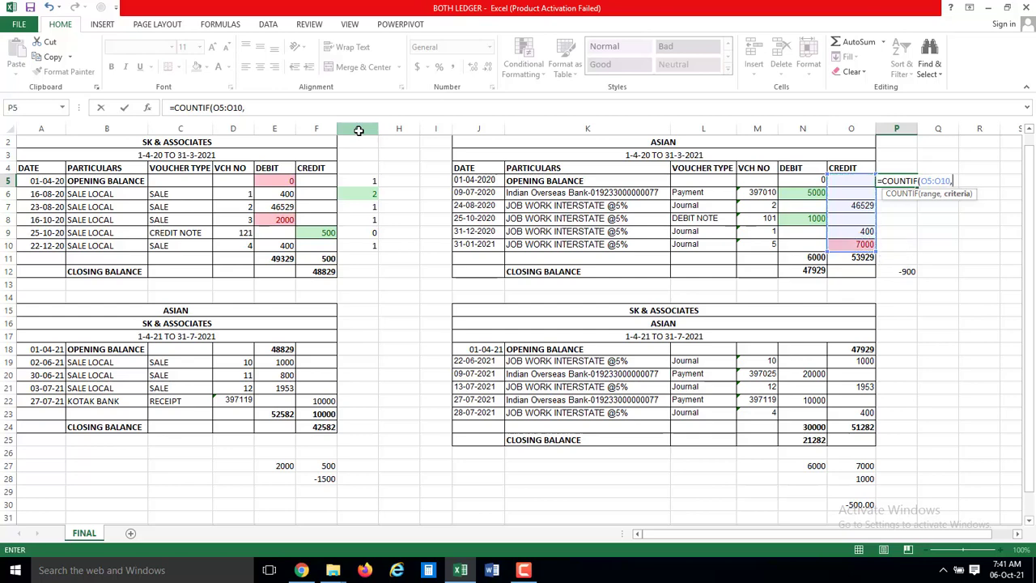
pyautogui.press('Left')
pyautogui.write(')')
pyautogui.hotkey('ctrl', 'Return')
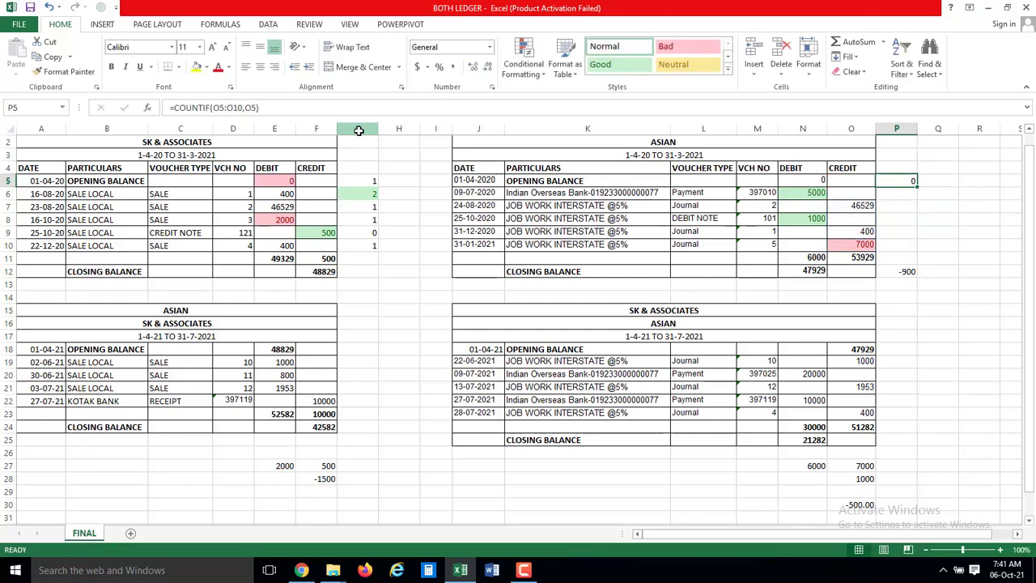
# - Copy the P5 COUNTIF formula down into P6:P10
pyautogui.hotkey('ctrl', 'c')
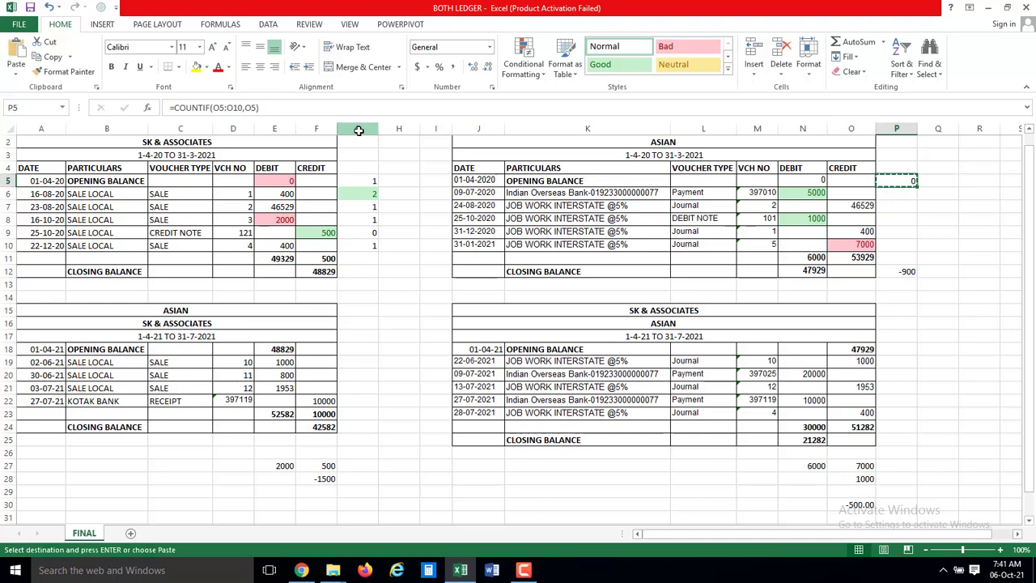
pyautogui.press('Down')
pyautogui.hotkey('shift', 'Down')
pyautogui.hotkey('shift', 'Down')
pyautogui.hotkey('shift', 'Down')
pyautogui.hotkey('shift', 'Down')
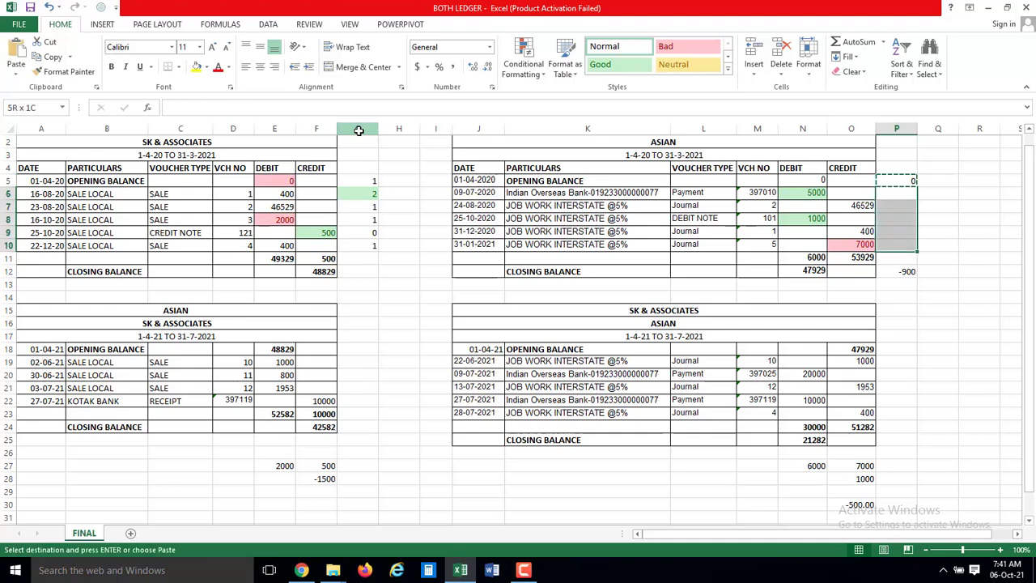
pyautogui.press('Return')
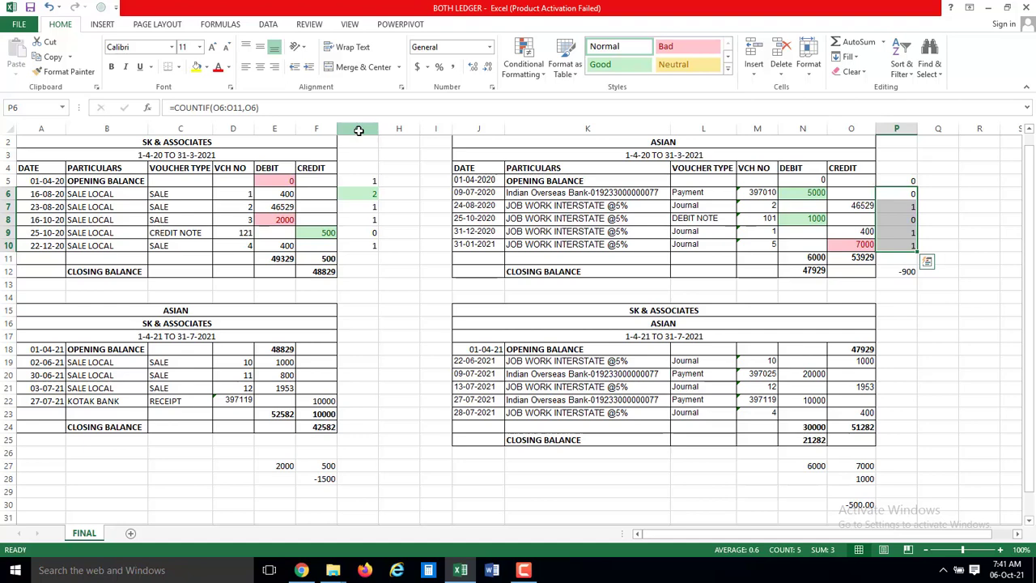
pyautogui.press('Left')
pyautogui.press('Left')
pyautogui.press('Left')
pyautogui.press('Left')
pyautogui.press('Left')
pyautogui.press('Left')
pyautogui.press('Left')
pyautogui.press('Up')
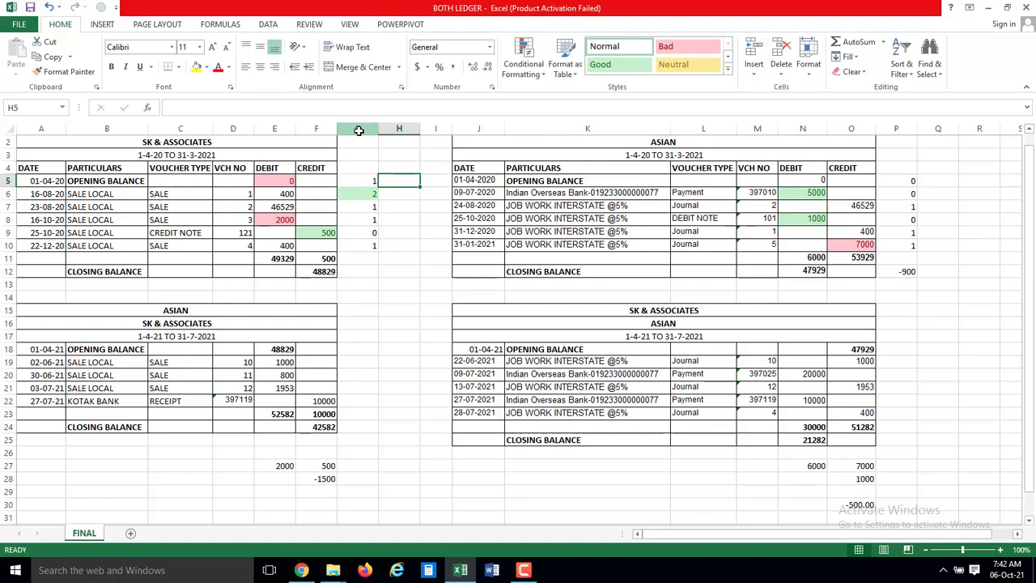
# - Enter a VLOOKUP in H5 matching E5 against O5:P10, column 2, exact match
pyautogui.write('=')
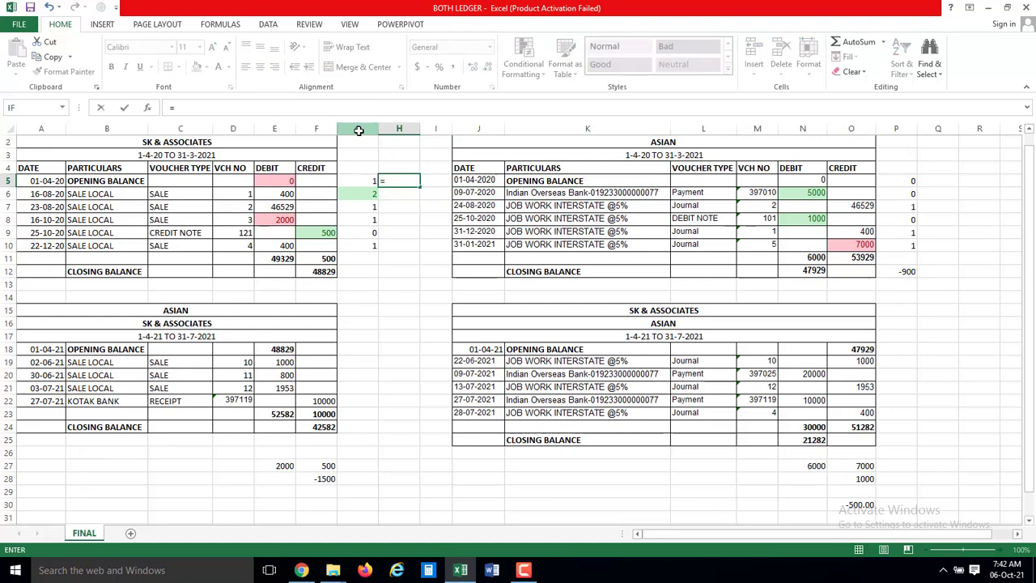
pyautogui.write('vloo')
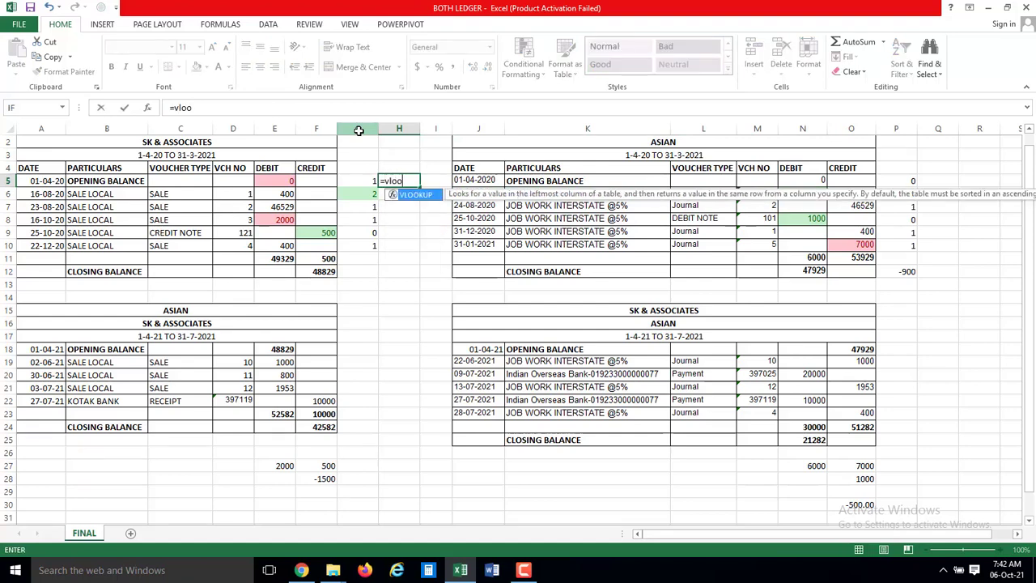
pyautogui.write('k')
pyautogui.press('Tab')
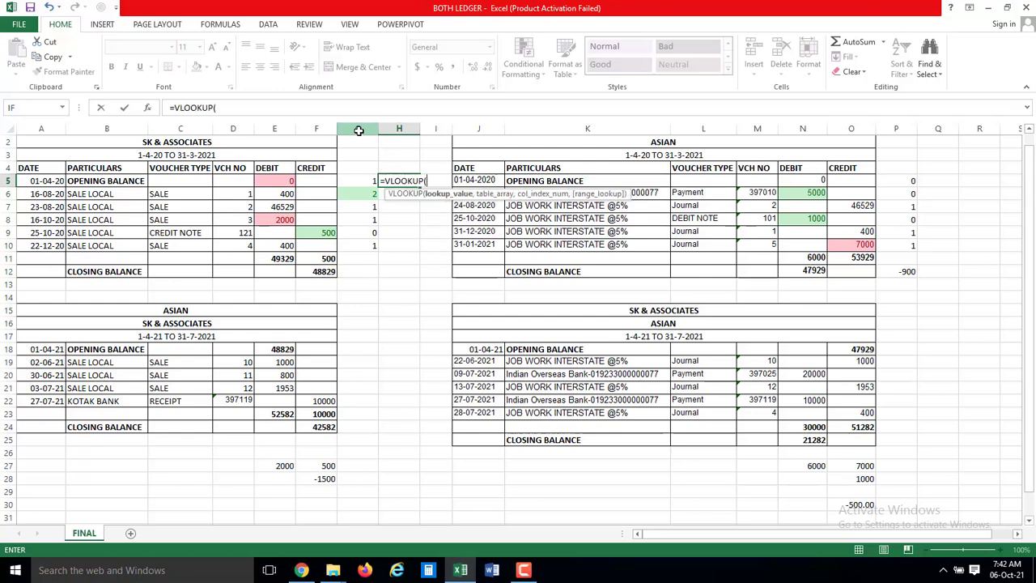
pyautogui.press('Left')
pyautogui.press('Left')
pyautogui.press('Left')
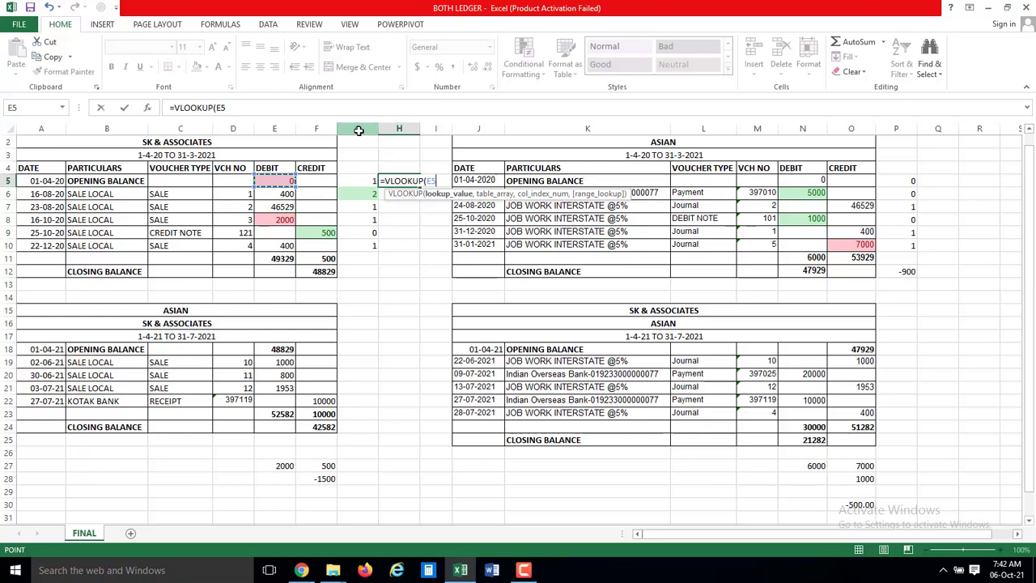
pyautogui.write(',')
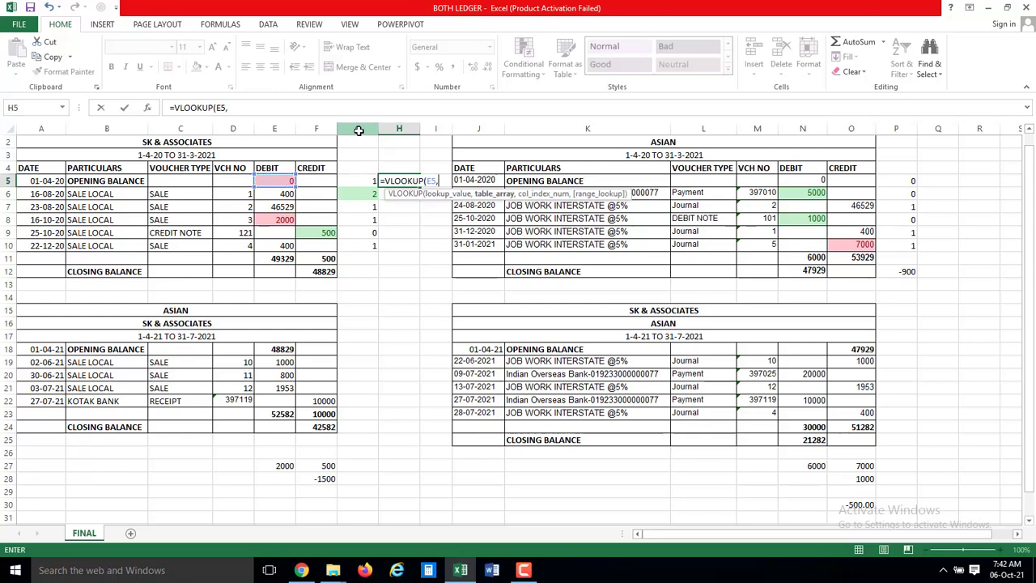
pyautogui.press('Right')
pyautogui.press('Right')
pyautogui.press('Right')
pyautogui.press('Right')
pyautogui.press('Right')
pyautogui.press('Right')
pyautogui.press('Right')
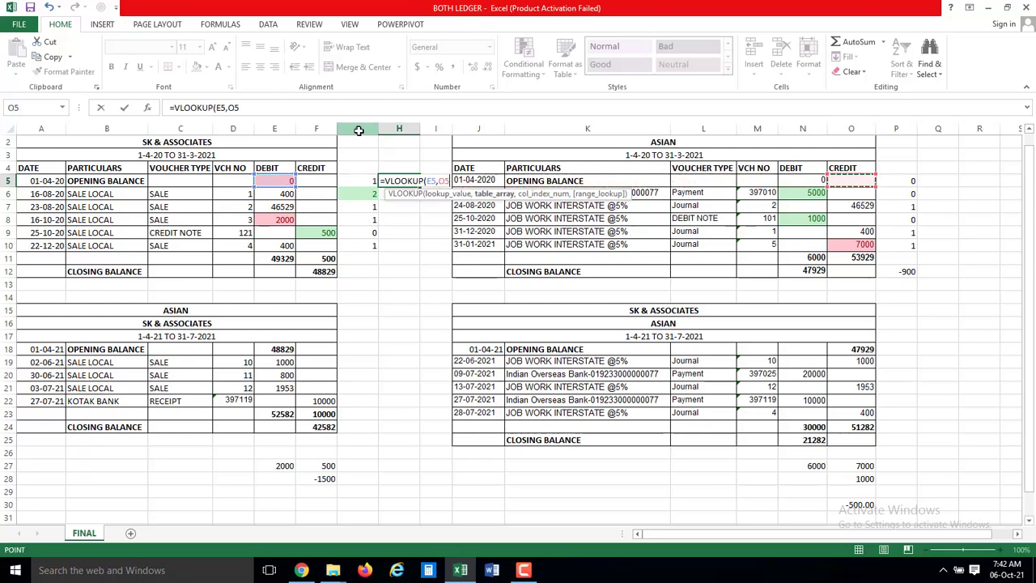
pyautogui.hotkey('shift', 'Right')
pyautogui.hotkey('shift', 'Down')
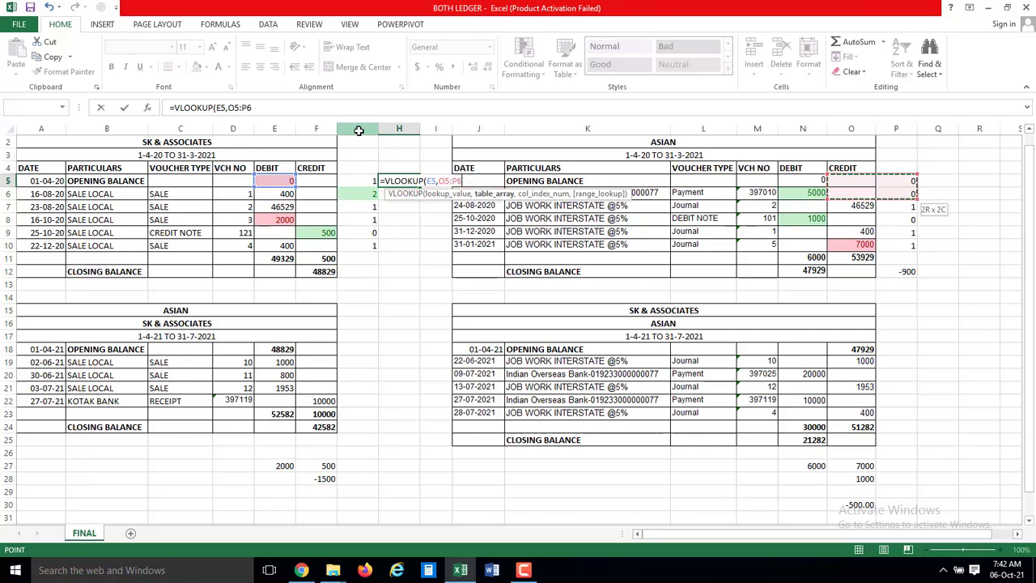
pyautogui.hotkey('shift', 'Down')
pyautogui.hotkey('shift', 'Down')
pyautogui.hotkey('shift', 'Down')
pyautogui.hotkey('shift', 'Down')
pyautogui.write(',')
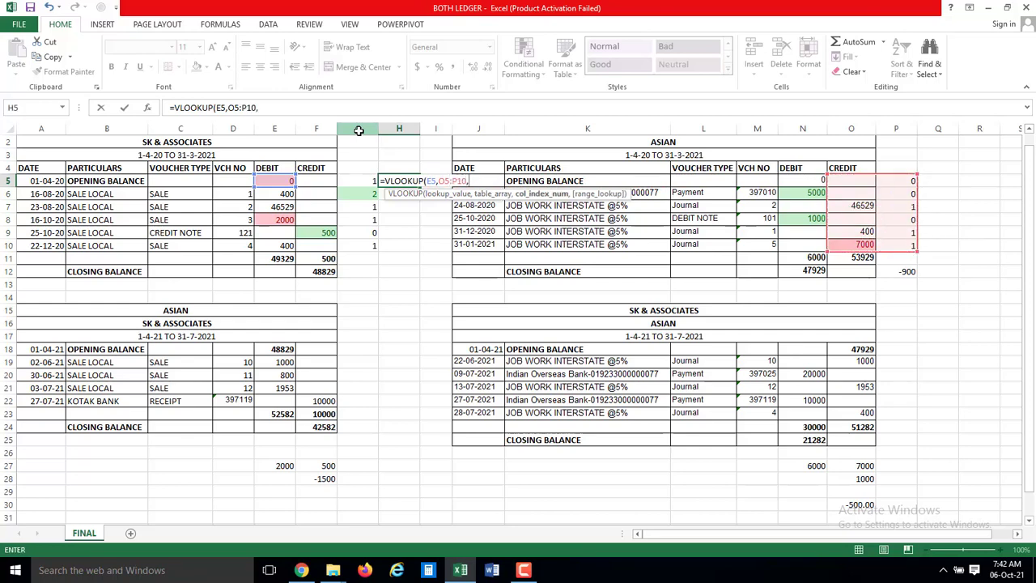
pyautogui.write('2')
pyautogui.write(',0')
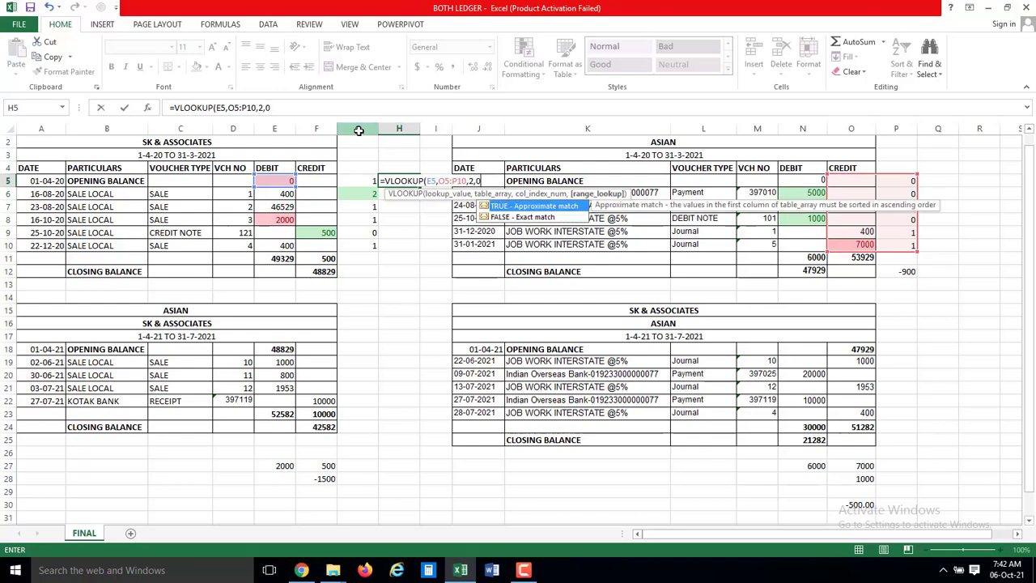
pyautogui.press('Return')
# - Copy the H5 VLOOKUP down into H6:H10
pyautogui.press('Up')
pyautogui.hotkey('ctrl', 'c')
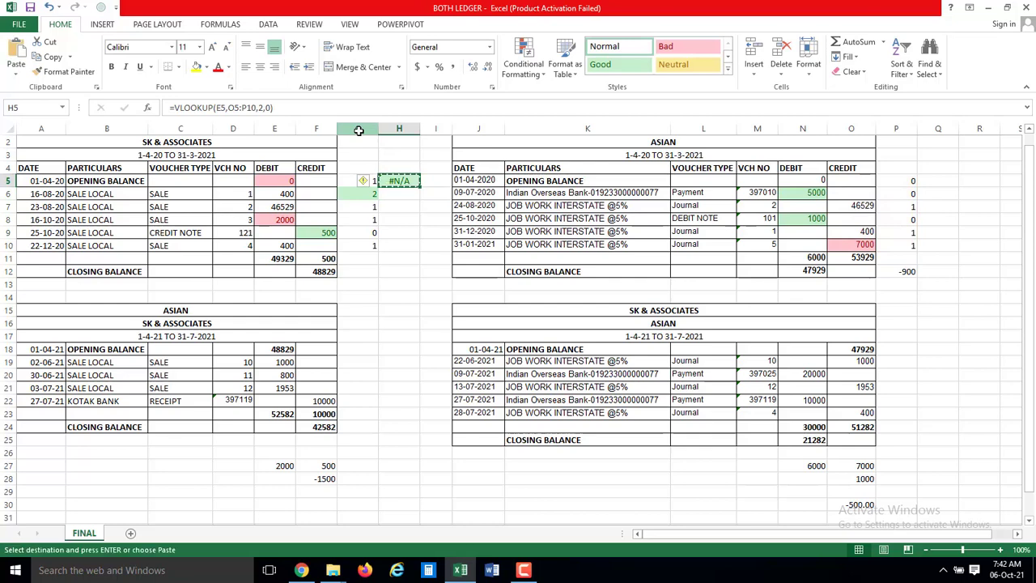
pyautogui.press('Down')
pyautogui.hotkey('shift', 'Down')
pyautogui.hotkey('shift', 'Down')
pyautogui.hotkey('shift', 'Down')
pyautogui.hotkey('shift', 'Down')
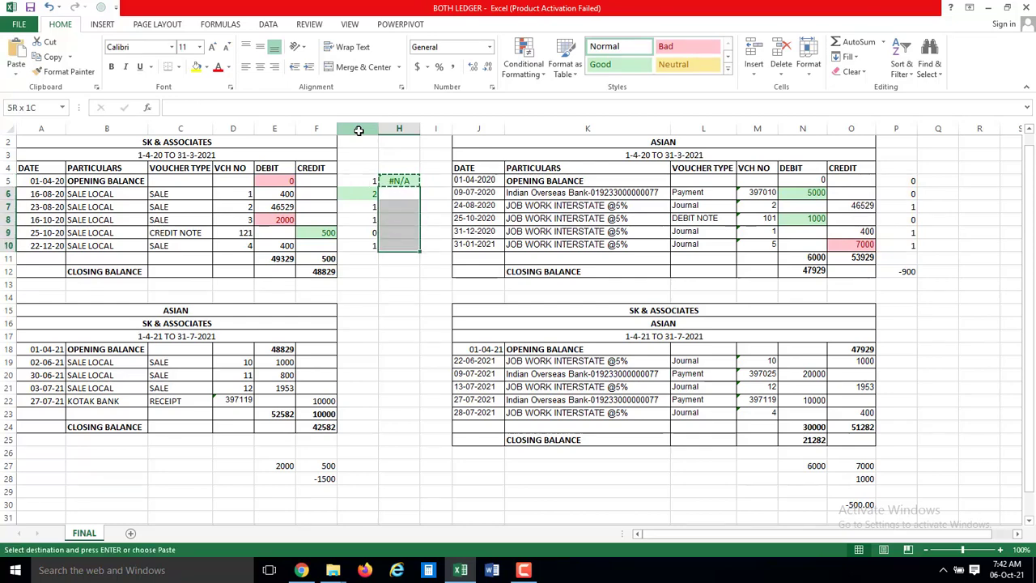
pyautogui.press('Return')
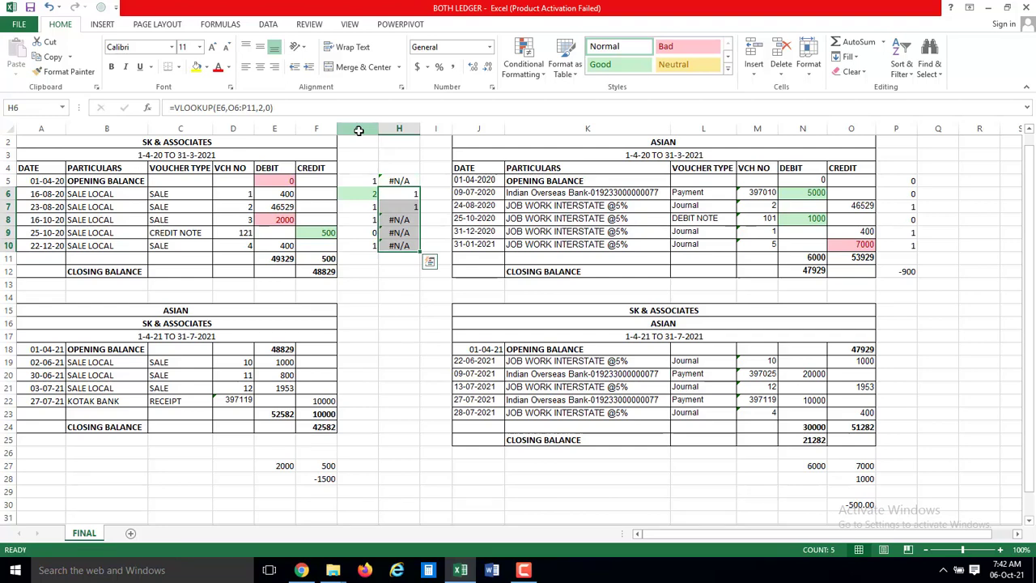
pyautogui.press('Down')
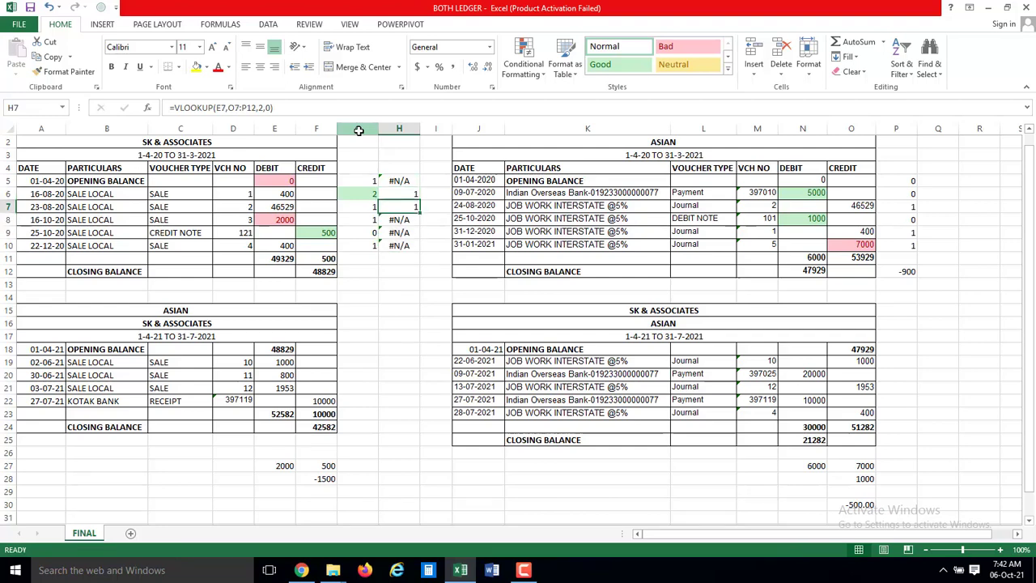
pyautogui.press('Up')
pyautogui.press('Up')
pyautogui.press('Left')
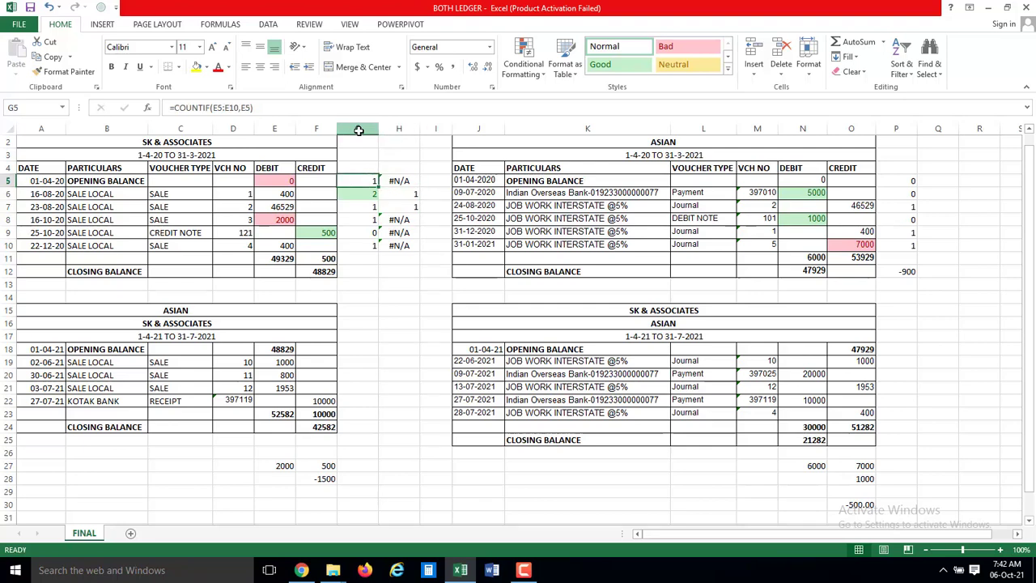
# - Make E5:E10 absolute in the G5 COUNTIF and recopy it down to G10
pyautogui.press('F2')
pyautogui.press('Left')
pyautogui.press('Left')
pyautogui.press('Left')
pyautogui.press('Left')
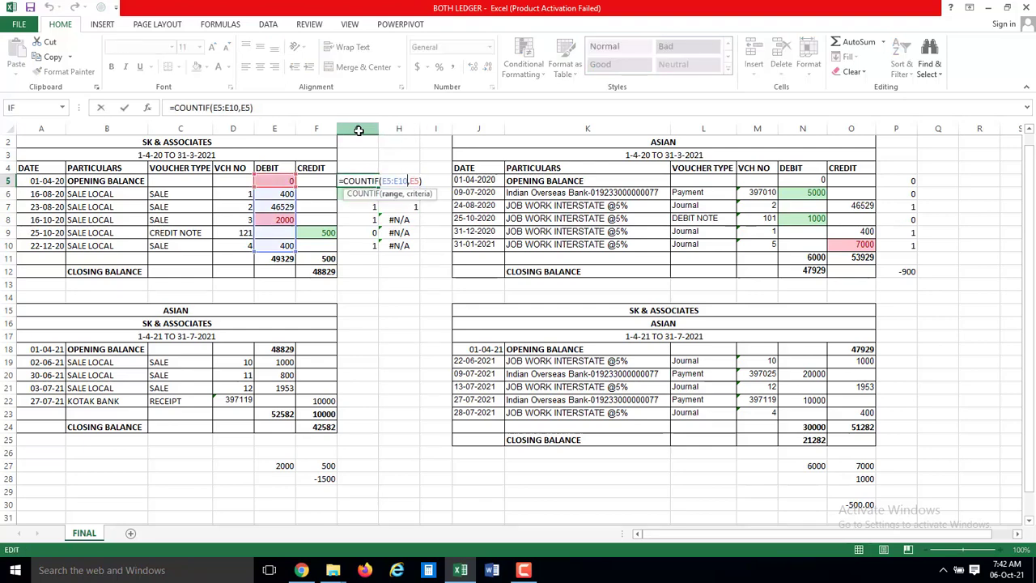
pyautogui.hotkey('shift', 'Left')
pyautogui.hotkey('shift', 'Left')
pyautogui.hotkey('shift', 'Left')
pyautogui.press('F4')
pyautogui.hotkey('ctrl', 'Return')
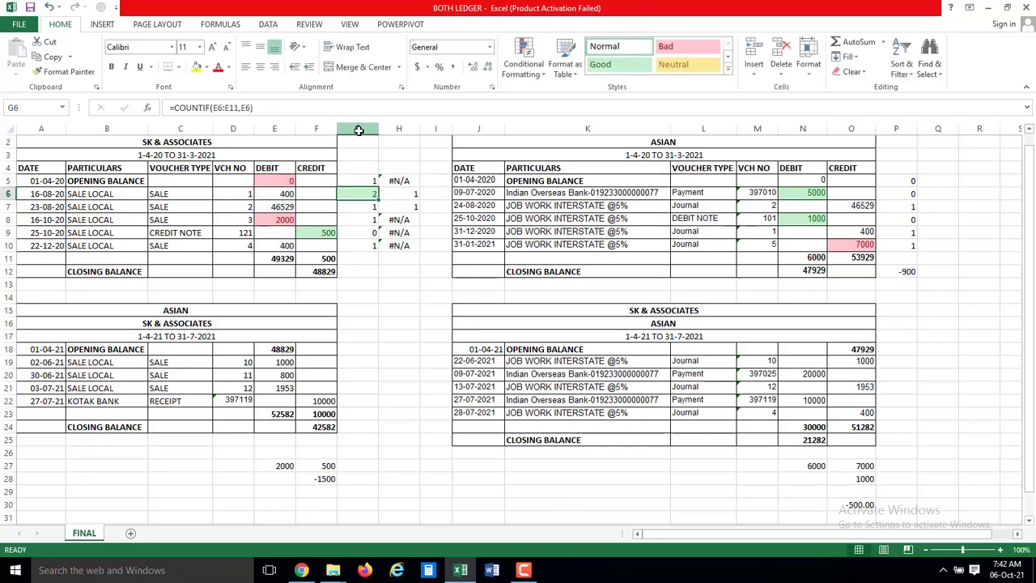
pyautogui.hotkey('shift', 'Down')
pyautogui.hotkey('ctrl', 'c')
pyautogui.press('Down')
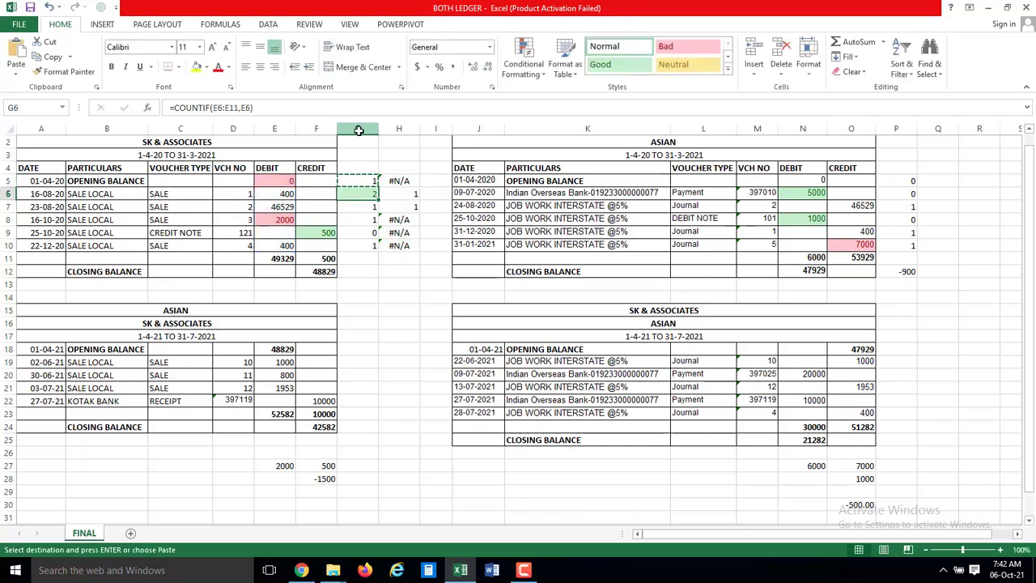
pyautogui.hotkey('shift', 'Down')
pyautogui.hotkey('shift', 'Down')
pyautogui.hotkey('shift', 'Down')
pyautogui.hotkey('shift', 'Down')
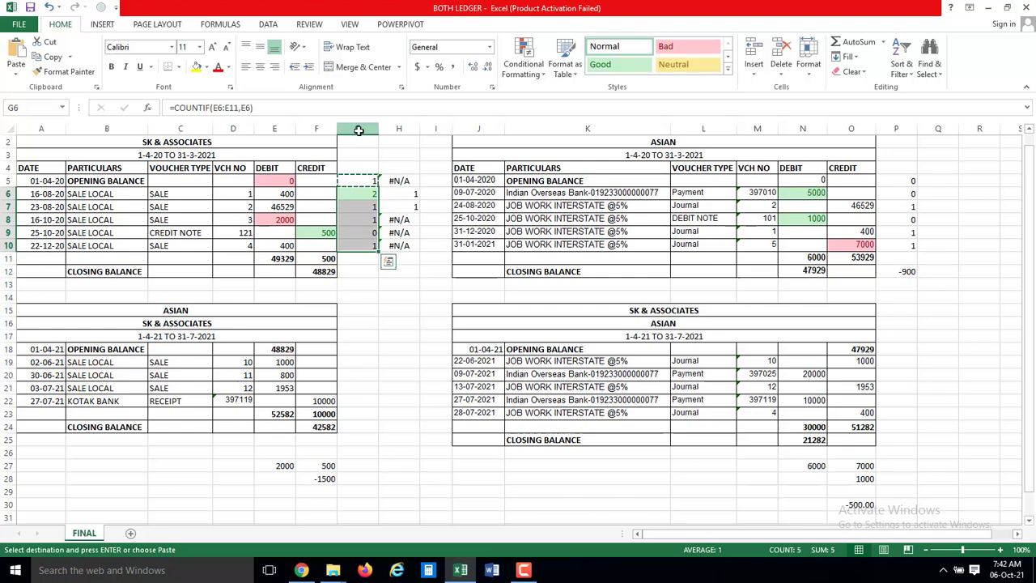
pyautogui.hotkey('ctrl', 'v')
# - Lock the VLOOKUP range as $O$5:$P$10 in H5 and recopy it down to H10
pyautogui.press('Up')
pyautogui.press('Right')
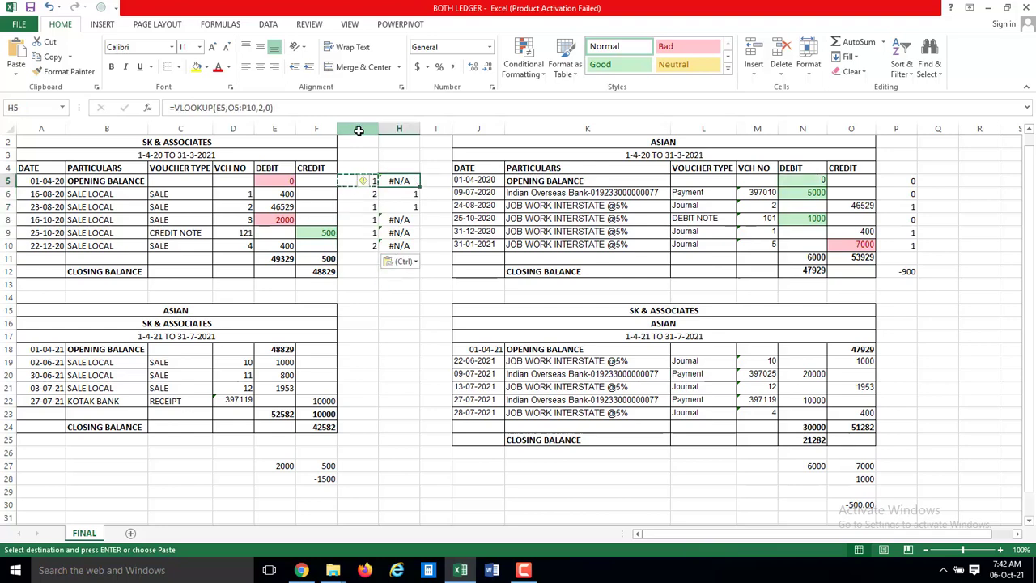
pyautogui.press('F2')
pyautogui.press('Left')
pyautogui.press('Left')
pyautogui.press('Left')
pyautogui.press('Left')
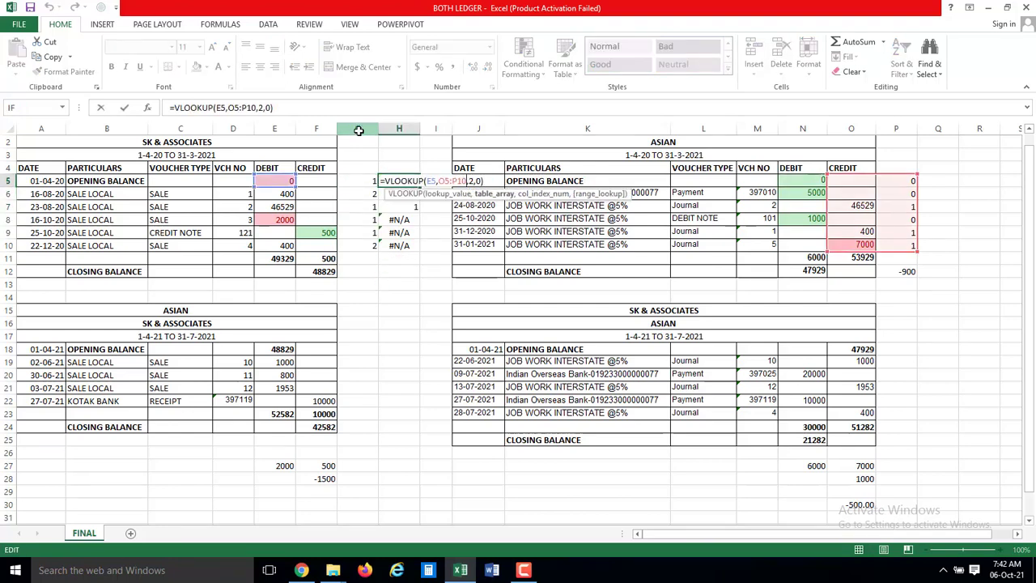
pyautogui.hotkey('shift', 'Left')
pyautogui.hotkey('shift', 'Left')
pyautogui.hotkey('shift', 'Left')
pyautogui.hotkey('shift', 'Left')
pyautogui.hotkey('shift', 'Left')
pyautogui.press('F4')
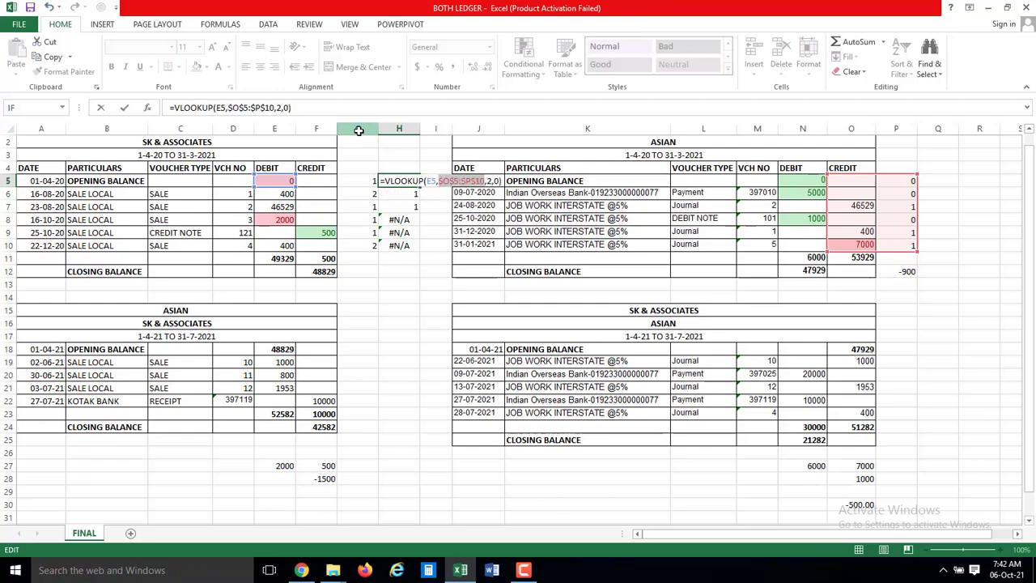
pyautogui.press('Return')
pyautogui.press('Up')
pyautogui.hotkey('ctrl', 'c')
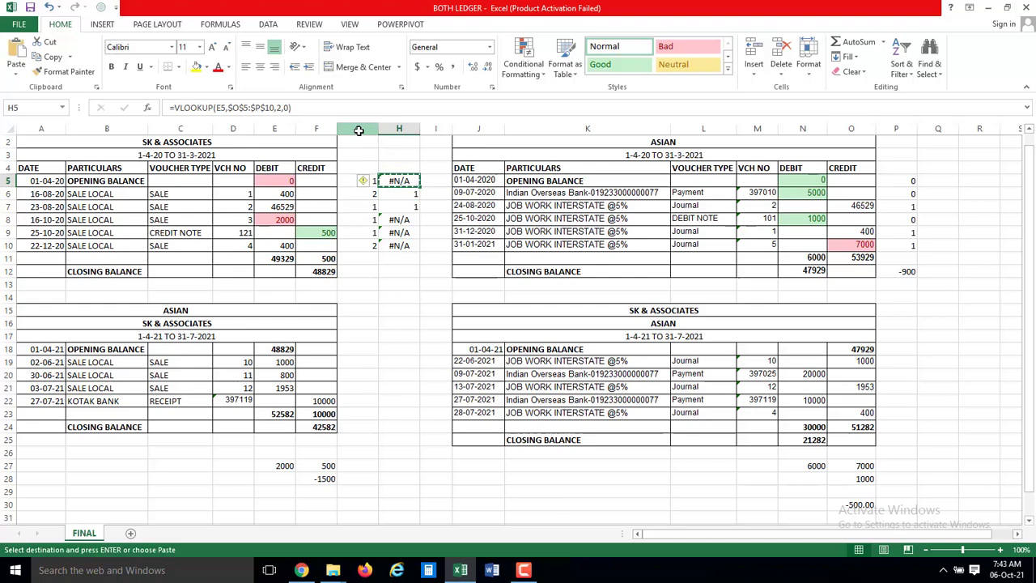
pyautogui.press('Down')
pyautogui.hotkey('shift', 'Down')
pyautogui.hotkey('shift', 'Down')
pyautogui.hotkey('shift', 'Down')
pyautogui.hotkey('shift', 'Down')
pyautogui.hotkey('ctrl', 'v')
pyautogui.press('Escape')
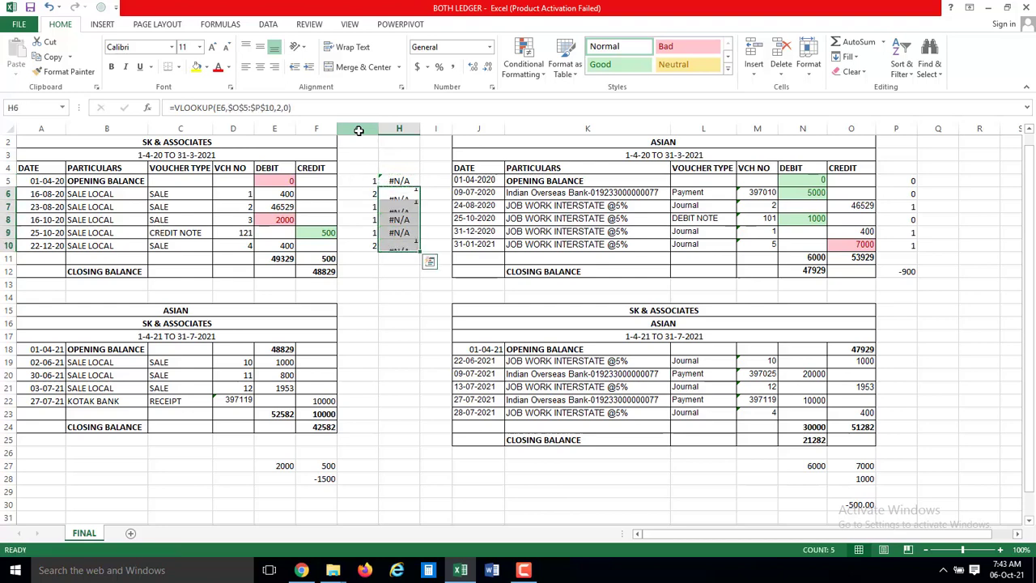
pyautogui.hotkey('shift', 'Up')
pyautogui.hotkey('shift', 'Up')
pyautogui.hotkey('shift', 'Up')
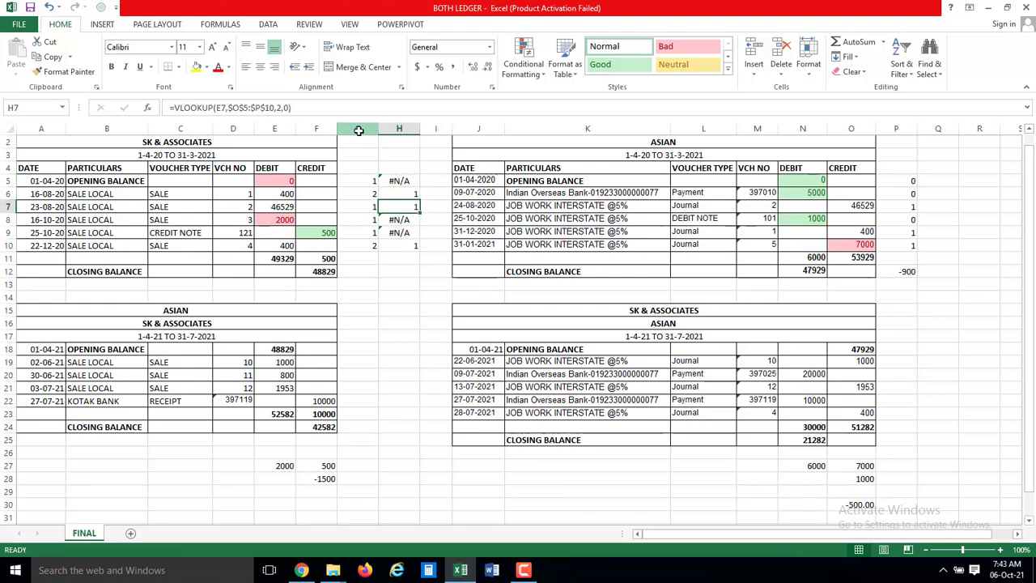
# - Enter =G5-H5 in I5
pyautogui.hotkey('shift', 'Up')
pyautogui.press('Up')
pyautogui.press('Right')
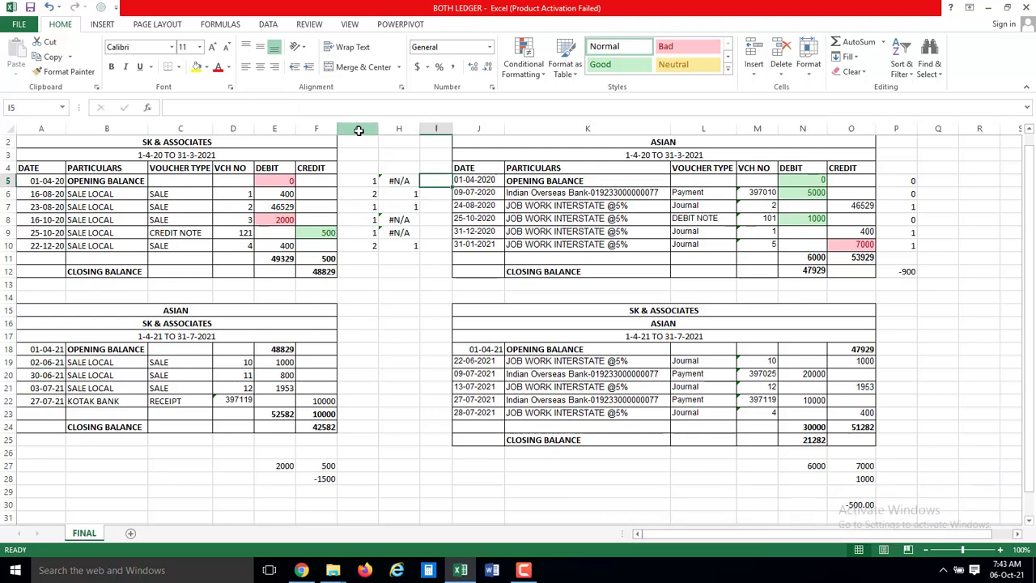
pyautogui.write('=')
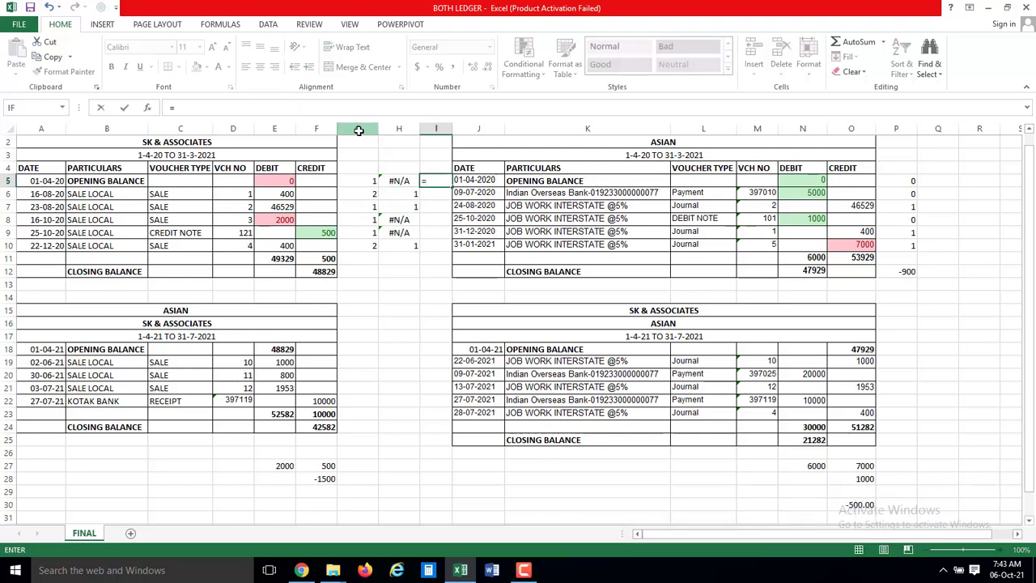
pyautogui.press('Left')
pyautogui.press('Left')
pyautogui.write('=')
pyautogui.press('Left')
pyautogui.press('Return')
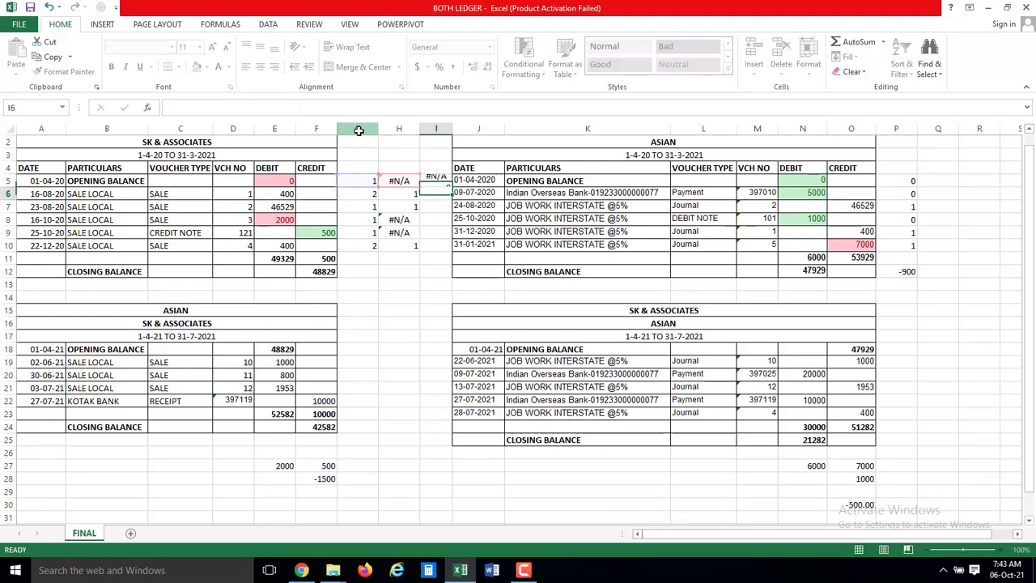
# - Copy the I5 difference formula into I6:I10
pyautogui.hotkey('shift', 'Up')
pyautogui.hotkey('ctrl', 'c')
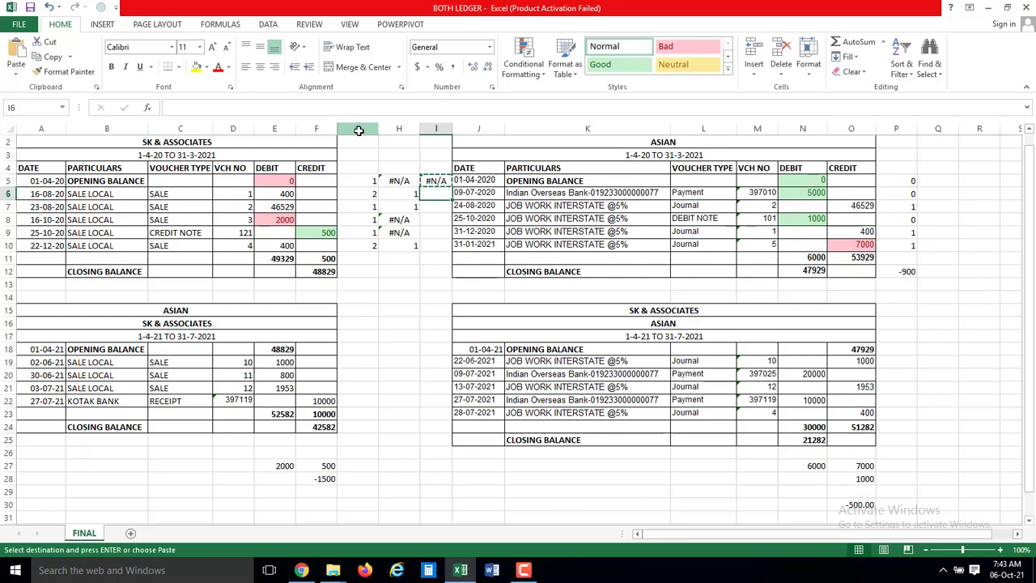
pyautogui.hotkey('shift', 'Down')
pyautogui.hotkey('shift', 'Down')
pyautogui.hotkey('shift', 'Down')
pyautogui.hotkey('shift', 'Down')
pyautogui.press('Return')
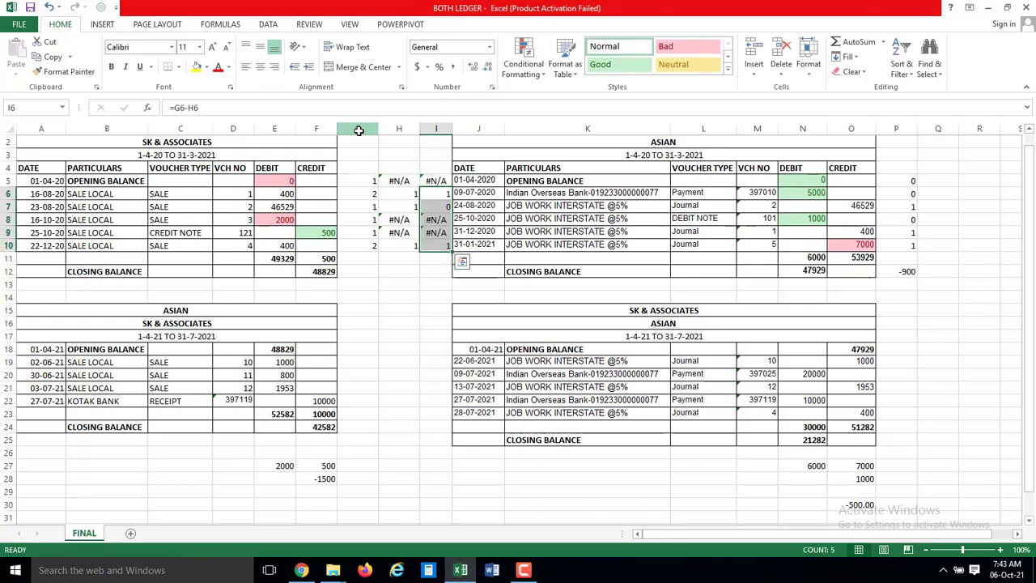
# - Select the helper block G5:I10
pyautogui.press('Up')
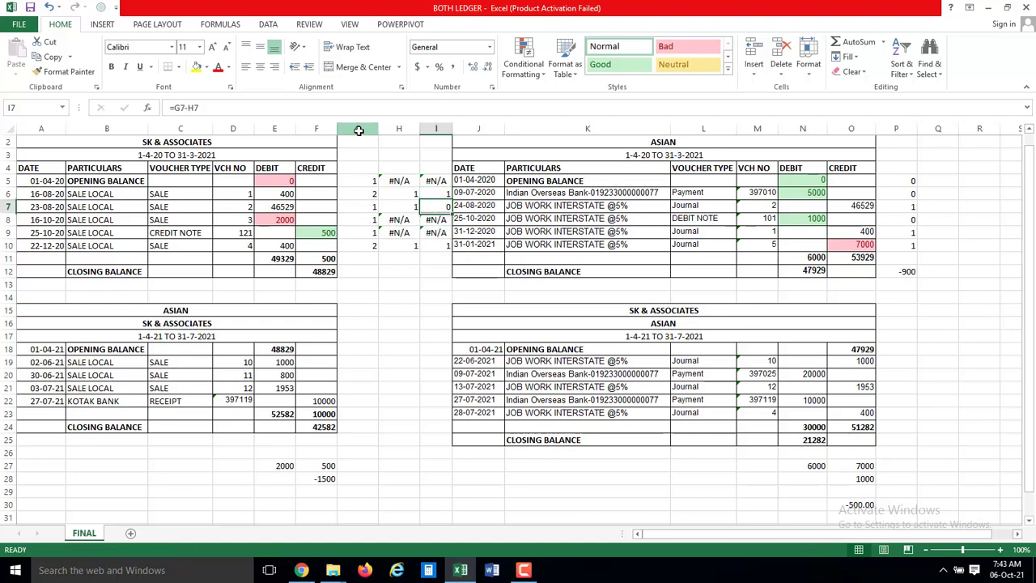
pyautogui.press('Up')
pyautogui.press('Left')
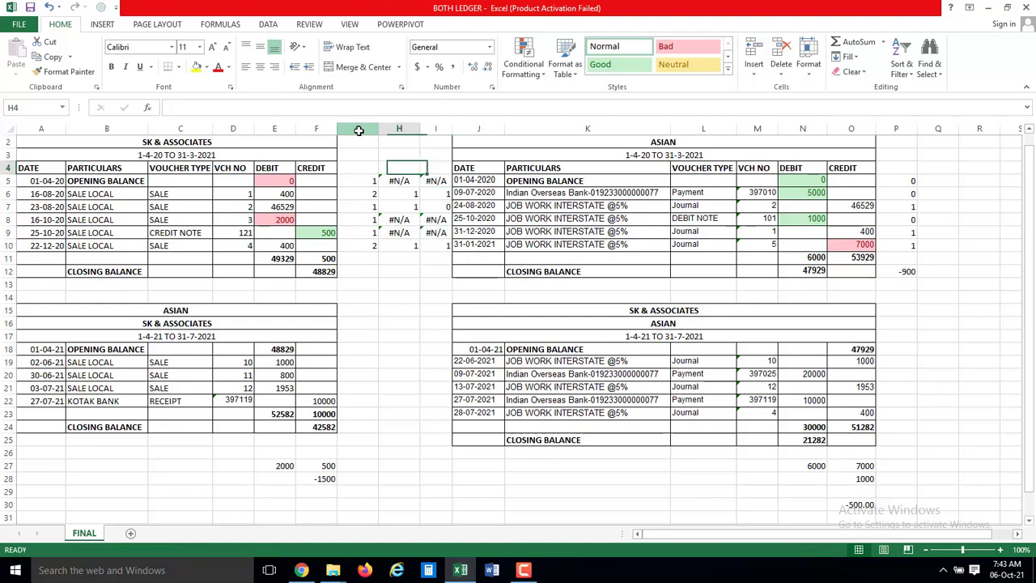
pyautogui.press('Left')
pyautogui.press('Down')
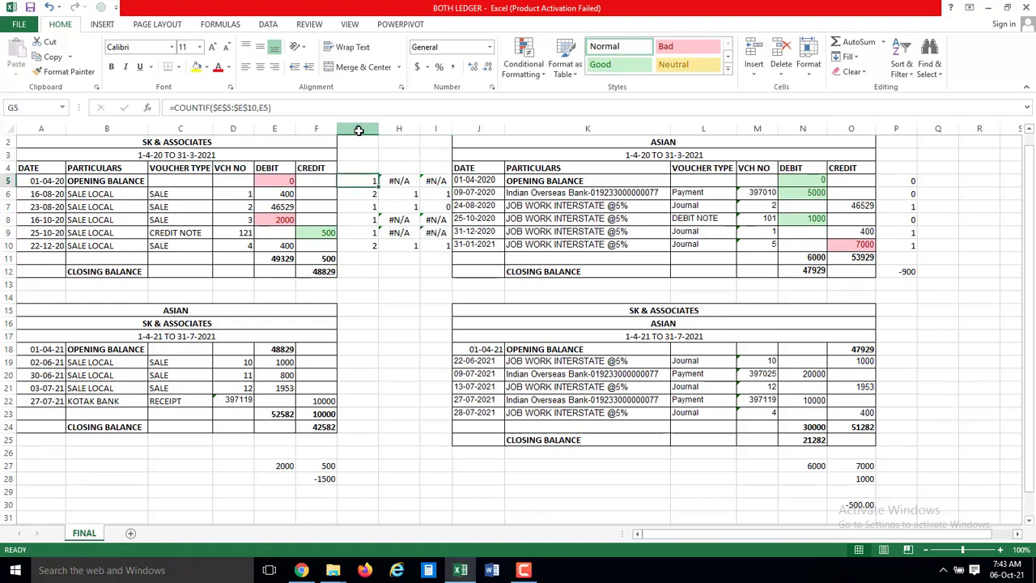
pyautogui.hotkey('shift', 'Right')
pyautogui.hotkey('shift', 'Right')
pyautogui.hotkey('shift', 'Down')
pyautogui.hotkey('shift', 'Down')
pyautogui.hotkey('shift', 'Down')
pyautogui.hotkey('shift', 'Down')
pyautogui.hotkey('shift', 'Down')
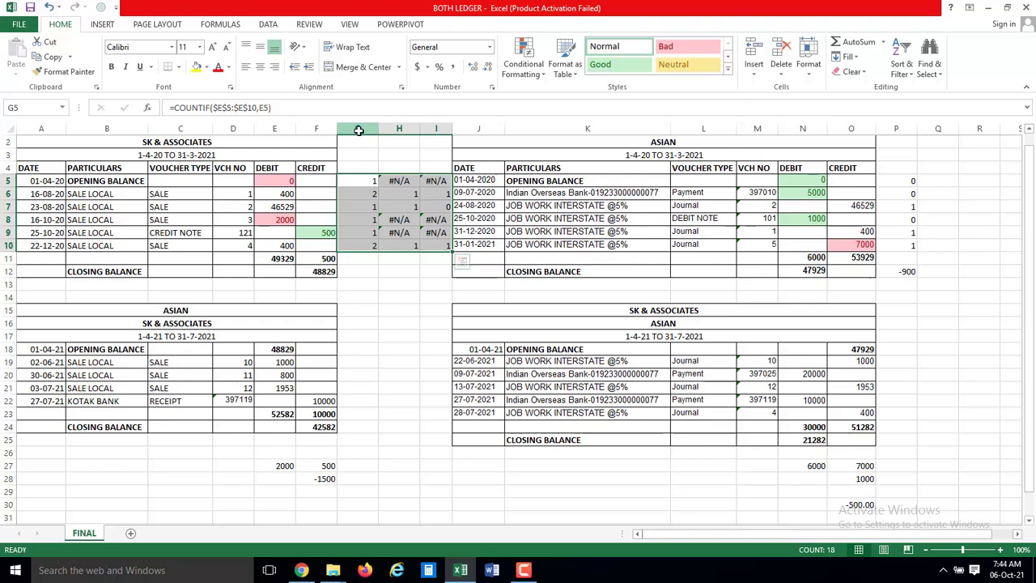
# - Add filters on the row 4 helper headers and show only column I value 1, hiding 0 and #N/A
pyautogui.hotkey('ctrl', 'shift', 'l')
pyautogui.hotkey('ctrl', 'shift', 'l')
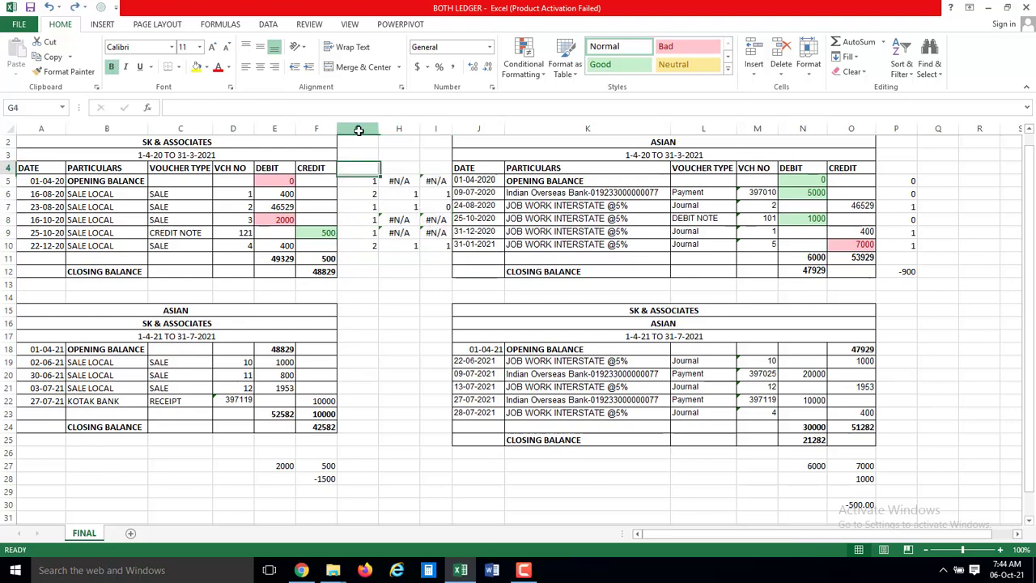
pyautogui.moveTo(357, 168)
pyautogui.mouseDown()
pyautogui.moveTo(399, 167)
pyautogui.moveTo(435, 245)
pyautogui.mouseUp()
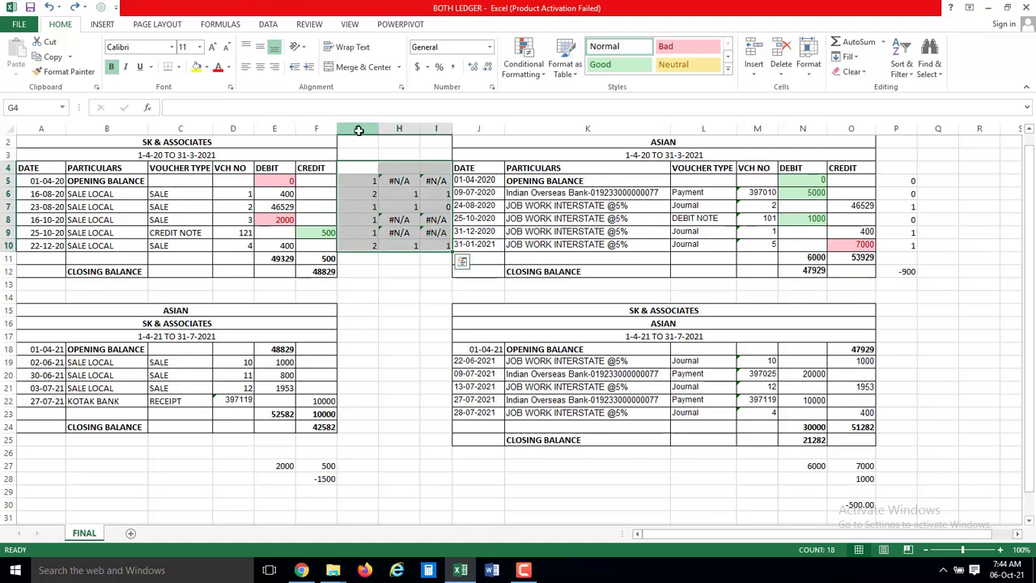
pyautogui.hotkey('ctrl', 'shift', 'l')
pyautogui.press('Right')
pyautogui.press('Right')
pyautogui.hotkey('alt', 'Down')
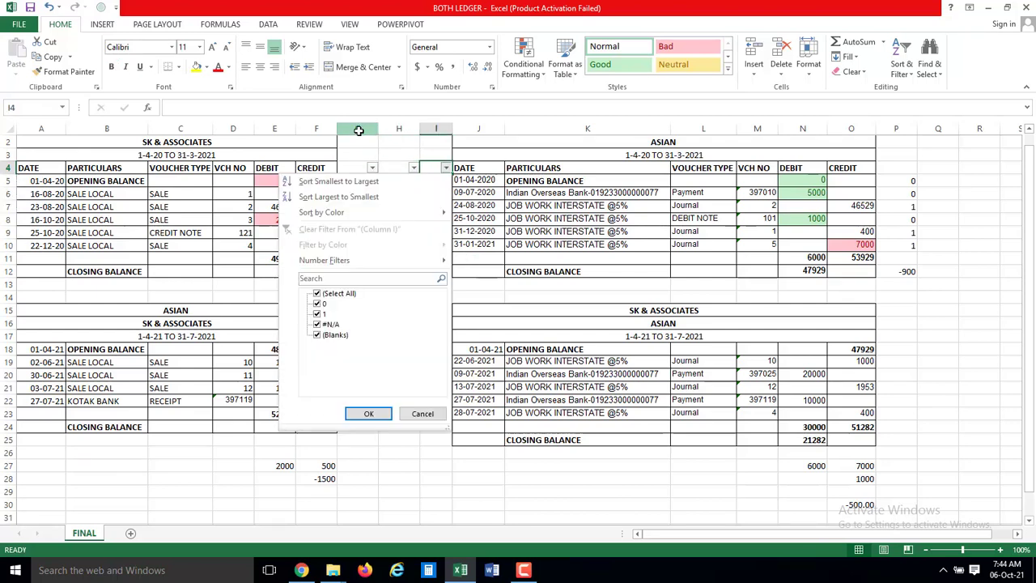
pyautogui.press('Down')
pyautogui.press('Down')
pyautogui.press('space')
pyautogui.press('Down')
pyautogui.press('Down')
pyautogui.press('space')
pyautogui.press('Down')
pyautogui.press('Return')
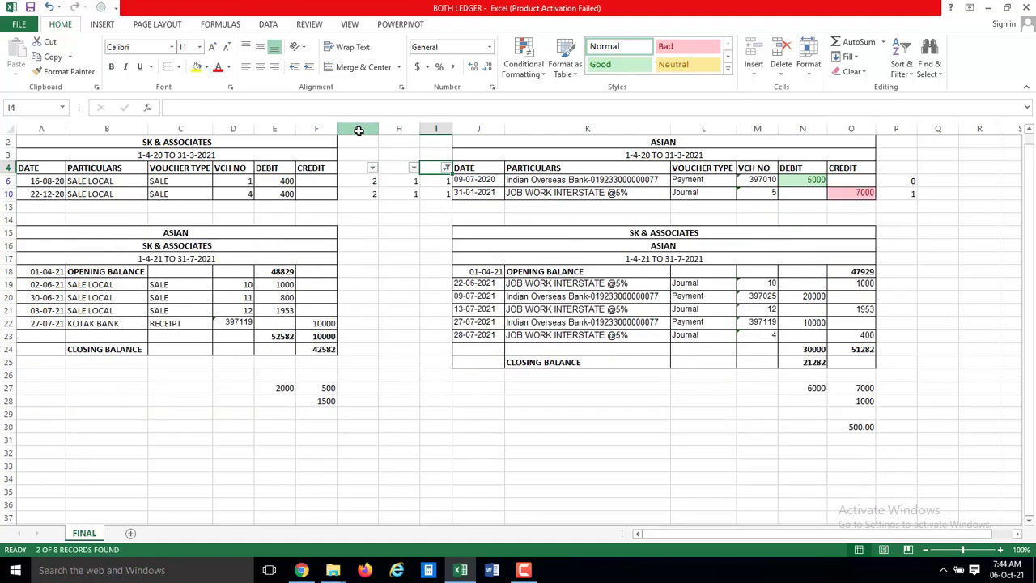
pyautogui.press('Down')
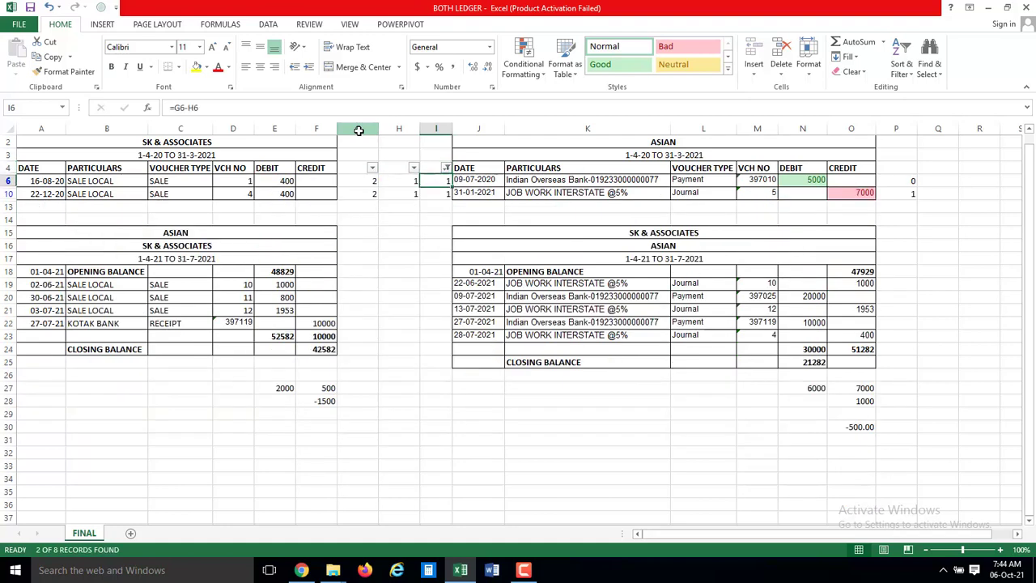
pyautogui.press('Left')
pyautogui.press('Left')
pyautogui.press('Left')
pyautogui.press('Left')
pyautogui.press('Left')
pyautogui.press('Down')
pyautogui.press('Right')
pyautogui.press('Up')
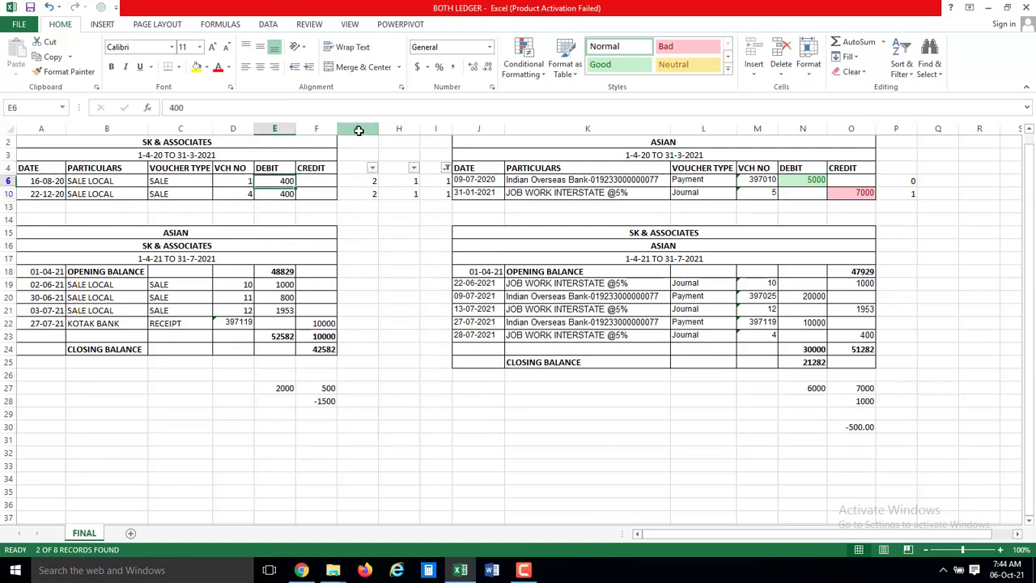
pyautogui.press('Down')
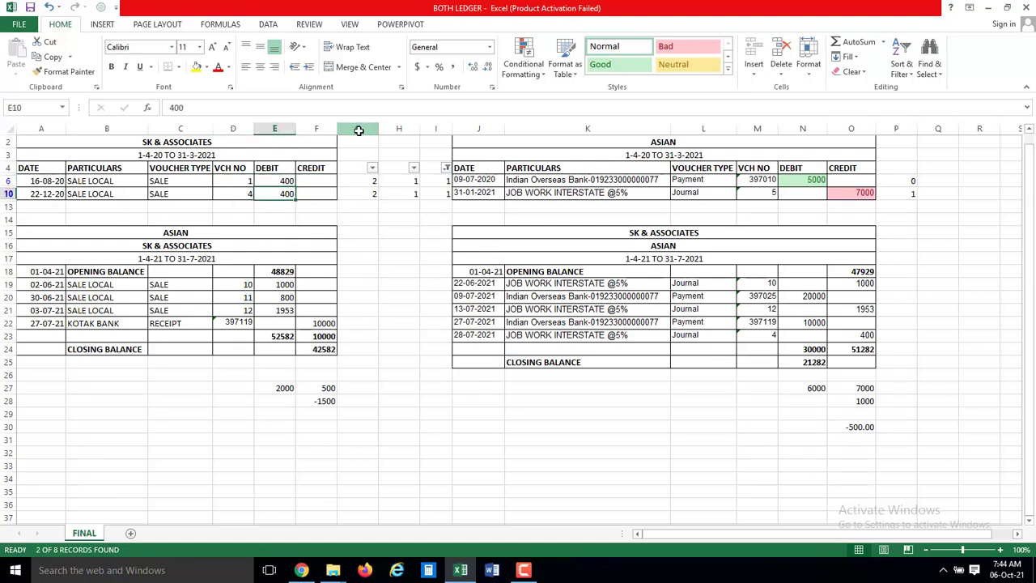
pyautogui.press('Down')
pyautogui.press('Up')
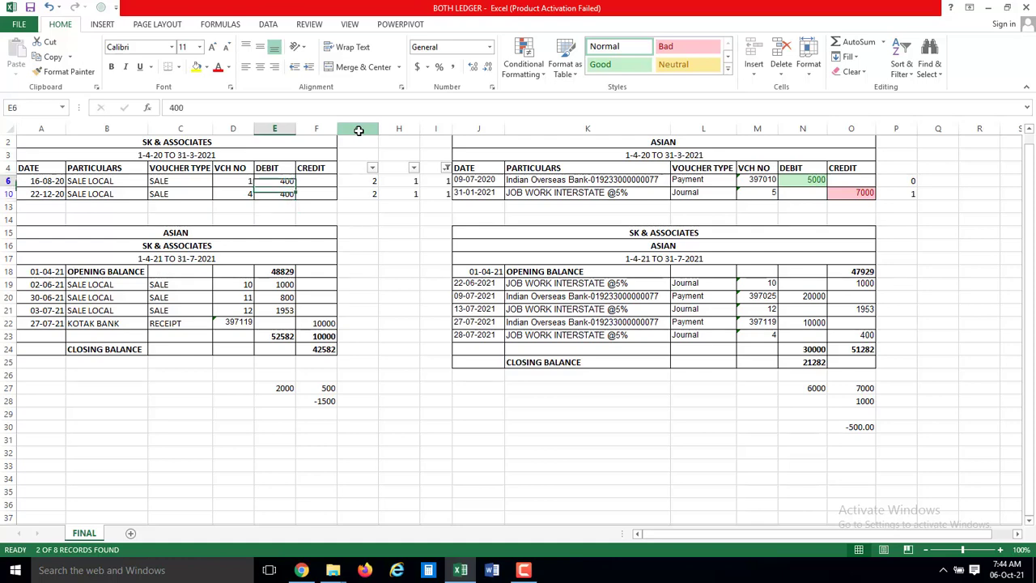
pyautogui.press('Down')
pyautogui.press('Up')
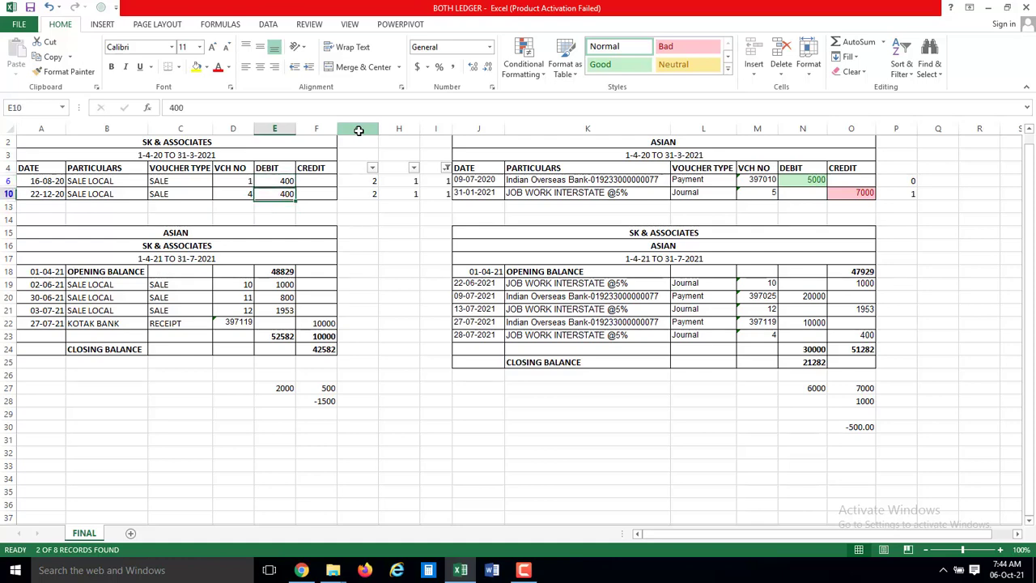
pyautogui.press('Up')
pyautogui.press('Right')
pyautogui.press('Right')
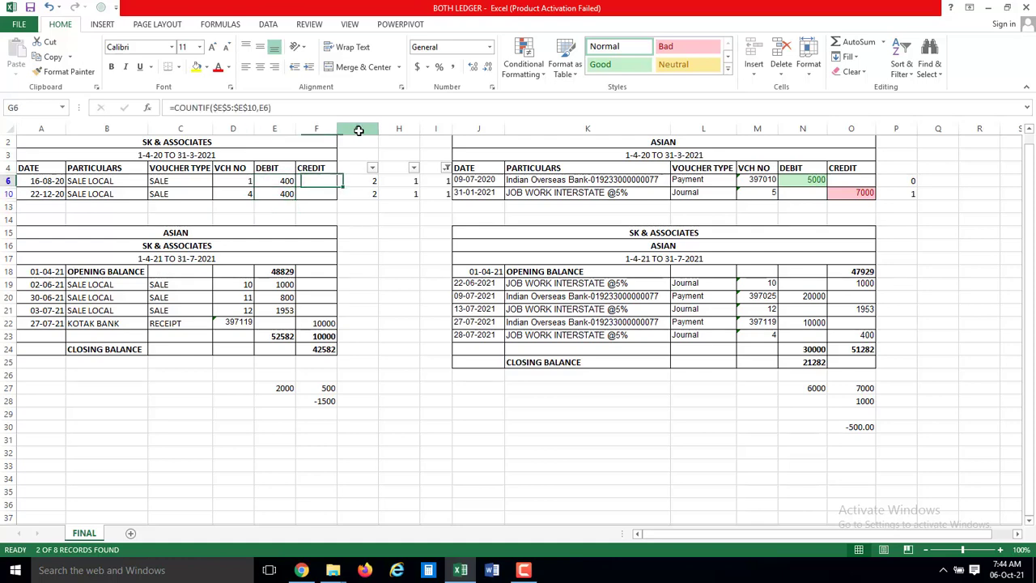
pyautogui.press('Down')
pyautogui.press('Up')
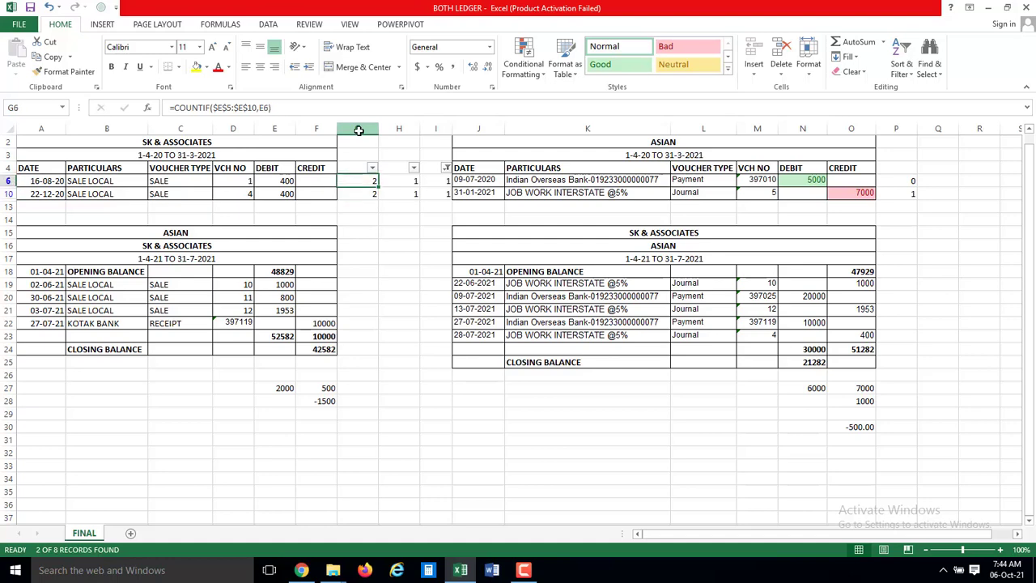
pyautogui.hotkey('ctrl', 'Up')
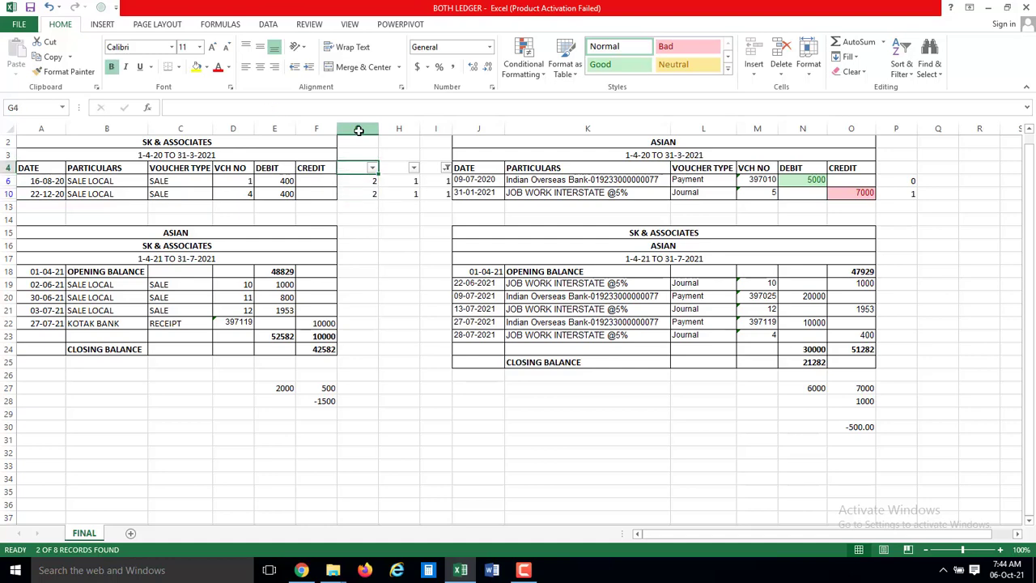
pyautogui.hotkey('ctrl', 'Up')
pyautogui.press('Down')
pyautogui.press('Down')
pyautogui.press('Down')
pyautogui.press('Down')
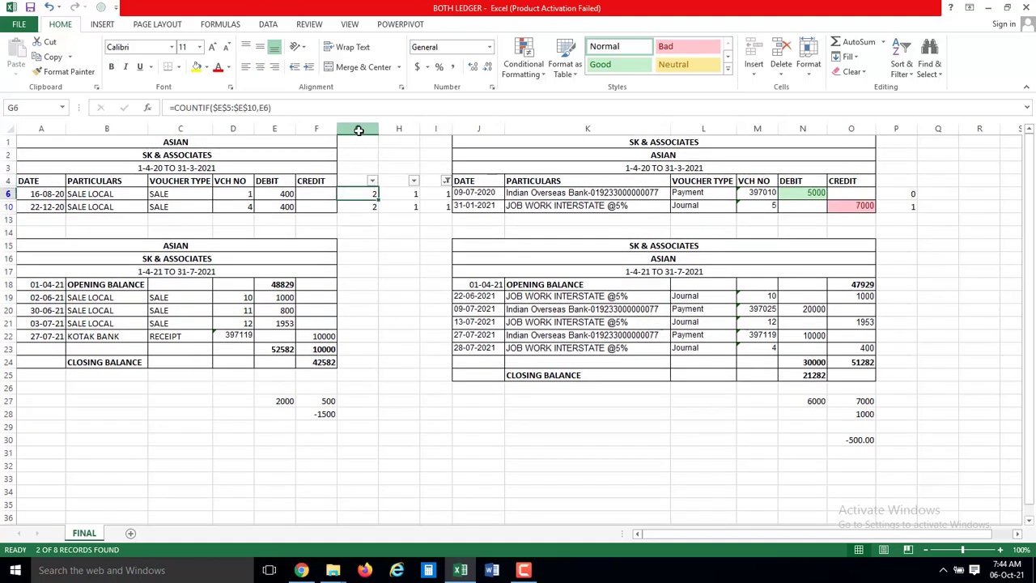
pyautogui.press('Right')
pyautogui.press('Right')
pyautogui.press('Left')
pyautogui.press('Left')
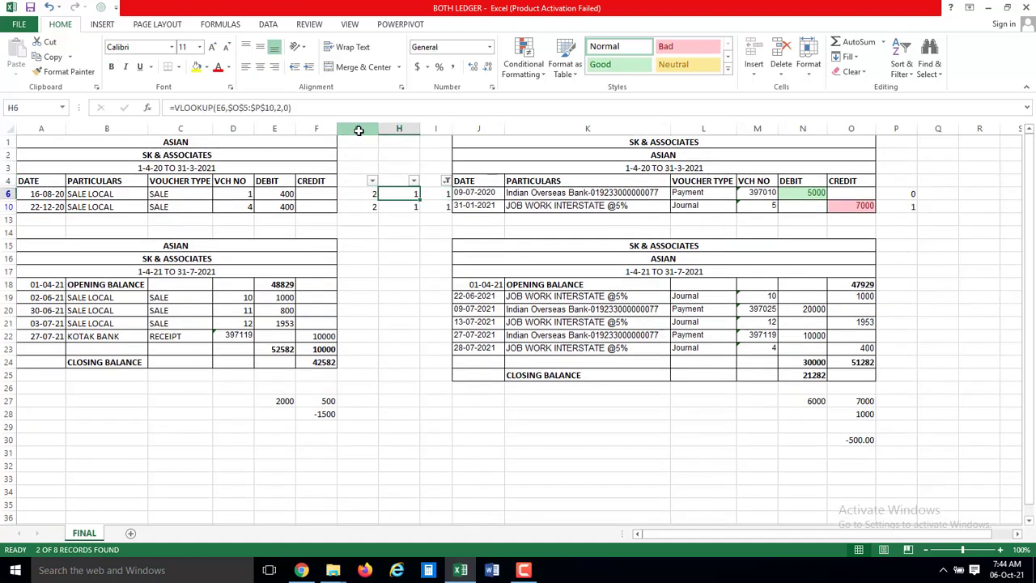
pyautogui.press('Right')
pyautogui.press('Right')
pyautogui.press('Right')
pyautogui.press('Down')
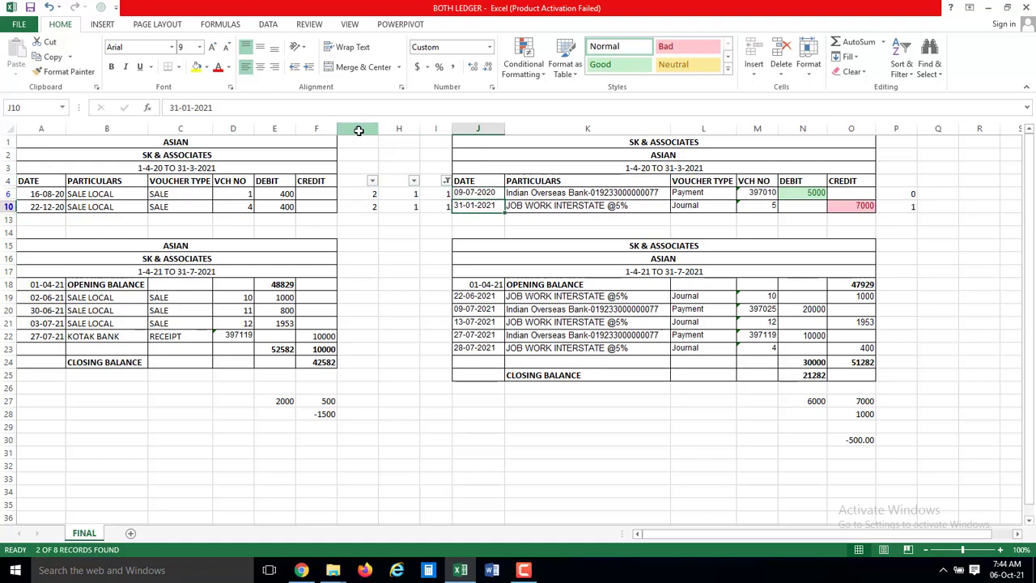
pyautogui.press('Left')
pyautogui.press('Left')
pyautogui.press('Left')
pyautogui.press('Left')
pyautogui.press('Left')
pyautogui.press('Left')
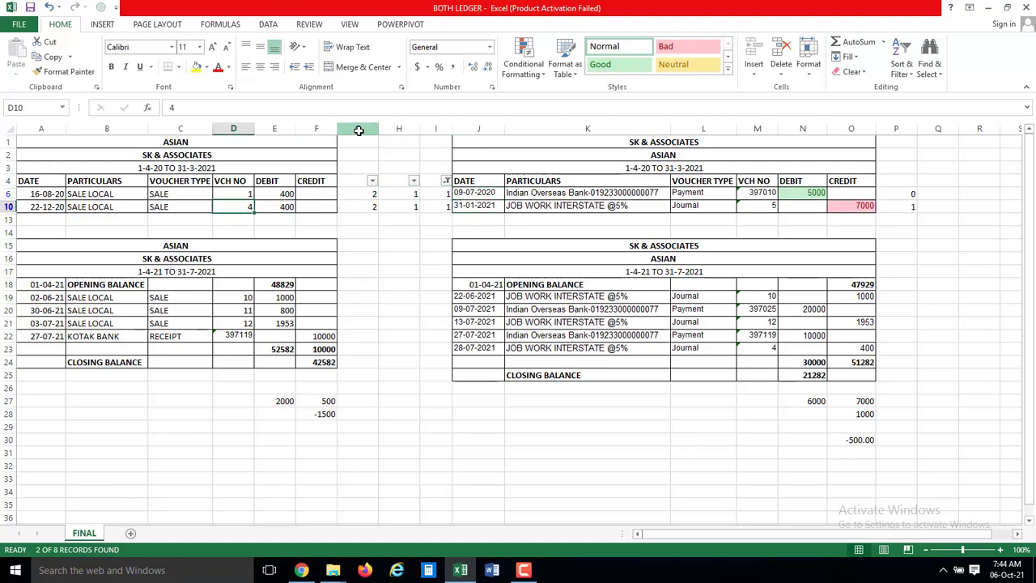
pyautogui.press('Up')
pyautogui.press('Right')
pyautogui.press('Right')
pyautogui.press('Right')
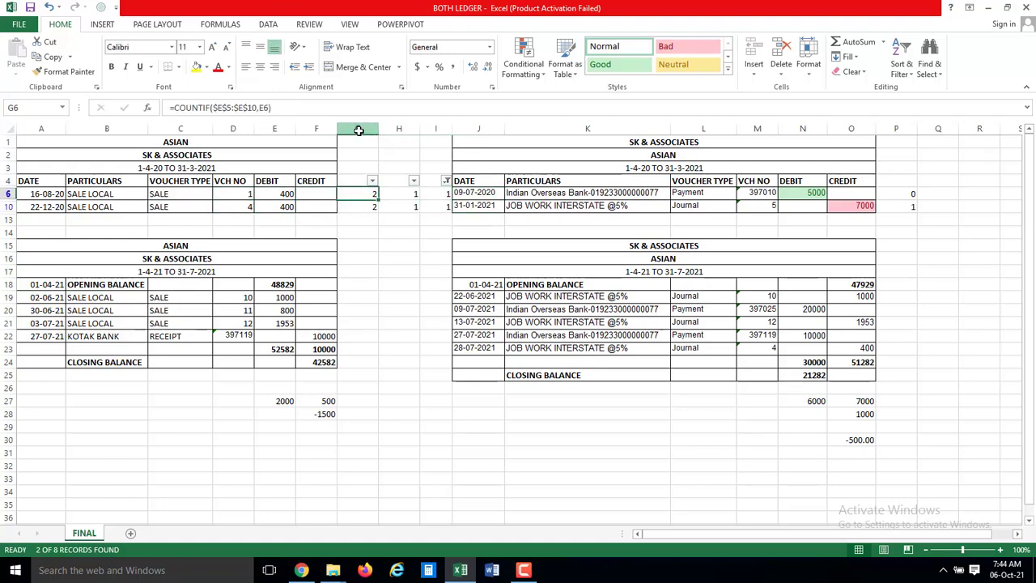
pyautogui.press('Right')
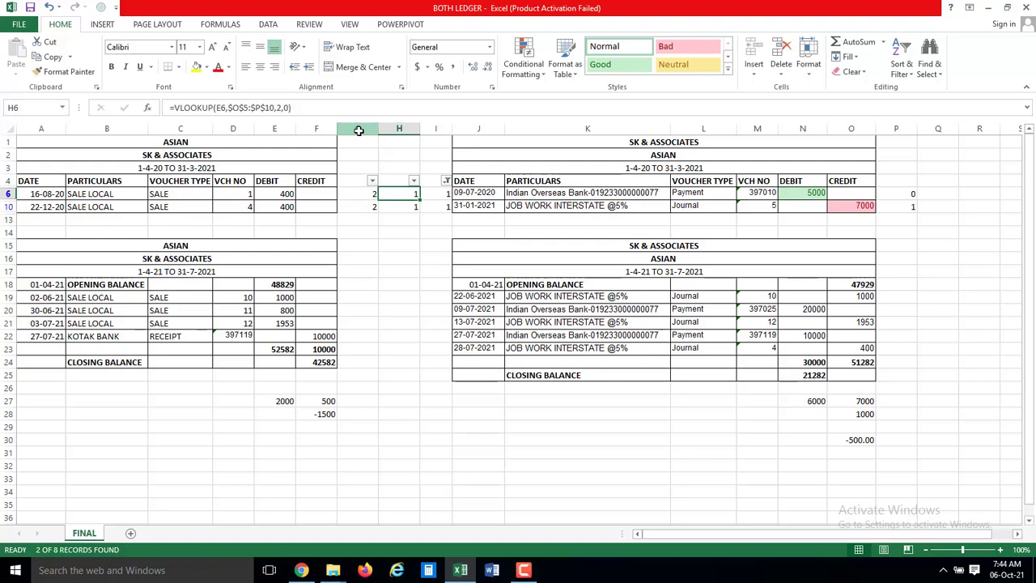
# - Clear the column I filter and compare the row 10 entries across both ledgers
pyautogui.click(446, 182)
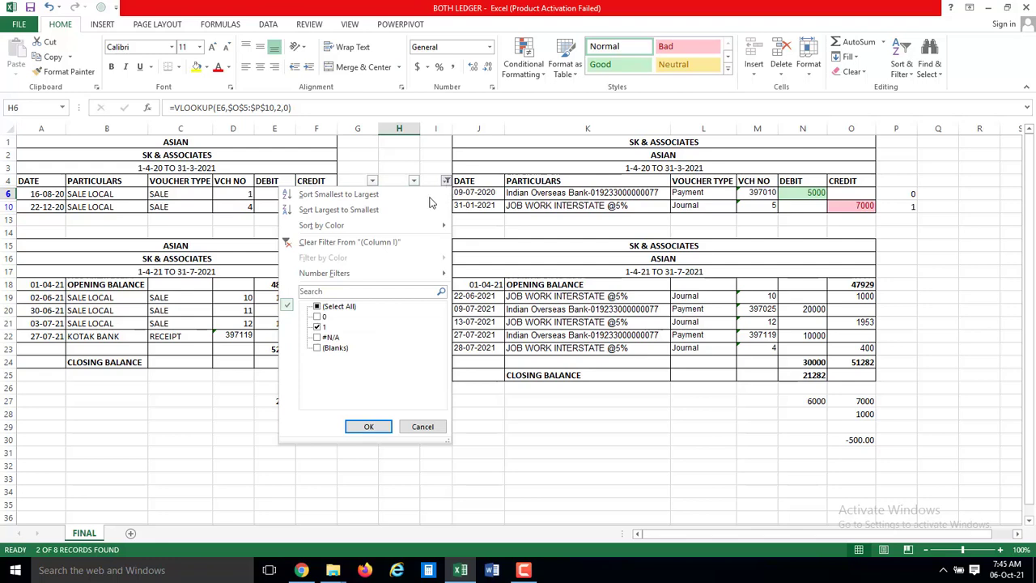
pyautogui.click(392, 242)
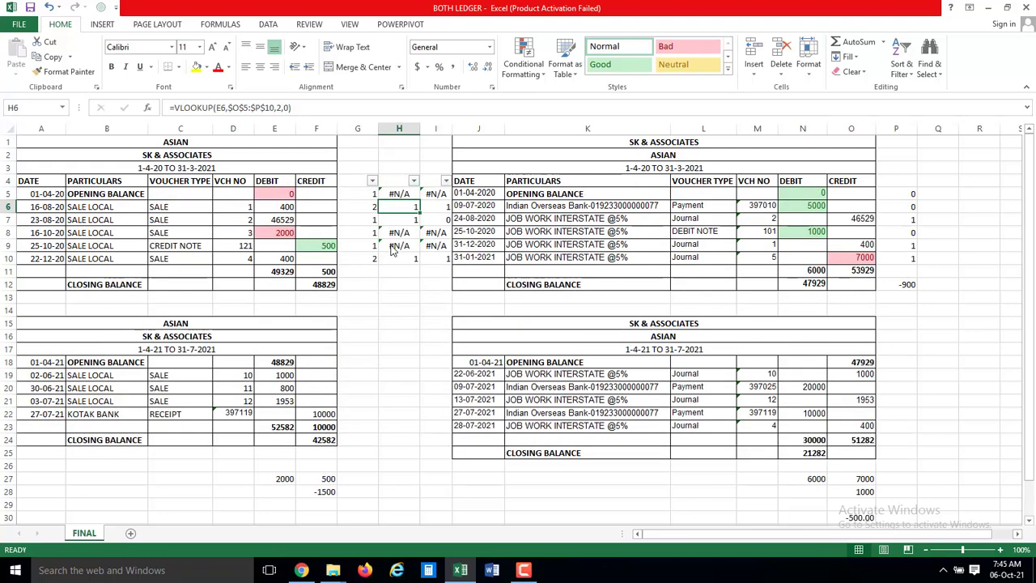
pyautogui.press('Down')
pyautogui.press('Down')
pyautogui.press('Down')
pyautogui.press('Left')
pyautogui.press('Left')
pyautogui.press('Down')
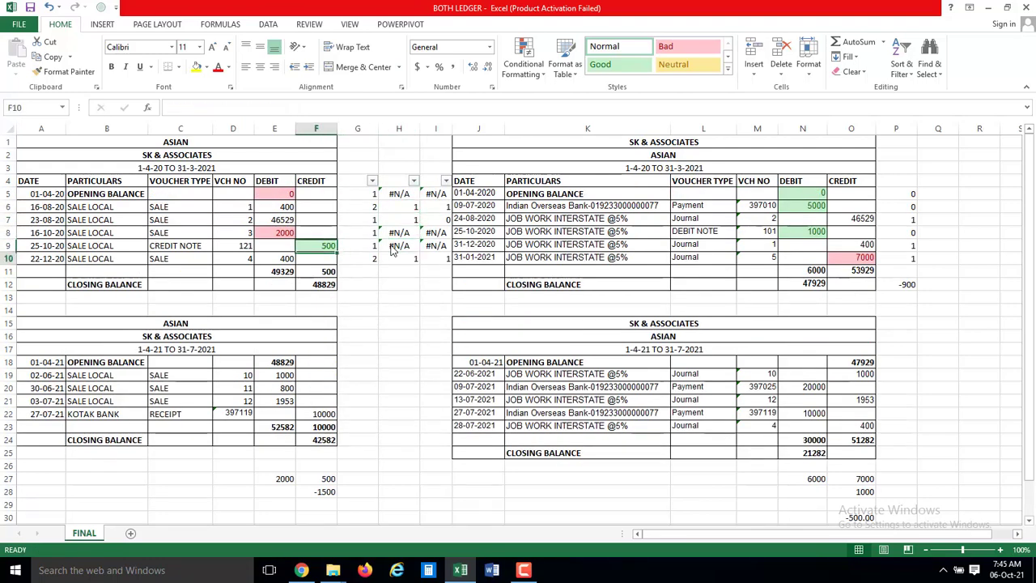
pyautogui.press('Right')
pyautogui.press('Right')
pyautogui.press('Right')
pyautogui.press('Right')
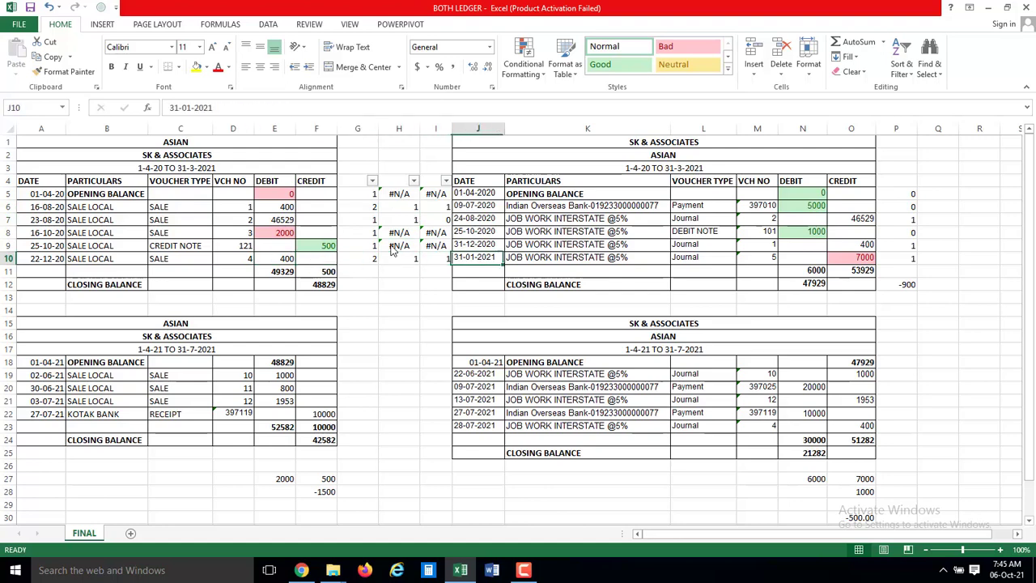
pyautogui.press('Right')
pyautogui.press('Right')
pyautogui.press('Right')
pyautogui.press('Right')
pyautogui.press('Right')
pyautogui.press('Up')
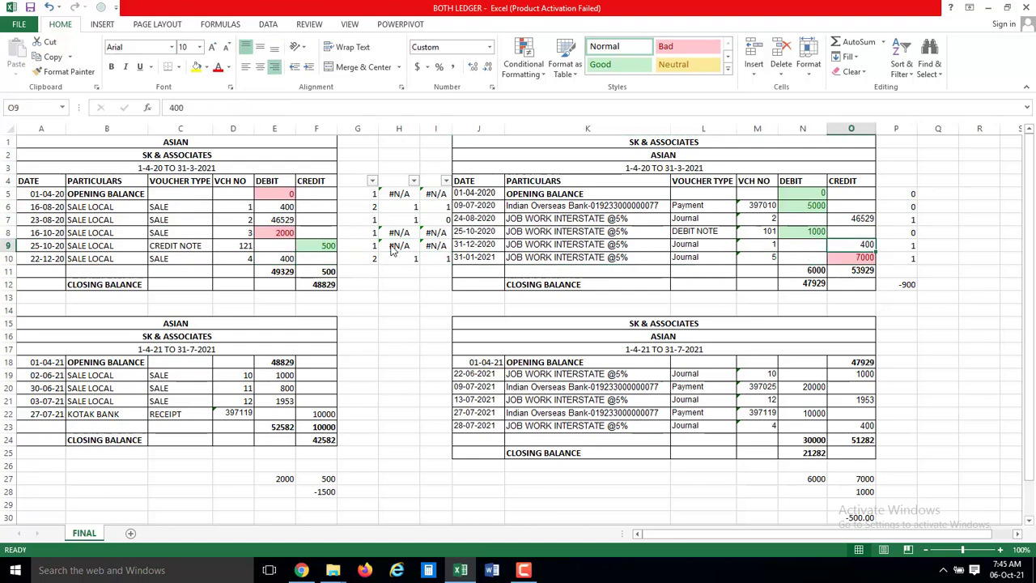
pyautogui.press('Left')
pyautogui.press('Left')
# - Make the 400 debit in E10 bold
pyautogui.press('Left')
pyautogui.press('Left')
pyautogui.press('Left')
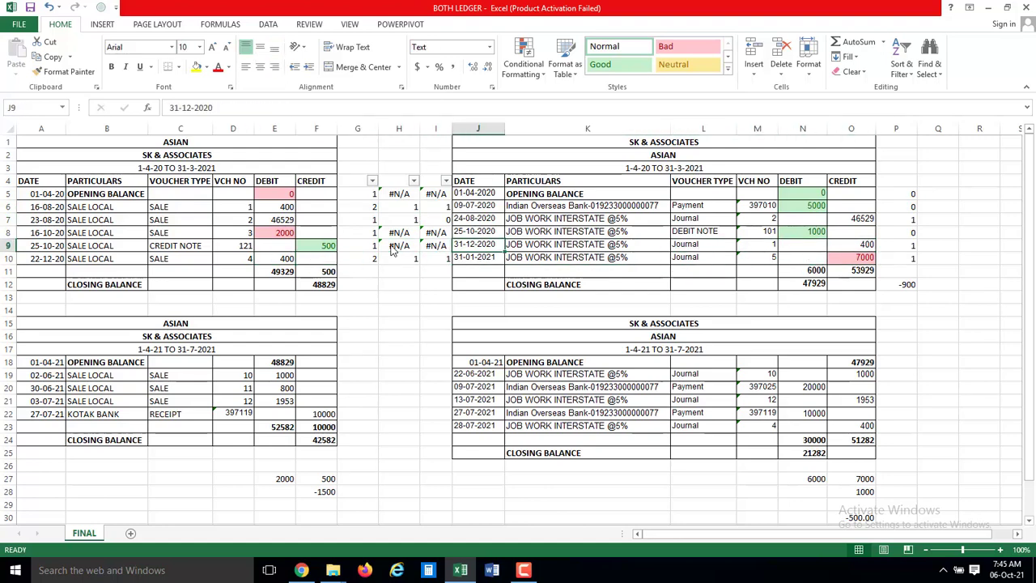
pyautogui.press('Left')
pyautogui.press('Left')
pyautogui.press('Left')
pyautogui.press('Left')
pyautogui.press('Left')
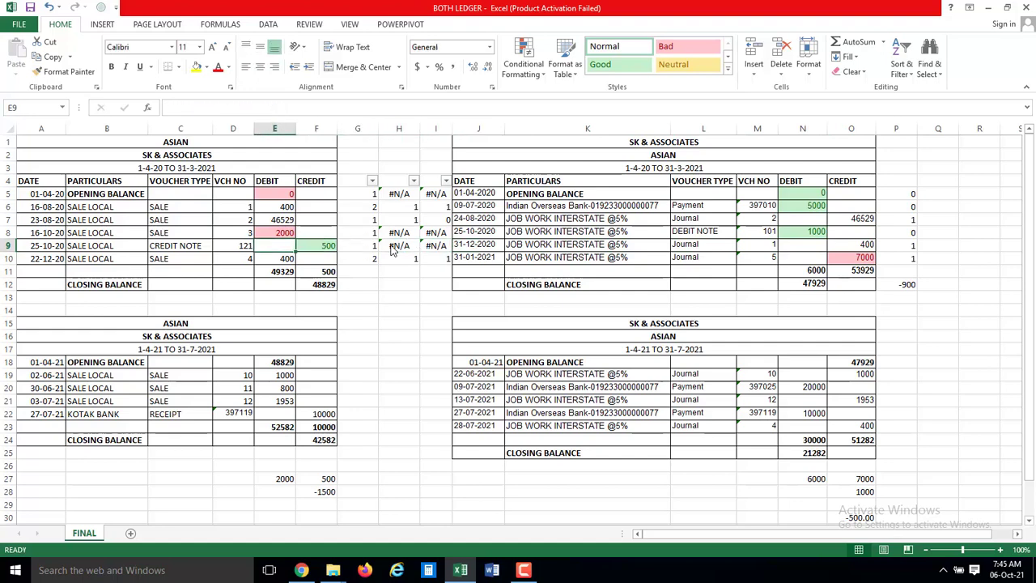
pyautogui.press('Up')
pyautogui.press('Up')
pyautogui.press('Up')
pyautogui.press('Down')
pyautogui.press('Down')
pyautogui.press('Down')
pyautogui.press('Down')
pyautogui.press('Down')
pyautogui.press('Down')
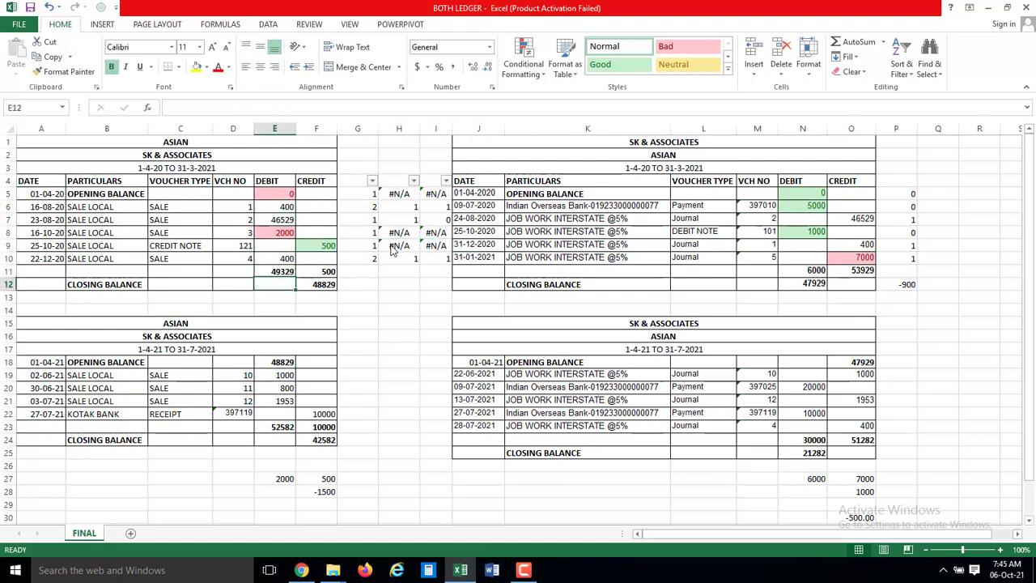
pyautogui.press('Down')
pyautogui.press('Down')
pyautogui.press('Down')
pyautogui.press('Down')
pyautogui.press('Down')
pyautogui.press('Down')
pyautogui.press('Down')
pyautogui.press('Down')
pyautogui.press('Down')
pyautogui.press('Up')
pyautogui.press('Up')
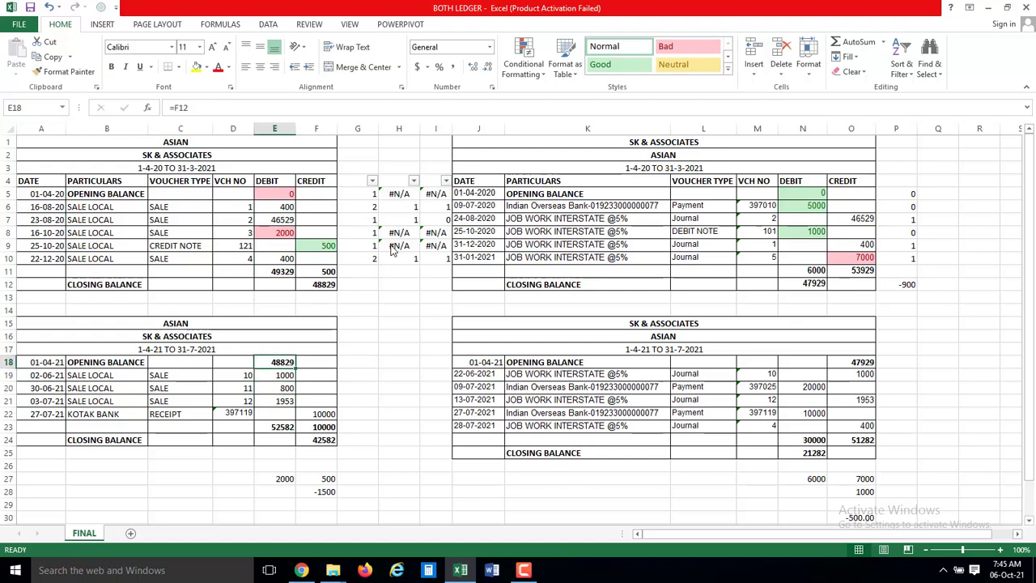
pyautogui.press('Up')
pyautogui.press('Up')
pyautogui.press('Up')
pyautogui.press('Up')
pyautogui.press('Up')
pyautogui.press('Up')
pyautogui.press('Up')
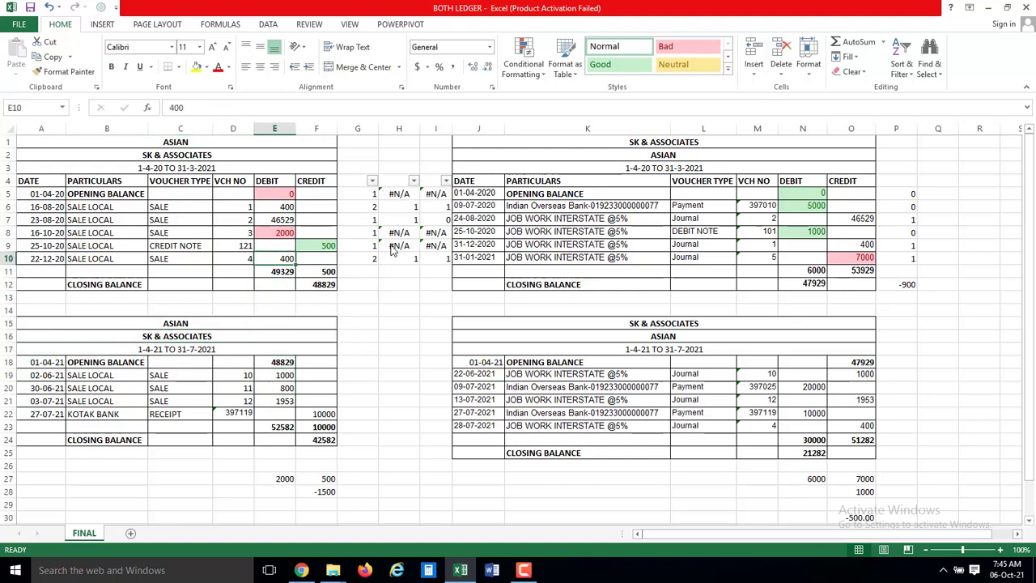
pyautogui.hotkey('ctrl', 'b')
# - Review the E11 debit total and the second-period debits down column E
pyautogui.press('Down')
pyautogui.press('Down')
pyautogui.press('Down')
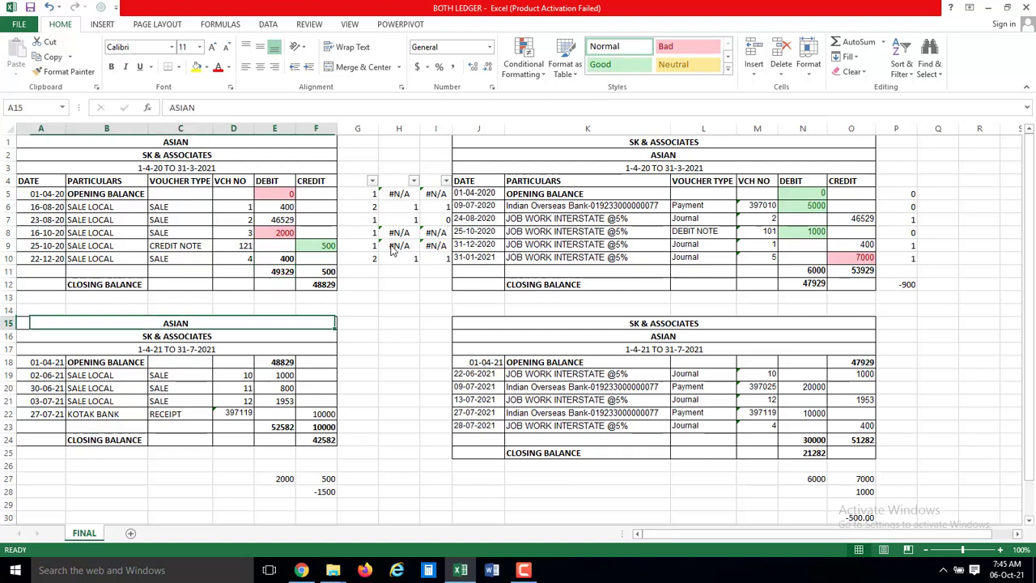
pyautogui.press('Down')
pyautogui.press('Down')
pyautogui.press('Down')
pyautogui.press('Down')
pyautogui.press('Down')
pyautogui.press('Down')
pyautogui.hotkey('ctrl', 'c')
pyautogui.press('Down')
pyautogui.press('Escape')
pyautogui.press('Down')
pyautogui.press('Down')
pyautogui.press('Down')
pyautogui.press('Down')
pyautogui.press('Down')
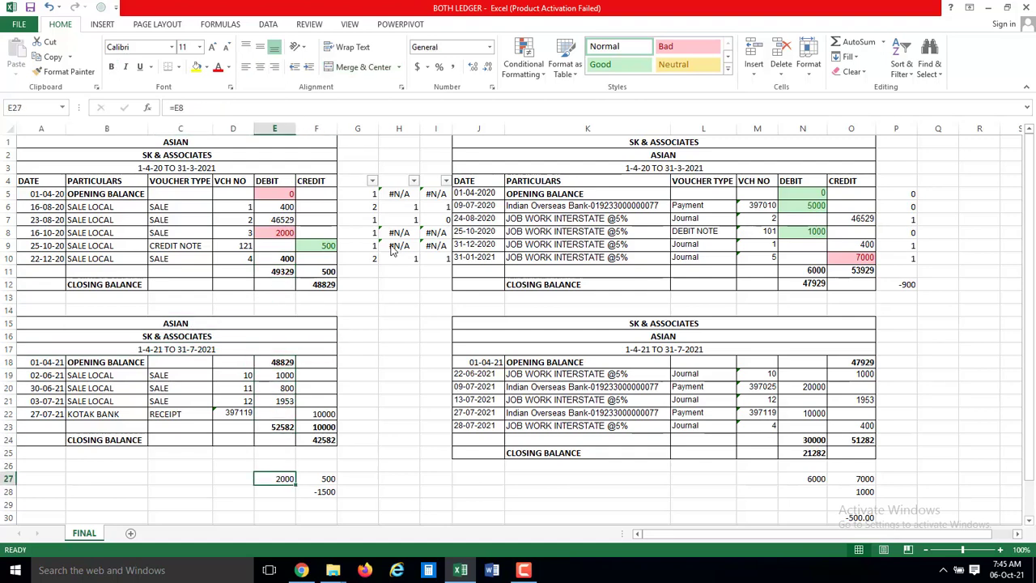
# - Add E10 to the E27 debit total so it reads =E8+E10, giving 2400
pyautogui.press('F2')
pyautogui.write('+')
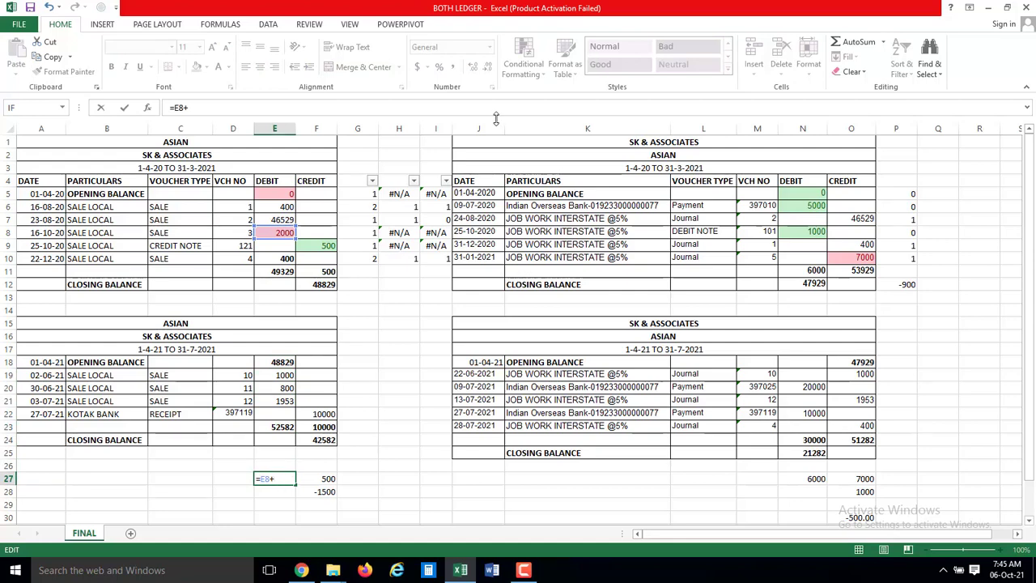
pyautogui.click(272, 256)
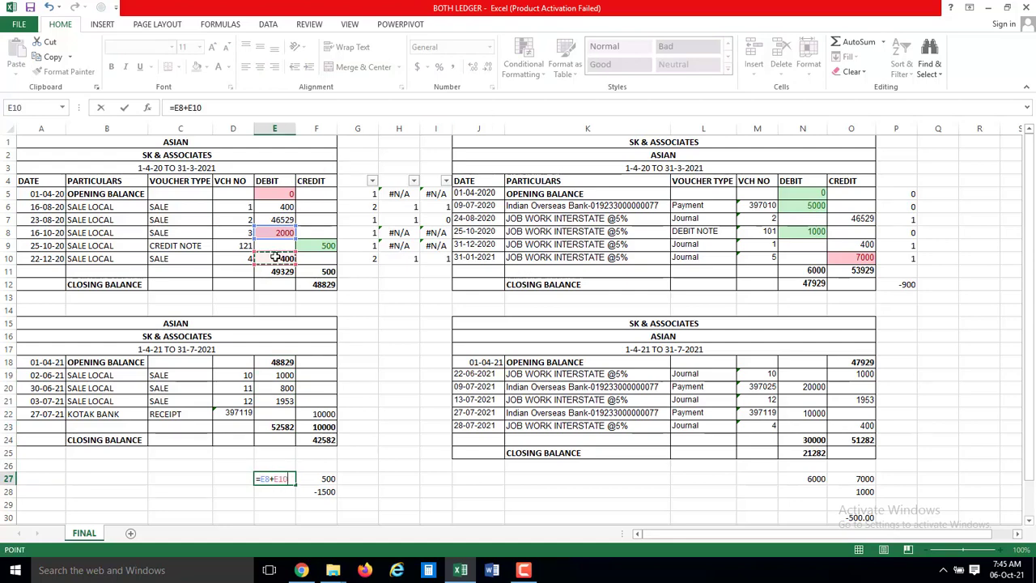
pyautogui.press('Return')
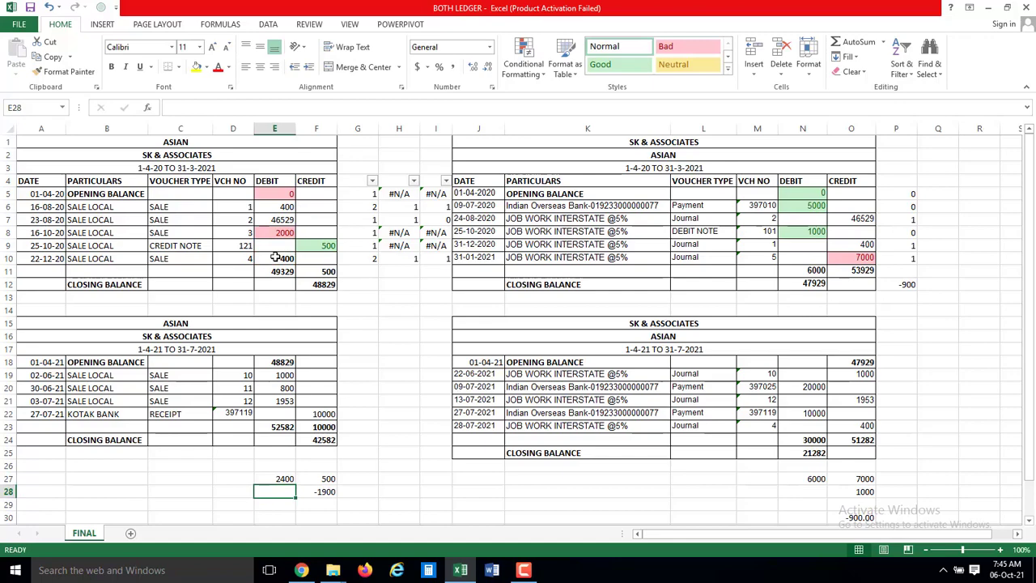
# - Check the -900.00 difference in O30 and the column P check values
pyautogui.press('Up')
pyautogui.press('Right')
pyautogui.press('Right')
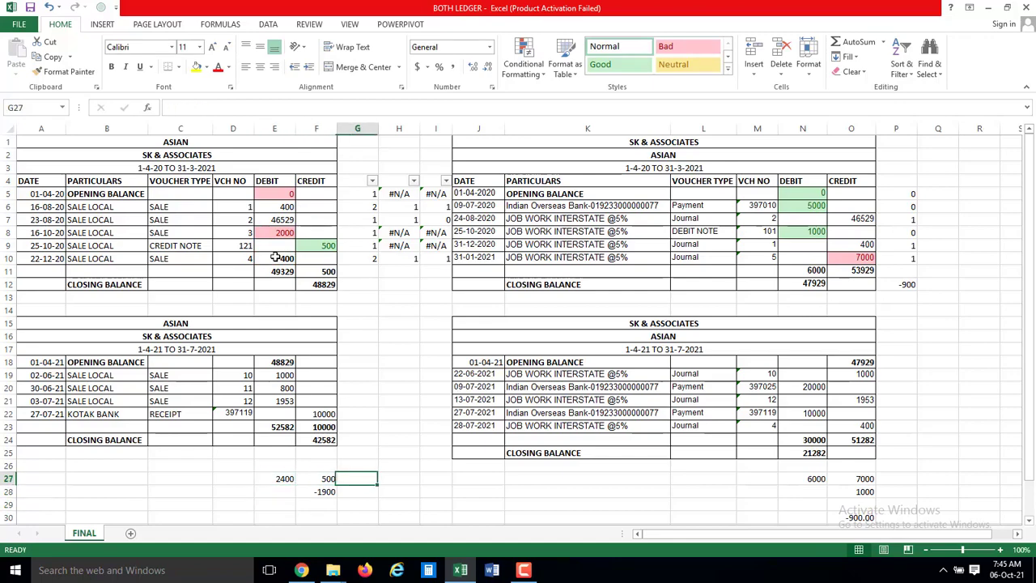
pyautogui.press('Right')
pyautogui.press('Right')
pyautogui.press('Right')
pyautogui.press('Right')
pyautogui.press('Right')
pyautogui.press('Right')
pyautogui.press('Down')
pyautogui.press('Down')
pyautogui.press('Down')
pyautogui.press('Down')
pyautogui.press('Down')
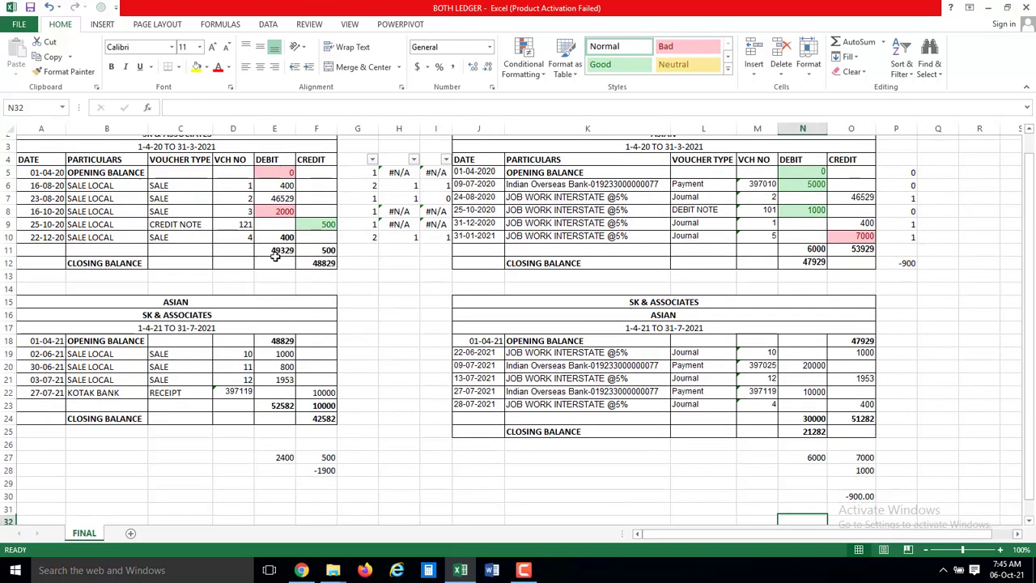
pyautogui.press('Up')
pyautogui.press('Up')
pyautogui.press('Right')
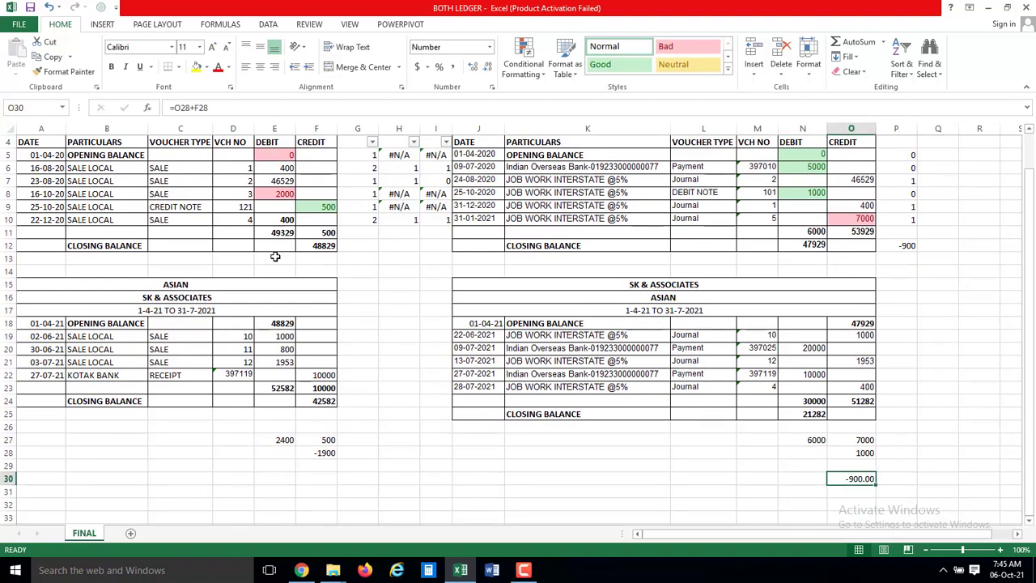
pyautogui.press('Up')
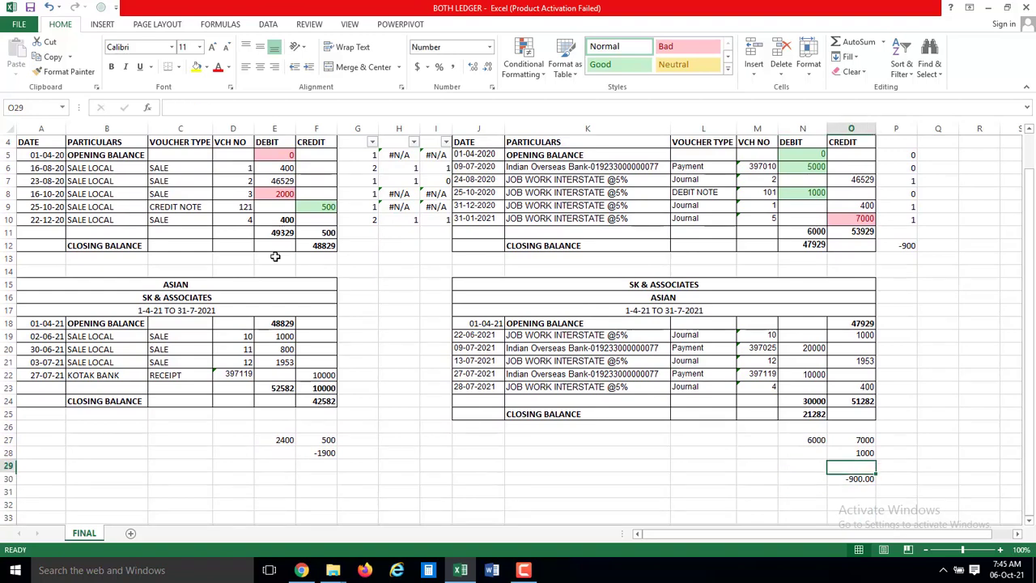
pyautogui.press('Up')
pyautogui.press('Right')
pyautogui.press('Up')
pyautogui.press('Up')
pyautogui.press('Up')
pyautogui.press('Up')
pyautogui.press('Up')
pyautogui.press('Up')
pyautogui.press('Up')
pyautogui.press('Up')
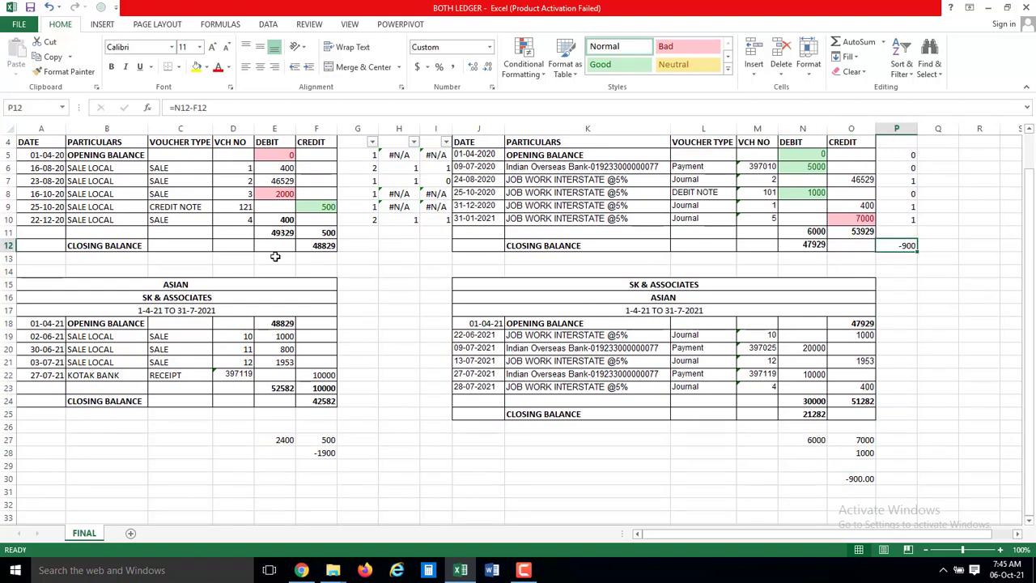
pyautogui.press('Up')
pyautogui.press('Down')
pyautogui.press('Left')
pyautogui.press('Left')
pyautogui.press('Left')
pyautogui.press('Left')
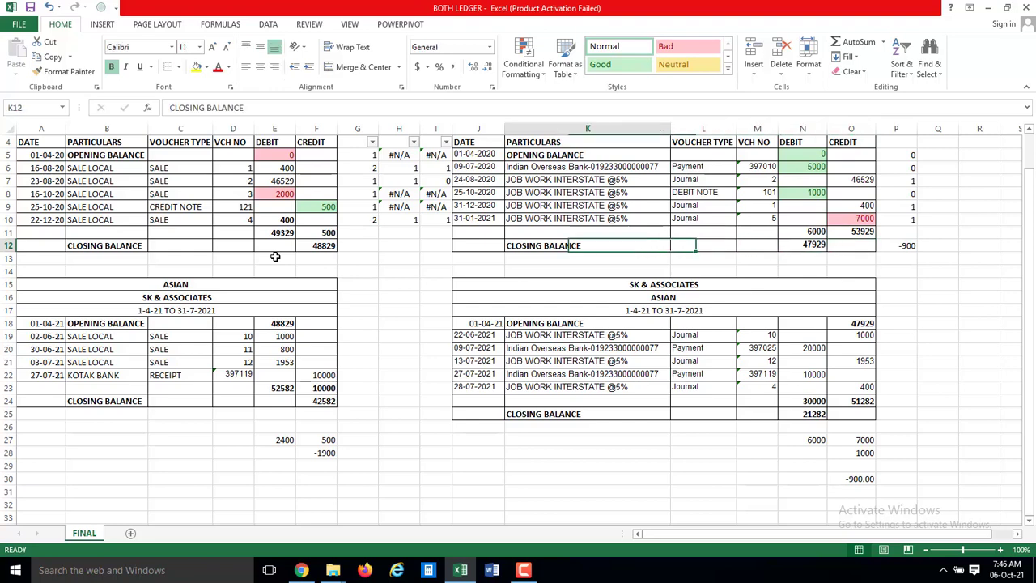
pyautogui.press('Left')
pyautogui.press('Left')
pyautogui.press('Left')
pyautogui.press('Left')
pyautogui.press('Left')
pyautogui.press('Left')
pyautogui.press('Up')
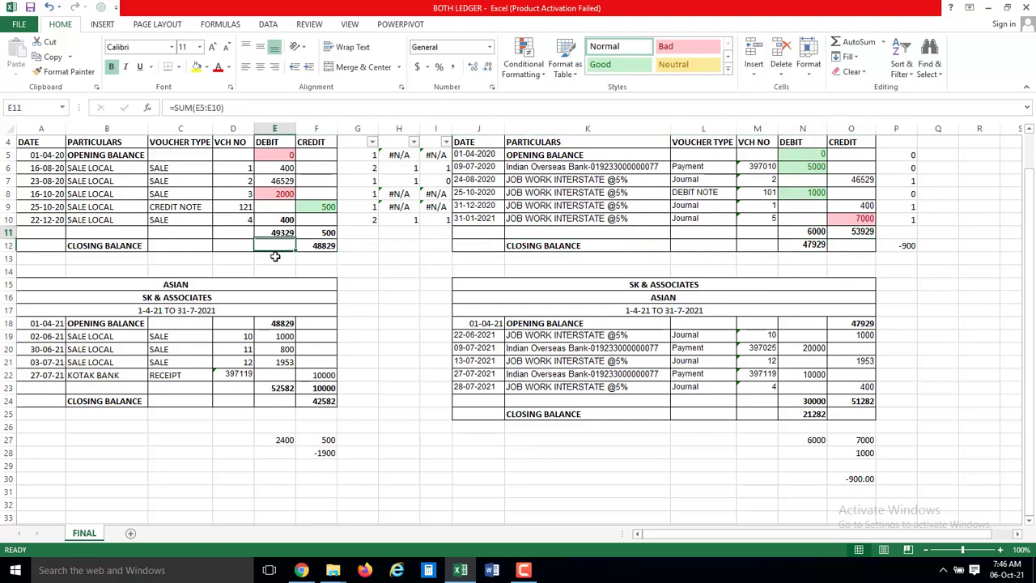
pyautogui.press('Up')
pyautogui.press('Up')
pyautogui.press('Up')
pyautogui.press('Up')
pyautogui.press('Up')
pyautogui.press('Up')
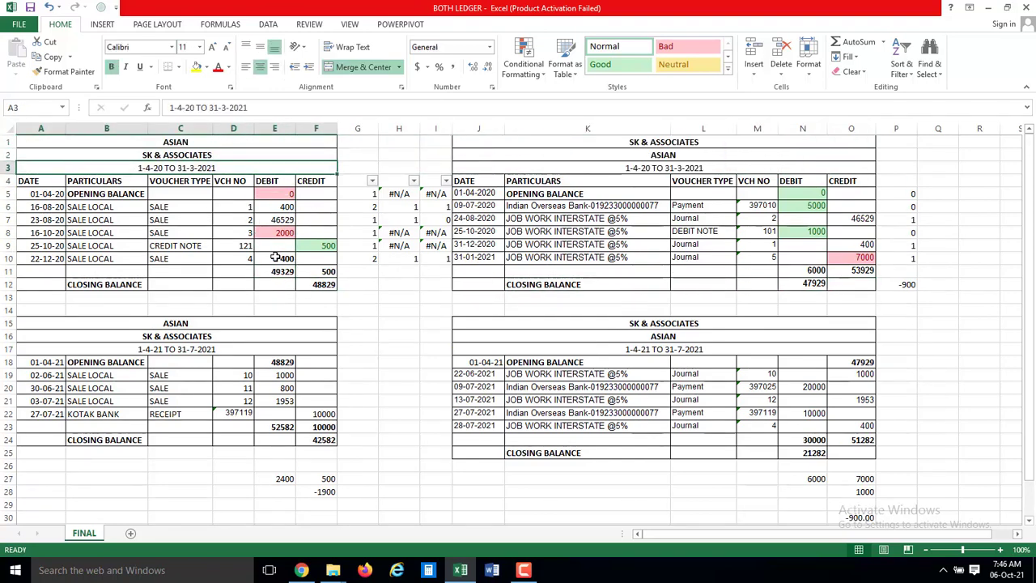
pyautogui.press('Down')
pyautogui.press('Down')
pyautogui.press('Down')
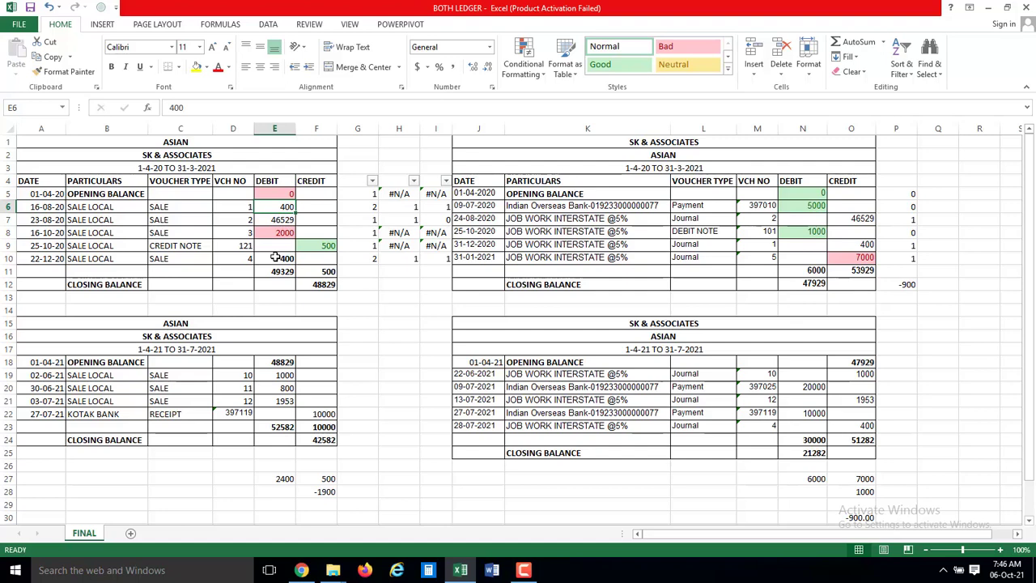
# - Change the O7 credit from 46529 to 46529.1 so it no longer matches E7
pyautogui.press('Down')
pyautogui.press('Up')
pyautogui.press('Up')
pyautogui.press('Down')
pyautogui.press('Down')
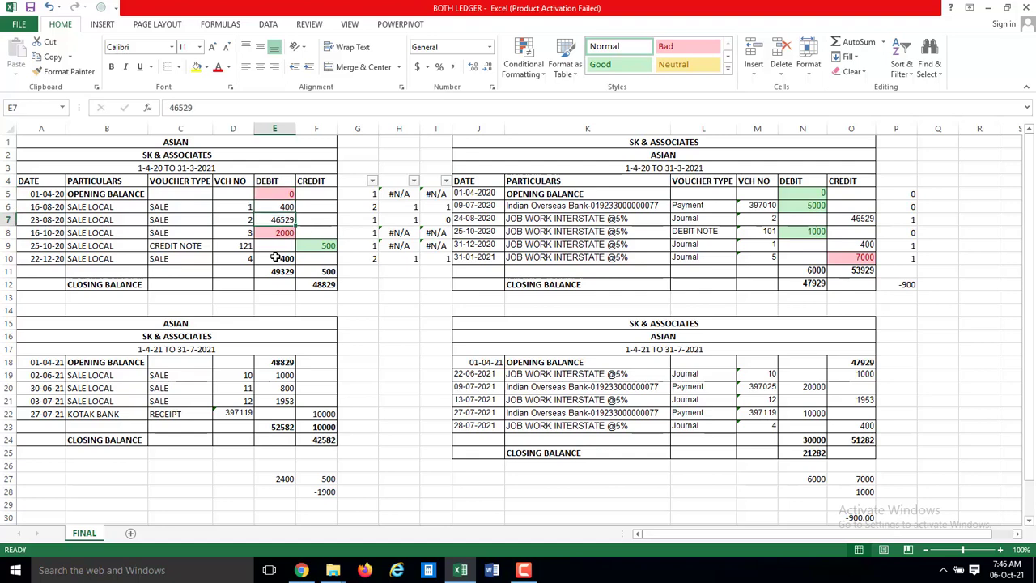
pyautogui.press('Up')
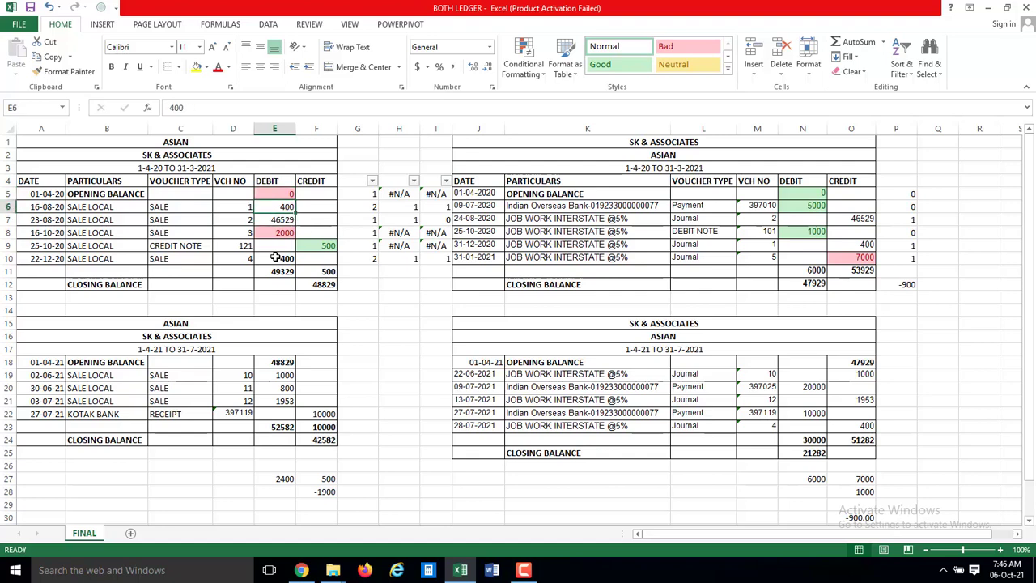
pyautogui.press('Down')
pyautogui.press('Down')
pyautogui.press('Up')
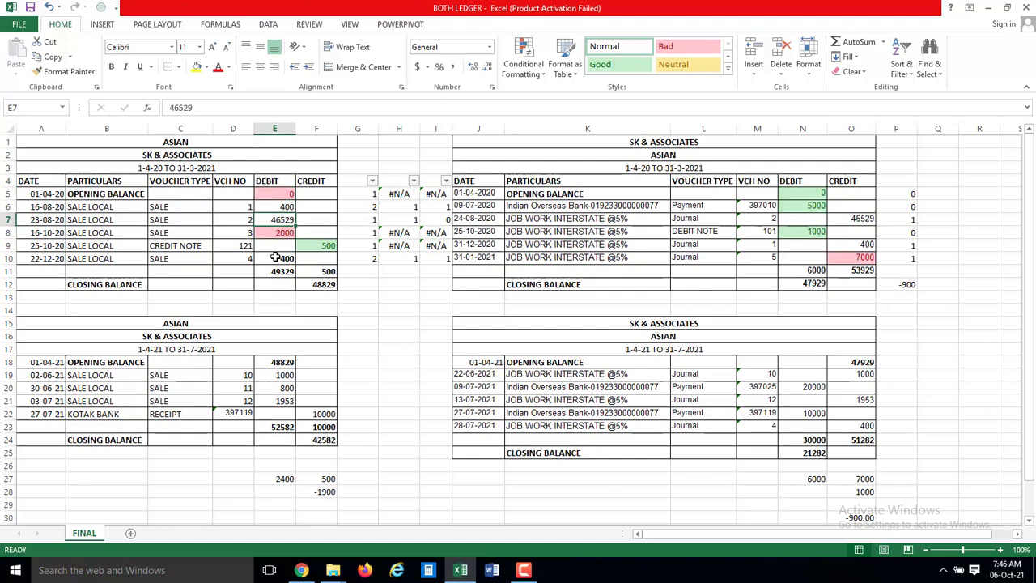
pyautogui.press('Right')
pyautogui.press('Right')
pyautogui.press('Right')
pyautogui.press('Right')
pyautogui.press('Right')
pyautogui.press('Right')
pyautogui.press('Right')
pyautogui.press('Right')
pyautogui.press('Right')
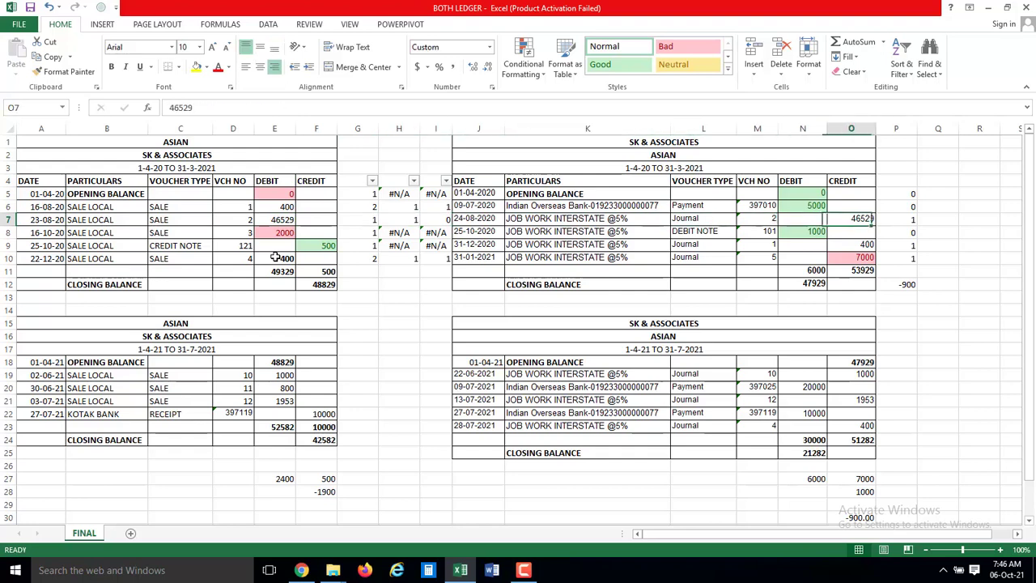
pyautogui.press('F2')
pyautogui.write('.')
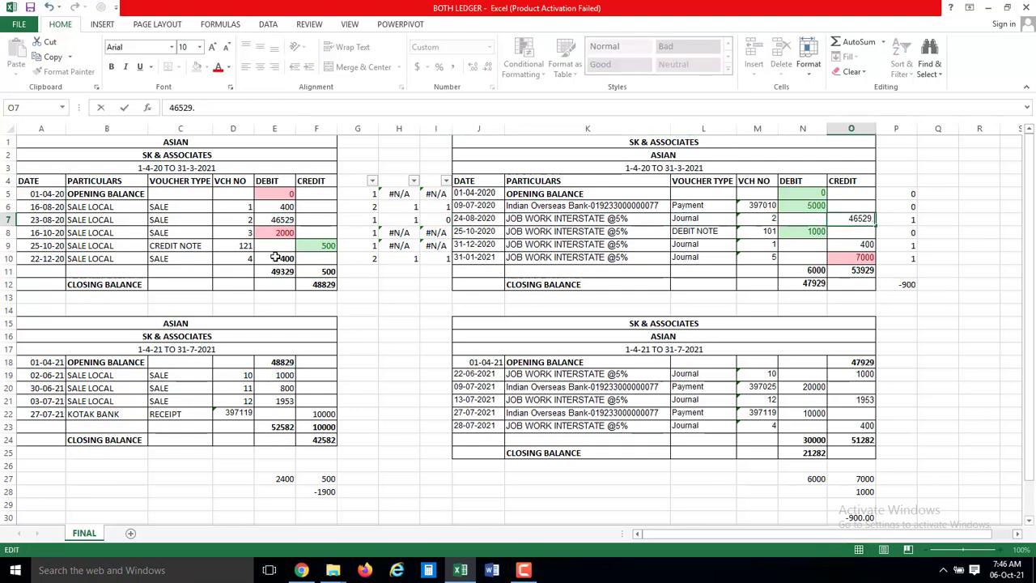
pyautogui.write('1')
pyautogui.write('0')
pyautogui.press('Return')
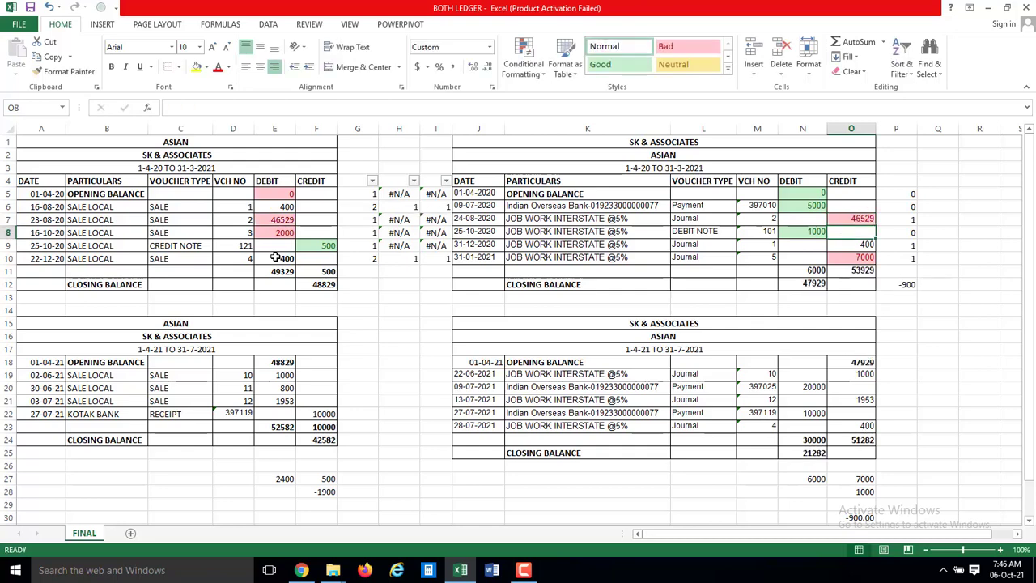
# - Review row 7 across both ledgers to confirm the 46529 entries are flagged unmatched
pyautogui.press('Up')
pyautogui.press('Left')
pyautogui.press('Left')
pyautogui.press('Left')
pyautogui.press('Left')
pyautogui.press('Left')
pyautogui.press('Left')
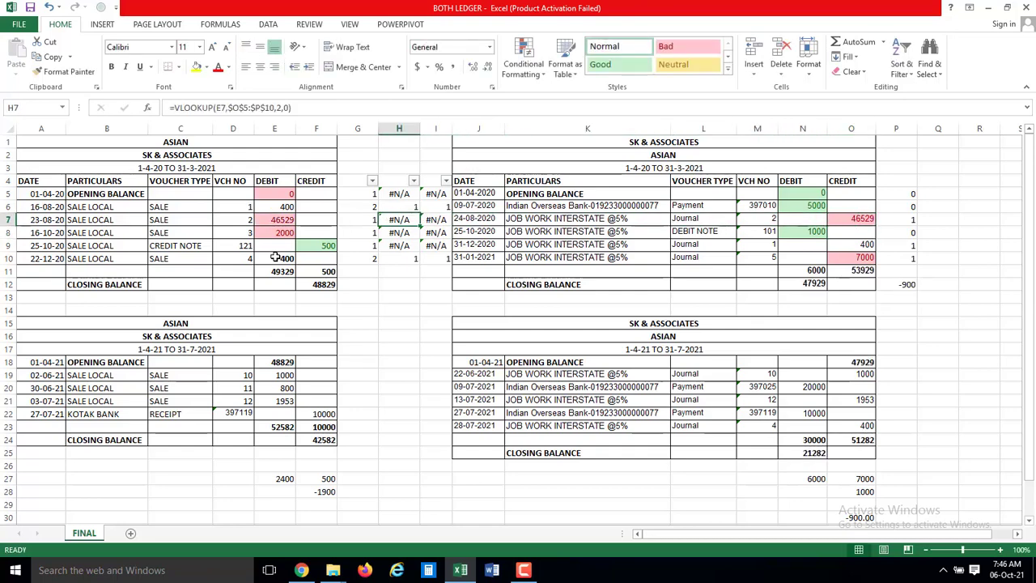
pyautogui.press('Left')
pyautogui.press('Left')
pyautogui.press('Left')
pyautogui.press('Right')
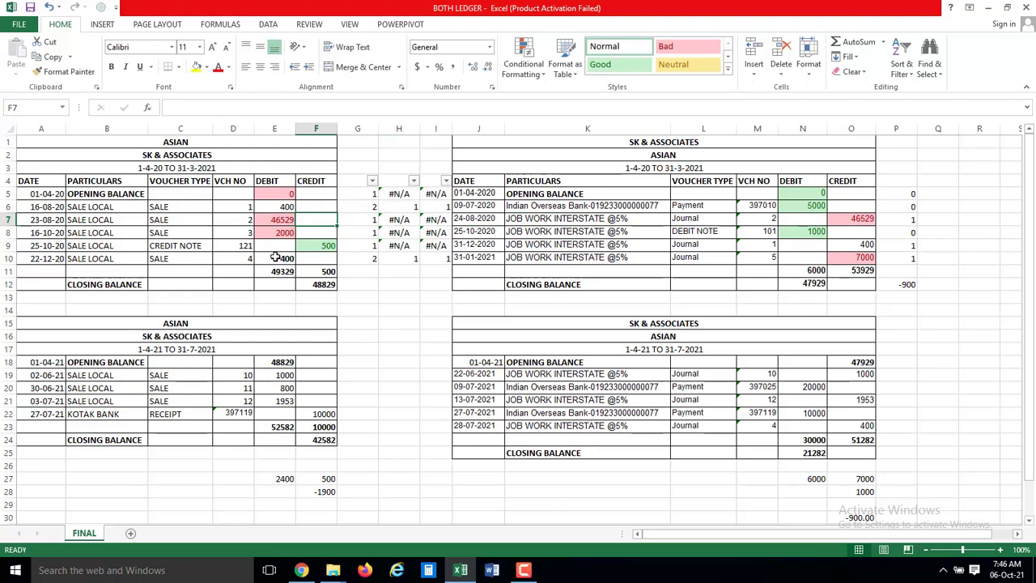
pyautogui.press('Left')
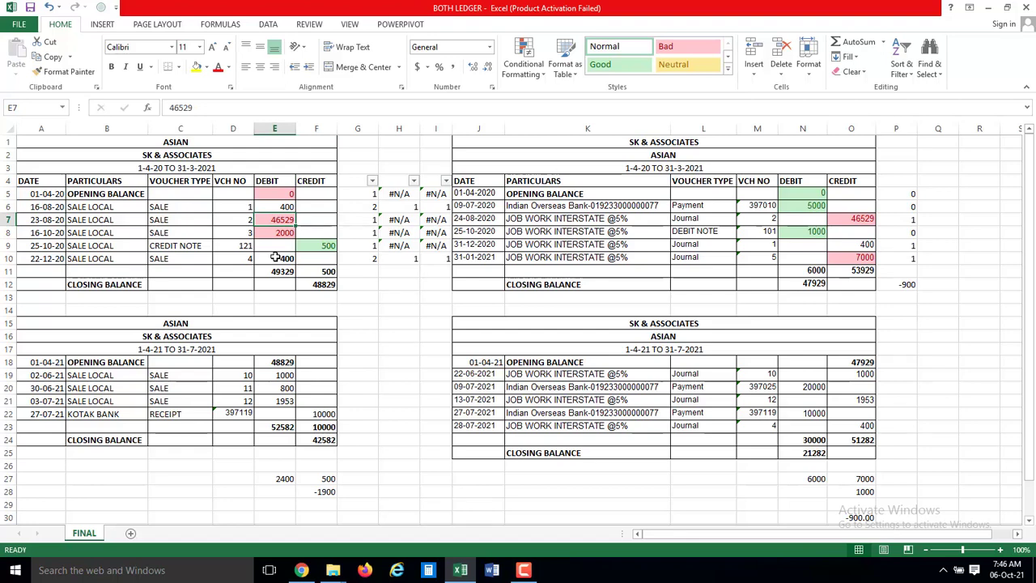
pyautogui.press('Left')
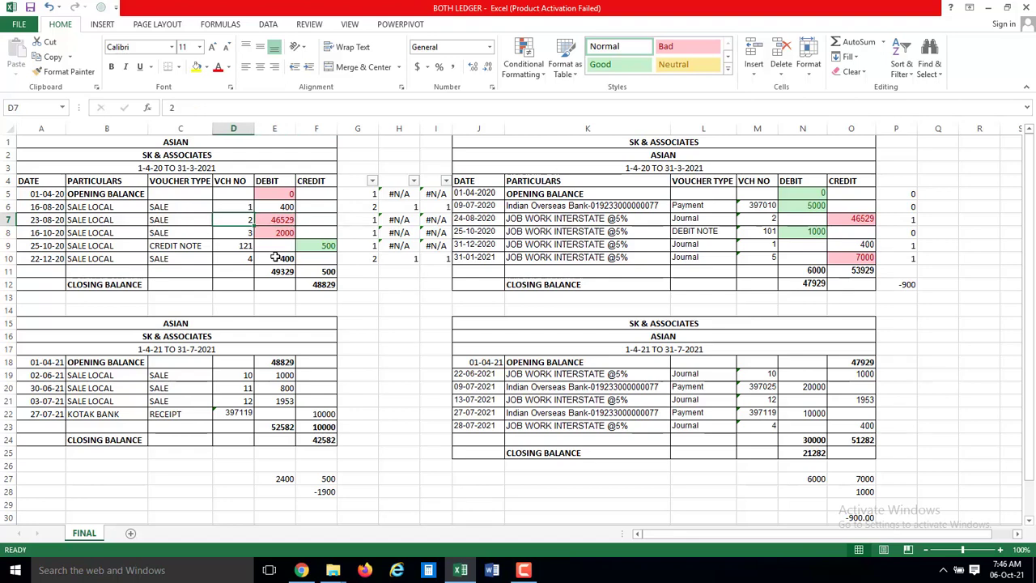
pyautogui.press('Left')
pyautogui.press('Left')
pyautogui.press('Left')
pyautogui.press('Right')
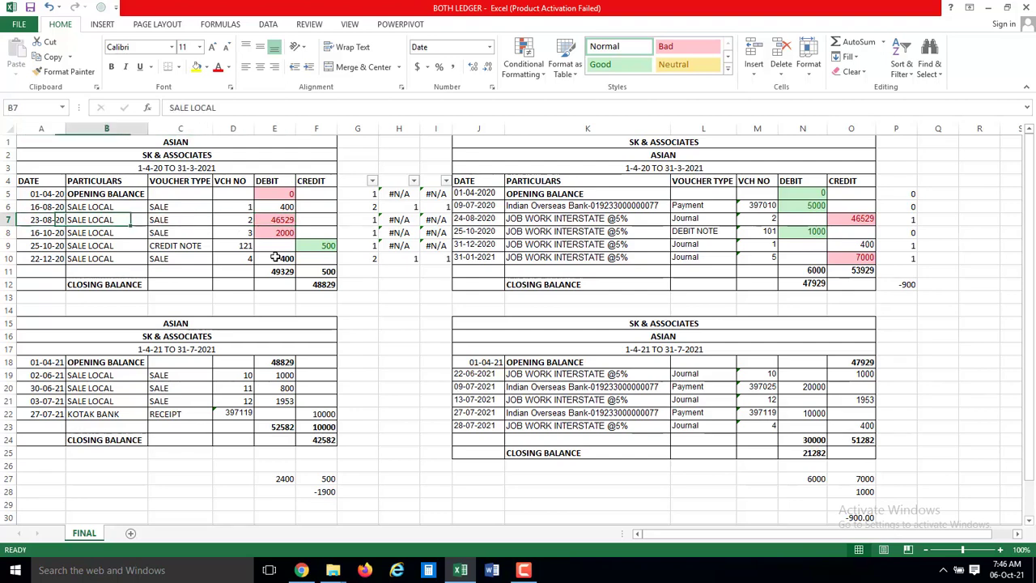
pyautogui.press('Right')
pyautogui.press('Right')
pyautogui.press('Right')
pyautogui.press('Right')
pyautogui.press('Right')
pyautogui.press('Right')
pyautogui.press('Right')
pyautogui.press('Right')
pyautogui.press('Right')
pyautogui.press('Right')
pyautogui.press('Right')
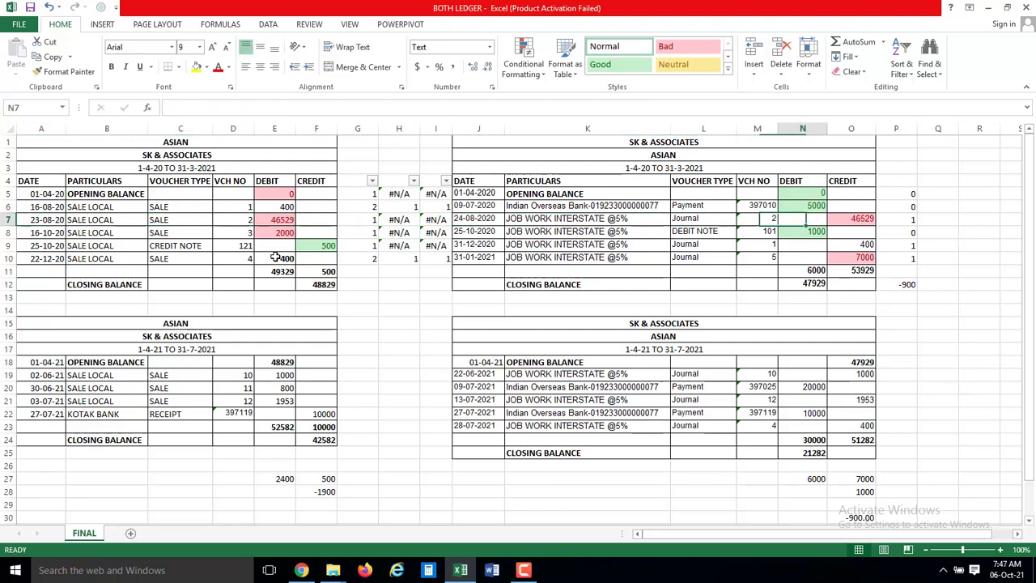
pyautogui.press('Right')
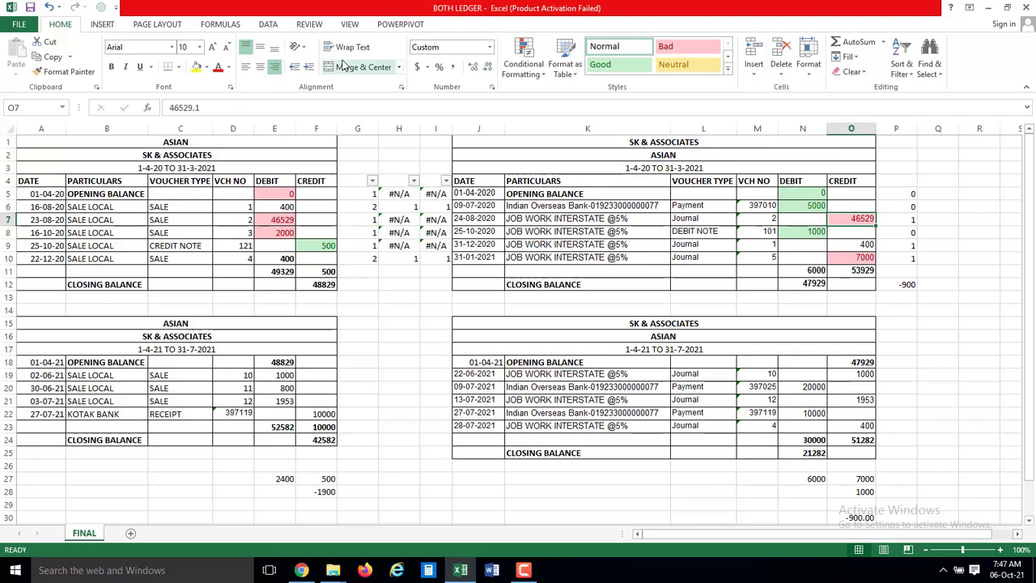
# - Give O7 and E7 two decimal places, showing 46529.10 and 46529.00
pyautogui.click(475, 70)
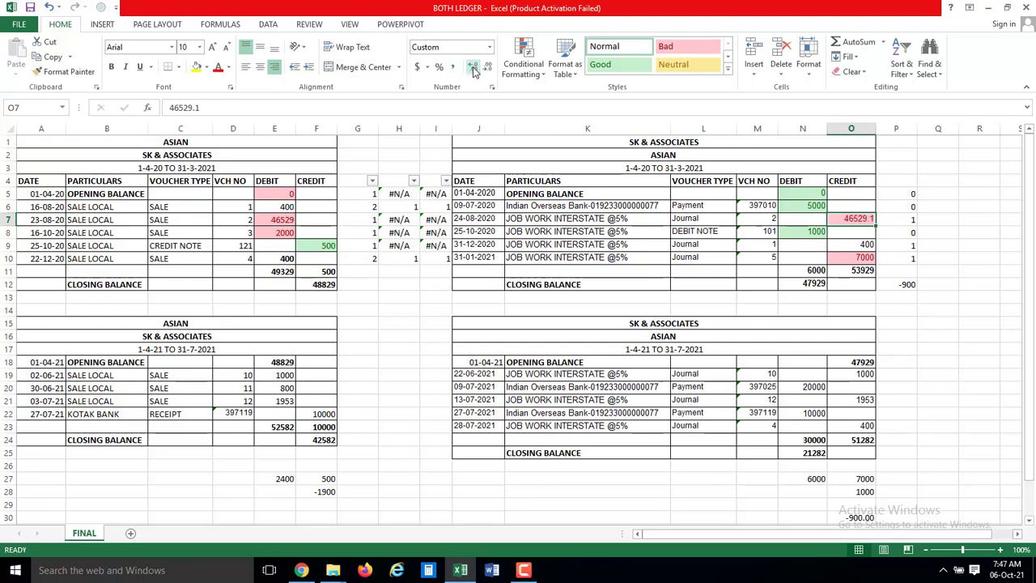
pyautogui.click(474, 70)
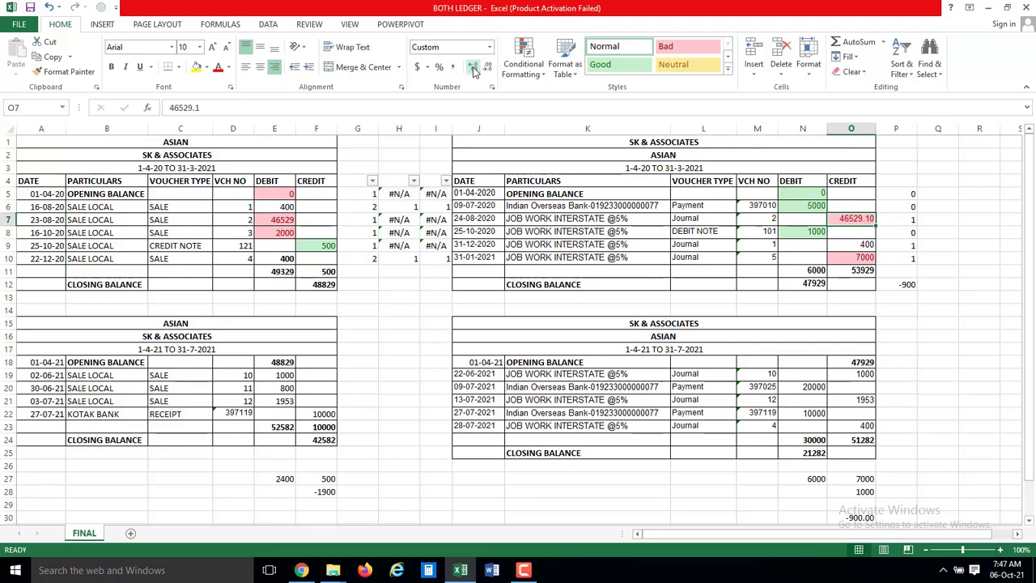
pyautogui.click(283, 221)
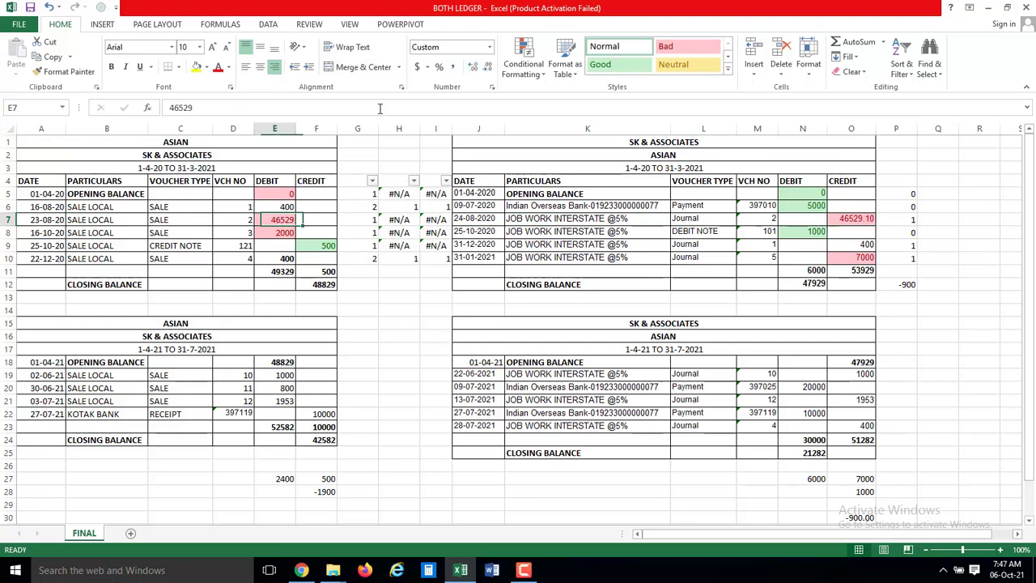
pyautogui.click(475, 71)
pyautogui.click(474, 71)
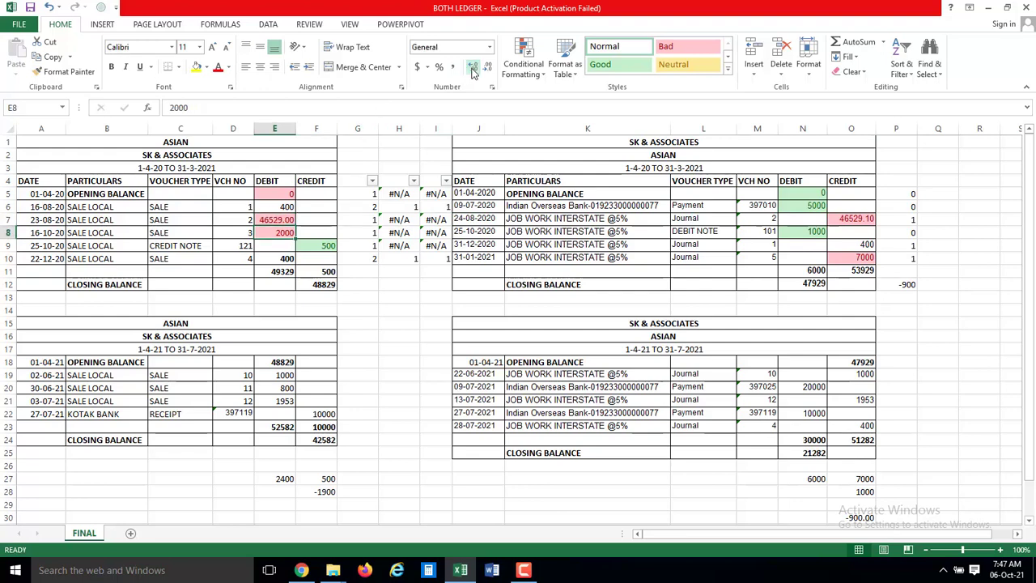
# - Compare the 46529.10 credit in O7 with its voucher number in M7
pyautogui.press('Right')
pyautogui.press('Right')
pyautogui.press('Right')
pyautogui.press('Right')
pyautogui.press('Right')
pyautogui.press('Right')
pyautogui.press('Right')
pyautogui.press('Right')
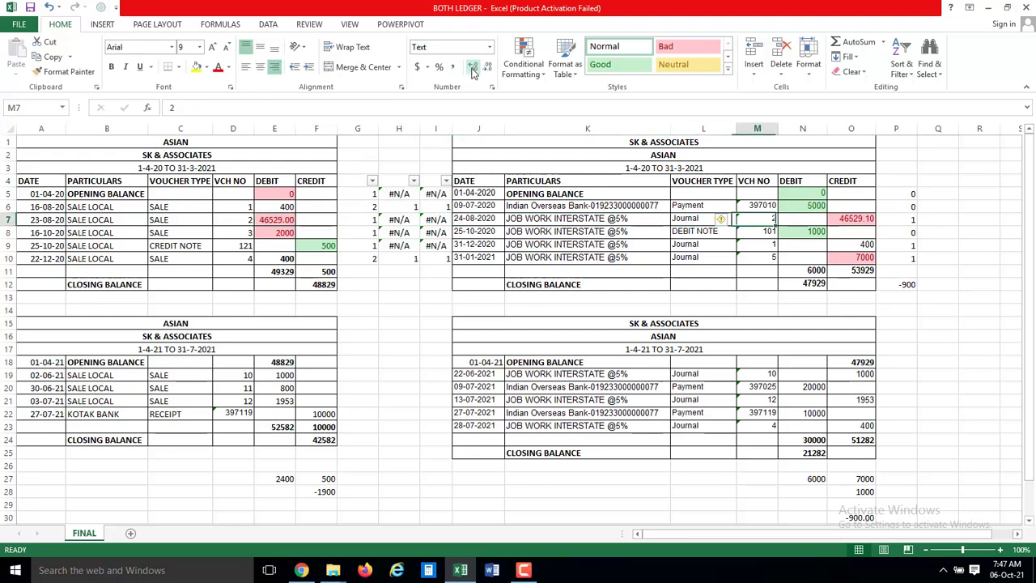
pyautogui.press('Right')
pyautogui.press('Right')
pyautogui.press('Right')
pyautogui.press('Left')
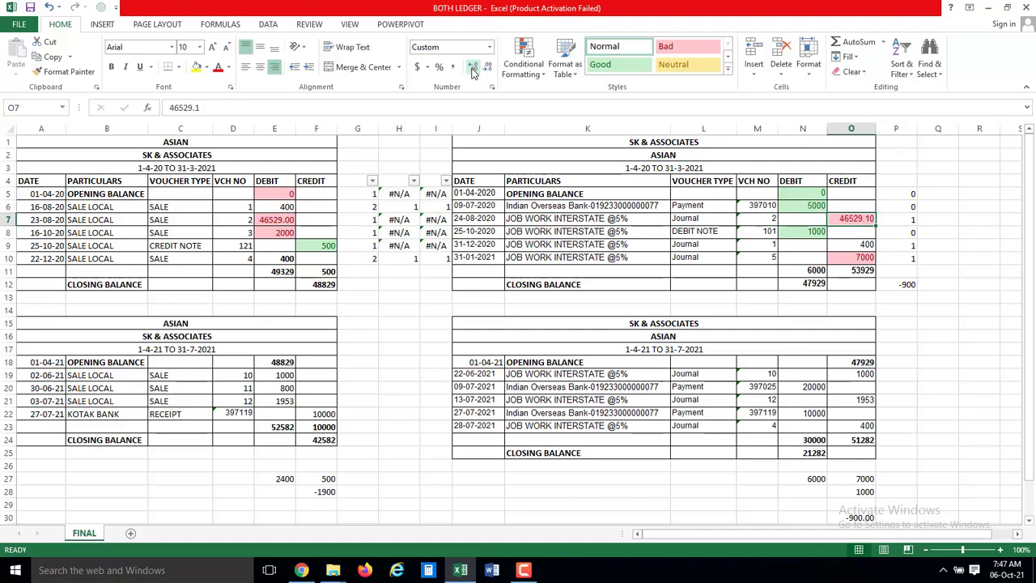
pyautogui.press('Left')
pyautogui.press('Left')
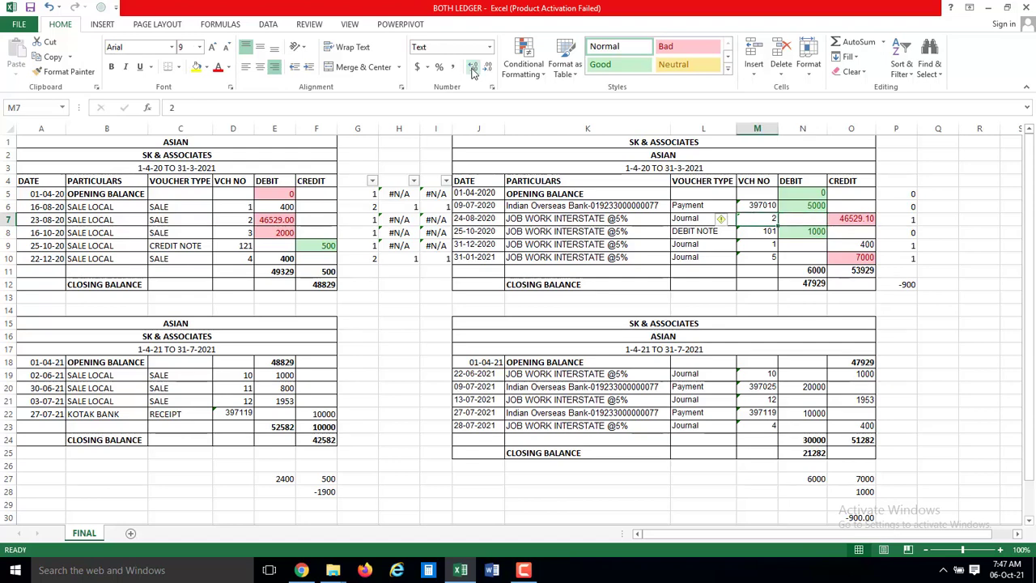
pyautogui.press('Right')
pyautogui.press('Right')
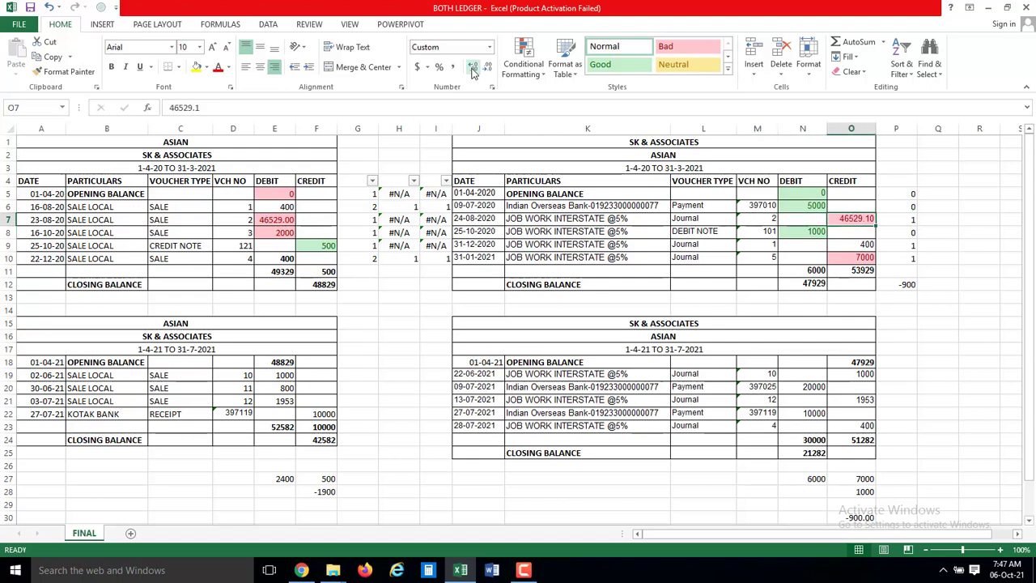
# - Inspect the F7–F9 flags for the 46529 and 500 unmatched entries
pyautogui.press('Left')
pyautogui.press('Left')
pyautogui.press('Left')
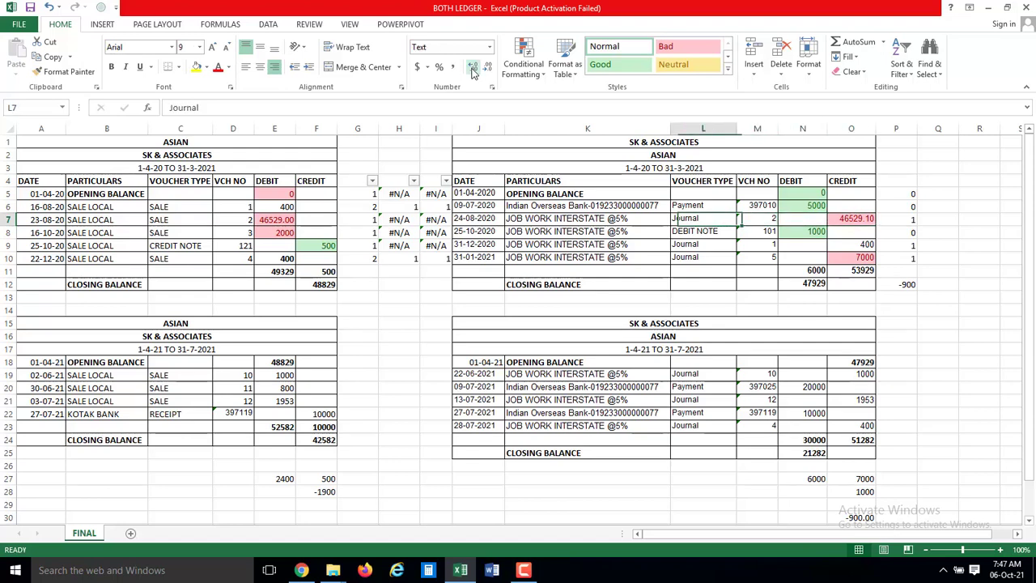
pyautogui.press('Left')
pyautogui.press('Left')
pyautogui.press('Left')
pyautogui.press('Left')
pyautogui.press('Left')
pyautogui.press('Left')
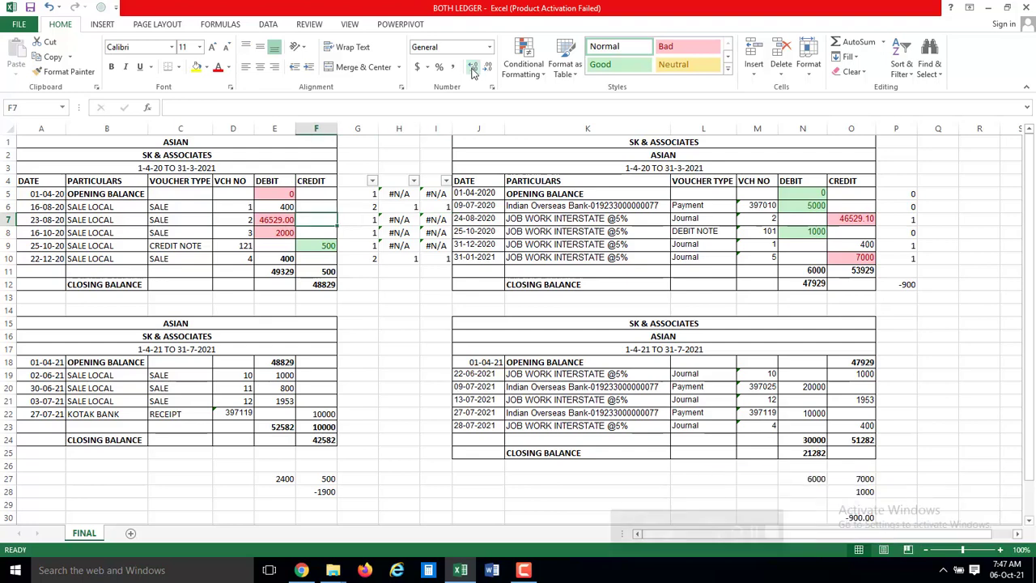
pyautogui.press('Down')
pyautogui.press('Down')
pyautogui.press('Down')
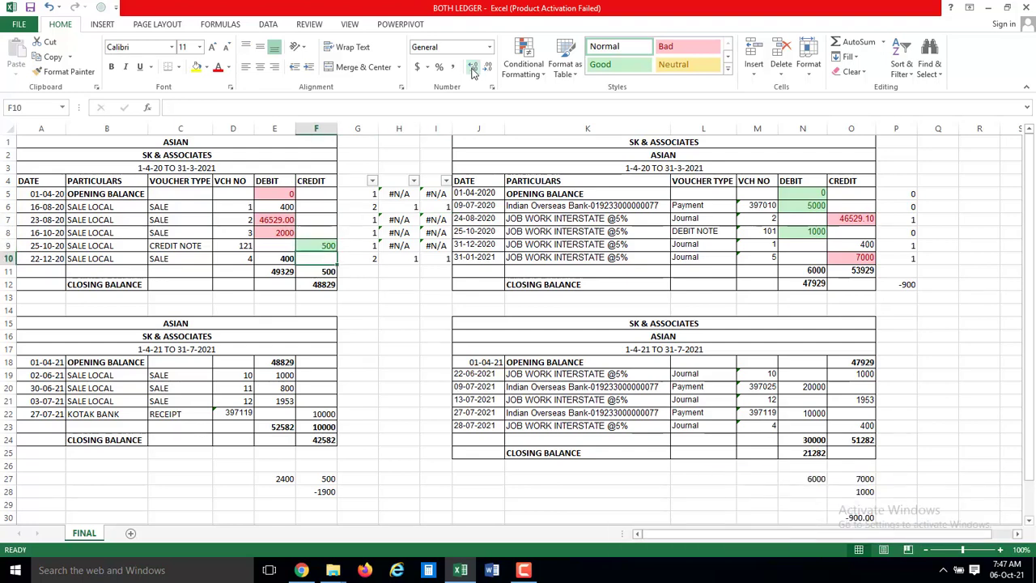
pyautogui.press('Up')
pyautogui.press('Up')
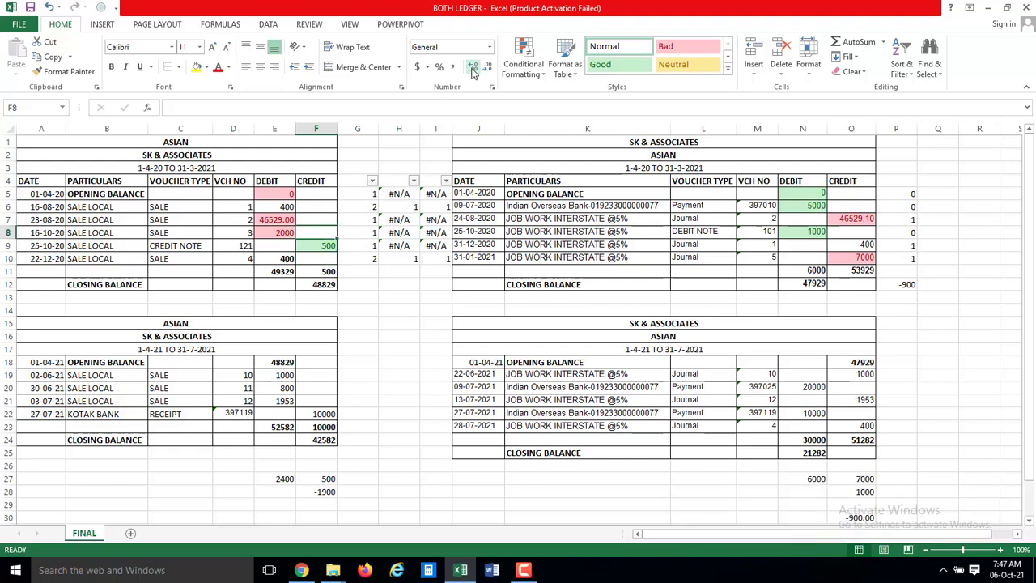
pyautogui.press('Up')
pyautogui.press('Up')
pyautogui.press('Up')
pyautogui.press('Down')
pyautogui.press('Down')
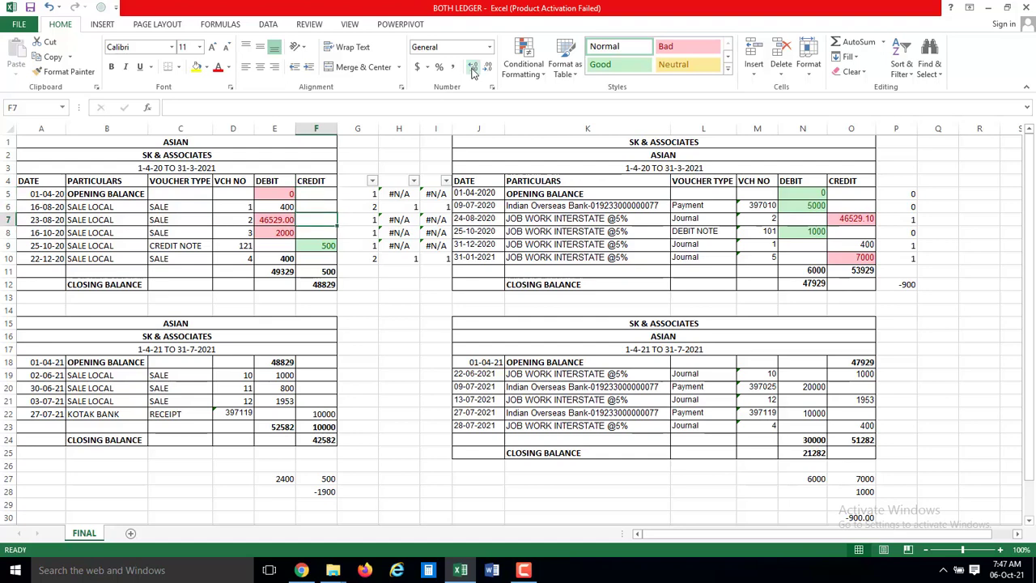
pyautogui.press('Left')
pyautogui.press('Down')
pyautogui.press('Right')
pyautogui.press('Up')
pyautogui.press('Up')
pyautogui.press('Right')
pyautogui.press('Right')
pyautogui.press('Right')
pyautogui.press('Right')
pyautogui.press('Right')
pyautogui.press('Right')
pyautogui.press('Down')
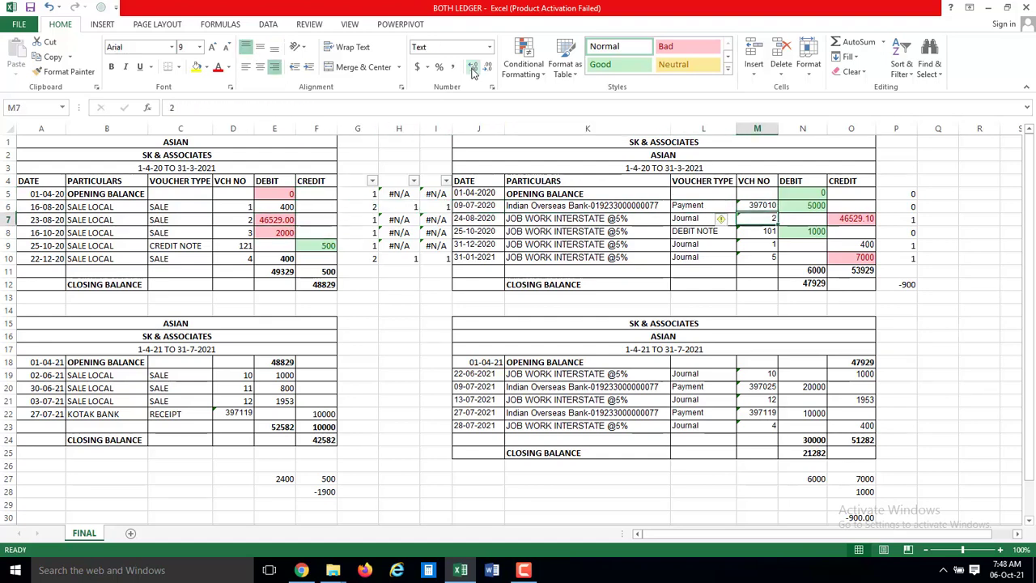
pyautogui.press('Right')
pyautogui.press('Right')
# - Revert the O7 credit to 46529 to match E7 again, then review E7 and E9
pyautogui.press('F2')
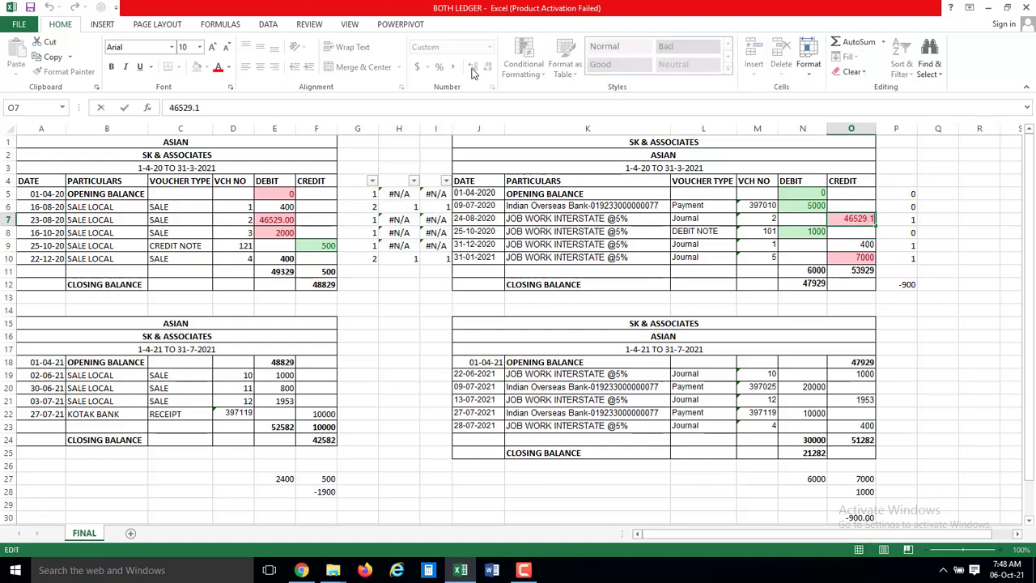
pyautogui.press('BackSpace')
pyautogui.press('Return')
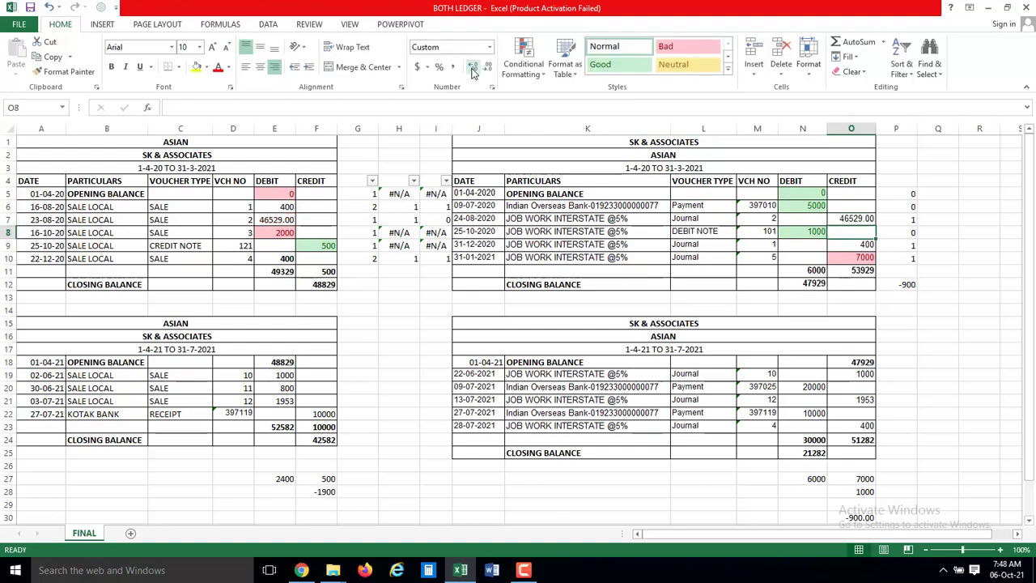
pyautogui.press('Up')
pyautogui.press('Left')
pyautogui.press('Left')
pyautogui.press('Left')
pyautogui.press('Left')
pyautogui.press('Left')
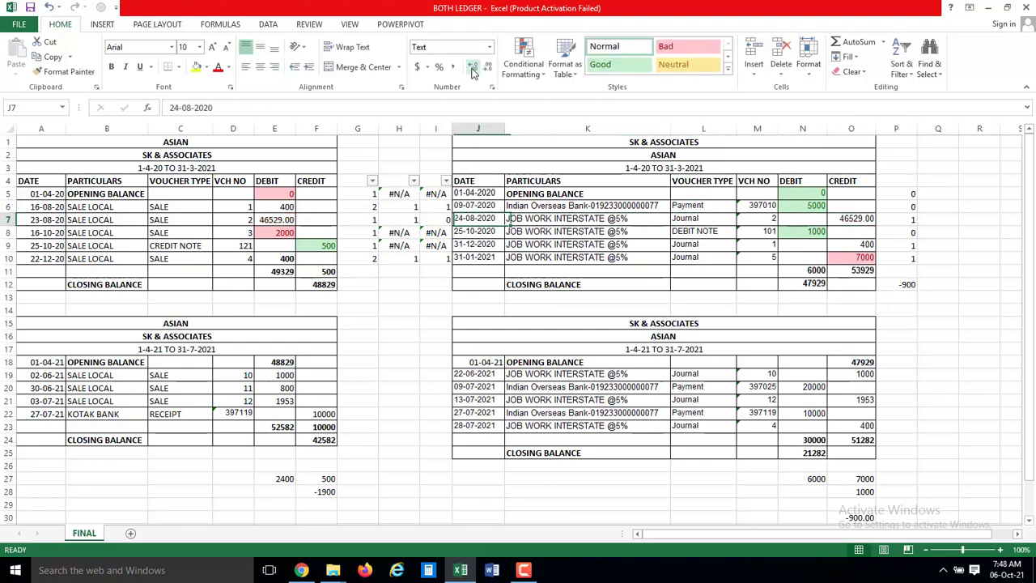
pyautogui.press('Left')
pyautogui.press('Left')
pyautogui.press('Left')
pyautogui.press('Left')
pyautogui.press('Left')
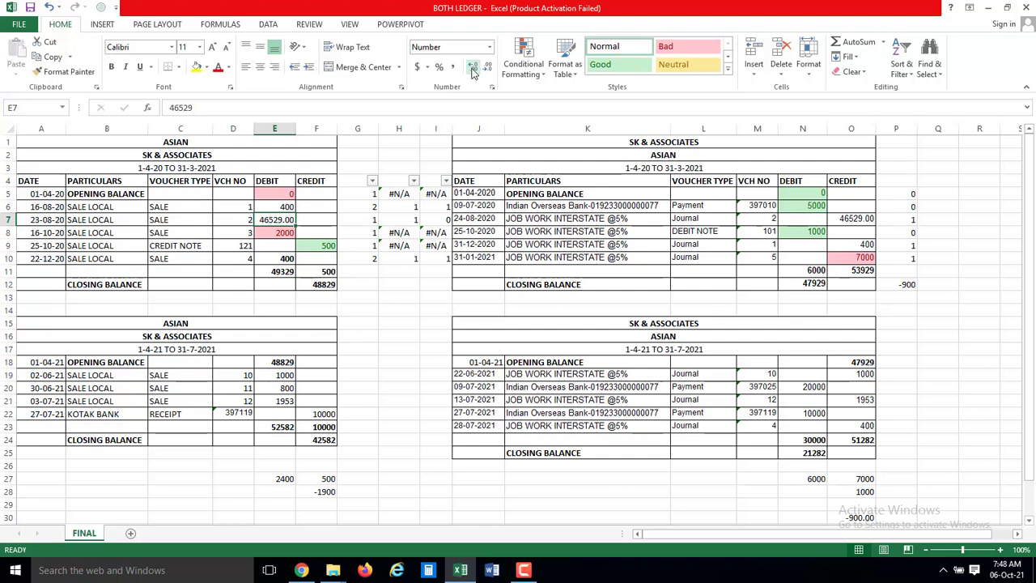
pyautogui.press('Down')
pyautogui.press('Down')
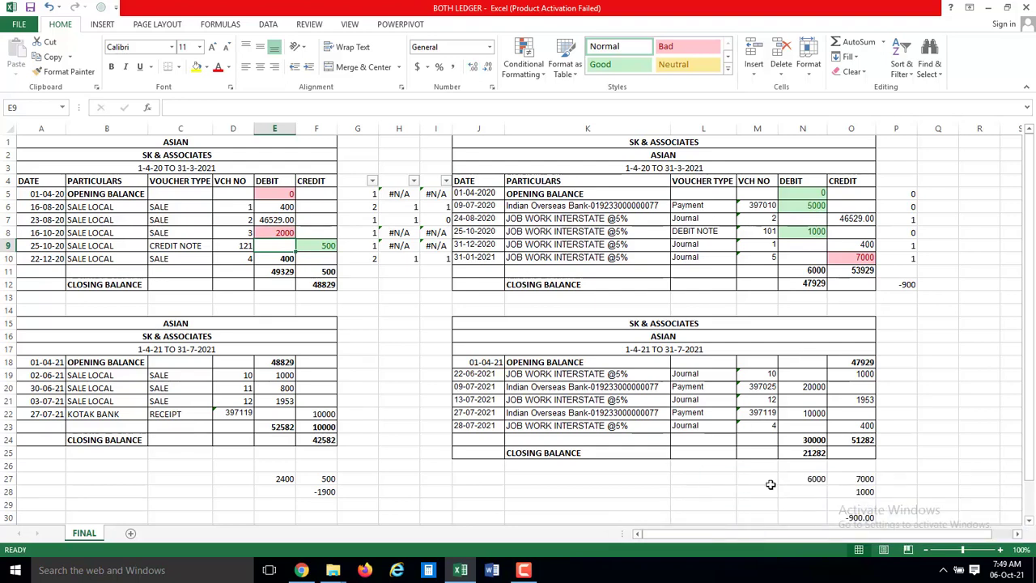
pyautogui.click(860, 516)
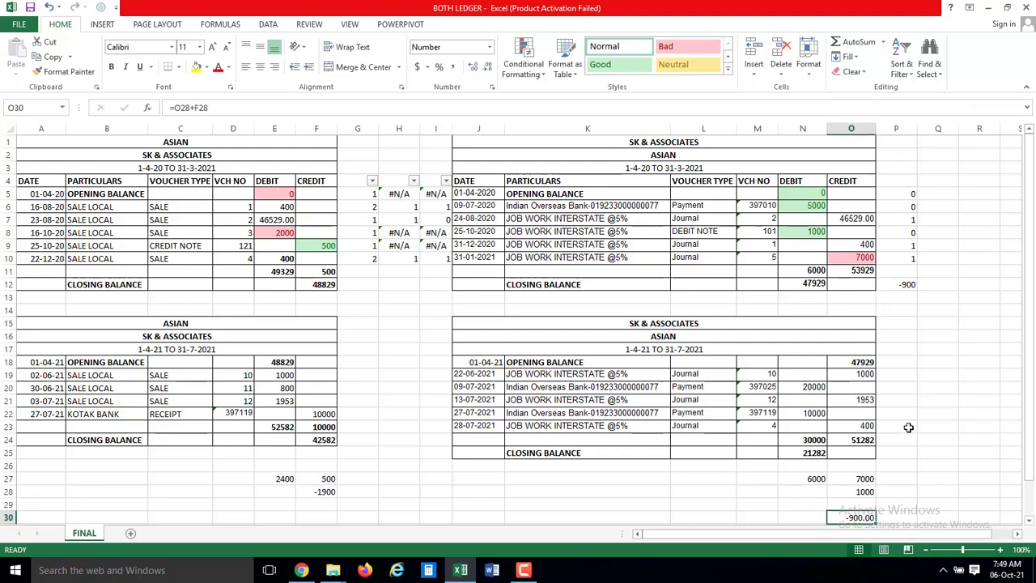
pyautogui.click(900, 285)
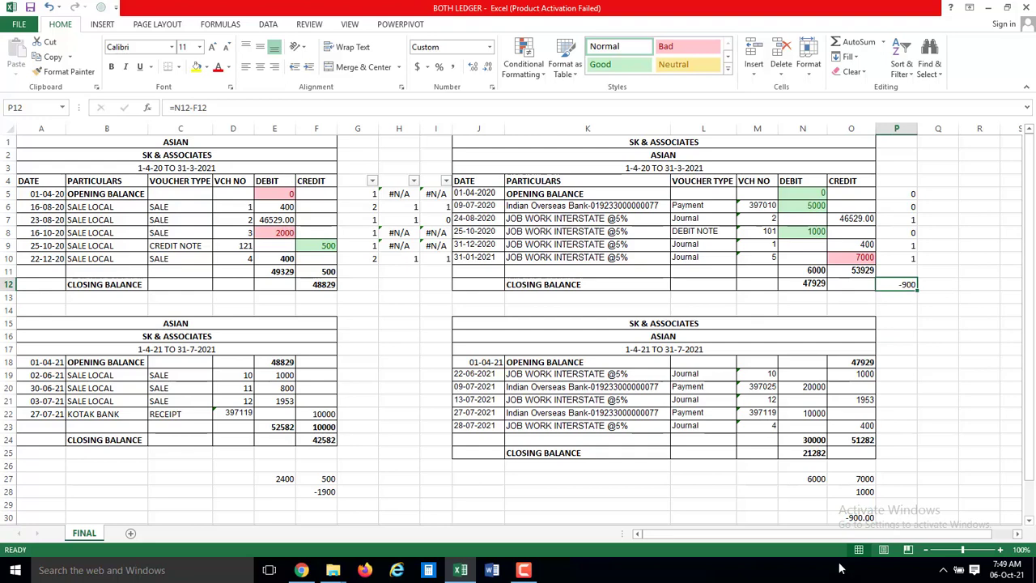
pyautogui.click(855, 517)
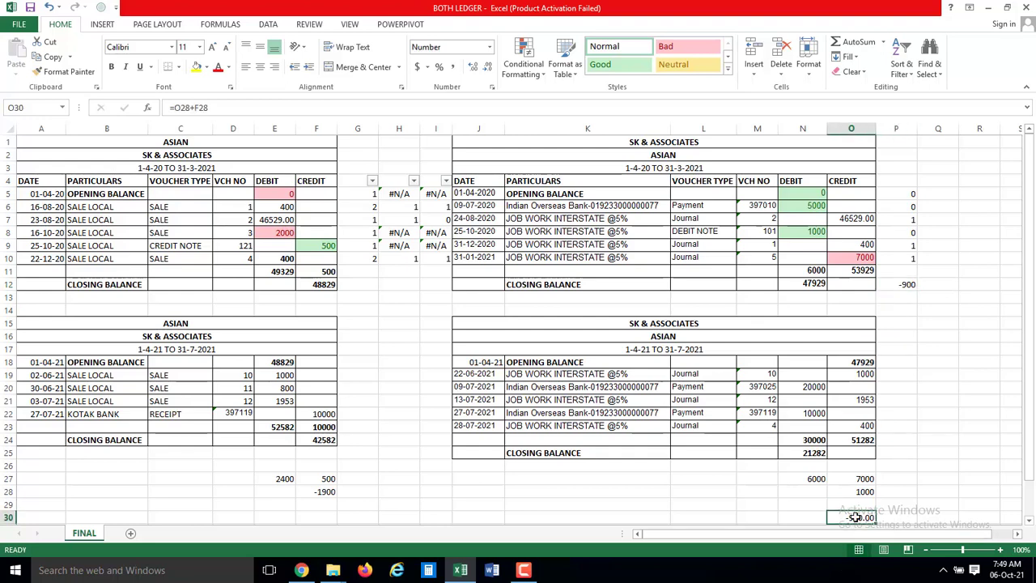
pyautogui.press('Left')
pyautogui.press('Left')
pyautogui.press('Left')
pyautogui.press('Left')
pyautogui.press('Left')
pyautogui.press('Left')
pyautogui.press('Left')
pyautogui.press('Left')
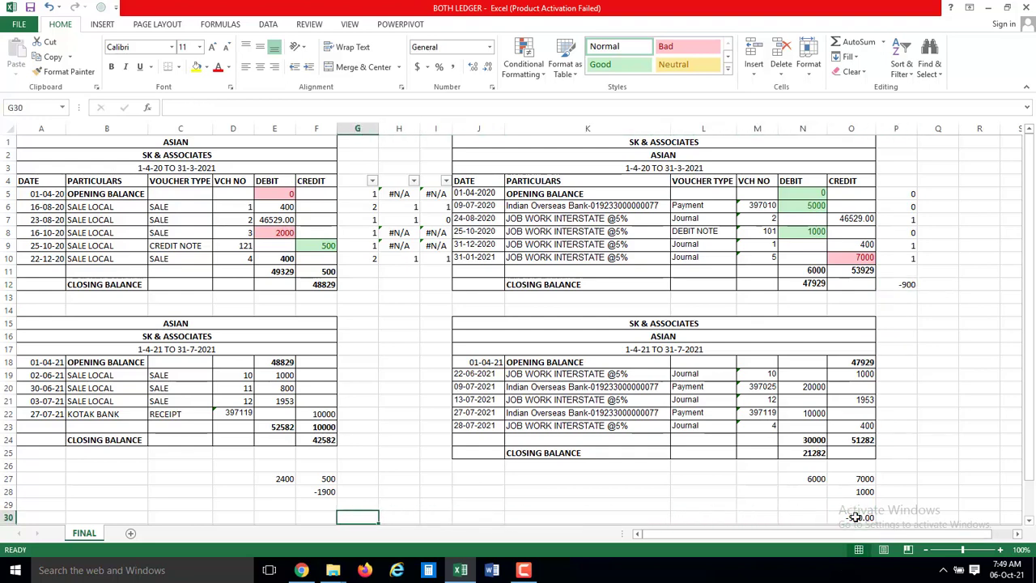
pyautogui.press('Left')
pyautogui.press('Left')
pyautogui.press('Up')
pyautogui.press('Up')
pyautogui.press('Up')
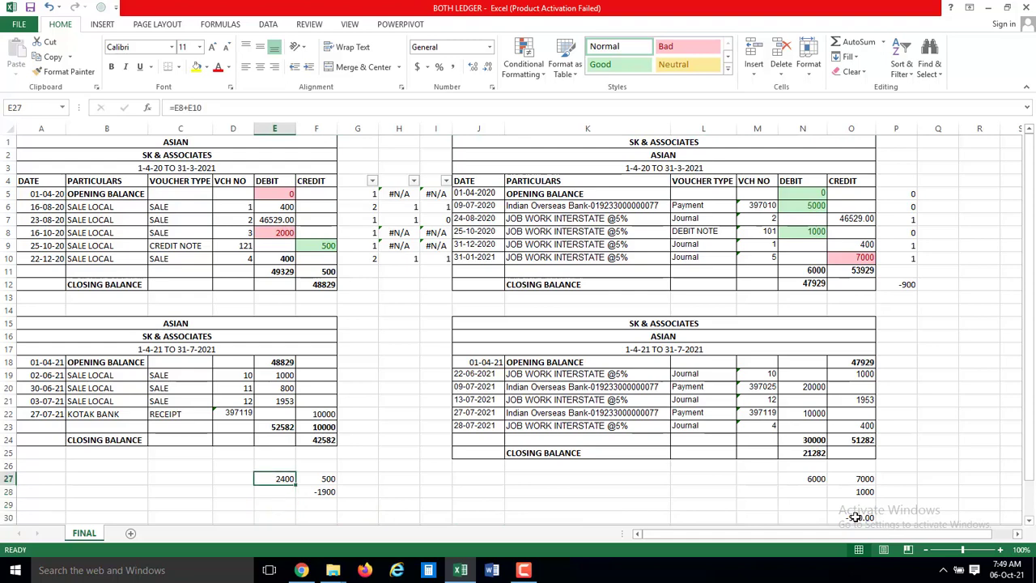
pyautogui.press('Up')
pyautogui.press('Up')
pyautogui.press('Up')
pyautogui.press('Up')
pyautogui.press('Up')
pyautogui.press('Up')
pyautogui.press('Up')
pyautogui.press('Up')
pyautogui.press('Up')
pyautogui.press('Up')
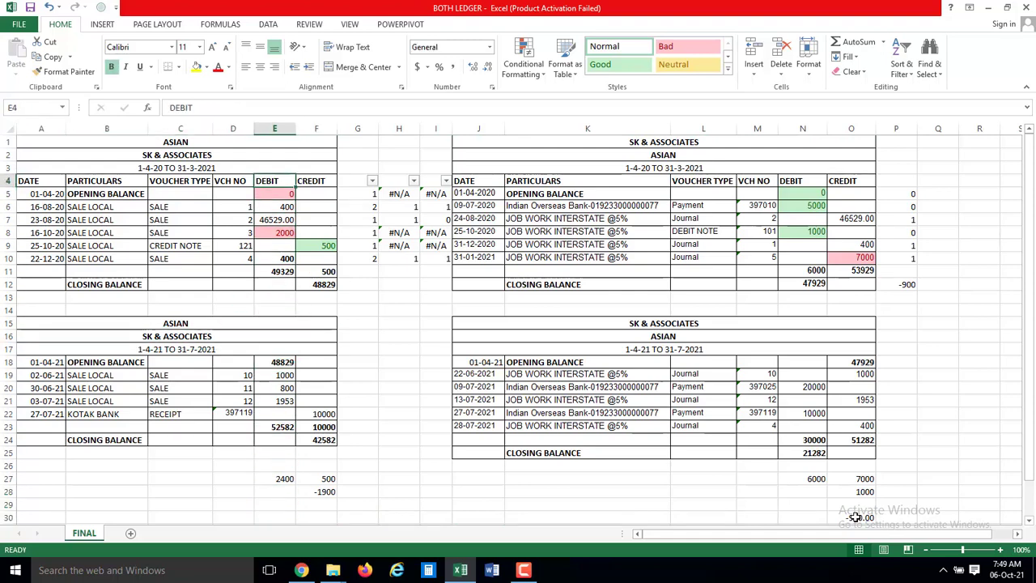
pyautogui.press('Down')
pyautogui.press('Down')
pyautogui.press('Down')
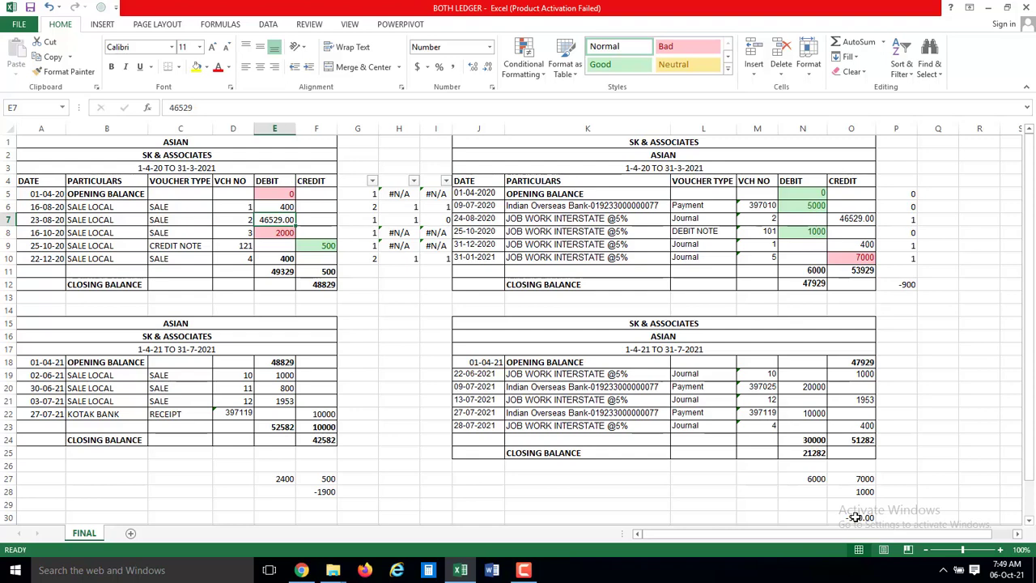
pyautogui.press('Down')
pyautogui.press('Up')
pyautogui.press('Up')
pyautogui.press('Right')
pyautogui.press('Right')
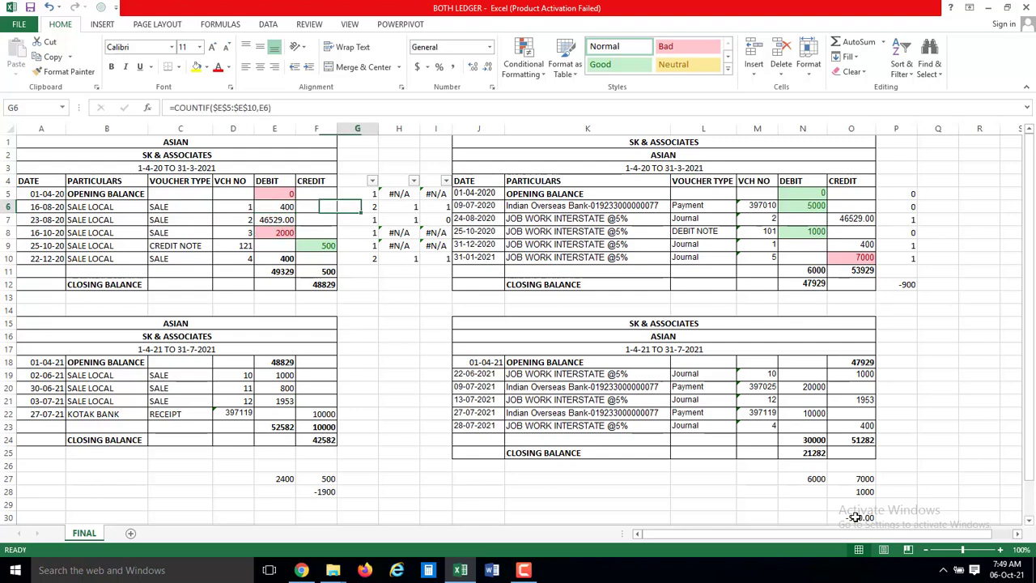
pyautogui.press('Right')
pyautogui.press('Right')
pyautogui.press('Right')
pyautogui.press('Right')
pyautogui.press('Right')
pyautogui.press('Right')
pyautogui.press('Right')
pyautogui.press('Right')
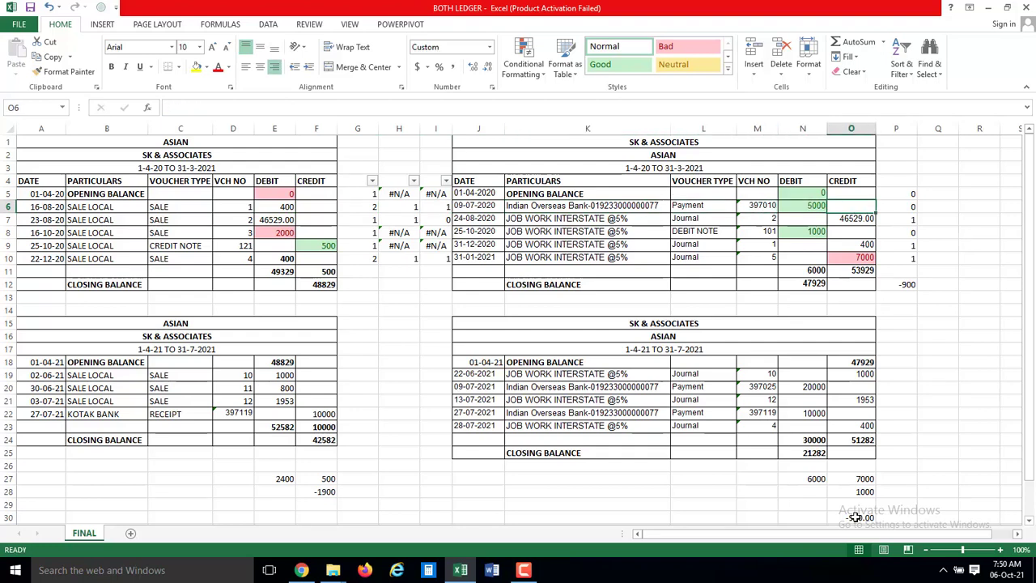
pyautogui.press('Down')
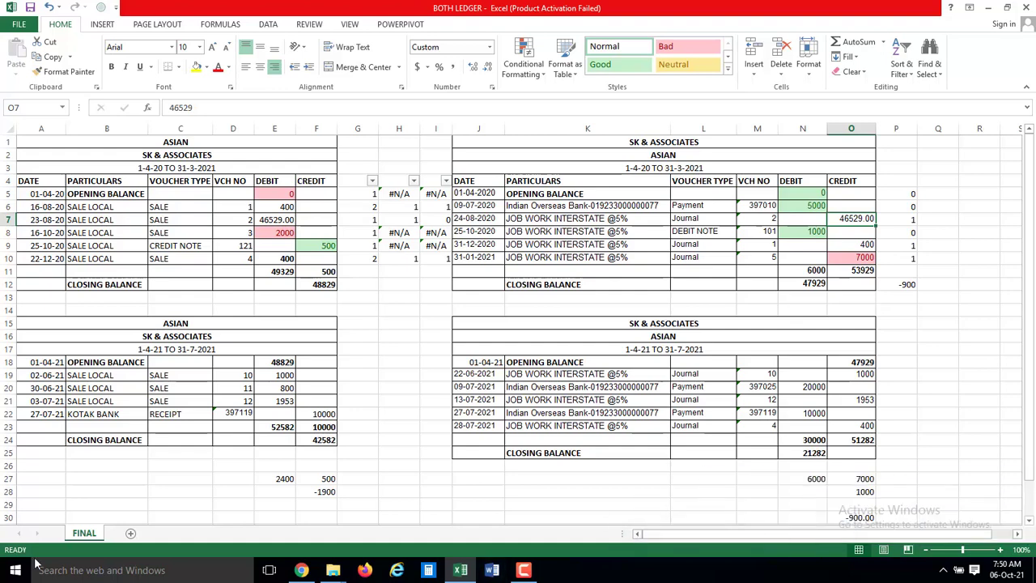
# - Copy the FINAL worksheet via Move or Copy with Create a copy ticked, producing FINAL (2)
pyautogui.rightClick(81, 536)
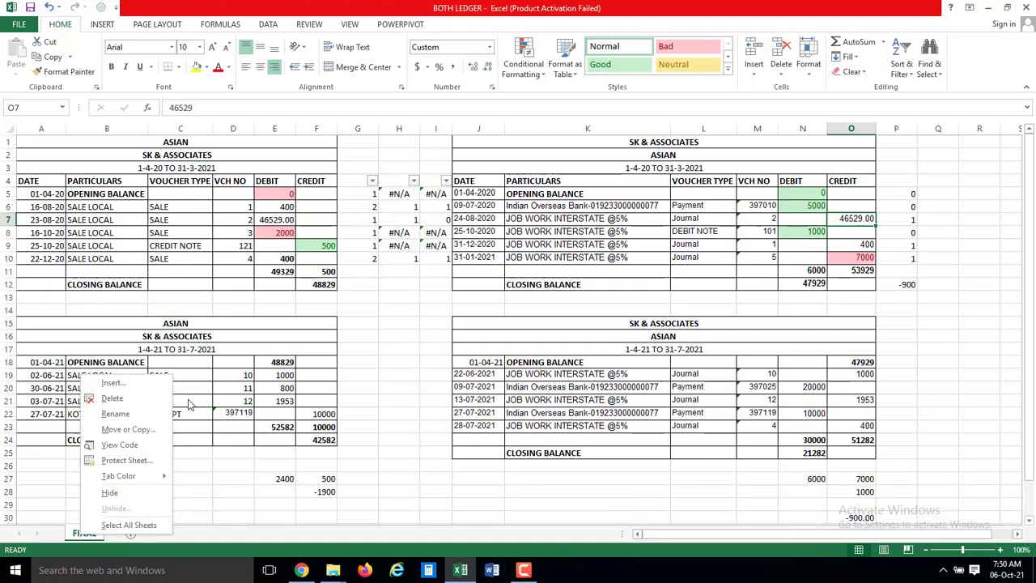
pyautogui.click(124, 429)
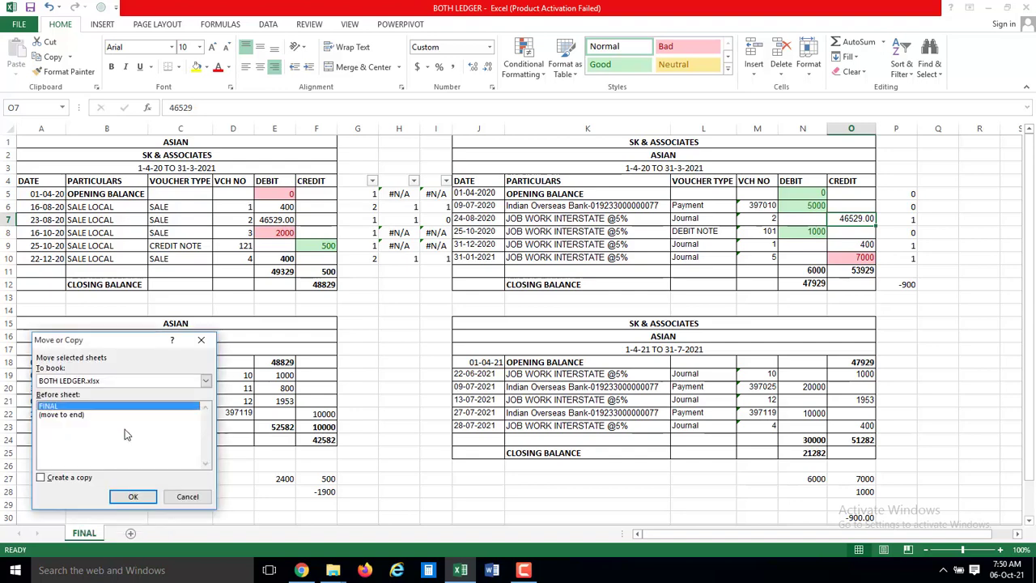
pyautogui.click(49, 479)
pyautogui.click(133, 496)
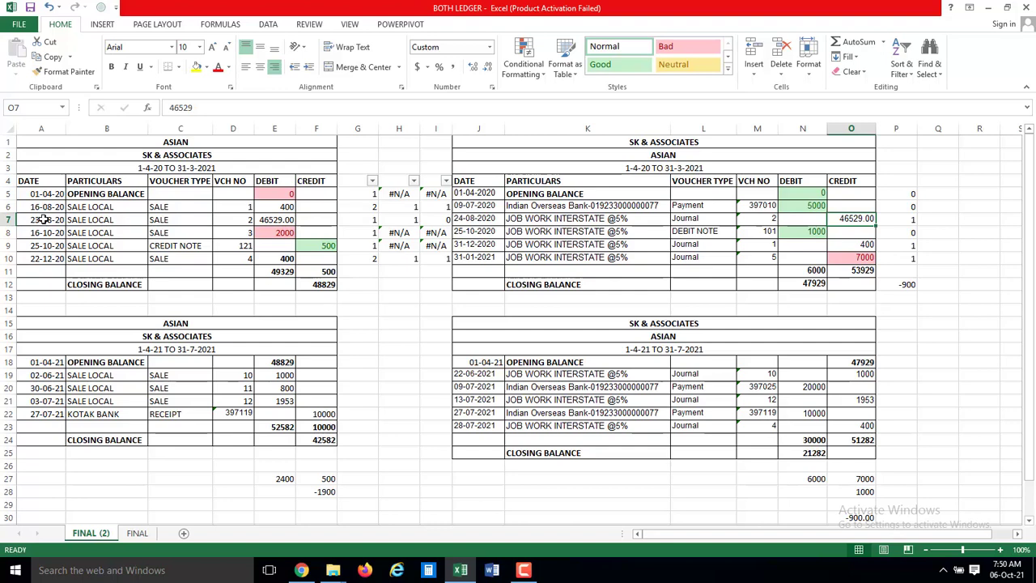
pyautogui.click(129, 212)
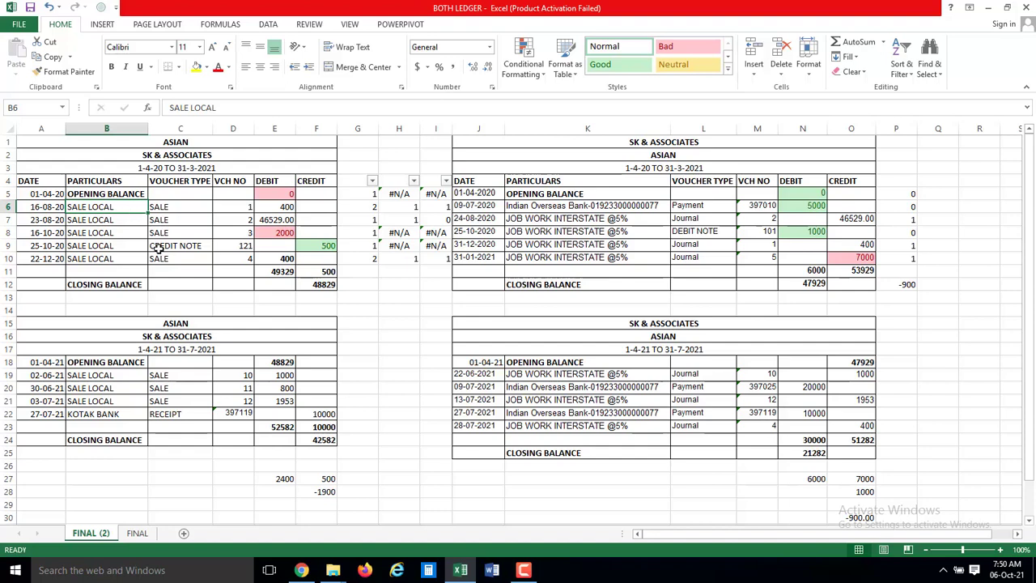
pyautogui.click(111, 216)
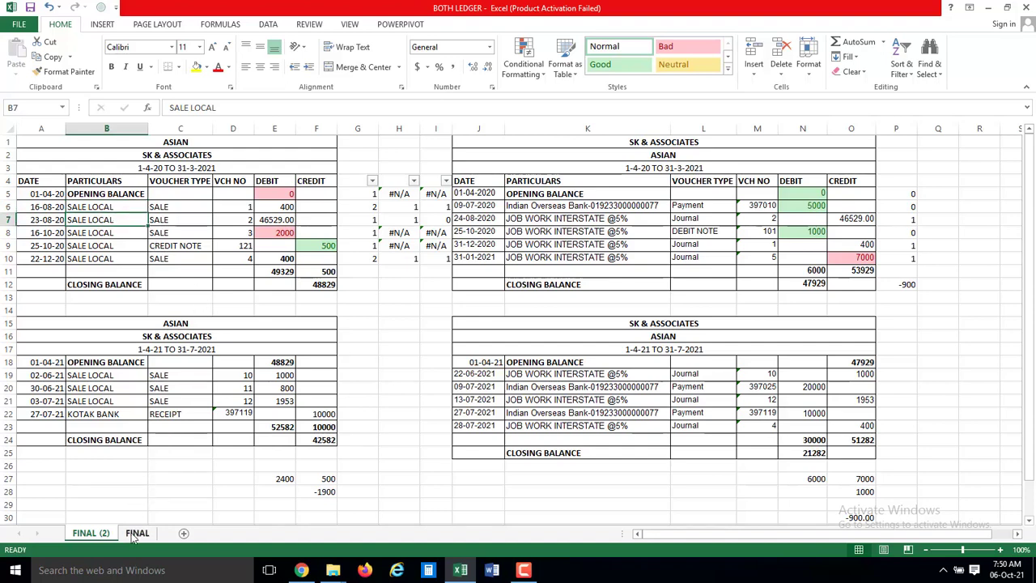
pyautogui.click(134, 332)
pyautogui.press('Up')
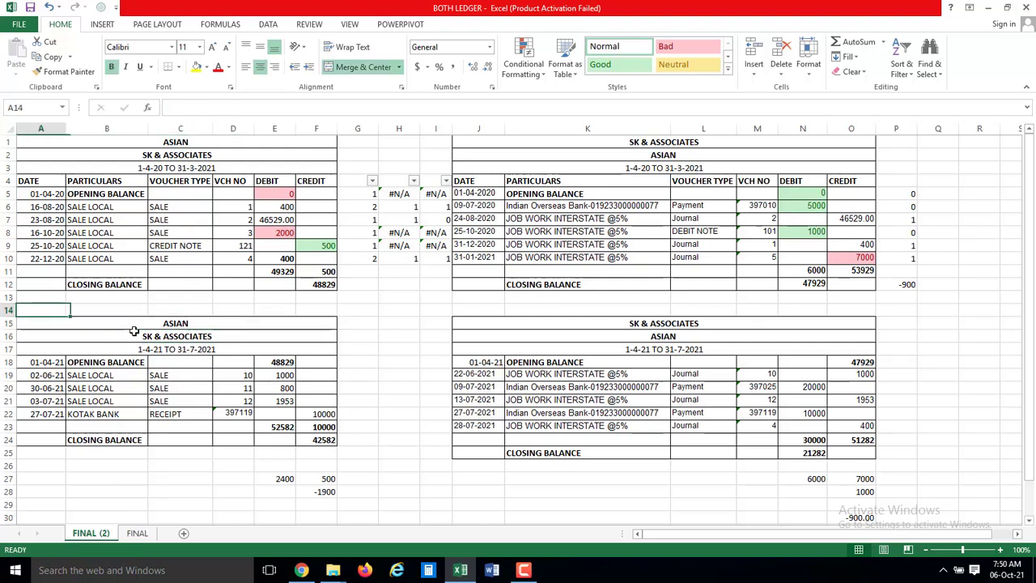
pyautogui.press('Up')
pyautogui.press('Up')
pyautogui.press('Up')
pyautogui.press('Up')
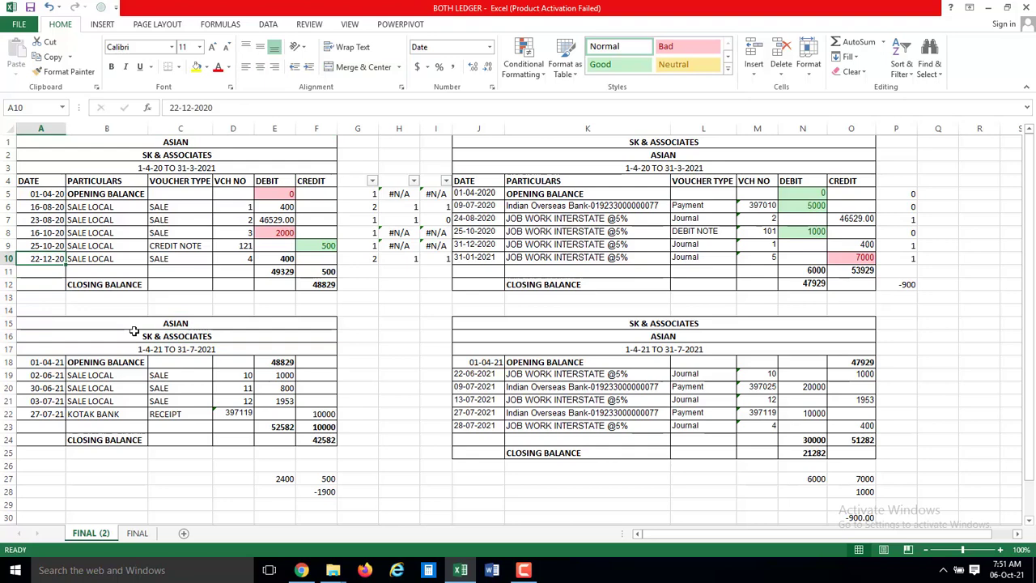
pyautogui.press('Up')
pyautogui.press('Up')
pyautogui.press('Up')
pyautogui.press('Up')
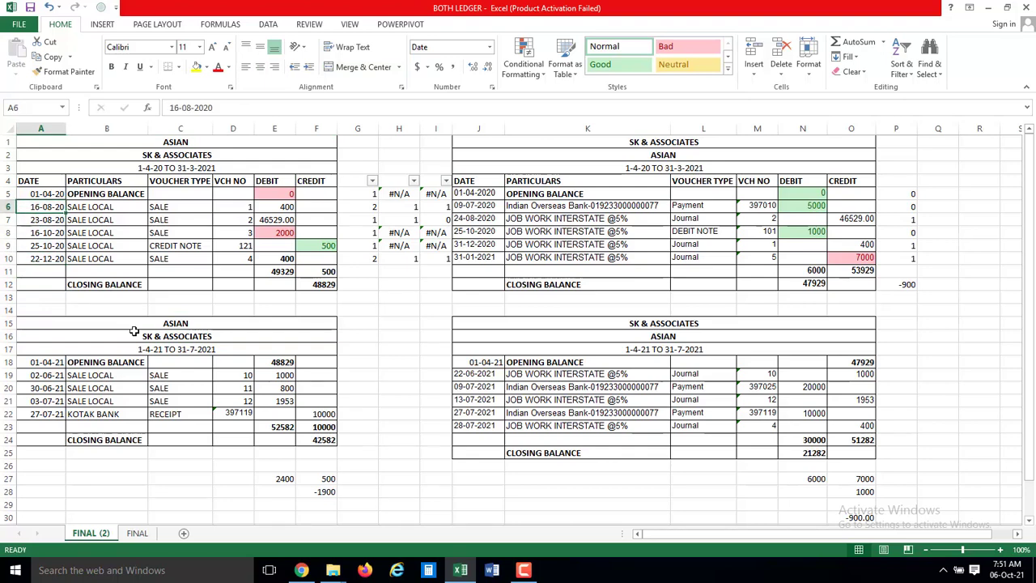
pyautogui.press('Right')
pyautogui.press('Right')
pyautogui.press('Right')
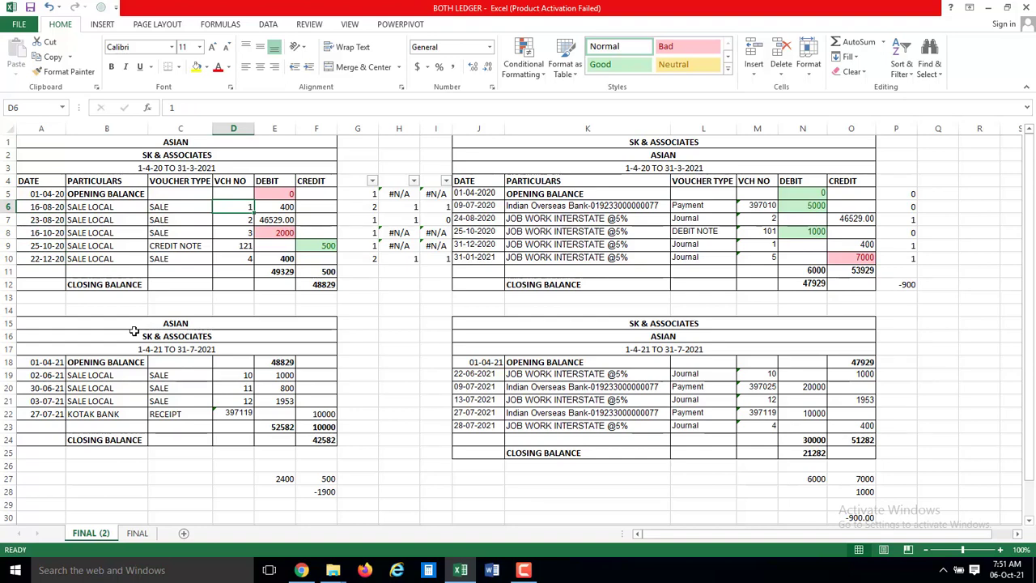
pyautogui.press('Up')
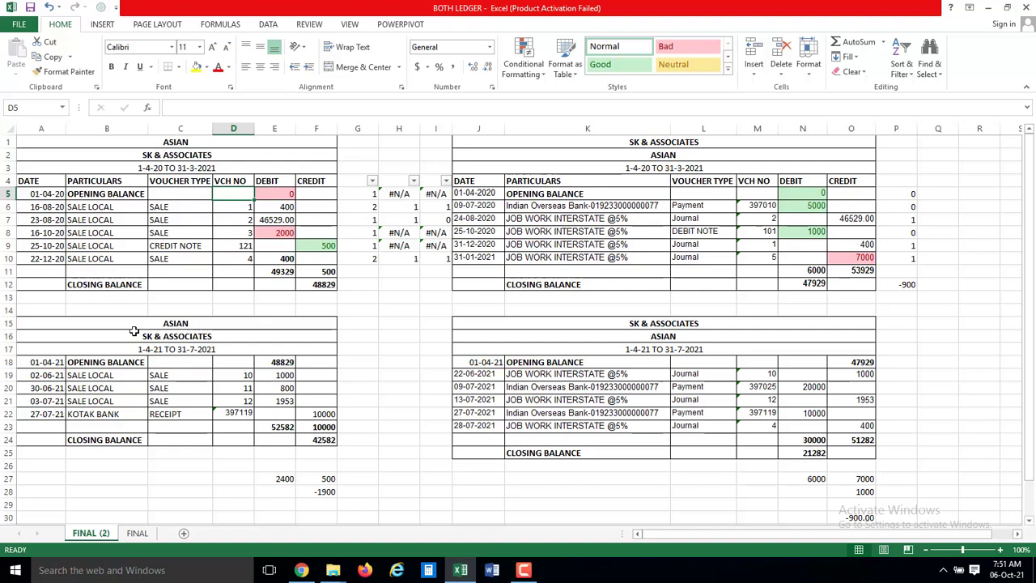
pyautogui.press('Right')
pyautogui.press('Right')
pyautogui.press('Right')
pyautogui.press('Up')
# - Clear the helper columns G4:I10
pyautogui.hotkey('shift', 'Right')
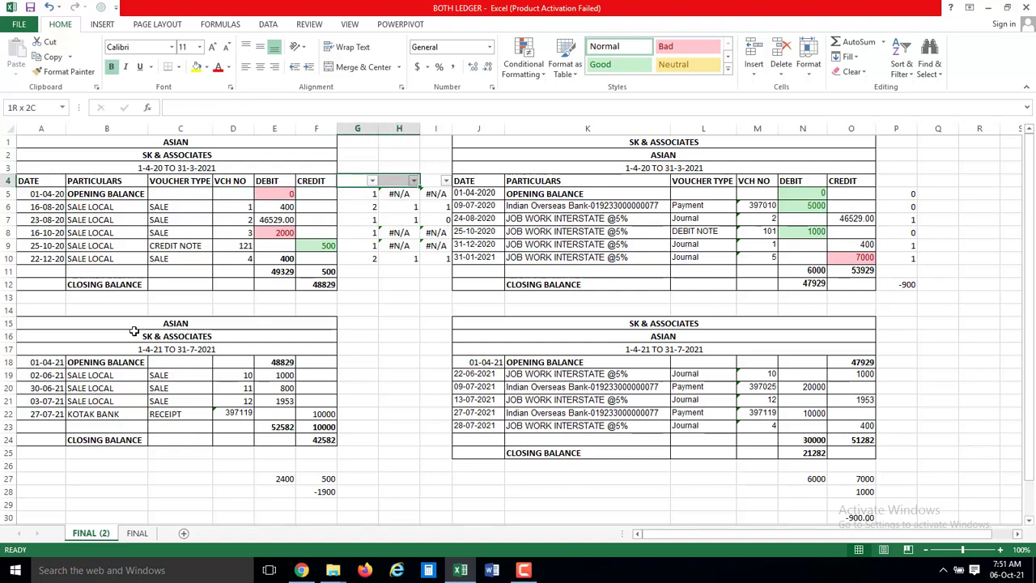
pyautogui.hotkey('shift', 'Down')
pyautogui.hotkey('shift', 'Right')
pyautogui.hotkey('shift', 'Down')
pyautogui.hotkey('shift', 'Down')
pyautogui.hotkey('shift', 'Down')
pyautogui.hotkey('shift', 'Down')
pyautogui.hotkey('shift', 'Down')
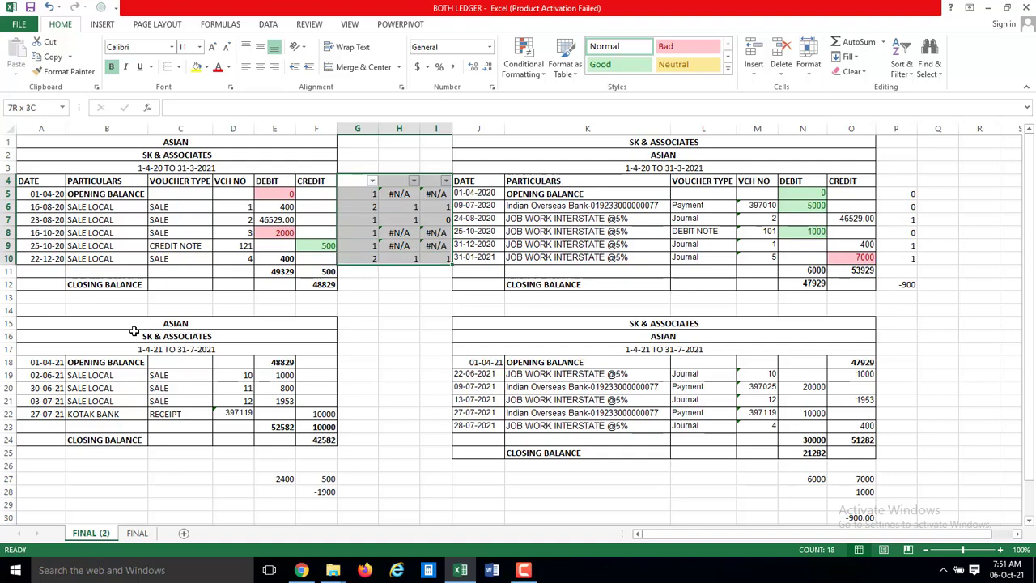
pyautogui.press('Delete')
# - Clear the check values and -900 from column P
pyautogui.press('Right')
pyautogui.press('Right')
pyautogui.press('Right')
pyautogui.press('Right')
pyautogui.press('Right')
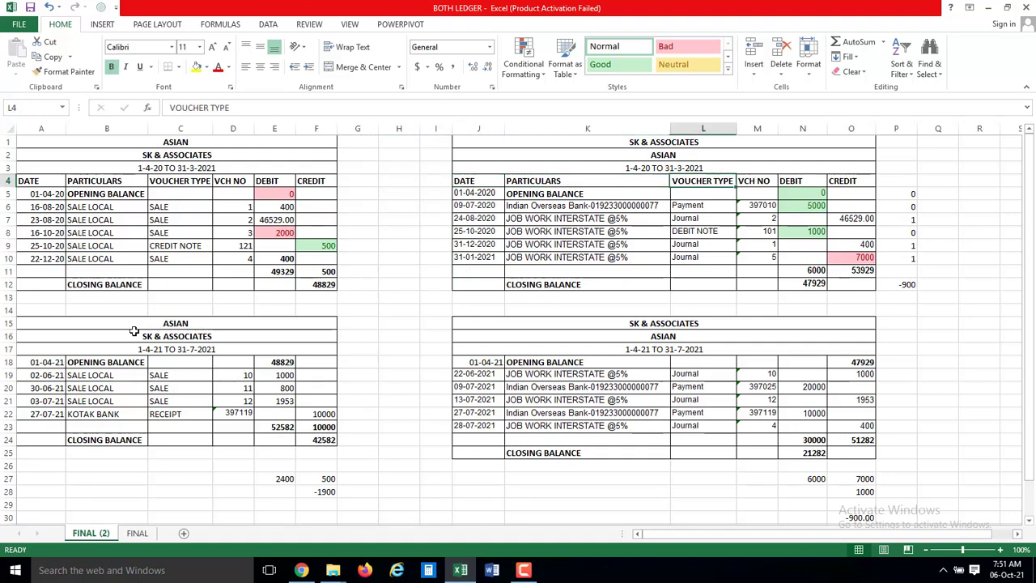
pyautogui.press('Right')
pyautogui.press('Right')
pyautogui.press('Right')
pyautogui.press('Down')
pyautogui.hotkey('shift', 'Down')
pyautogui.hotkey('shift', 'Down')
pyautogui.hotkey('shift', 'Down')
pyautogui.hotkey('shift', 'Down')
pyautogui.hotkey('shift', 'Down')
pyautogui.hotkey('shift', 'Down')
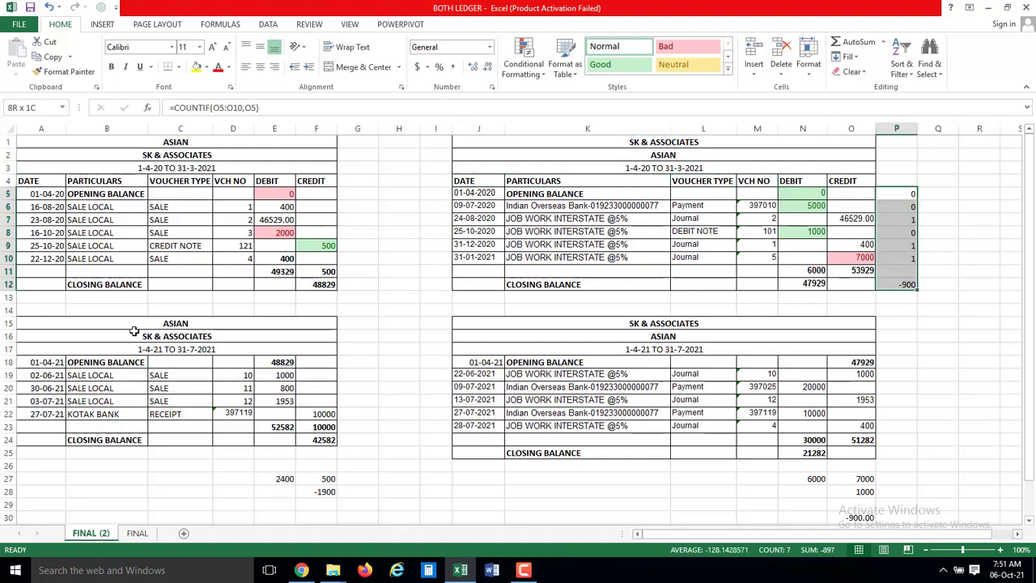
pyautogui.press('Delete')
# - Delete entire rows 14–35 holding the second-period ledgers
pyautogui.press('Left')
pyautogui.press('Left')
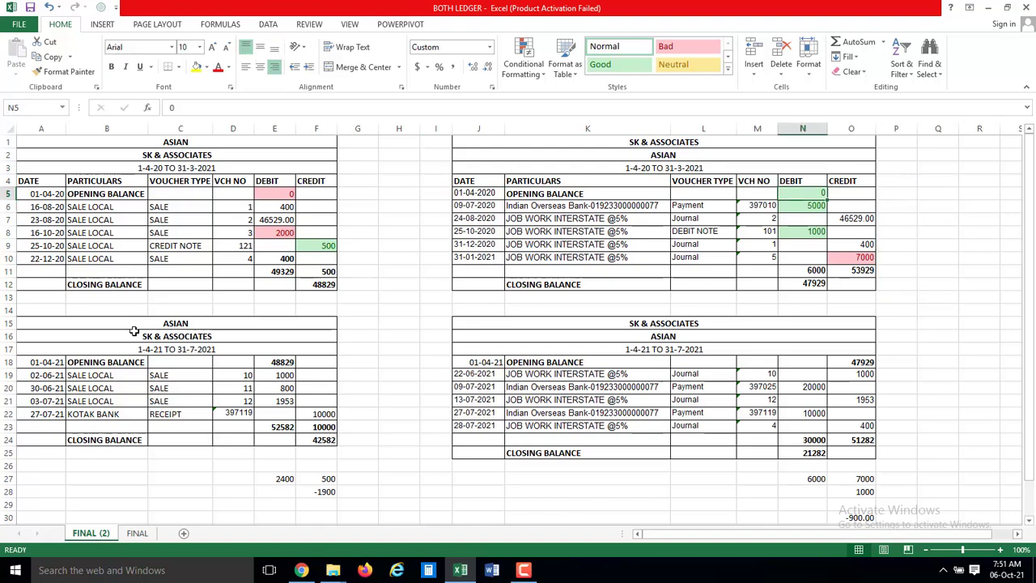
pyautogui.press('Down')
pyautogui.press('Down')
pyautogui.press('Down')
pyautogui.press('Down')
pyautogui.press('Down')
pyautogui.press('Down')
pyautogui.press('Down')
pyautogui.press('Down')
pyautogui.hotkey('shift', 'Left')
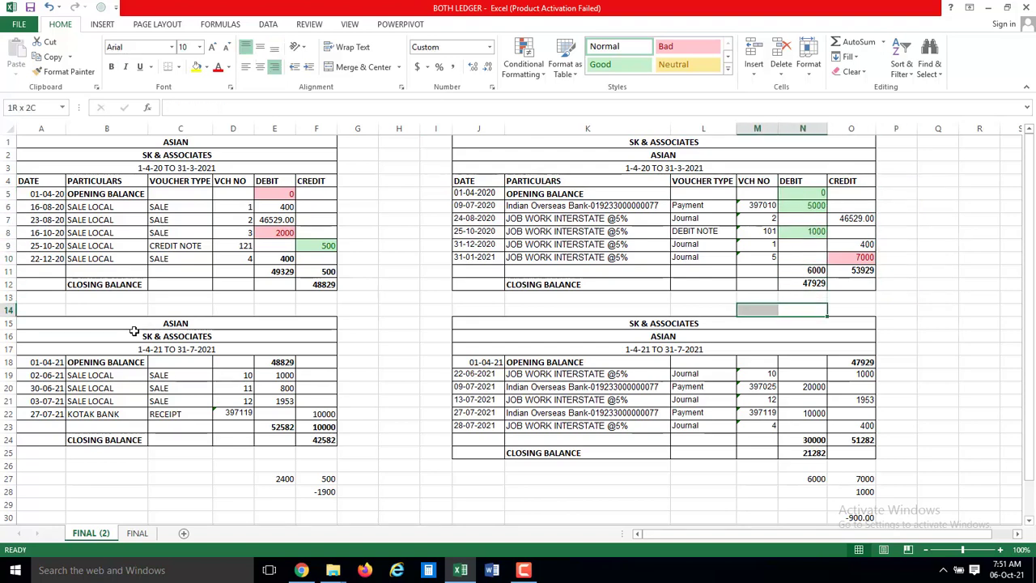
pyautogui.hotkey('shift', 'Left')
pyautogui.hotkey('shift', 'Left')
pyautogui.hotkey('shift', 'Left')
pyautogui.hotkey('shift', 'Left')
pyautogui.hotkey('shift', 'Left')
pyautogui.hotkey('shift', 'Left')
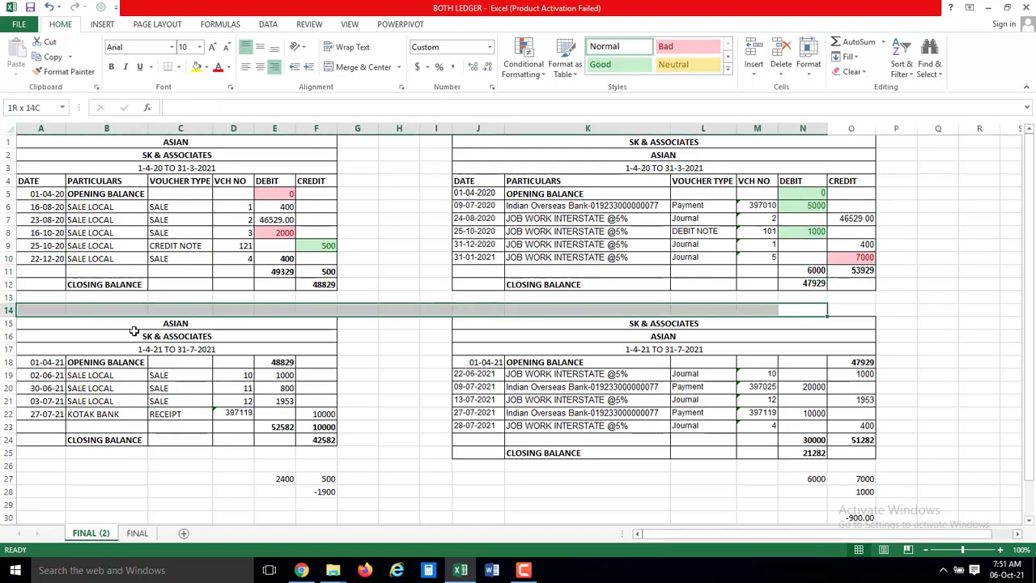
pyautogui.hotkey('shift', 'Down')
pyautogui.hotkey('shift', 'Down')
pyautogui.hotkey('shift', 'Down')
pyautogui.hotkey('shift', 'Down')
pyautogui.hotkey('shift', 'Down')
pyautogui.hotkey('shift', 'Down')
pyautogui.hotkey('shift', 'Down')
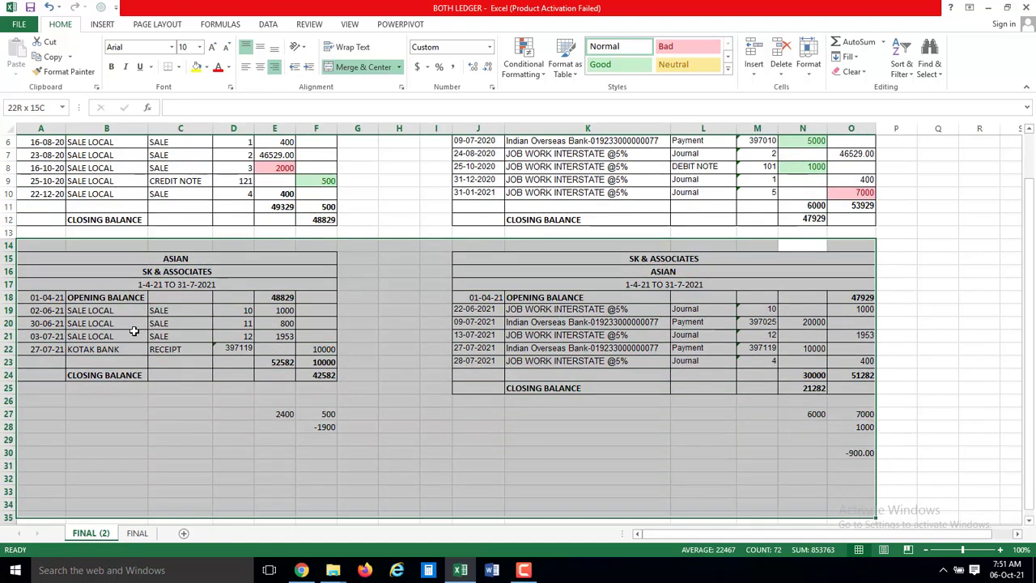
pyautogui.hotkey('shift', 'Down')
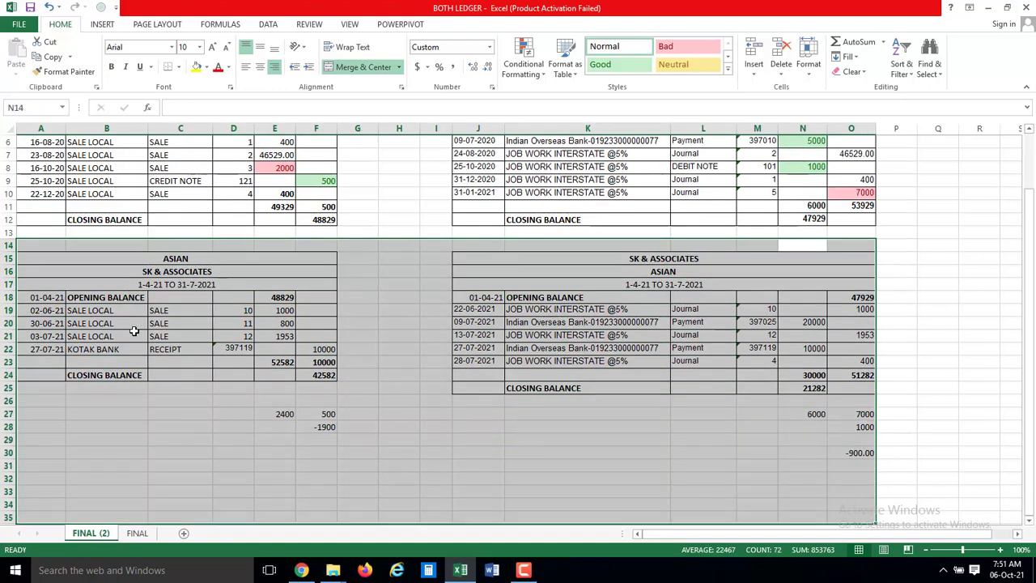
pyautogui.hotkey('ctrl', '-')
pyautogui.press('Down')
pyautogui.press('Down')
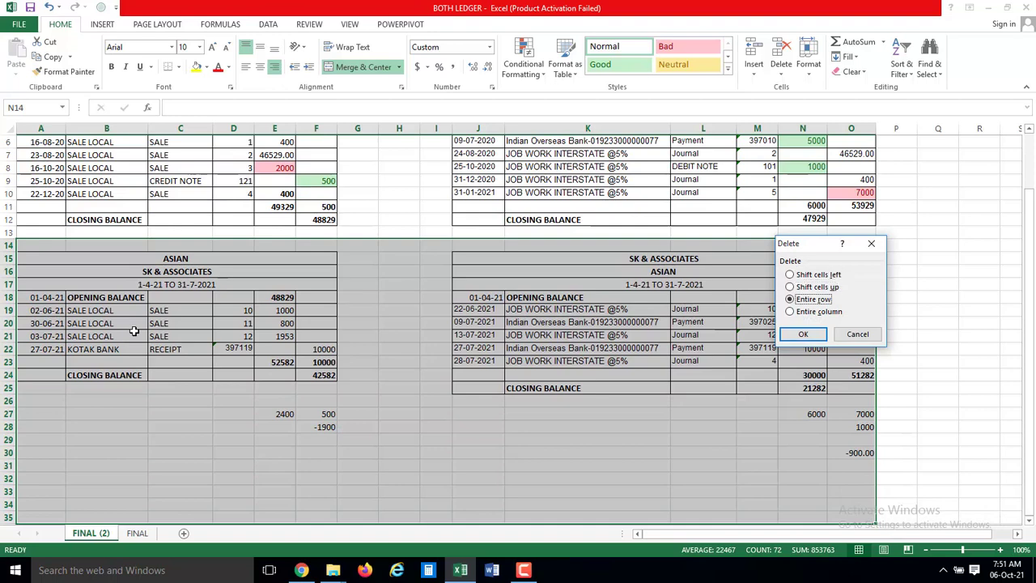
pyautogui.press('Return')
# - Return to the first ledger's CREDIT header at the top of the sheet
pyautogui.press('Up')
pyautogui.press('Up')
pyautogui.press('Up')
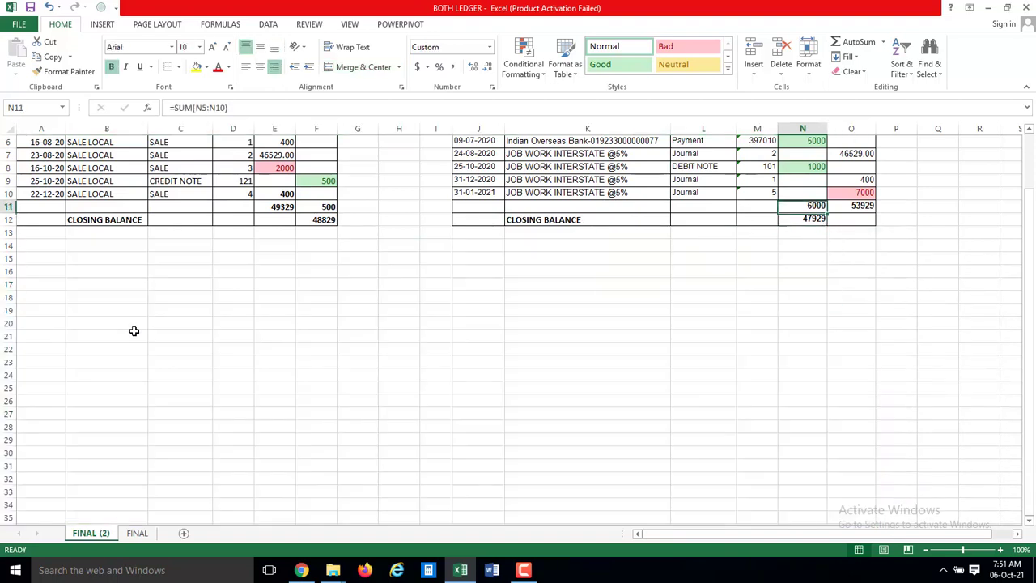
pyautogui.press('Up')
pyautogui.press('Up')
pyautogui.press('Up')
pyautogui.press('Up')
pyautogui.press('Up')
pyautogui.press('Up')
pyautogui.press('Left')
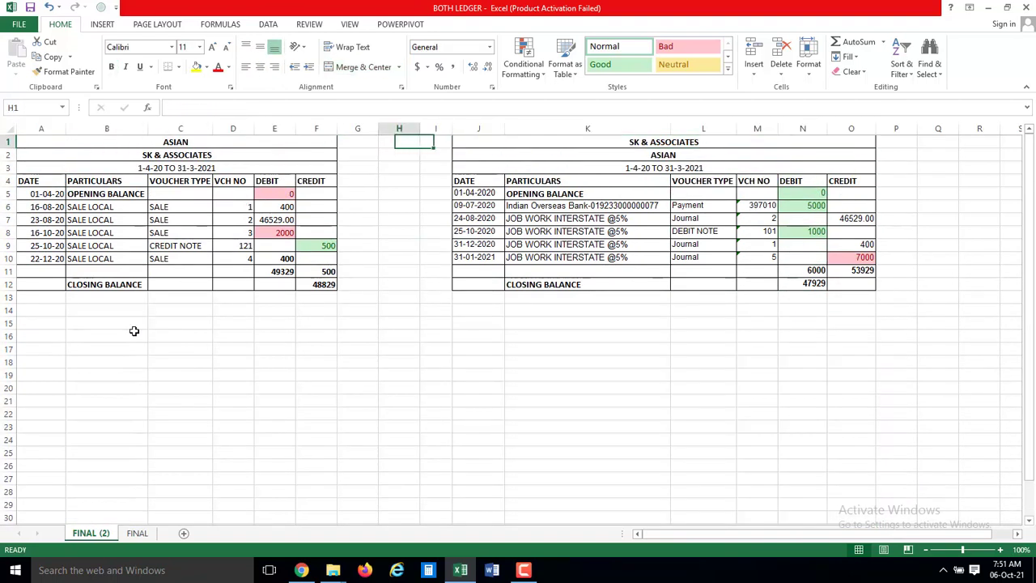
pyautogui.press('Left')
pyautogui.press('Left')
pyautogui.press('Left')
pyautogui.press('Down')
pyautogui.press('Down')
pyautogui.press('Down')
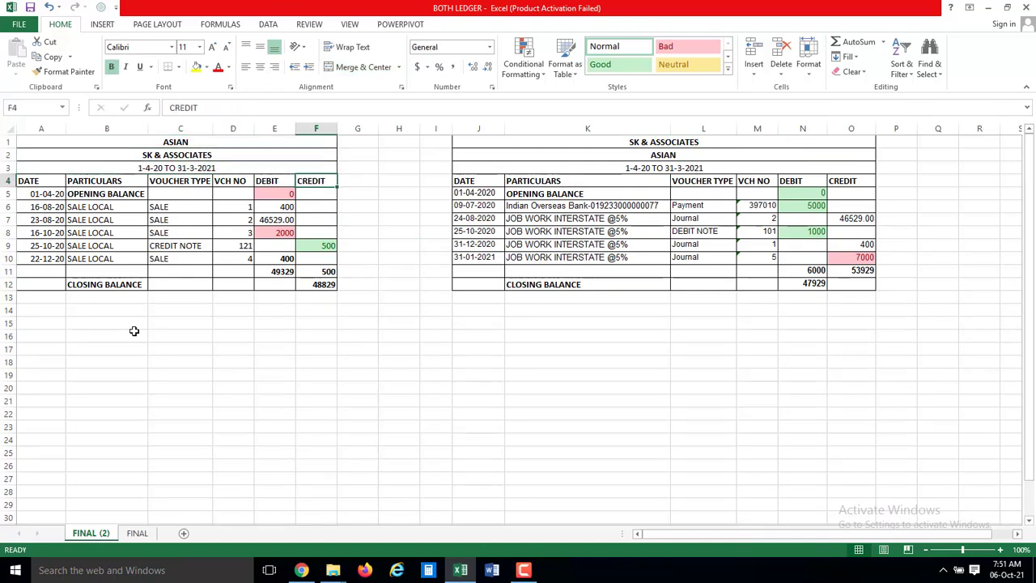
# - Review the first ledger's DATE, DEBIT and CREDIT headers on FINAL (2)
pyautogui.click(28, 182)
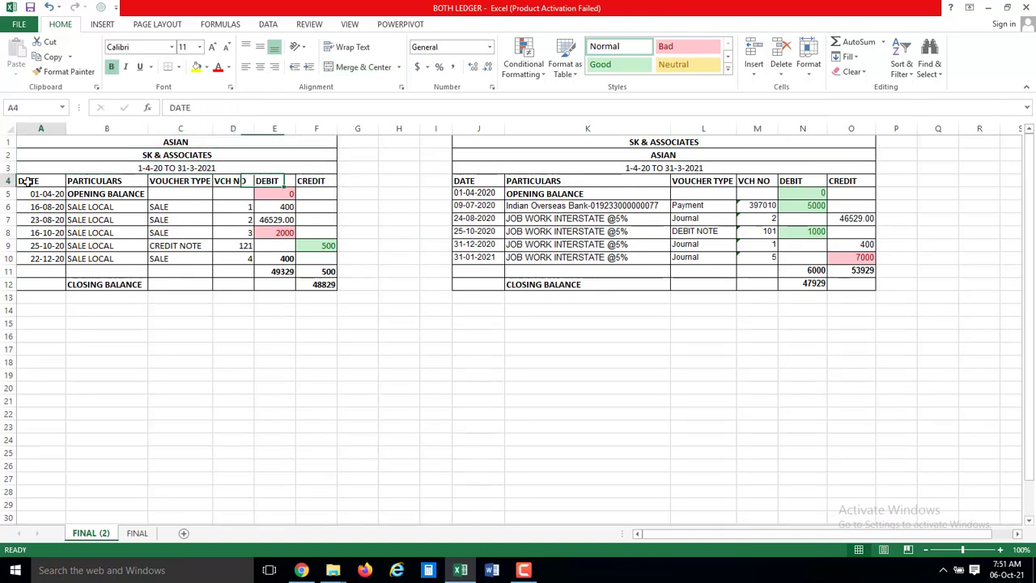
pyautogui.press('Right')
pyautogui.press('Right')
pyautogui.press('Right')
pyautogui.press('Right')
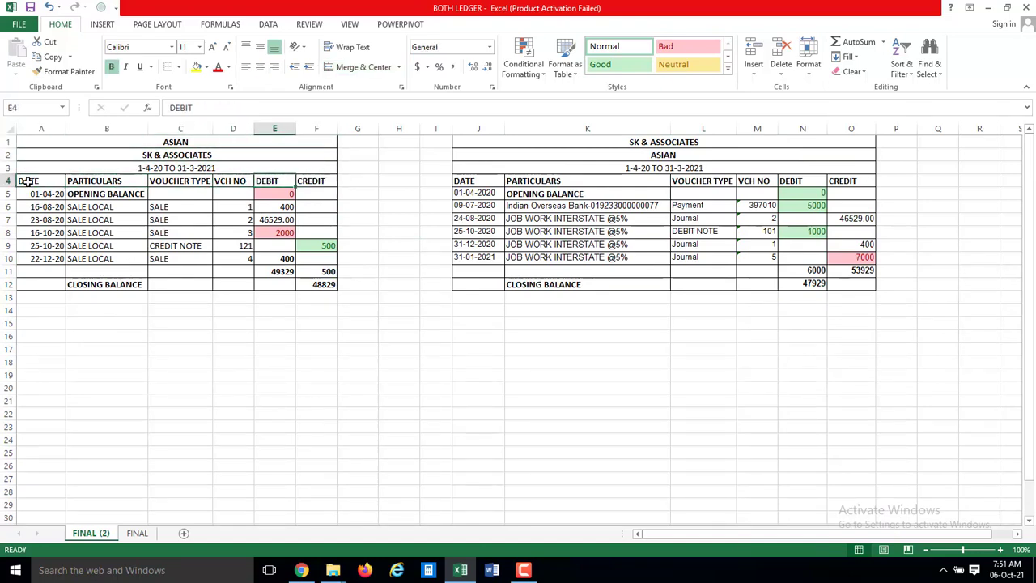
pyautogui.press('Right')
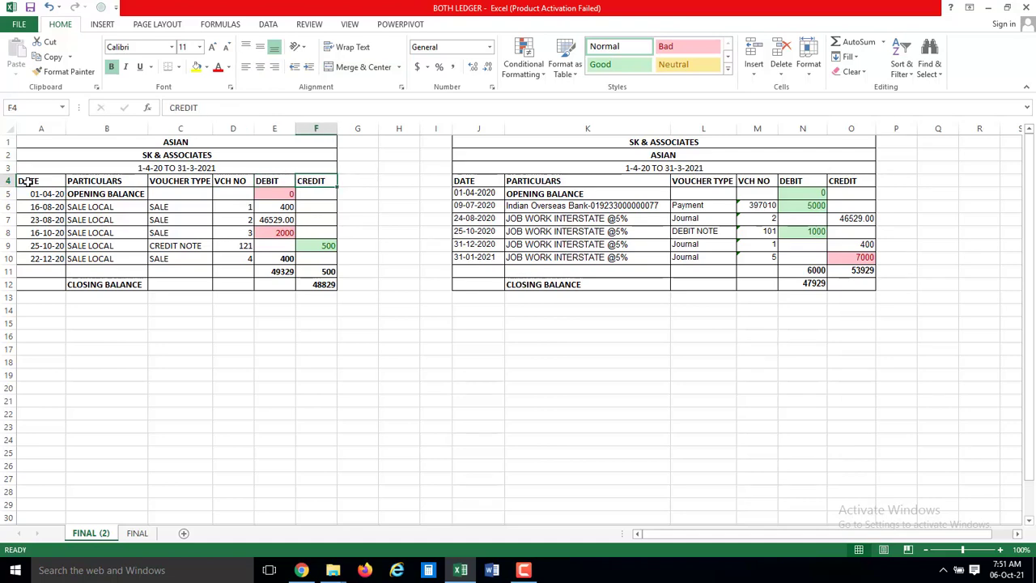
pyautogui.press('Left')
pyautogui.press('Left')
pyautogui.press('Left')
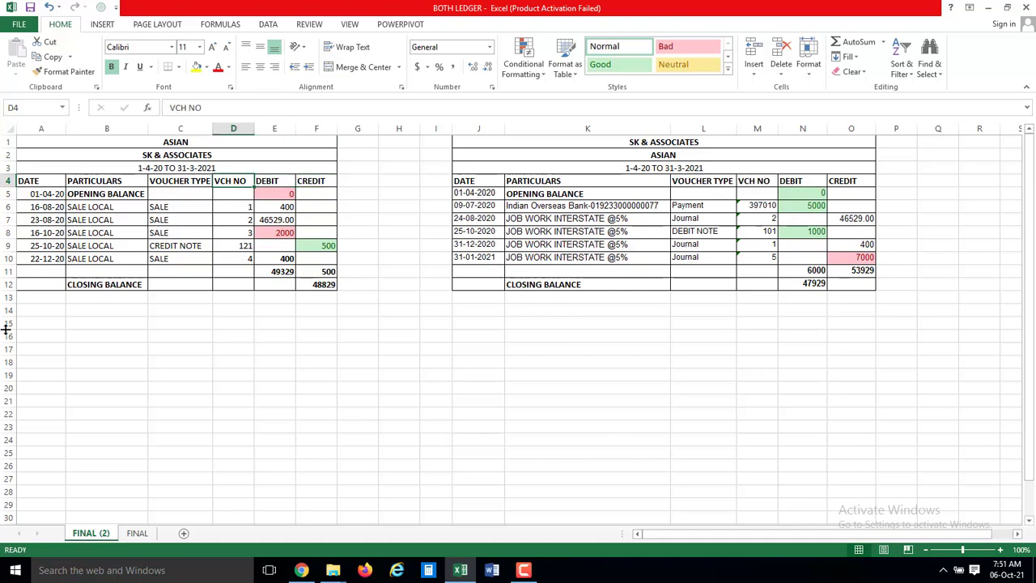
pyautogui.click(136, 535)
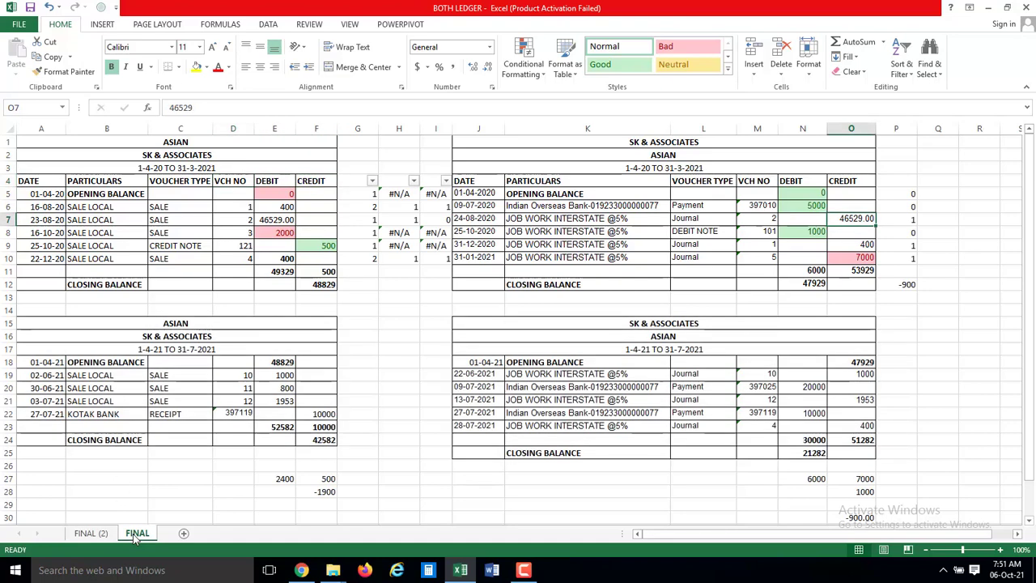
pyautogui.click(240, 260)
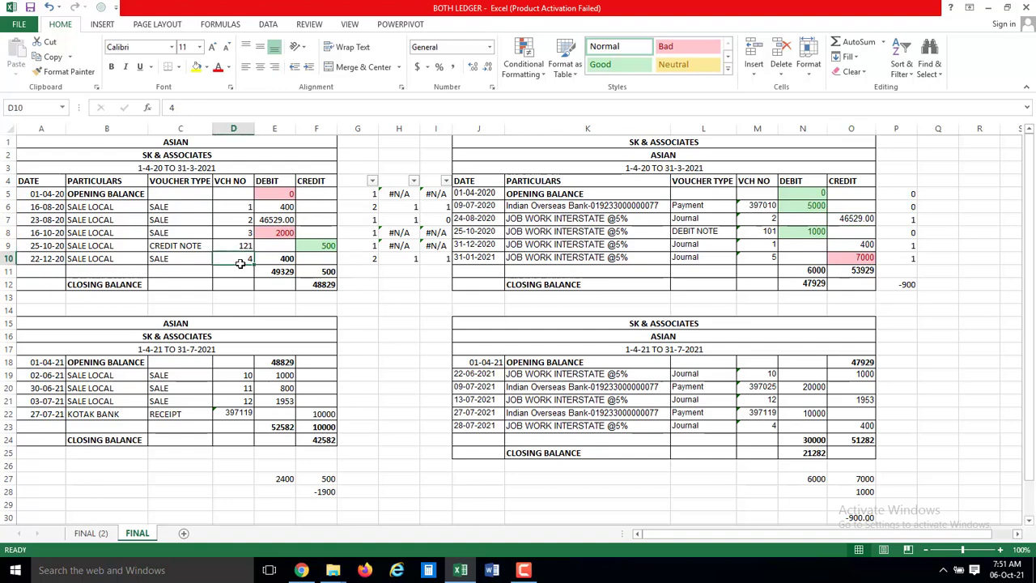
pyautogui.press('Right')
pyautogui.press('Up')
pyautogui.press('Up')
pyautogui.press('Up')
pyautogui.press('Up')
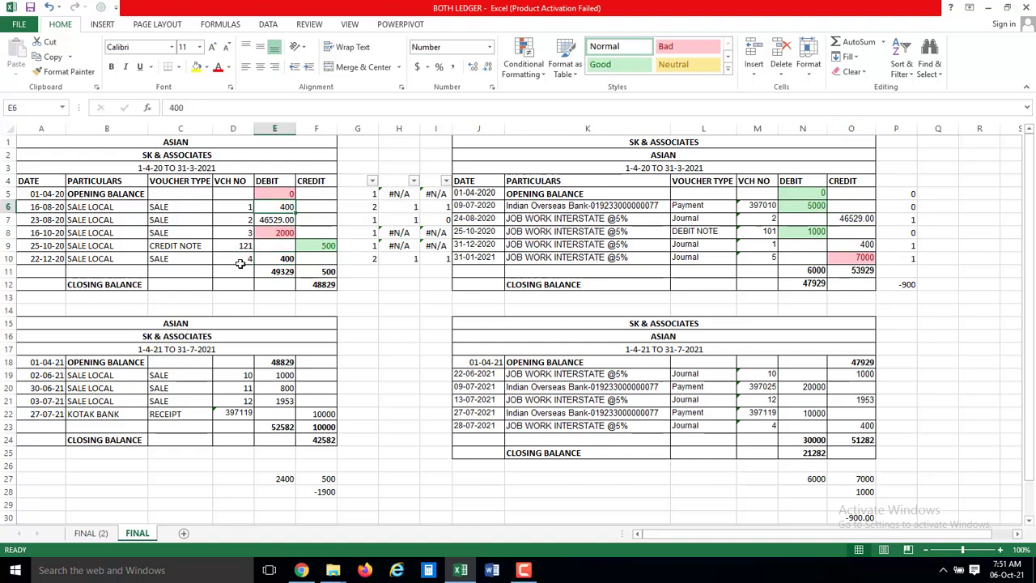
pyautogui.press('Down')
pyautogui.press('Down')
pyautogui.press('Down')
pyautogui.press('Down')
pyautogui.press('Right')
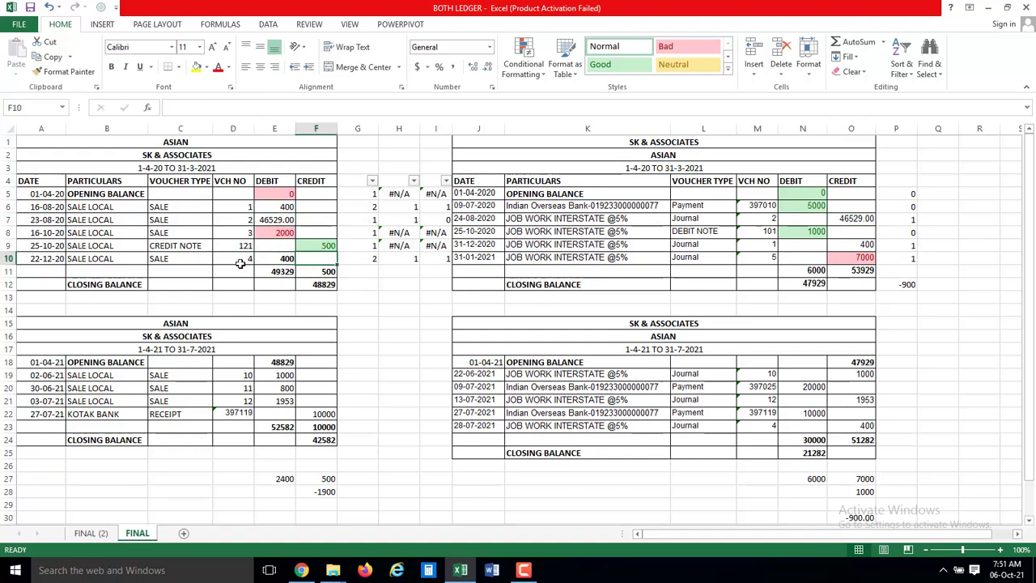
pyautogui.press('Right')
pyautogui.press('Right')
pyautogui.press('Right')
pyautogui.press('Right')
pyautogui.press('Right')
pyautogui.press('Up')
pyautogui.press('Right')
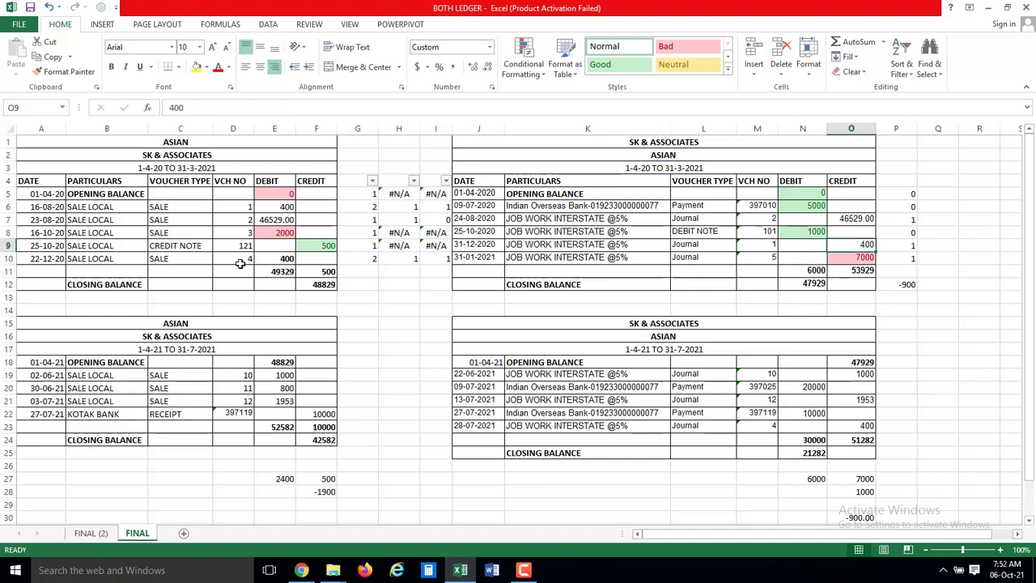
pyautogui.press('Left')
pyautogui.press('Left')
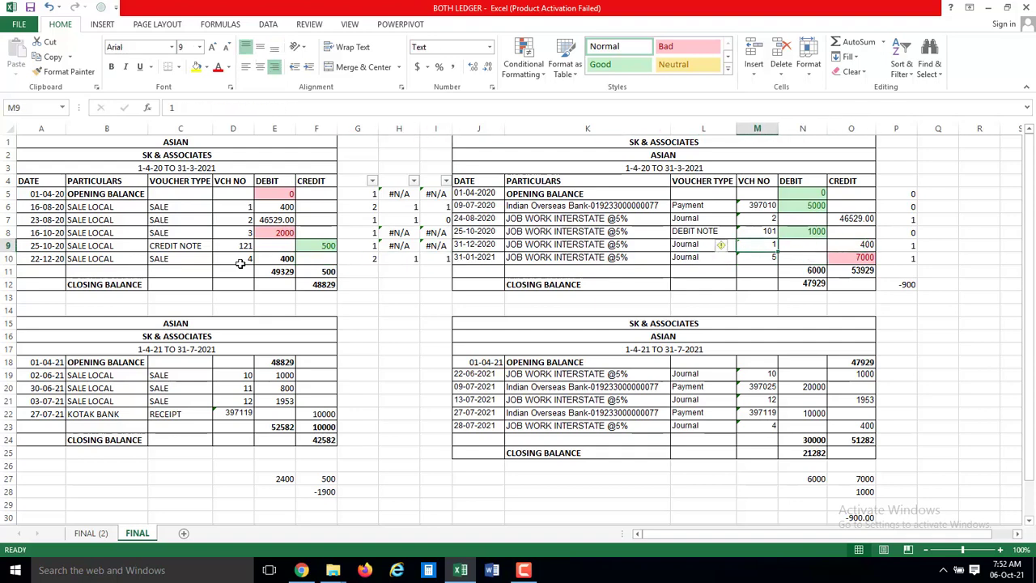
pyautogui.press('Left')
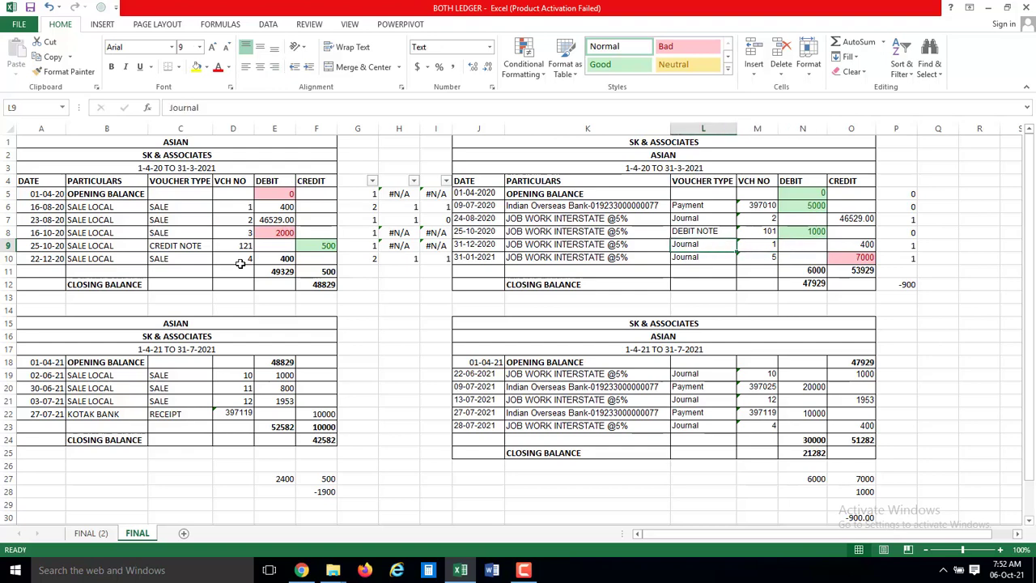
pyautogui.press('Left')
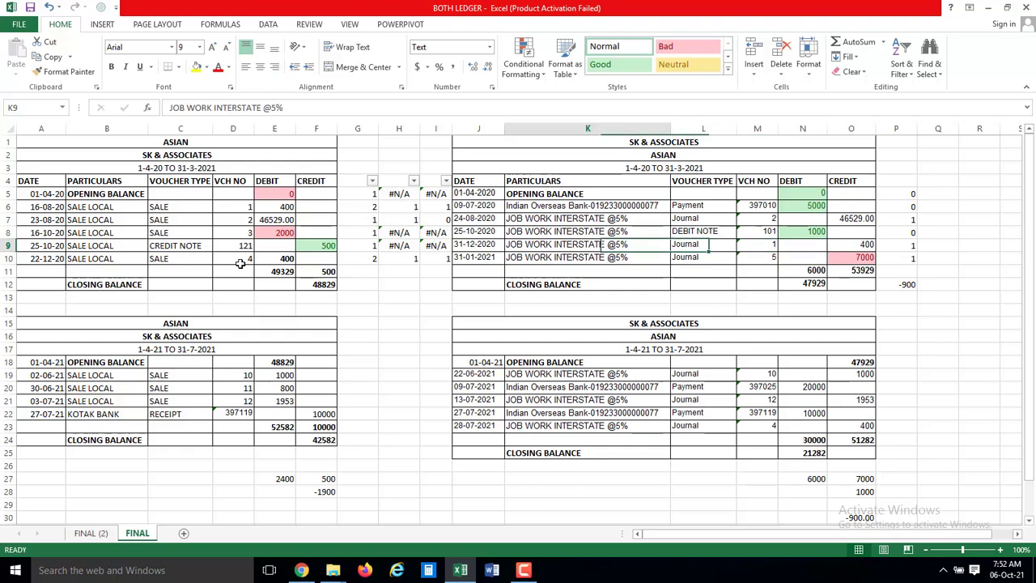
pyautogui.press('Left')
pyautogui.press('Left')
pyautogui.press('Left')
pyautogui.press('Up')
pyautogui.press('Up')
pyautogui.press('Up')
pyautogui.press('Up')
pyautogui.press('Down')
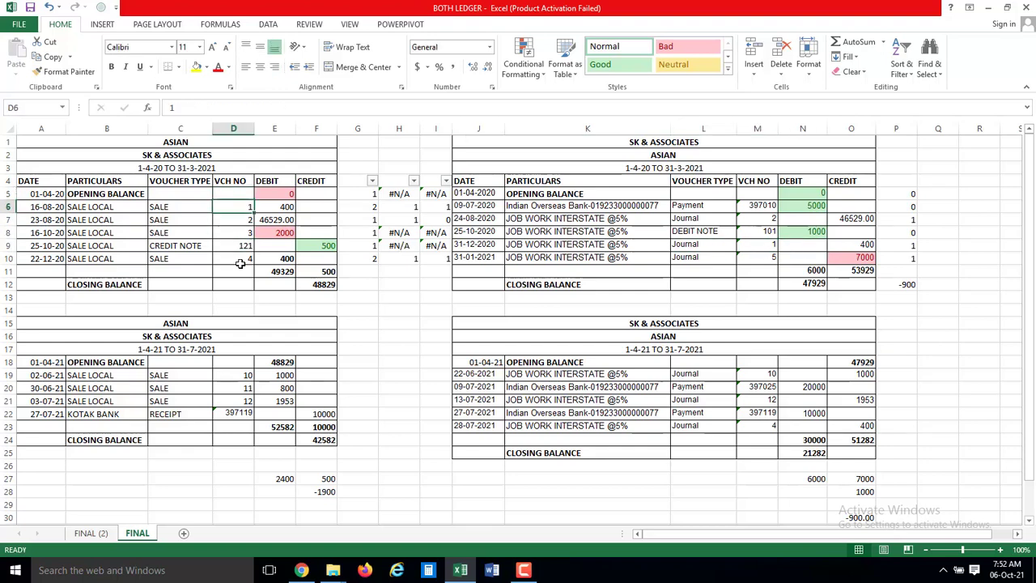
pyautogui.press('Right')
pyautogui.press('Right')
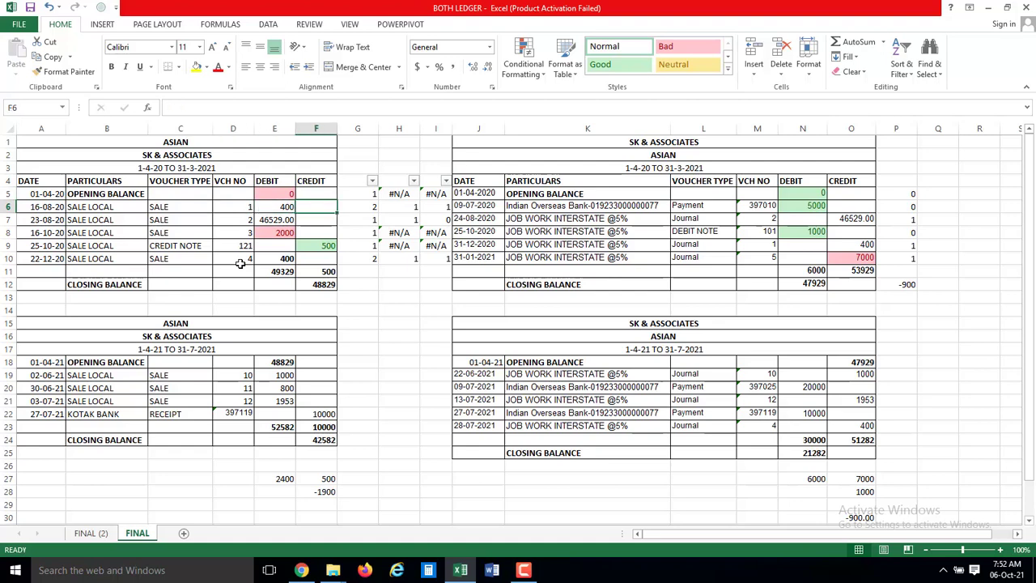
pyautogui.press('Right')
pyautogui.press('Down')
pyautogui.press('Left')
pyautogui.press('Down')
pyautogui.press('Down')
pyautogui.press('Down')
pyautogui.press('Left')
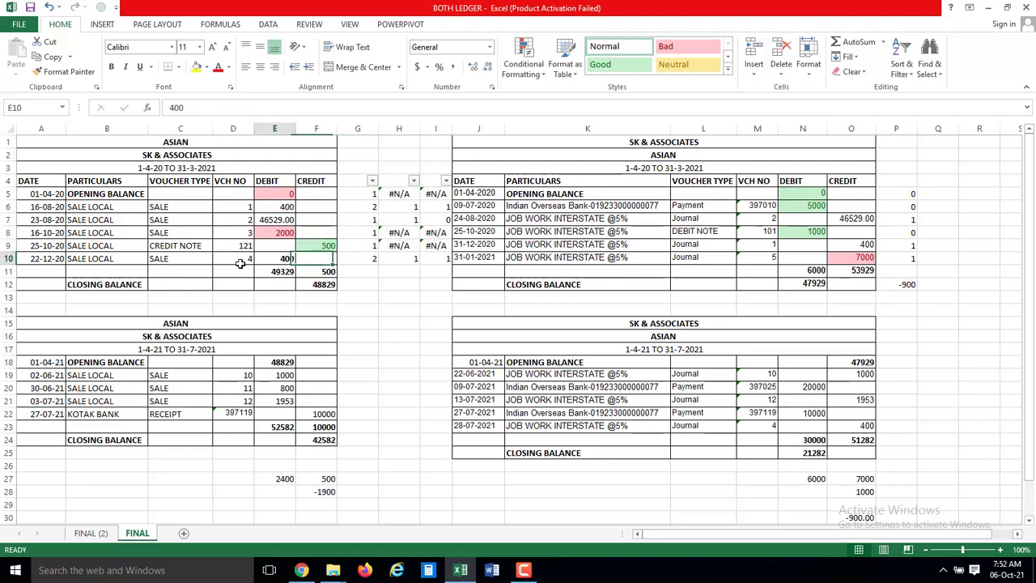
pyautogui.press('Left')
pyautogui.press('Right')
pyautogui.press('Left')
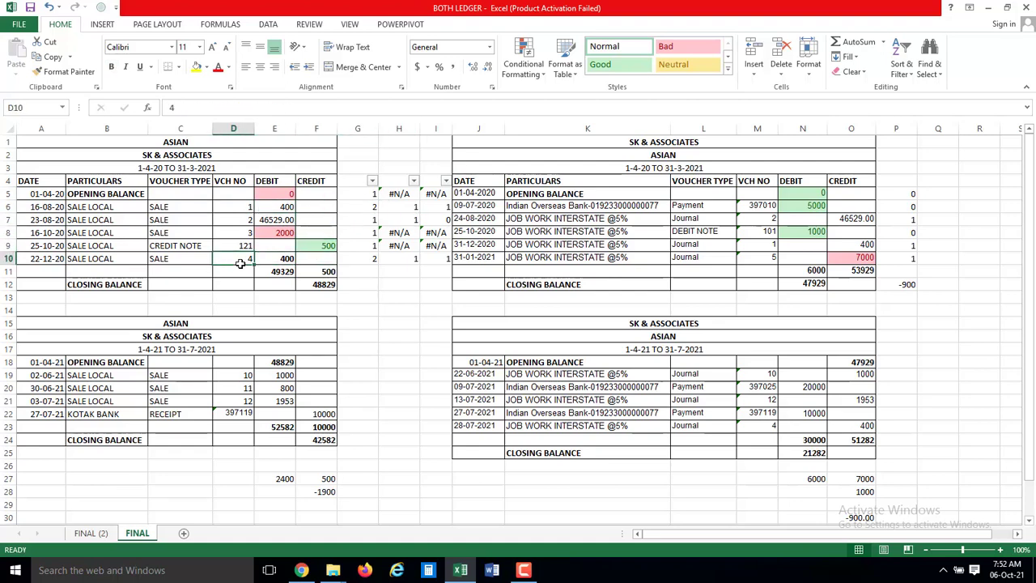
pyautogui.press('Right')
pyautogui.press('Left')
pyautogui.press('Up')
pyautogui.press('Up')
pyautogui.press('Up')
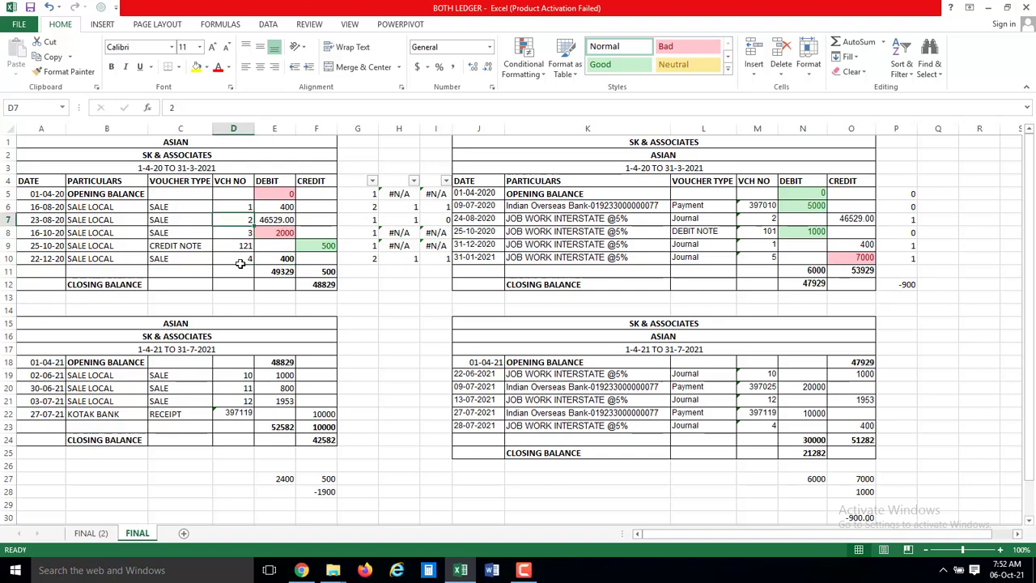
pyautogui.press('Up')
pyautogui.press('Down')
pyautogui.press('Down')
pyautogui.press('Down')
pyautogui.press('Up')
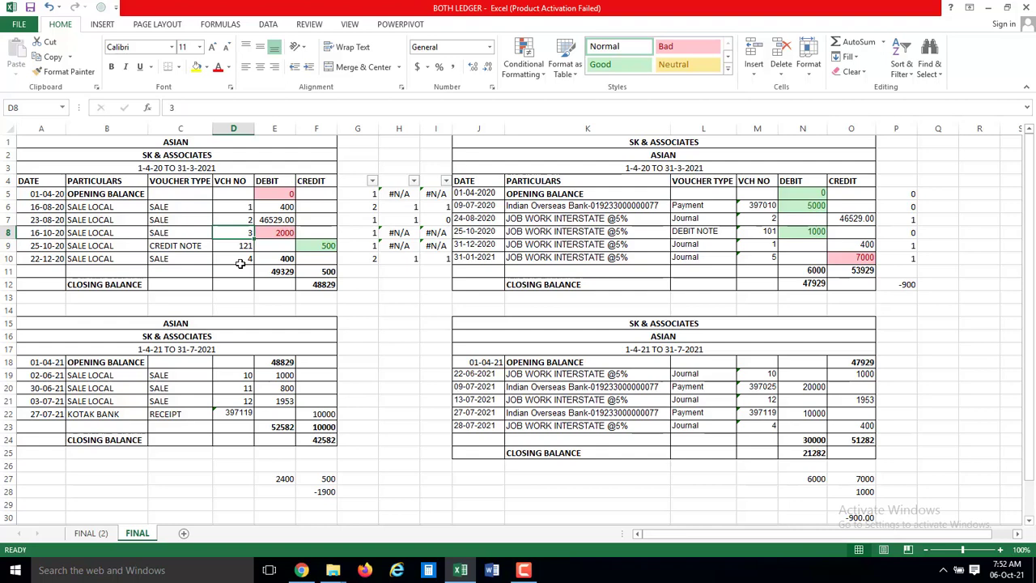
pyautogui.press('Down')
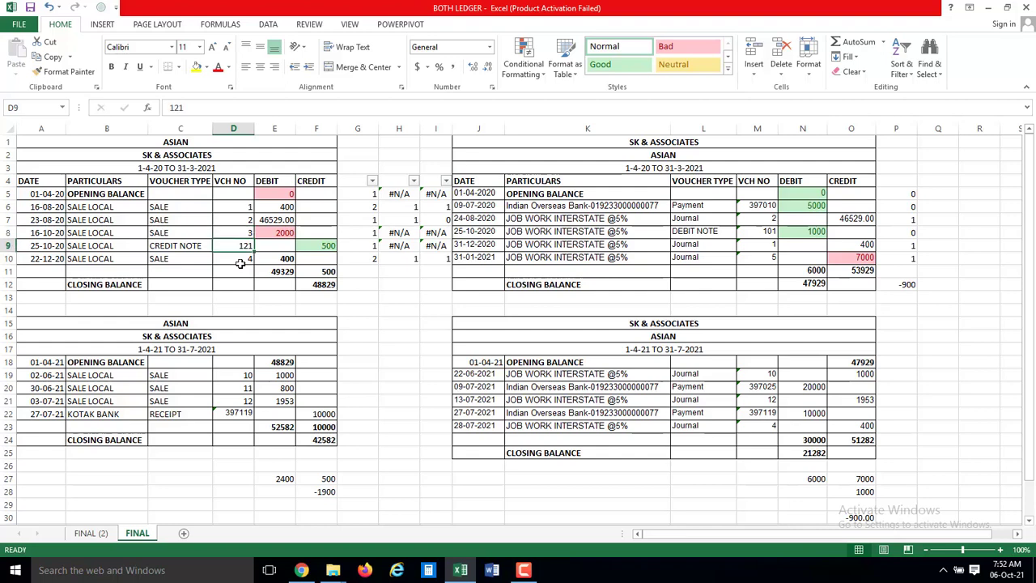
pyautogui.press('Up')
pyautogui.press('Up')
pyautogui.press('Up')
pyautogui.press('Right')
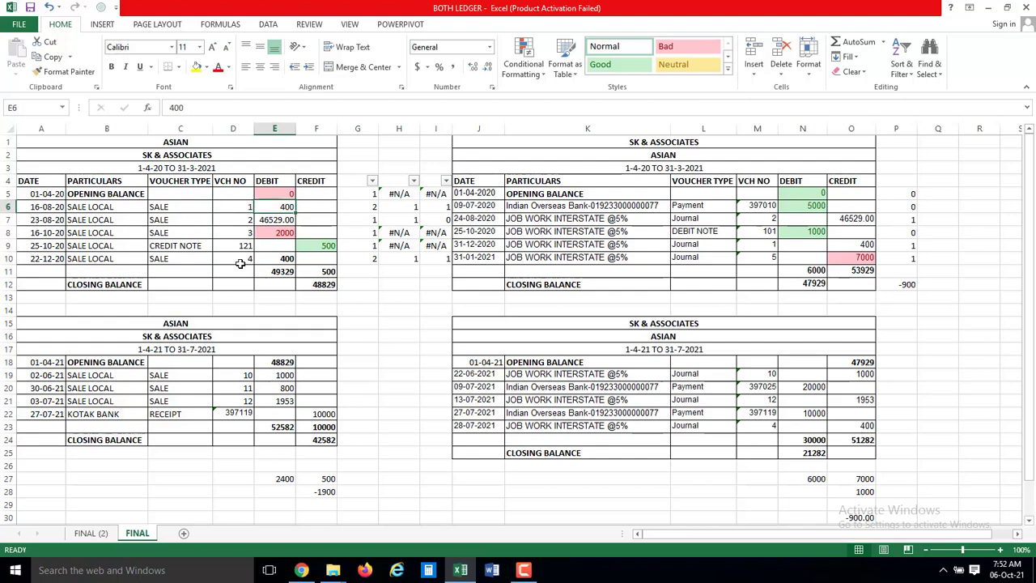
pyautogui.press('Right')
pyautogui.press('Right')
pyautogui.press('Right')
pyautogui.press('Right')
pyautogui.press('Right')
pyautogui.press('Right')
pyautogui.press('Right')
pyautogui.press('Right')
pyautogui.press('Right')
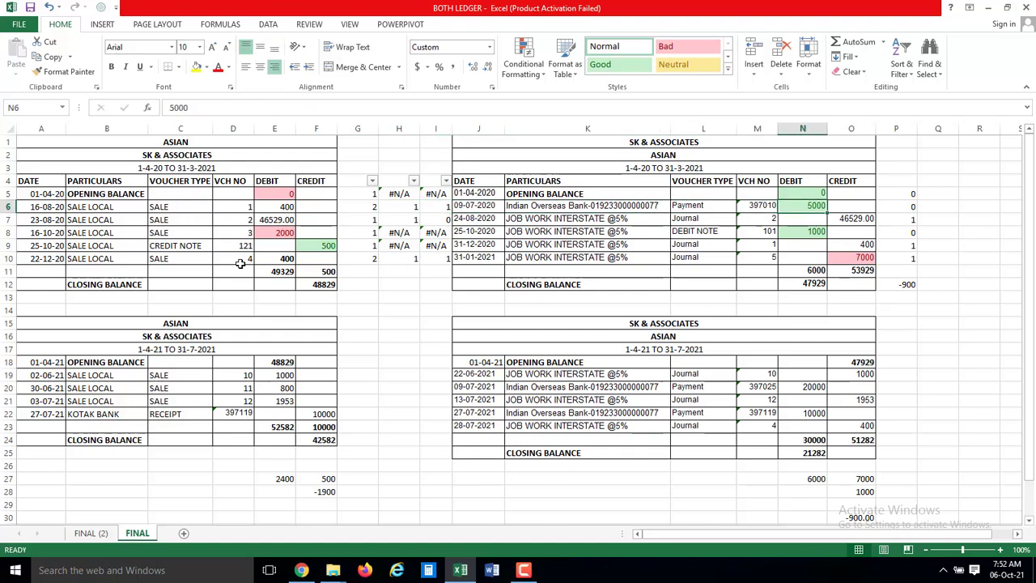
pyautogui.press('Down')
pyautogui.press('Down')
pyautogui.press('Down')
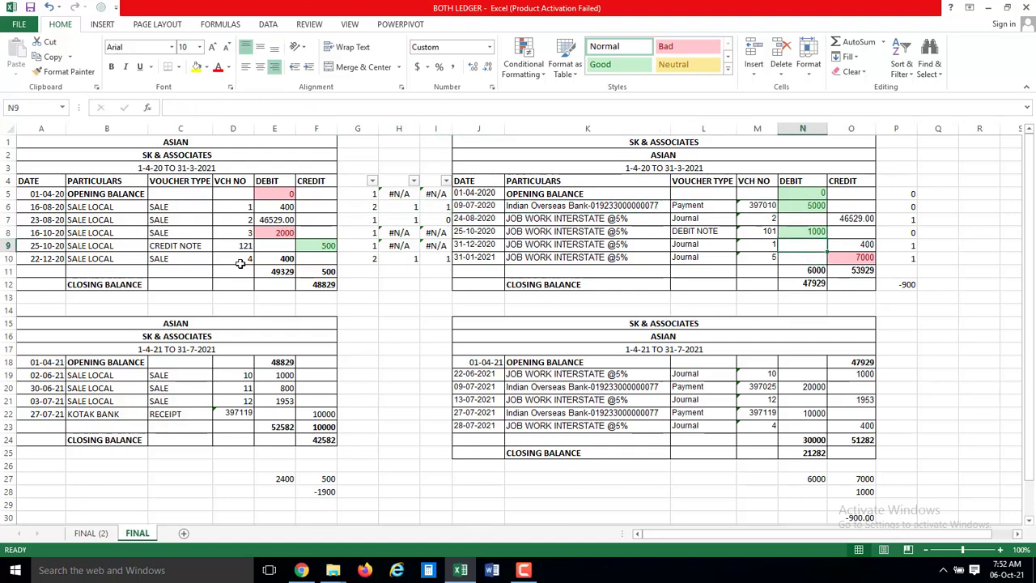
pyautogui.press('Up')
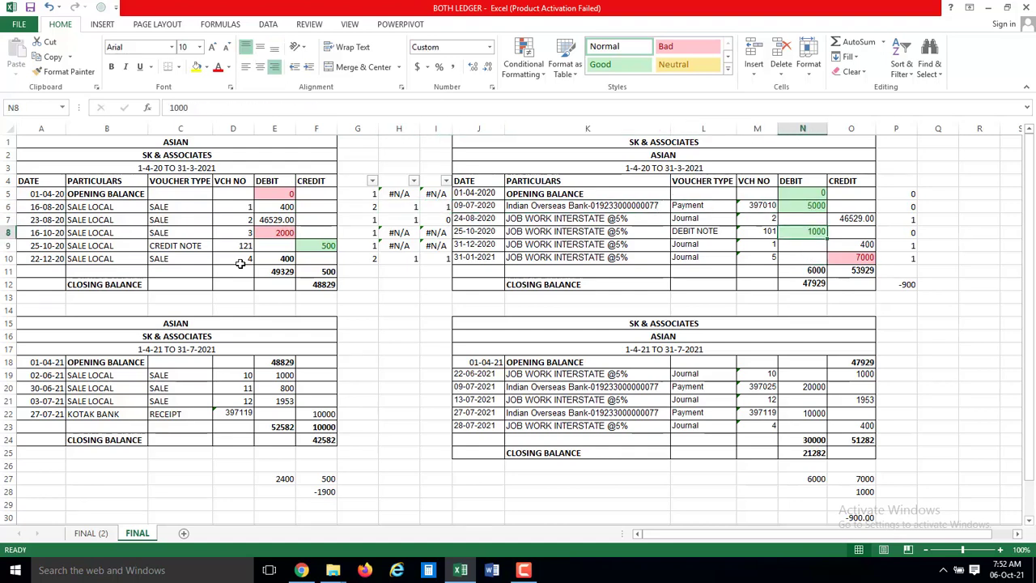
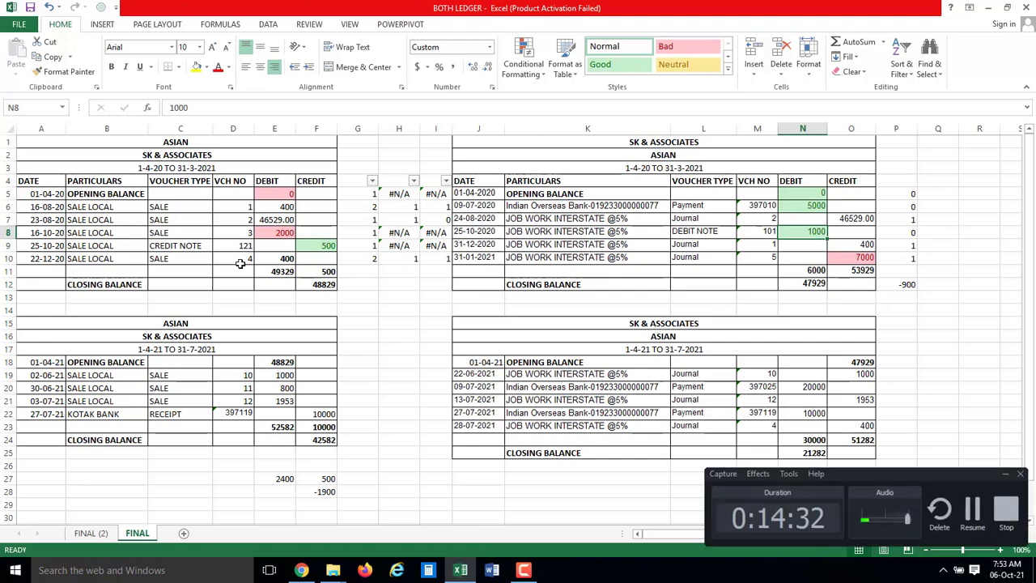
# - On the FINAL (2) sheet, hide the left ledger's PARTICULARS and VOUCHER TYPE columns
pyautogui.click(84, 534)
pyautogui.click(278, 449)
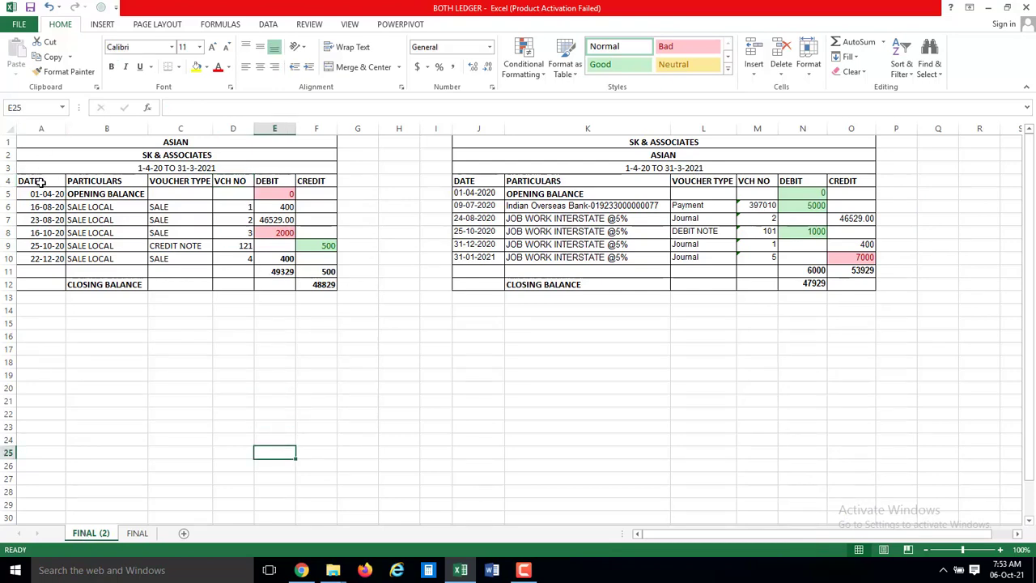
pyautogui.click(95, 128)
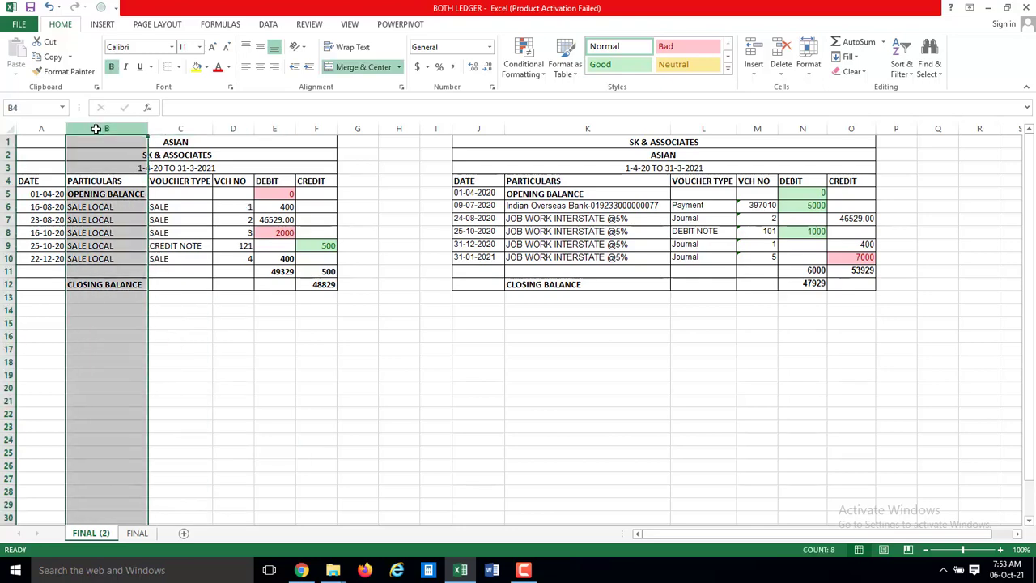
pyautogui.click(96, 128)
pyautogui.press('Down')
pyautogui.press('Up')
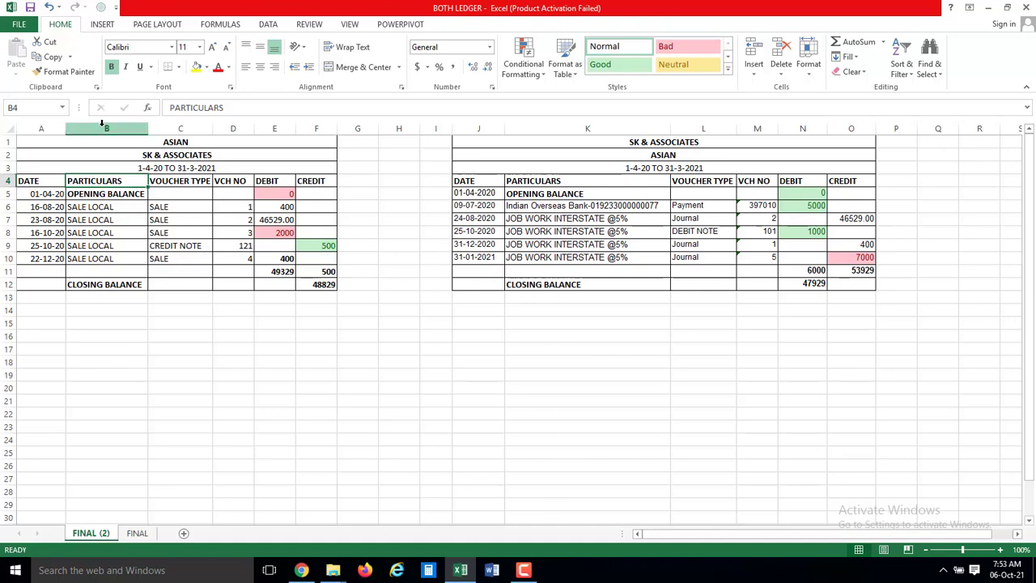
pyautogui.click(101, 128)
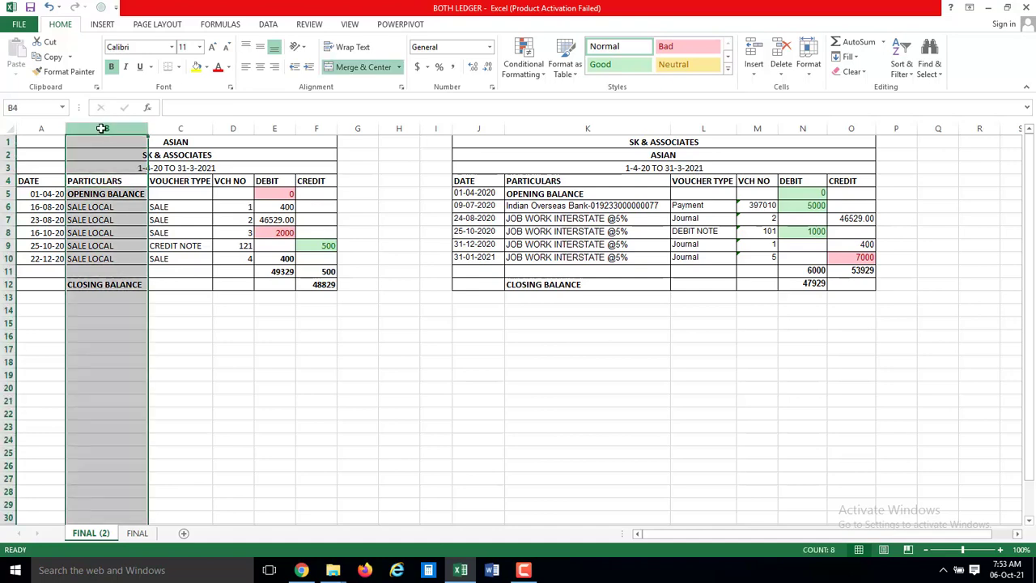
pyautogui.rightClick(103, 128)
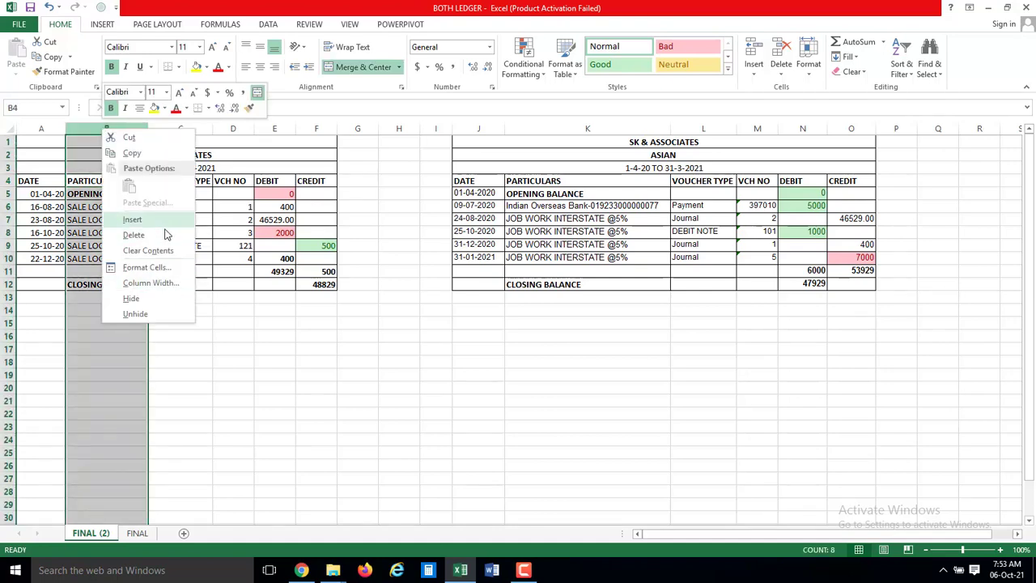
pyautogui.click(128, 298)
pyautogui.click(105, 128)
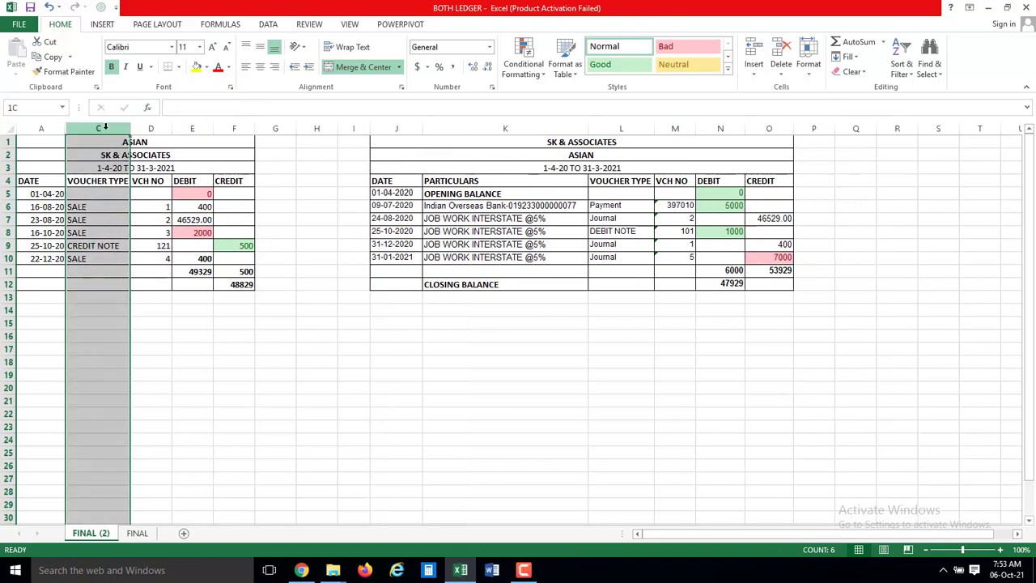
pyautogui.rightClick(105, 127)
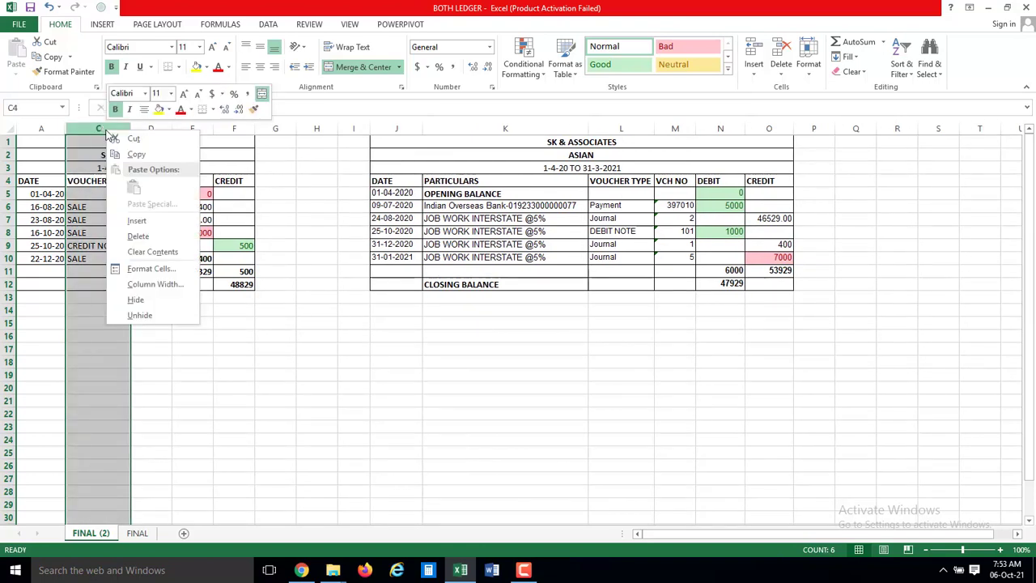
pyautogui.click(134, 304)
# - Hide the right ledger's PARTICULARS column and delete its VOUCHER TYPE column
pyautogui.press('Right')
pyautogui.press('Right')
pyautogui.press('Right')
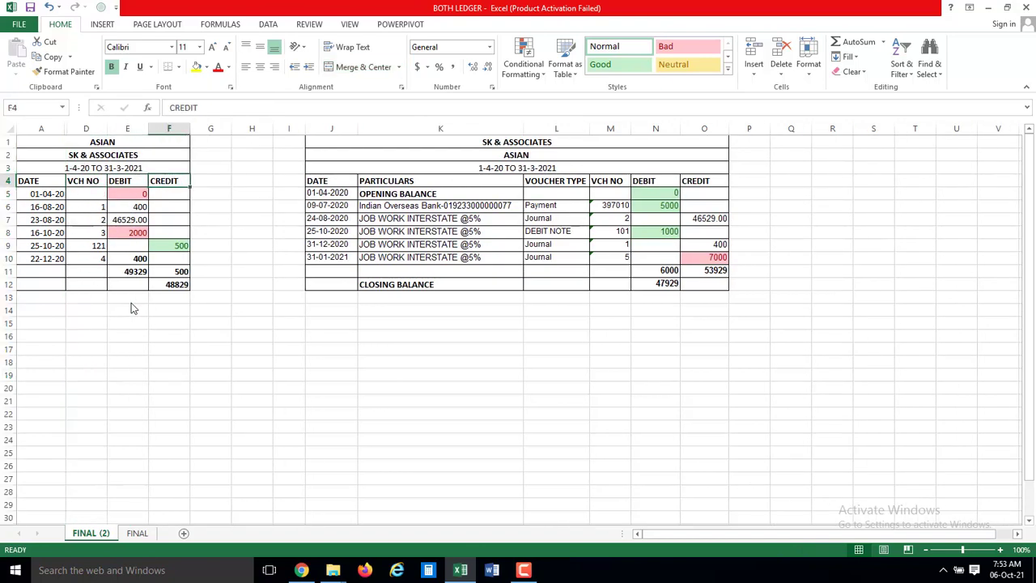
pyautogui.press('Right')
pyautogui.press('Right')
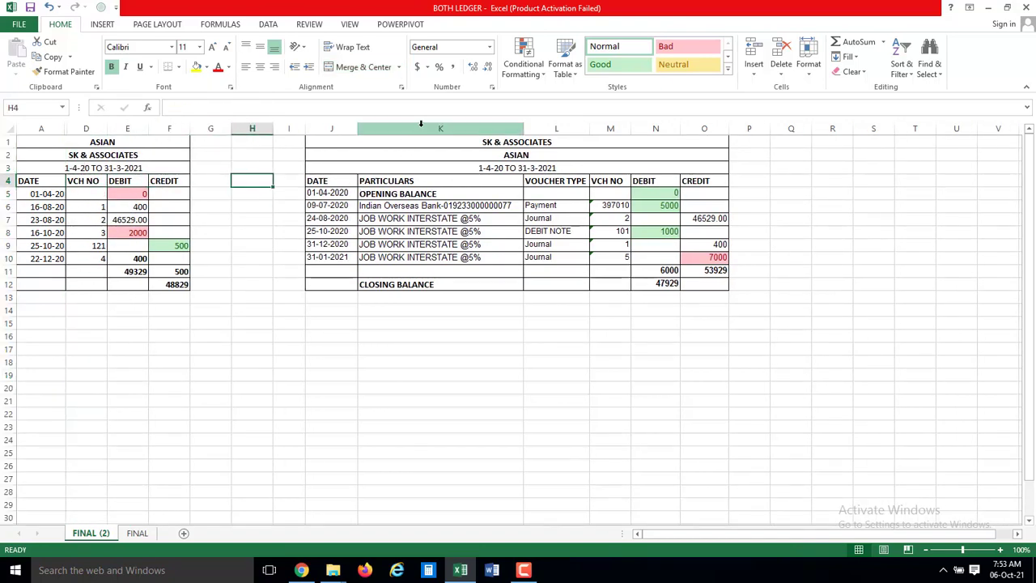
pyautogui.click(421, 127)
pyautogui.hotkey('ctrl', '0')
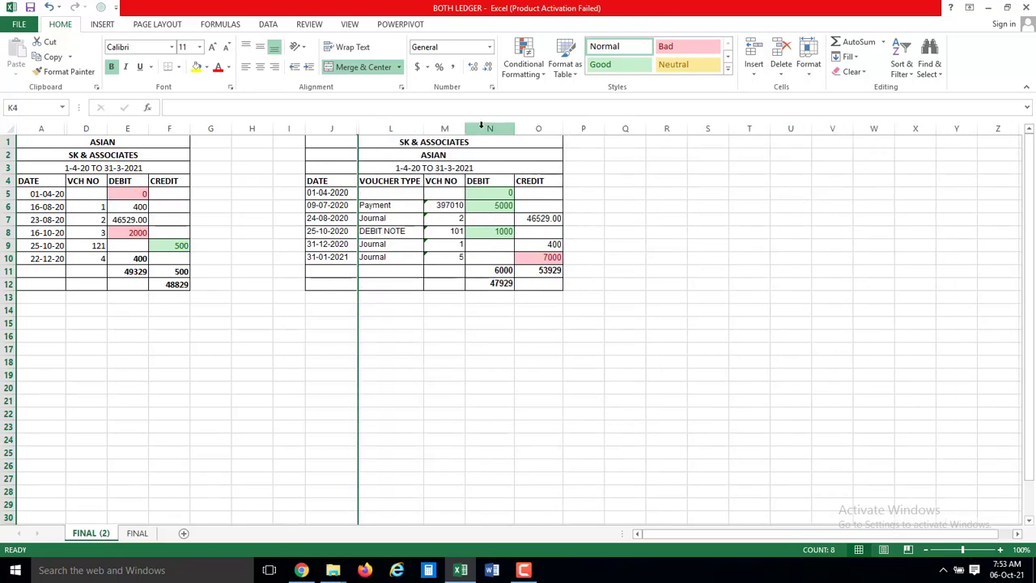
pyautogui.click(388, 129)
pyautogui.hotkey('ctrl', '-')
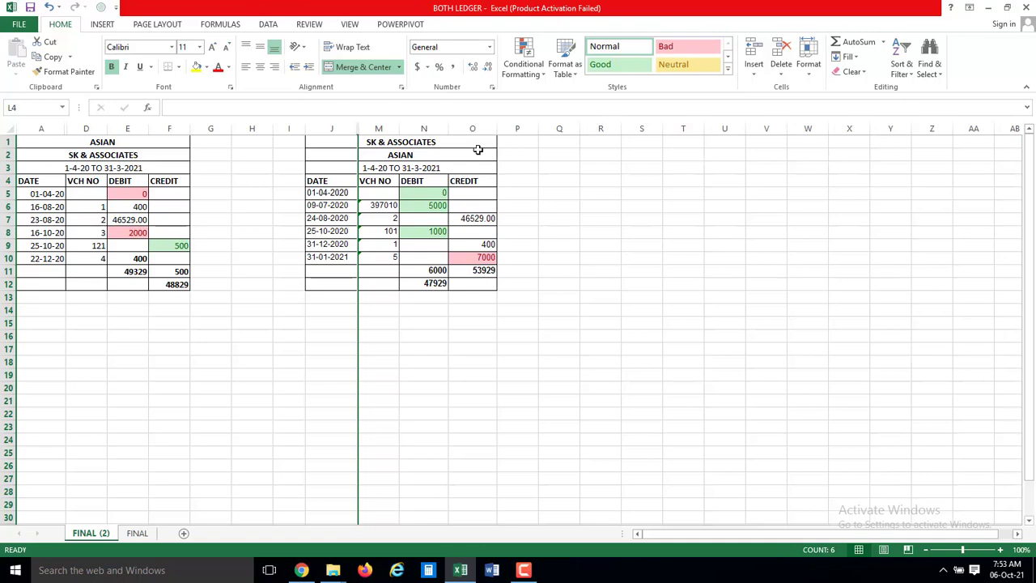
# - Insert two blank columns before each ledger's CREDIT column
pyautogui.click(171, 128)
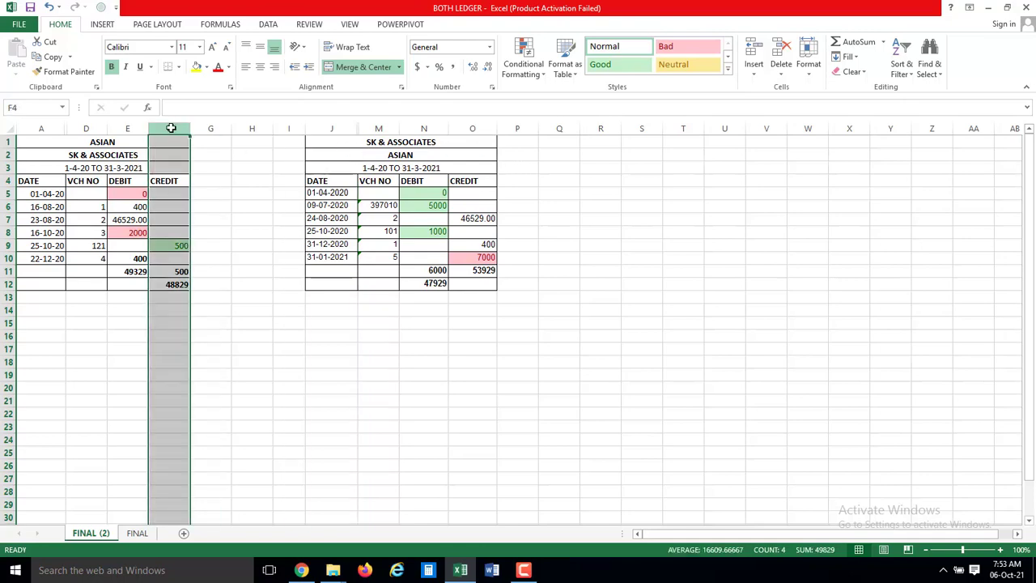
pyautogui.hotkey('shift', 'BackSpace')
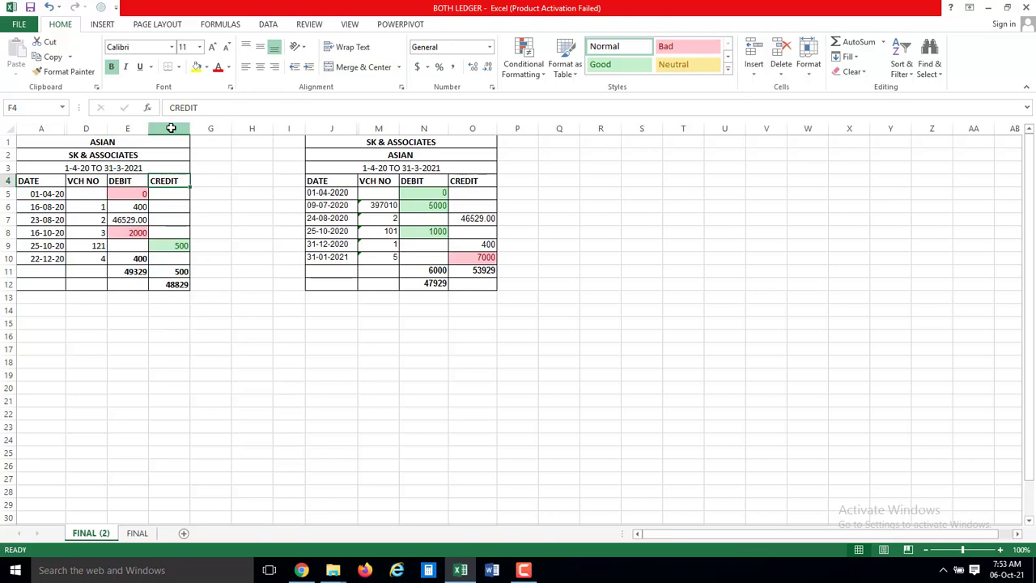
pyautogui.click(171, 128)
pyautogui.click(171, 127)
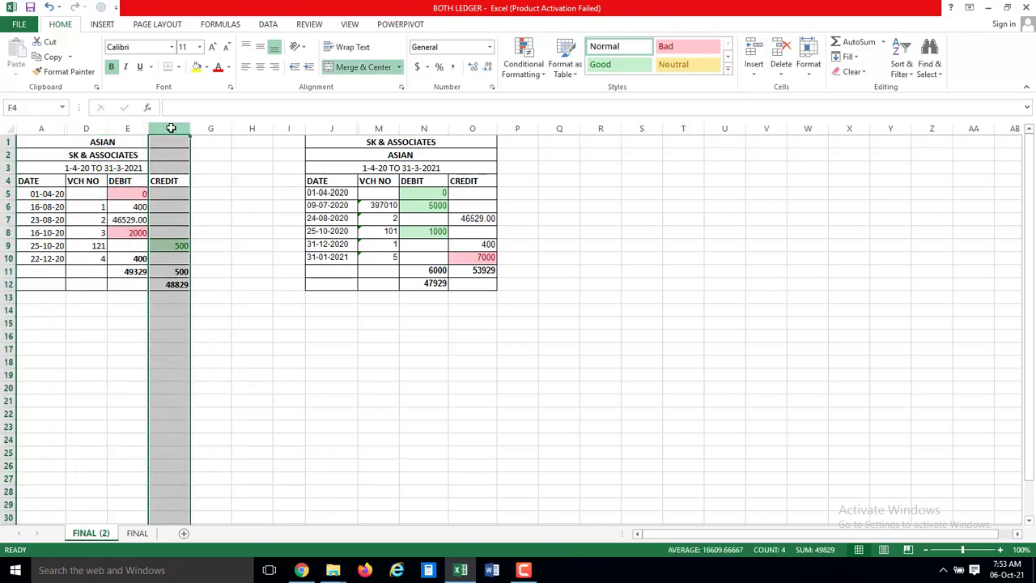
pyautogui.hotkey('ctrl', 'shift', '+')
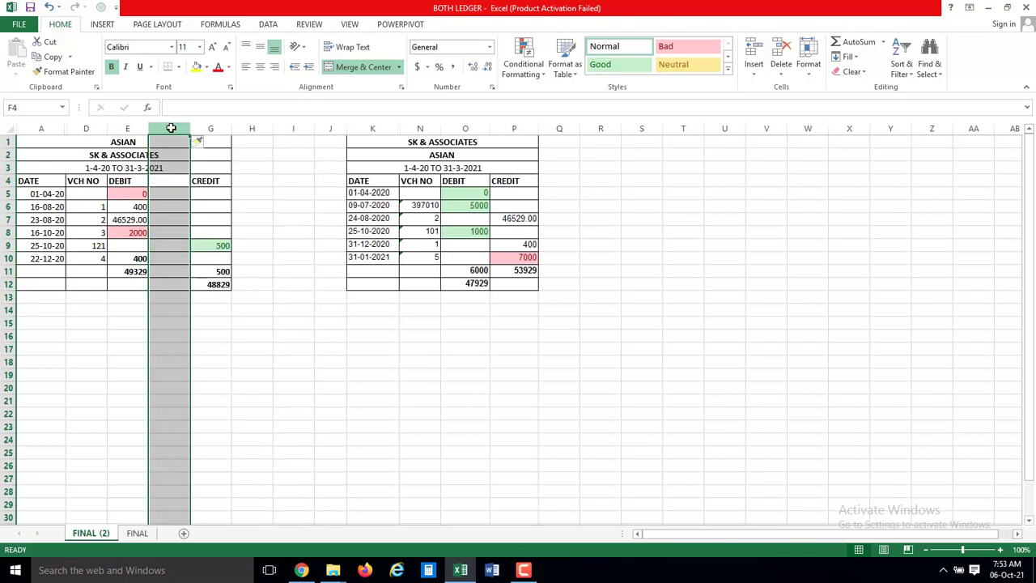
pyautogui.hotkey('ctrl', 'shift', '+')
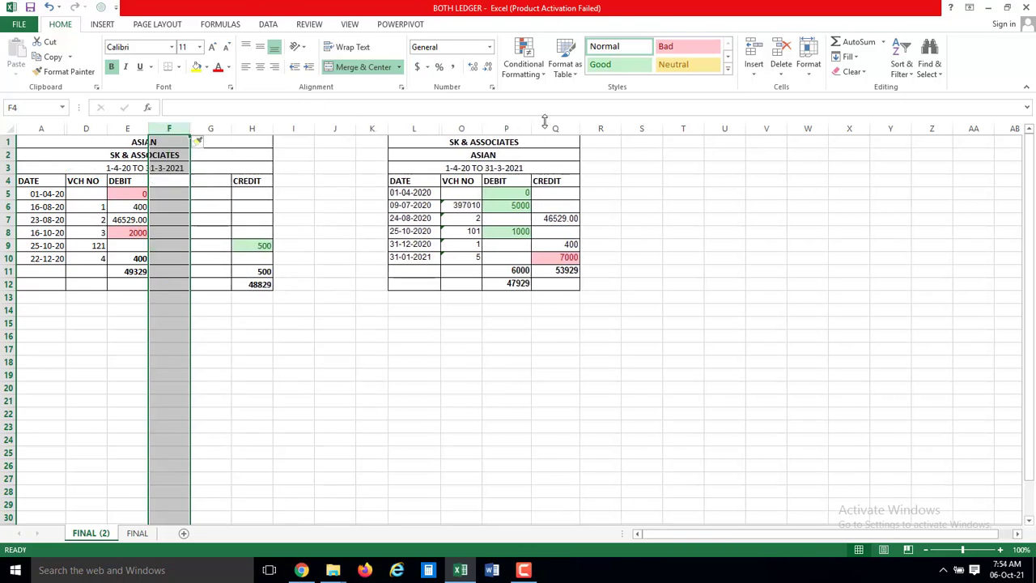
pyautogui.click(544, 128)
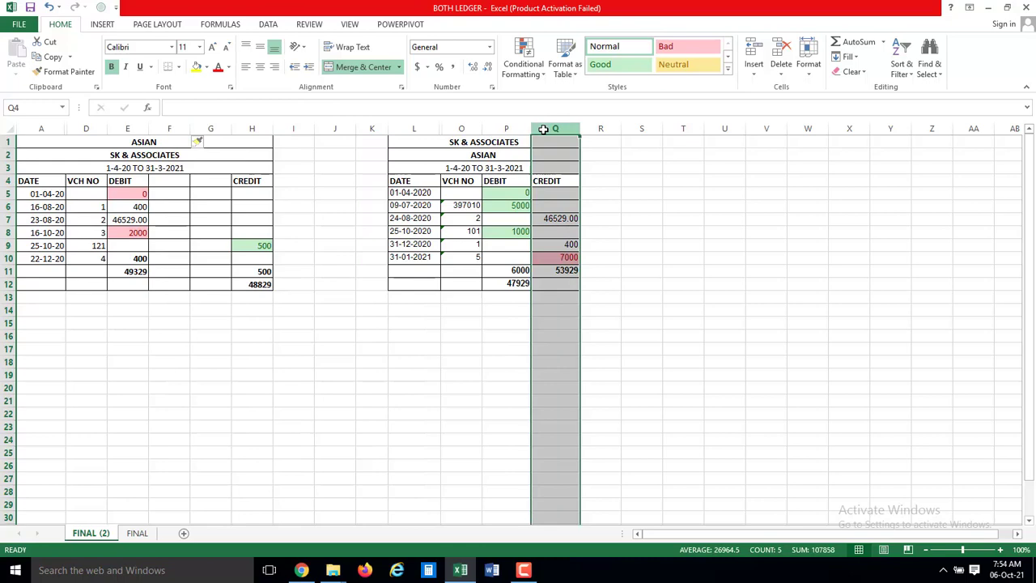
pyautogui.hotkey('ctrl', 'shift', '+')
pyautogui.hotkey('ctrl', 'shift', '+')
pyautogui.press('Down')
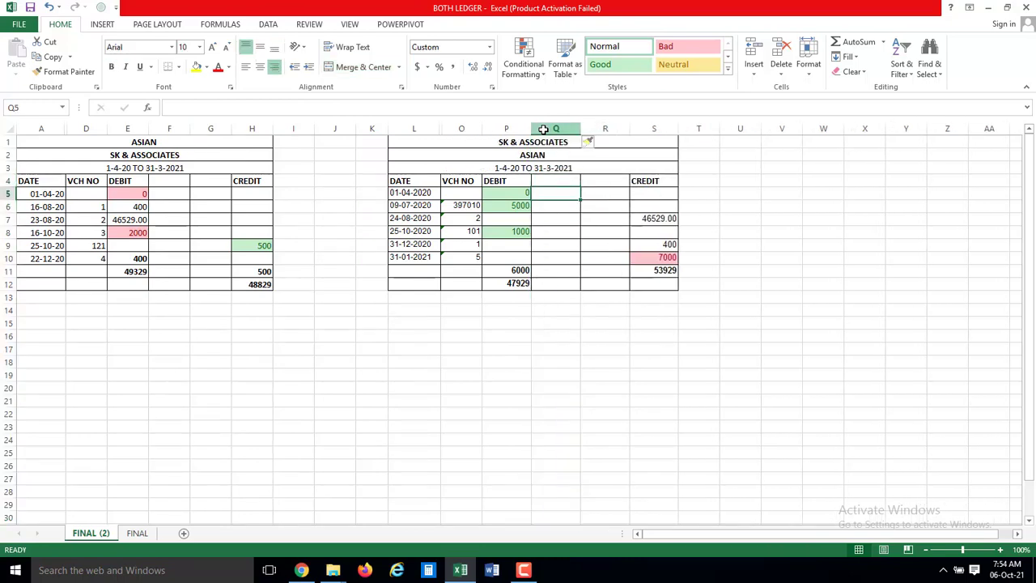
# - Copy the DATE and VCH NO headers and undo a misplaced paste
pyautogui.press('Up')
pyautogui.press('Left')
pyautogui.press('Left')
pyautogui.press('Left')
pyautogui.press('Left')
pyautogui.press('Left')
pyautogui.press('Left')
pyautogui.press('Left')
pyautogui.press('Left')
pyautogui.press('Left')
pyautogui.press('Left')
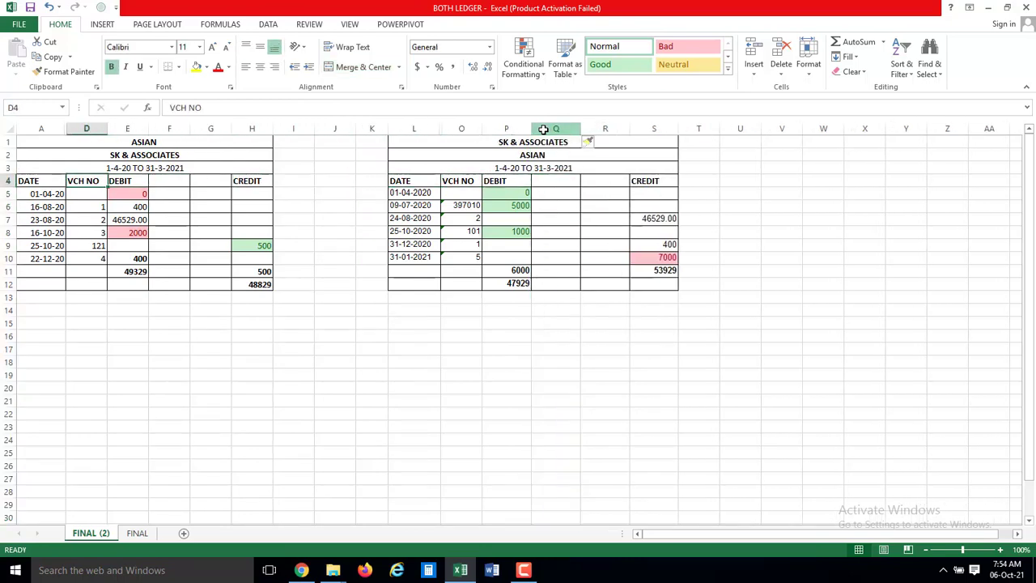
pyautogui.press('Left')
pyautogui.hotkey('shift', 'Right')
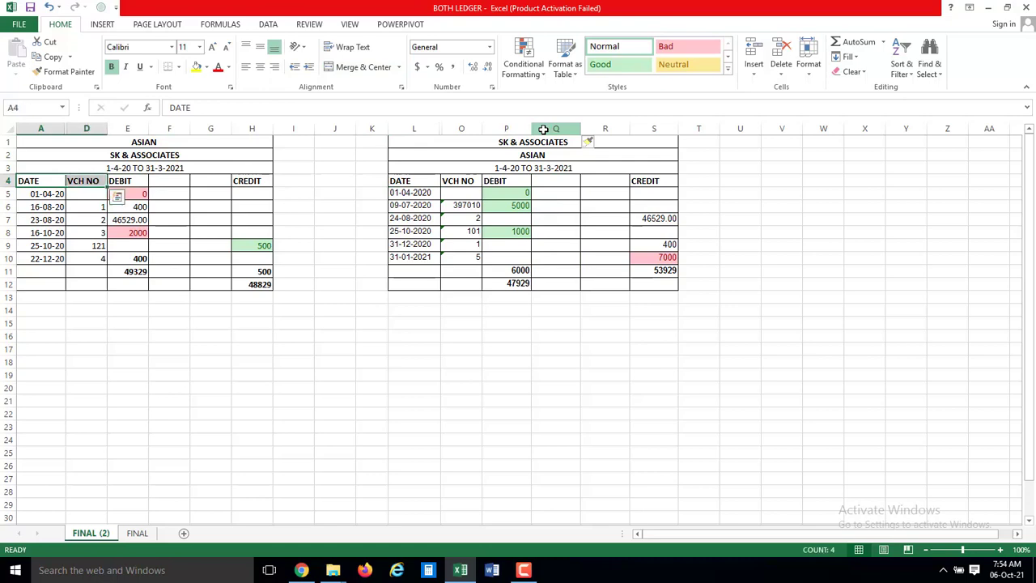
pyautogui.hotkey('ctrl', 'c')
pyautogui.press('Right')
pyautogui.press('Right')
pyautogui.press('Right')
pyautogui.press('Return')
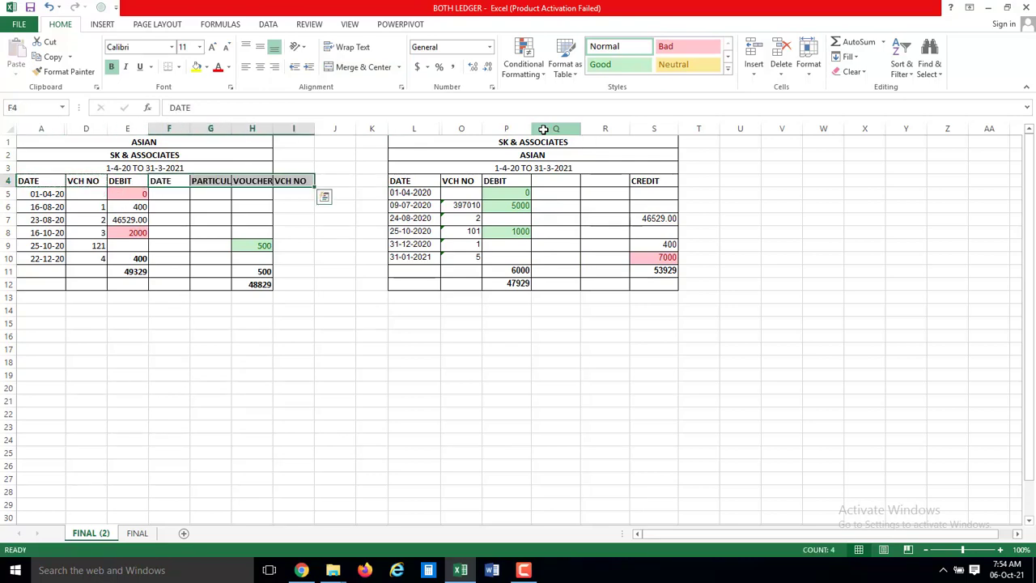
pyautogui.hotkey('ctrl', 'z')
pyautogui.press('Escape')
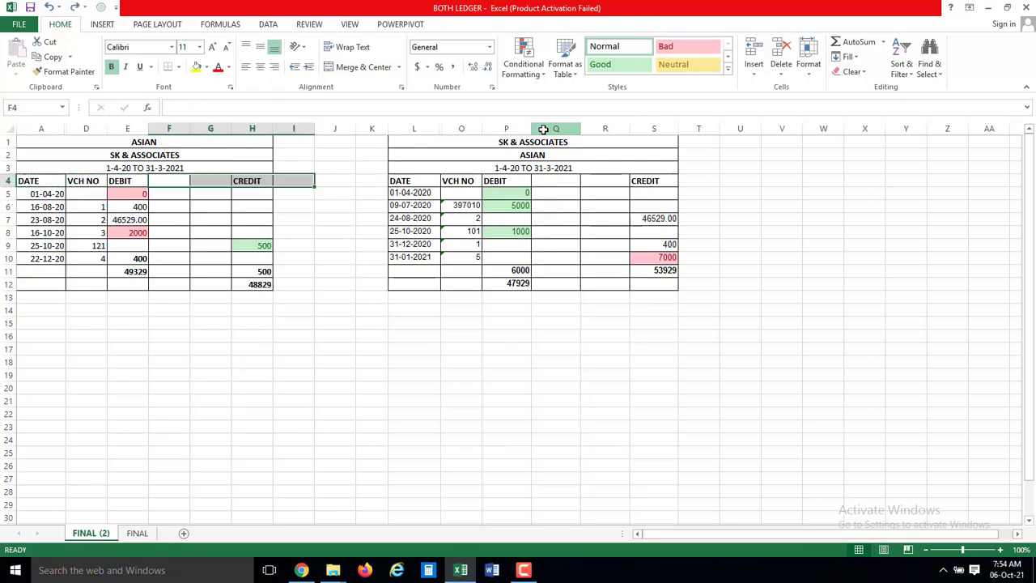
# - Head the left ledger's new columns F and G with DATE and VCH NO
pyautogui.press('Left')
pyautogui.press('Left')
pyautogui.press('Left')
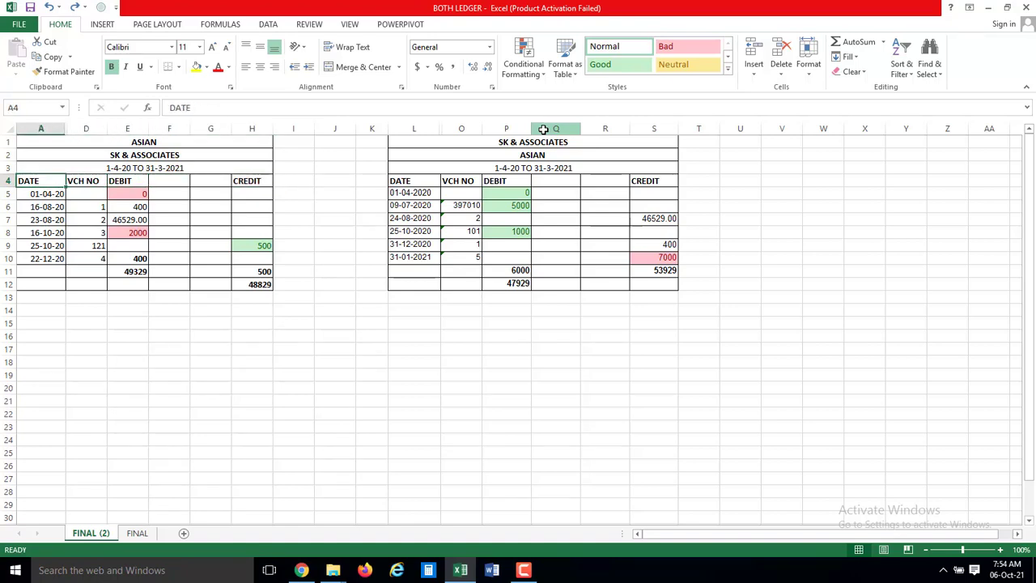
pyautogui.hotkey('ctrl', 'c')
pyautogui.press('Right')
pyautogui.press('Right')
pyautogui.press('Right')
pyautogui.press('Return')
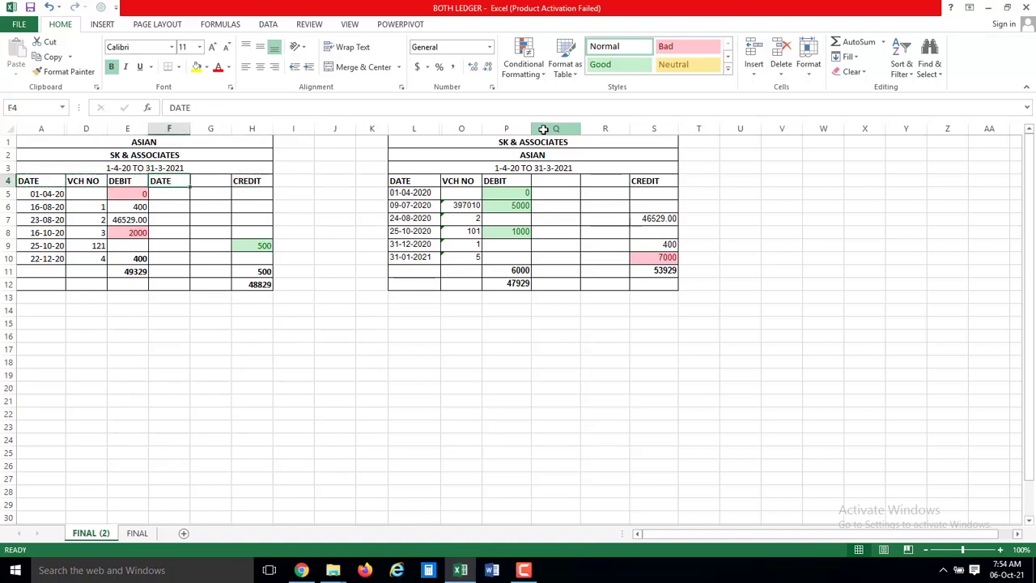
pyautogui.press('Left')
pyautogui.press('Left')
pyautogui.hotkey('ctrl', 'c')
pyautogui.press('Right')
pyautogui.press('Right')
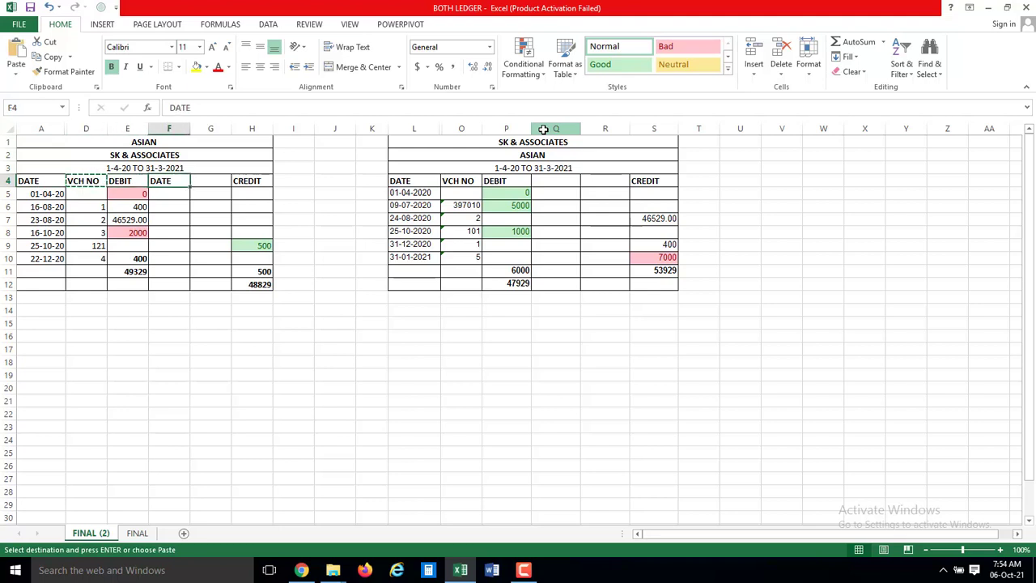
pyautogui.press('Right')
pyautogui.press('Return')
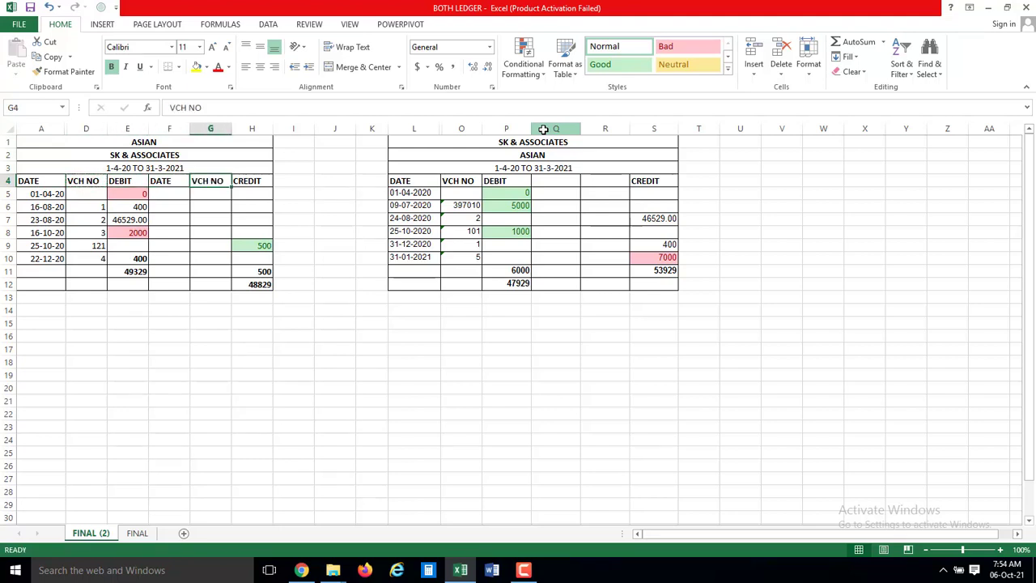
# - Copy the DATE and VCH NO headings into the right ledger's new cells Q4:R4
pyautogui.press('Right')
pyautogui.press('Right')
pyautogui.press('Right')
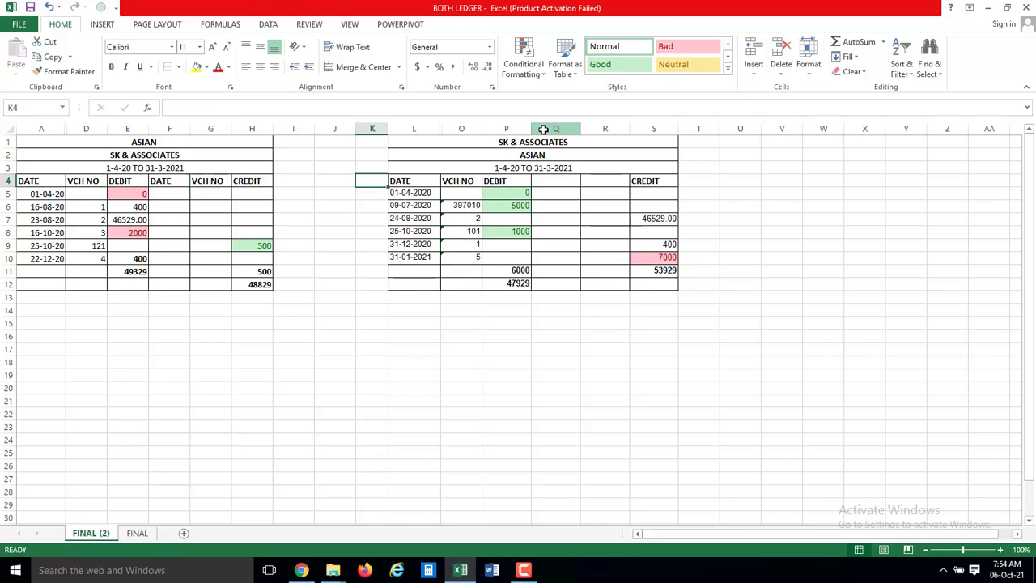
pyautogui.press('Right')
pyautogui.press('Left')
pyautogui.press('Left')
pyautogui.press('Left')
pyautogui.press('Left')
pyautogui.press('Left')
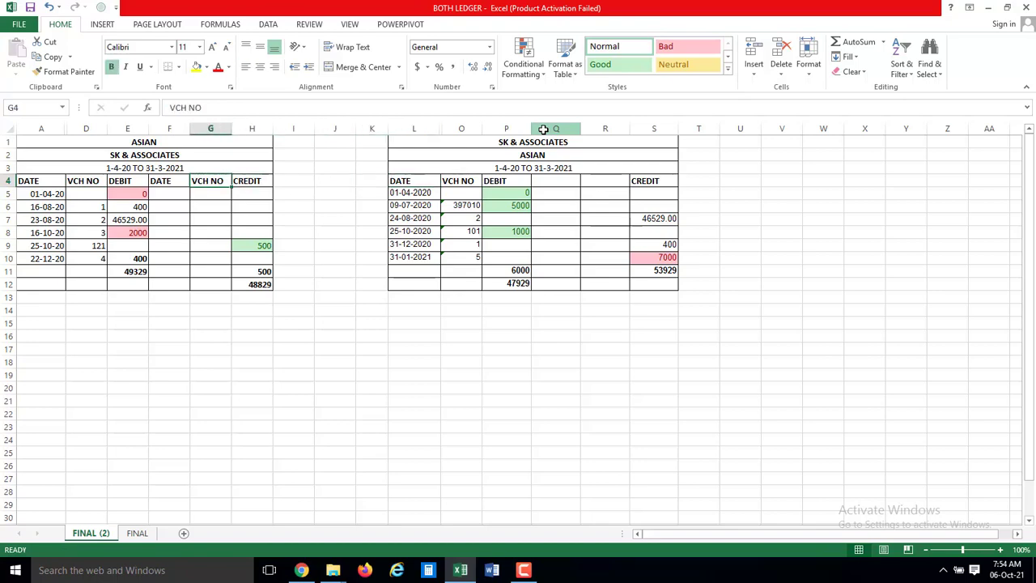
pyautogui.press('Left')
pyautogui.hotkey('ctrl', 'v')
pyautogui.hotkey('ctrl', 'c')
pyautogui.press('Right')
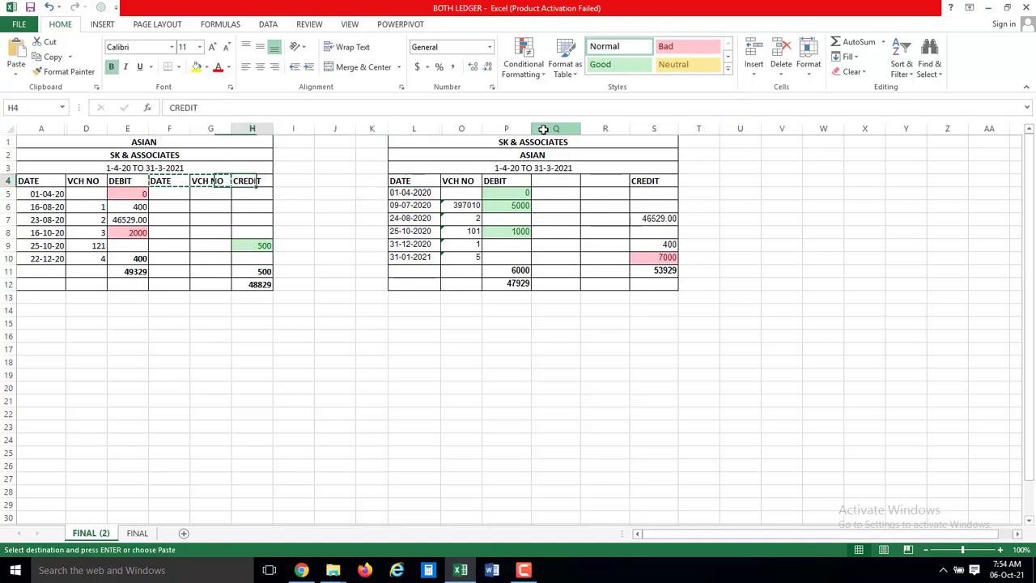
pyautogui.press('Right')
pyautogui.press('Right')
pyautogui.press('Right')
pyautogui.press('Right')
pyautogui.press('Right')
pyautogui.press('Right')
pyautogui.press('Right')
pyautogui.press('Return')
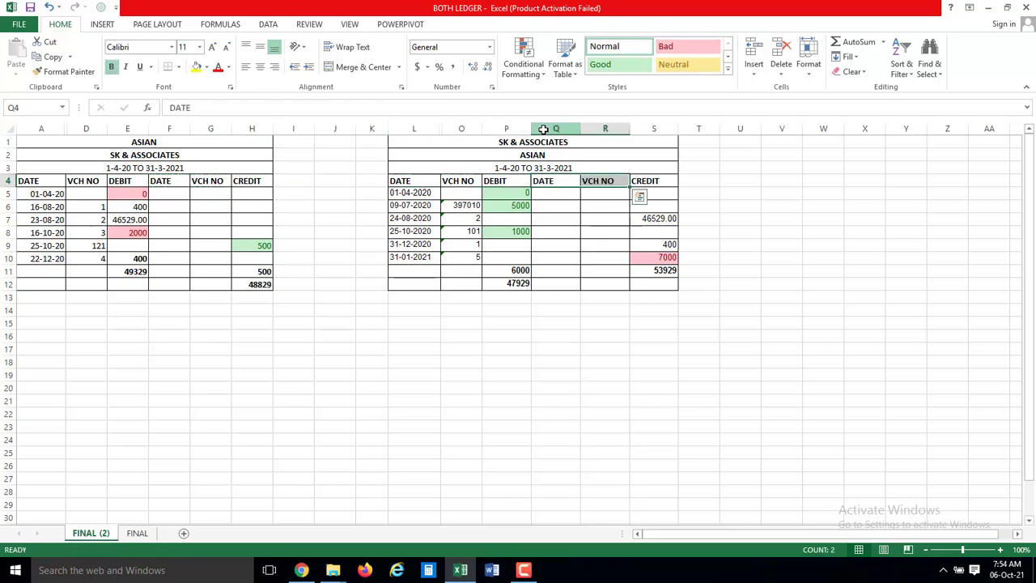
pyautogui.press('Down')
pyautogui.press('Left')
pyautogui.press('Left')
pyautogui.press('Left')
pyautogui.press('Left')
pyautogui.press('Left')
pyautogui.press('Left')
pyautogui.press('Left')
pyautogui.press('Left')
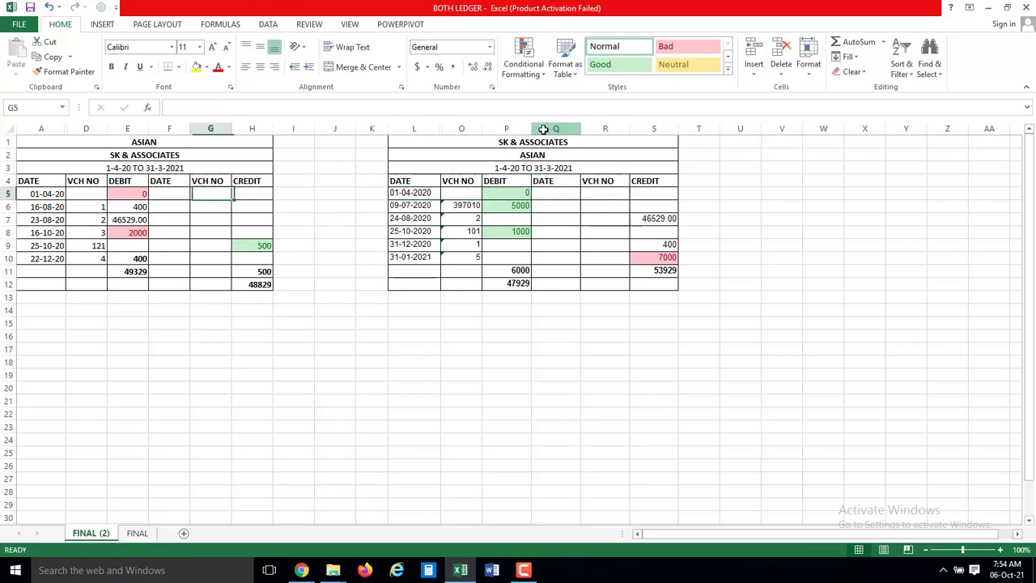
pyautogui.press('Left')
pyautogui.press('Left')
pyautogui.press('Left')
pyautogui.press('Left')
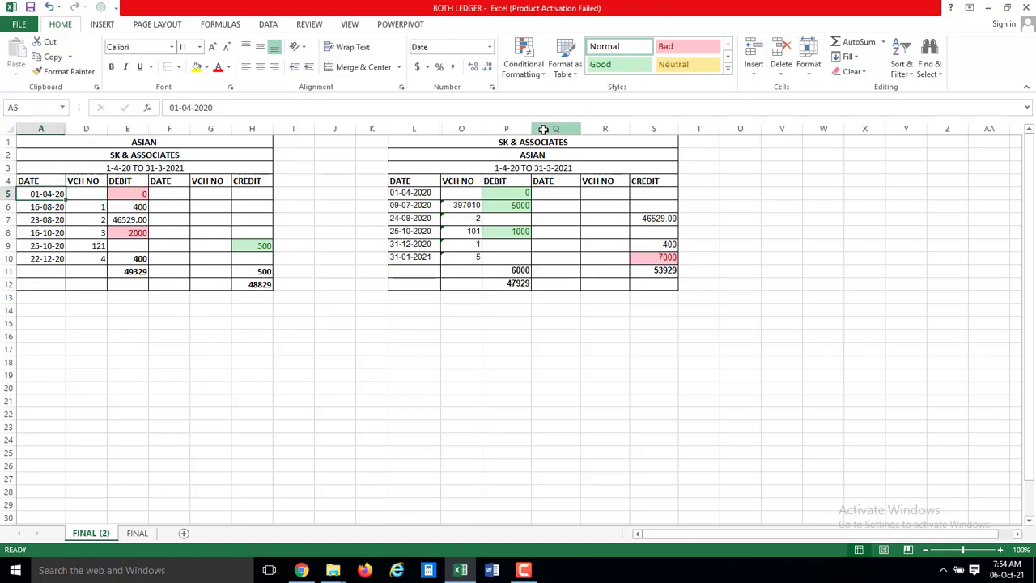
# - Copy row 9's entry details to the credit side, then undo the paste that overwrote the credit
pyautogui.press('Down')
pyautogui.press('Down')
pyautogui.press('Down')
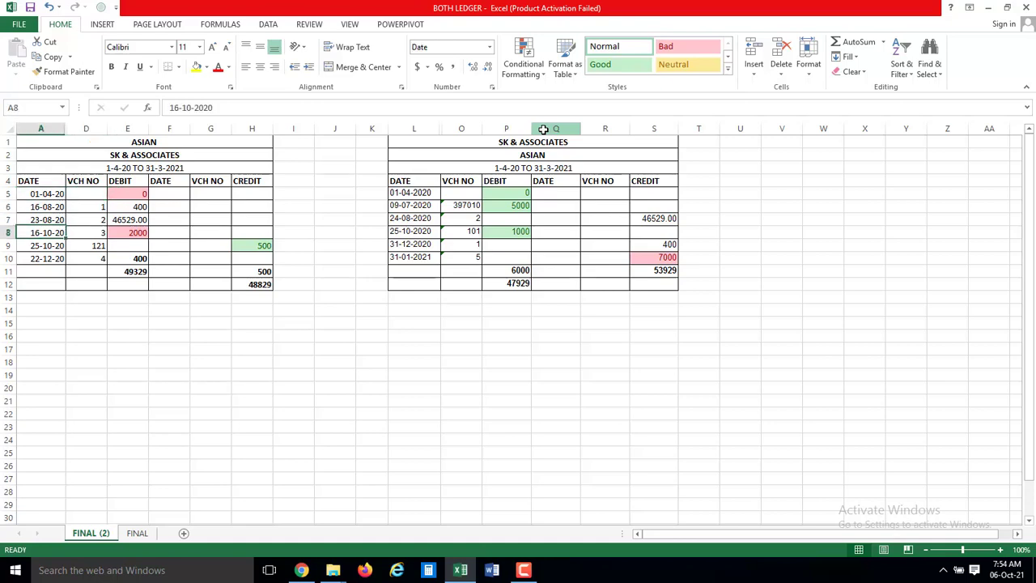
pyautogui.press('Right')
pyautogui.press('Right')
pyautogui.press('Right')
pyautogui.press('Right')
pyautogui.press('Right')
pyautogui.press('Down')
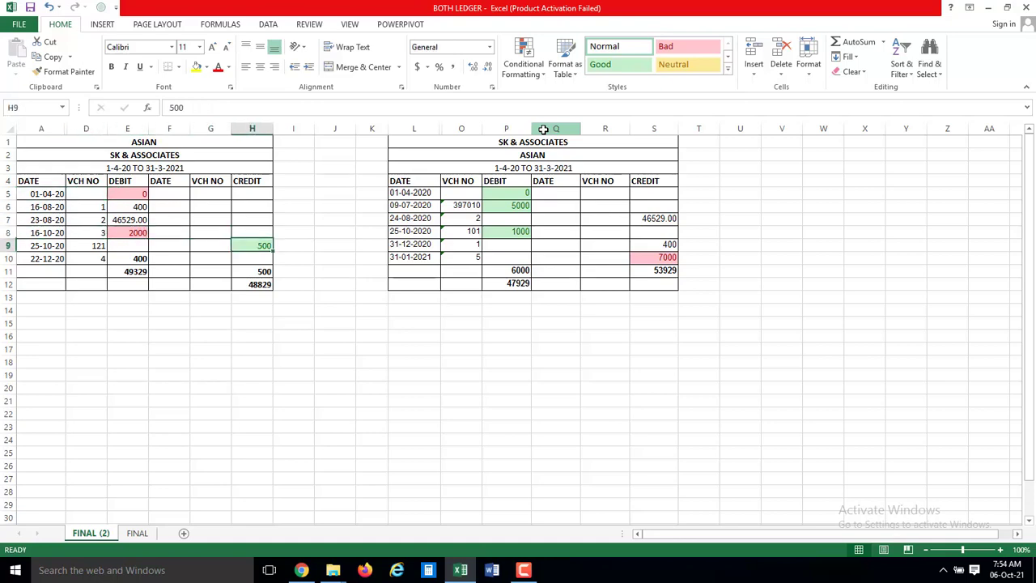
pyautogui.press('Left')
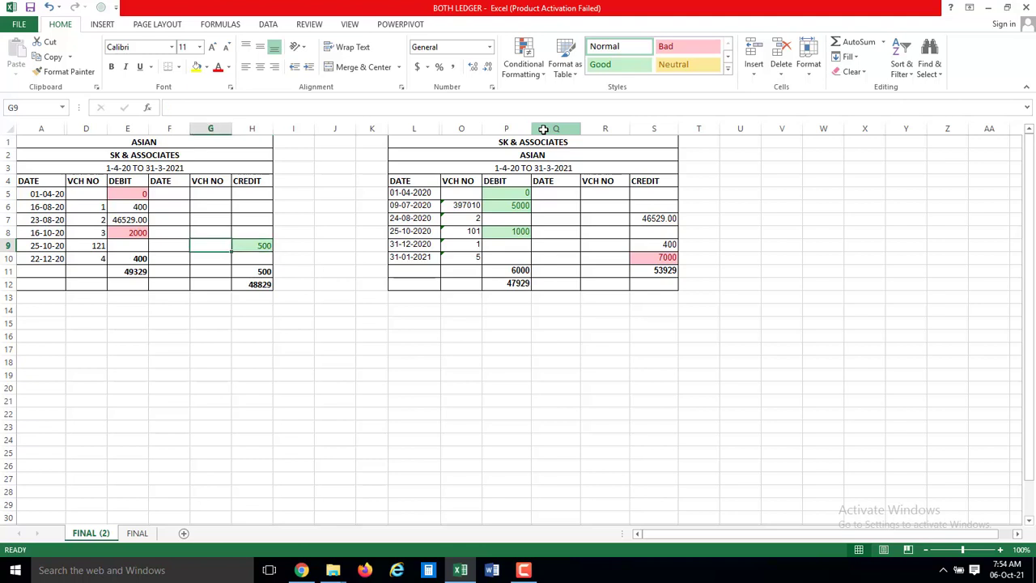
pyautogui.press('Left')
pyautogui.press('Left')
pyautogui.press('Left')
pyautogui.hotkey('shift', 'Right')
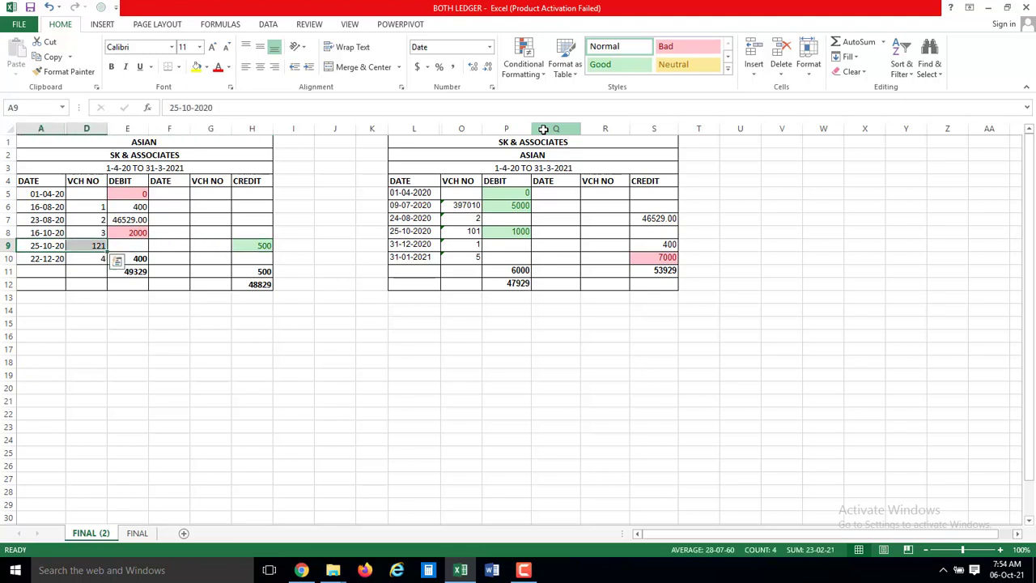
pyautogui.hotkey('ctrl', 'c')
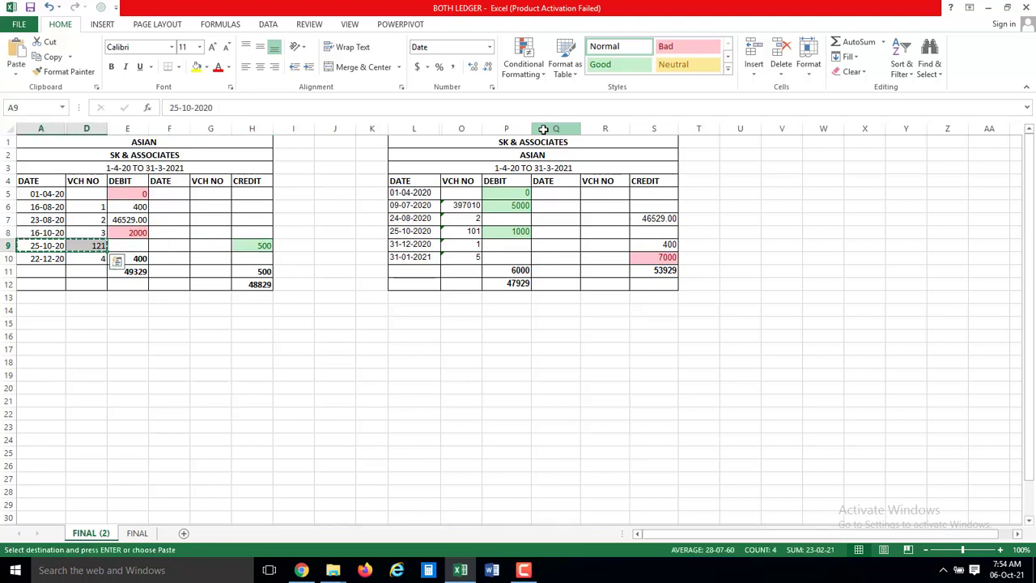
pyautogui.press('Right')
pyautogui.press('Right')
pyautogui.press('Right')
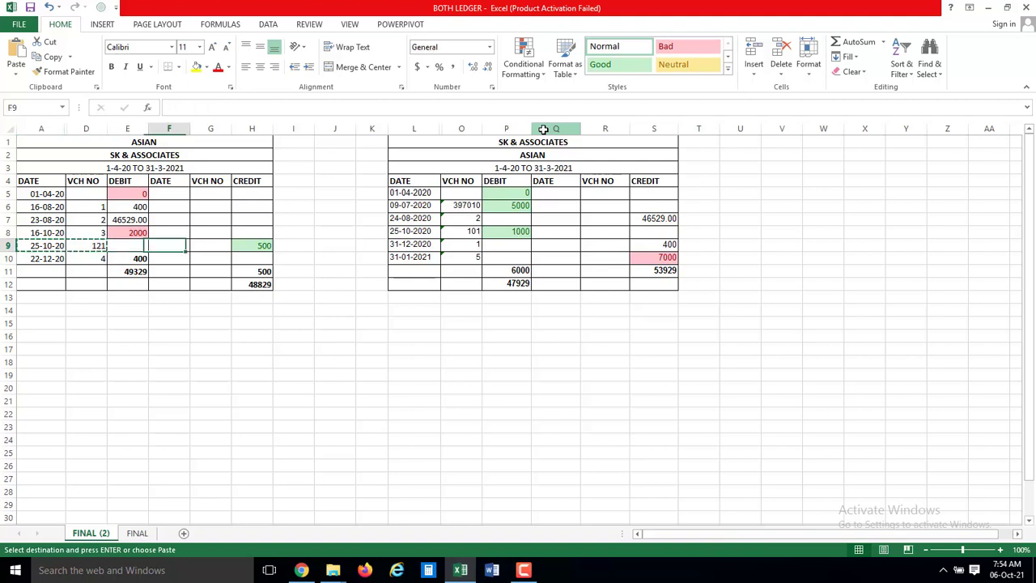
pyautogui.press('Return')
pyautogui.hotkey('ctrl', 'z')
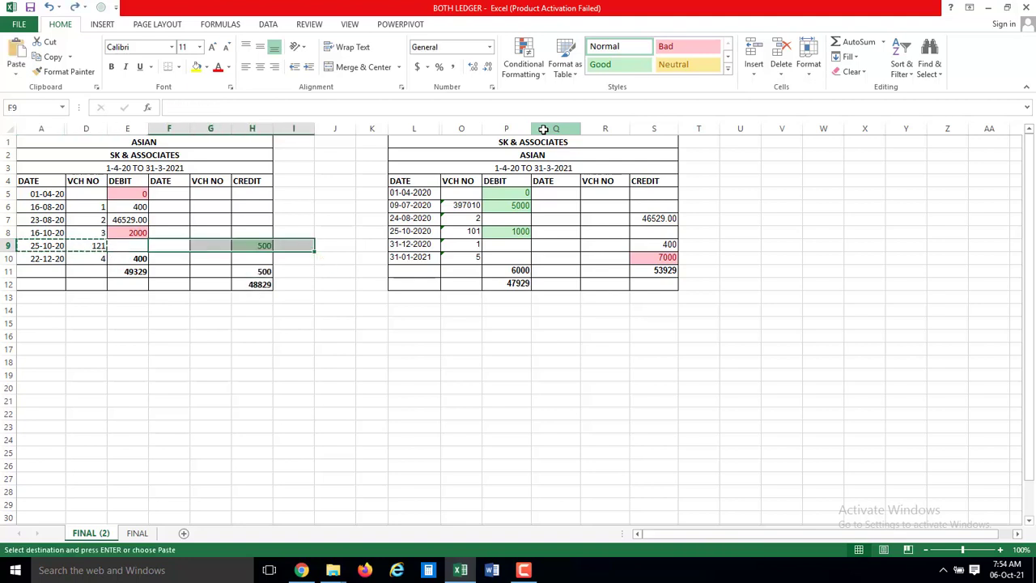
pyautogui.press('Left')
pyautogui.press('Left')
# - Fill F9 with date 25-10-20 and G9 with voucher number 121
pyautogui.press('Left')
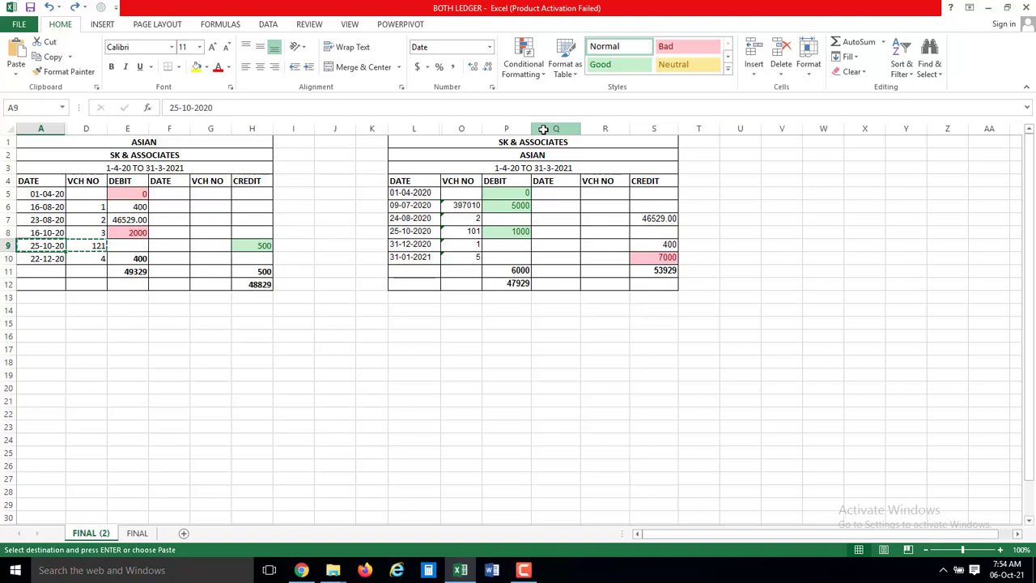
pyautogui.press('Right')
pyautogui.press('Right')
pyautogui.press('Right')
pyautogui.press('Return')
pyautogui.press('Left')
pyautogui.press('Left')
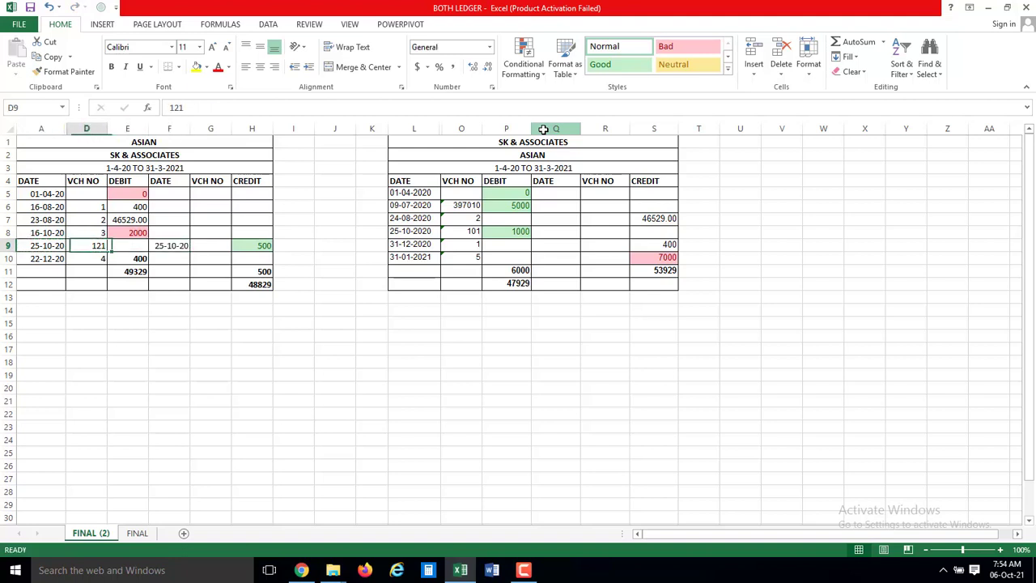
pyautogui.hotkey('ctrl', 'c')
pyautogui.press('Right')
pyautogui.press('Right')
pyautogui.press('Right')
pyautogui.press('Return')
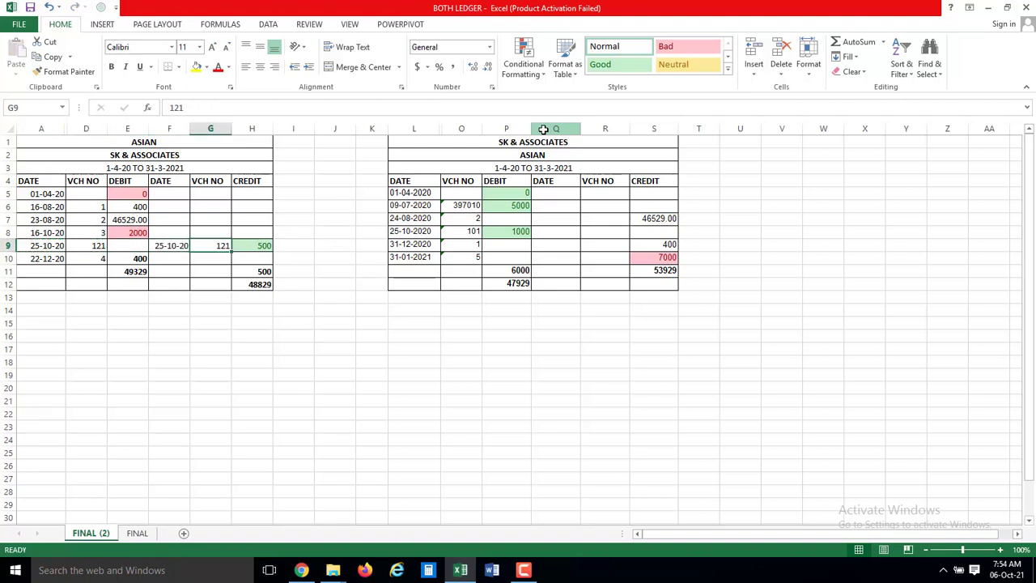
pyautogui.press('Right')
# - Fill Q7 with date 24-08-2020 and R7 with voucher number 2
pyautogui.press('Right')
pyautogui.press('Right')
pyautogui.press('Right')
pyautogui.press('Right')
pyautogui.press('Right')
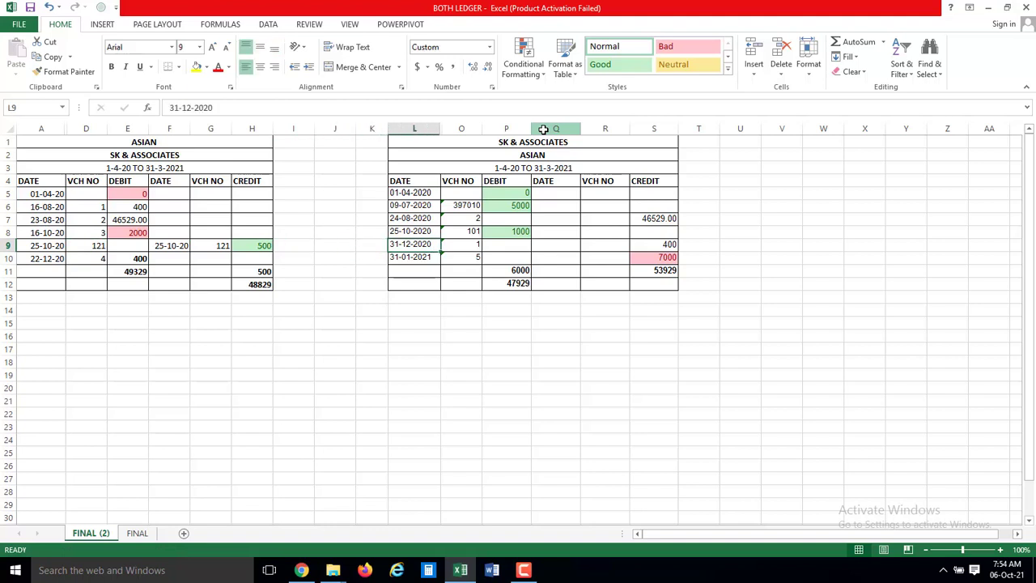
pyautogui.press('Right')
pyautogui.press('Up')
pyautogui.press('Up')
pyautogui.press('Right')
pyautogui.press('Right')
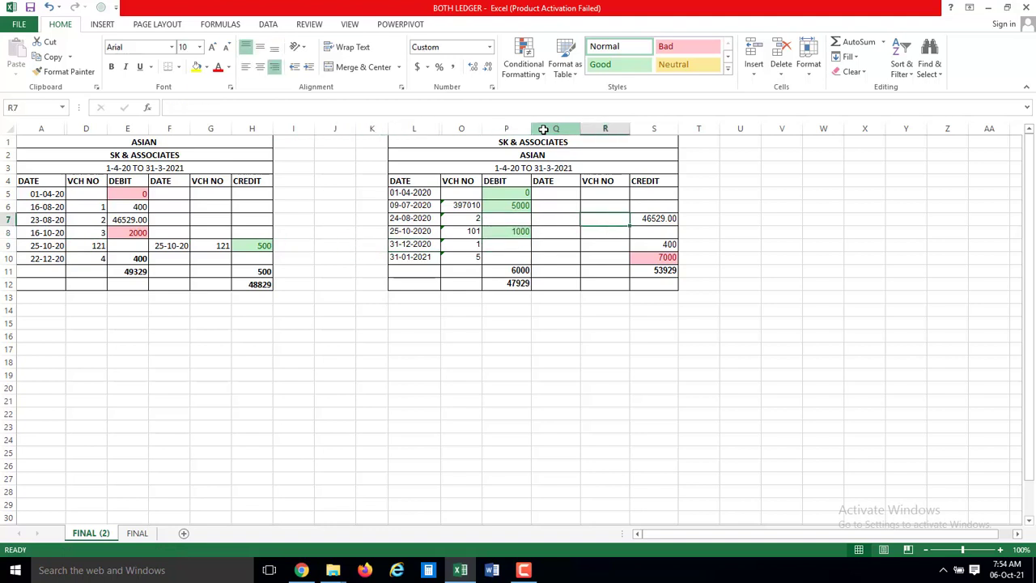
pyautogui.press('Right')
pyautogui.press('Left')
pyautogui.press('Left')
pyautogui.press('Left')
pyautogui.press('Left')
pyautogui.press('Left')
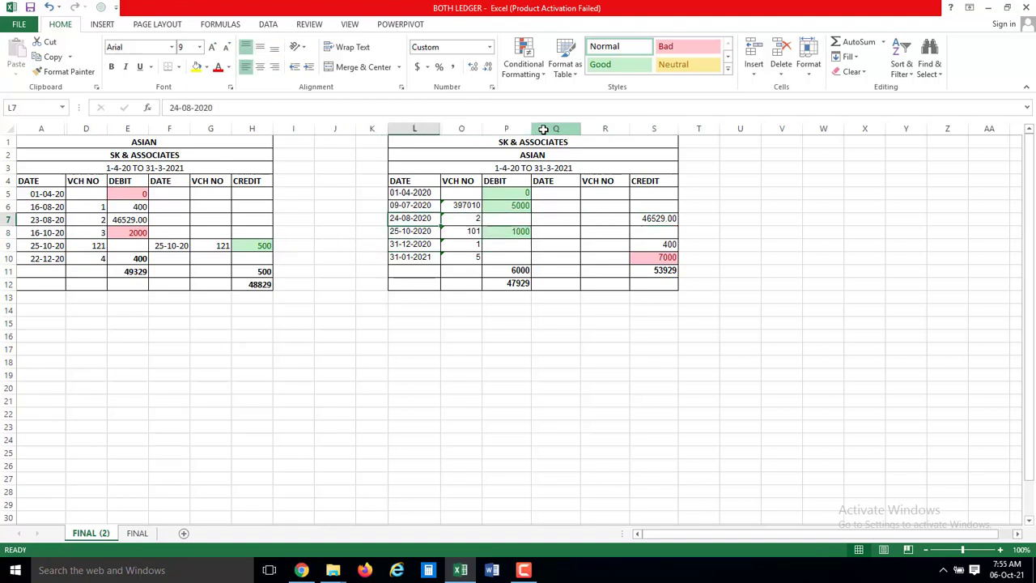
pyautogui.hotkey('ctrl', 'c')
pyautogui.press('Right')
pyautogui.press('Right')
pyautogui.press('Return')
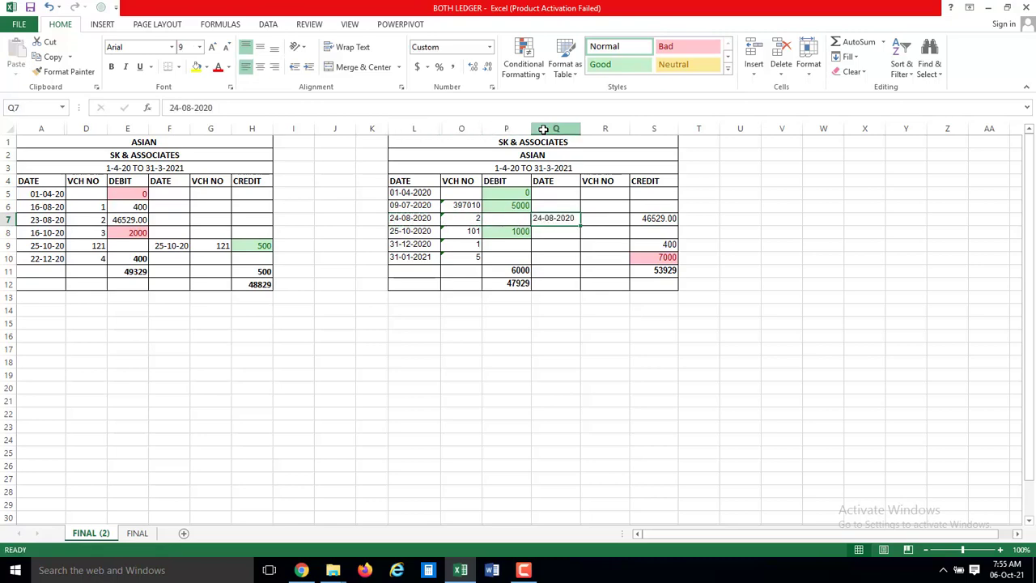
pyautogui.press('Left')
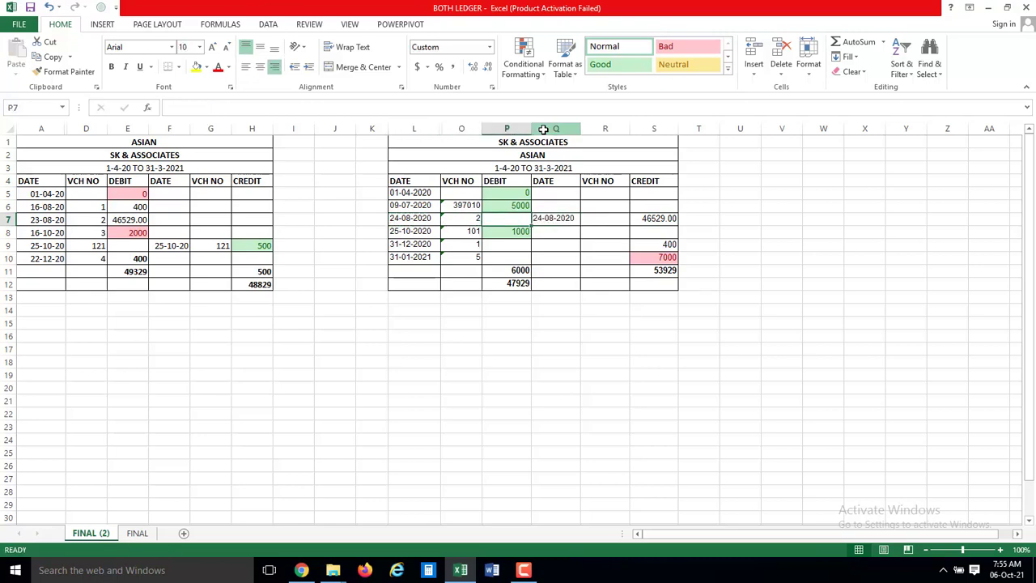
pyautogui.press('Left')
pyautogui.hotkey('ctrl', 'c')
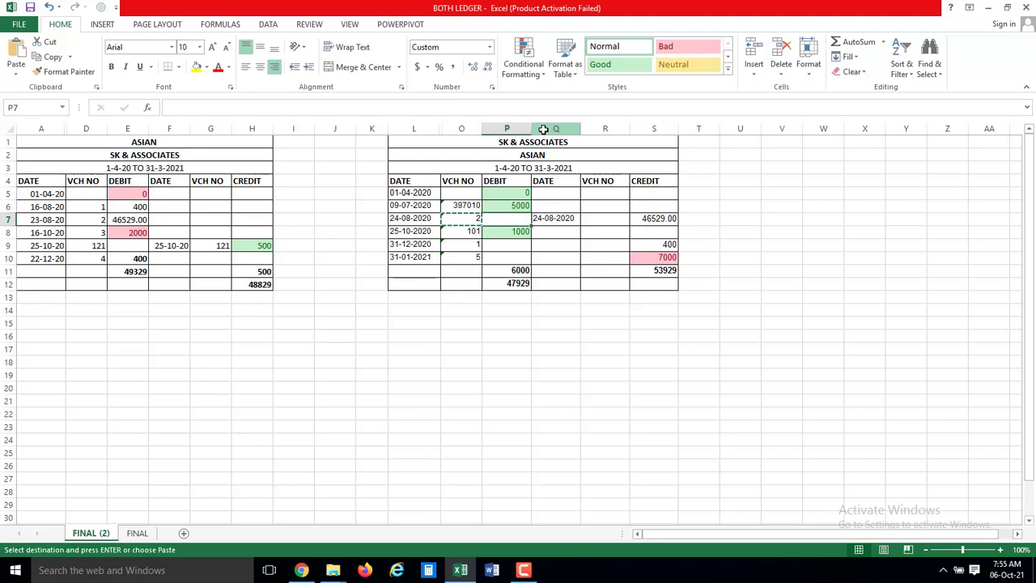
pyautogui.press('Right')
pyautogui.press('Right')
pyautogui.press('Right')
pyautogui.press('Return')
# - Fill Q9 with date 31-12-2020 and R9 with voucher number 1
pyautogui.press('Down')
pyautogui.press('Down')
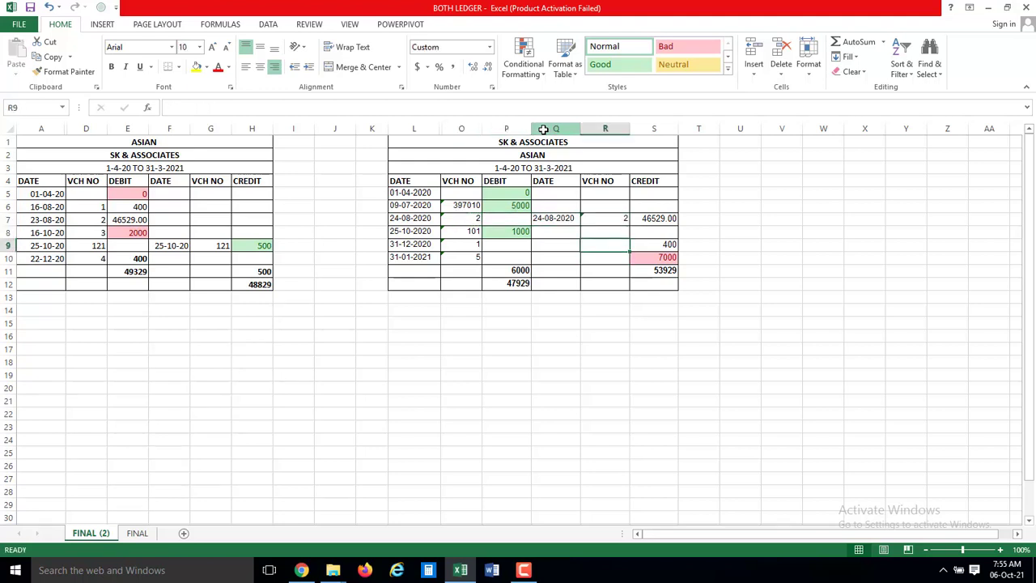
pyautogui.press('Left')
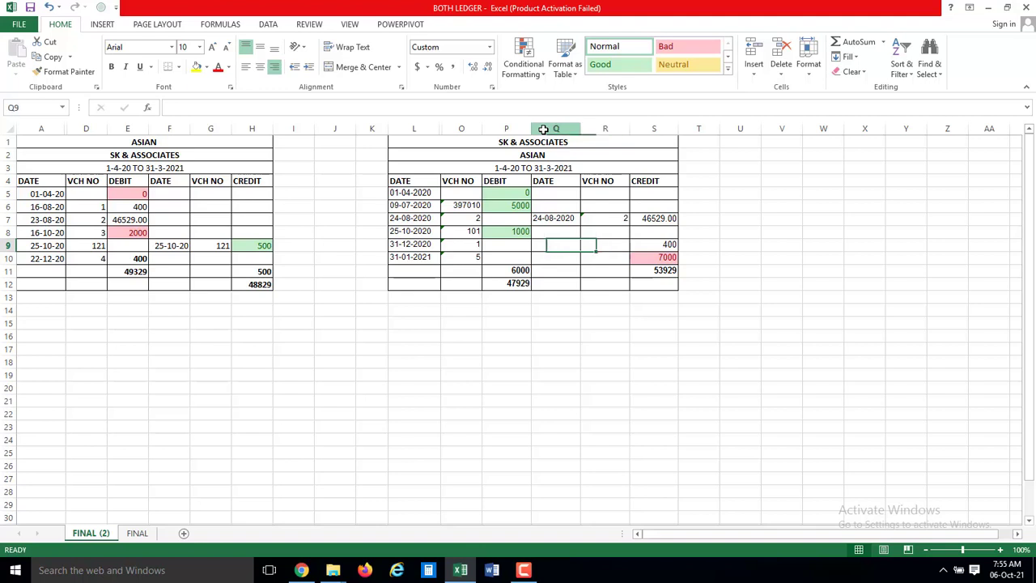
pyautogui.press('Left')
pyautogui.press('Left')
pyautogui.press('Left')
pyautogui.hotkey('ctrl', 'c')
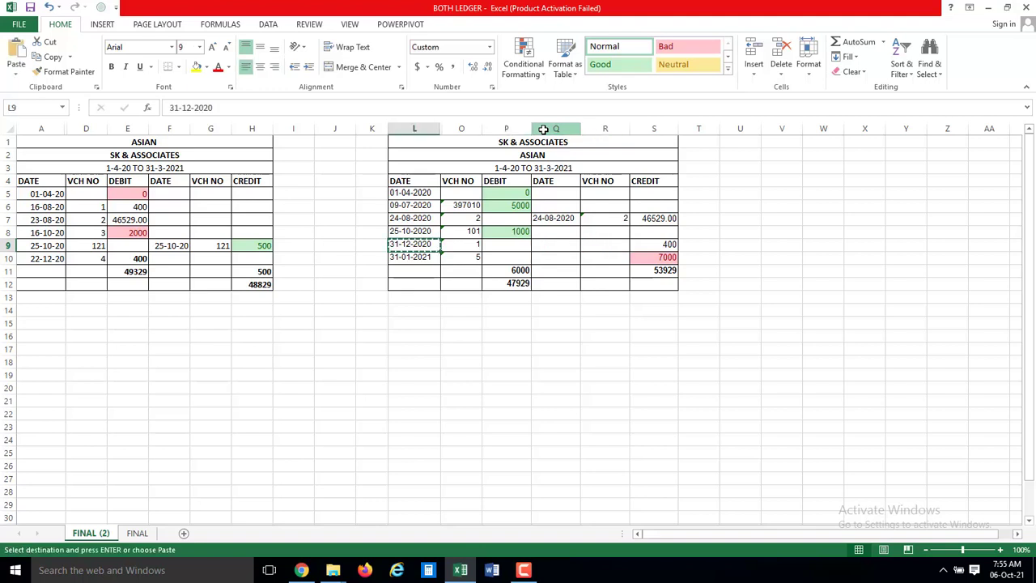
pyautogui.press('Right')
pyautogui.press('Right')
pyautogui.press('Right')
pyautogui.press('Return')
pyautogui.press('Left')
pyautogui.press('Left')
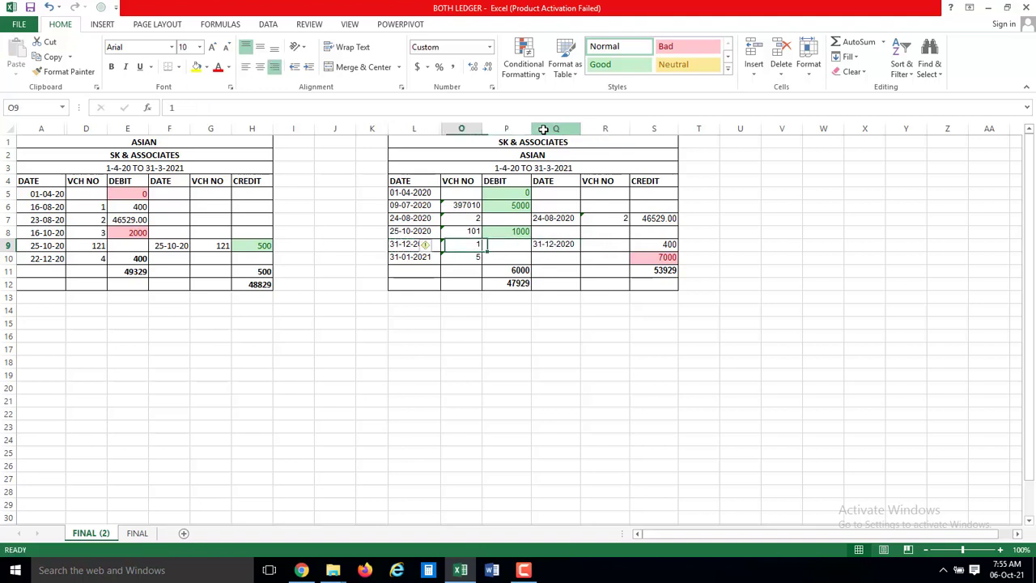
pyautogui.hotkey('ctrl', 'c')
pyautogui.press('Right')
pyautogui.press('Right')
pyautogui.press('Right')
pyautogui.press('Return')
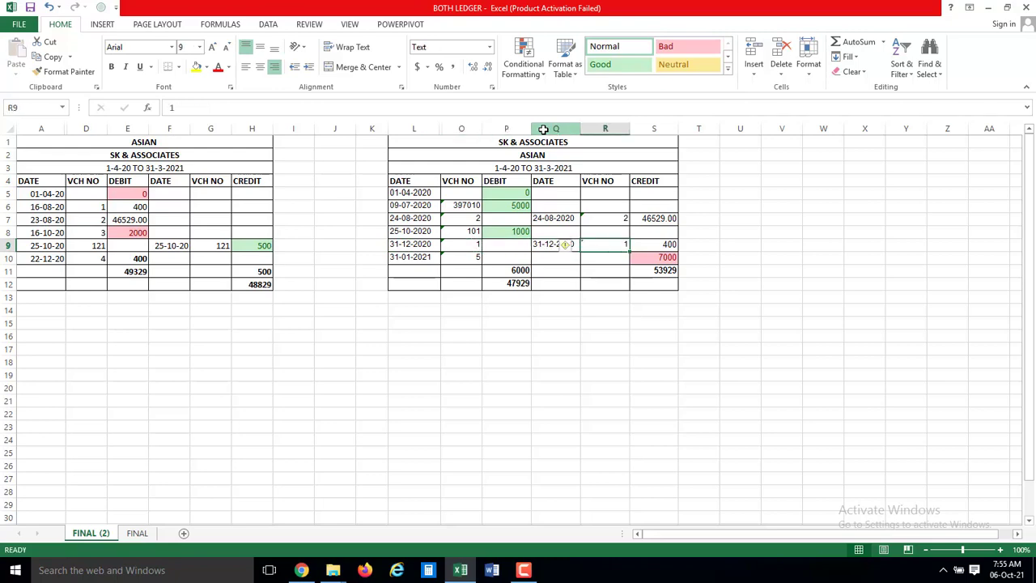
# - Fill Q10 with date 31-01-2021 and R10 with voucher number 5
pyautogui.press('Down')
pyautogui.press('Left')
pyautogui.press('Left')
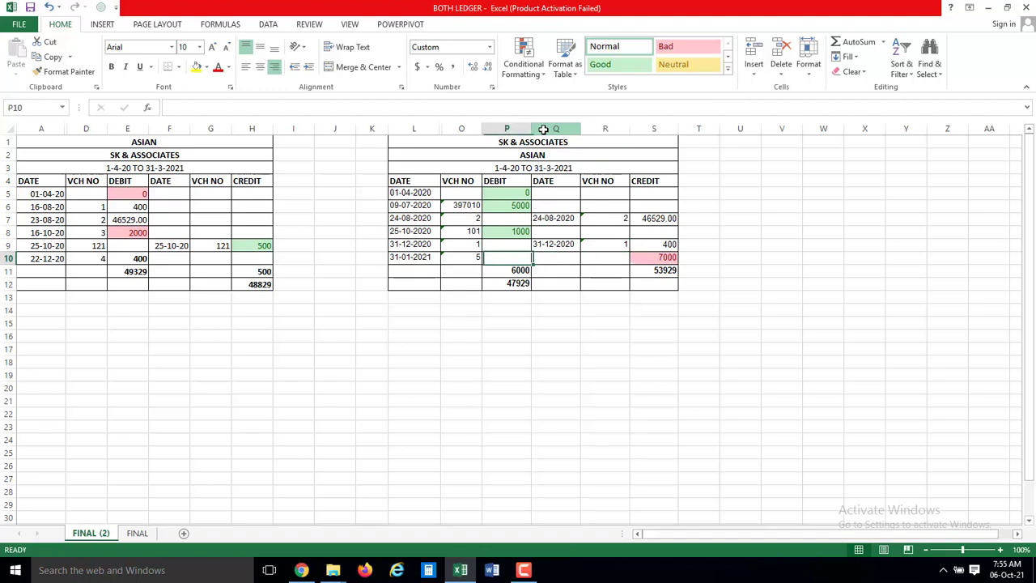
pyautogui.press('Left')
pyautogui.press('Left')
pyautogui.hotkey('ctrl', 'c')
pyautogui.press('Right')
pyautogui.press('Right')
pyautogui.press('Right')
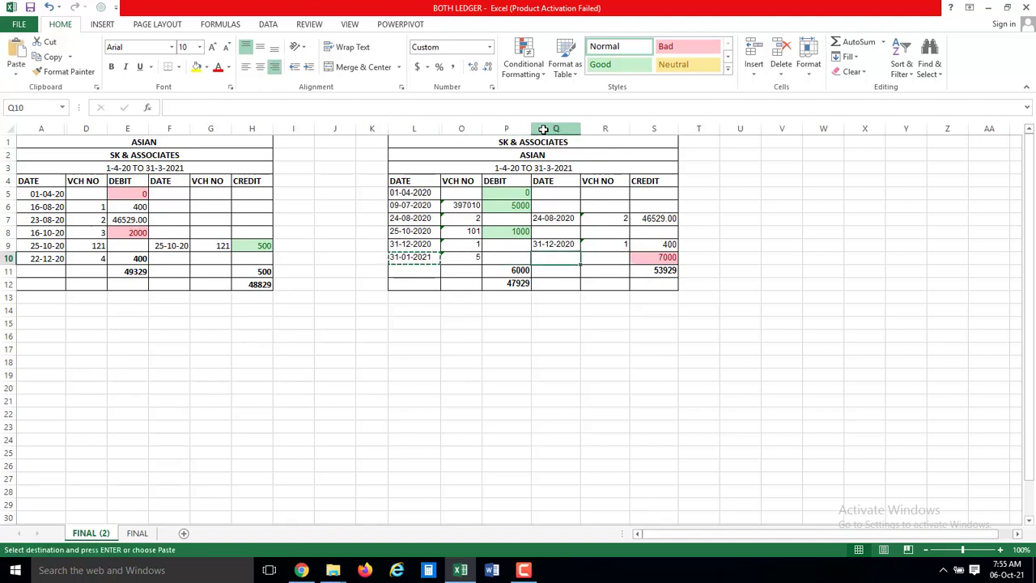
pyautogui.press('Return')
pyautogui.press('Left')
pyautogui.press('Left')
pyautogui.hotkey('ctrl', 'c')
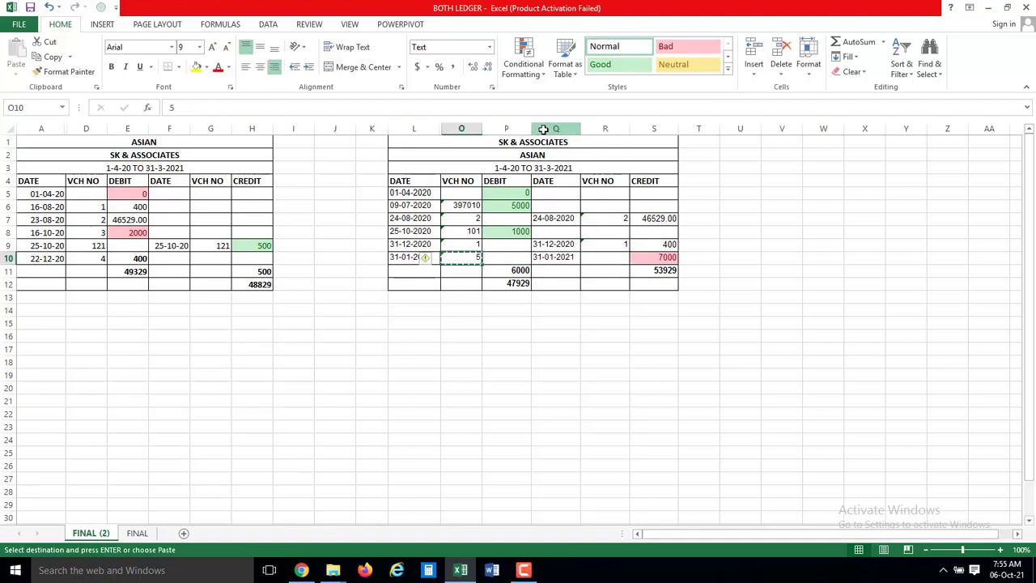
pyautogui.press('Right')
pyautogui.press('Right')
pyautogui.press('Right')
pyautogui.press('Return')
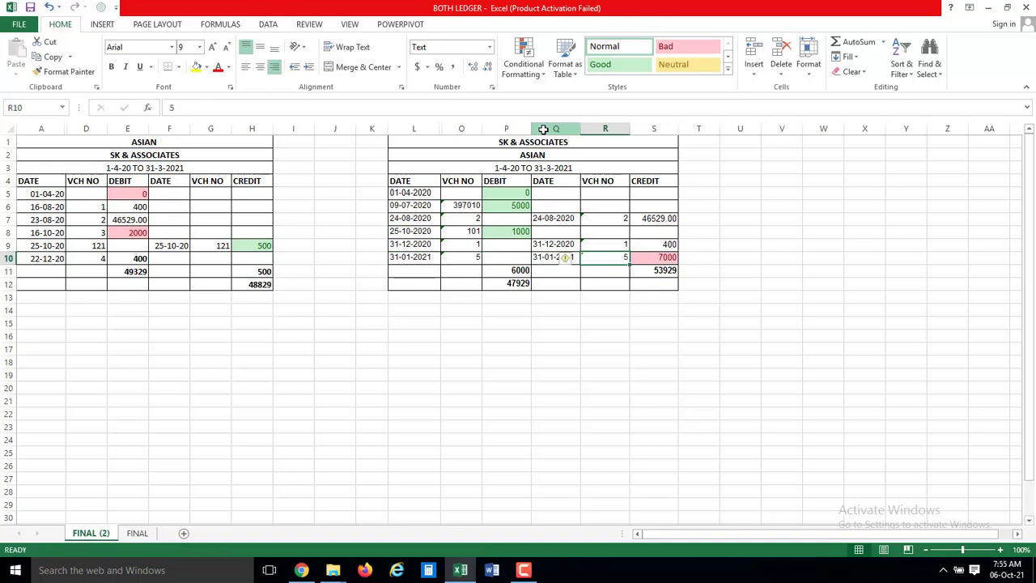
pyautogui.press('Up')
pyautogui.press('Up')
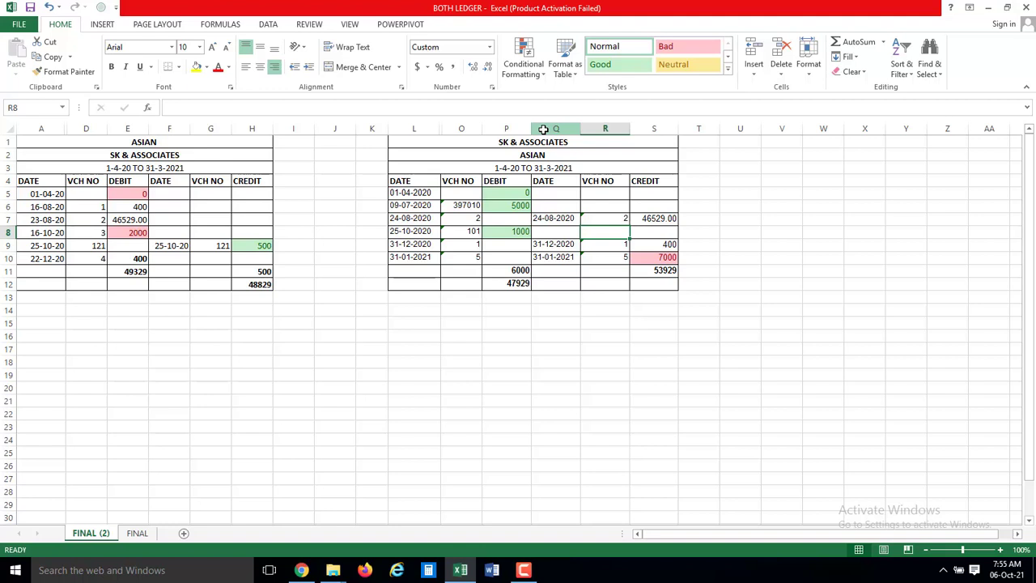
pyautogui.press('Left')
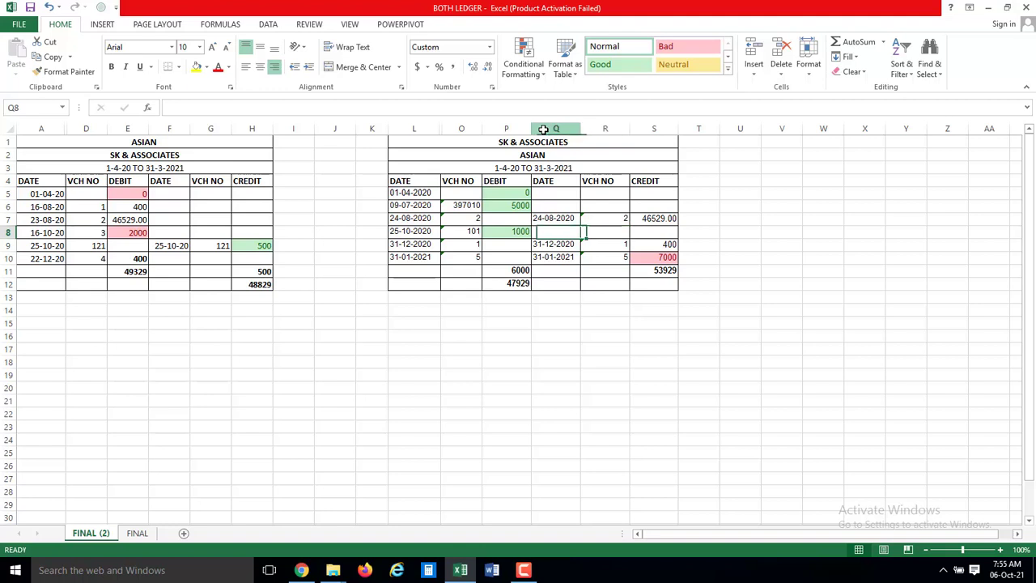
pyautogui.press('Left')
pyautogui.press('Left')
pyautogui.press('Left')
pyautogui.press('Left')
pyautogui.press('Left')
pyautogui.press('Left')
pyautogui.press('Left')
pyautogui.press('Left')
pyautogui.press('Left')
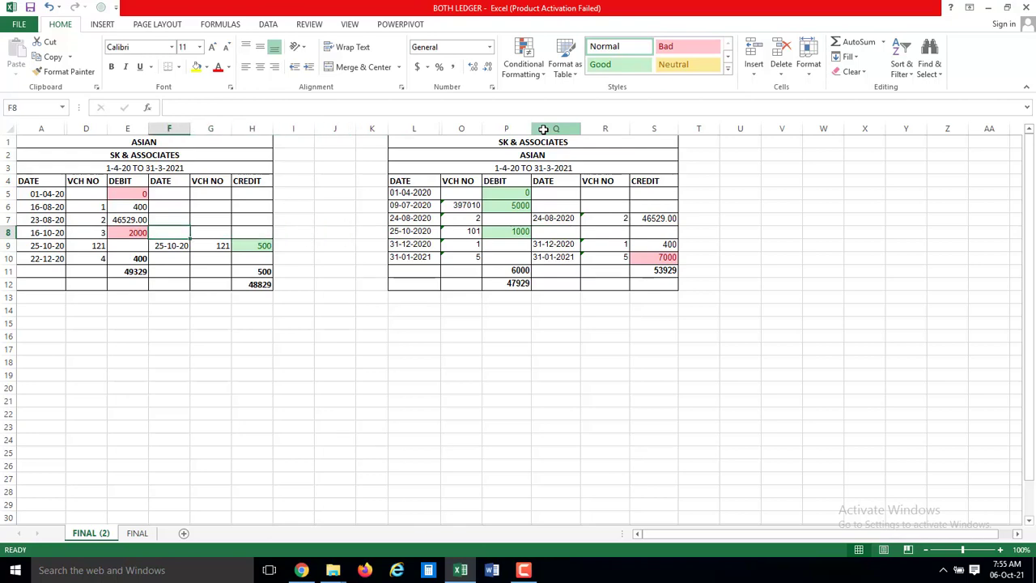
# - Select both ledgers' entry rows from E5 and clear their conditional formatting rules
pyautogui.press('Up')
pyautogui.press('Up')
pyautogui.press('Up')
pyautogui.press('Left')
pyautogui.hotkey('shift', 'Right')
pyautogui.hotkey('shift', 'Right')
pyautogui.hotkey('shift', 'Right')
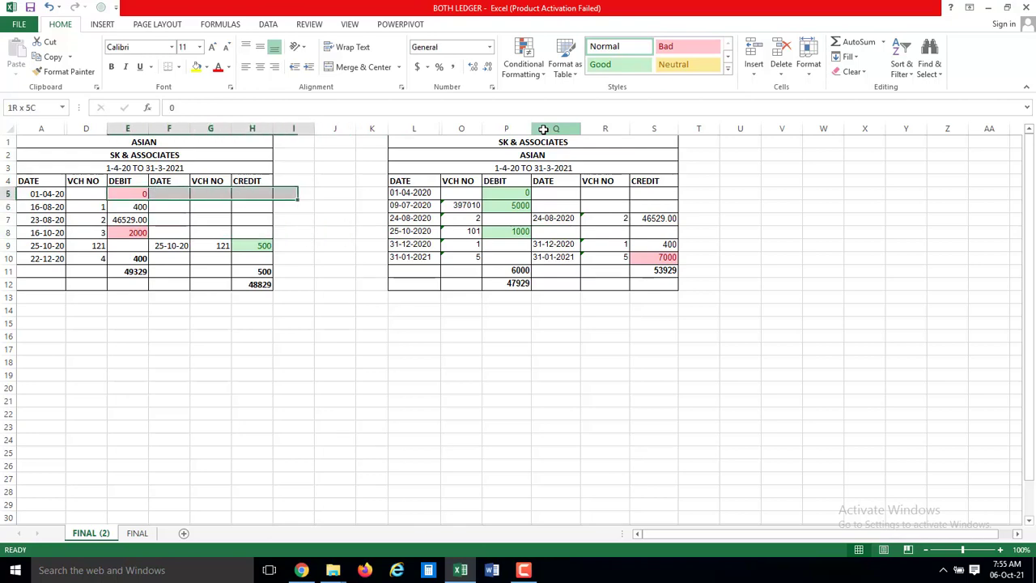
pyautogui.hotkey('shift', 'Right')
pyautogui.hotkey('shift', 'Right')
pyautogui.hotkey('shift', 'Right')
pyautogui.hotkey('shift', 'Right')
pyautogui.hotkey('shift', 'Right')
pyautogui.hotkey('shift', 'Right')
pyautogui.hotkey('shift', 'Right')
pyautogui.hotkey('shift', 'Right')
pyautogui.hotkey('shift', 'Down')
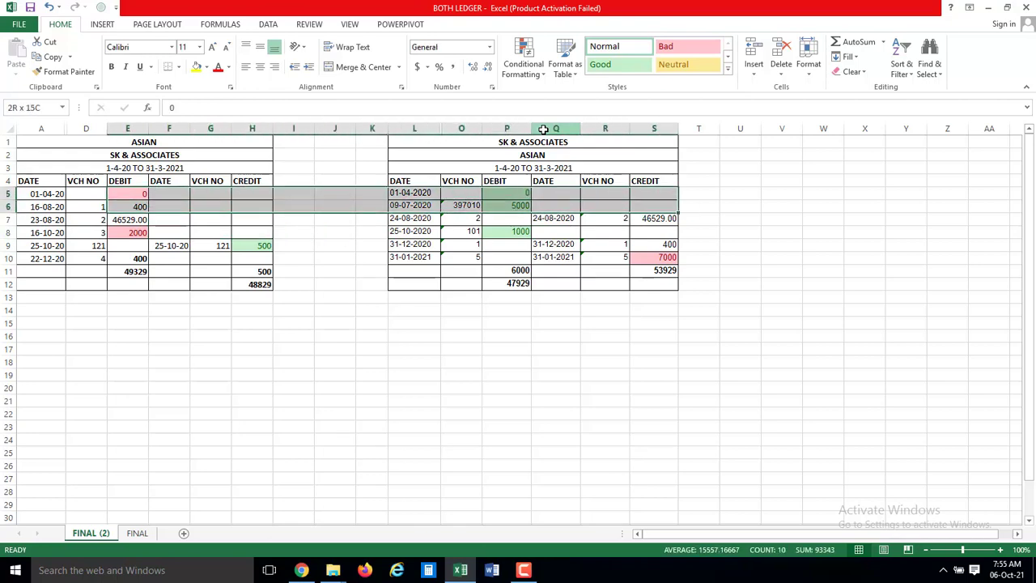
pyautogui.hotkey('shift', 'Down')
pyautogui.hotkey('shift', 'Down')
pyautogui.hotkey('shift', 'Down')
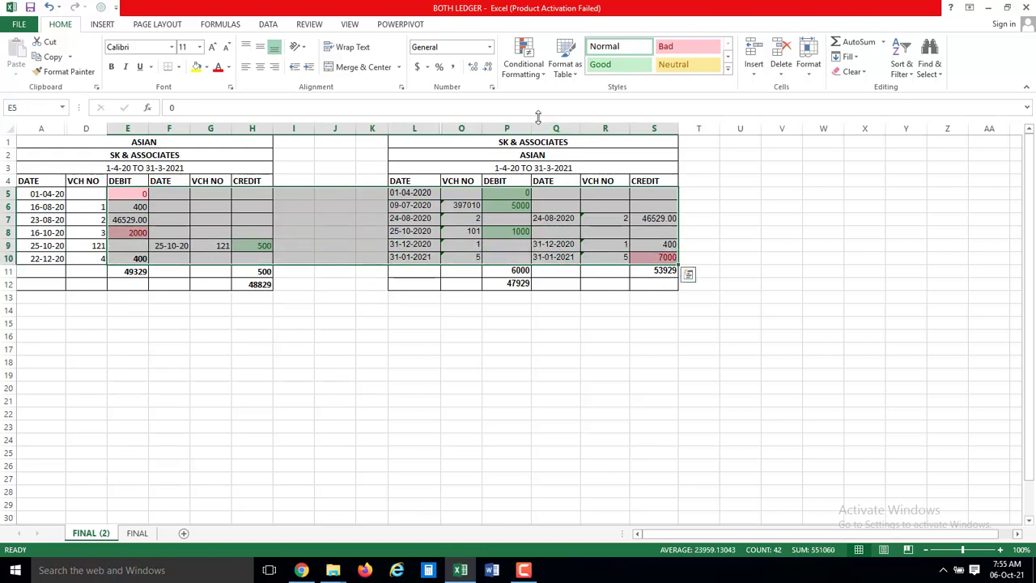
pyautogui.click(541, 75)
pyautogui.moveTo(551, 248)
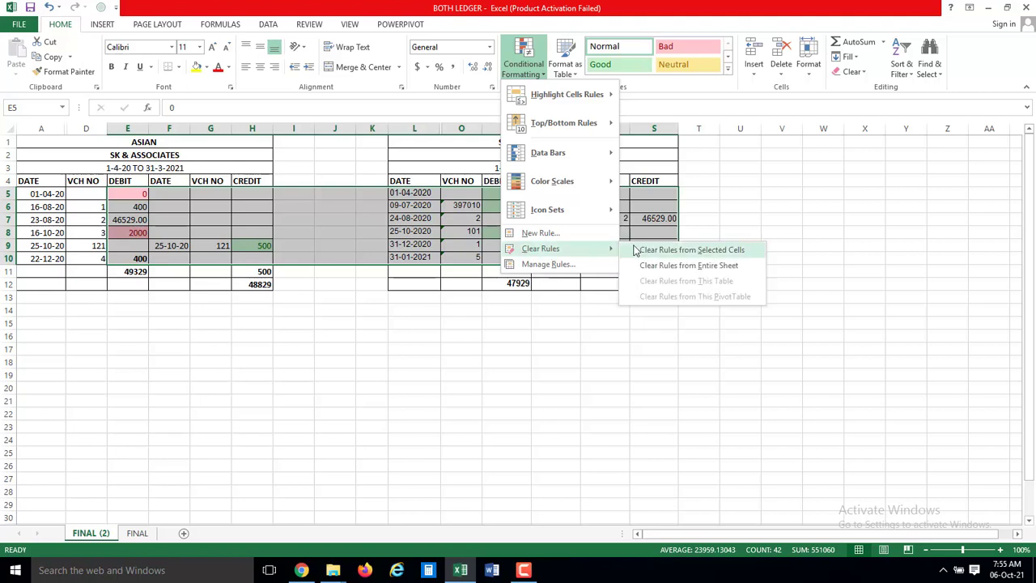
pyautogui.click(645, 252)
pyautogui.click(643, 248)
pyautogui.press('Down')
pyautogui.press('Down')
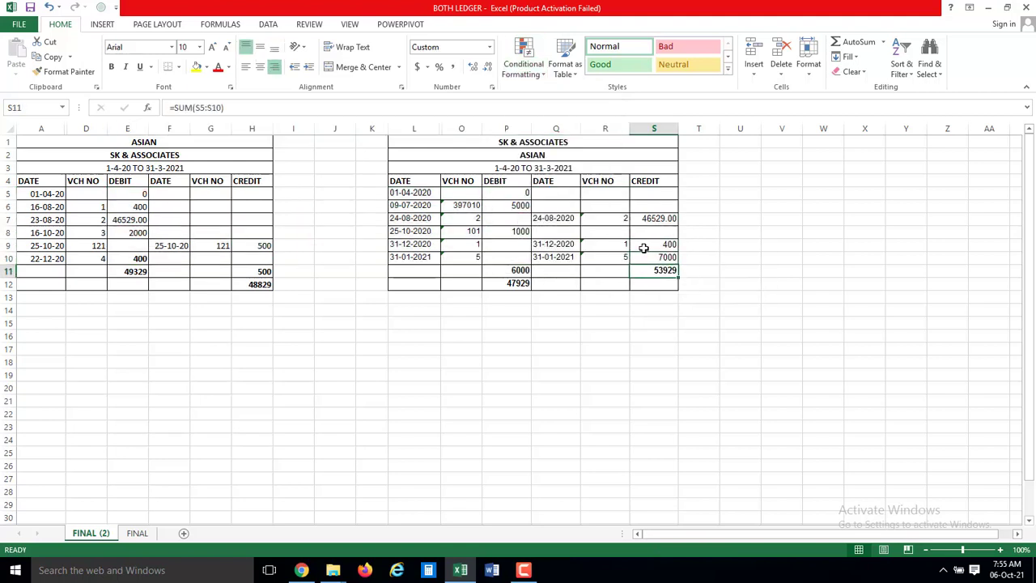
pyautogui.press('Up')
pyautogui.press('Up')
pyautogui.press('Up')
pyautogui.press('Left')
pyautogui.press('Left')
pyautogui.press('Left')
pyautogui.press('Left')
pyautogui.press('Left')
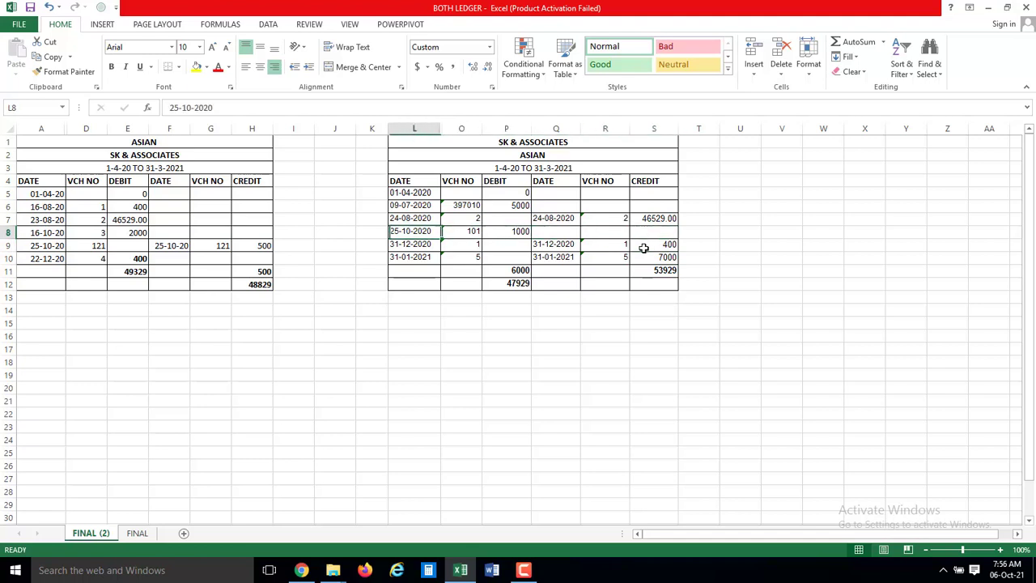
pyautogui.press('Left')
pyautogui.press('Left')
pyautogui.press('Left')
# - Select the left table's debit columns starting from the DATE header
pyautogui.press('Left')
pyautogui.press('Left')
pyautogui.press('Left')
pyautogui.press('Up')
pyautogui.press('Up')
pyautogui.press('Left')
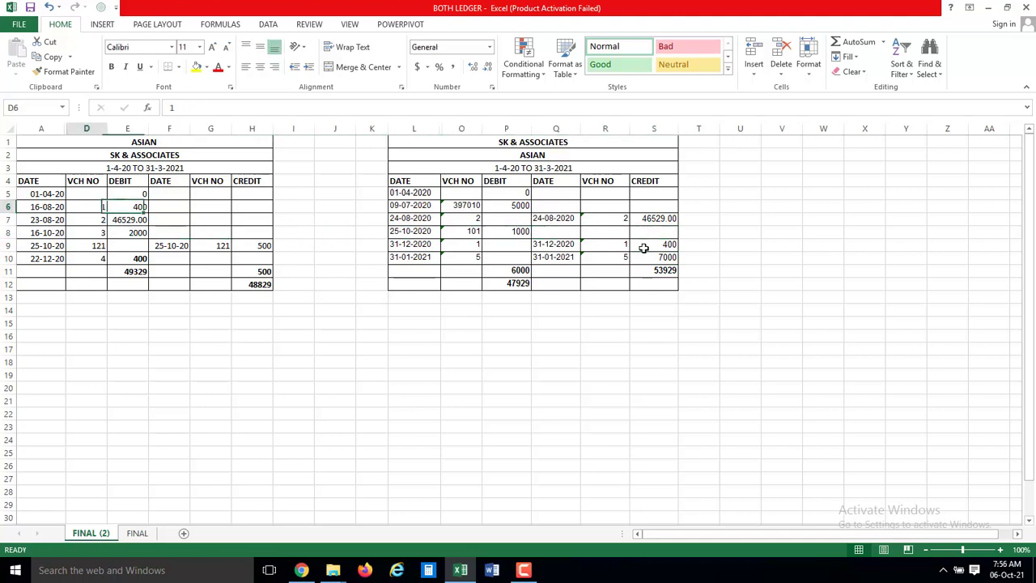
pyautogui.press('Left')
pyautogui.press('Up')
pyautogui.press('Up')
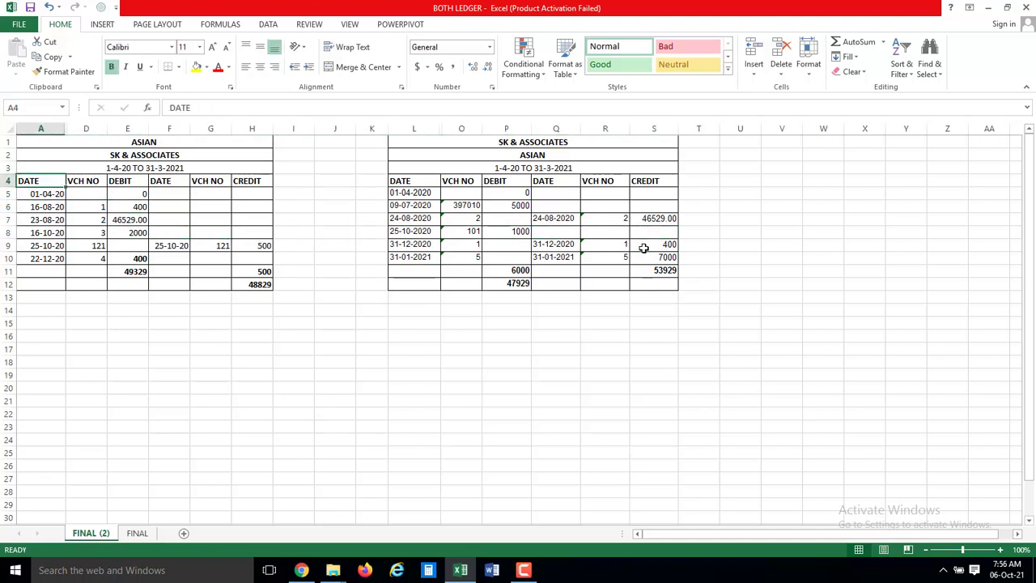
pyautogui.hotkey('shift', 'Right')
pyautogui.hotkey('shift', 'Right')
pyautogui.hotkey('shift', 'Down')
pyautogui.hotkey('shift', 'Down')
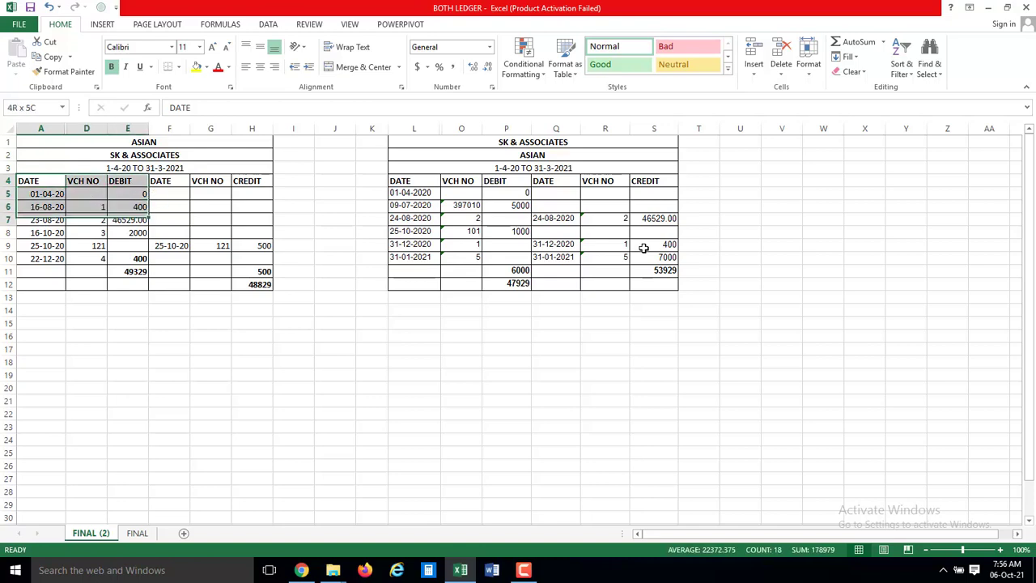
pyautogui.hotkey('shift', 'Down')
pyautogui.hotkey('shift', 'Down')
pyautogui.hotkey('shift', 'Down')
pyautogui.hotkey('shift', 'Down')
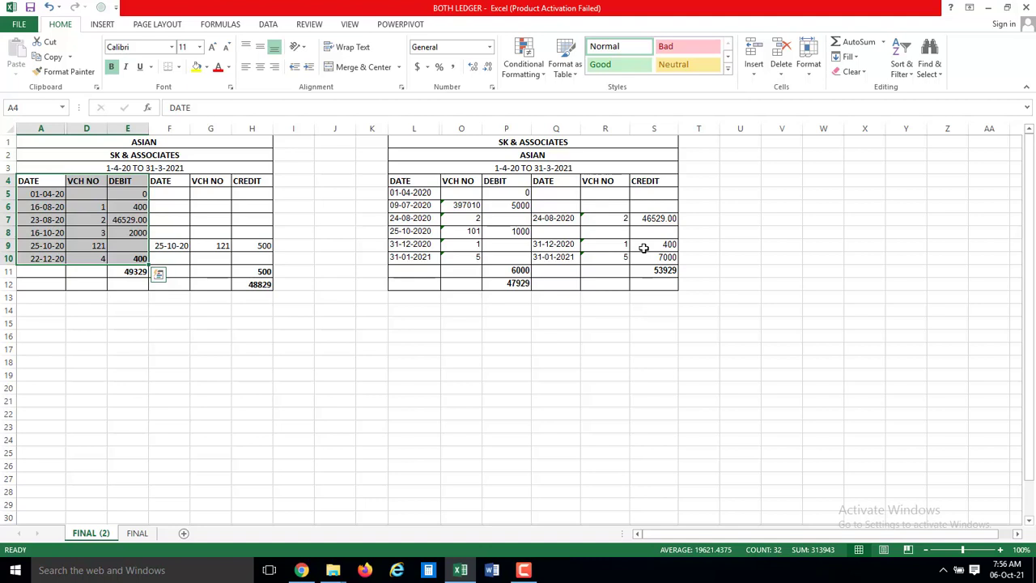
# - Show the 46529 debit in E7 and the 46529 credit in S7 with no decimal places
pyautogui.press('Down')
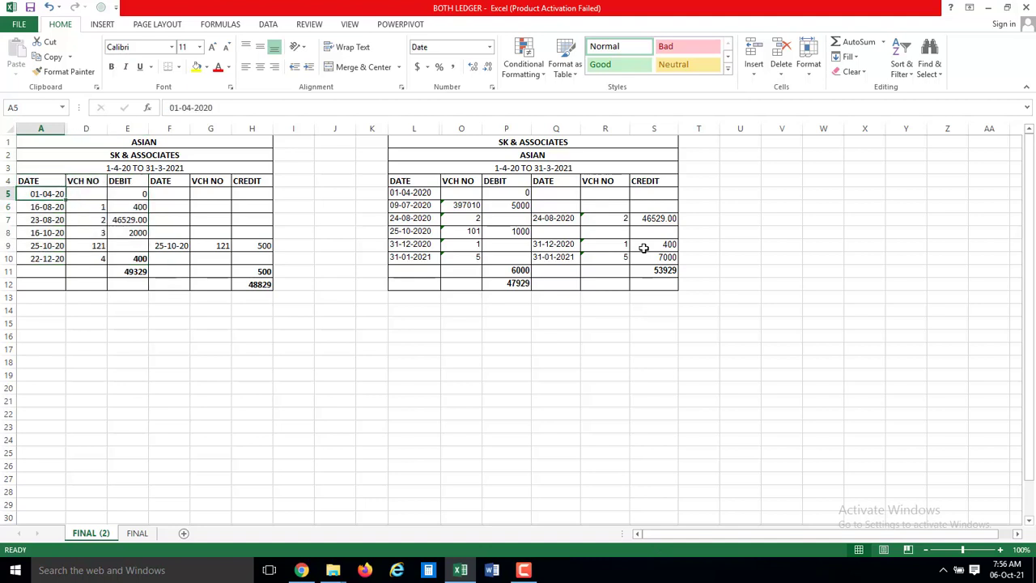
pyautogui.press('Down')
pyautogui.press('Right')
pyautogui.press('Right')
pyautogui.press('Down')
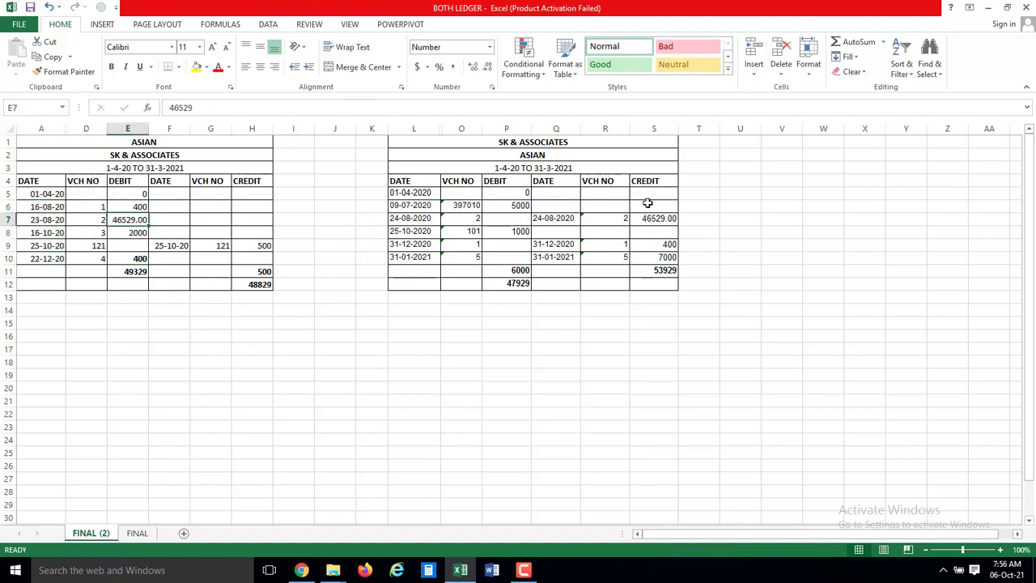
pyautogui.click(488, 68)
pyautogui.click(488, 68)
pyautogui.click(647, 220)
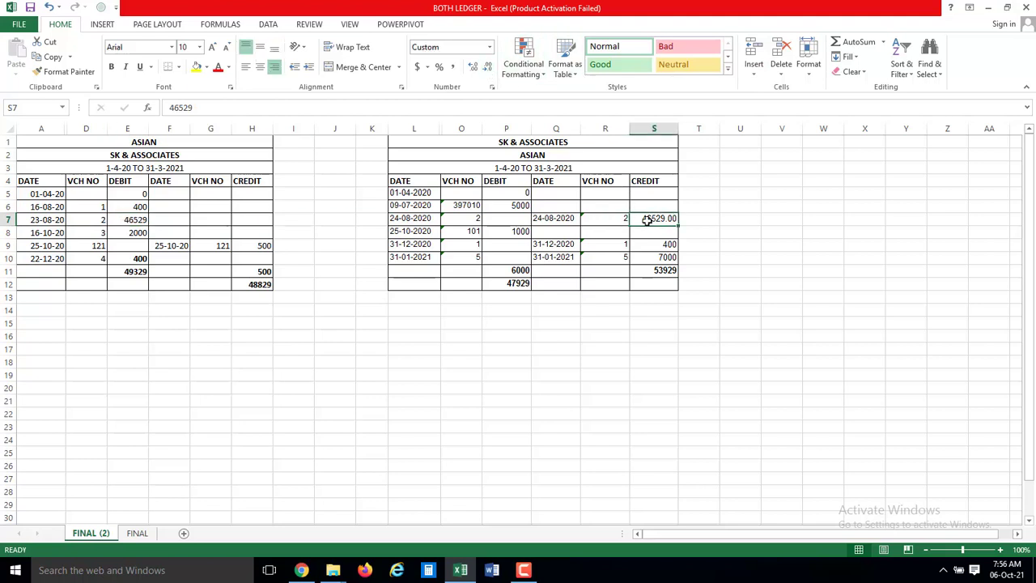
pyautogui.click(488, 68)
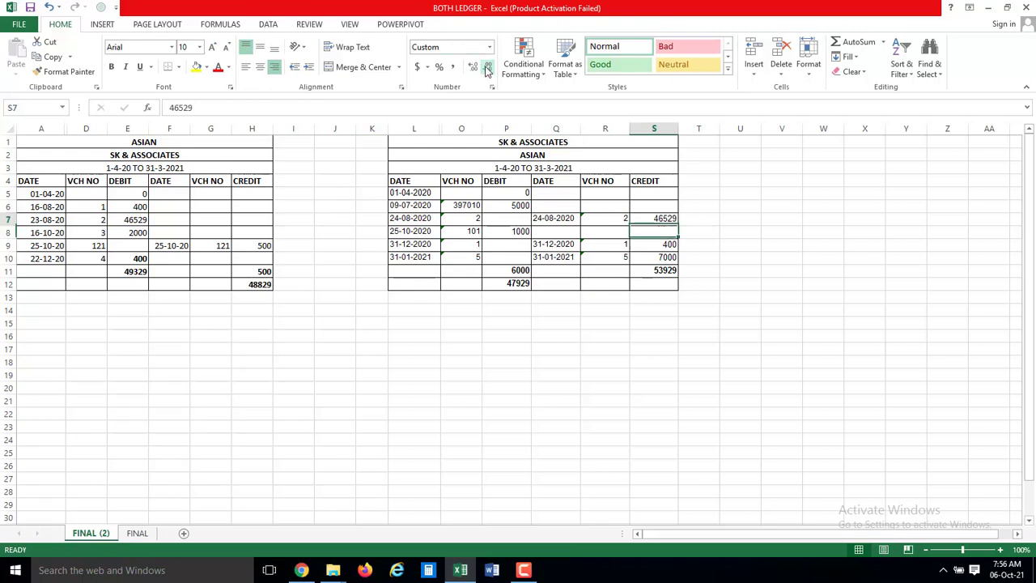
# - Select the left table's whole debit block A4:E10
pyautogui.press('Left')
pyautogui.press('Left')
pyautogui.press('Left')
pyautogui.press('Left')
pyautogui.press('Left')
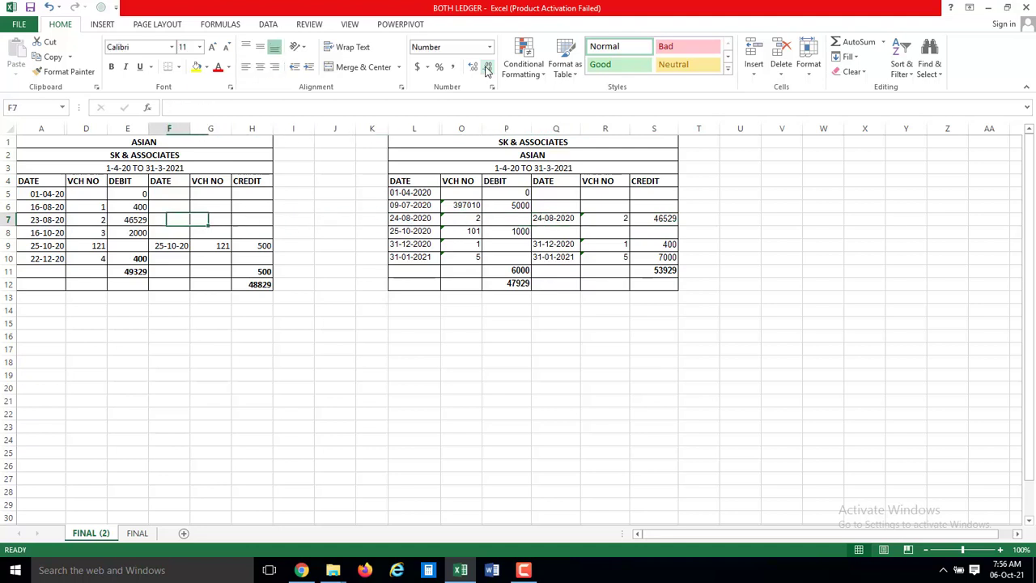
pyautogui.press('Left')
pyautogui.press('Down')
pyautogui.press('Down')
pyautogui.press('Left')
pyautogui.press('Down')
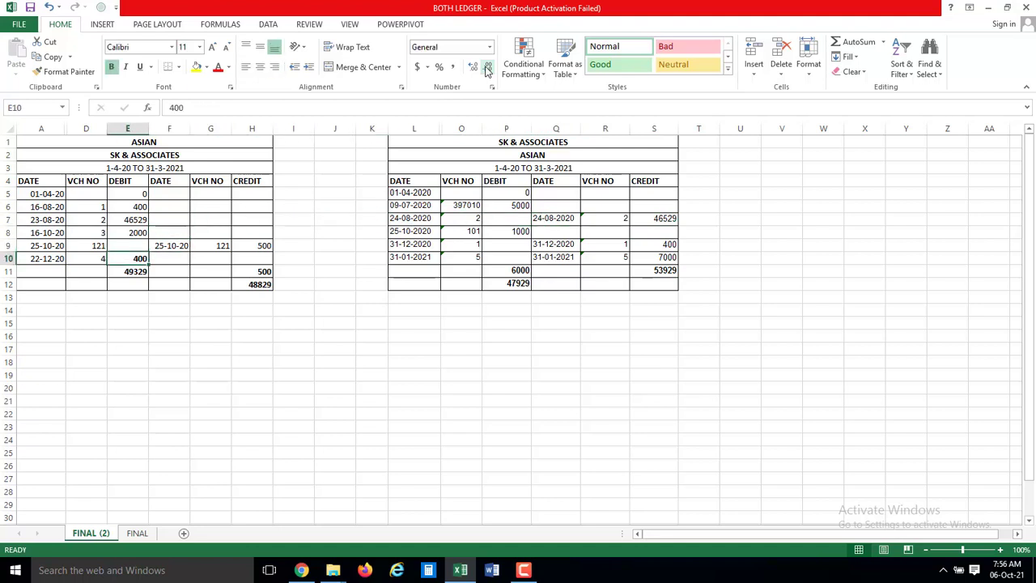
pyautogui.press('Up')
pyautogui.press('Up')
pyautogui.press('Up')
pyautogui.press('Up')
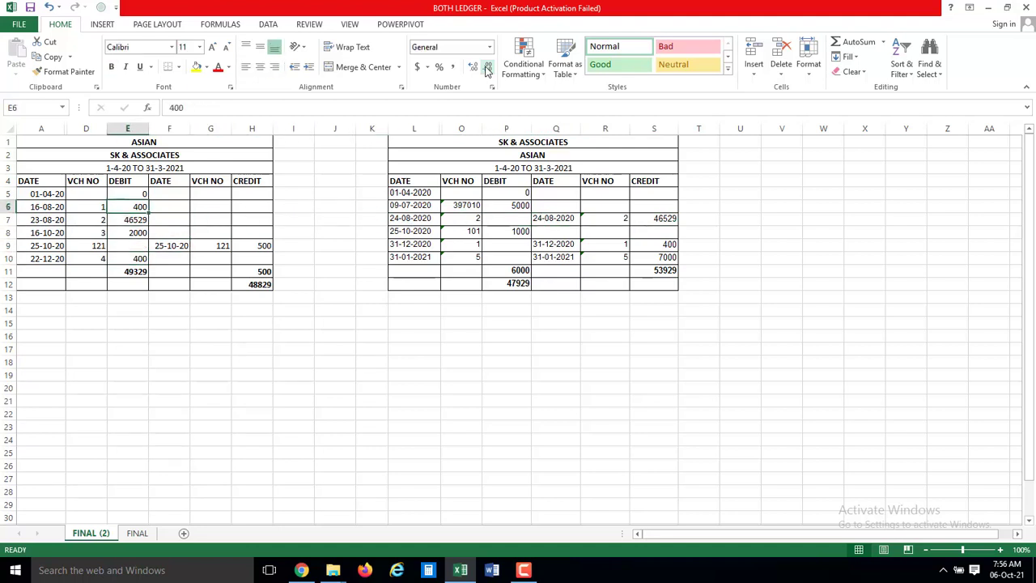
pyautogui.press('Left')
pyautogui.press('Left')
pyautogui.press('Up')
pyautogui.press('Up')
pyautogui.hotkey('shift', 'Right')
pyautogui.hotkey('shift', 'Right')
pyautogui.hotkey('shift', 'Down')
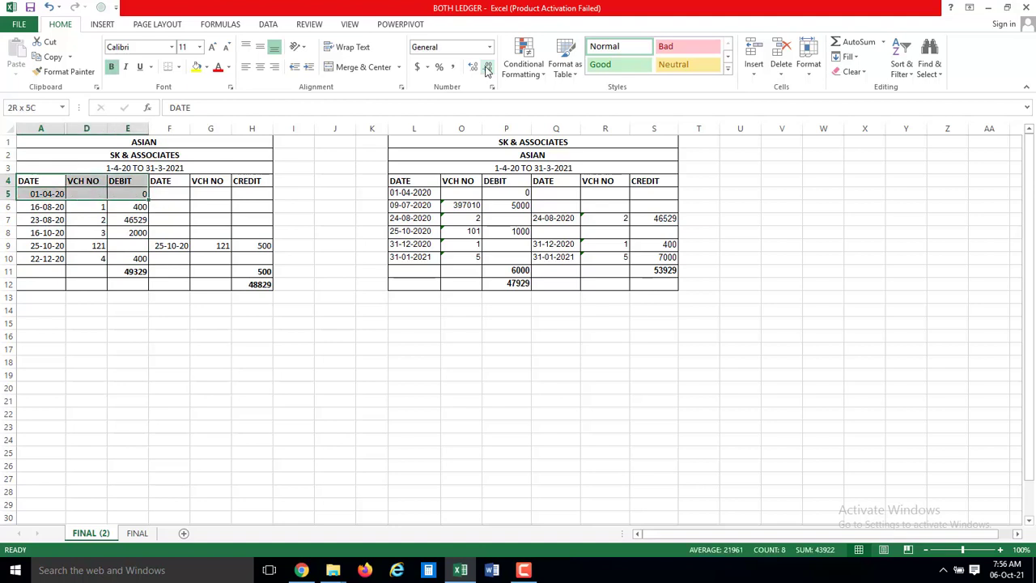
pyautogui.hotkey('shift', 'Down')
pyautogui.hotkey('shift', 'Down')
pyautogui.hotkey('shift', 'Down')
pyautogui.hotkey('shift', 'Down')
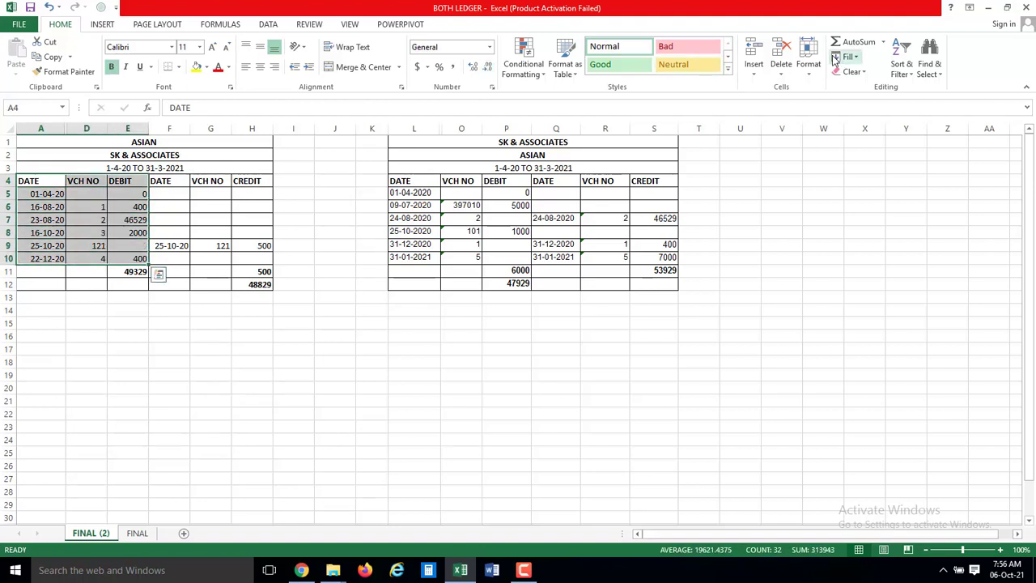
# - Sort A4:E10 by DEBIT, Largest to Smallest, so the 46529 row comes first
pyautogui.click(270, 24)
pyautogui.click(310, 61)
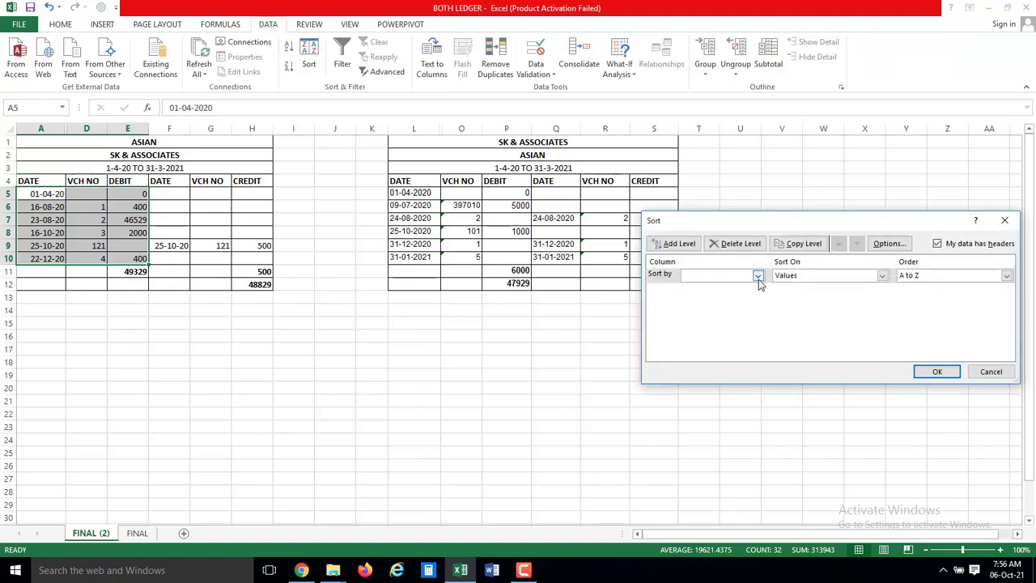
pyautogui.click(758, 277)
pyautogui.click(717, 321)
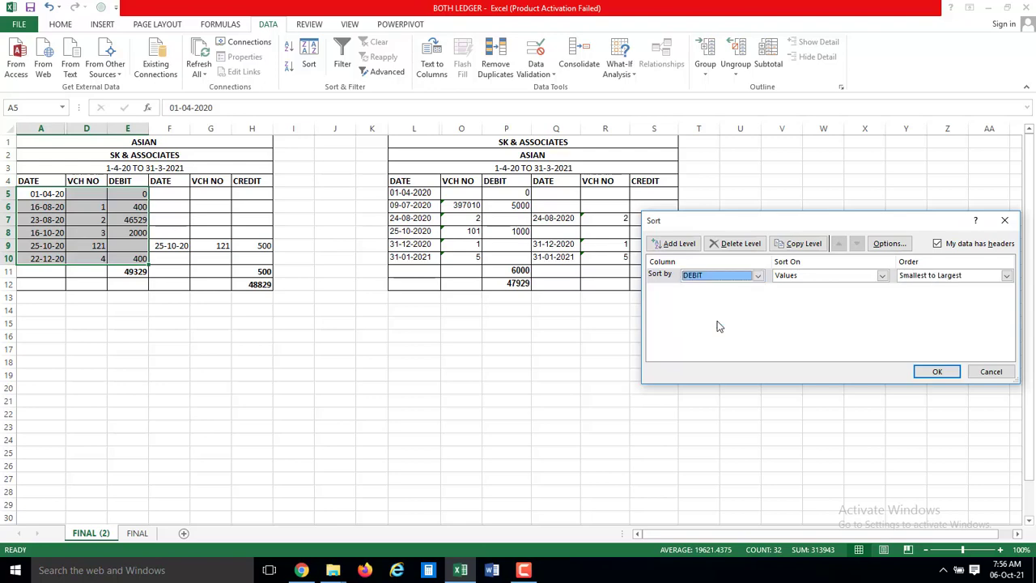
pyautogui.click(1006, 276)
pyautogui.click(977, 296)
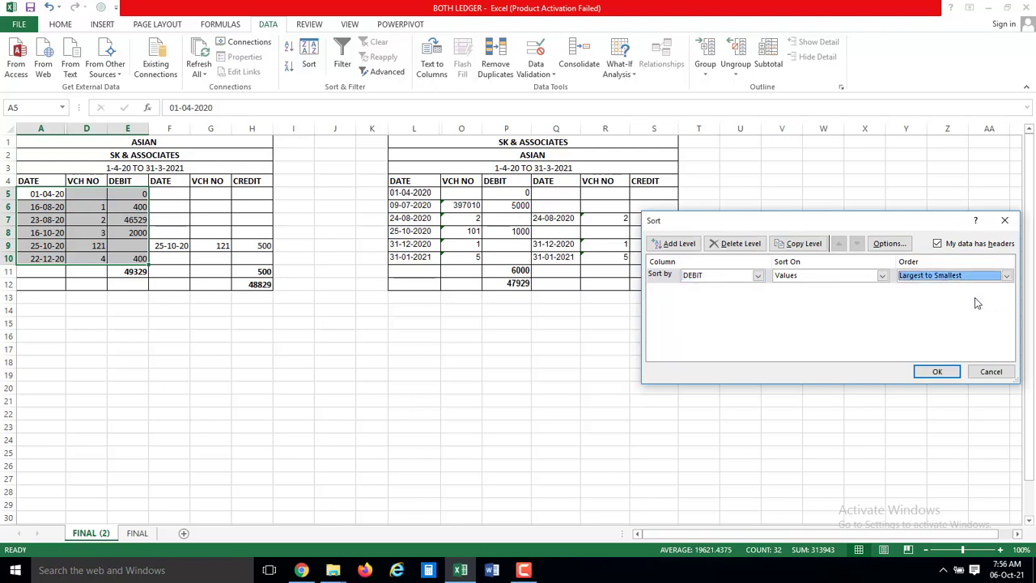
pyautogui.click(931, 373)
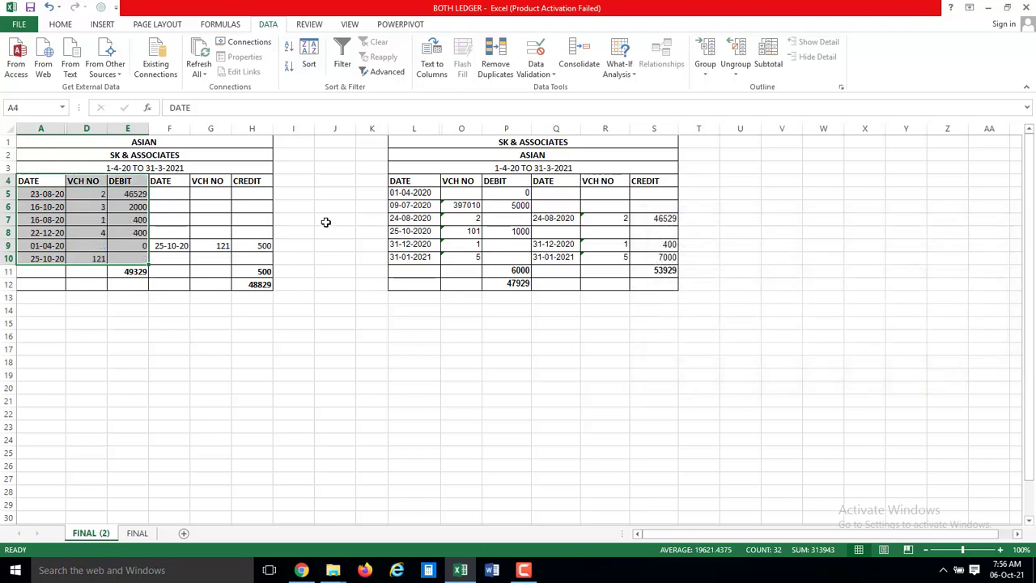
# - Sort the credit block F4:H10 by CREDIT, Largest to Smallest, moving the 500 entry to row 5
pyautogui.click(166, 185)
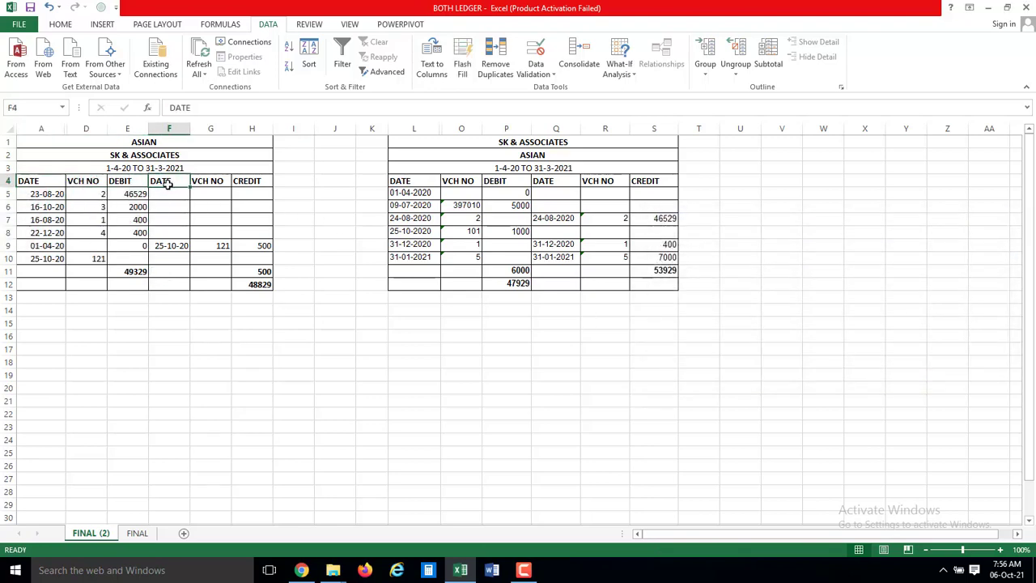
pyautogui.hotkey('shift', 'Right')
pyautogui.hotkey('shift', 'Right')
pyautogui.hotkey('shift', 'Down')
pyautogui.hotkey('shift', 'Down')
pyautogui.hotkey('shift', 'Down')
pyautogui.hotkey('shift', 'Down')
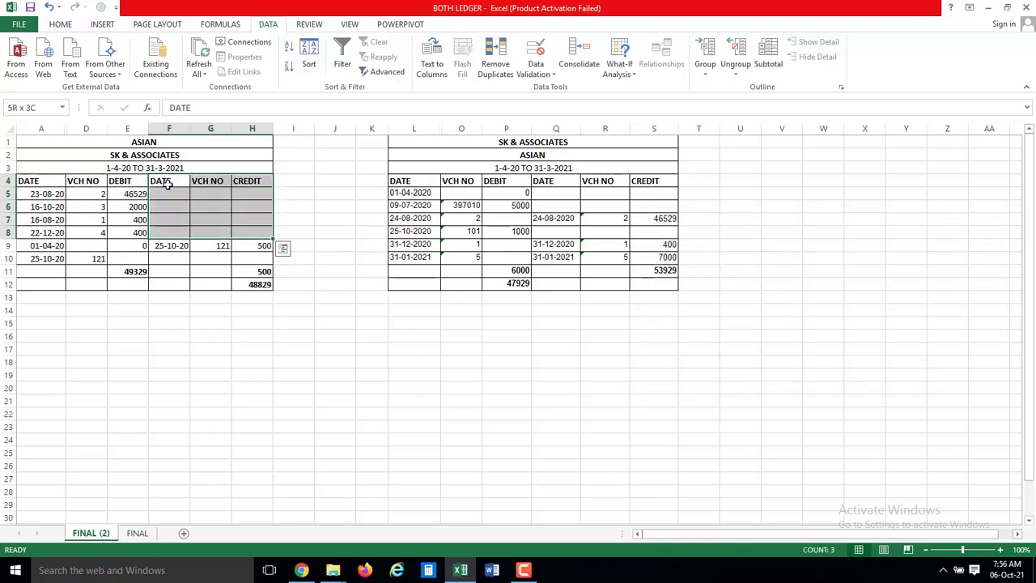
pyautogui.hotkey('shift', 'Down')
pyautogui.hotkey('shift', 'Down')
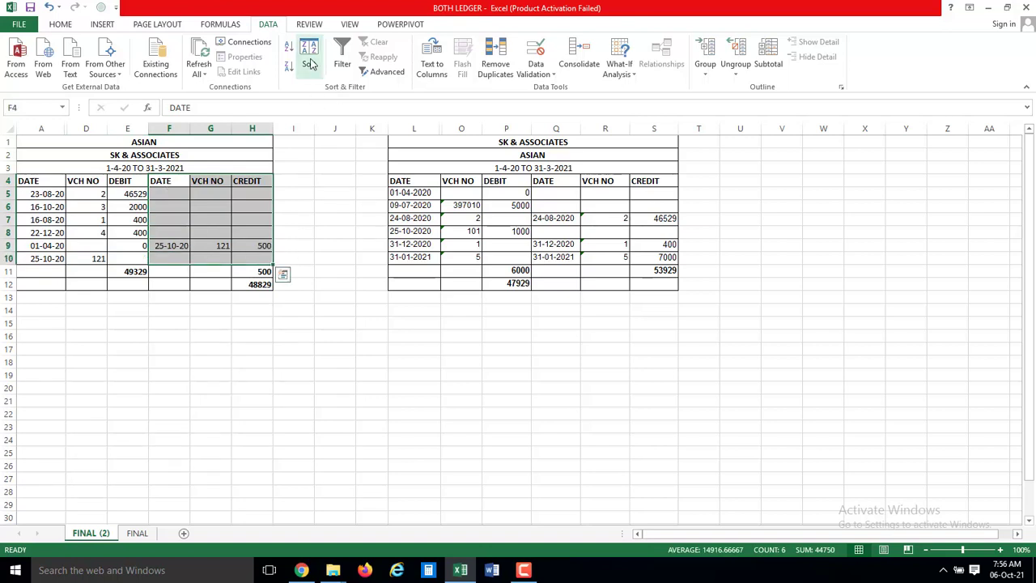
pyautogui.click(312, 64)
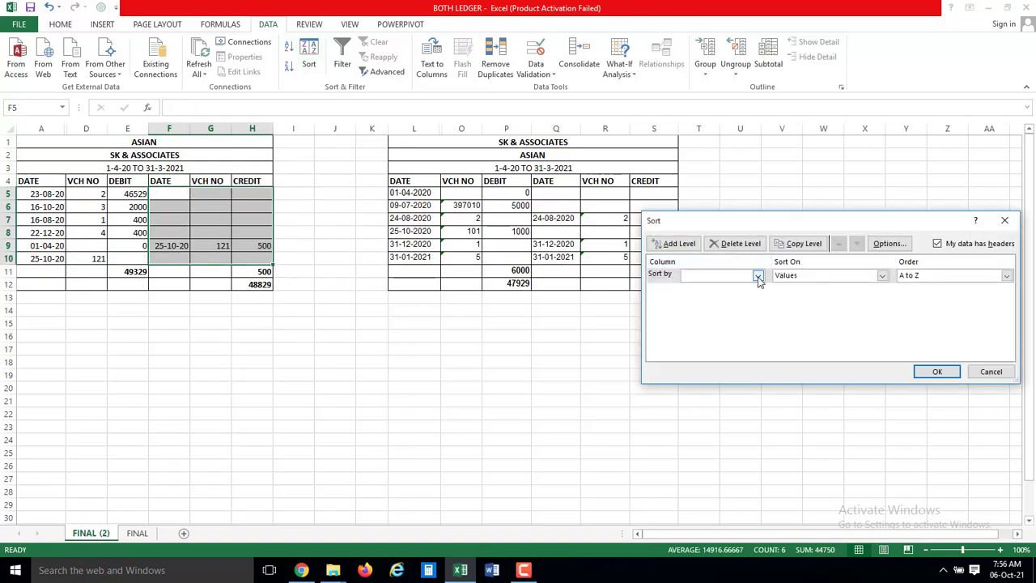
pyautogui.click(759, 277)
pyautogui.click(729, 306)
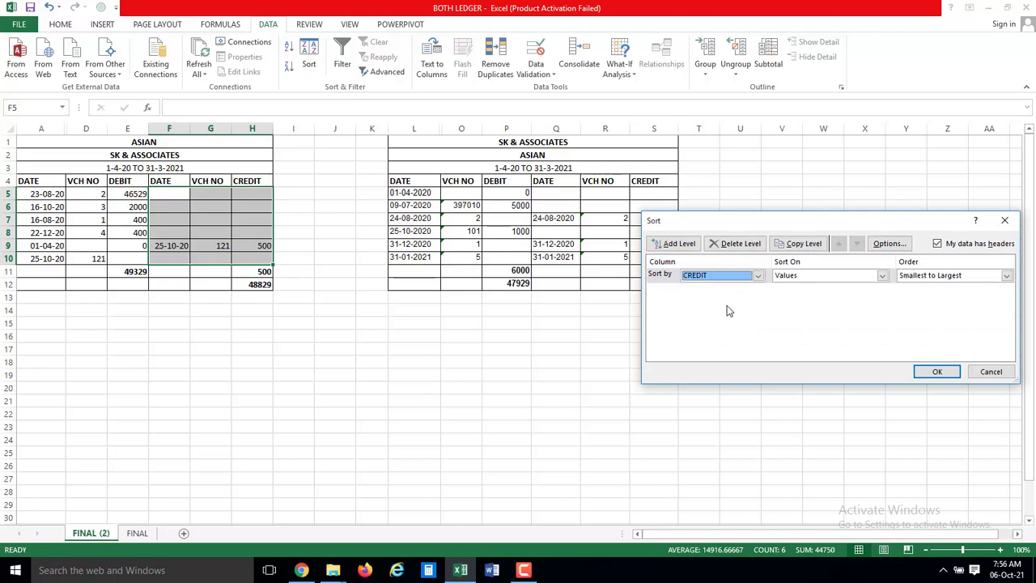
pyautogui.click(985, 279)
pyautogui.click(968, 298)
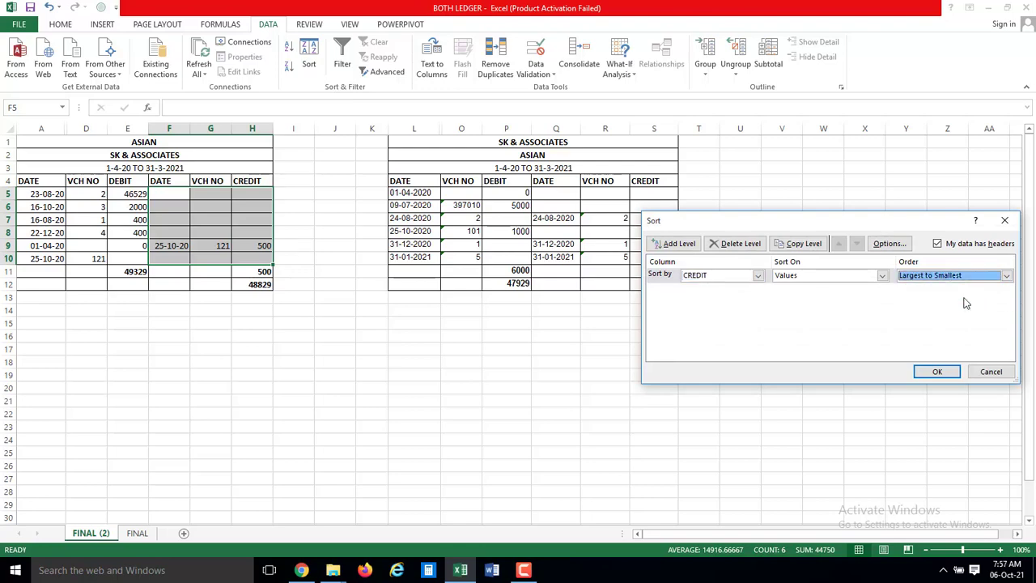
pyautogui.click(933, 373)
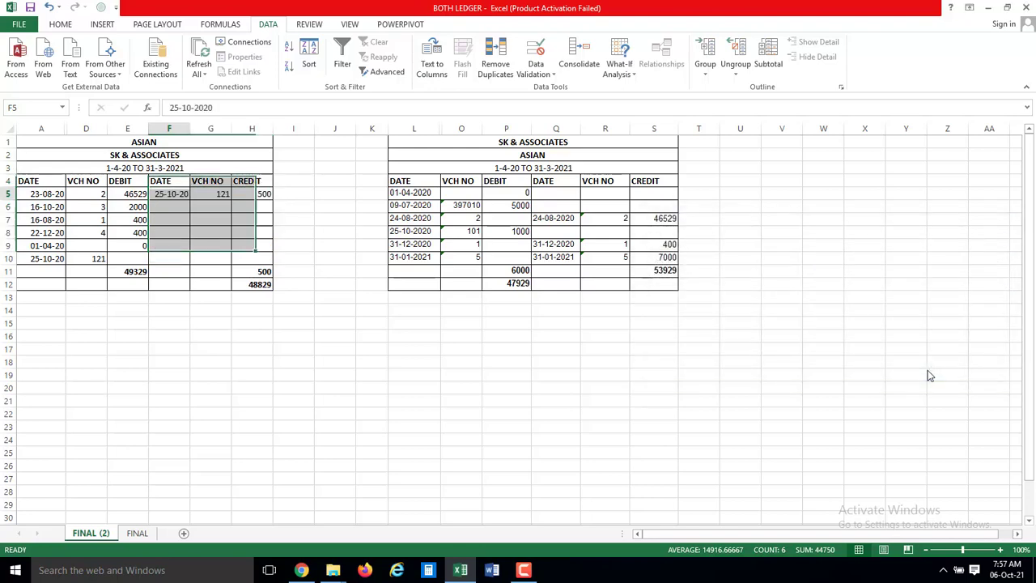
pyautogui.press('Right')
pyautogui.press('Right')
pyautogui.press('Right')
pyautogui.press('Right')
pyautogui.press('Right')
pyautogui.press('Right')
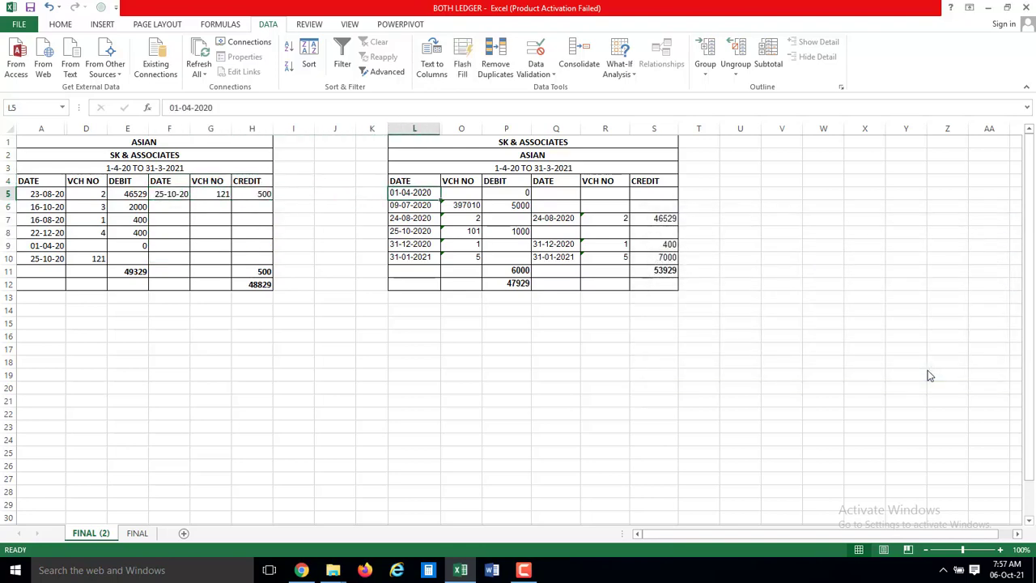
# - Select the right table's debit rows and open Sort, then cancel without sorting
pyautogui.hotkey('shift', 'Right')
pyautogui.hotkey('shift', 'Right')
pyautogui.hotkey('shift', 'Down')
pyautogui.hotkey('shift', 'Down')
pyautogui.hotkey('shift', 'Down')
pyautogui.hotkey('shift', 'Down')
pyautogui.hotkey('shift', 'Down')
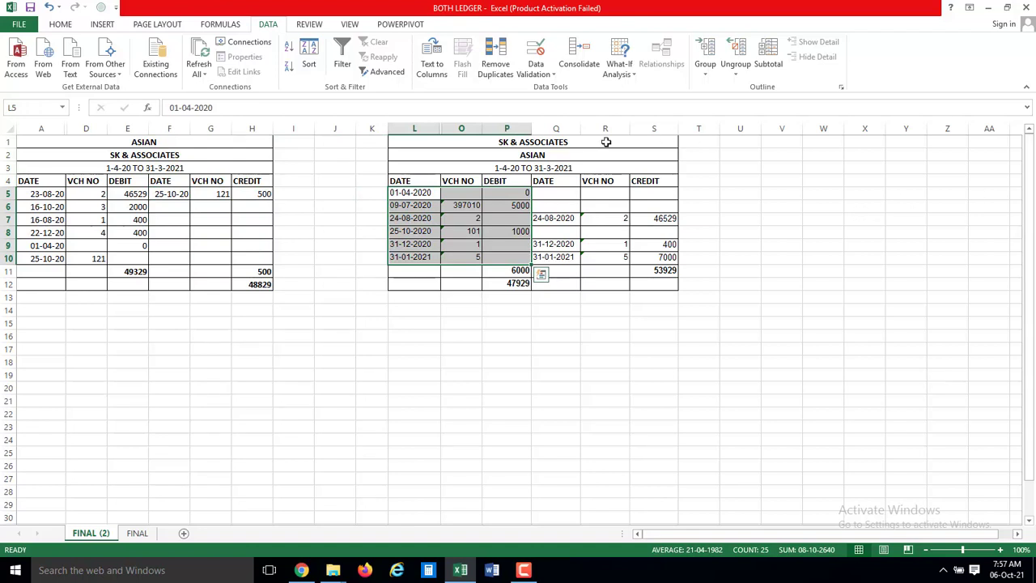
pyautogui.click(308, 56)
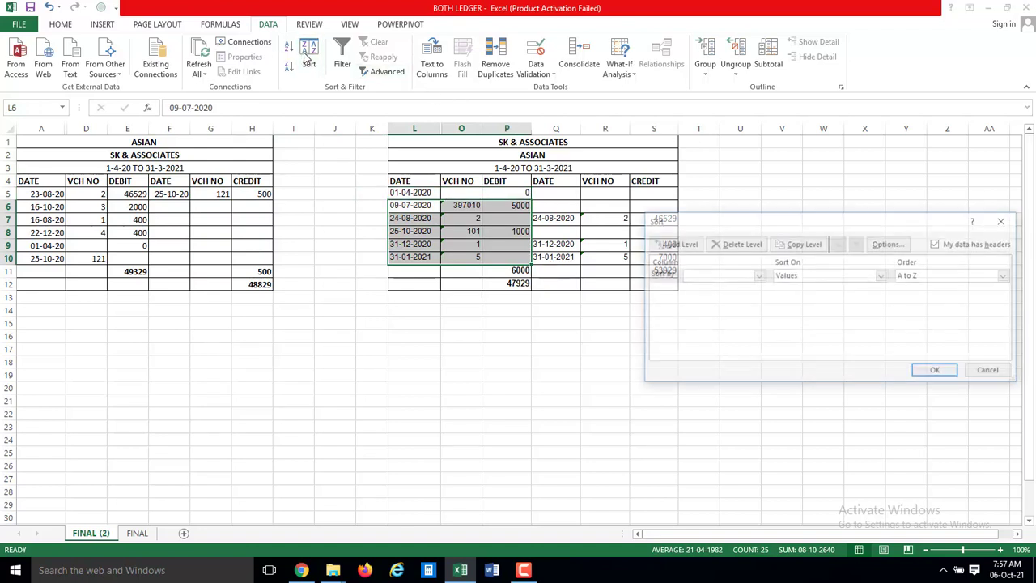
pyautogui.click(758, 275)
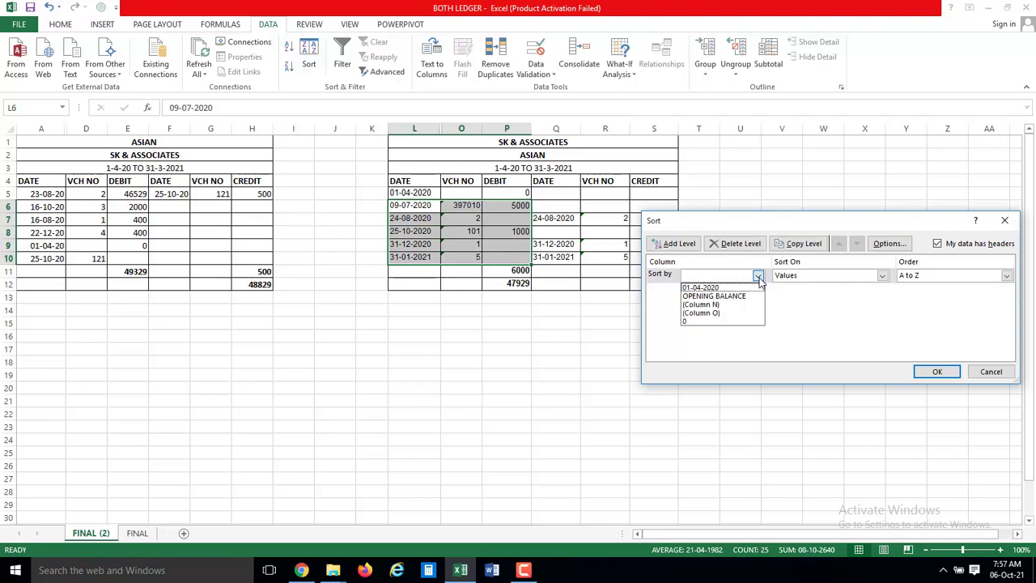
pyautogui.click(974, 378)
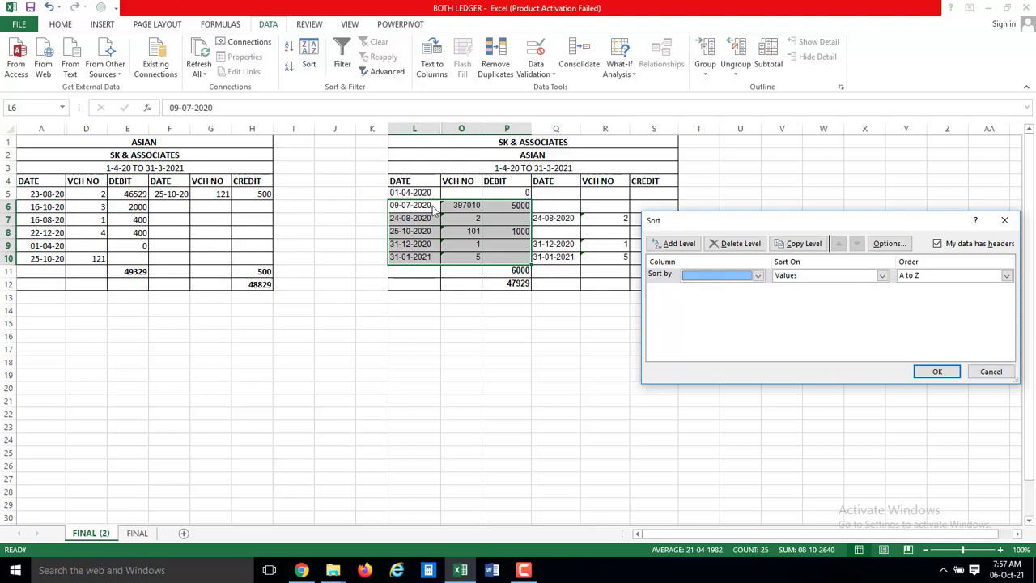
pyautogui.click(989, 373)
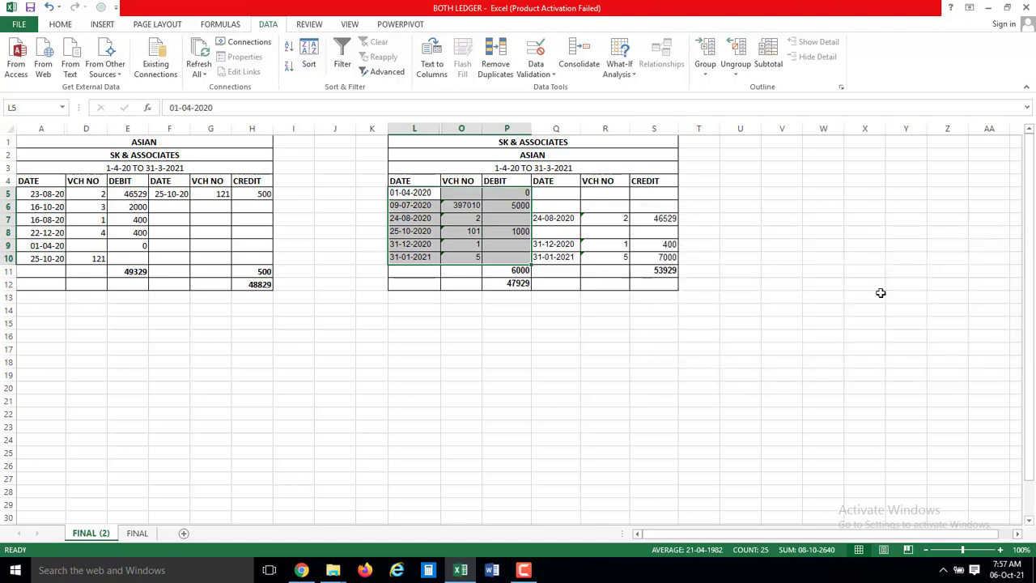
# - Sort L4:P10 by DEBIT, Largest to Smallest, putting the 5000 entry first
pyautogui.click(393, 179)
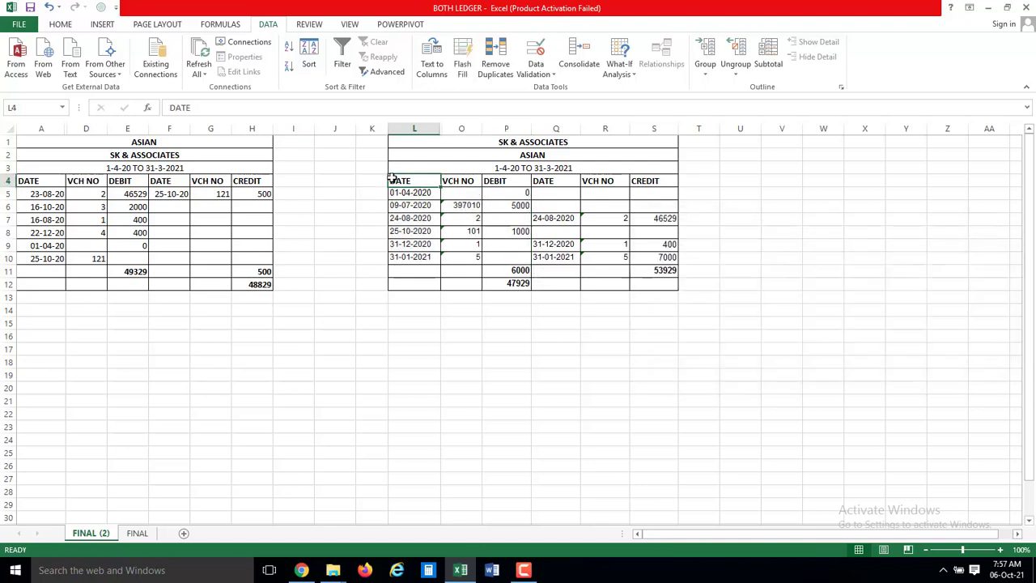
pyautogui.hotkey('shift', 'Right')
pyautogui.hotkey('shift', 'Right')
pyautogui.hotkey('shift', 'Down')
pyautogui.hotkey('shift', 'Down')
pyautogui.hotkey('shift', 'Down')
pyautogui.hotkey('shift', 'Down')
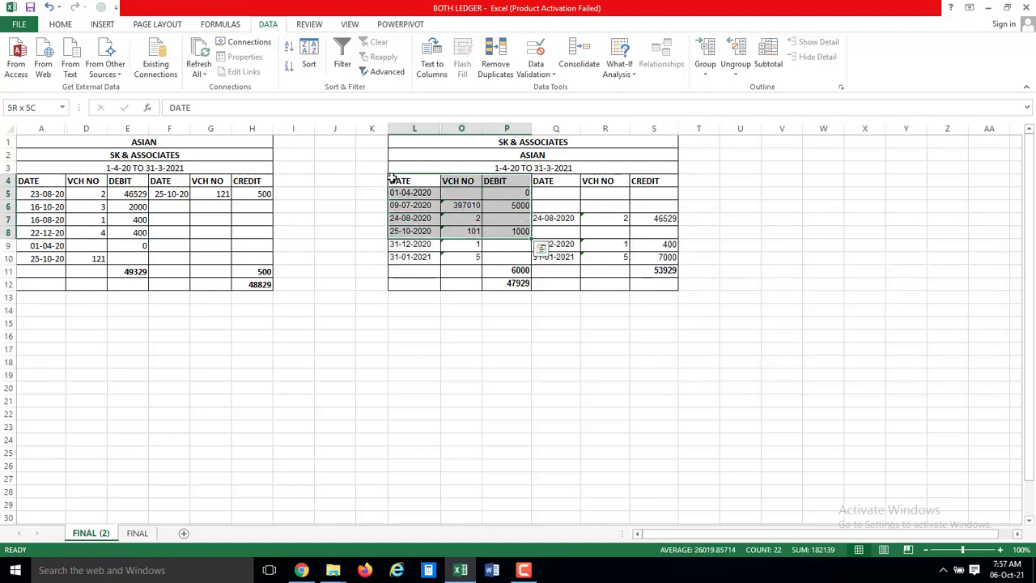
pyautogui.hotkey('shift', 'Down')
pyautogui.hotkey('shift', 'Down')
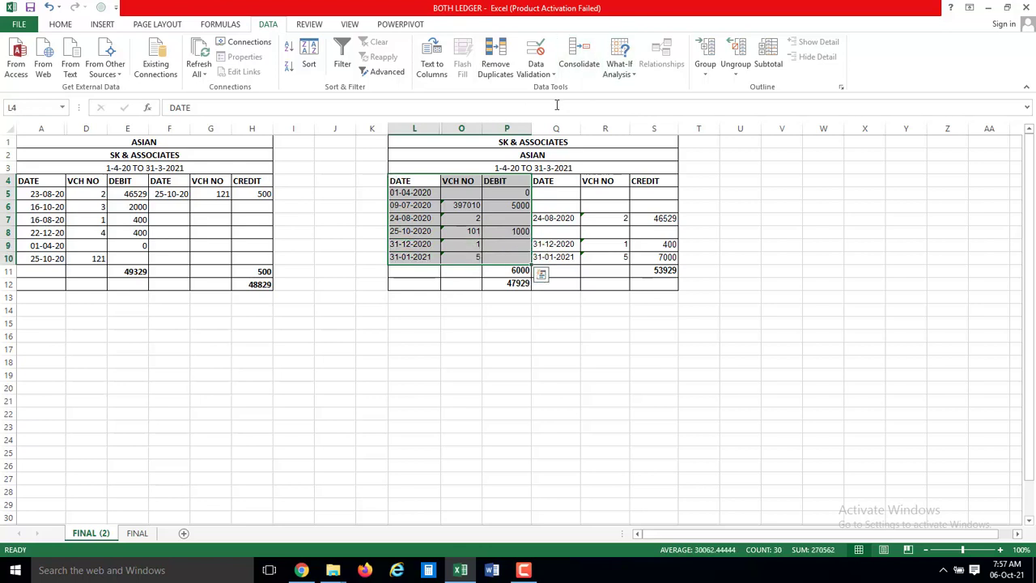
pyautogui.click(316, 63)
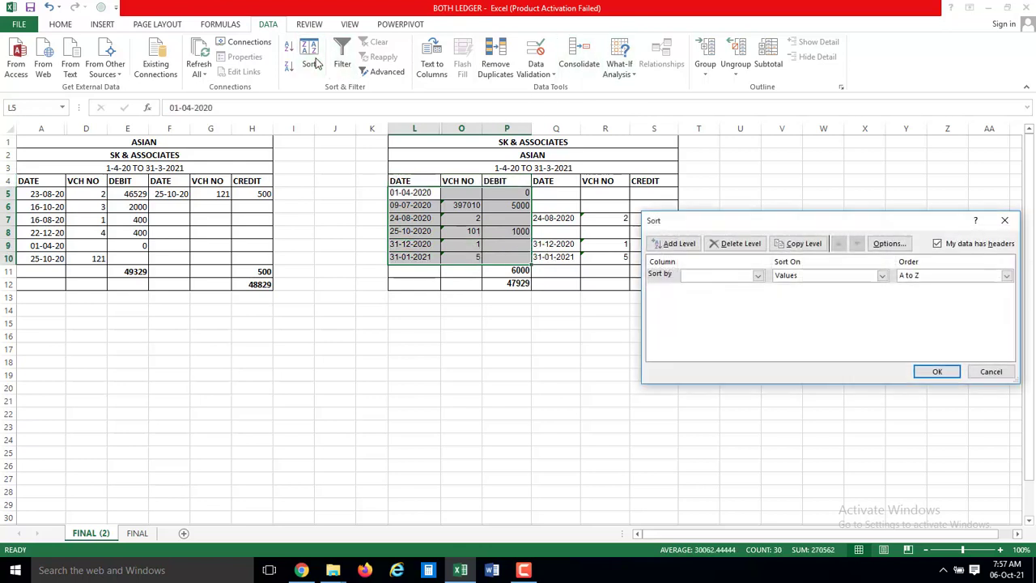
pyautogui.click(759, 275)
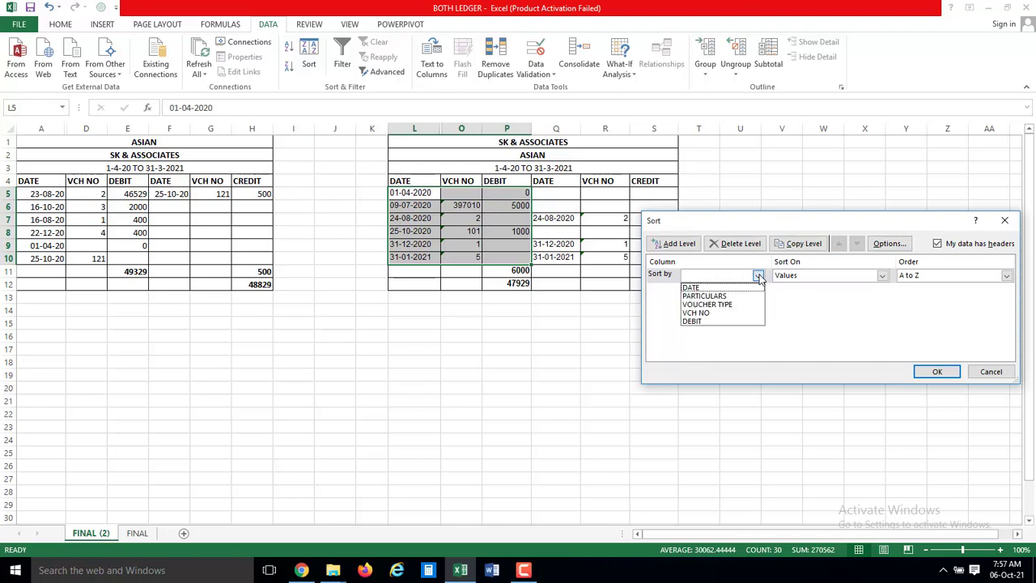
pyautogui.click(704, 322)
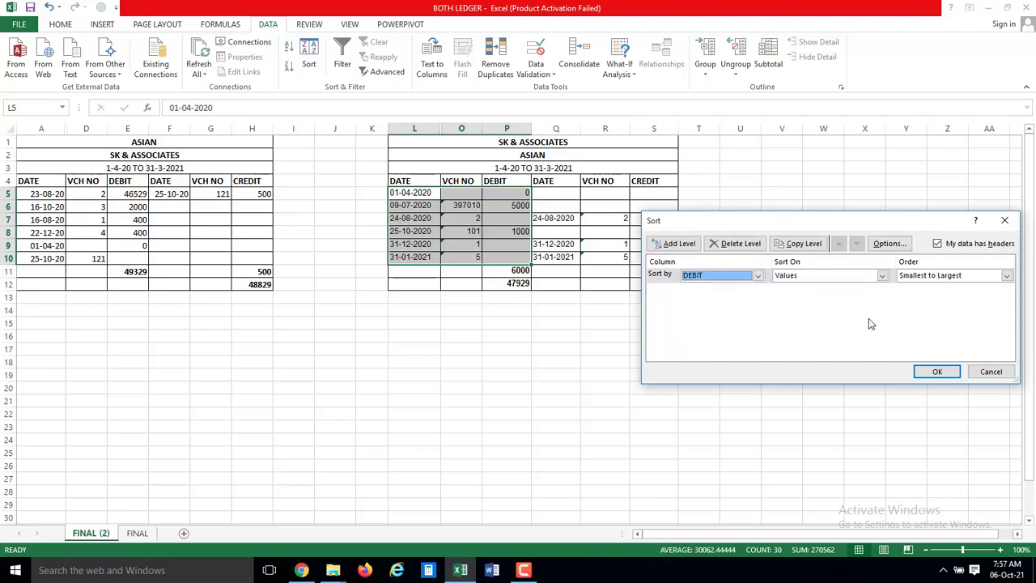
pyautogui.click(1007, 275)
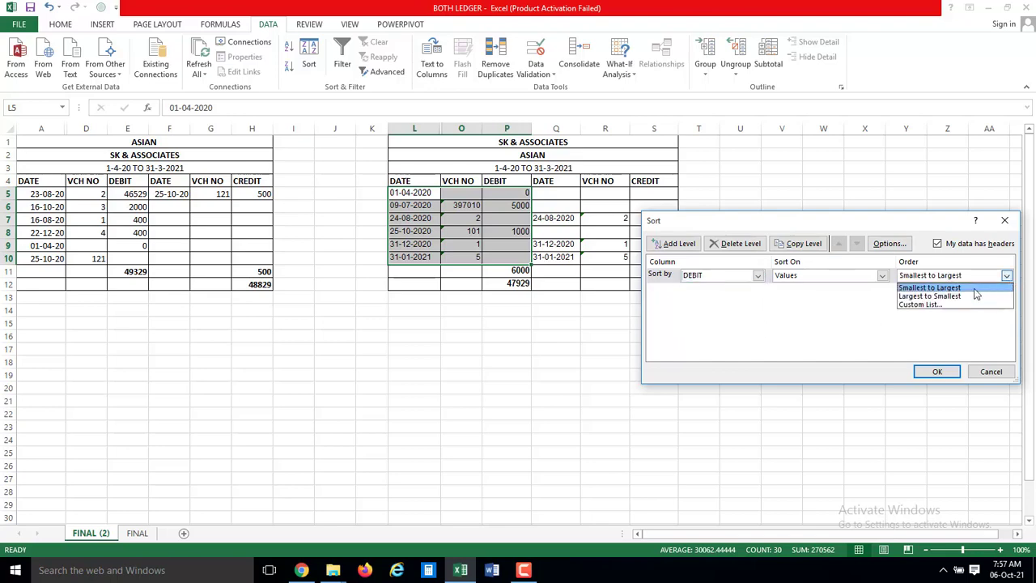
pyautogui.click(966, 298)
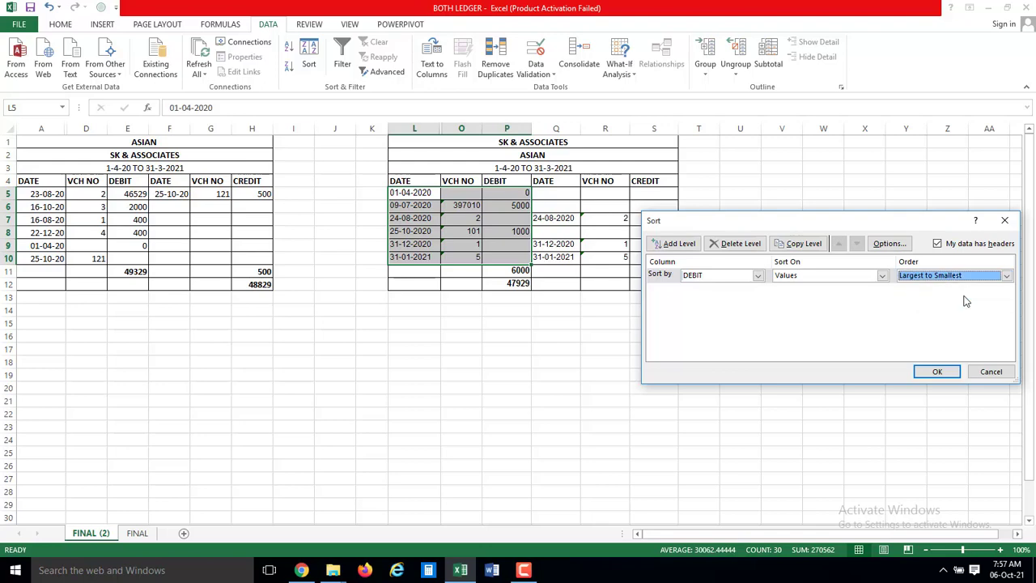
pyautogui.click(934, 371)
pyautogui.press('Down')
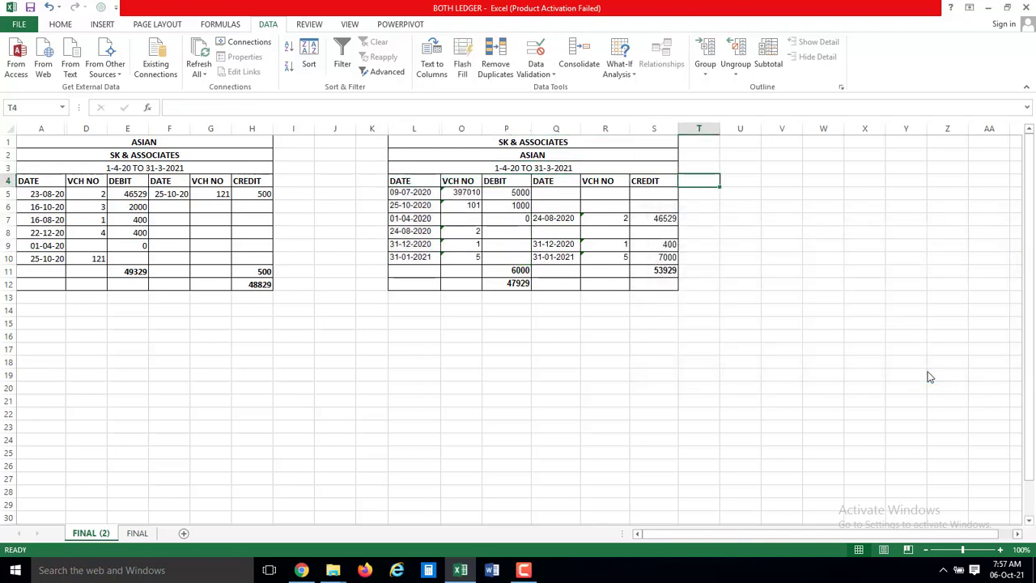
pyautogui.press('Left')
pyautogui.press('Left')
pyautogui.press('Left')
pyautogui.hotkey('shift', 'Right')
pyautogui.hotkey('shift', 'Right')
# - Sort the right credit block Q4:S10 by CREDIT, Largest to Smallest
pyautogui.hotkey('shift', 'Down')
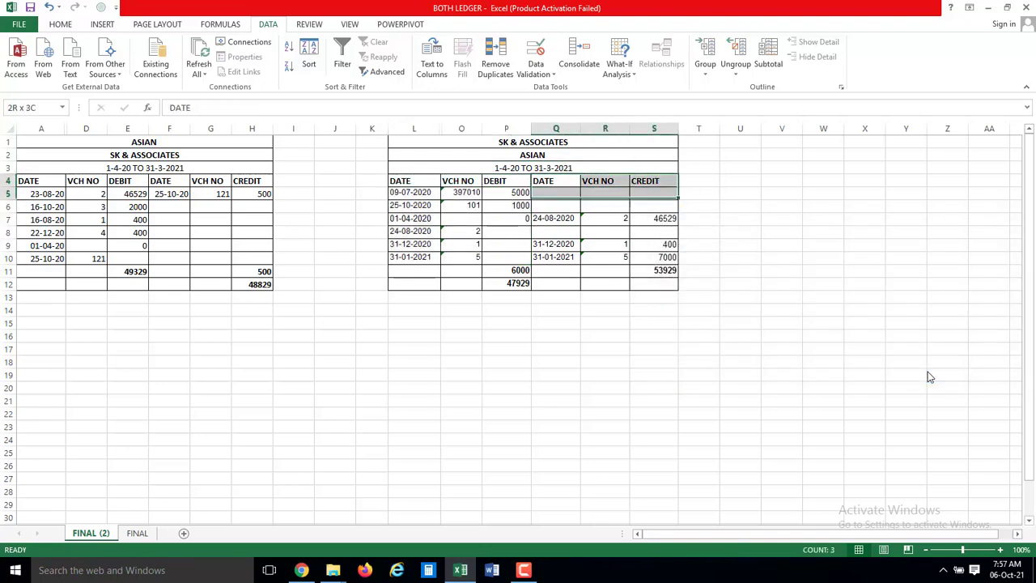
pyautogui.hotkey('shift', 'Down')
pyautogui.hotkey('shift', 'Down')
pyautogui.hotkey('shift', 'Down')
pyautogui.hotkey('shift', 'Down')
pyautogui.hotkey('shift', 'Down')
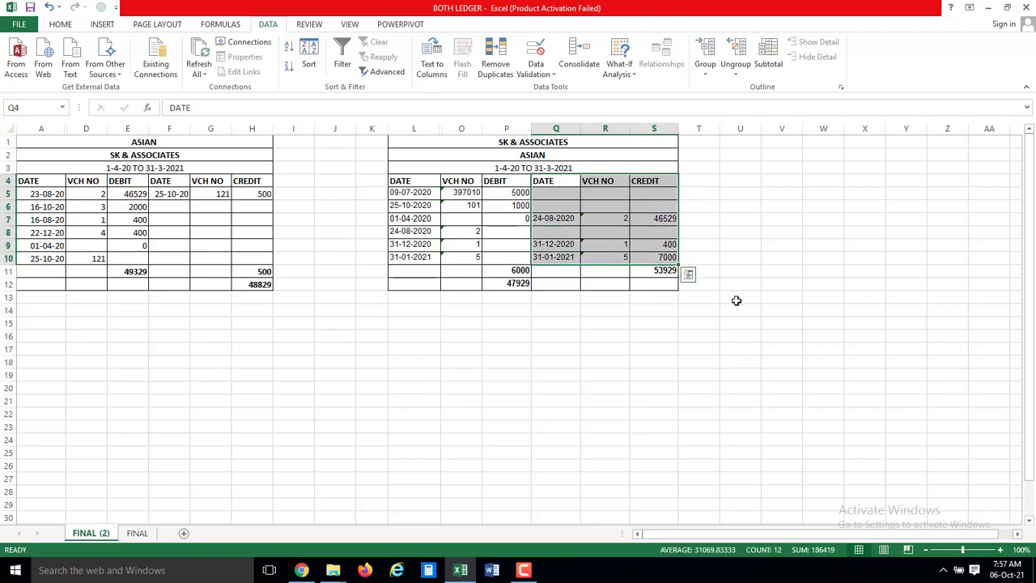
pyautogui.click(308, 60)
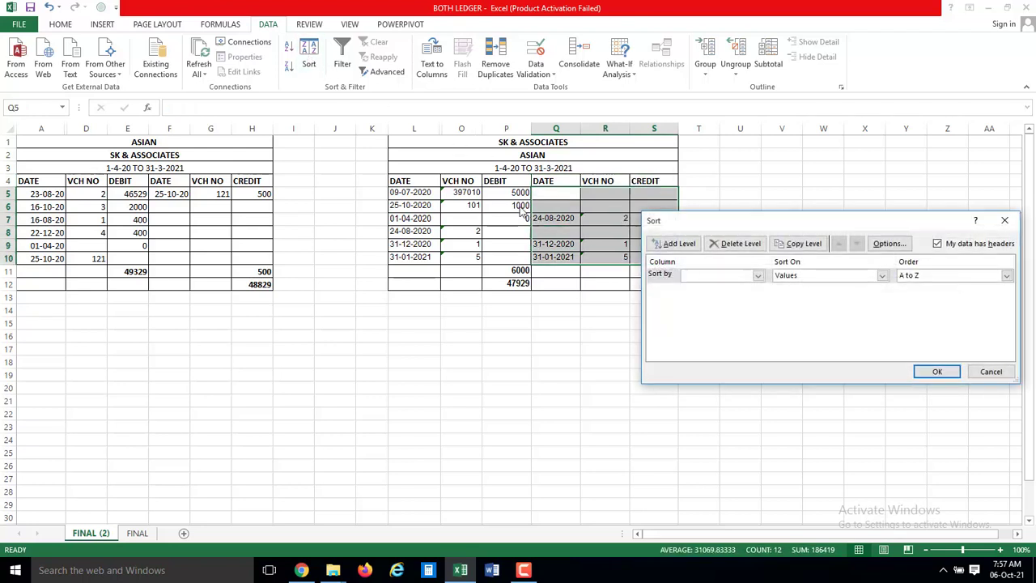
pyautogui.click(758, 275)
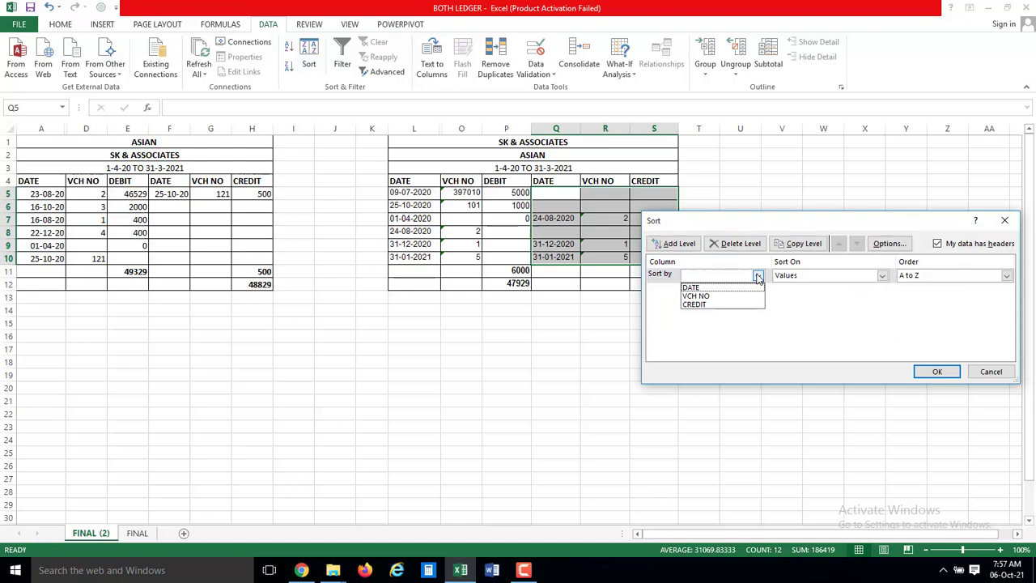
pyautogui.click(721, 305)
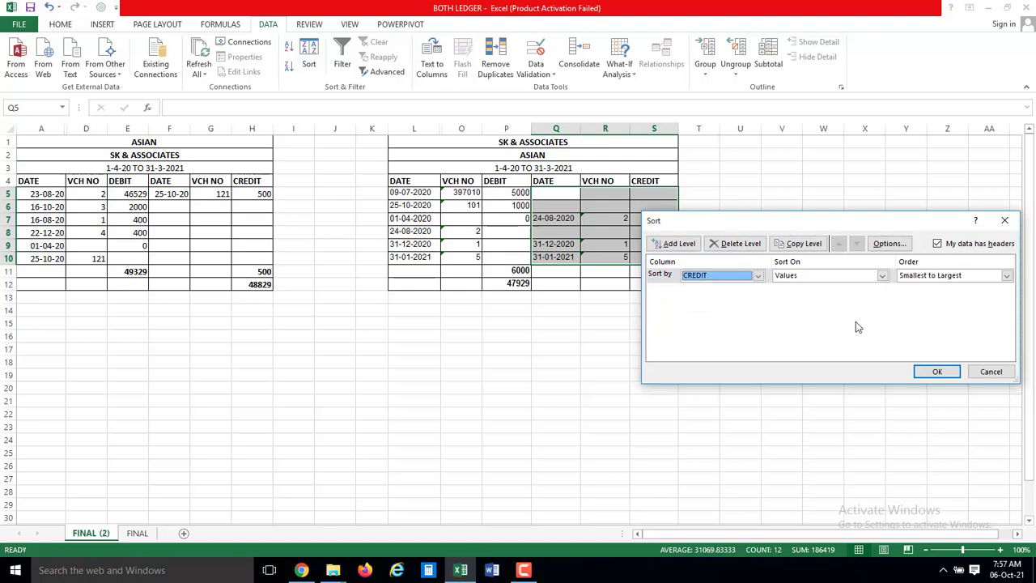
pyautogui.click(1006, 277)
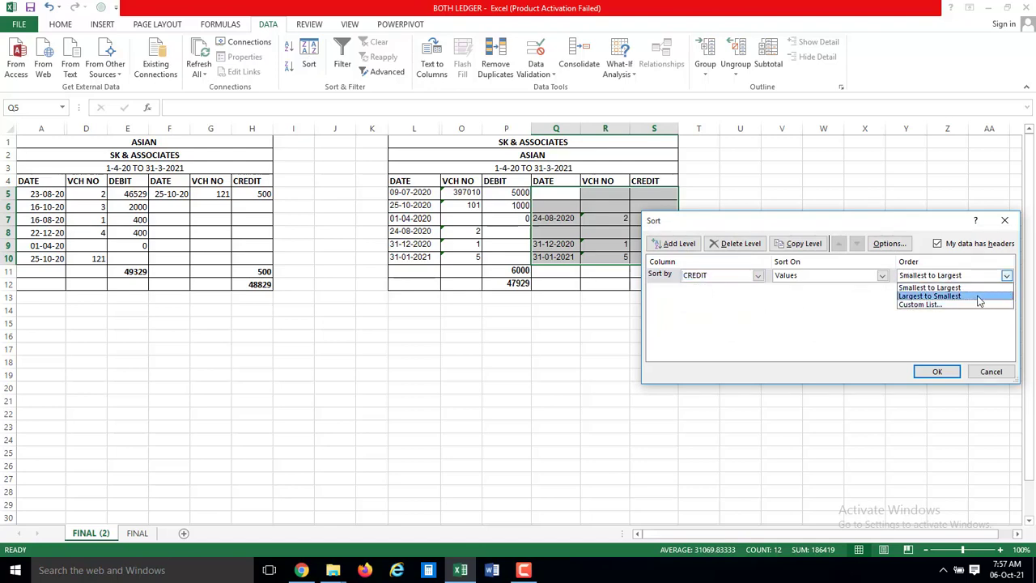
pyautogui.click(980, 296)
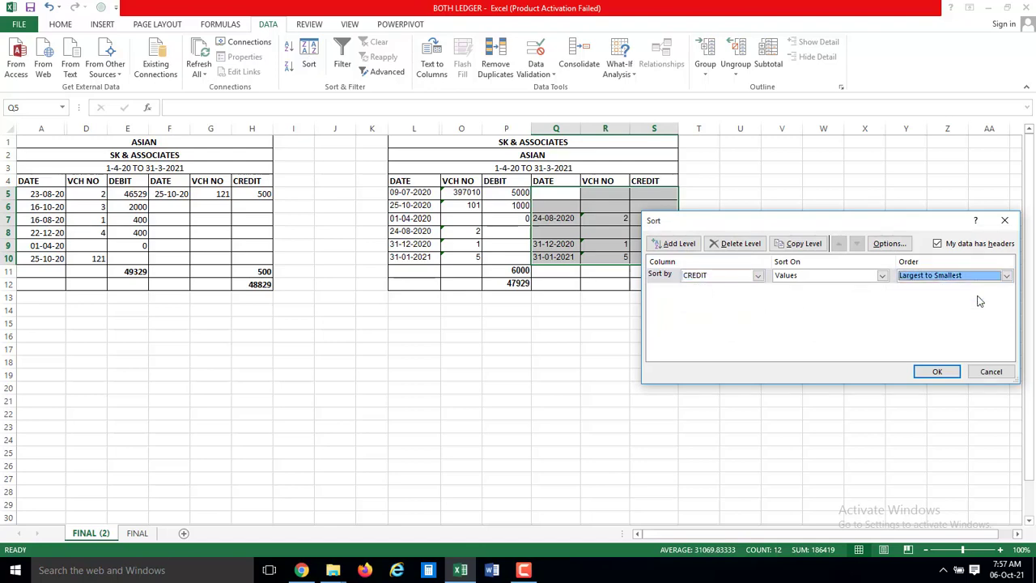
pyautogui.click(935, 373)
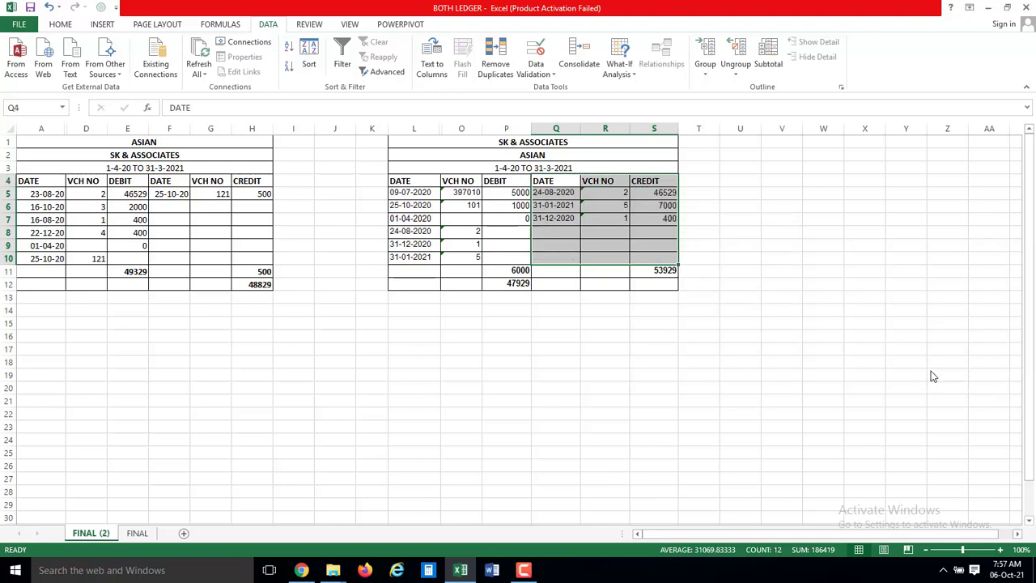
# - Review the sorted credit dates, then go to cell T5
pyautogui.press('Down')
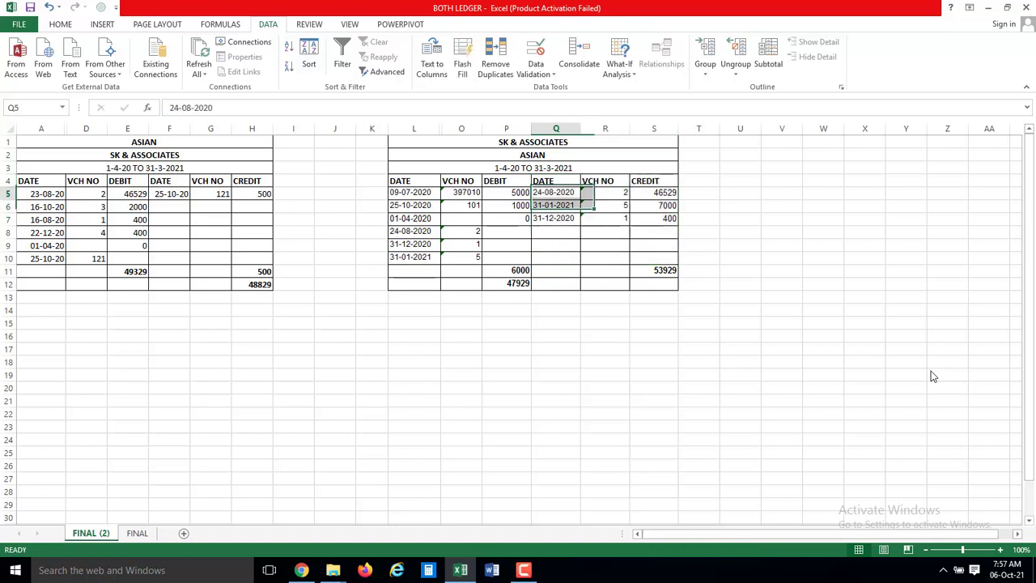
pyautogui.press('Down')
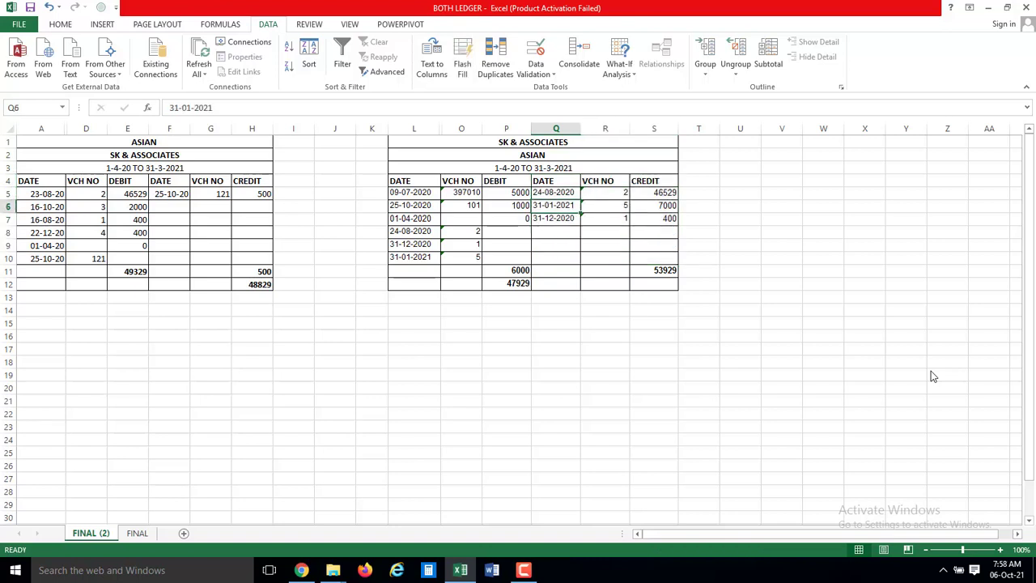
pyautogui.press('Down')
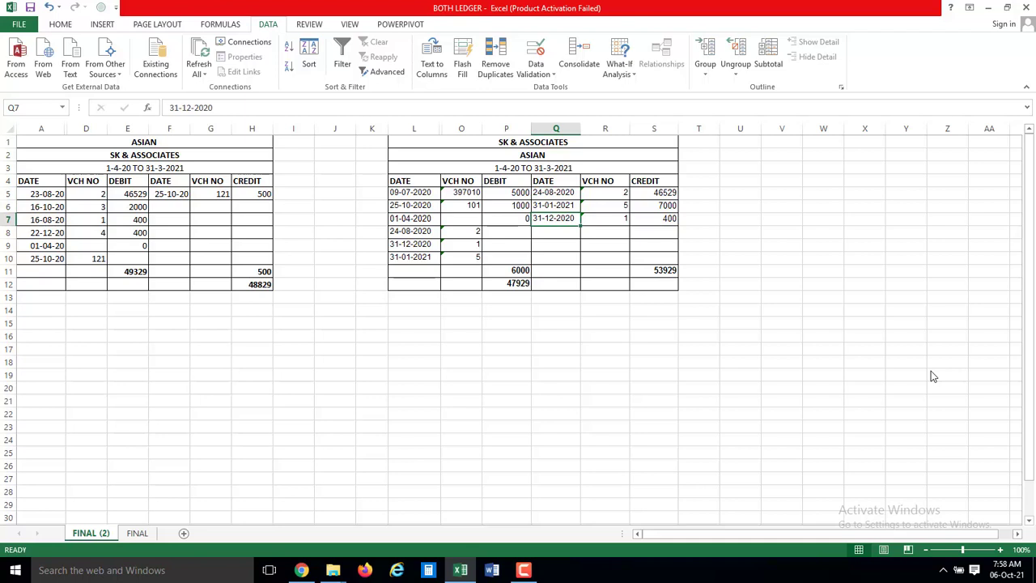
pyautogui.press('Up')
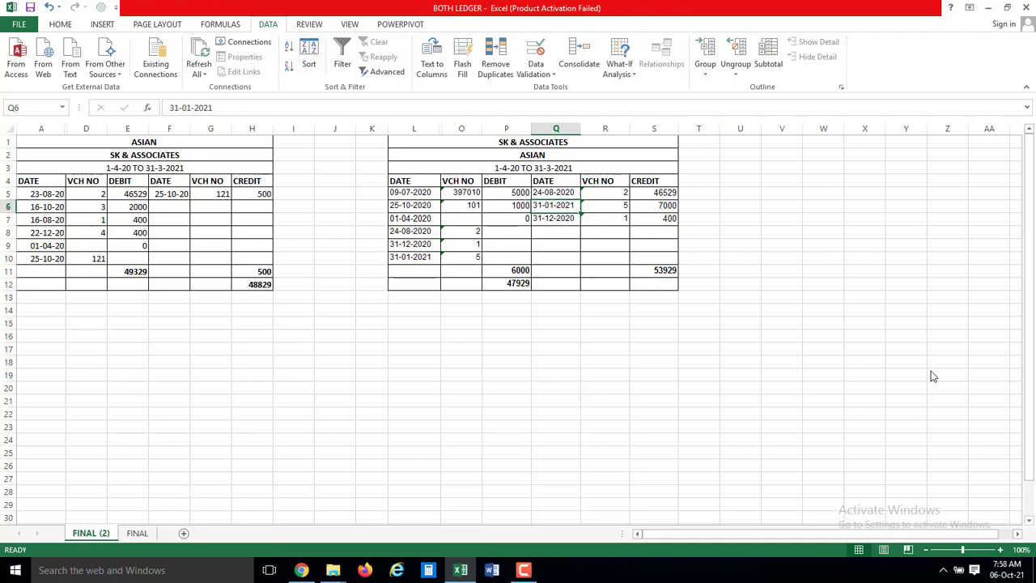
pyautogui.press('Up')
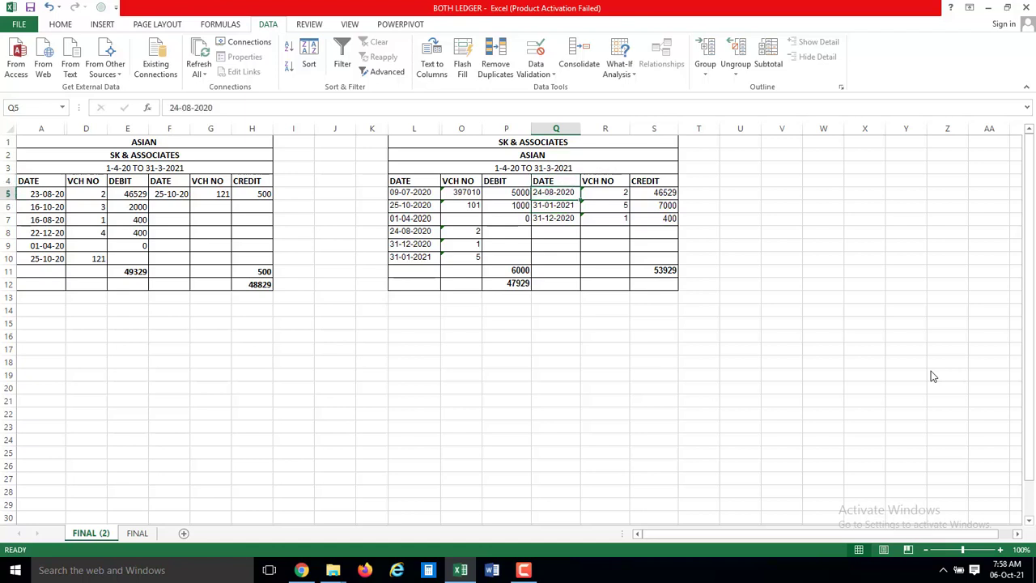
pyautogui.press('Right')
pyautogui.press('Right')
pyautogui.press('Right')
# - Enter the debit-minus-credit difference formula in T5, starting from the E5 debit
pyautogui.write('=')
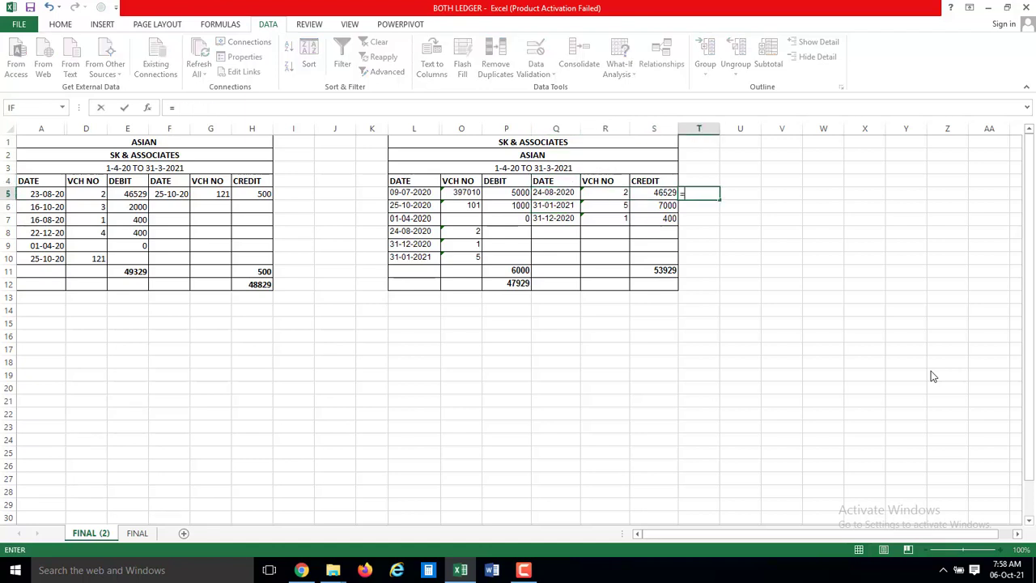
pyautogui.press('Left')
pyautogui.press('Left')
pyautogui.press('Left')
pyautogui.press('Left')
pyautogui.press('Left')
pyautogui.press('Left')
pyautogui.press('Left')
pyautogui.press('Left')
pyautogui.press('Left')
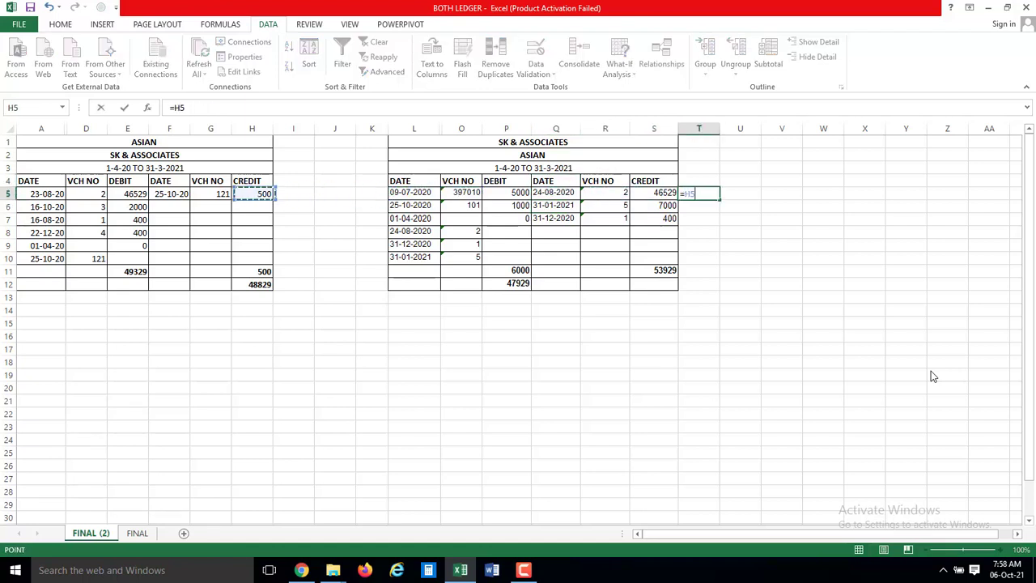
pyautogui.press('Left')
pyautogui.press('Left')
pyautogui.press('Left')
pyautogui.write('-')
pyautogui.press('Left')
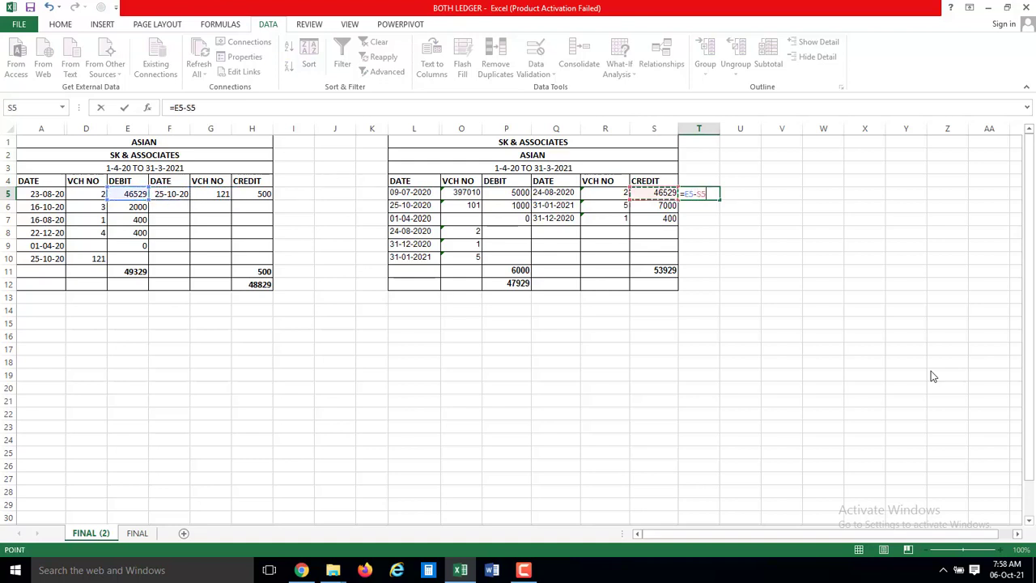
pyautogui.hotkey('ctrl', 'Return')
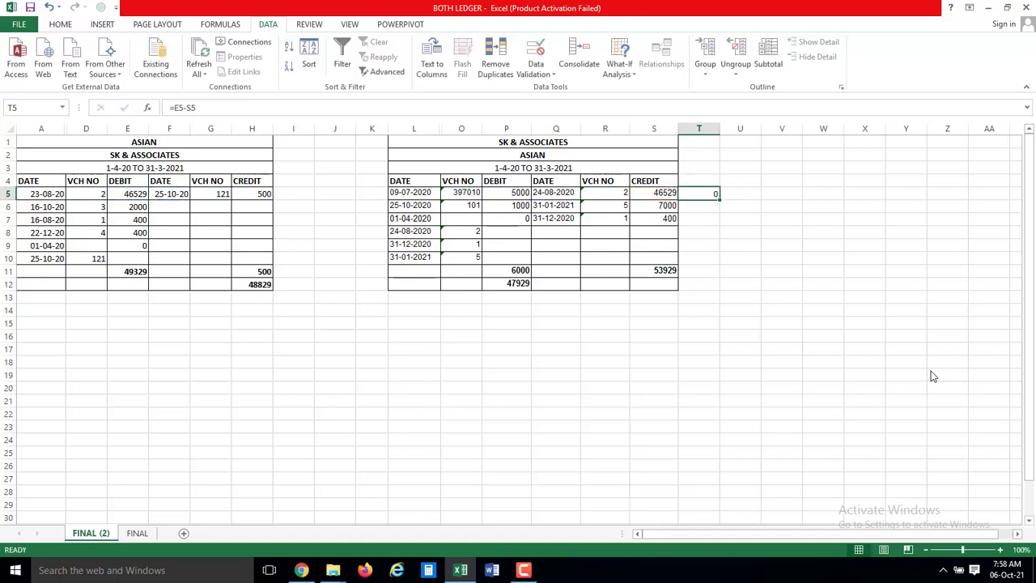
# - Copy T5's formula into T6:T10
pyautogui.hotkey('ctrl', 'c')
pyautogui.press('Down')
pyautogui.hotkey('shift', 'Down')
pyautogui.hotkey('shift', 'Down')
pyautogui.hotkey('shift', 'Down')
pyautogui.hotkey('shift', 'Down')
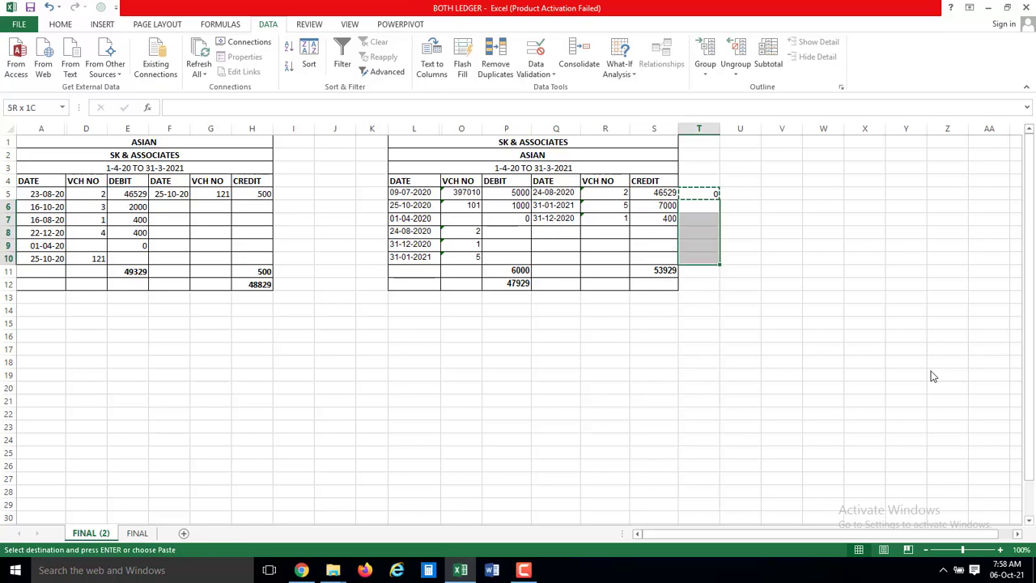
pyautogui.hotkey('ctrl', 'v')
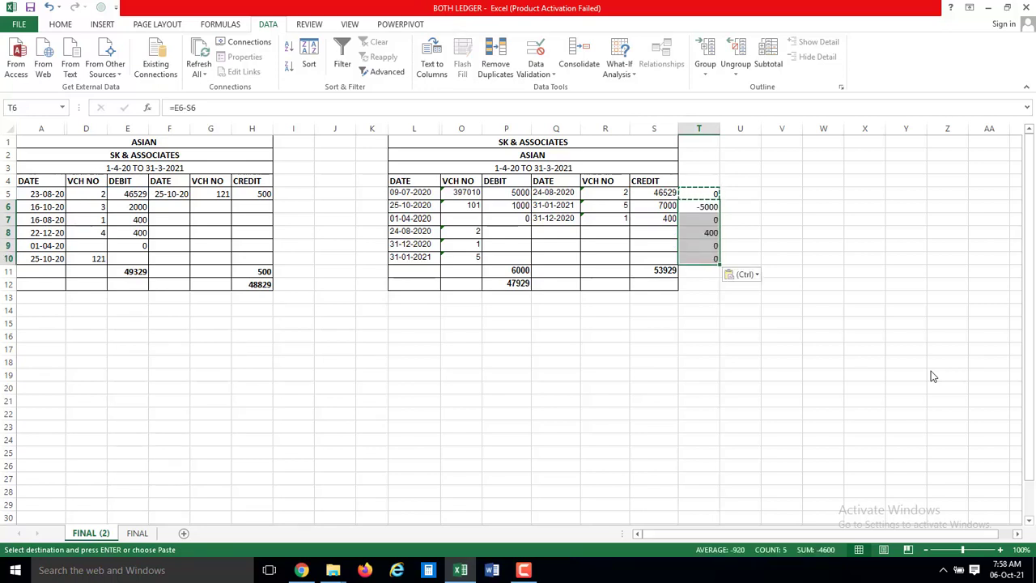
pyautogui.press('Up')
pyautogui.press('Right')
# - Enter =H5-P5 in U5, showing -4500
pyautogui.write('=')
pyautogui.press('Left')
pyautogui.press('Left')
pyautogui.press('Left')
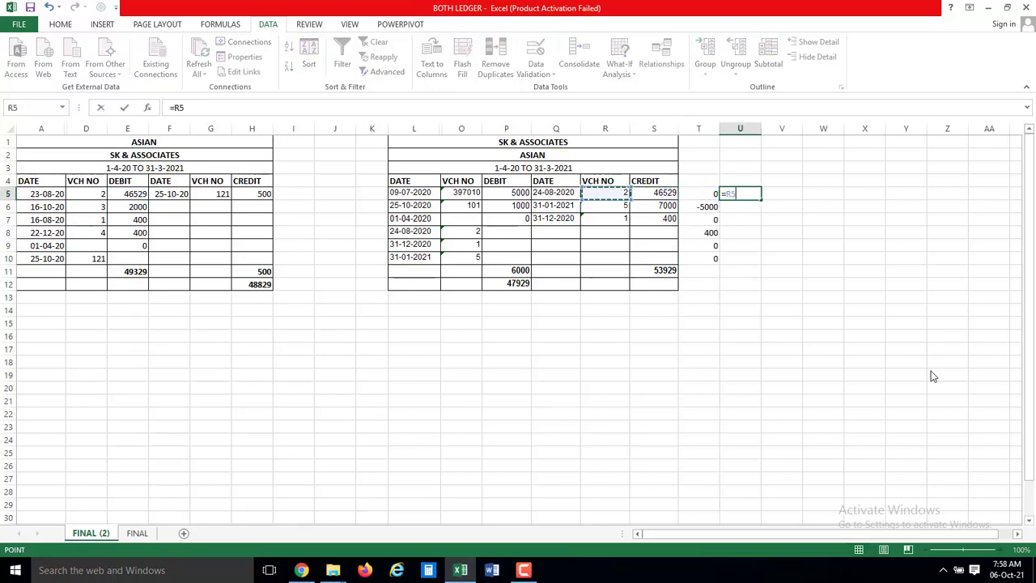
pyautogui.press('Left')
pyautogui.press('Left')
pyautogui.press('Left')
pyautogui.press('Left')
pyautogui.press('Left')
pyautogui.press('Left')
pyautogui.press('Left')
pyautogui.write('-')
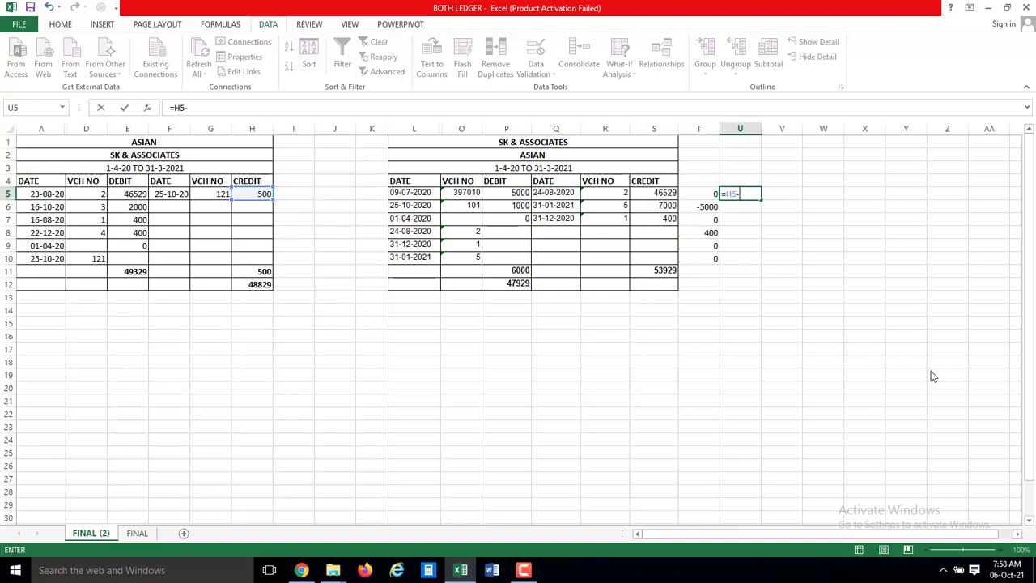
pyautogui.press('Left')
pyautogui.press('Left')
pyautogui.press('Left')
pyautogui.press('Left')
pyautogui.press('Left')
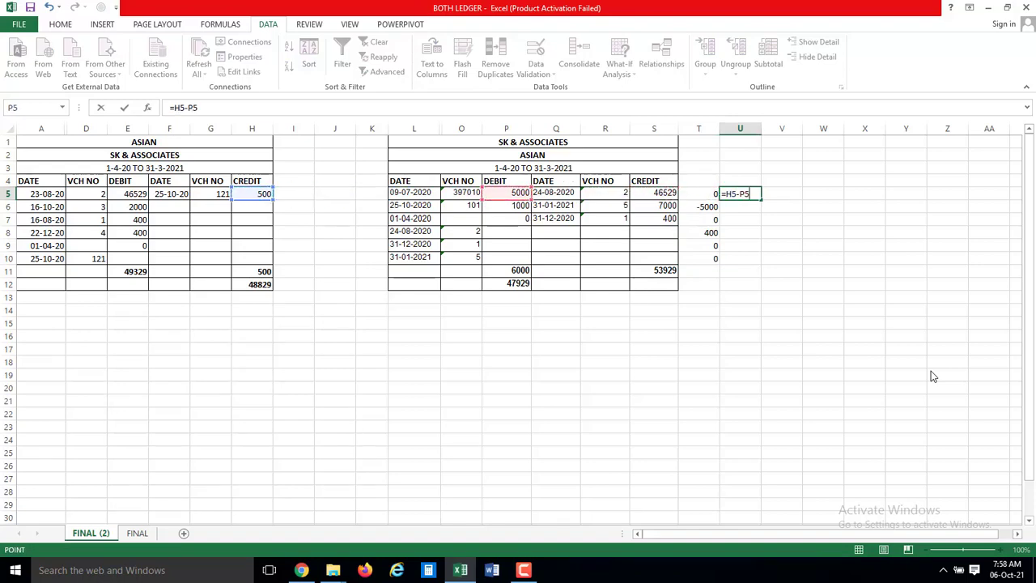
pyautogui.hotkey('ctrl', 'Return')
# - Copy the U5 formula into U6:U10, giving -1000 in U6 and zeros below
pyautogui.hotkey('ctrl', 'c')
pyautogui.press('Down')
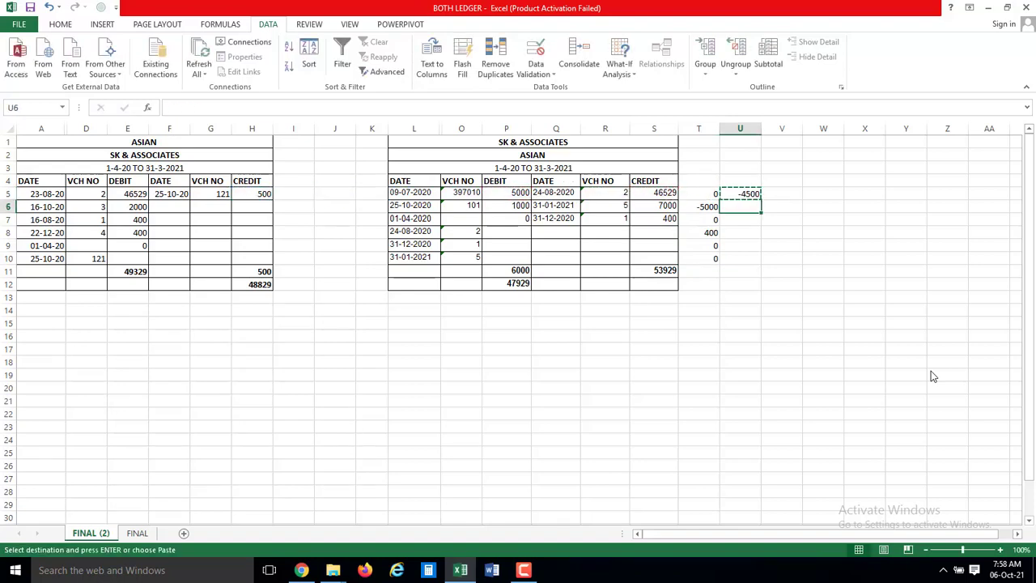
pyautogui.hotkey('shift', 'Down')
pyautogui.hotkey('shift', 'Down')
pyautogui.hotkey('shift', 'Down')
pyautogui.hotkey('shift', 'Down')
pyautogui.press('Return')
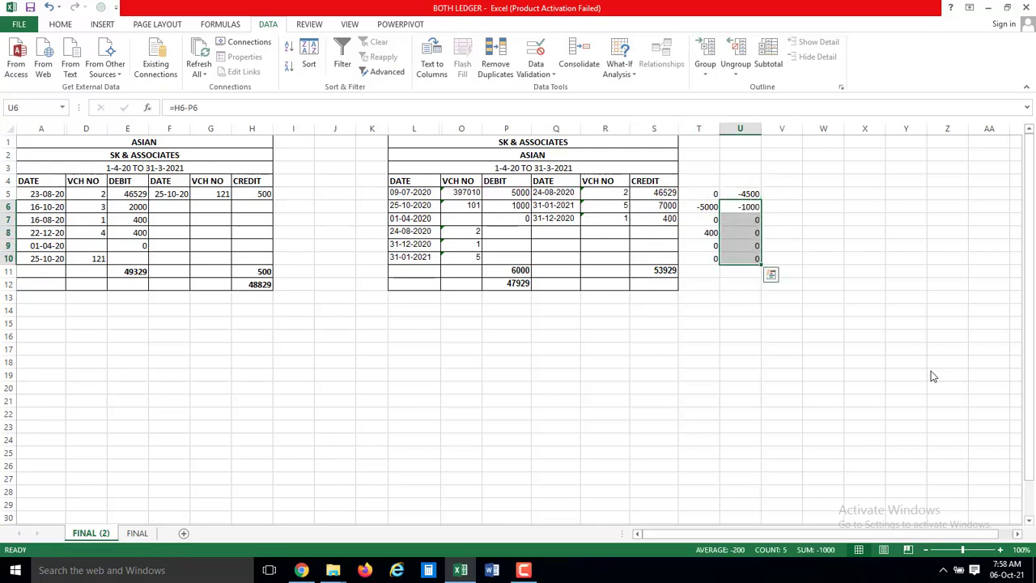
pyautogui.press('Left')
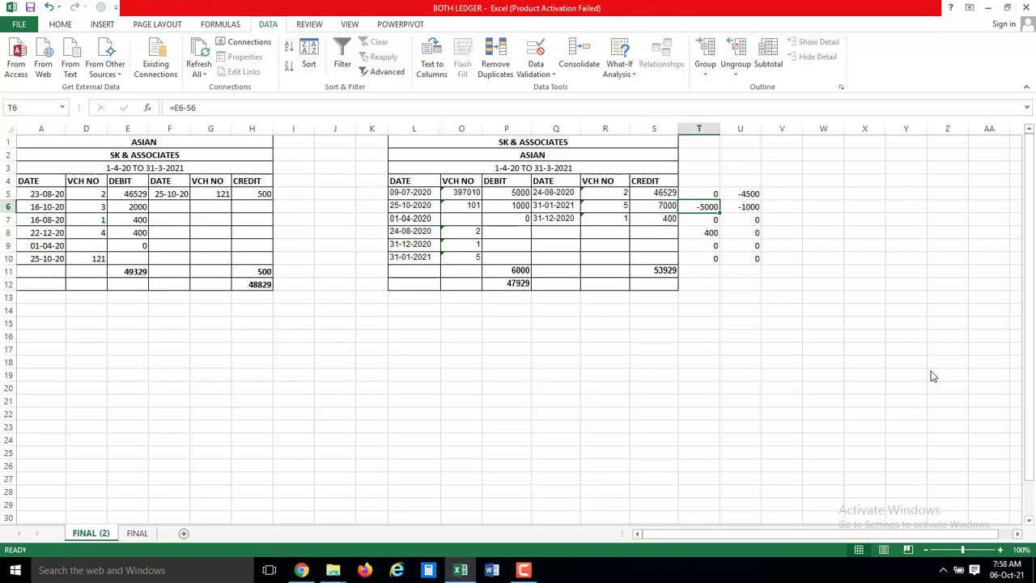
pyautogui.press('Up')
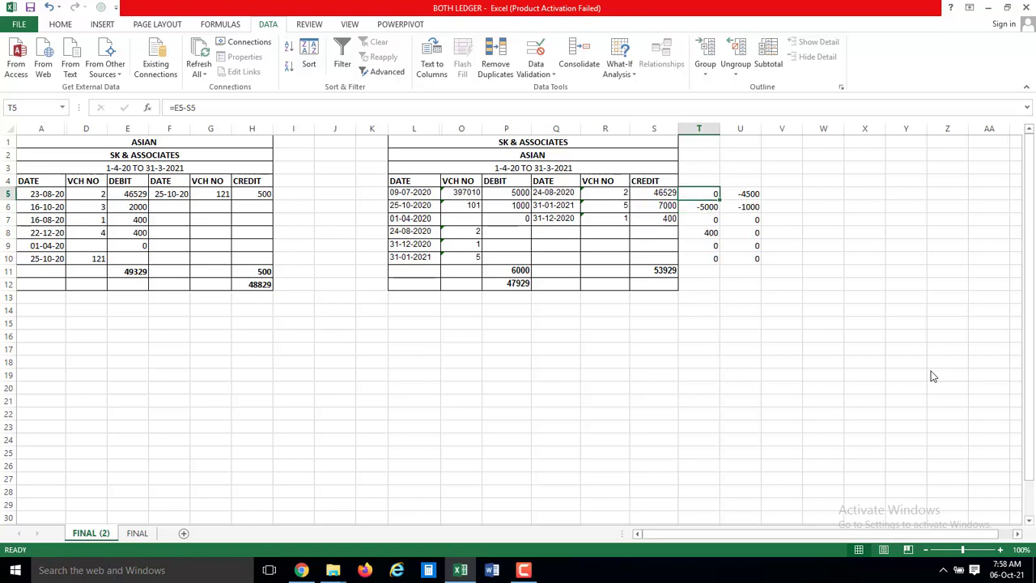
pyautogui.press('F2')
pyautogui.press('Return')
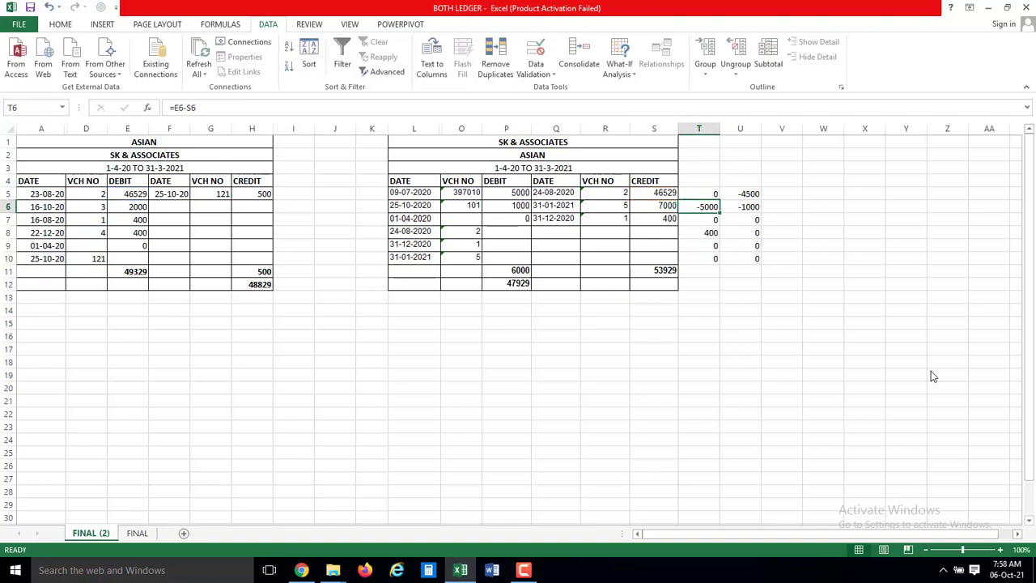
pyautogui.press('Up')
pyautogui.press('Return')
pyautogui.press('F2')
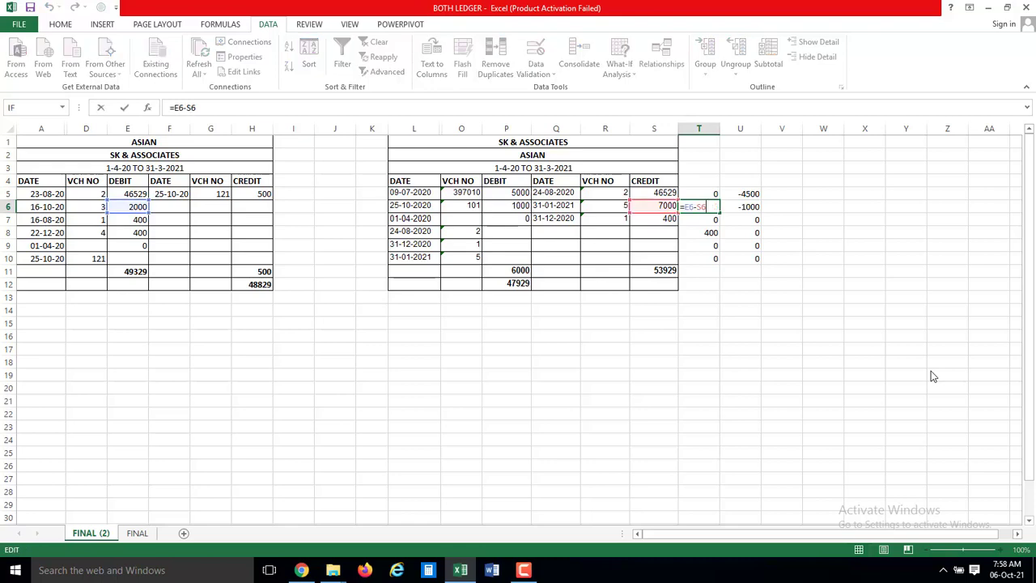
pyautogui.press('Return')
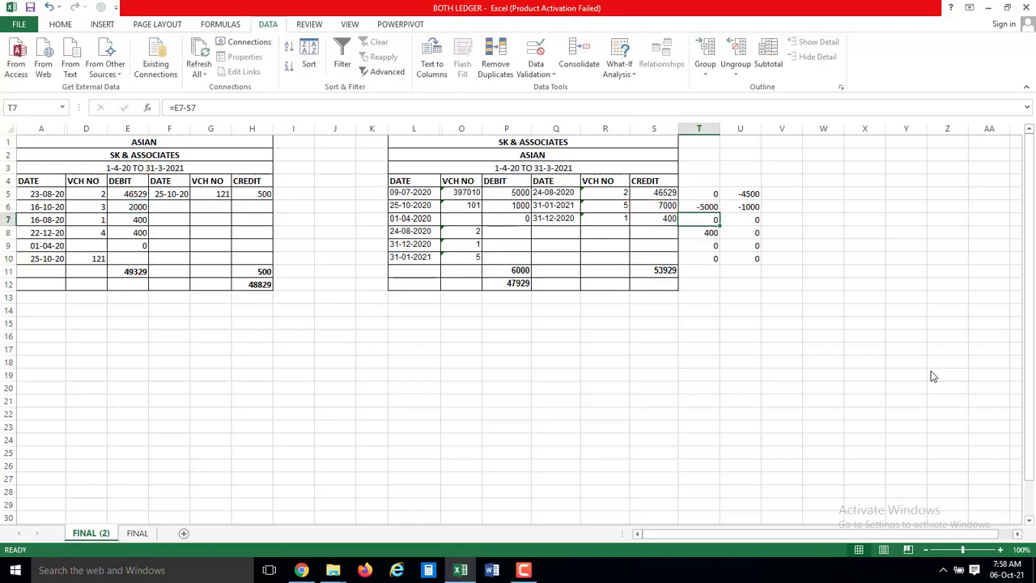
pyautogui.press('Up')
pyautogui.press('Left')
pyautogui.press('Left')
pyautogui.press('Left')
pyautogui.press('Left')
pyautogui.press('Left')
pyautogui.press('Left')
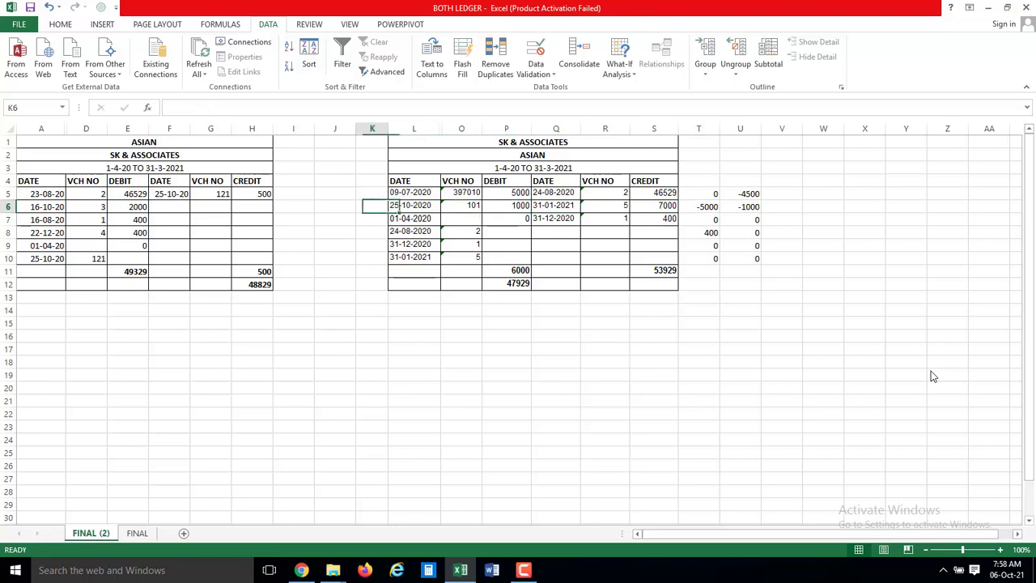
pyautogui.press('Left')
pyautogui.press('Down')
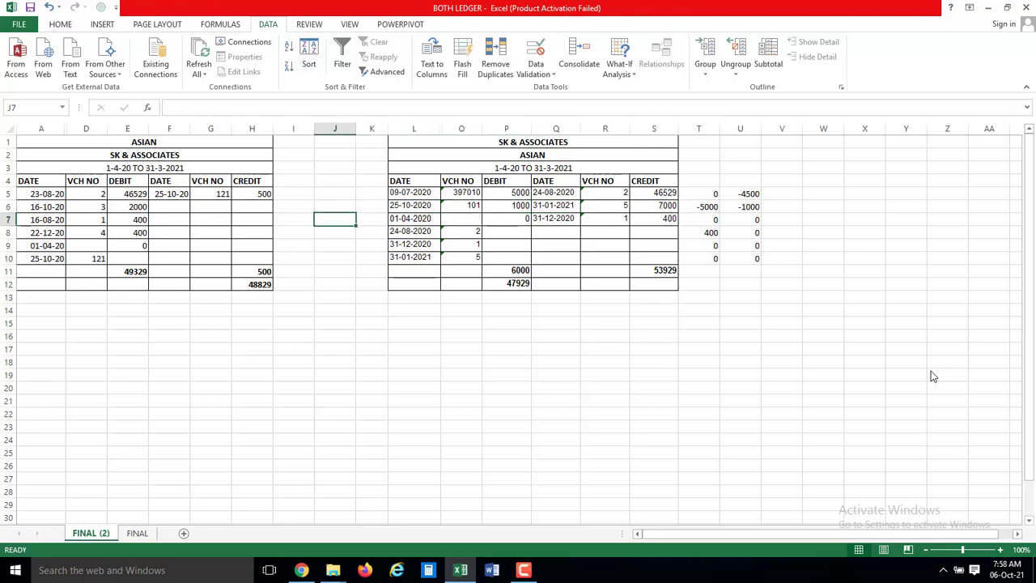
pyautogui.press('Left')
pyautogui.press('Left')
pyautogui.press('Left')
pyautogui.press('Left')
pyautogui.press('Left')
pyautogui.press('Up')
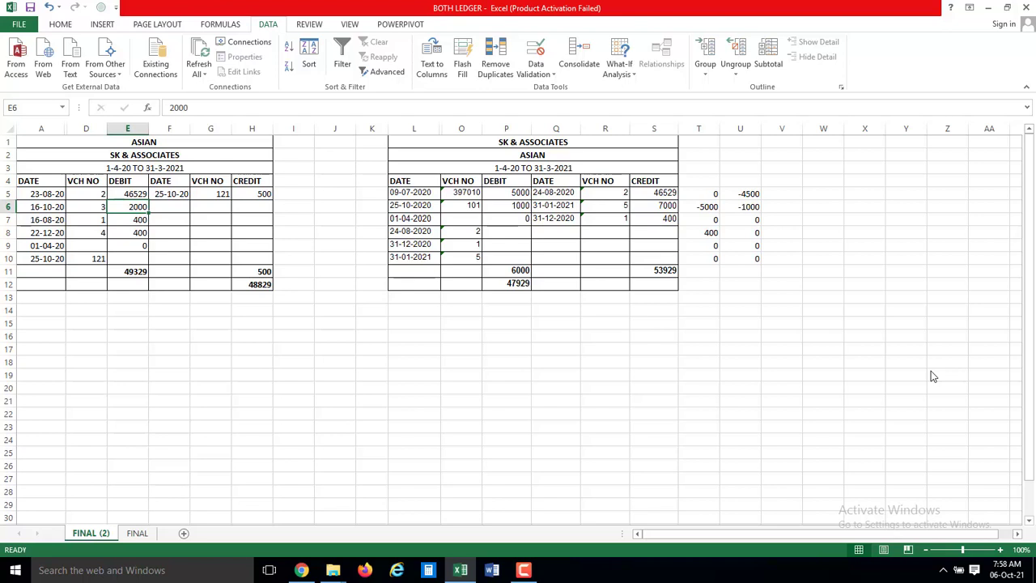
pyautogui.press('Right')
pyautogui.press('Right')
pyautogui.press('Right')
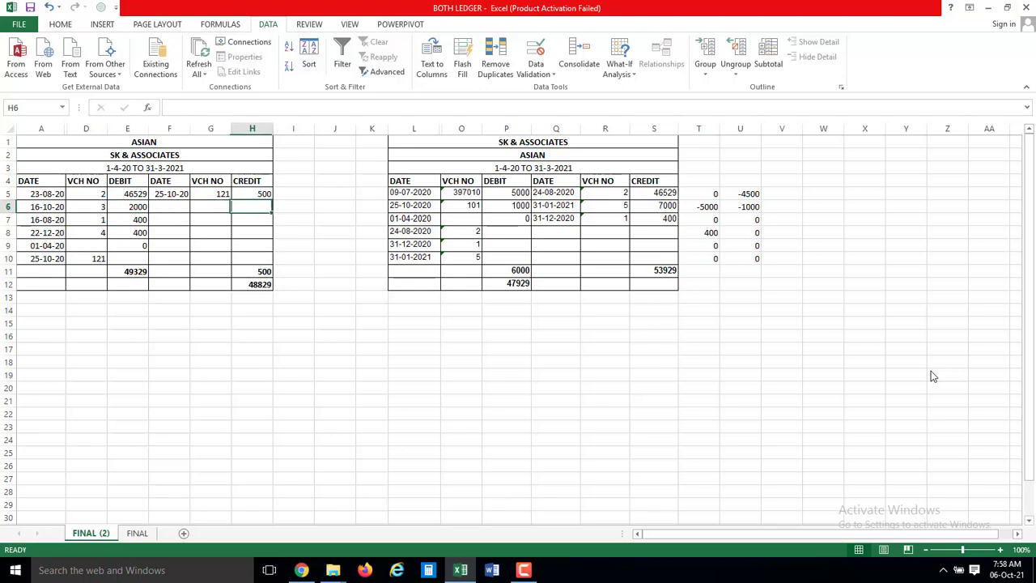
pyautogui.press('Right')
pyautogui.press('Right')
pyautogui.press('Right')
pyautogui.press('Right')
pyautogui.press('Right')
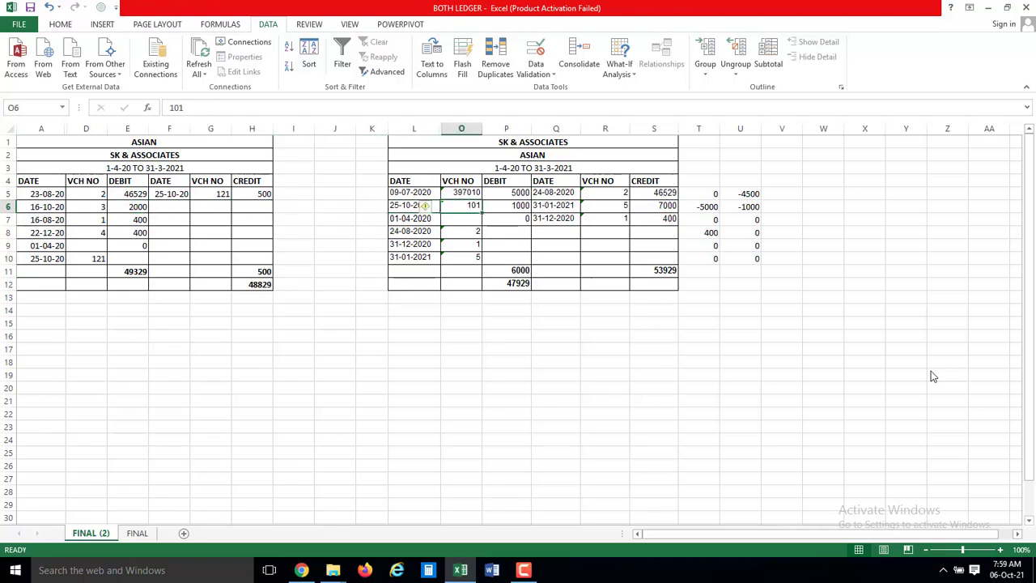
pyautogui.press('Right')
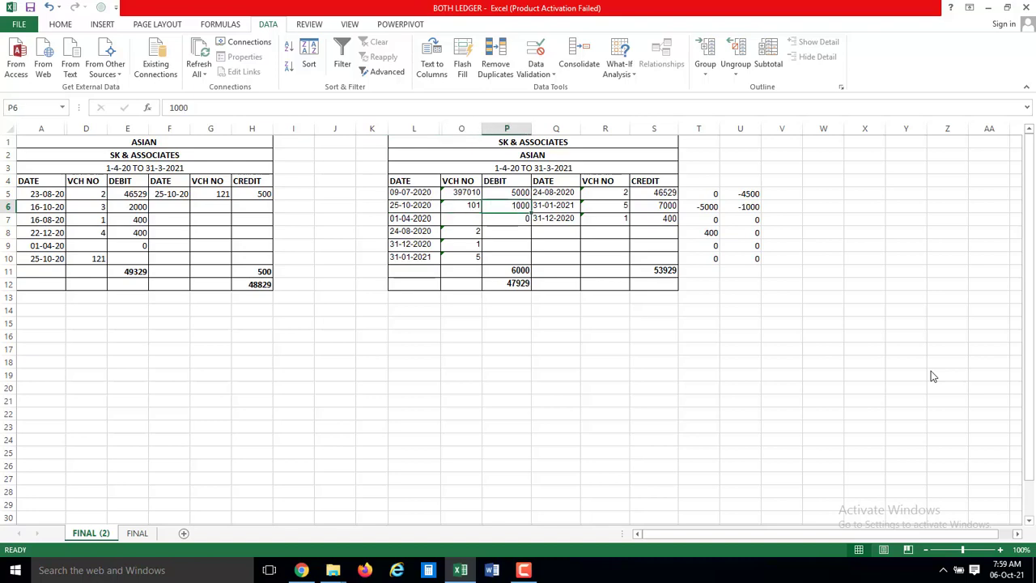
pyautogui.press('Right')
pyautogui.press('Right')
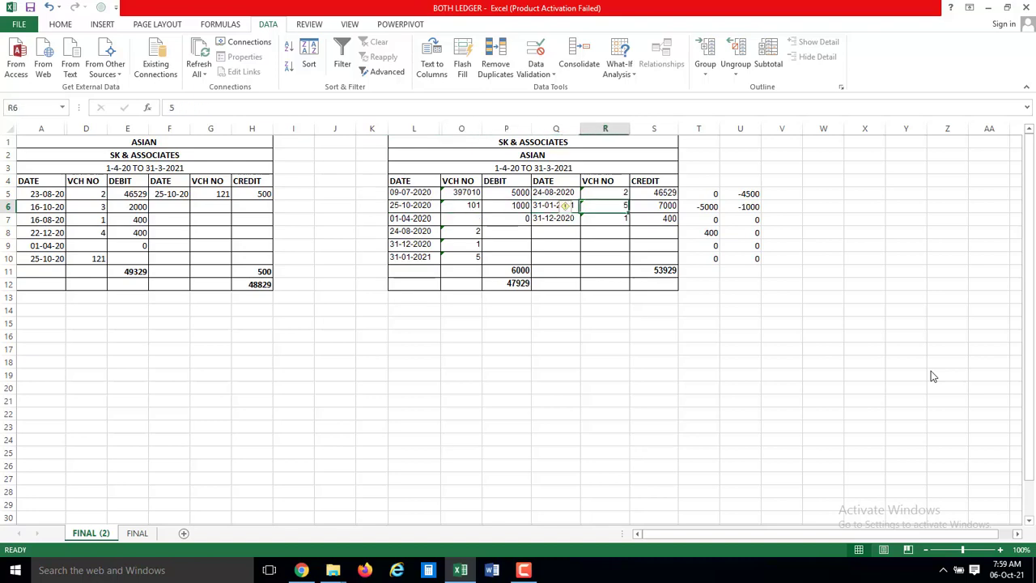
pyautogui.press('Left')
pyautogui.hotkey('shift', 'Right')
pyautogui.hotkey('shift', 'Right')
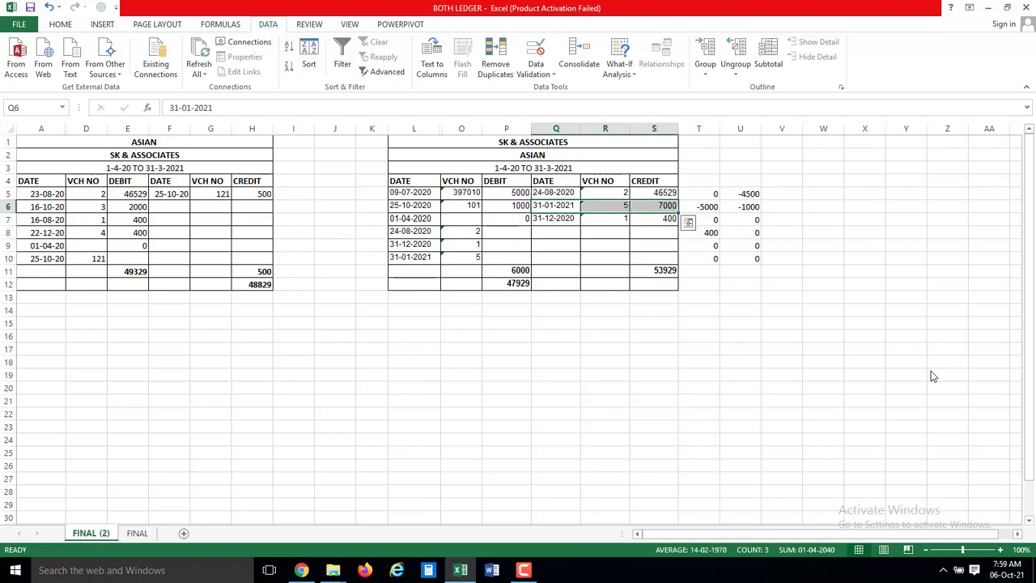
# - Insert blank cells in the right ledger, shifting the credit entry down a row
pyautogui.hotkey('ctrl', 'shift', '+')
pyautogui.press('r')
pyautogui.press('d')
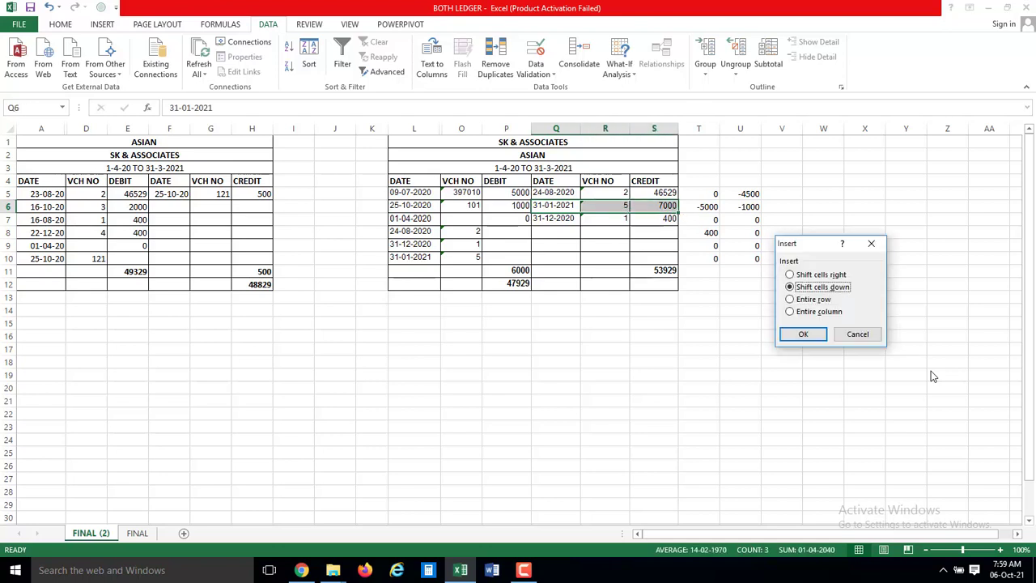
pyautogui.press('Return')
# - Copy the T5 difference formula again into T6:T10
pyautogui.press('Up')
pyautogui.press('Right')
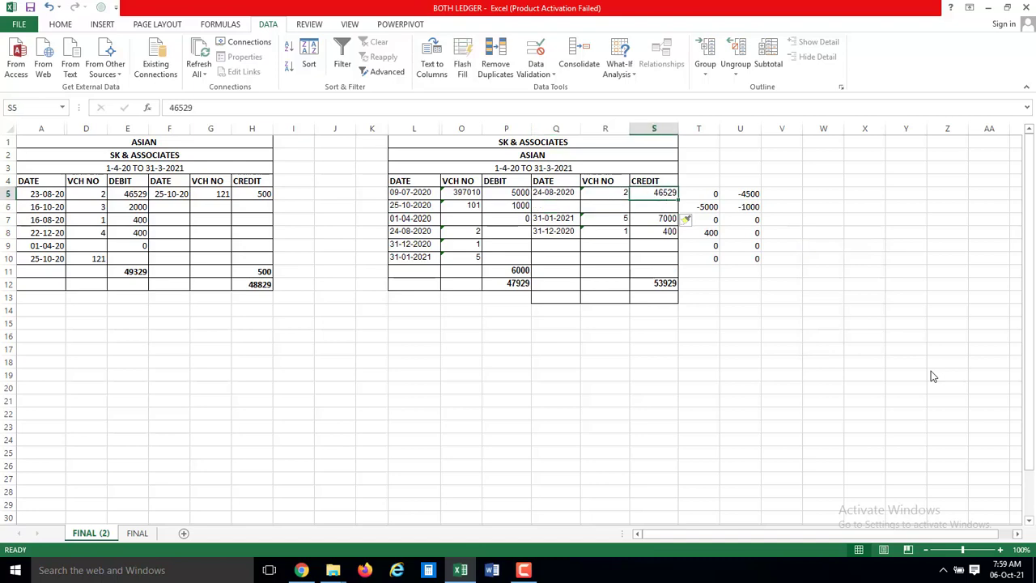
pyautogui.press('Right')
pyautogui.hotkey('ctrl', 'c')
pyautogui.press('Down')
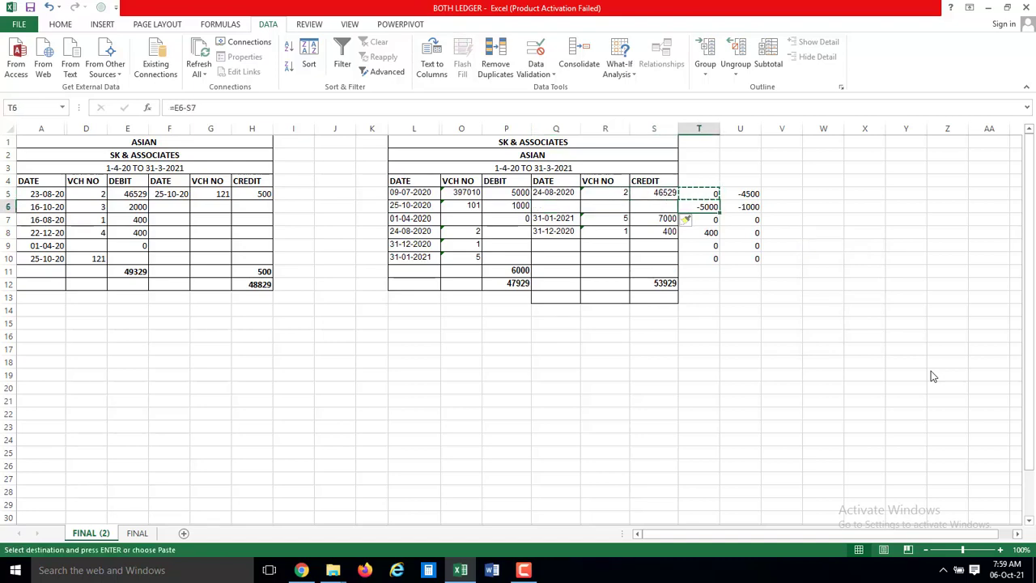
pyautogui.hotkey('shift', 'Down')
pyautogui.hotkey('shift', 'Down')
pyautogui.hotkey('shift', 'Down')
pyautogui.hotkey('shift', 'Down')
pyautogui.hotkey('ctrl', 'v')
pyautogui.press('Return')
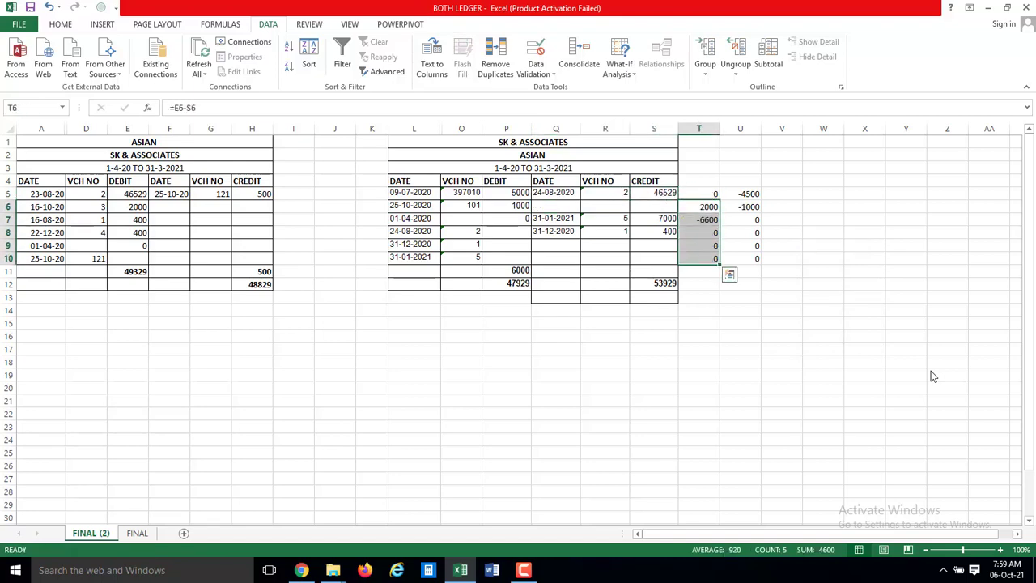
# - Check the empty S6 credit and the T6 and T5 formulas, with T6 now showing 2000
pyautogui.press('Down')
pyautogui.press('Up')
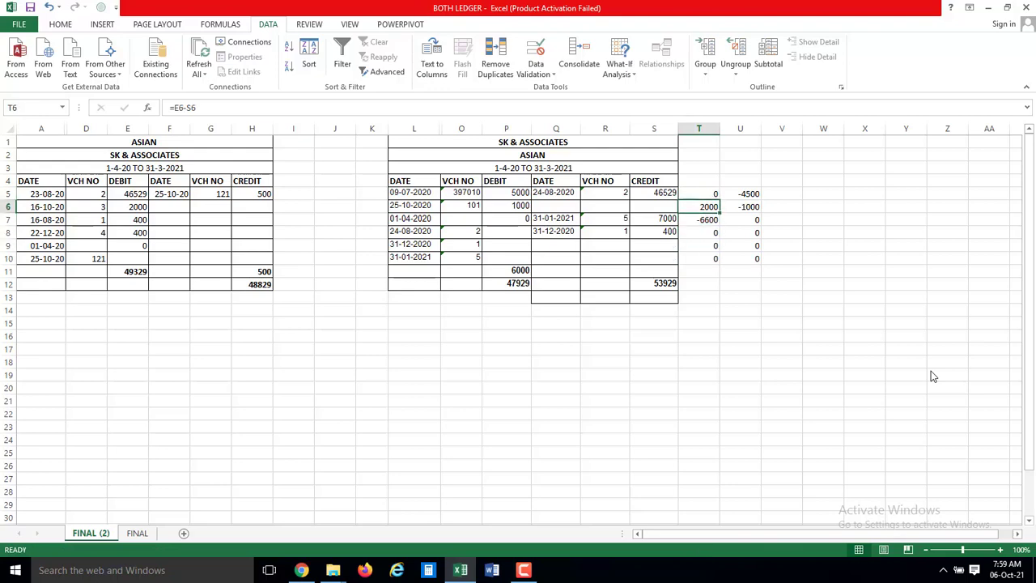
pyautogui.press('Down')
pyautogui.press('Up')
pyautogui.press('Left')
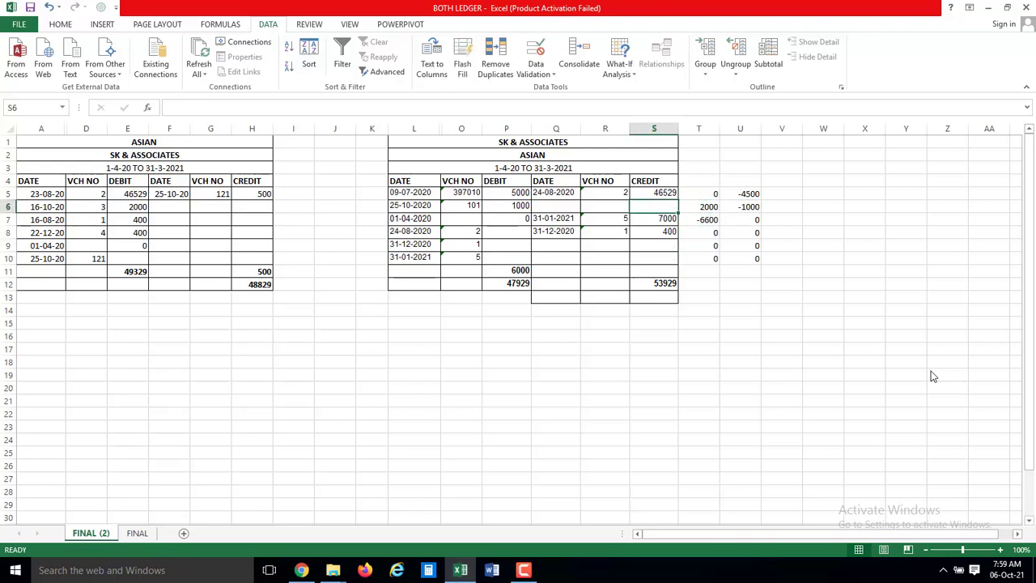
pyautogui.press('F2')
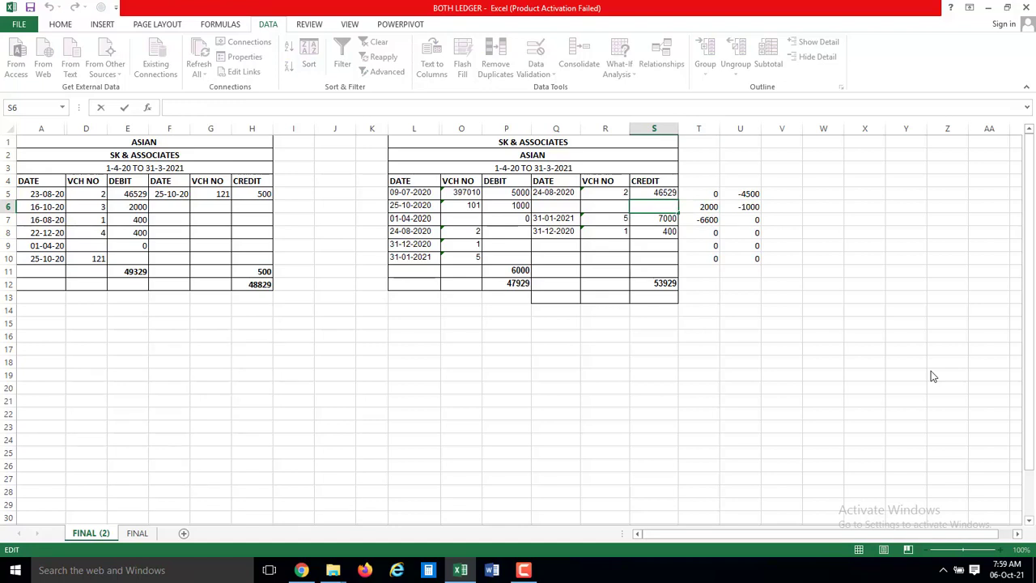
pyautogui.press('Return')
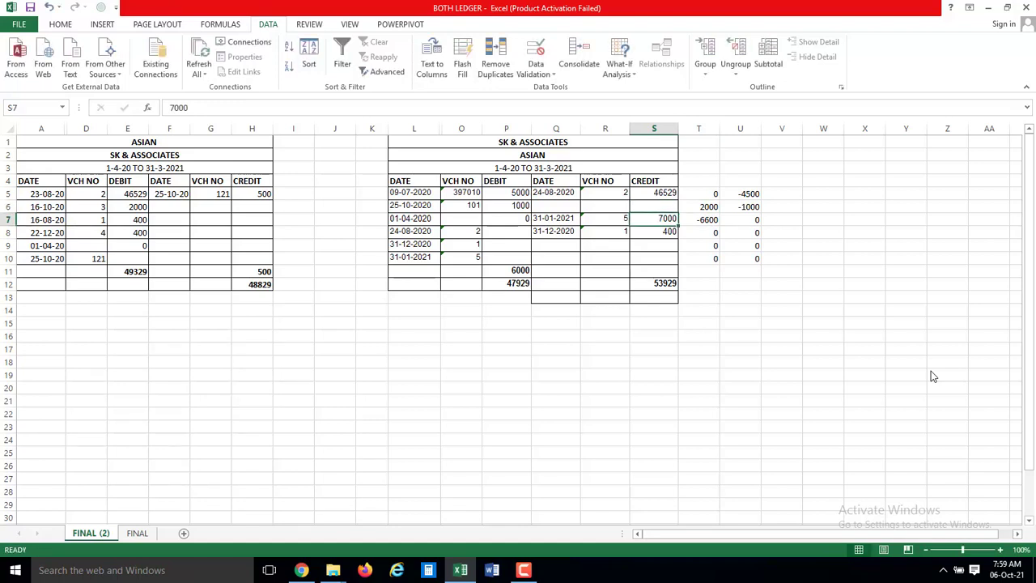
pyautogui.press('Up')
pyautogui.press('Right')
pyautogui.press('F2')
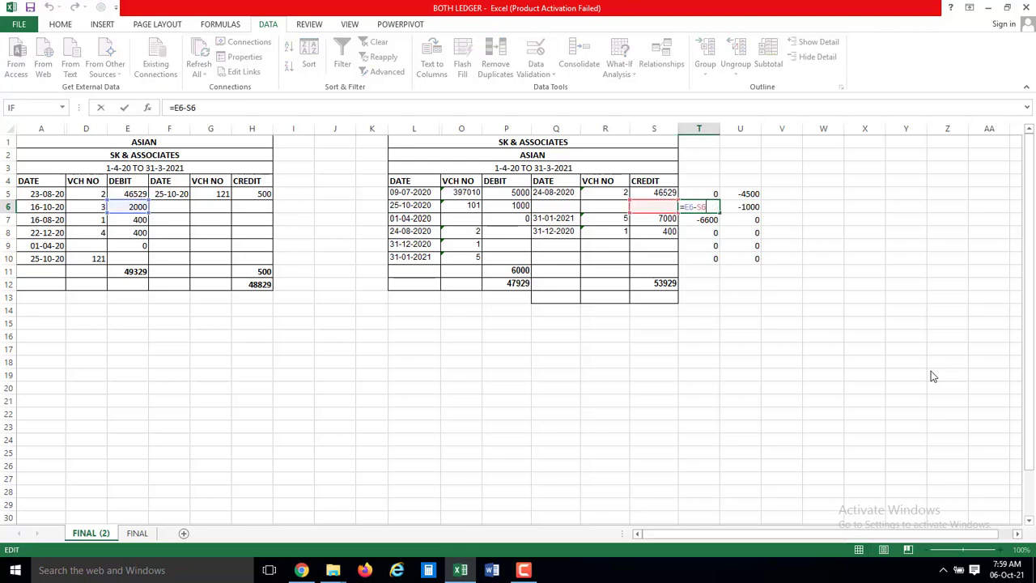
pyautogui.press('Return')
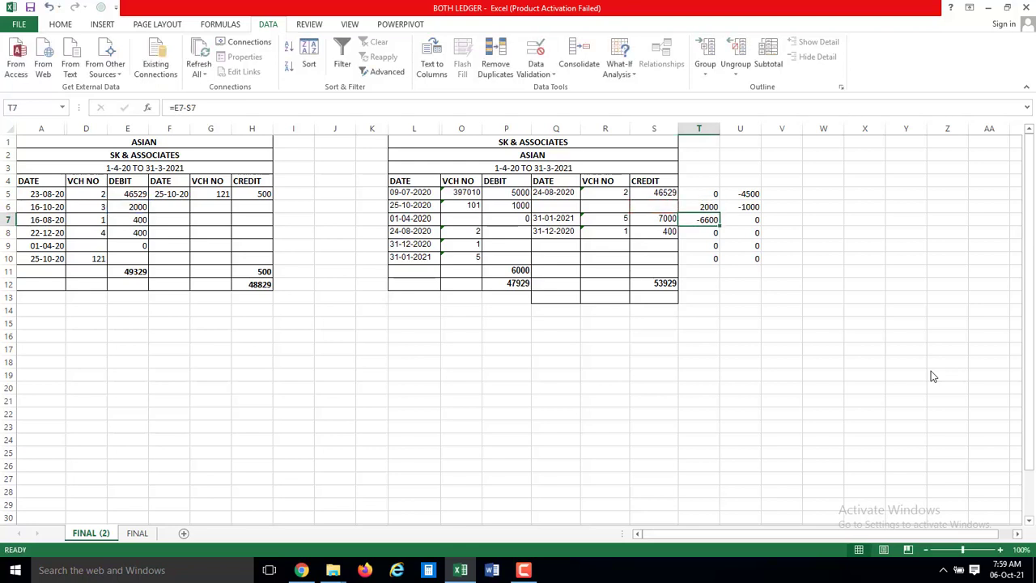
pyautogui.press('Up')
pyautogui.press('Up')
pyautogui.press('F2')
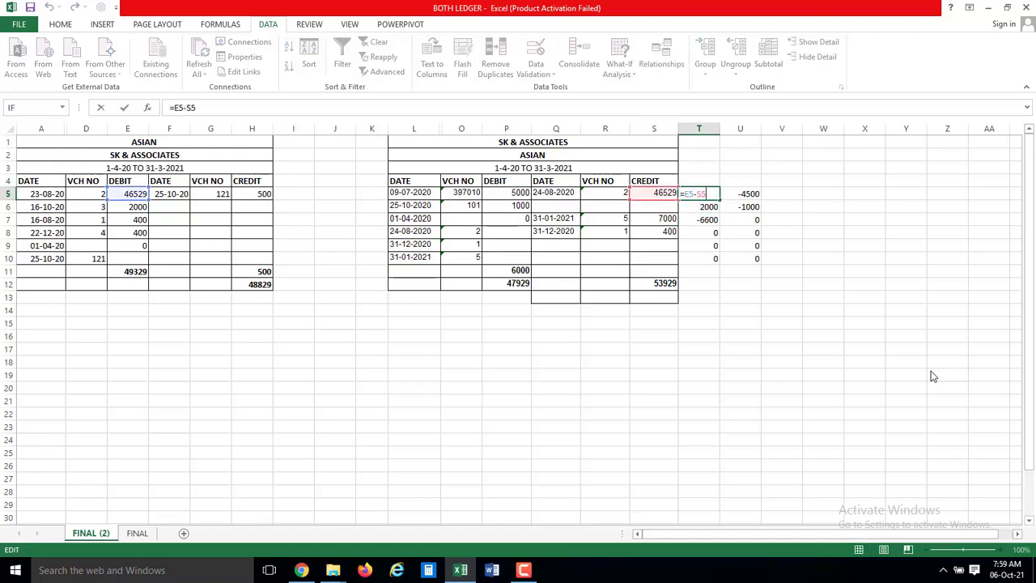
pyautogui.press('Return')
# - Compare rows 7 and 8 across both ledgers, including the 7000 credit and its T and U differences
pyautogui.press('Left')
pyautogui.press('Left')
pyautogui.press('Left')
pyautogui.press('Left')
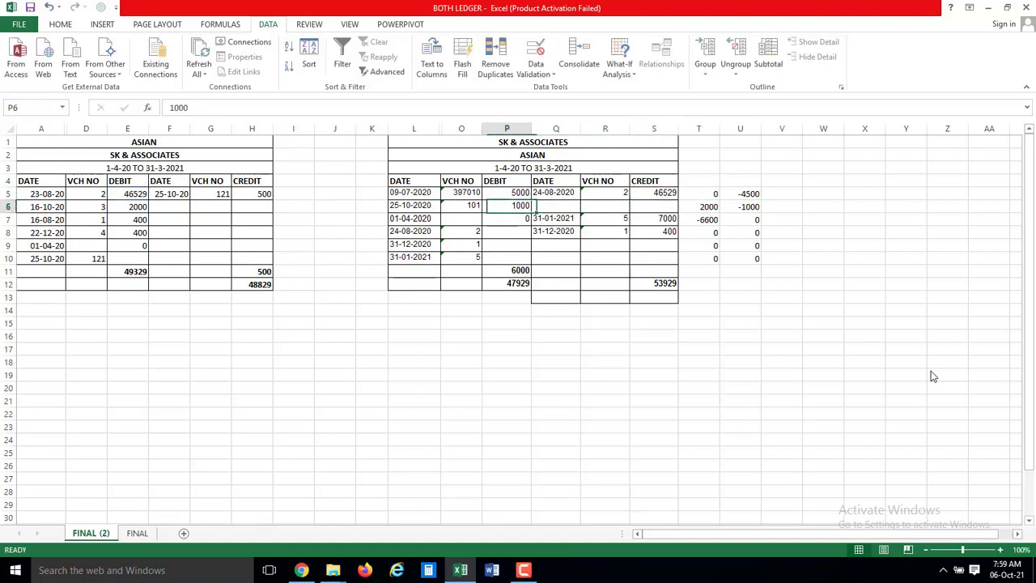
pyautogui.press('Left')
pyautogui.press('Left')
pyautogui.press('Left')
pyautogui.press('Down')
pyautogui.press('Down')
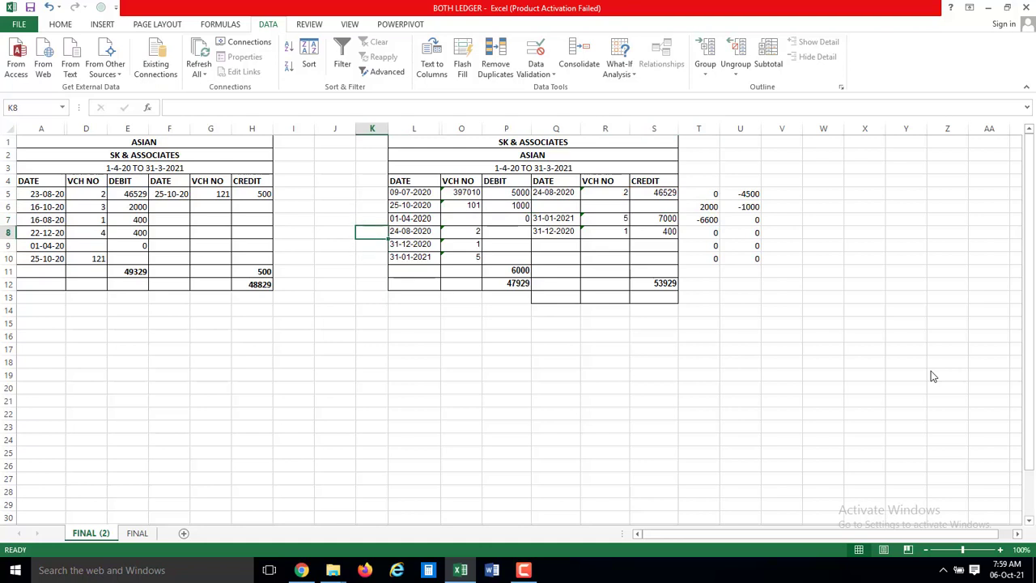
pyautogui.press('Right')
pyautogui.press('Right')
pyautogui.press('Right')
pyautogui.press('Right')
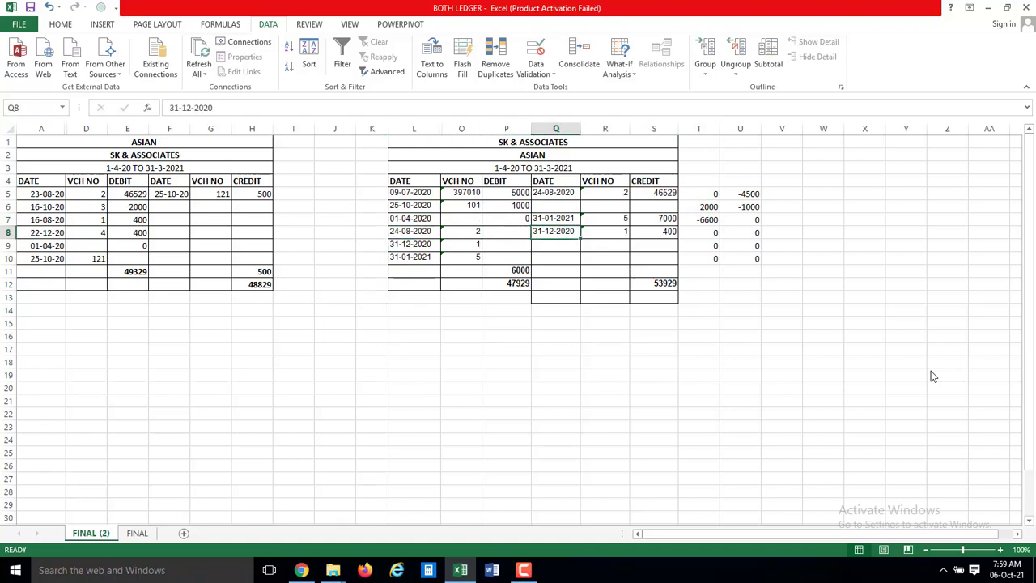
pyautogui.press('Up')
pyautogui.press('Right')
pyautogui.press('Right')
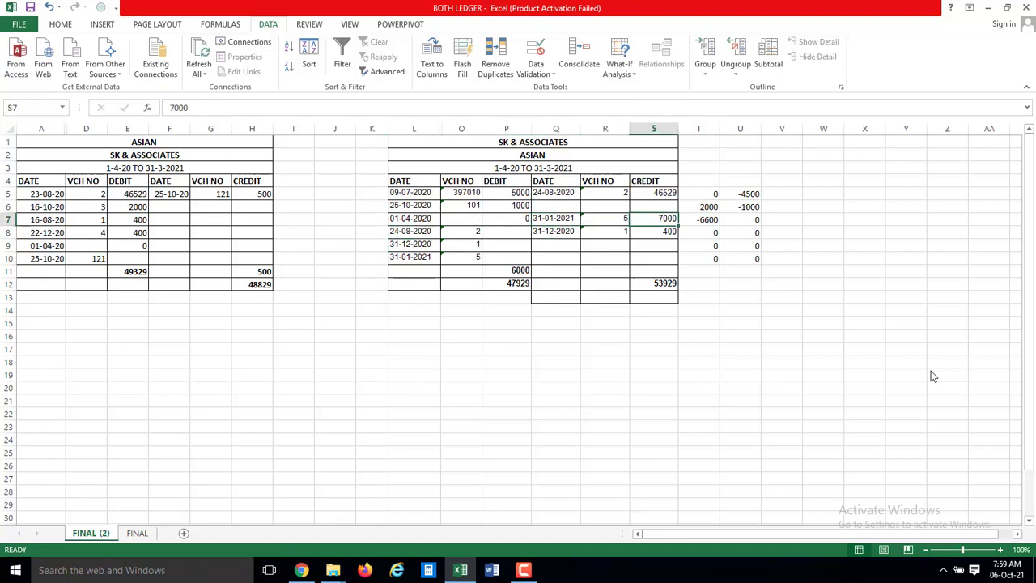
pyautogui.press('Right')
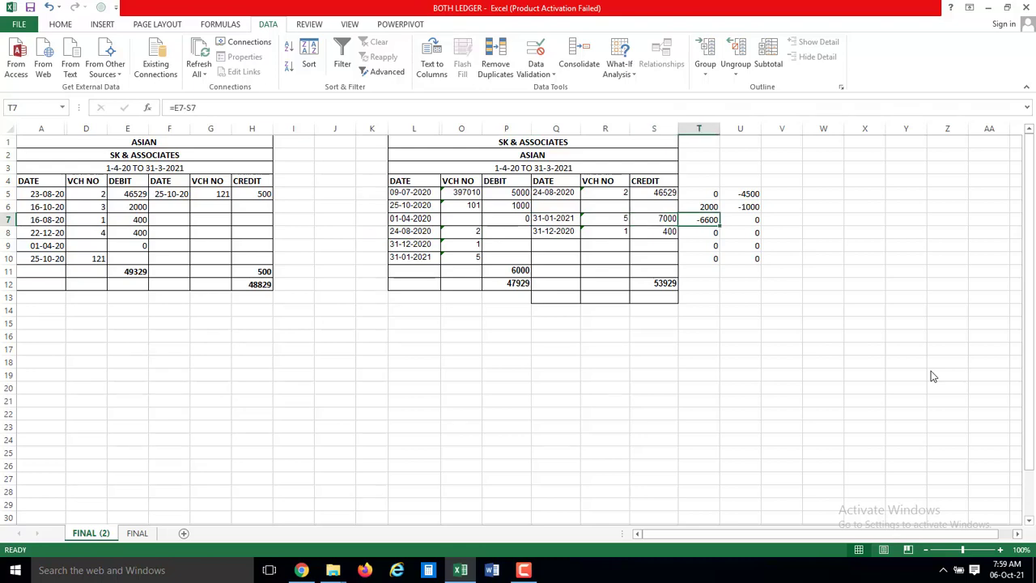
pyautogui.press('Right')
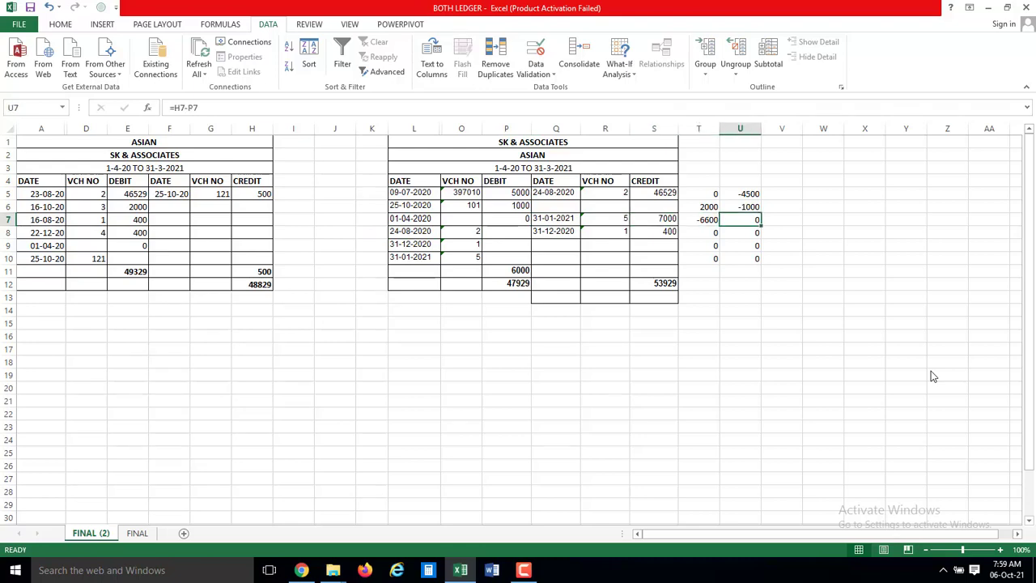
pyautogui.press('Left')
pyautogui.press('Left')
pyautogui.press('Left')
pyautogui.press('Left')
pyautogui.press('Left')
pyautogui.press('Left')
pyautogui.press('Left')
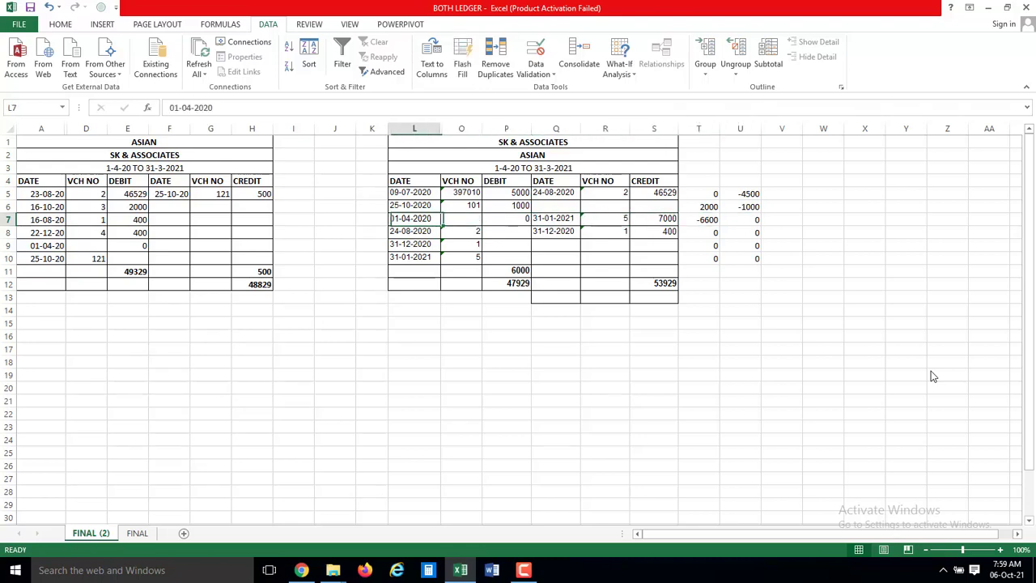
pyautogui.press('Left')
pyautogui.press('Left')
pyautogui.press('Left')
pyautogui.press('Left')
pyautogui.press('Left')
pyautogui.press('Left')
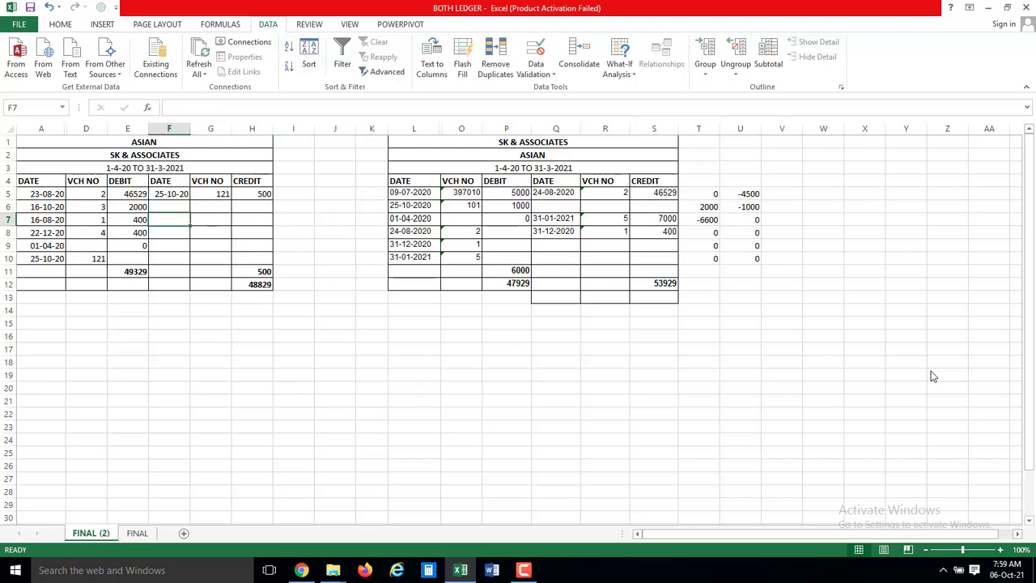
pyautogui.press('Left')
pyautogui.press('Left')
pyautogui.press('Left')
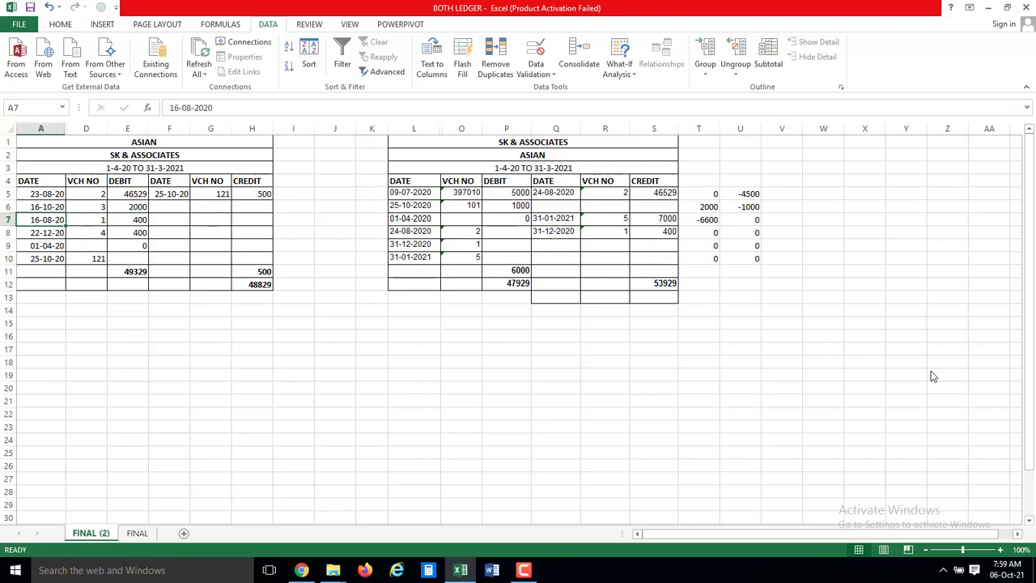
# - Insert blank cells at A7:E7, shifting the 16-08-20 entry and rows below down
pyautogui.hotkey('shift', 'Right')
pyautogui.hotkey('shift', 'Right')
pyautogui.hotkey('ctrl', 'shift', '+')
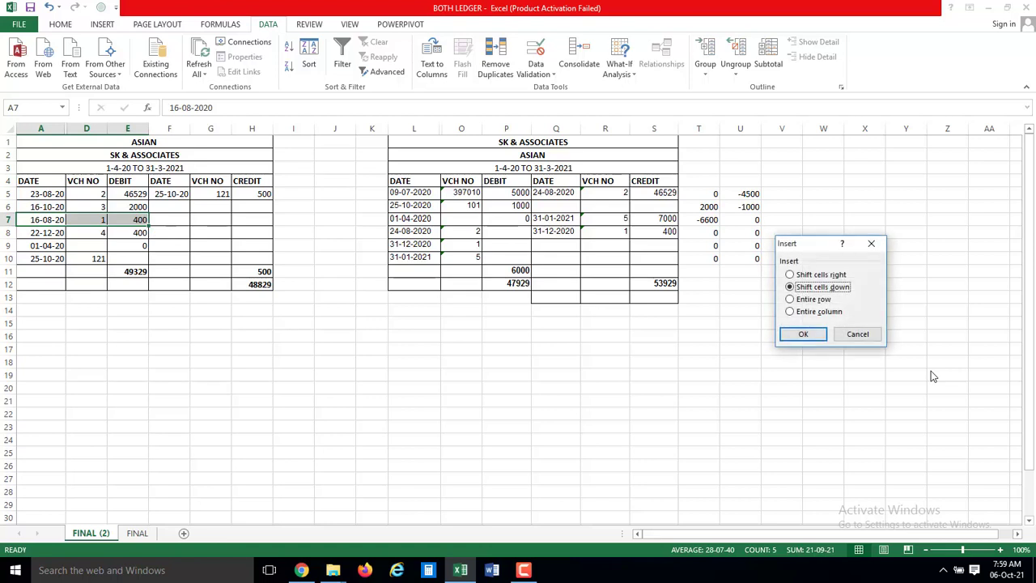
pyautogui.press('Down')
pyautogui.press('Up')
pyautogui.press('Return')
# - Move to the T5 difference formula and recommit it
pyautogui.press('Right')
pyautogui.press('Right')
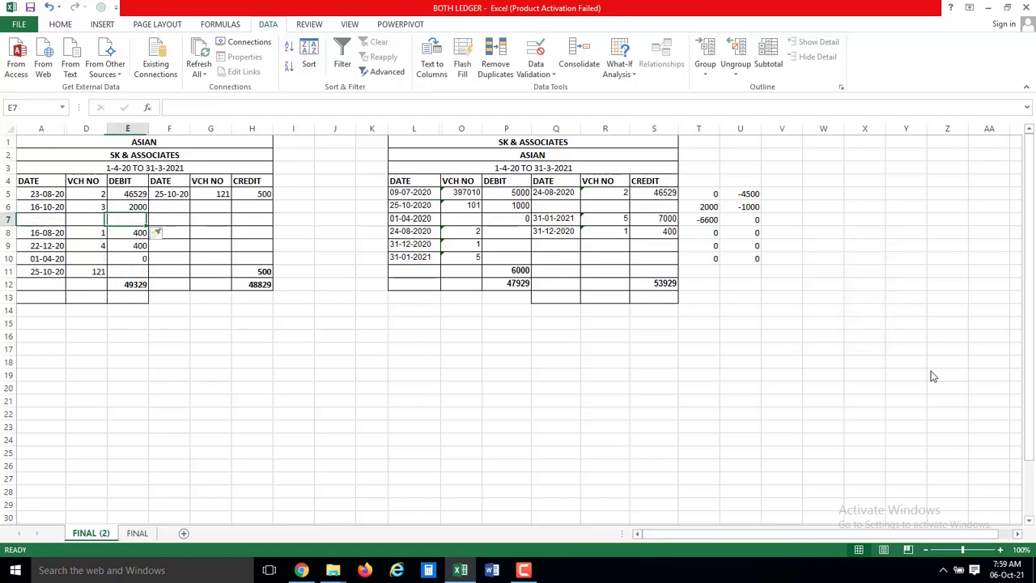
pyautogui.press('Right')
pyautogui.press('Right')
pyautogui.press('Right')
pyautogui.press('Right')
pyautogui.press('Right')
pyautogui.press('Right')
pyautogui.press('Right')
pyautogui.press('Right')
pyautogui.press('Right')
pyautogui.press('Right')
pyautogui.press('Right')
pyautogui.press('Right')
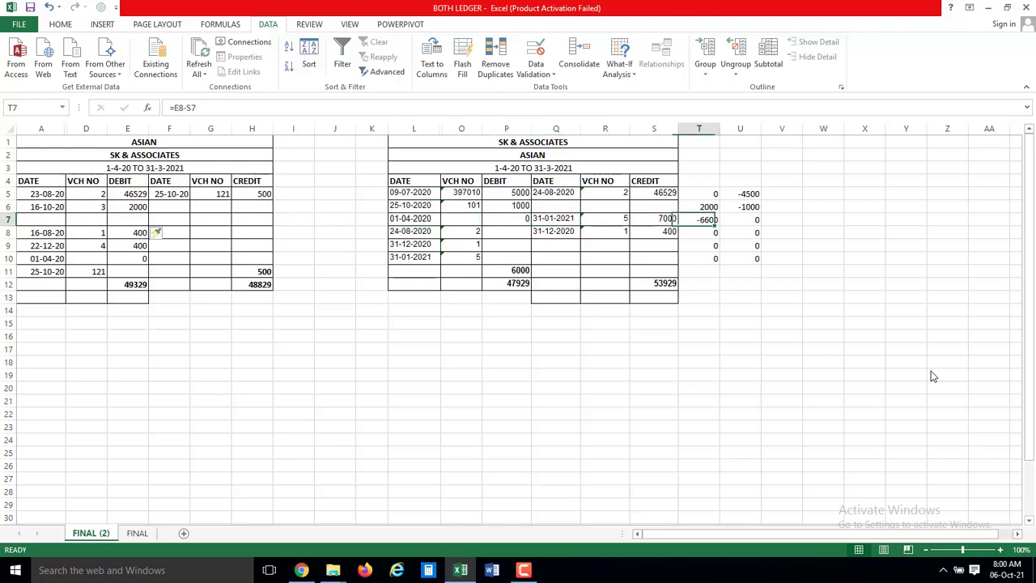
pyautogui.press('Up')
pyautogui.press('Up')
pyautogui.press('F2')
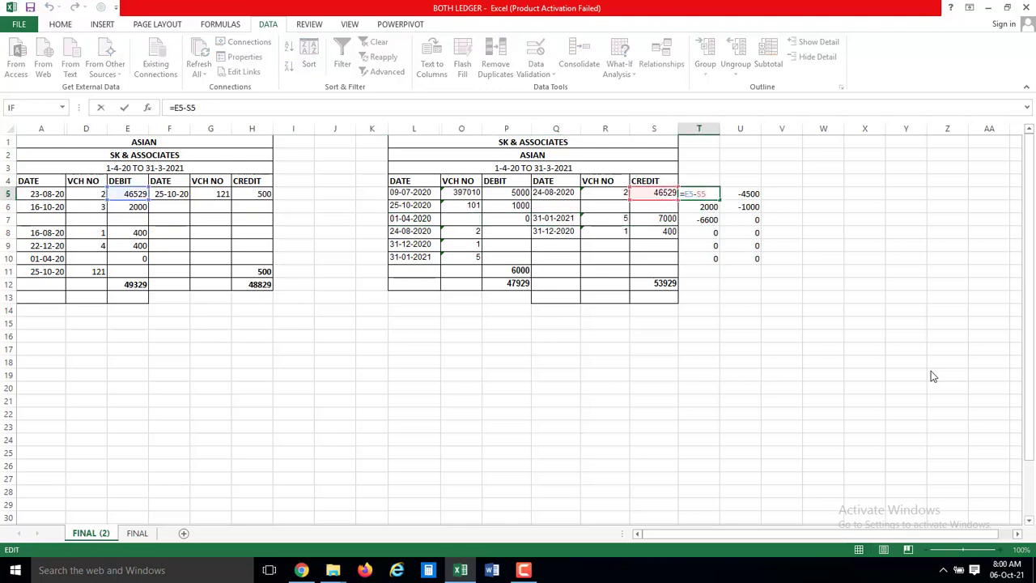
pyautogui.press('Return')
pyautogui.press('Up')
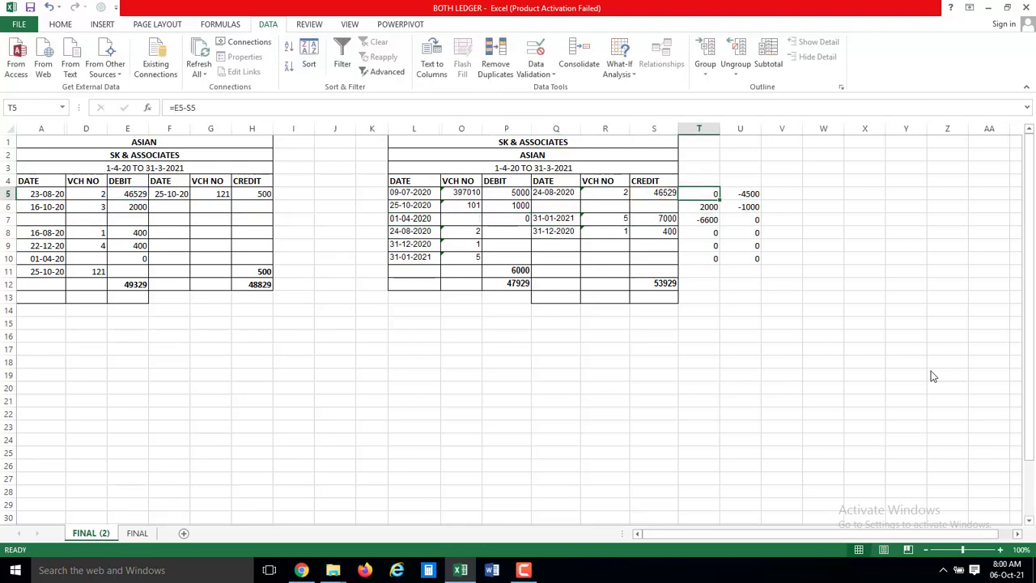
# - Copy the T5 difference formula into T6:T10
pyautogui.hotkey('ctrl', 'c')
pyautogui.press('Down')
pyautogui.hotkey('shift', 'Down')
pyautogui.hotkey('shift', 'Down')
pyautogui.hotkey('shift', 'Down')
pyautogui.hotkey('shift', 'Down')
pyautogui.hotkey('ctrl', 'v')
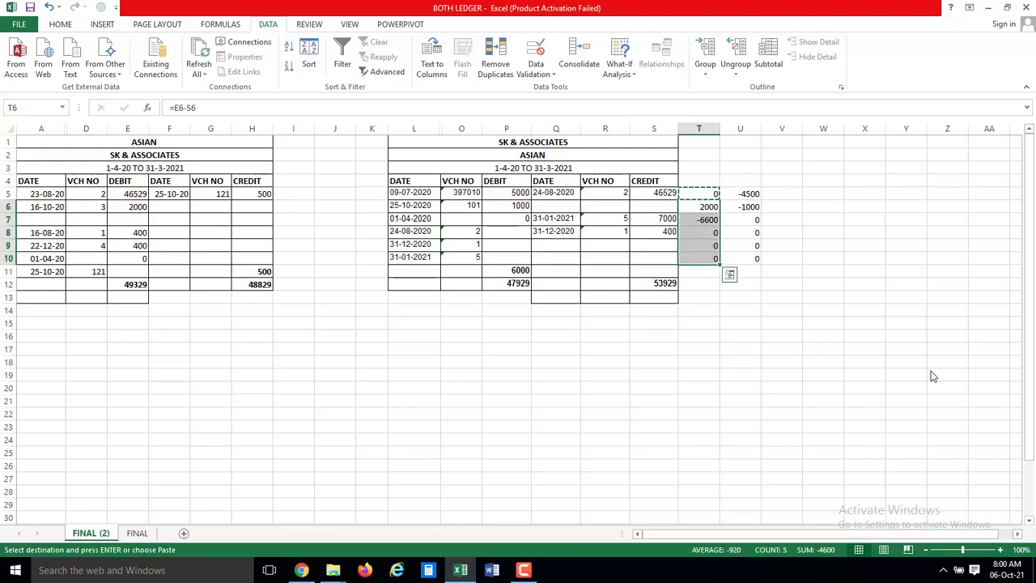
pyautogui.press('Escape')
pyautogui.press('Down')
pyautogui.press('Up')
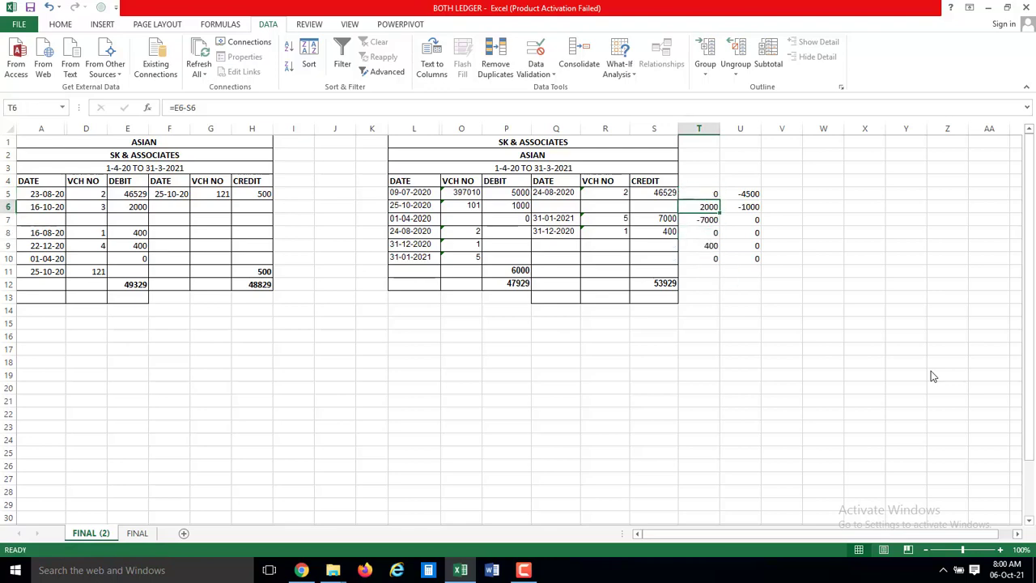
pyautogui.press('Up')
pyautogui.press('Down')
pyautogui.press('Down')
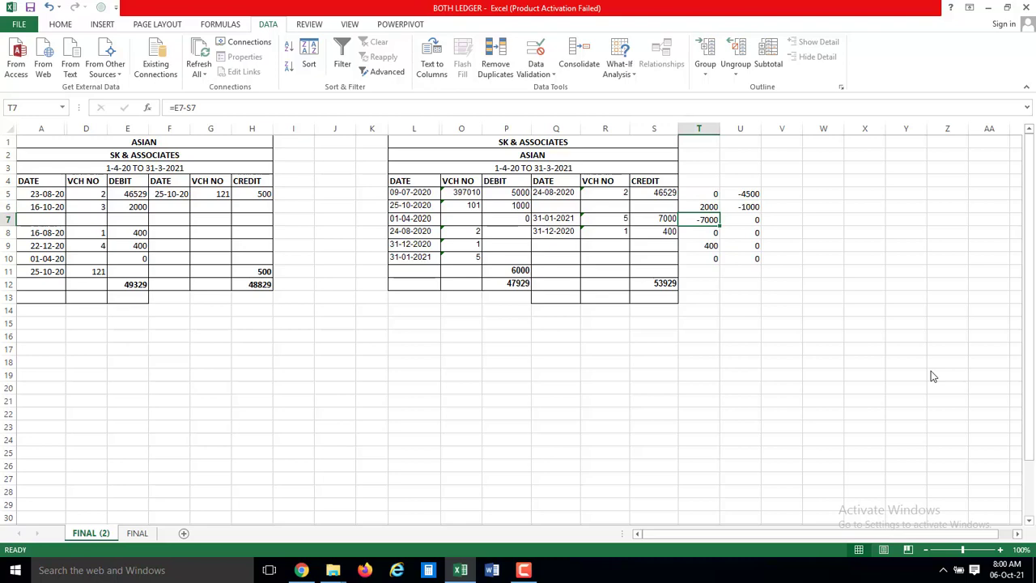
pyautogui.press('Up')
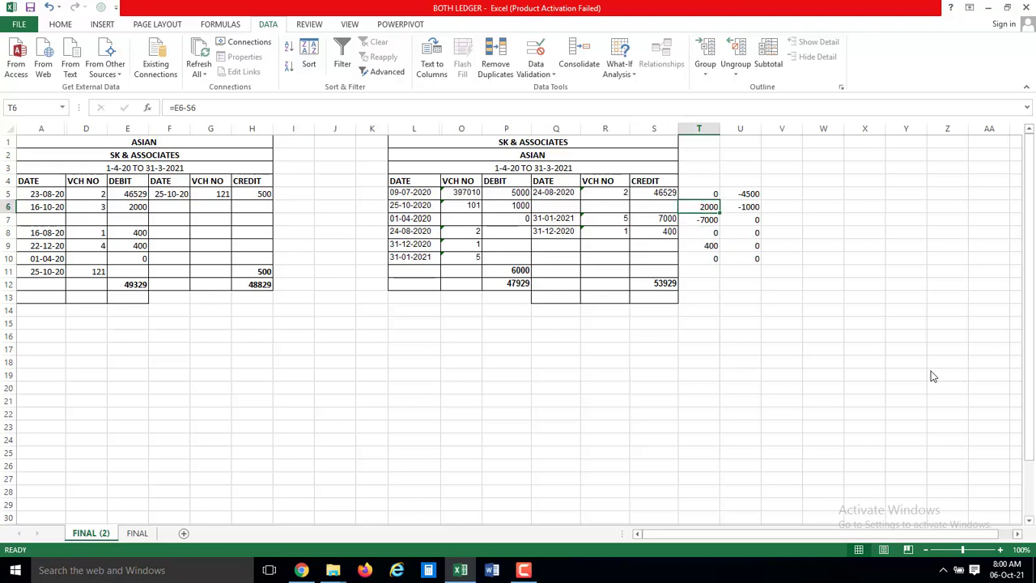
# - Recommit T6 through T9 so they show 2000, -7000, 0 and 400
pyautogui.press('F2')
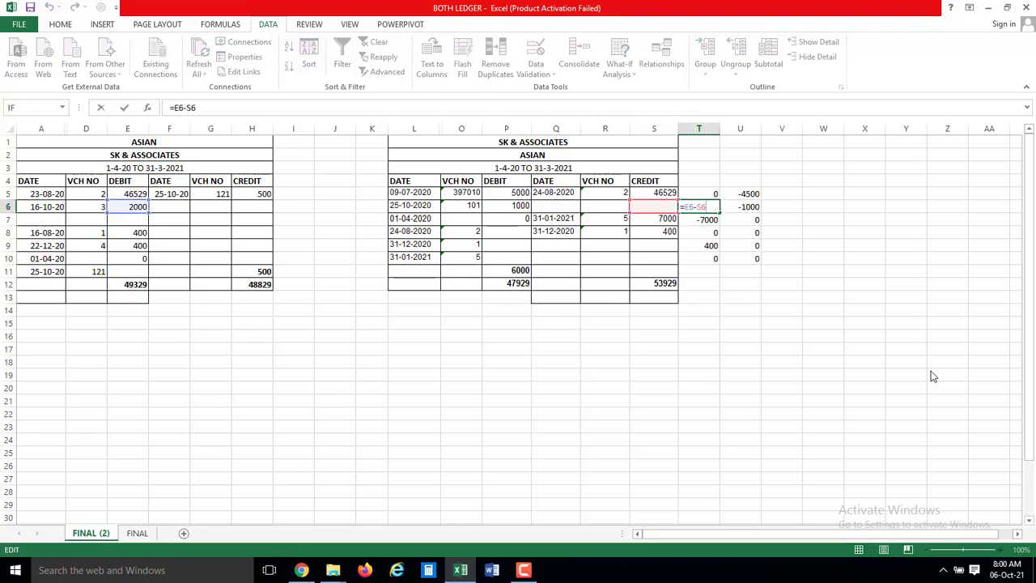
pyautogui.press('Return')
pyautogui.press('F2')
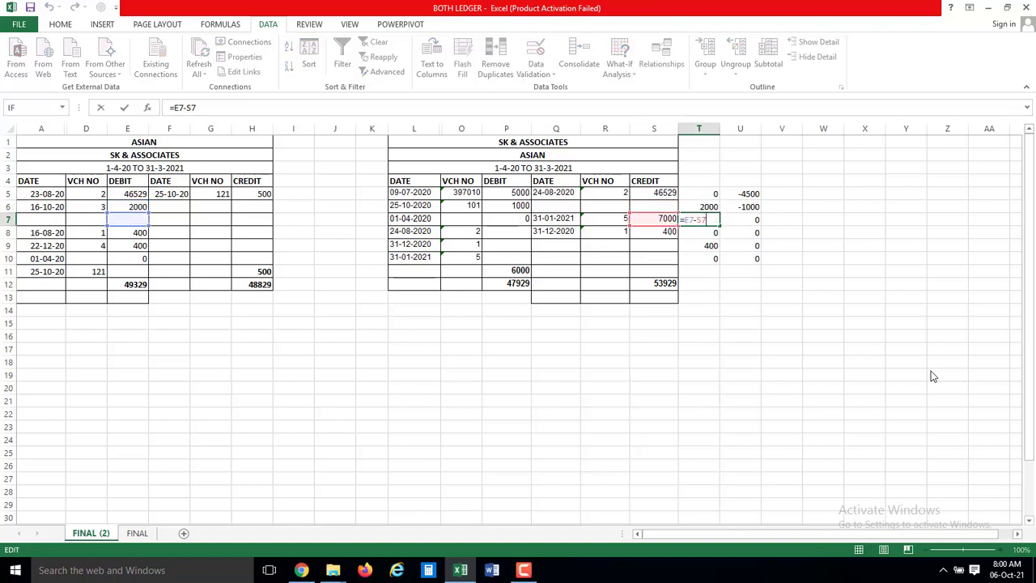
pyautogui.press('Return')
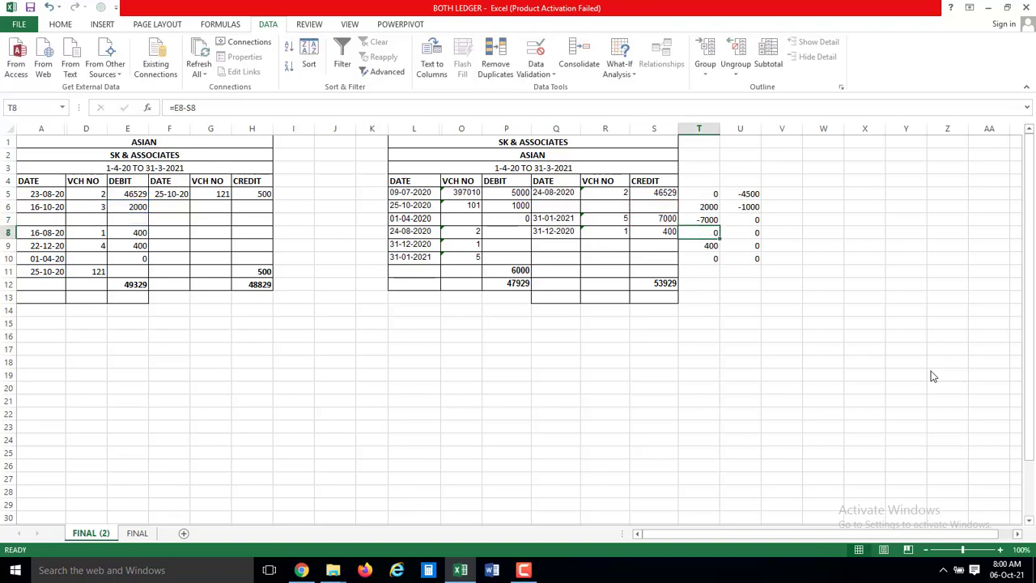
pyautogui.press('F2')
pyautogui.press('Return')
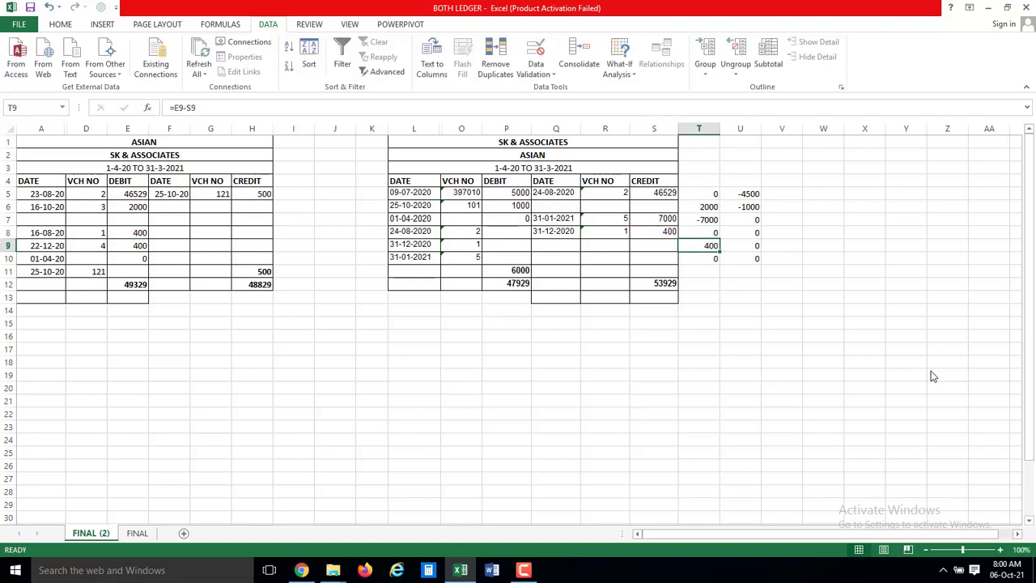
pyautogui.press('F2')
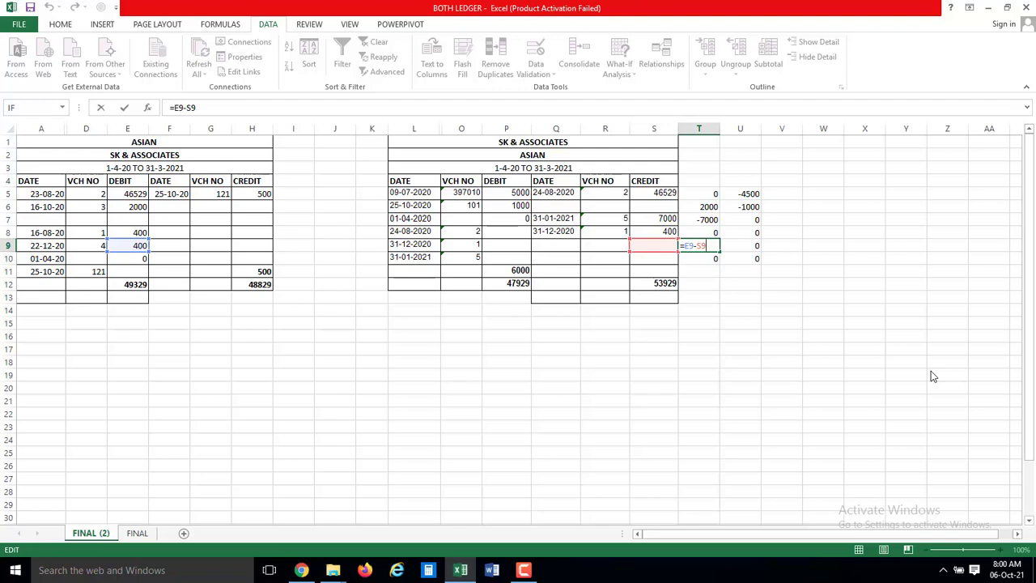
pyautogui.press('Return')
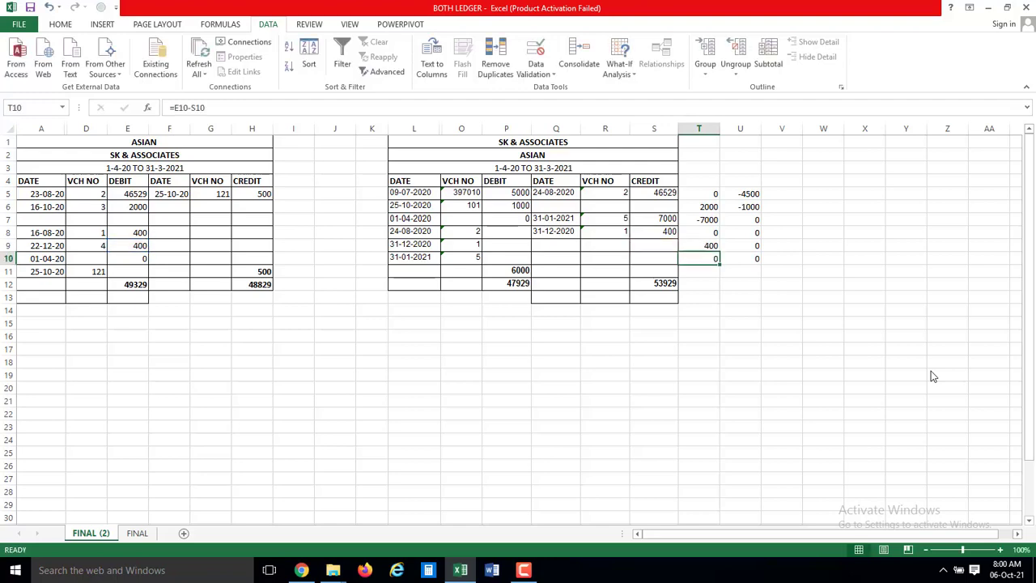
# - Recommit the U5 difference formula so it shows -4500
pyautogui.press('Right')
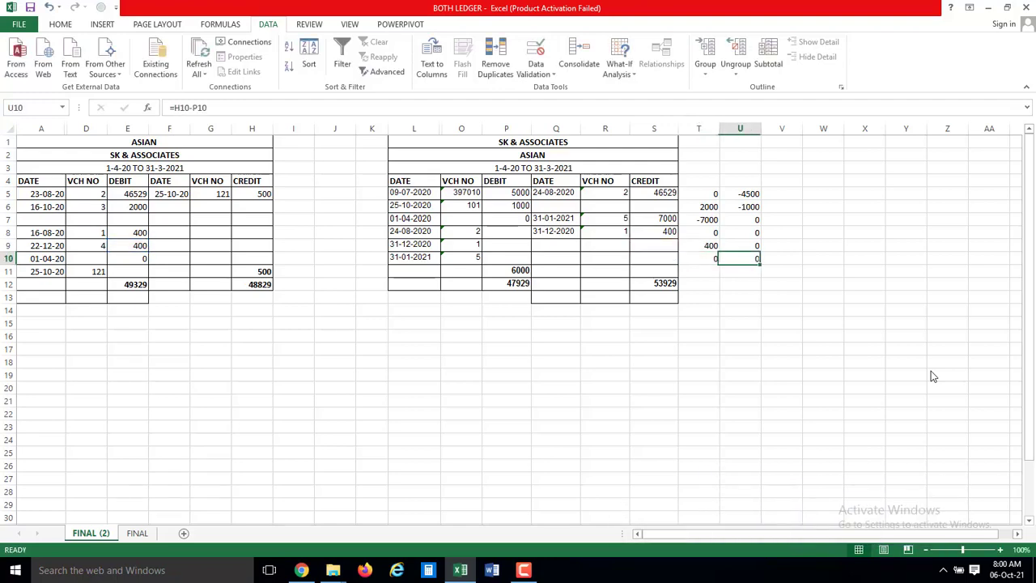
pyautogui.press('Up')
pyautogui.press('Up')
pyautogui.press('Up')
pyautogui.press('Up')
pyautogui.press('Up')
pyautogui.press('F2')
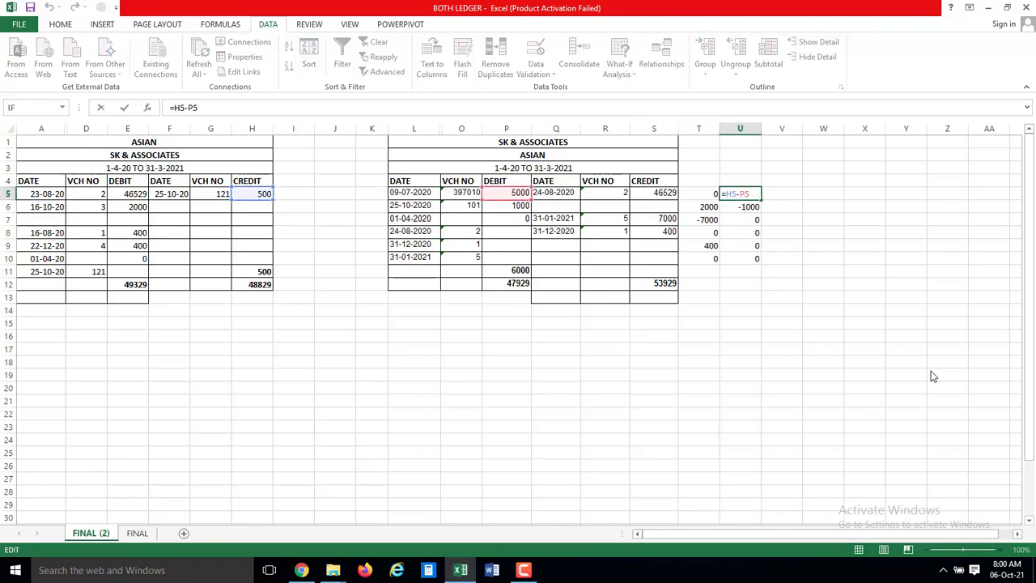
pyautogui.press('Return')
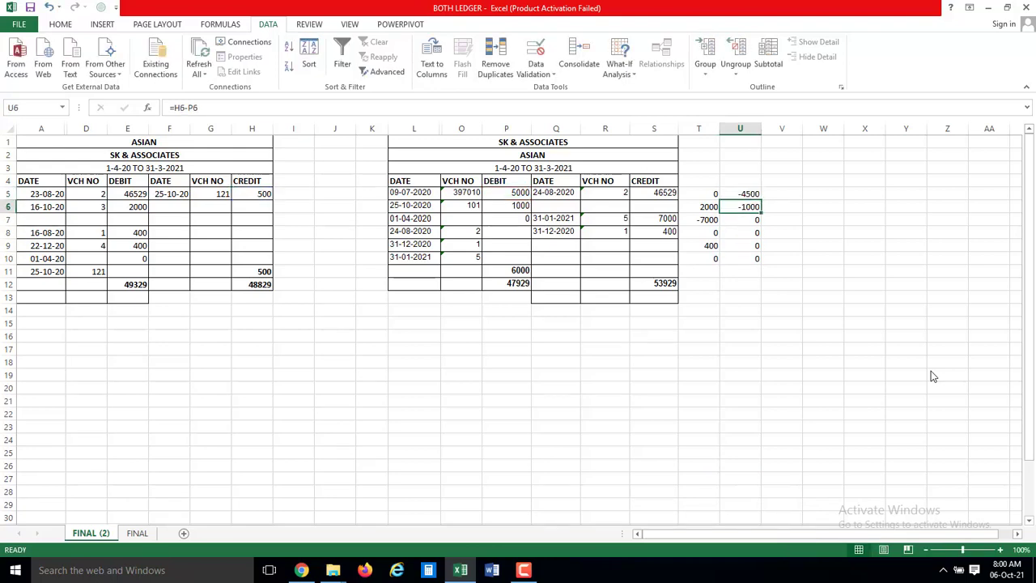
pyautogui.press('Left')
pyautogui.press('Left')
pyautogui.press('Left')
pyautogui.press('Left')
pyautogui.press('Left')
pyautogui.press('Left')
pyautogui.press('Left')
pyautogui.press('Left')
pyautogui.press('Left')
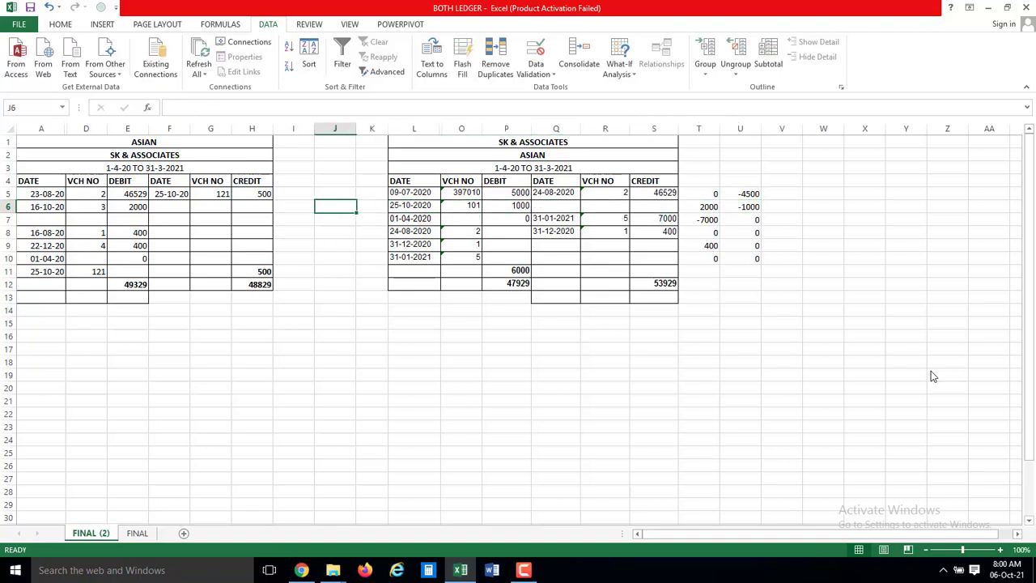
pyautogui.press('Left')
pyautogui.press('Left')
pyautogui.press('Left')
# - Insert cells at F5:H5, moving the 25-10-20 credit entry down one row
pyautogui.press('Up')
pyautogui.hotkey('shift', 'Right')
pyautogui.hotkey('shift', 'Right')
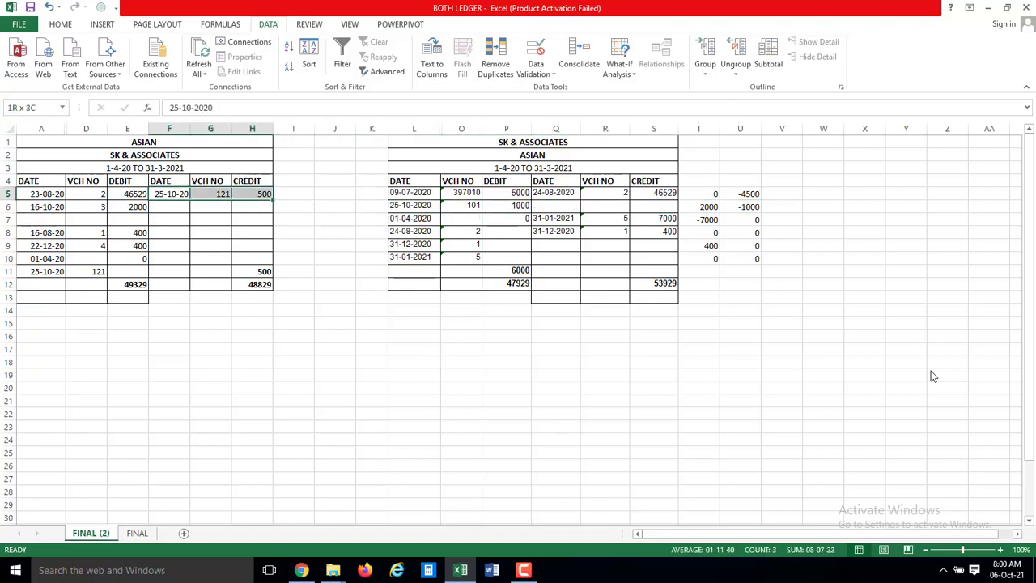
pyautogui.hotkey('ctrl', 'shift', '+')
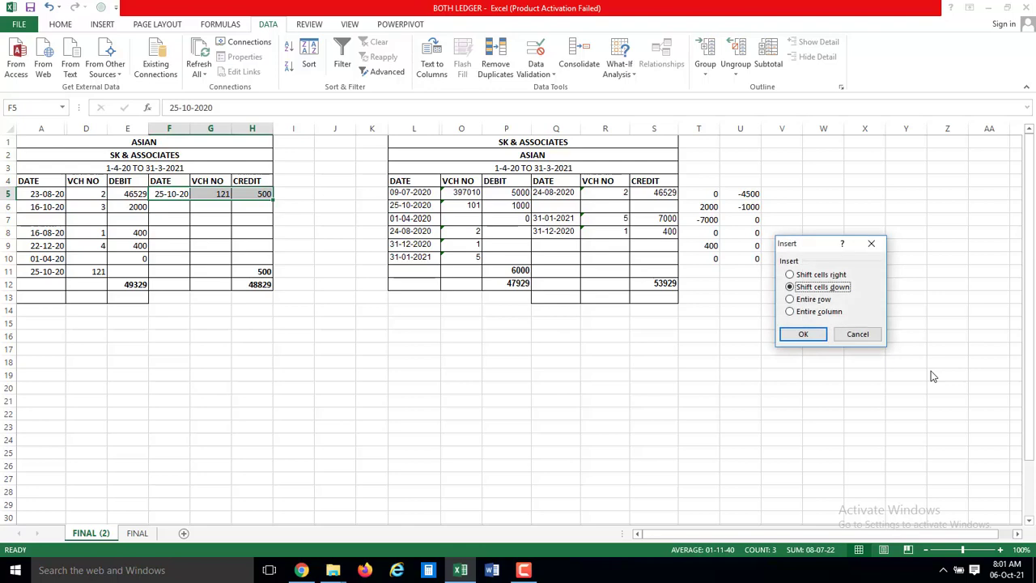
pyautogui.press('Return')
# - Correct the U5 formula from =H6-P5 to =H5-P5
pyautogui.press('Right')
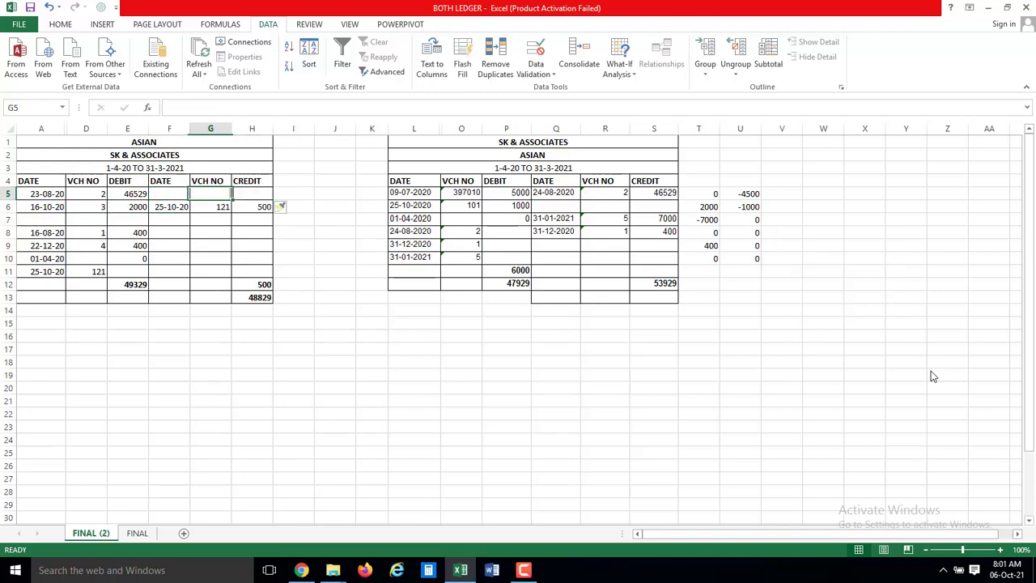
pyautogui.press('Right')
pyautogui.press('Right')
pyautogui.press('Right')
pyautogui.press('Right')
pyautogui.press('Right')
pyautogui.press('Right')
pyautogui.press('Right')
pyautogui.press('Right')
pyautogui.press('Right')
pyautogui.press('Right')
pyautogui.press('Right')
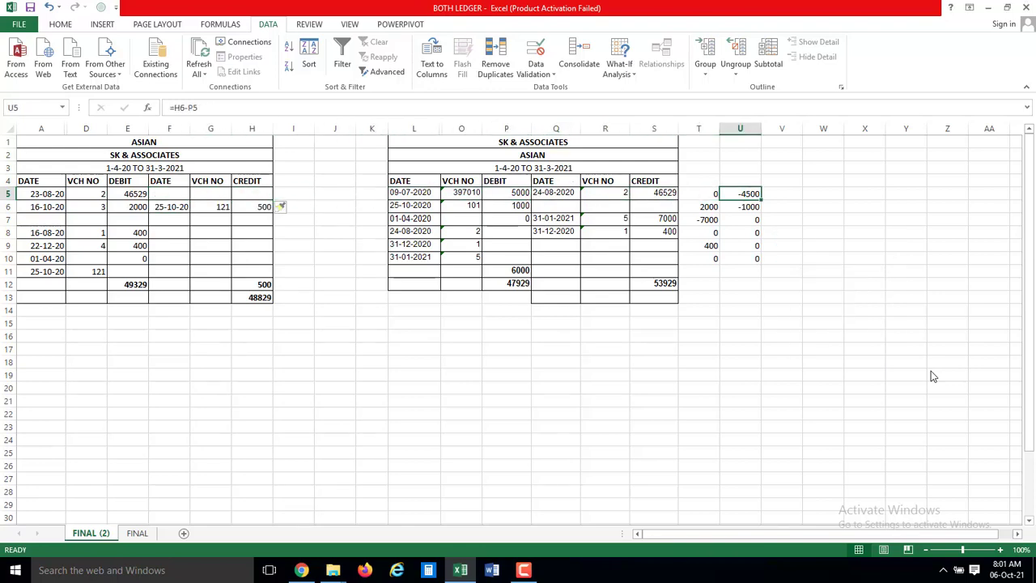
pyautogui.press('F2')
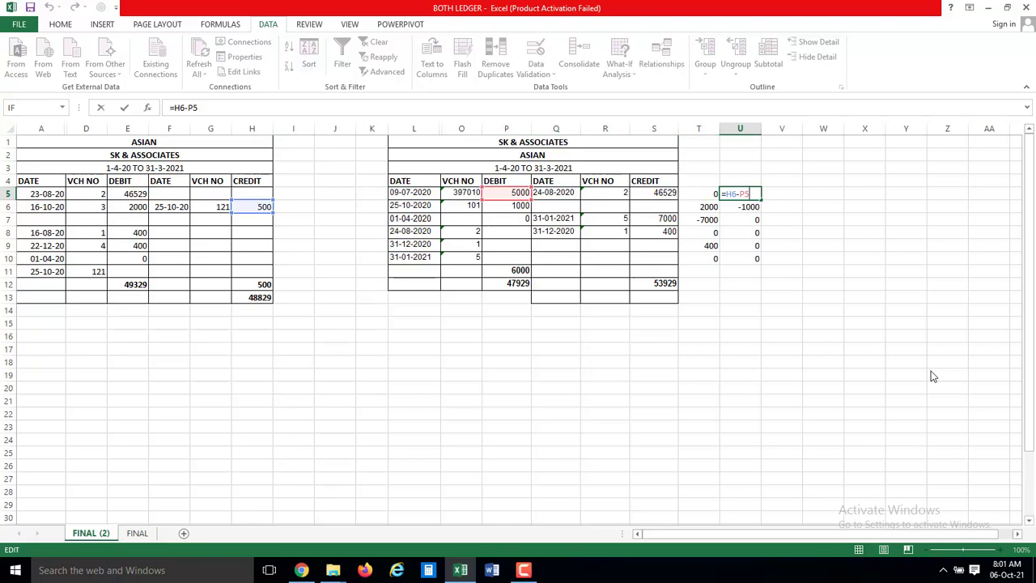
pyautogui.press('Return')
pyautogui.press('Up')
pyautogui.press('F2')
pyautogui.press('Left')
pyautogui.press('Left')
pyautogui.press('Left')
pyautogui.press('BackSpace')
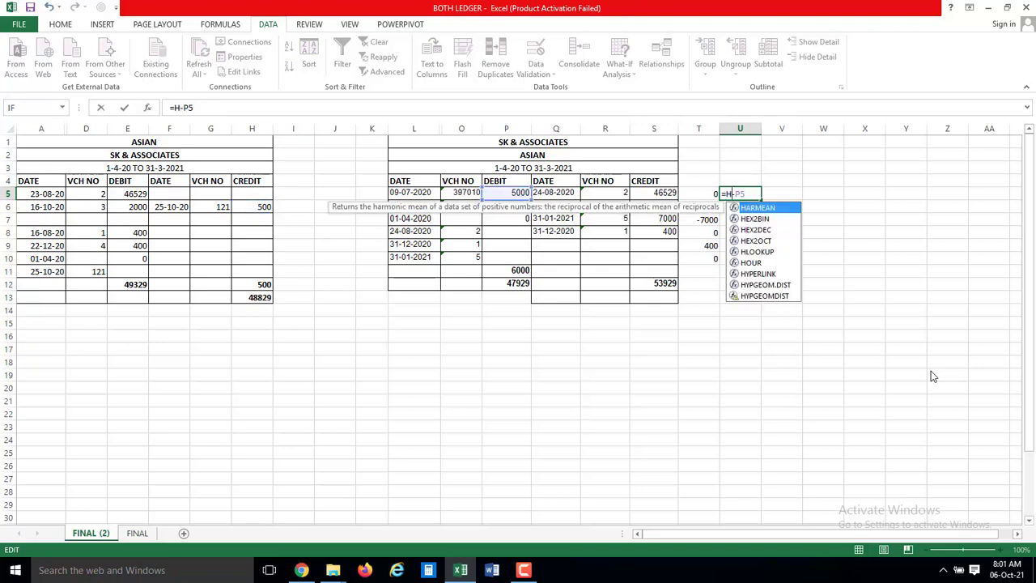
pyautogui.write('5')
pyautogui.press('Return')
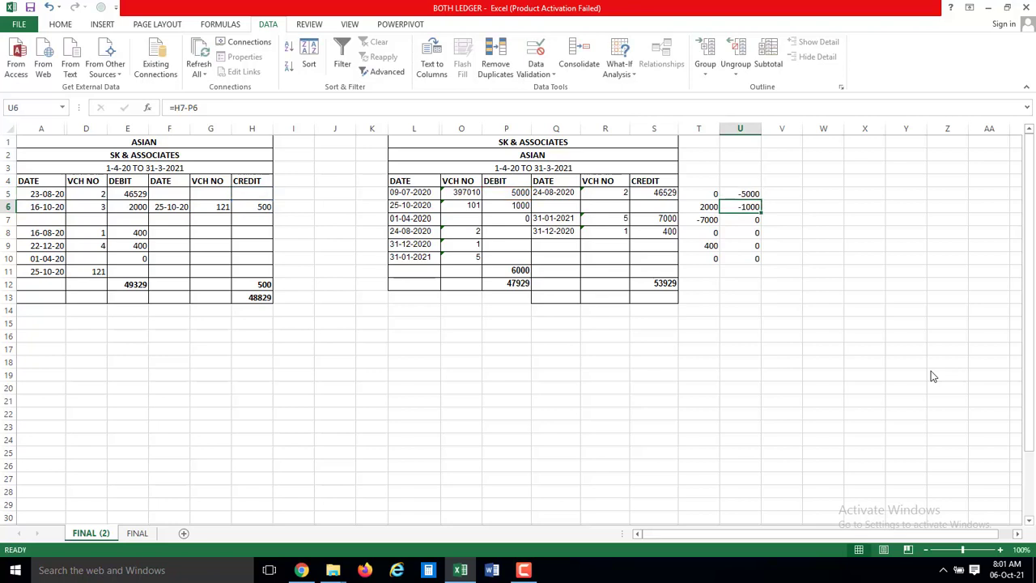
# - Copy the corrected U5 formula down into U6:U10
pyautogui.press('Up')
pyautogui.hotkey('ctrl', 'c')
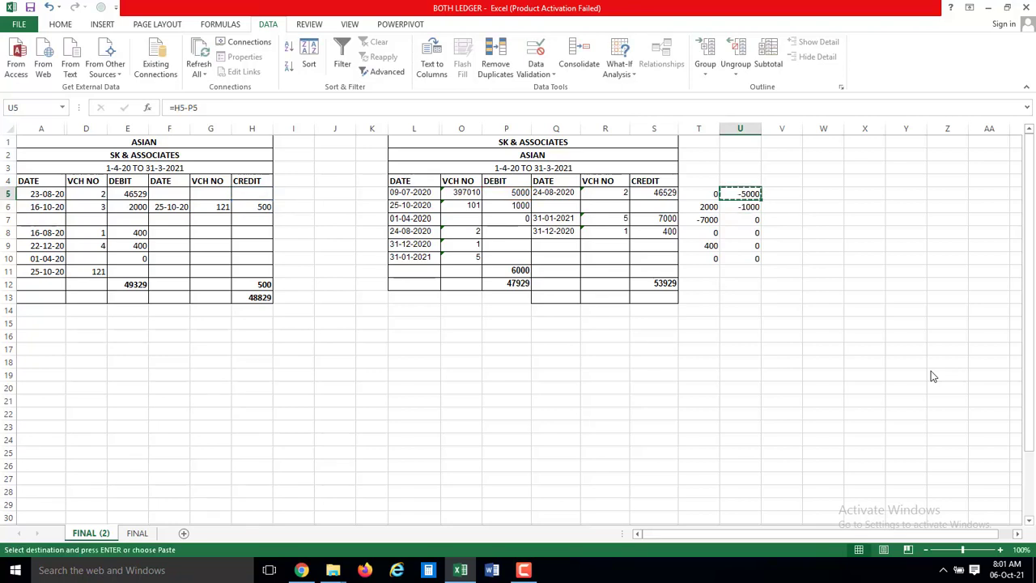
pyautogui.press('Down')
pyautogui.hotkey('shift', 'Down')
pyautogui.hotkey('shift', 'Down')
pyautogui.hotkey('shift', 'Down')
pyautogui.hotkey('shift', 'Down')
pyautogui.press('Return')
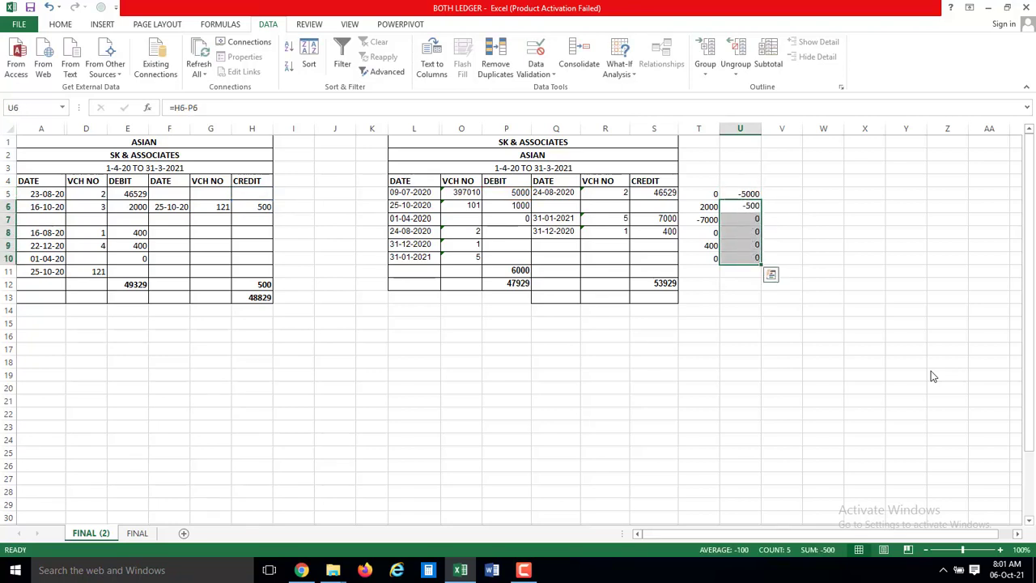
# - Check which cells the U5 and U6 difference formulas compare
pyautogui.press('Up')
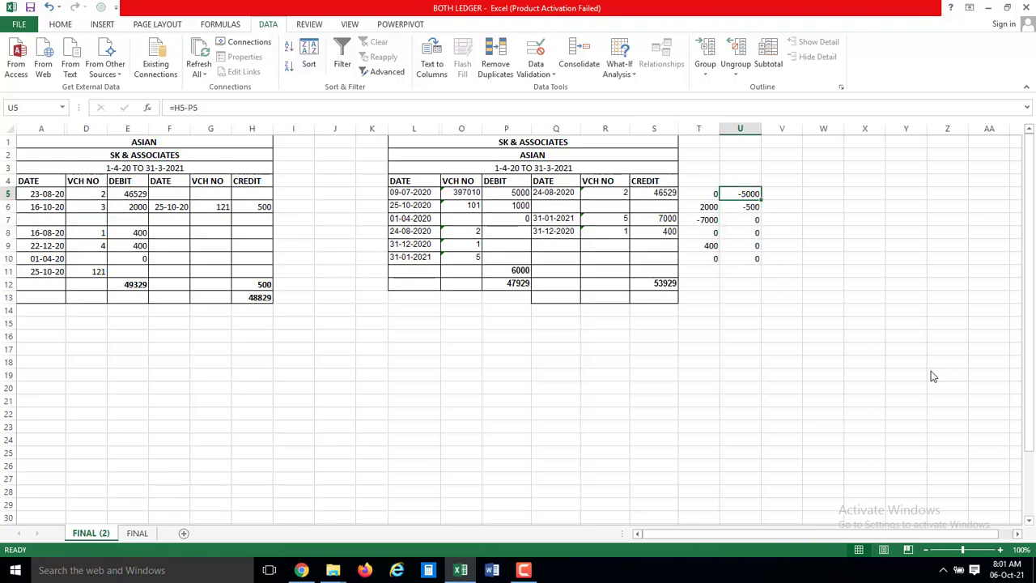
pyautogui.press('F2')
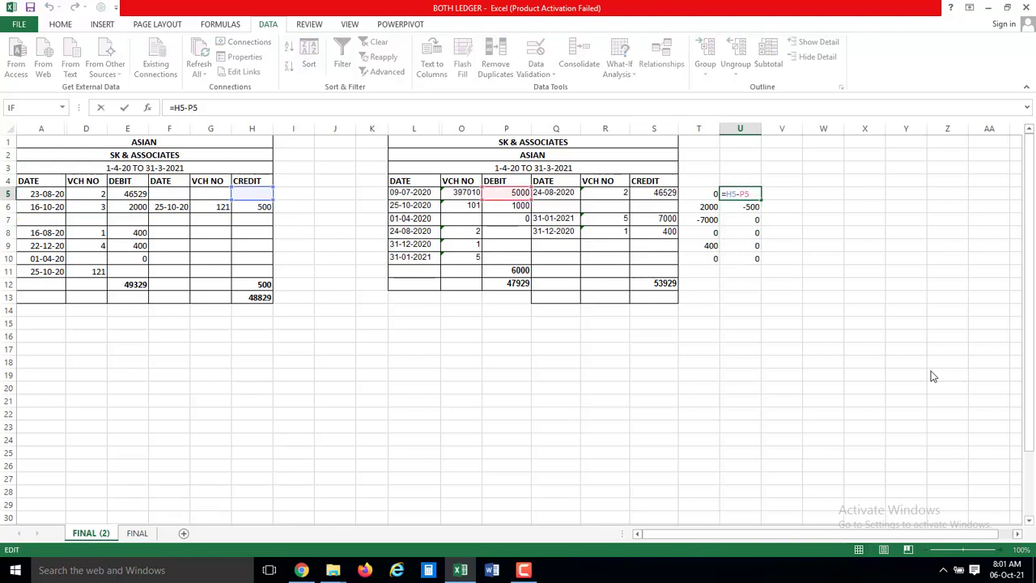
pyautogui.press('Return')
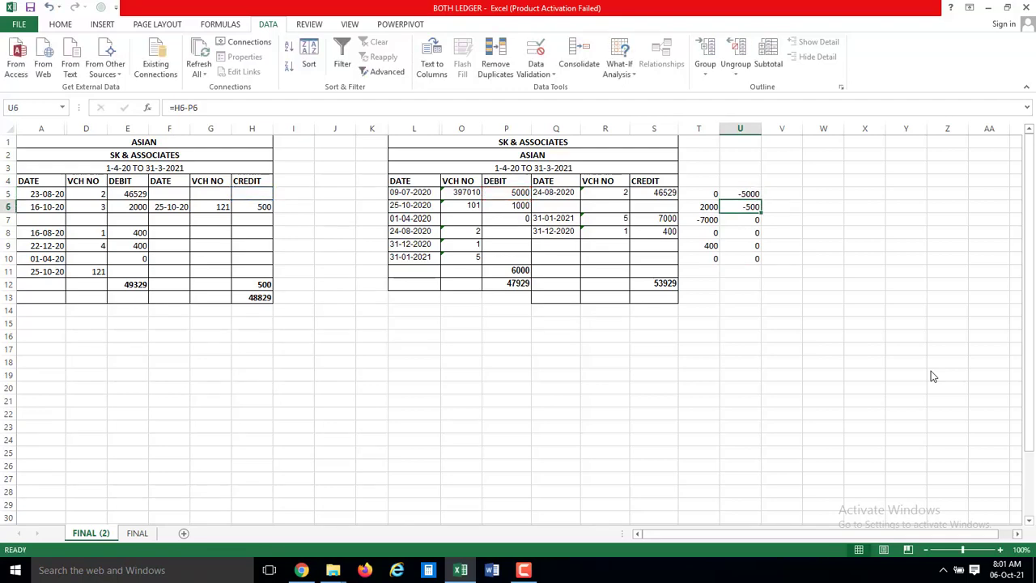
pyautogui.press('F2')
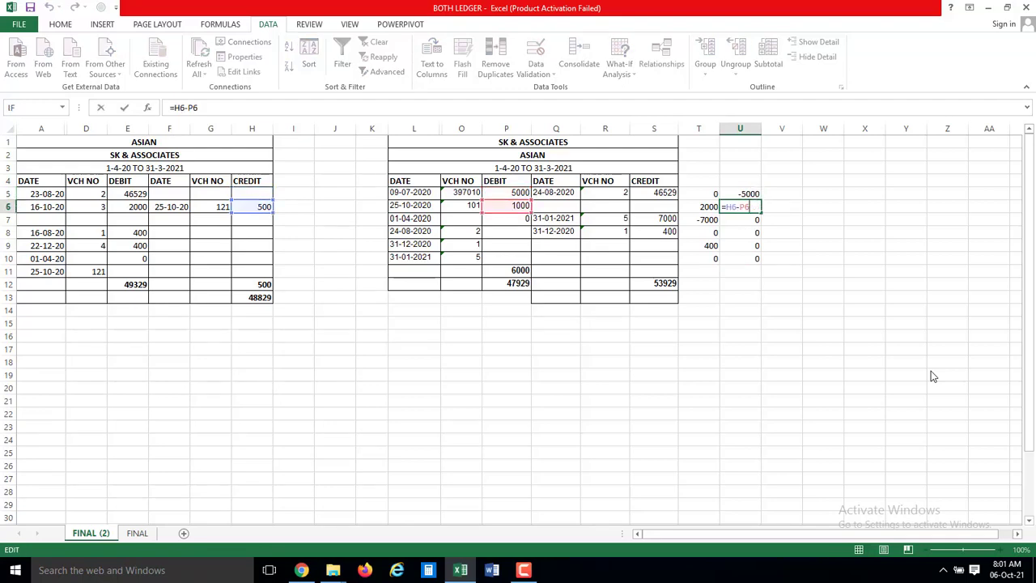
pyautogui.hotkey('ctrl', 'Return')
pyautogui.press('Return')
pyautogui.press('Up')
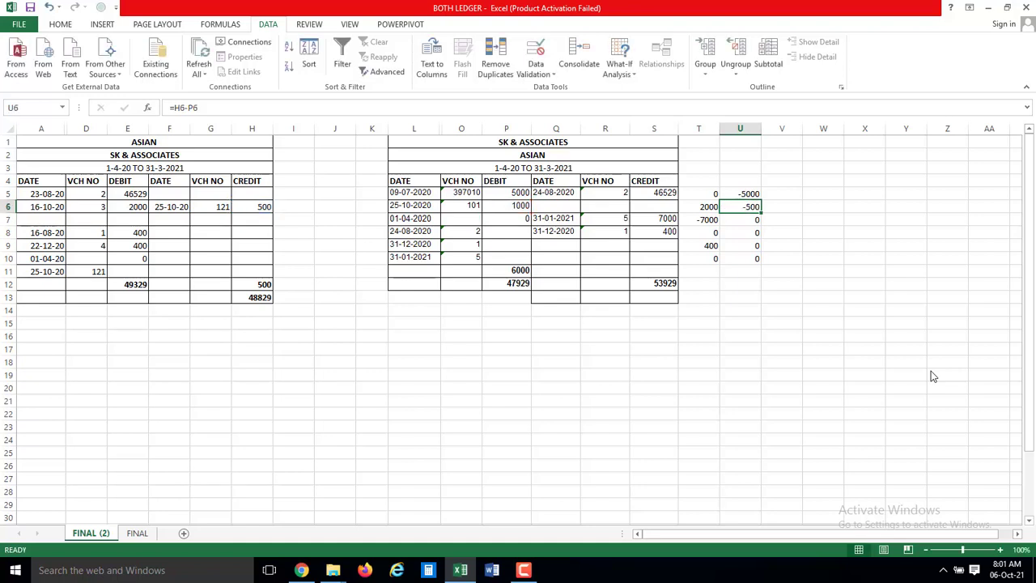
pyautogui.press('F2')
pyautogui.press('Return')
pyautogui.press('Up')
pyautogui.press('Left')
pyautogui.press('Left')
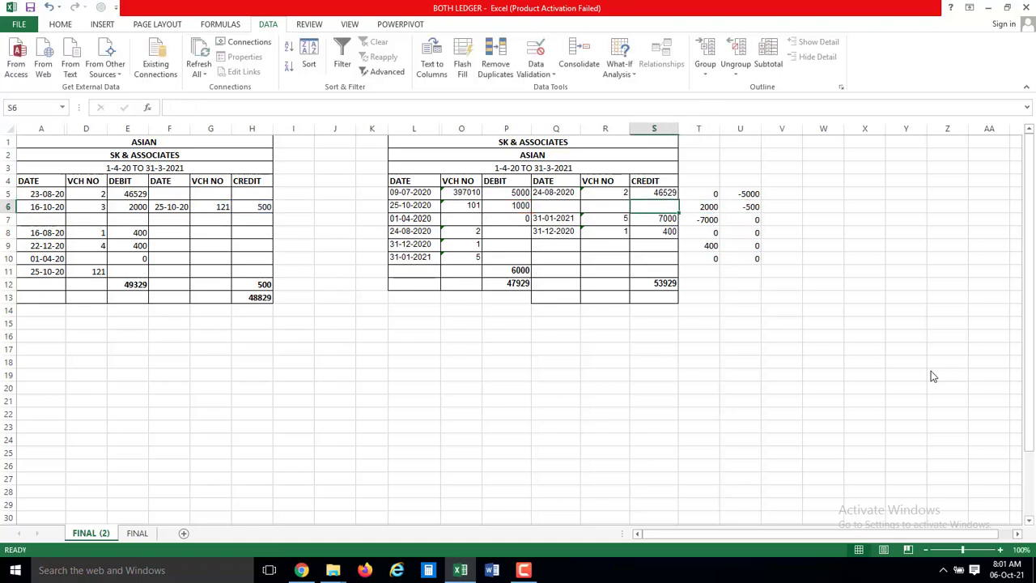
pyautogui.press('Left')
pyautogui.press('Left')
pyautogui.press('Left')
pyautogui.press('Left')
pyautogui.press('Left')
pyautogui.press('Left')
pyautogui.press('Left')
pyautogui.press('Left')
pyautogui.press('Left')
pyautogui.press('Left')
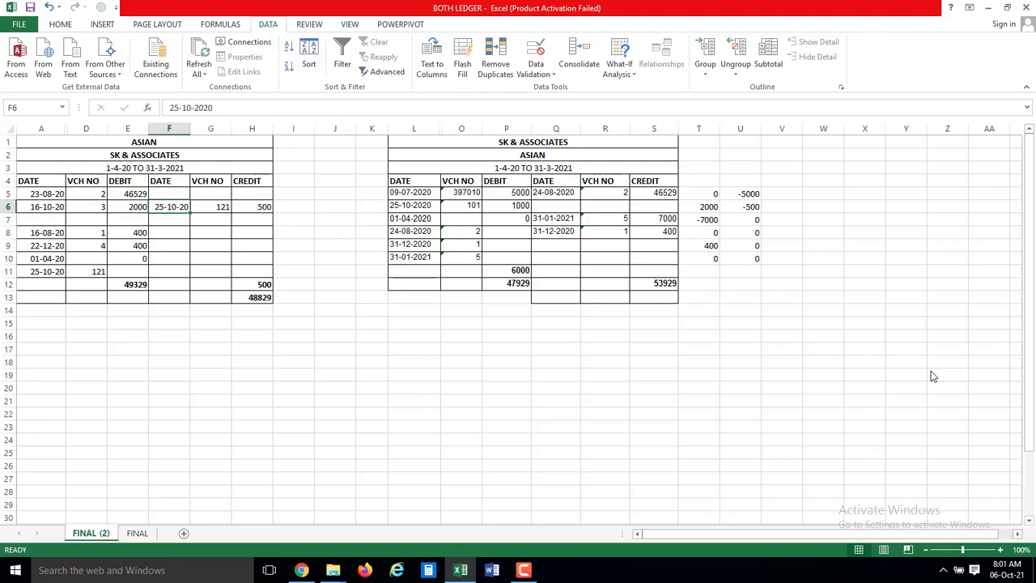
pyautogui.hotkey('shift', 'Right')
pyautogui.hotkey('shift', 'Right')
pyautogui.hotkey('ctrl', 'shift', '+')
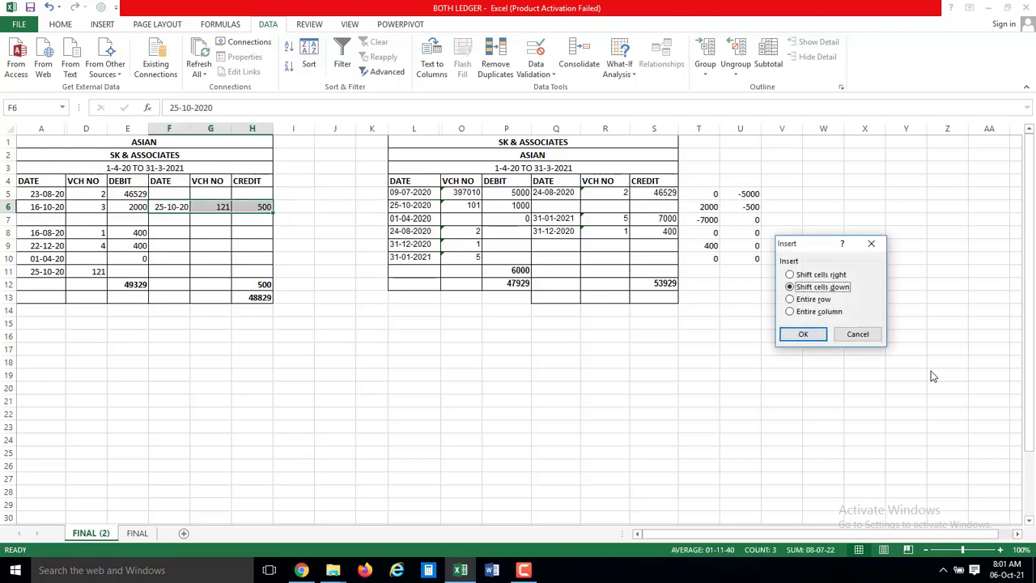
pyautogui.press('Return')
pyautogui.press('Up')
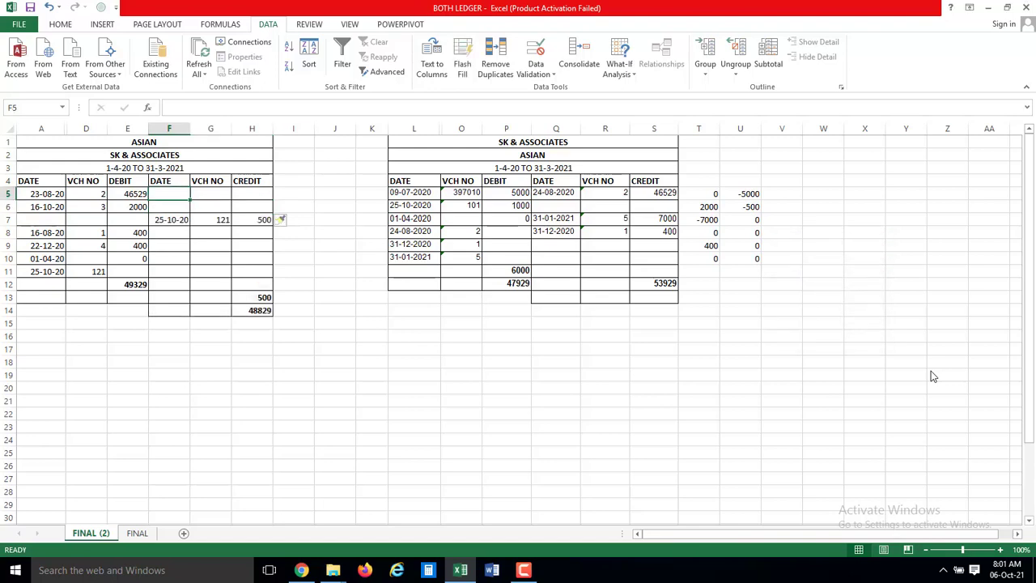
pyautogui.press('Right')
pyautogui.press('Right')
pyautogui.press('Right')
pyautogui.press('Right')
pyautogui.press('Right')
pyautogui.press('Right')
pyautogui.press('Right')
pyautogui.press('Right')
pyautogui.press('Right')
pyautogui.press('Right')
pyautogui.press('Right')
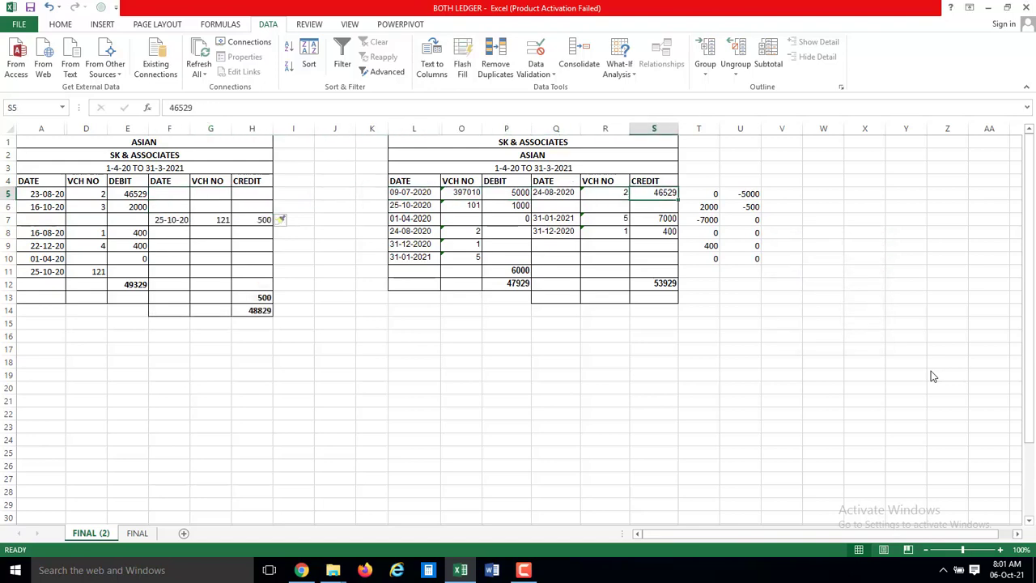
pyautogui.press('Right')
pyautogui.press('Right')
pyautogui.hotkey('shift', 'Down')
pyautogui.hotkey('ctrl', 'c')
pyautogui.press('Down')
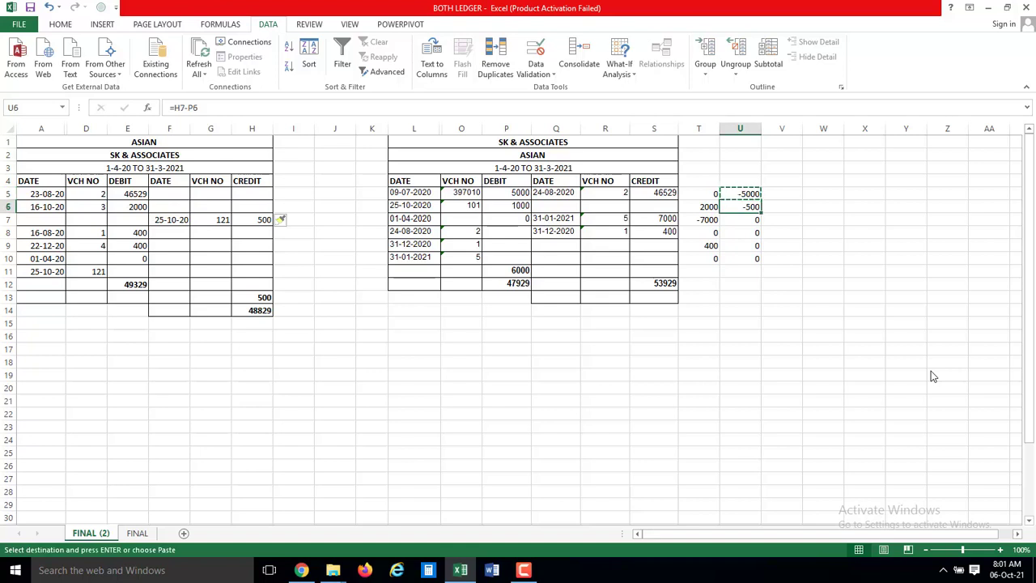
pyautogui.hotkey('shift', 'Down')
pyautogui.hotkey('shift', 'Down')
pyautogui.hotkey('shift', 'Down')
pyautogui.hotkey('shift', 'Down')
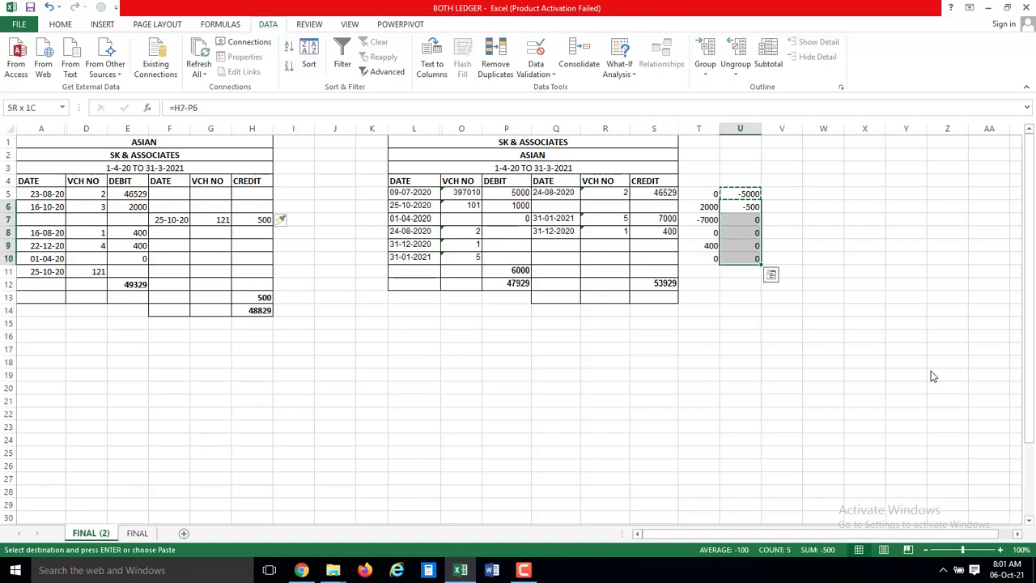
pyautogui.press('Return')
pyautogui.press('Up')
pyautogui.press('F2')
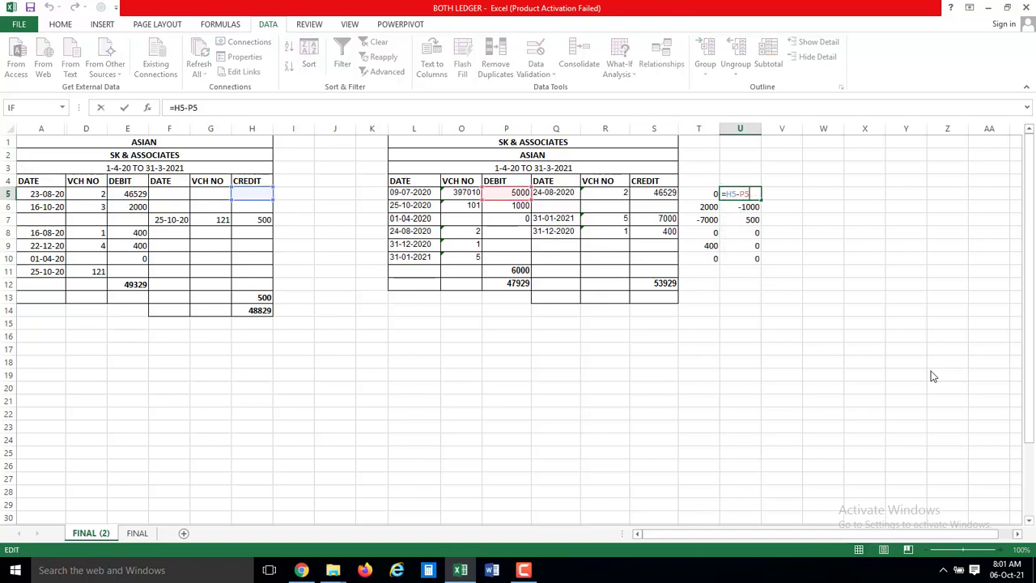
pyautogui.press('Return')
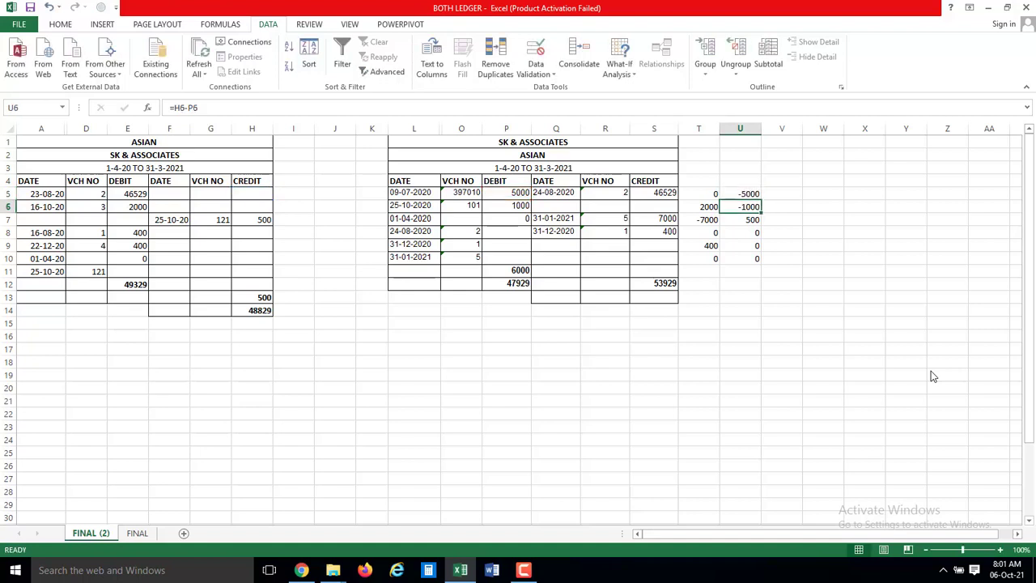
pyautogui.press('F2')
pyautogui.press('Return')
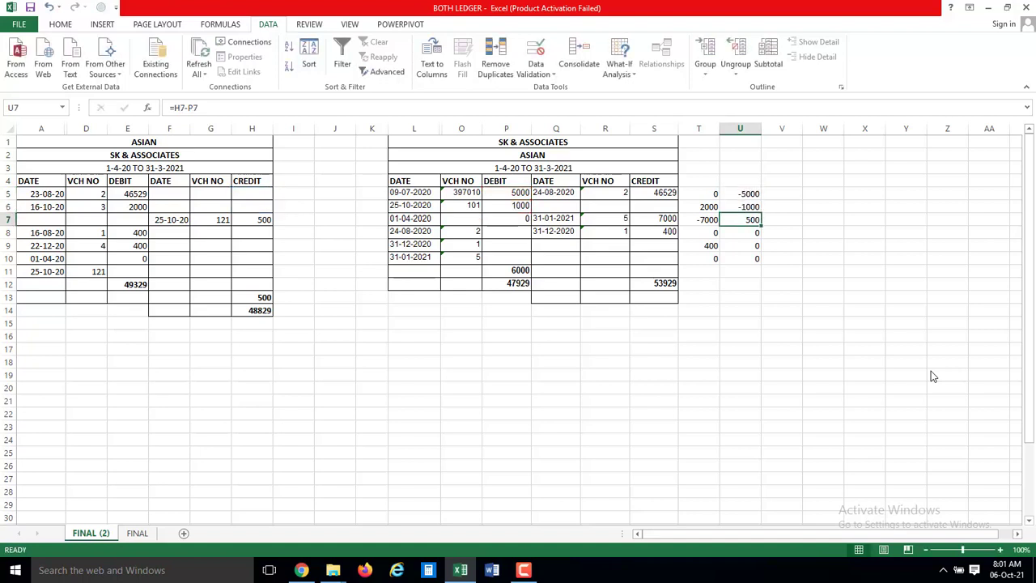
pyautogui.press('F2')
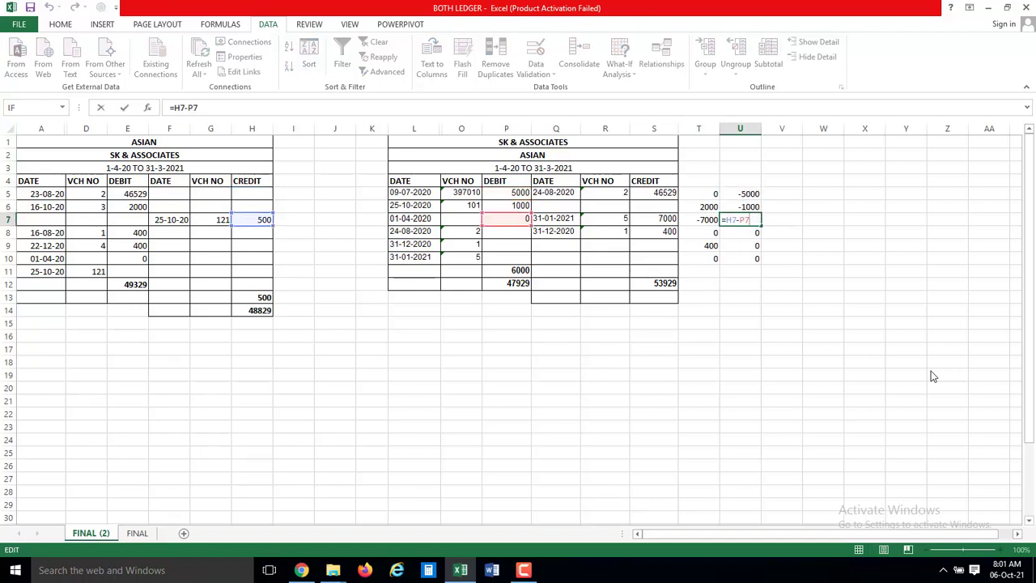
pyautogui.press('Return')
pyautogui.press('Up')
pyautogui.press('Up')
pyautogui.press('Up')
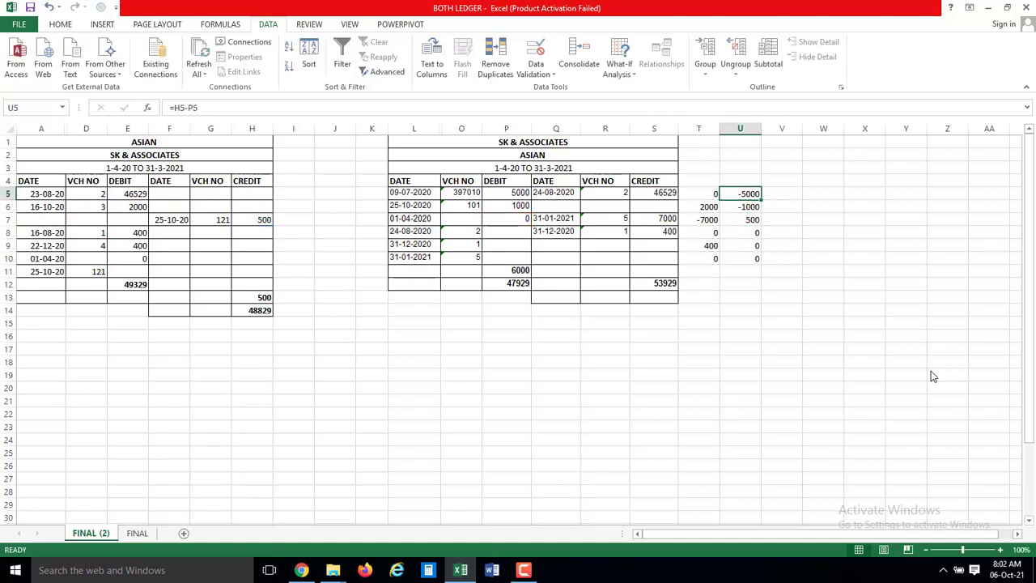
pyautogui.press('F2')
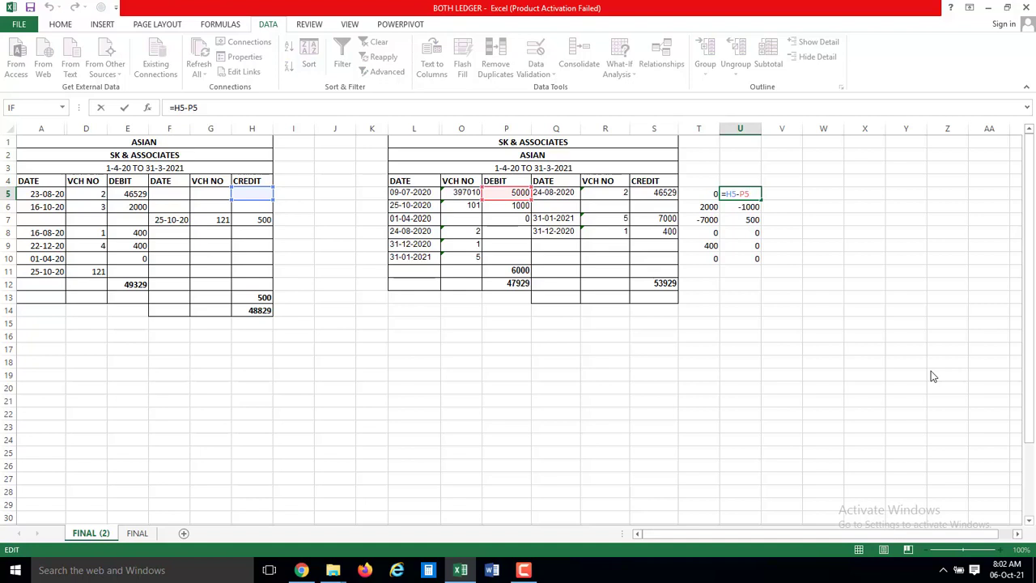
pyautogui.press('Return')
pyautogui.press('F2')
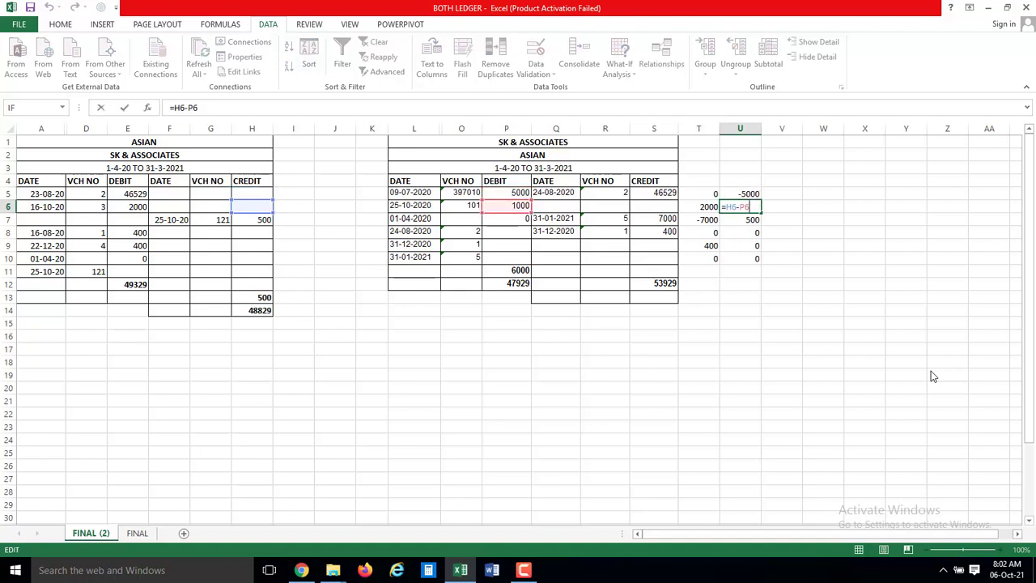
pyautogui.press('Return')
pyautogui.press('F2')
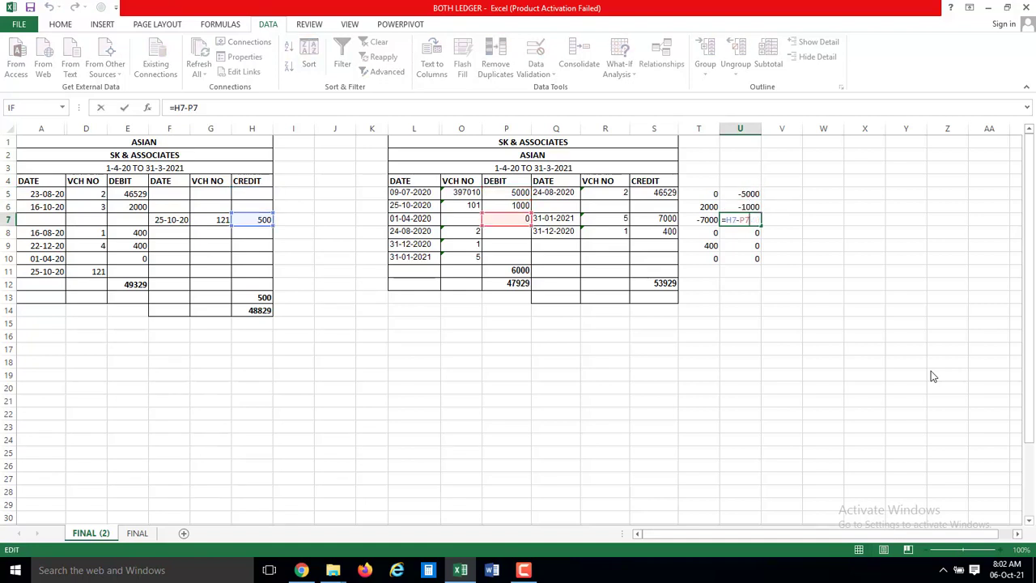
pyautogui.press('Return')
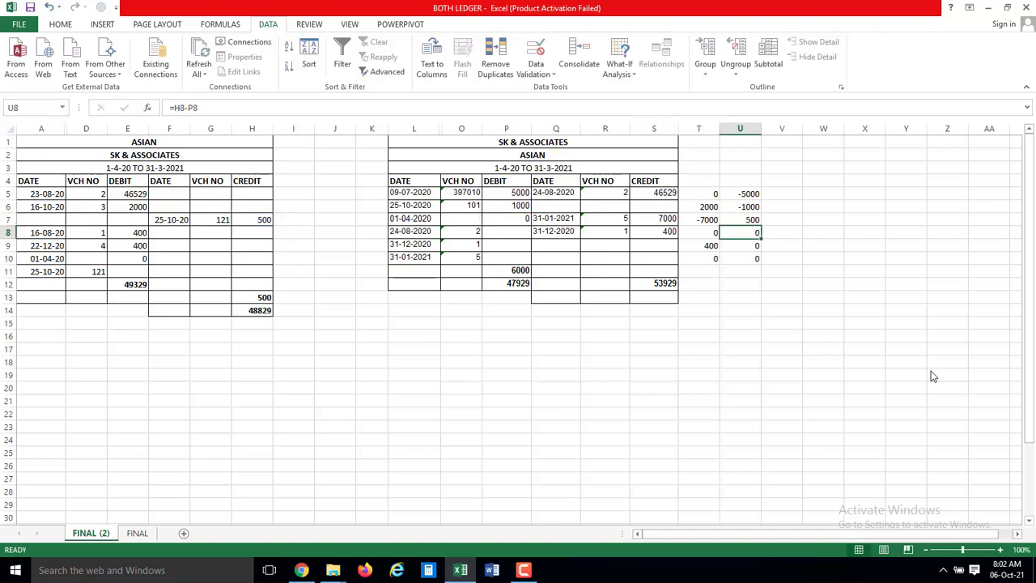
pyautogui.press('Up')
pyautogui.press('Up')
pyautogui.press('Up')
pyautogui.press('F2')
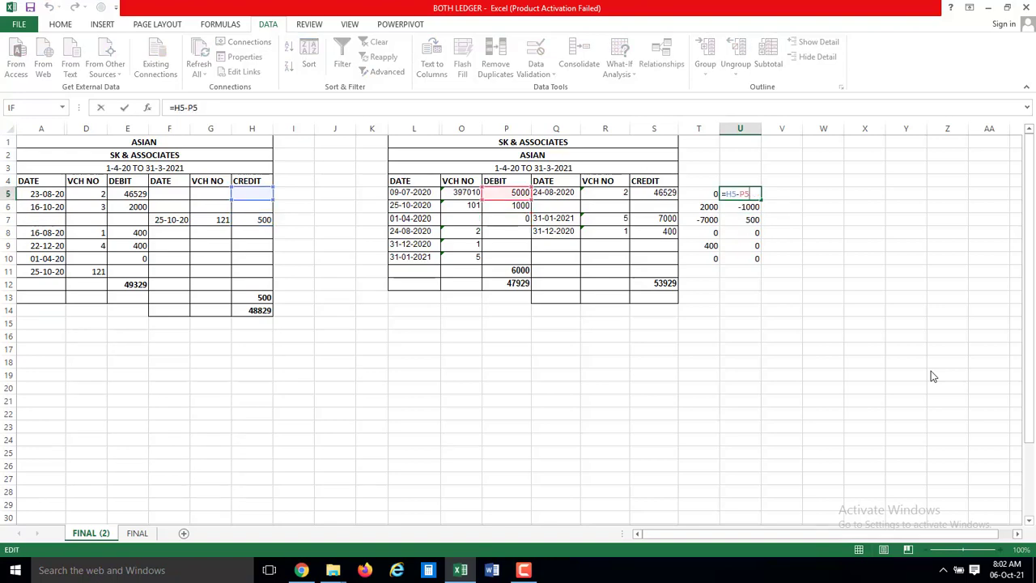
pyautogui.press('Return')
pyautogui.press('F2')
pyautogui.press('Return')
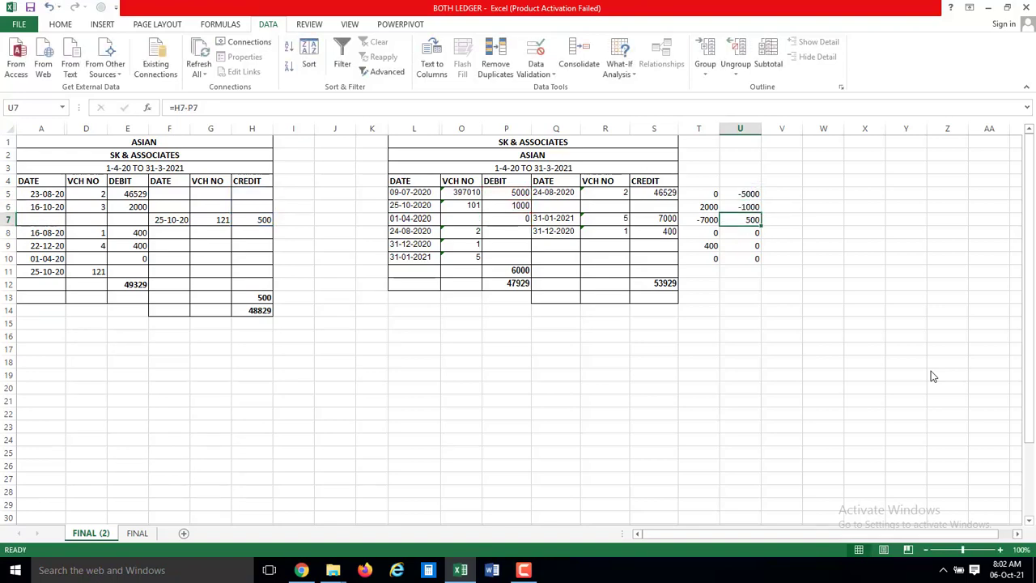
pyautogui.press('F2')
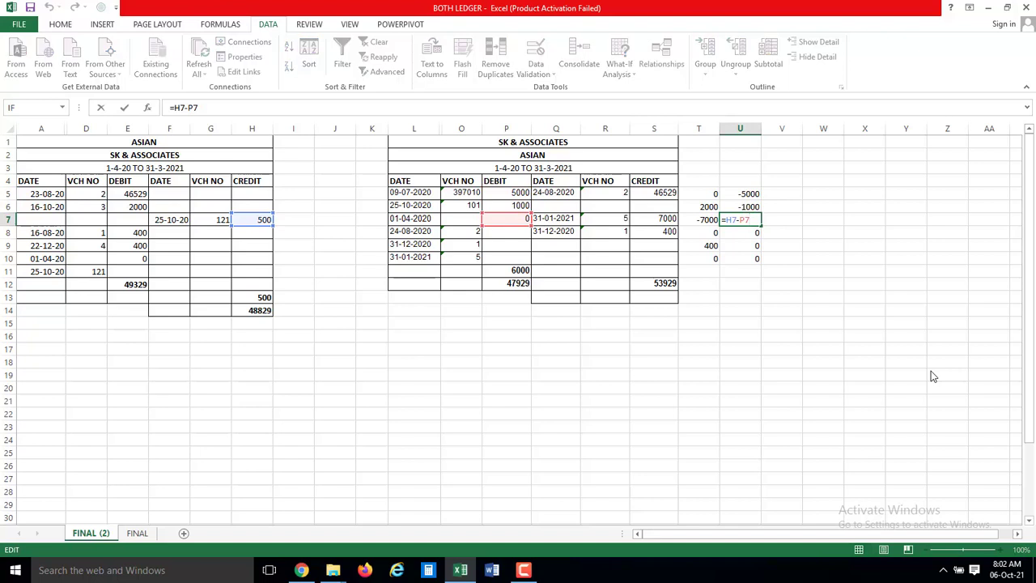
pyautogui.press('Return')
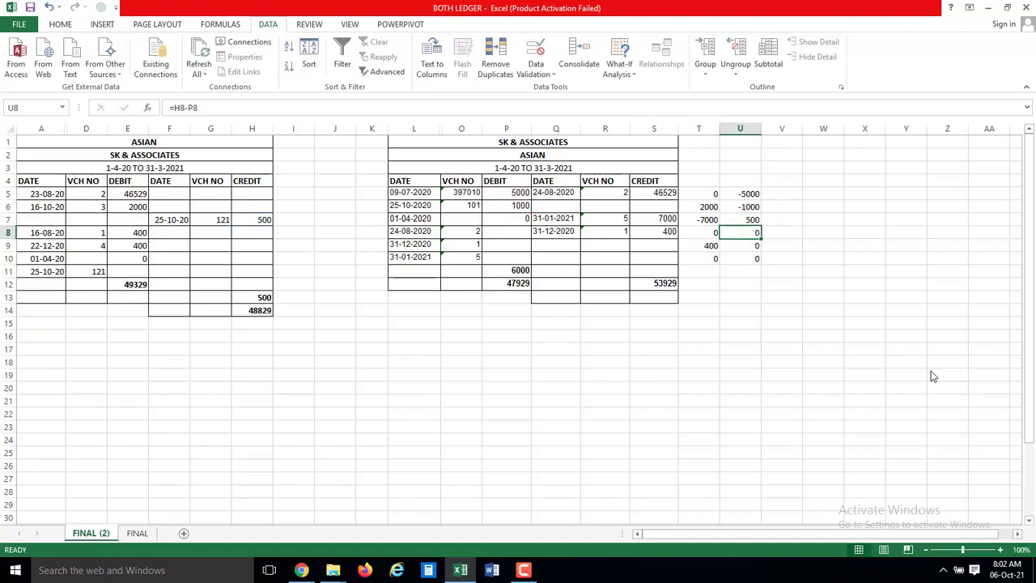
pyautogui.press('Up')
pyautogui.press('Up')
pyautogui.press('F2')
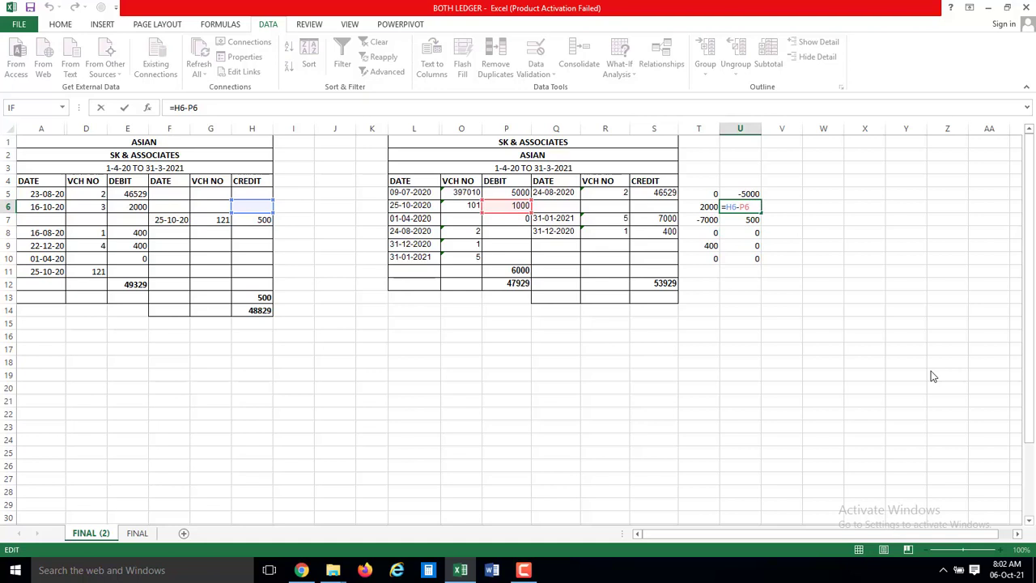
pyautogui.press('Return')
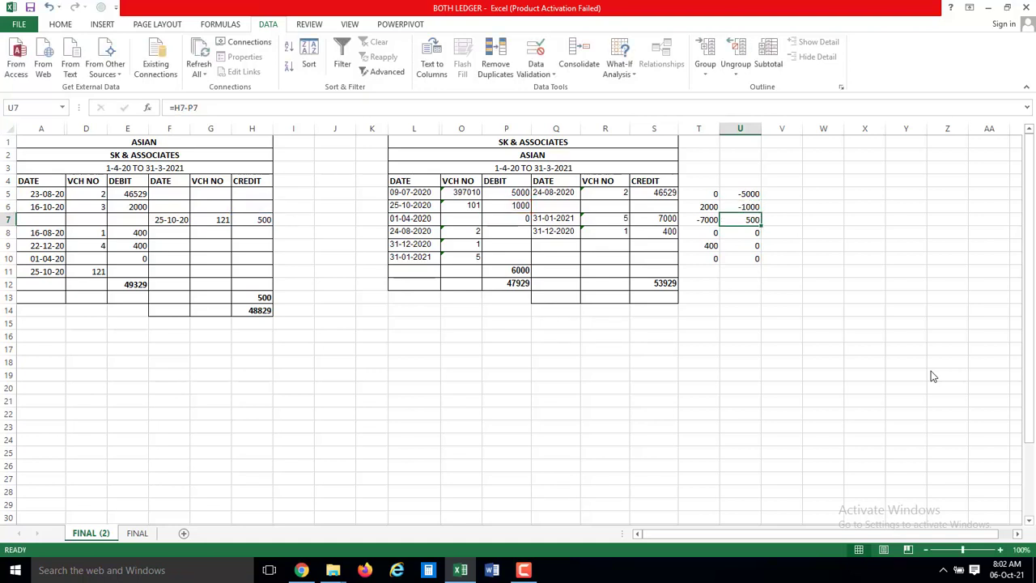
pyautogui.press('F2')
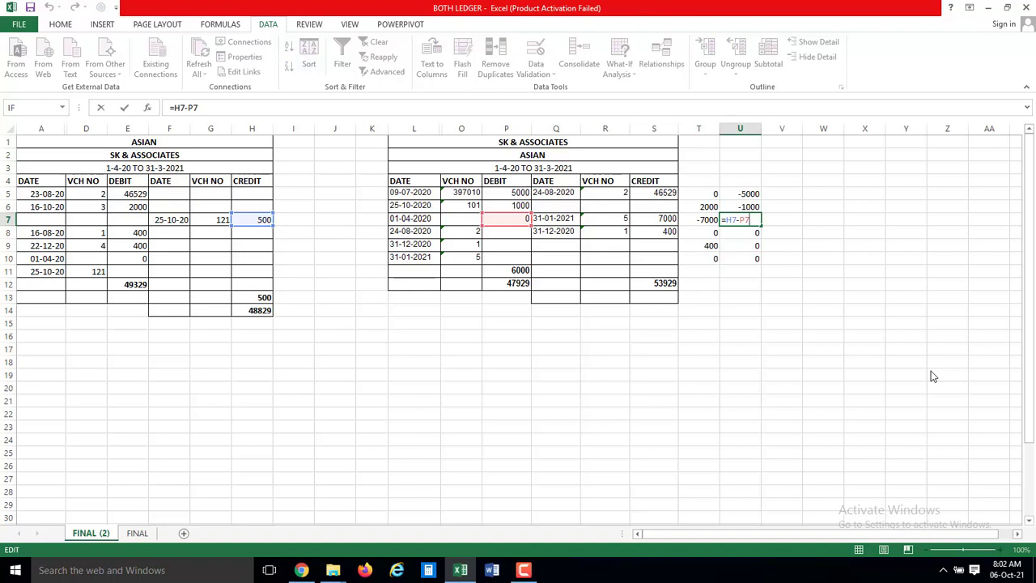
pyautogui.press('Return')
pyautogui.press('Down')
pyautogui.press('Down')
pyautogui.press('Up')
pyautogui.press('Up')
pyautogui.press('Up')
pyautogui.press('Up')
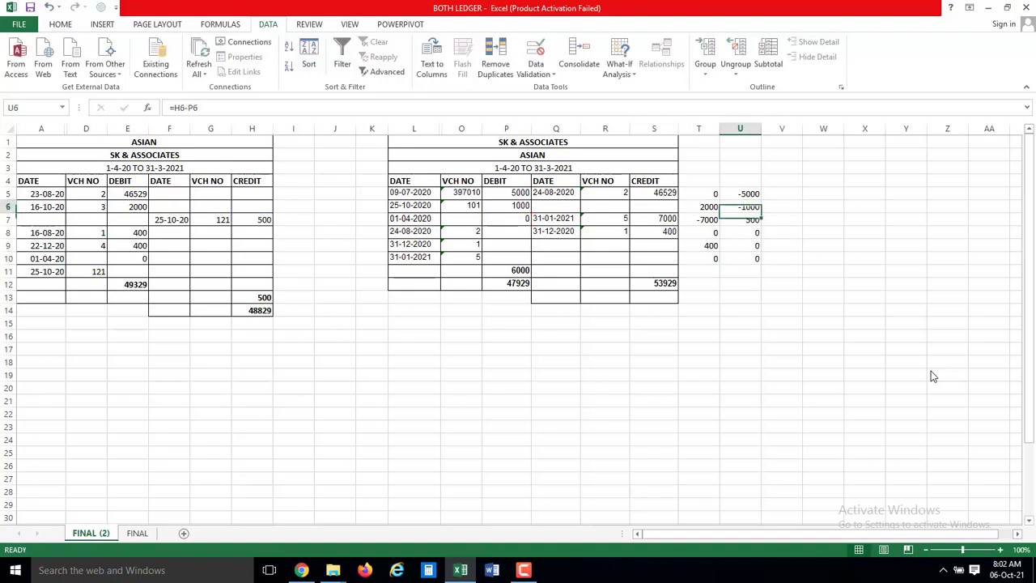
pyautogui.press('F2')
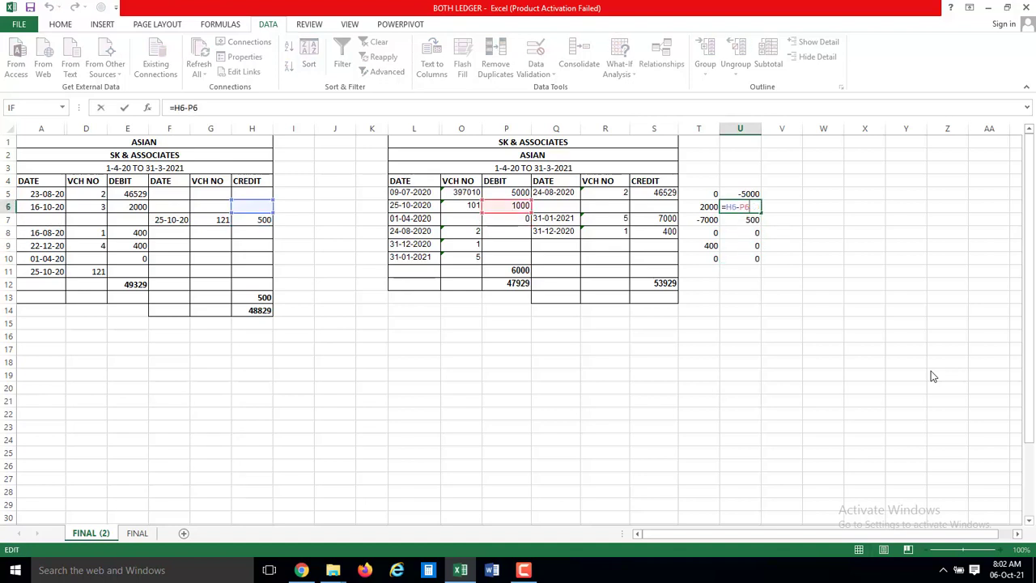
pyautogui.press('Return')
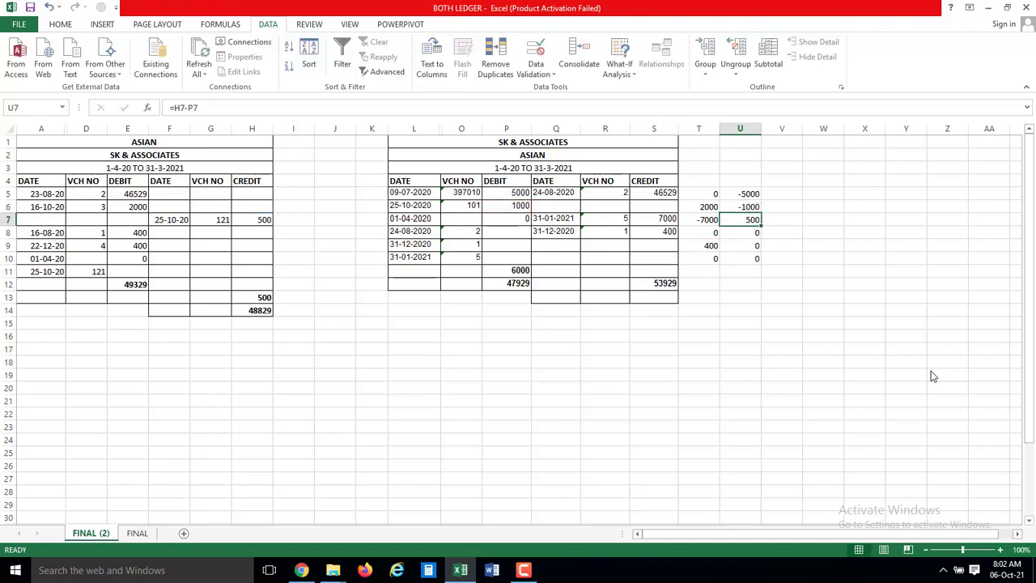
pyautogui.press('Down')
pyautogui.press('Up')
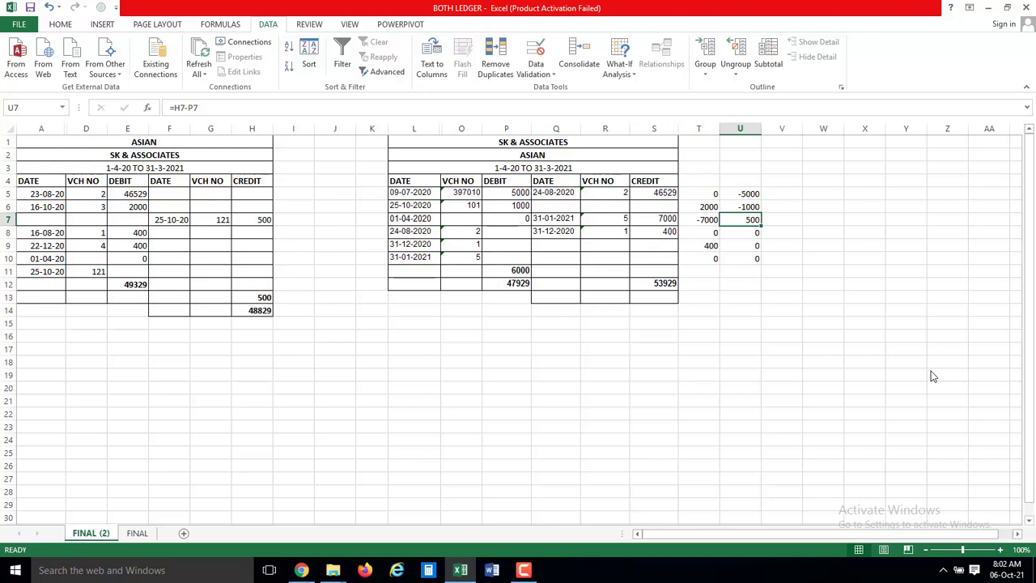
pyautogui.press('Down')
pyautogui.press('Down')
pyautogui.press('Down')
pyautogui.press('Down')
pyautogui.press('Down')
pyautogui.press('Down')
pyautogui.press('Down')
# - Enter =SUM(T5:T11) in T14 to total the T differences
pyautogui.press('Left')
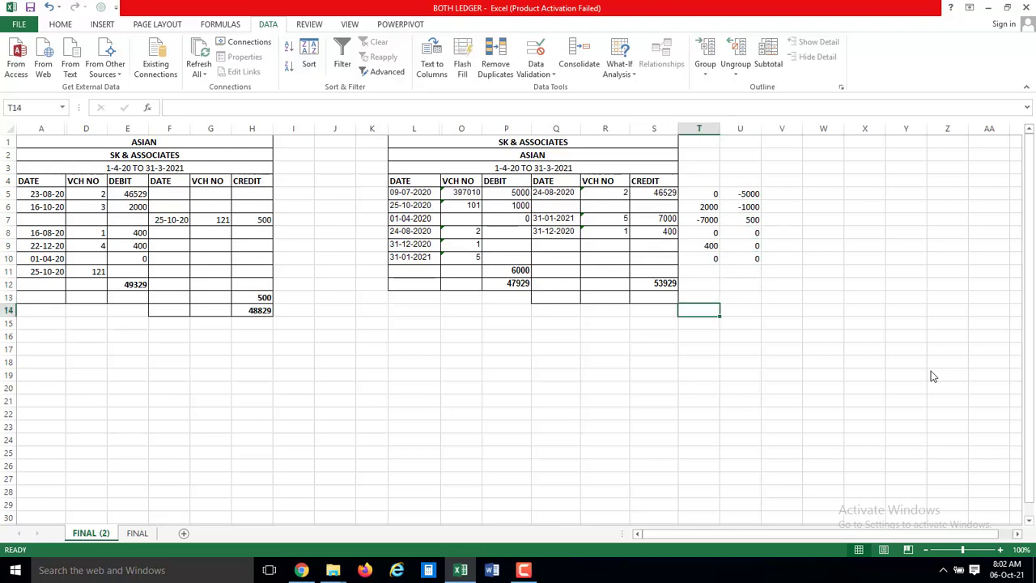
pyautogui.write('=')
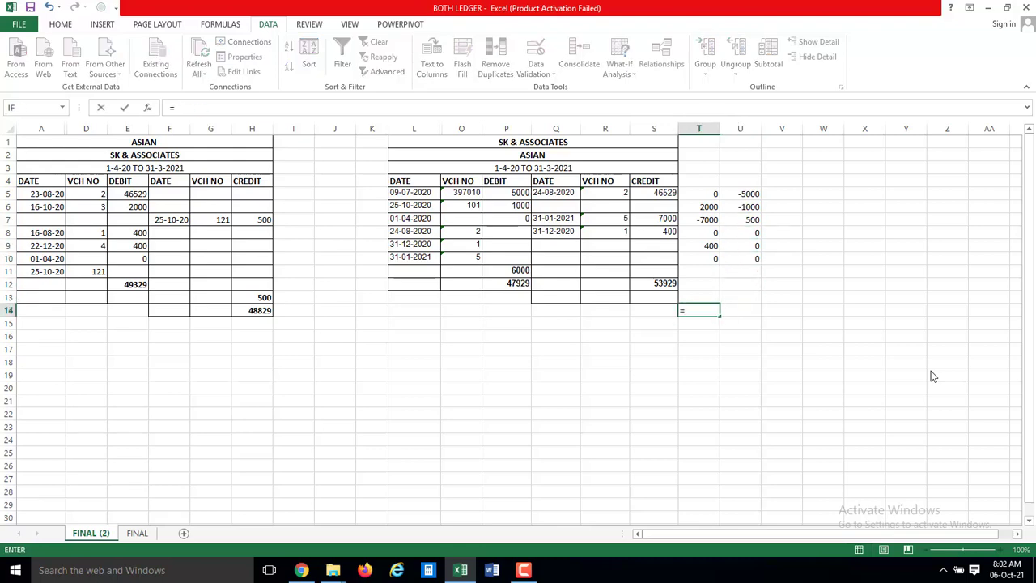
pyautogui.write('sum')
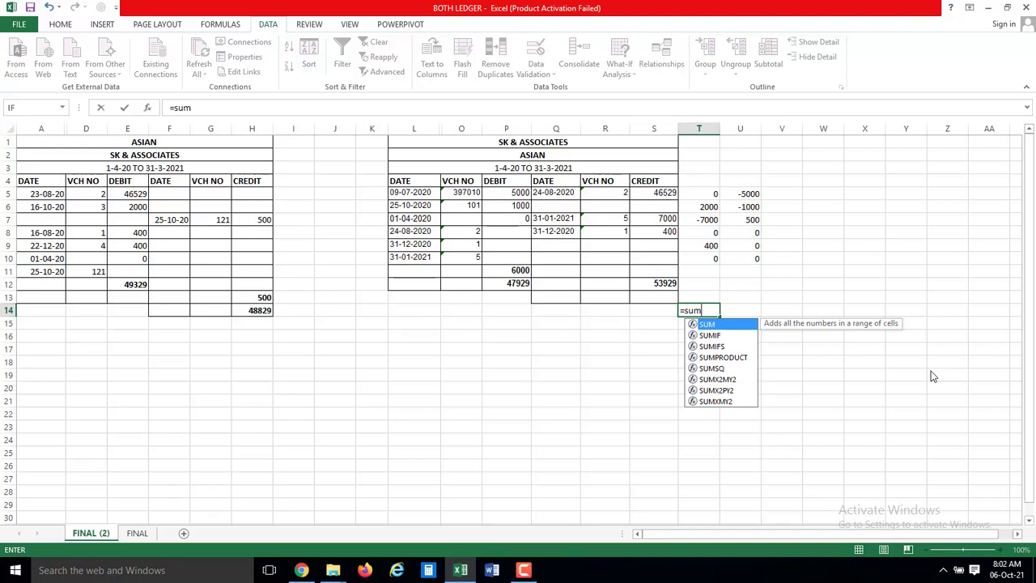
pyautogui.write('(')
pyautogui.press('Up')
pyautogui.press('Up')
pyautogui.press('Up')
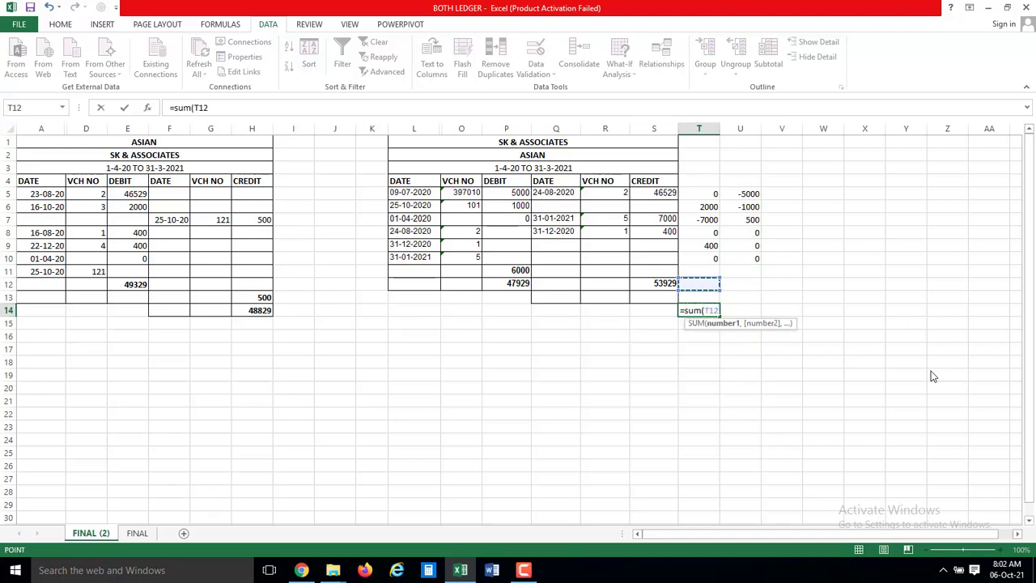
pyautogui.hotkey('shift', 'Up')
pyautogui.hotkey('shift', 'Up')
pyautogui.hotkey('shift', 'Up')
pyautogui.hotkey('shift', 'Up')
pyautogui.hotkey('shift', 'Up')
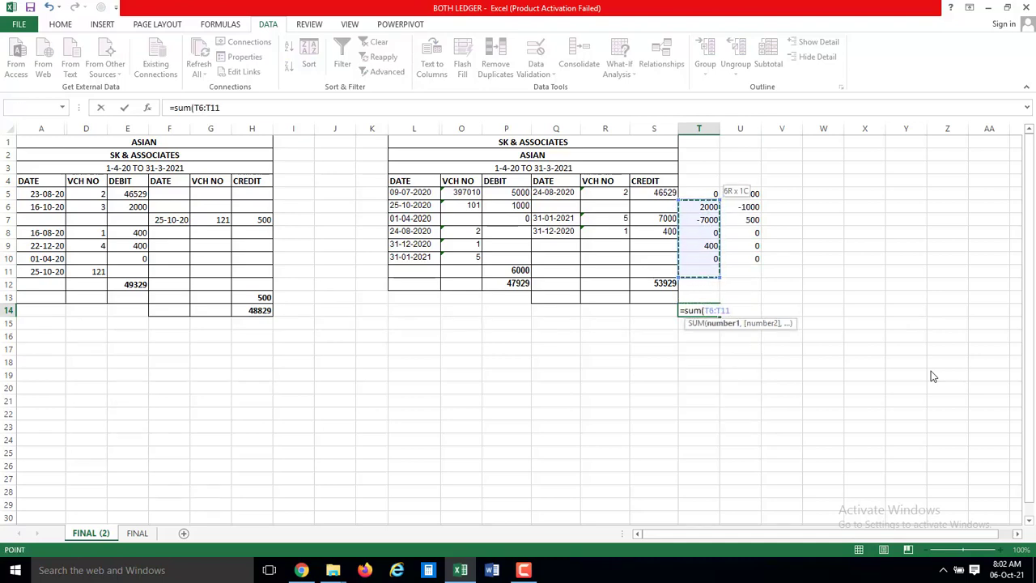
pyautogui.hotkey('shift', 'Up')
pyautogui.press('Return')
# - Copy the T14 sum formula into U14
pyautogui.press('Up')
pyautogui.hotkey('ctrl', 'c')
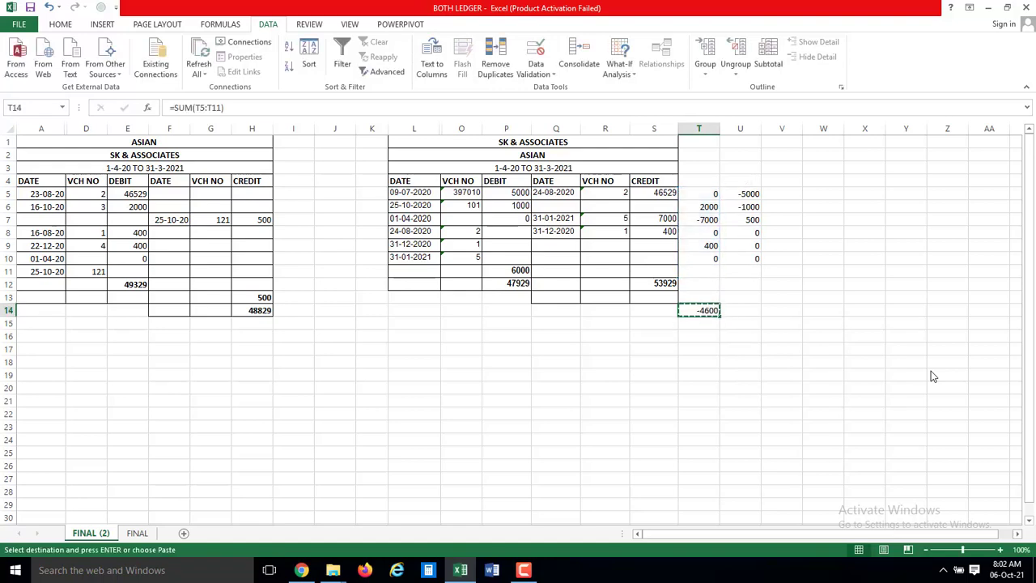
pyautogui.press('Right')
pyautogui.press('Right')
pyautogui.press('Left')
pyautogui.press('Return')
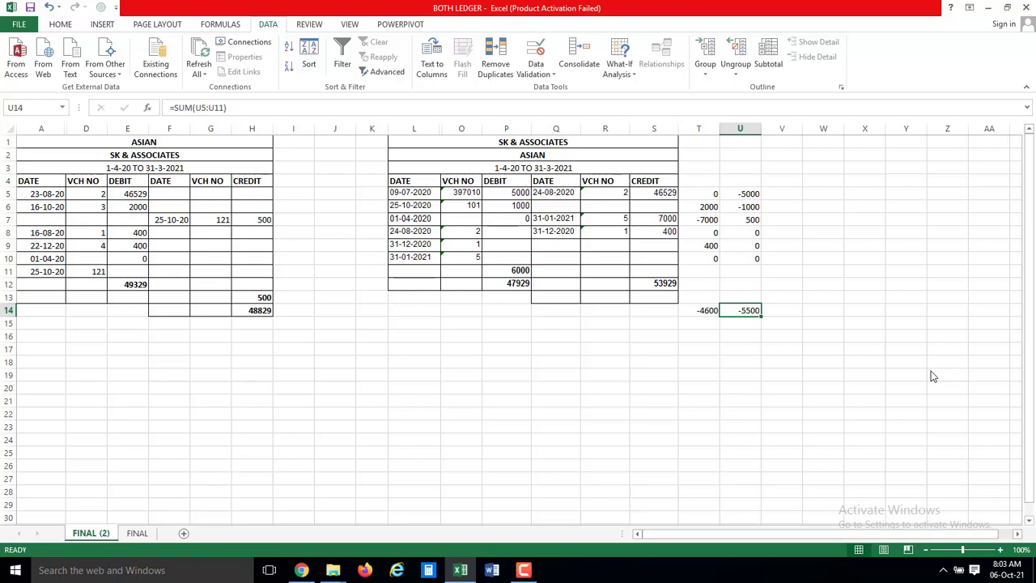
pyautogui.press('Up')
pyautogui.press('Up')
pyautogui.press('Up')
pyautogui.press('Left')
pyautogui.press('Left')
pyautogui.press('Left')
pyautogui.press('Left')
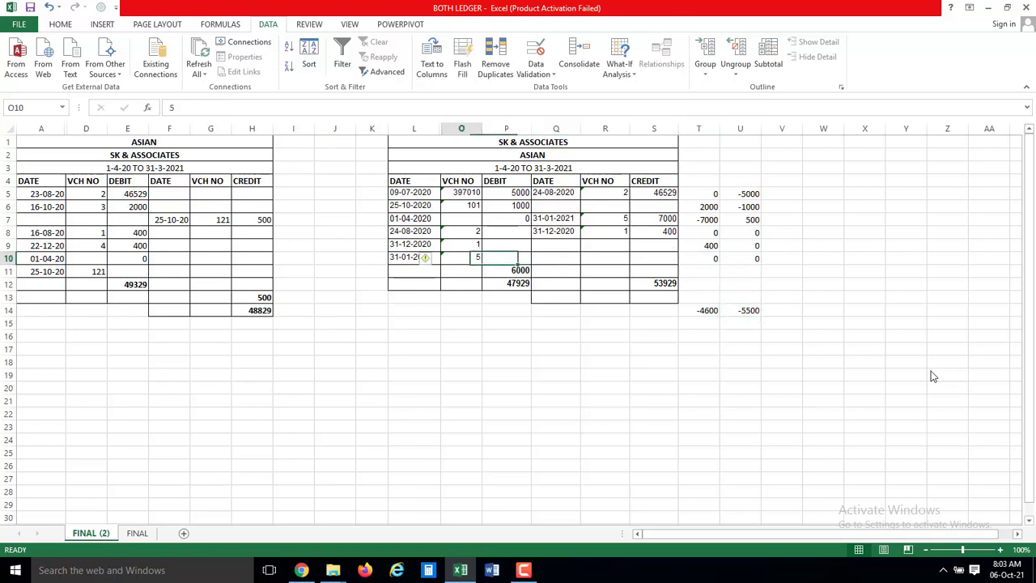
# - Change S5's credit to 46529.10 and display it with two decimal places
pyautogui.press('Up')
pyautogui.press('Up')
pyautogui.press('Up')
pyautogui.press('Up')
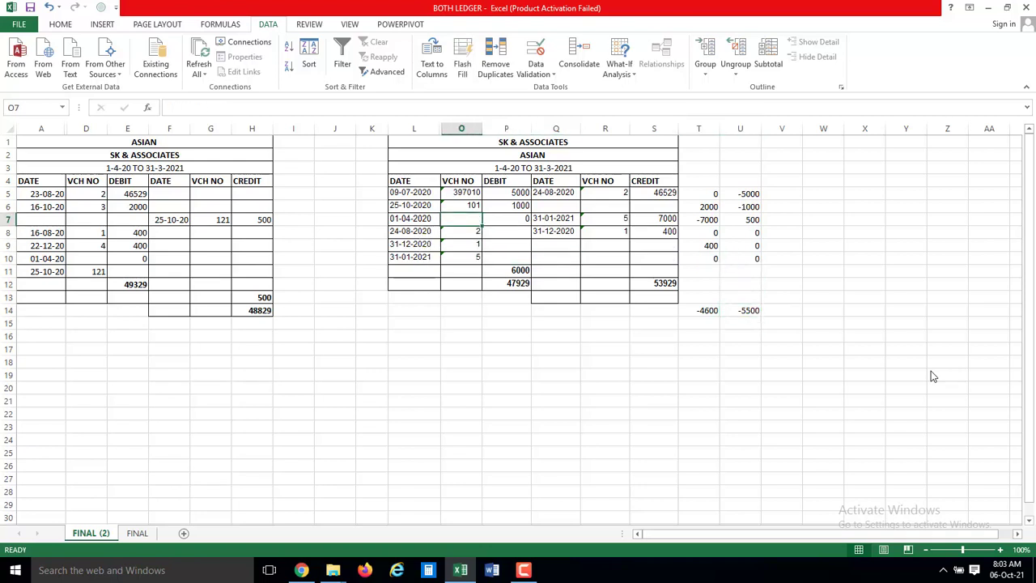
pyautogui.press('Up')
pyautogui.press('Right')
pyautogui.press('Right')
pyautogui.press('Right')
pyautogui.press('Right')
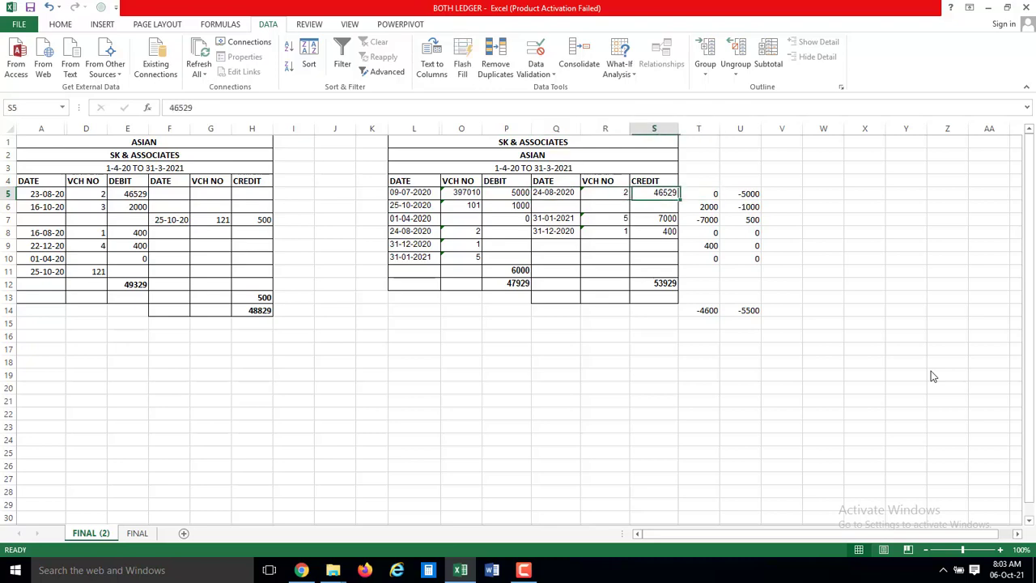
pyautogui.press('F2')
pyautogui.write('.')
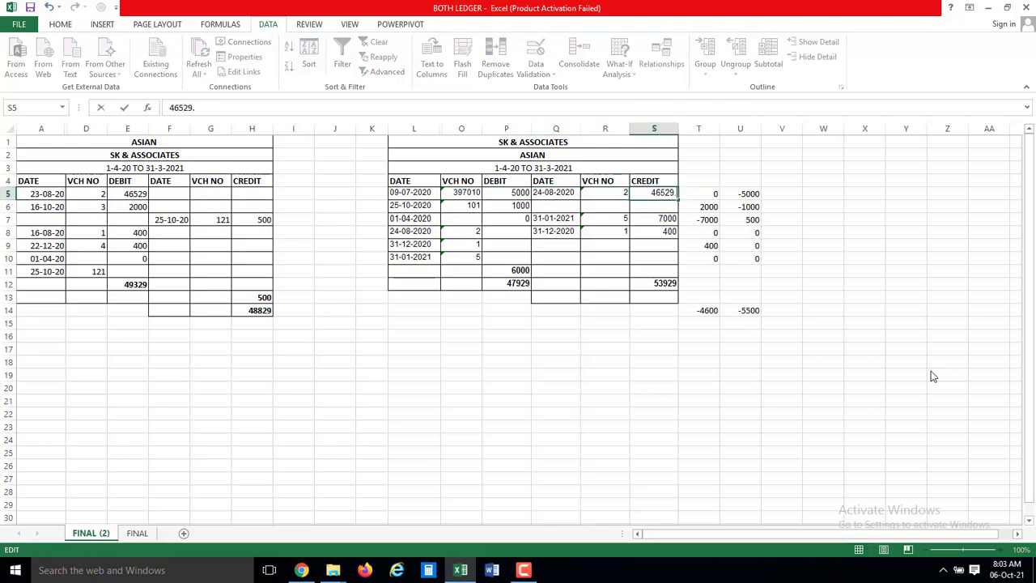
pyautogui.write('10')
pyautogui.press('Return')
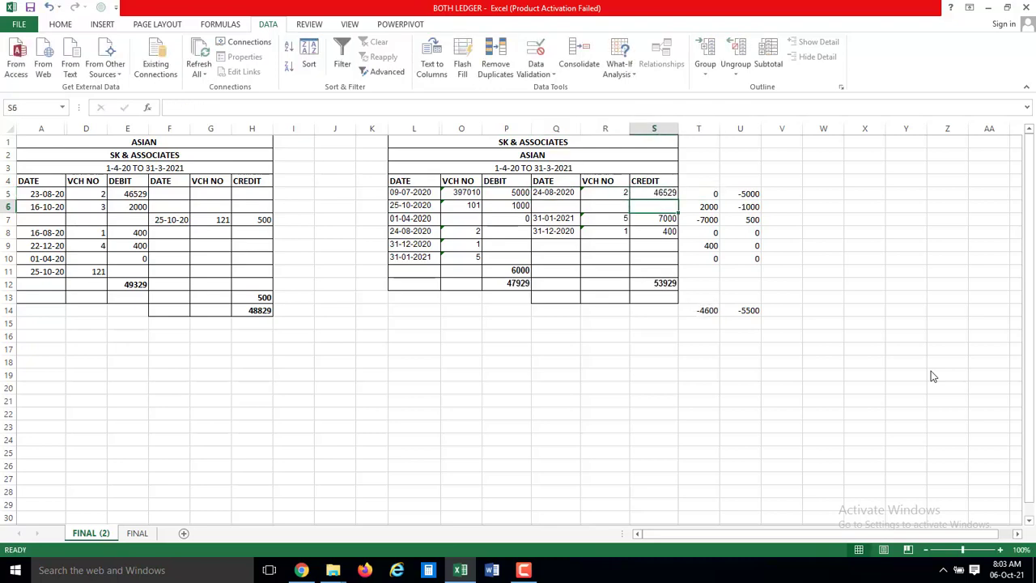
pyautogui.press('Up')
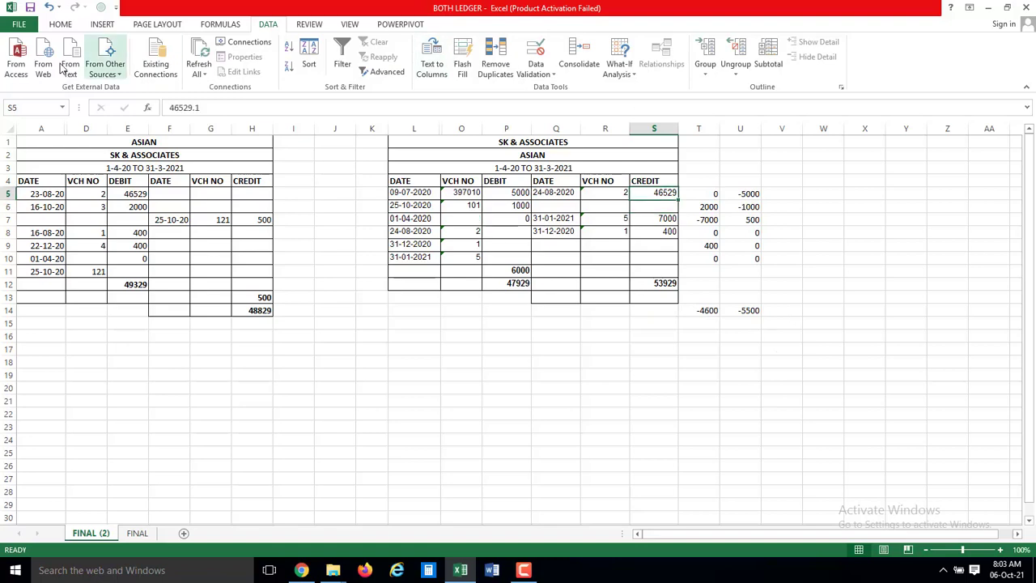
pyautogui.click(61, 24)
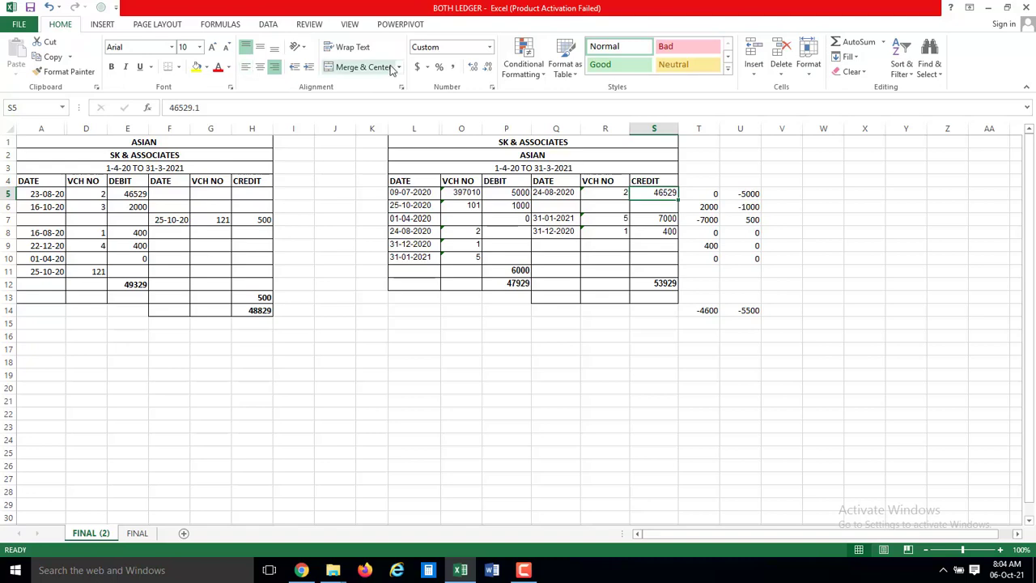
pyautogui.click(472, 70)
pyautogui.click(472, 70)
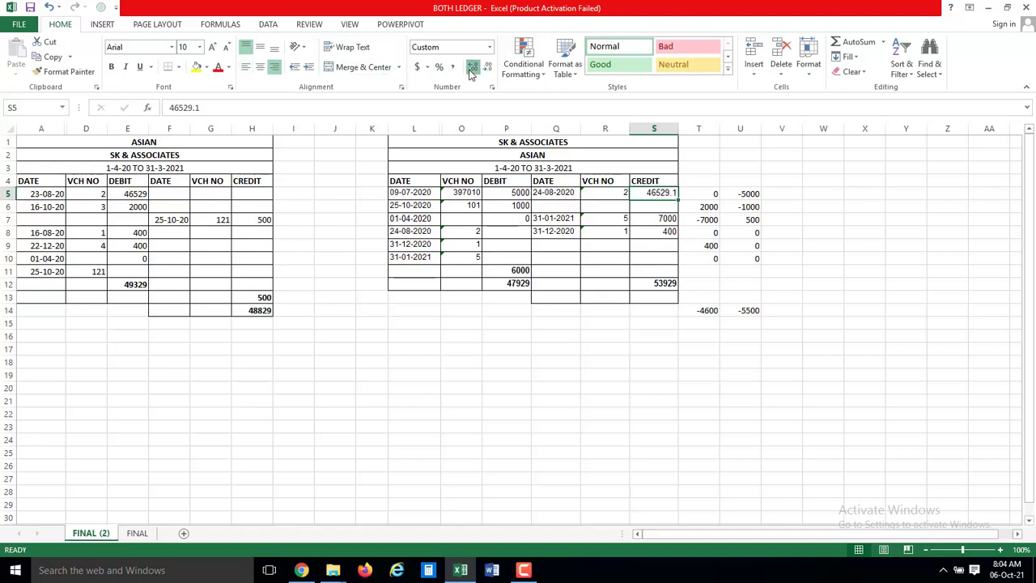
# - Enter =ROUND(S5,0) in W5 to show the rounded credit 46529.00
pyautogui.press('Left')
pyautogui.press('Left')
pyautogui.press('Left')
pyautogui.press('Left')
pyautogui.press('Left')
pyautogui.press('Left')
pyautogui.press('Left')
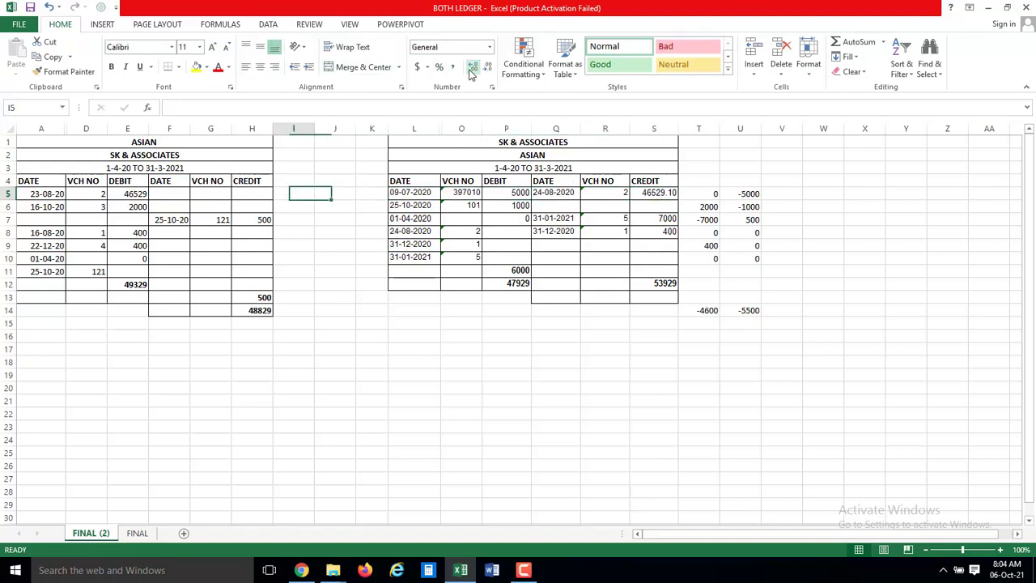
pyautogui.press('Left')
pyautogui.press('Left')
pyautogui.press('Left')
pyautogui.press('Left')
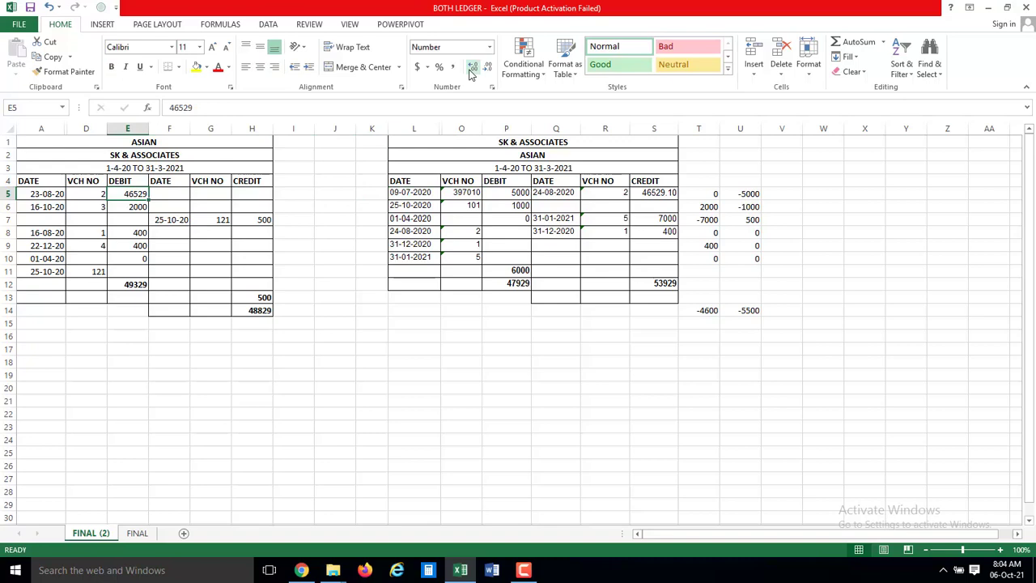
pyautogui.press('Right')
pyautogui.press('Right')
pyautogui.press('Right')
pyautogui.press('Right')
pyautogui.press('Right')
pyautogui.press('Right')
pyautogui.press('Right')
pyautogui.press('Right')
pyautogui.press('Right')
pyautogui.press('Right')
pyautogui.press('Right')
pyautogui.press('Right')
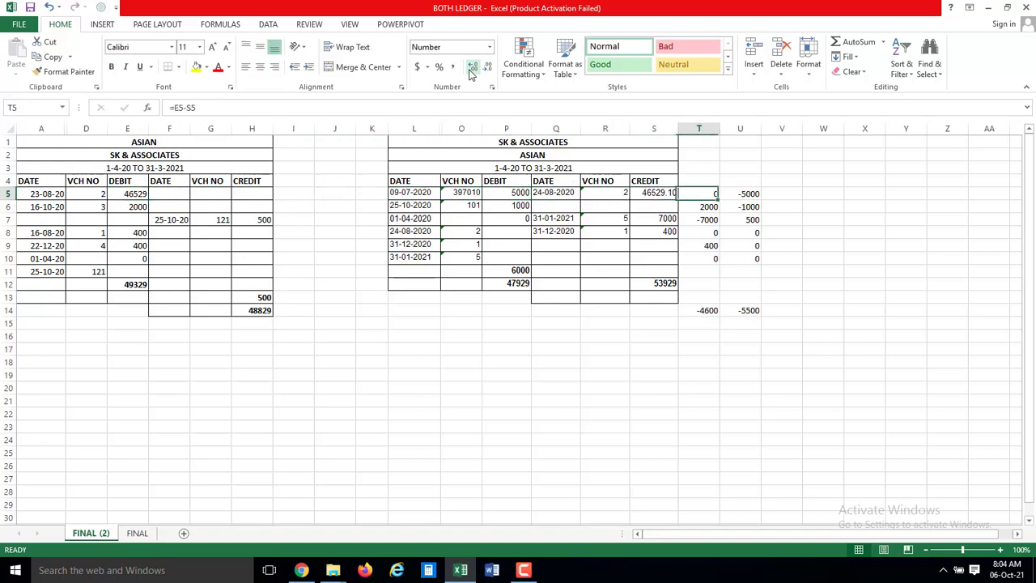
pyautogui.press('Right')
pyautogui.press('Right')
pyautogui.press('Right')
pyautogui.write('=')
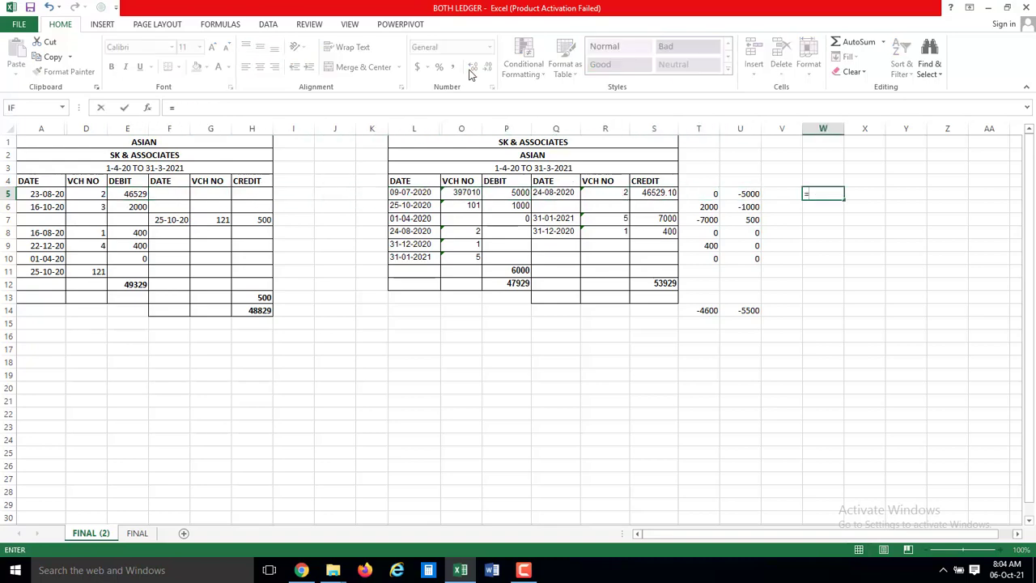
pyautogui.write('rou')
pyautogui.press('Tab')
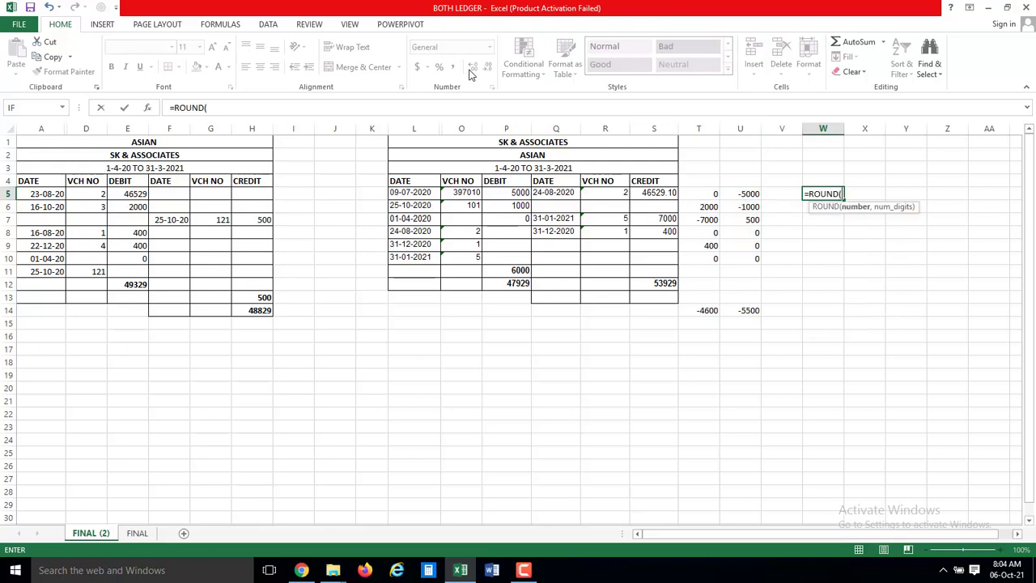
pyautogui.press('Left')
pyautogui.press('Left')
pyautogui.press('Left')
pyautogui.press('Left')
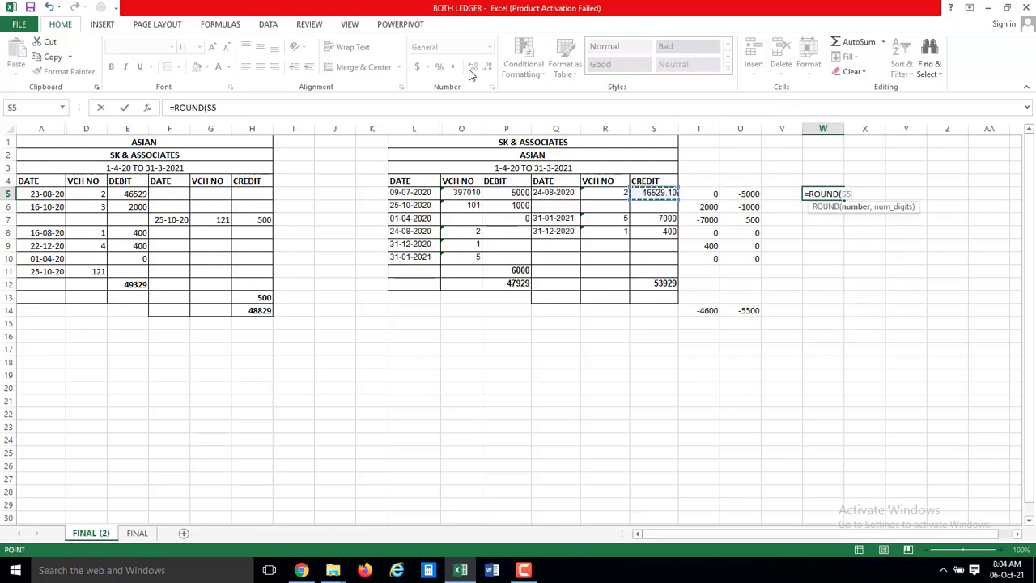
pyautogui.write(',0')
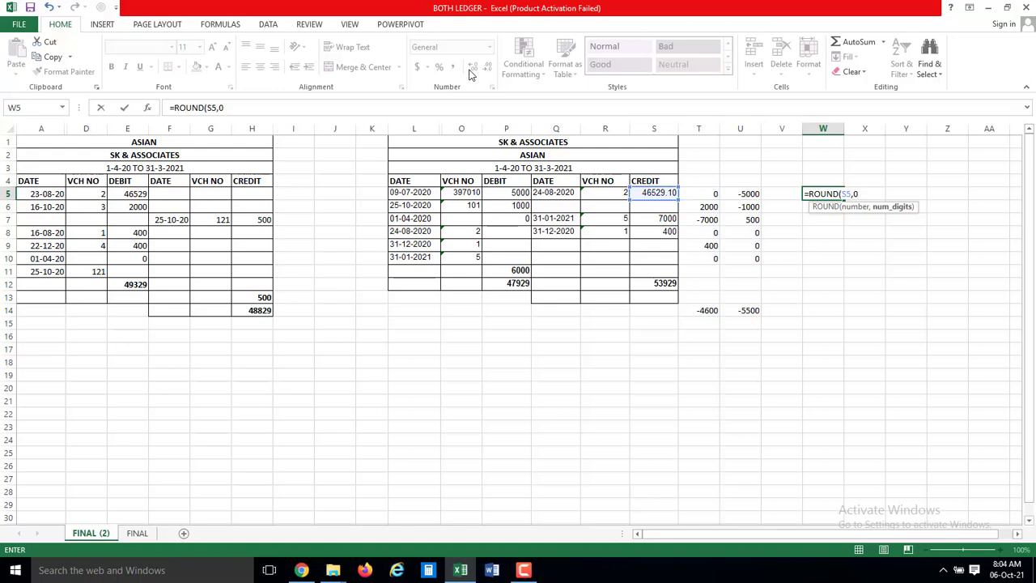
pyautogui.press('Return')
pyautogui.press('Up')
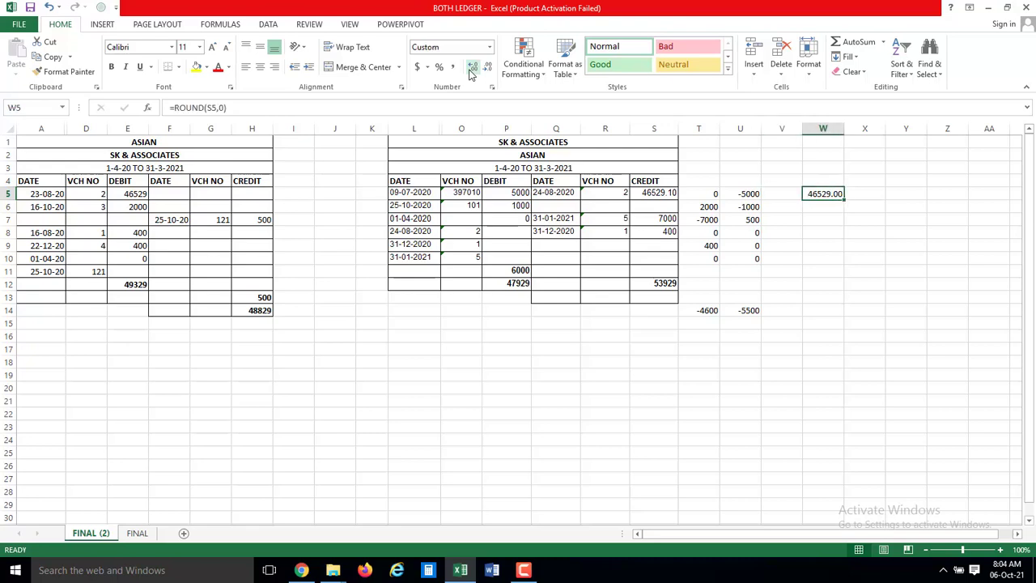
# - Clear the rounded value in W5 and re-confirm the T14 total of -4600
pyautogui.press('Delete')
pyautogui.press('Down')
pyautogui.press('Down')
pyautogui.press('Down')
pyautogui.press('Left')
pyautogui.press('Left')
pyautogui.press('Down')
pyautogui.press('Down')
pyautogui.press('Down')
pyautogui.press('Down')
pyautogui.press('Left')
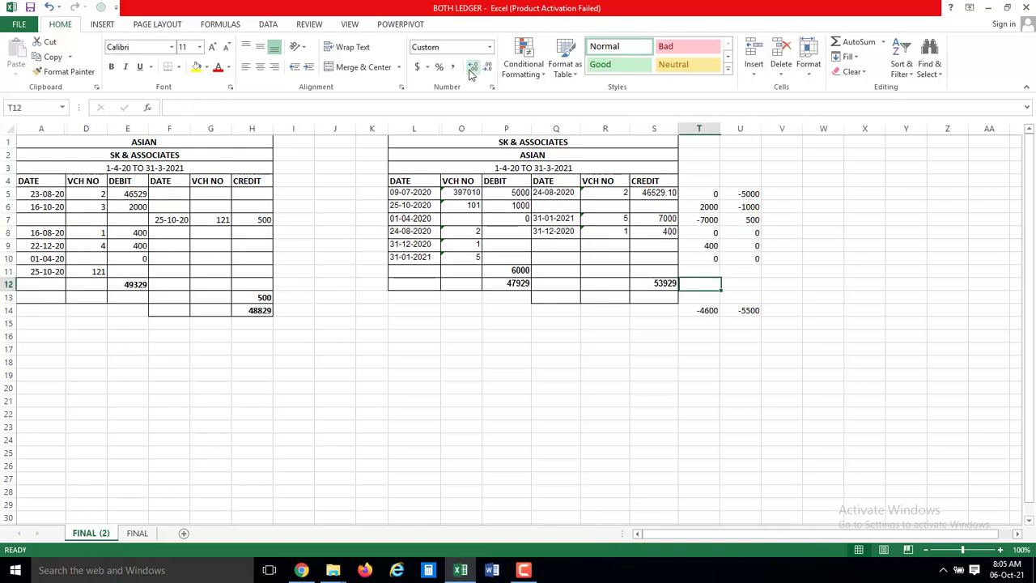
pyautogui.press('Down')
pyautogui.press('Down')
pyautogui.press('F2')
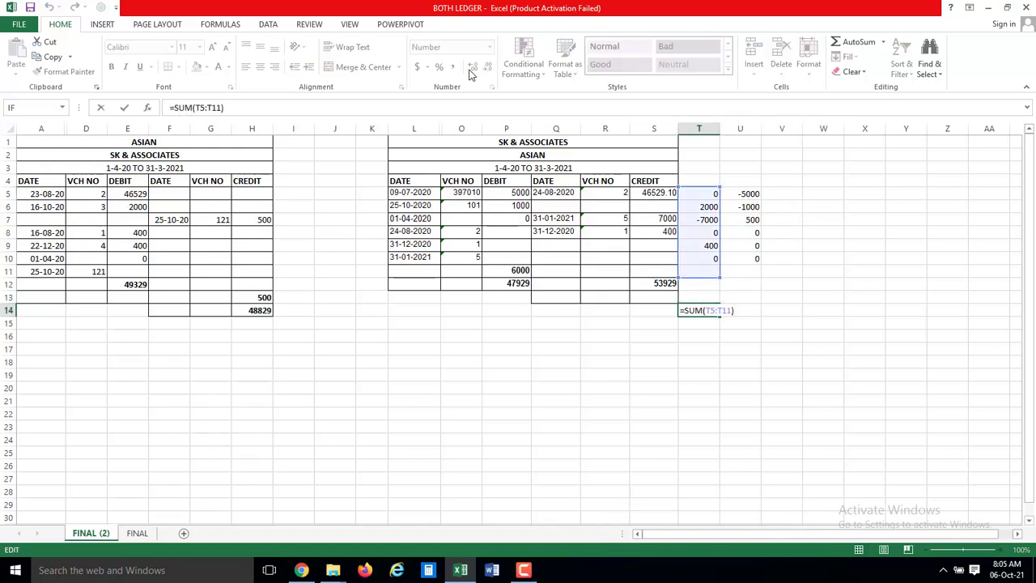
pyautogui.press('Return')
# - Enter =U14-T14 in U15 to show the -900 difference
pyautogui.press('Right')
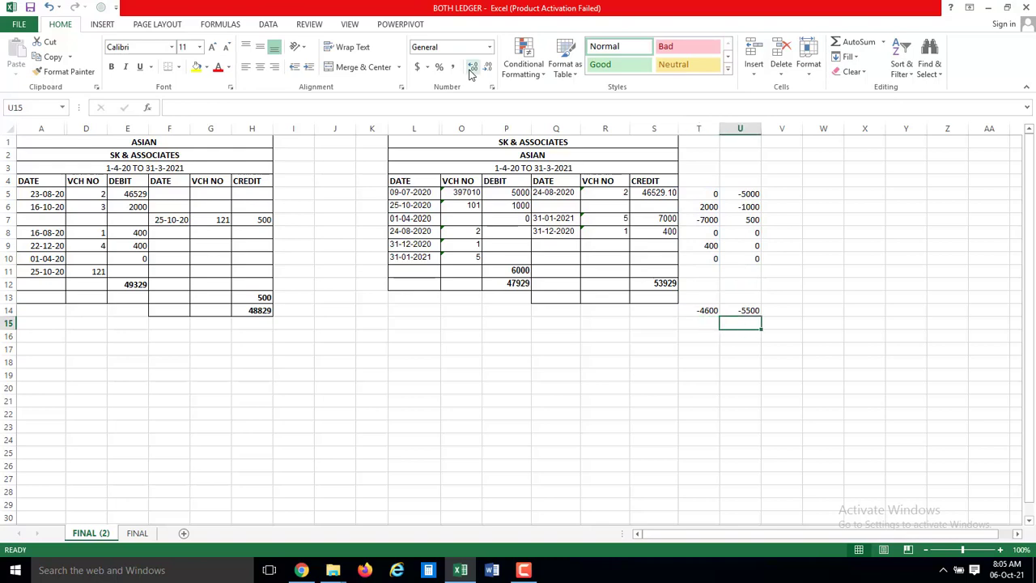
pyautogui.write('=')
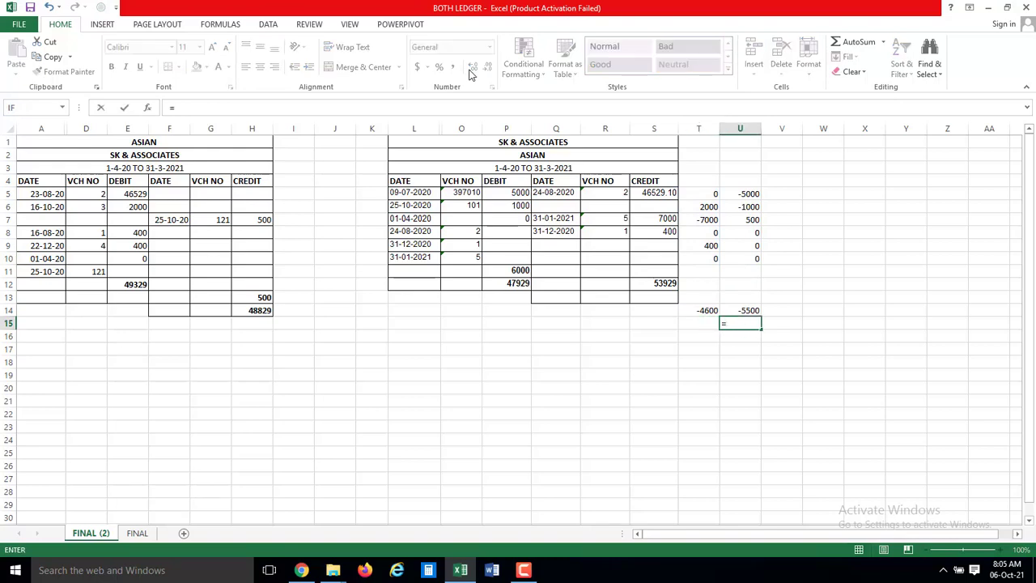
pyautogui.press('Up')
pyautogui.write('-')
pyautogui.press('Left')
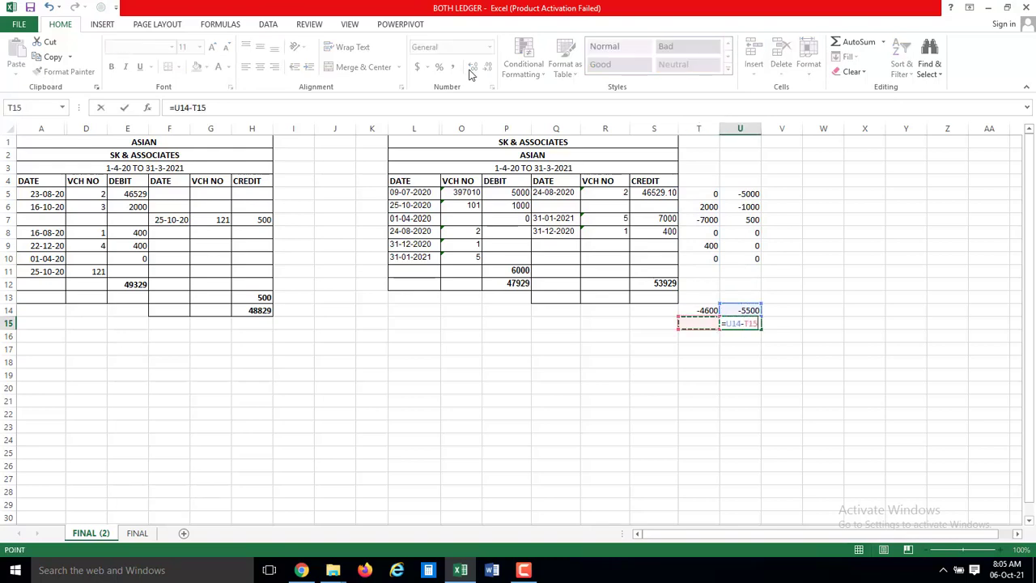
pyautogui.press('Up')
pyautogui.press('Return')
pyautogui.press('Up')
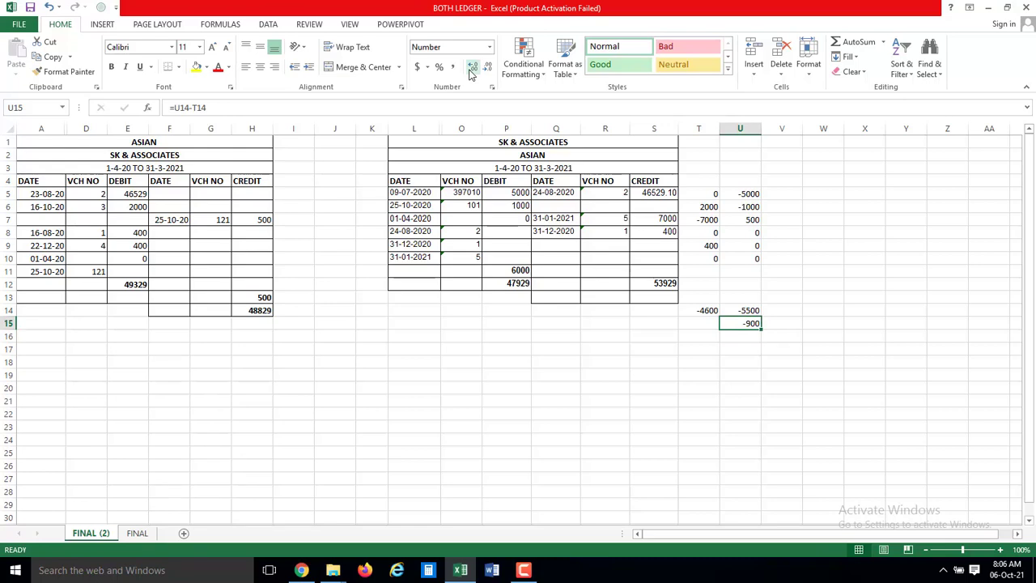
pyautogui.click(136, 534)
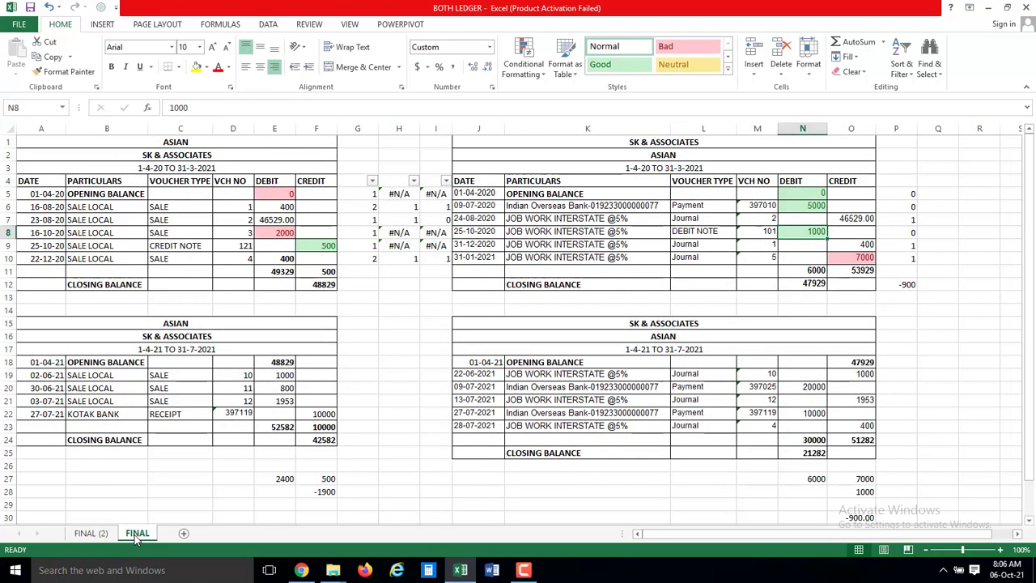
pyautogui.click(81, 534)
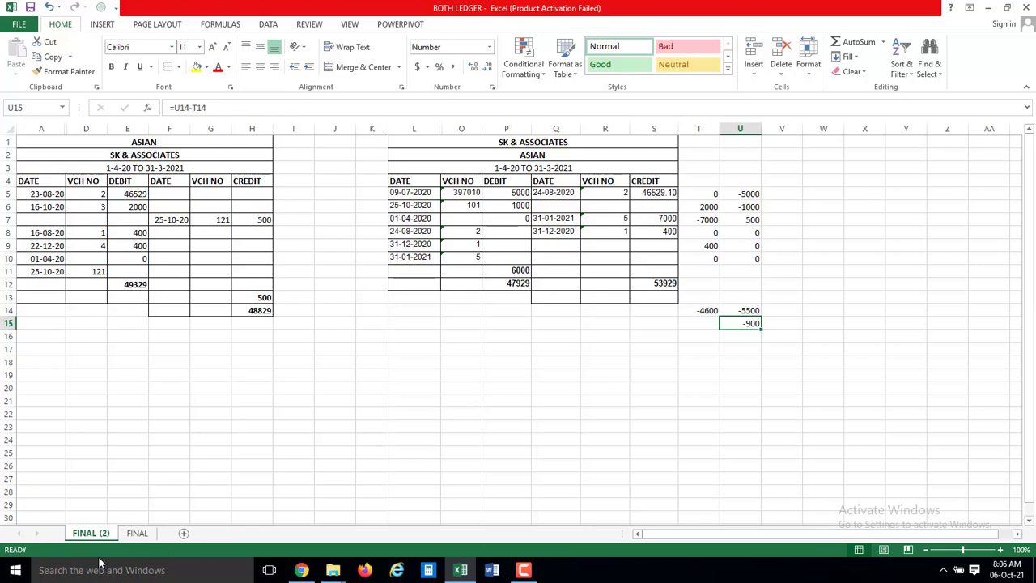
pyautogui.click(137, 533)
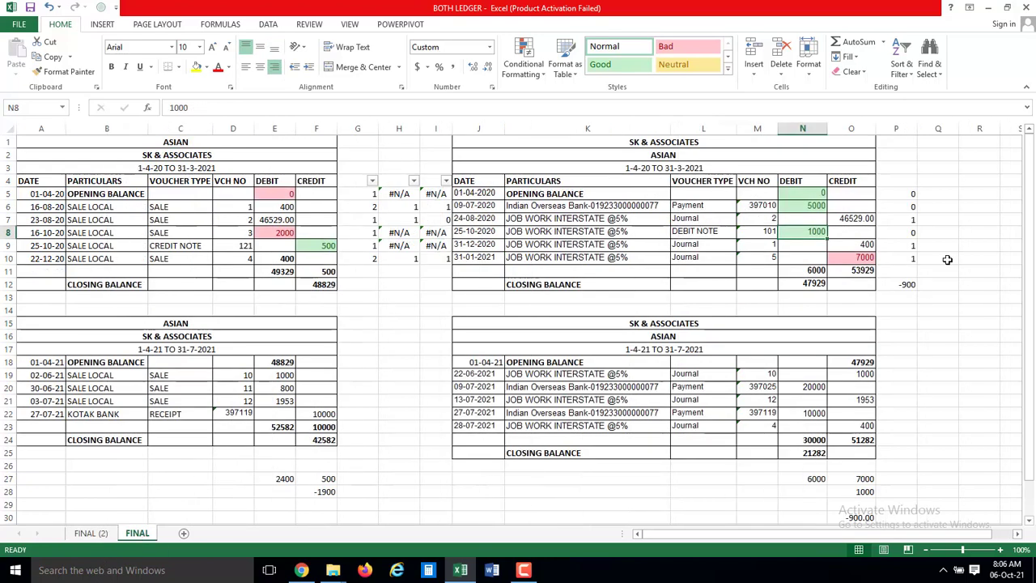
pyautogui.doubleClick(905, 284)
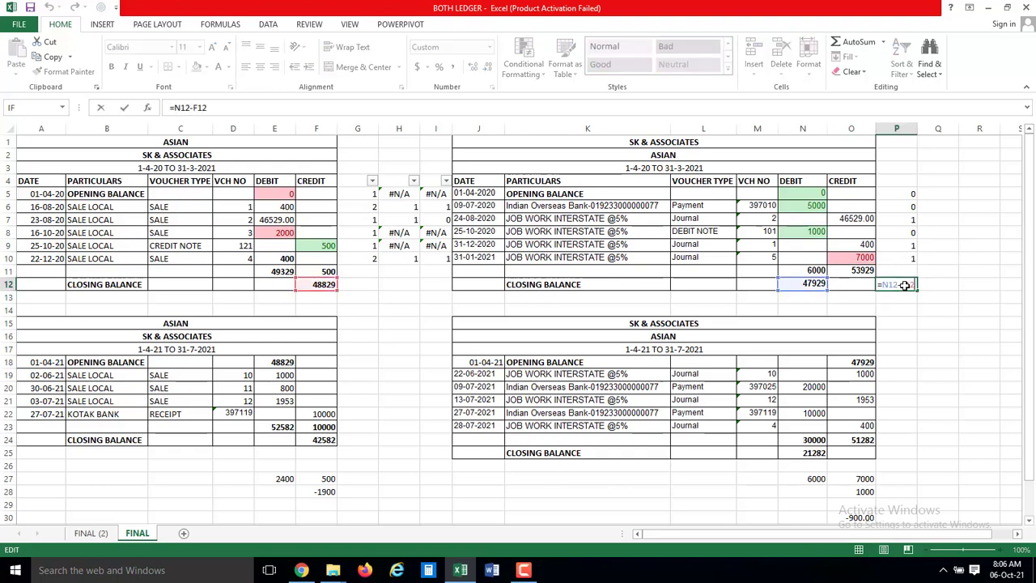
pyautogui.press('Return')
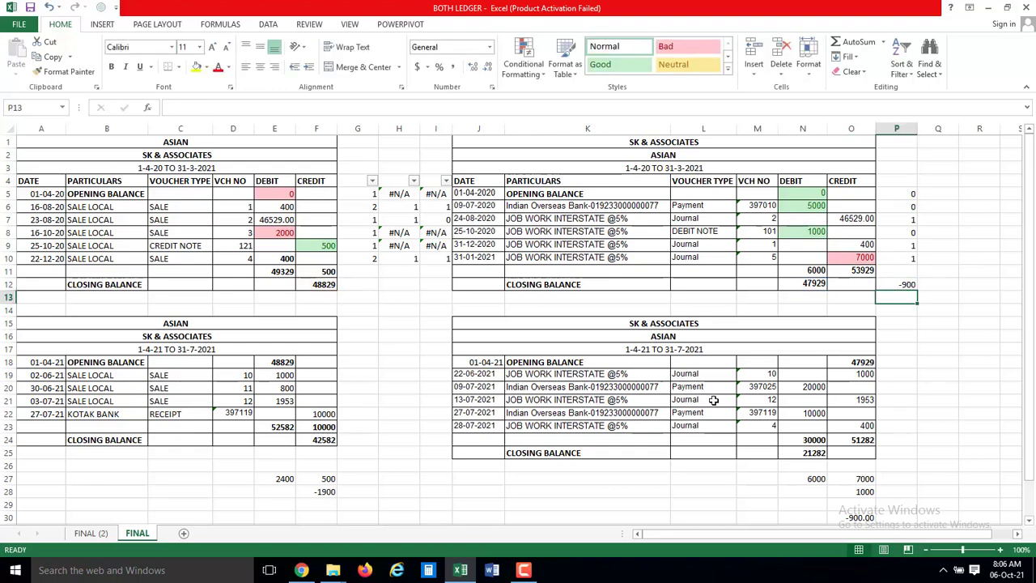
pyautogui.click(91, 532)
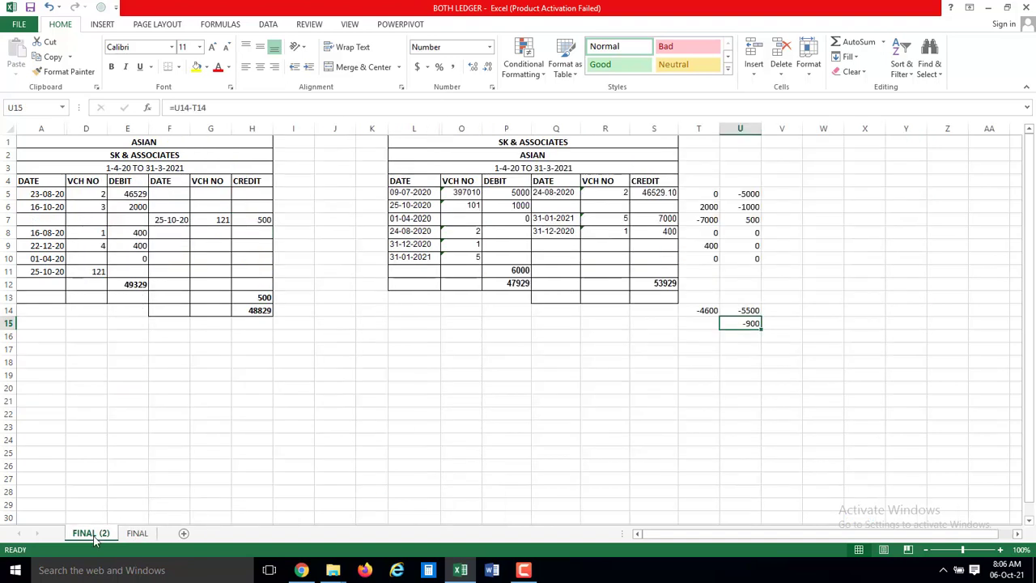
# - Enter =P12-H14 in U17 as a second check, giving -900
pyautogui.press('Return')
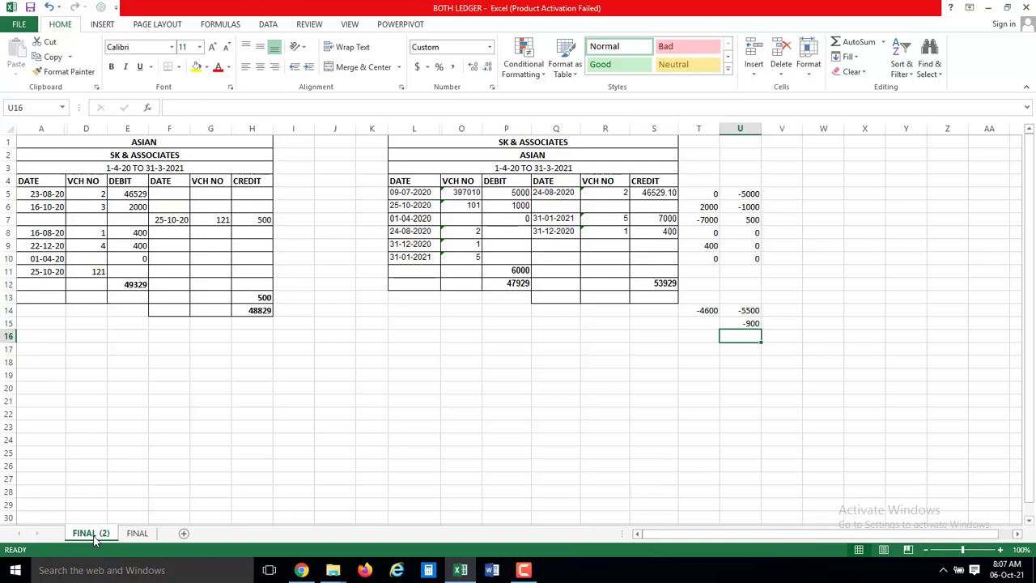
pyautogui.press('Down')
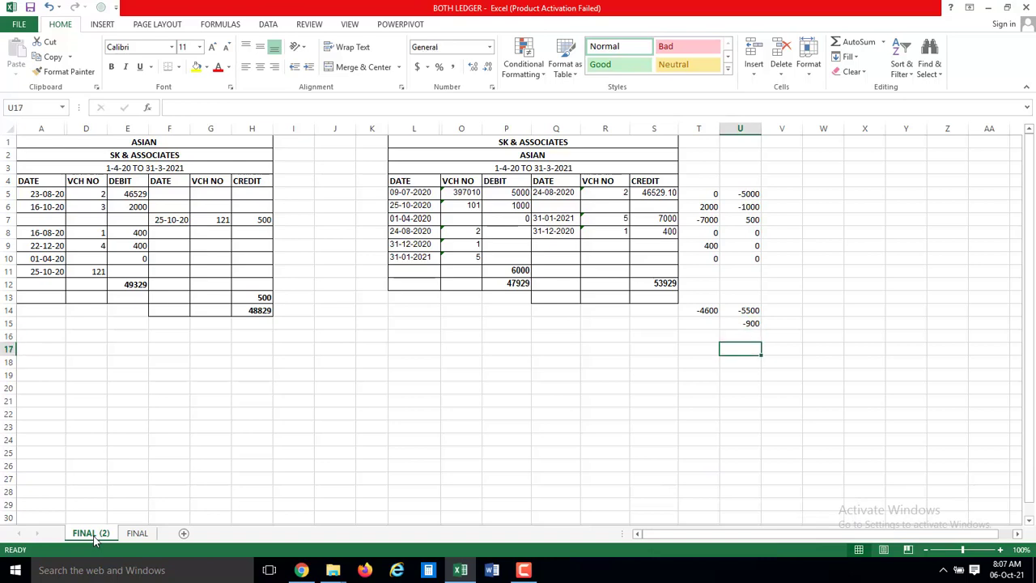
pyautogui.write('=')
pyautogui.press('Left')
pyautogui.press('Left')
pyautogui.press('Left')
pyautogui.press('Up')
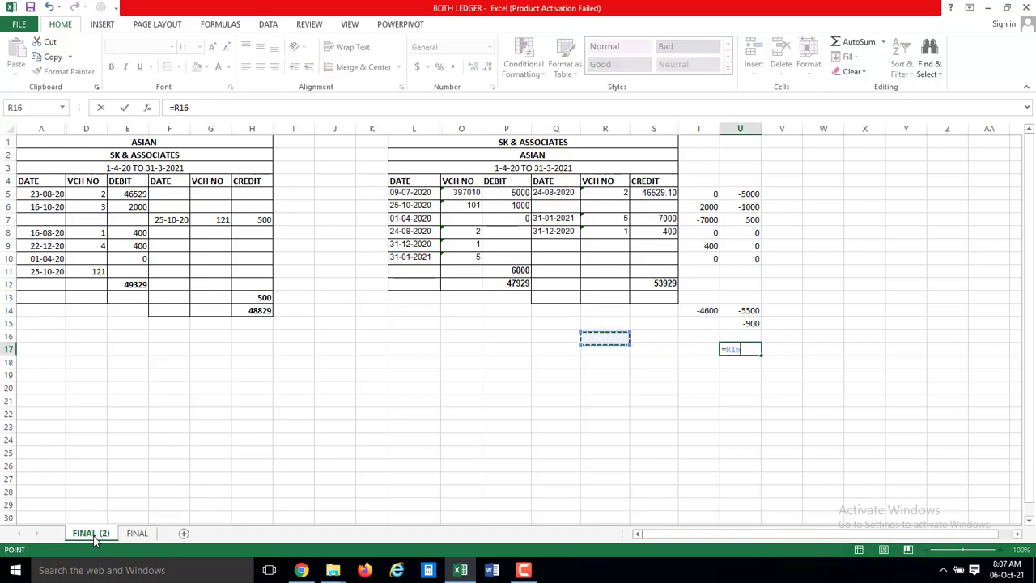
pyautogui.press('Up')
pyautogui.press('Left')
pyautogui.press('Left')
pyautogui.press('Up')
pyautogui.press('Up')
pyautogui.press('Up')
pyautogui.write('-')
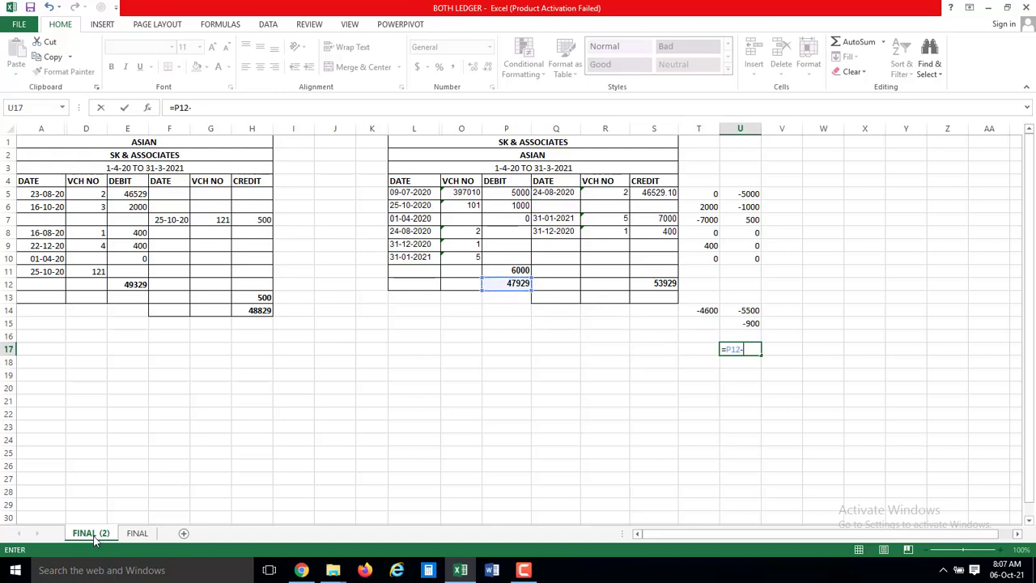
pyautogui.press('Left')
pyautogui.press('Left')
pyautogui.press('Left')
pyautogui.press('Left')
pyautogui.press('Left')
pyautogui.press('Left')
pyautogui.press('Left')
pyautogui.press('Left')
pyautogui.press('Left')
pyautogui.press('Up')
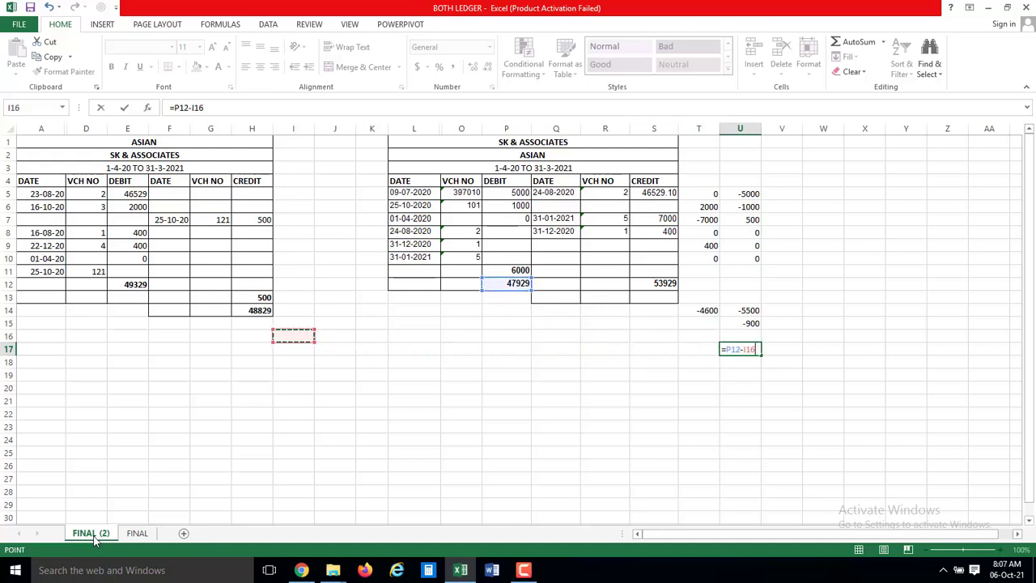
pyautogui.press('Left')
pyautogui.press('Up')
pyautogui.press('Up')
pyautogui.press('Return')
# - Review the matching -900 difference cells in U15 and U17
pyautogui.press('Up')
pyautogui.press('Up')
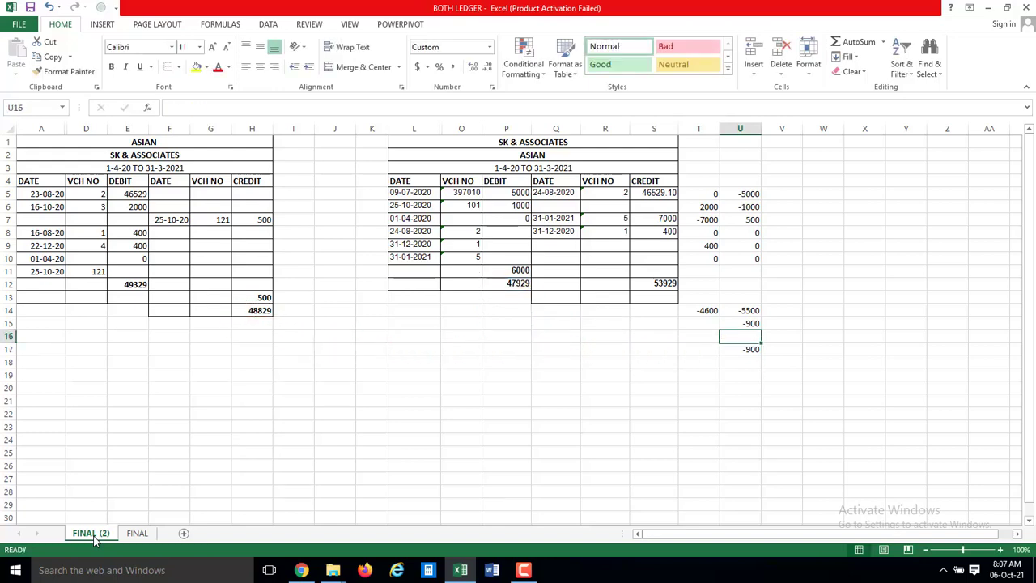
pyautogui.press('Up')
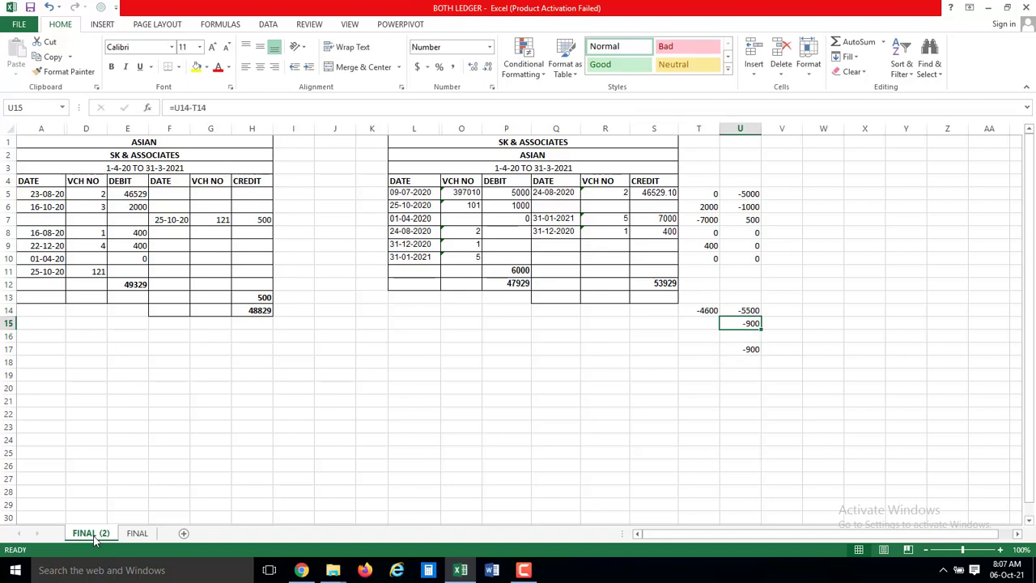
pyautogui.press('Down')
pyautogui.press('Down')
pyautogui.press('Up')
pyautogui.press('Up')
pyautogui.press('Down')
pyautogui.press('Down')
pyautogui.press('Down')
pyautogui.press('Up')
pyautogui.press('Up')
pyautogui.press('Up')
pyautogui.press('Down')
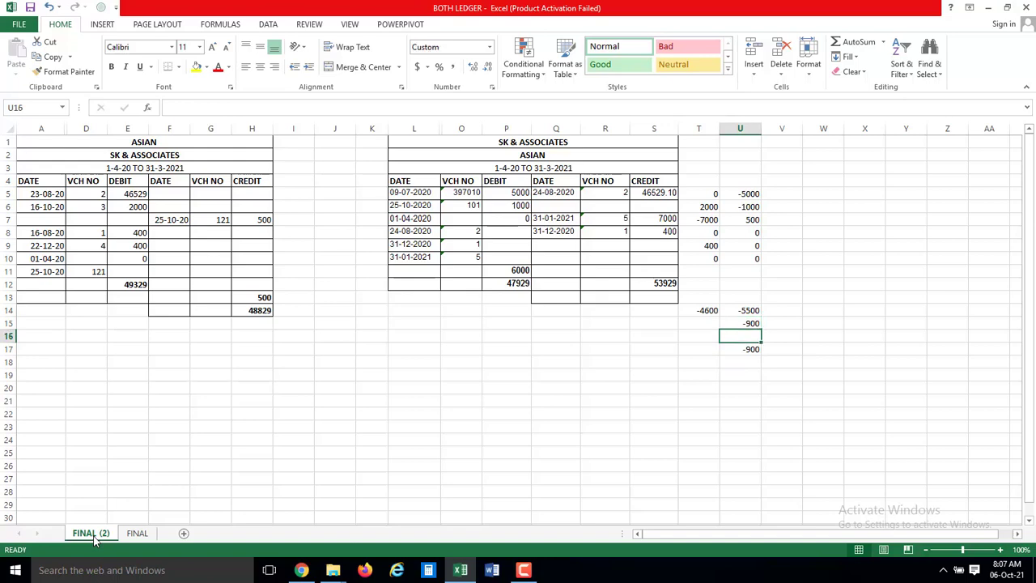
pyautogui.press('Down')
pyautogui.press('Up')
pyautogui.press('Up')
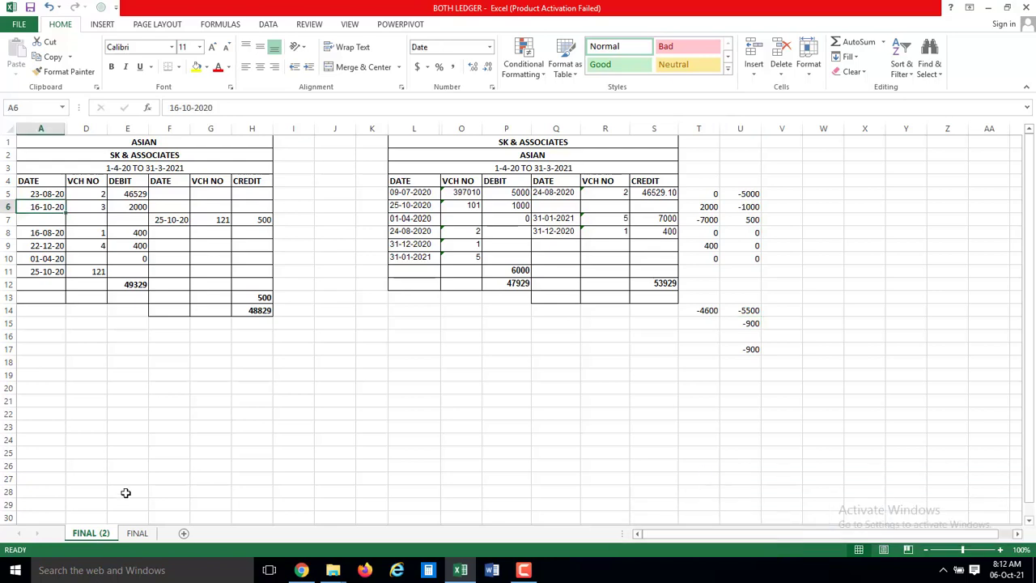
# - Unhide the hidden columns across A to I in the left ledger
pyautogui.click(58, 131)
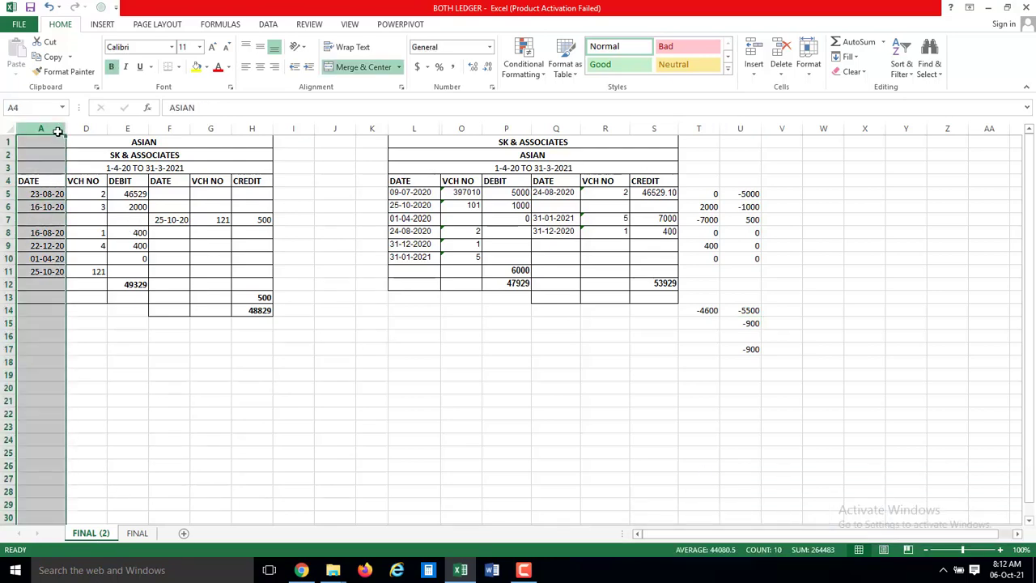
pyautogui.moveTo(58, 131); pyautogui.dragTo(303, 131)
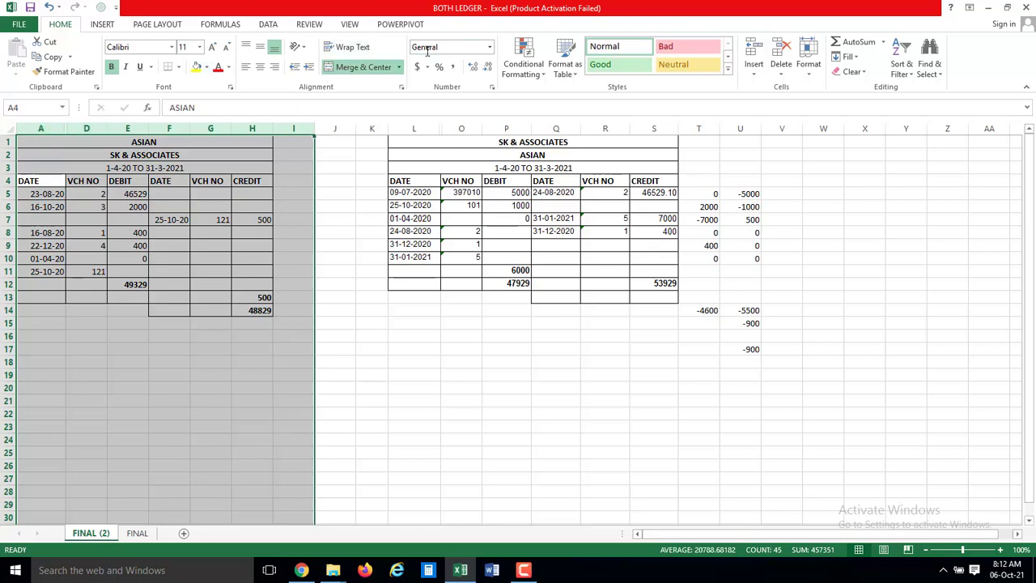
pyautogui.rightClick(159, 128)
pyautogui.click(173, 320)
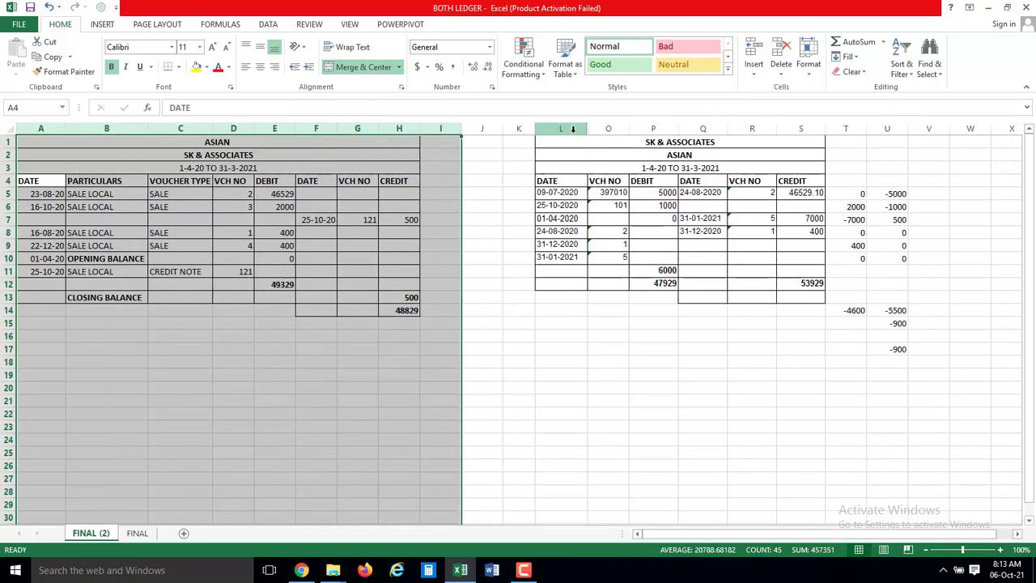
# - Unhide the hidden columns across L to T in the right ledger with Ctrl+Shift+0
pyautogui.moveTo(566, 128); pyautogui.dragTo(846, 128)
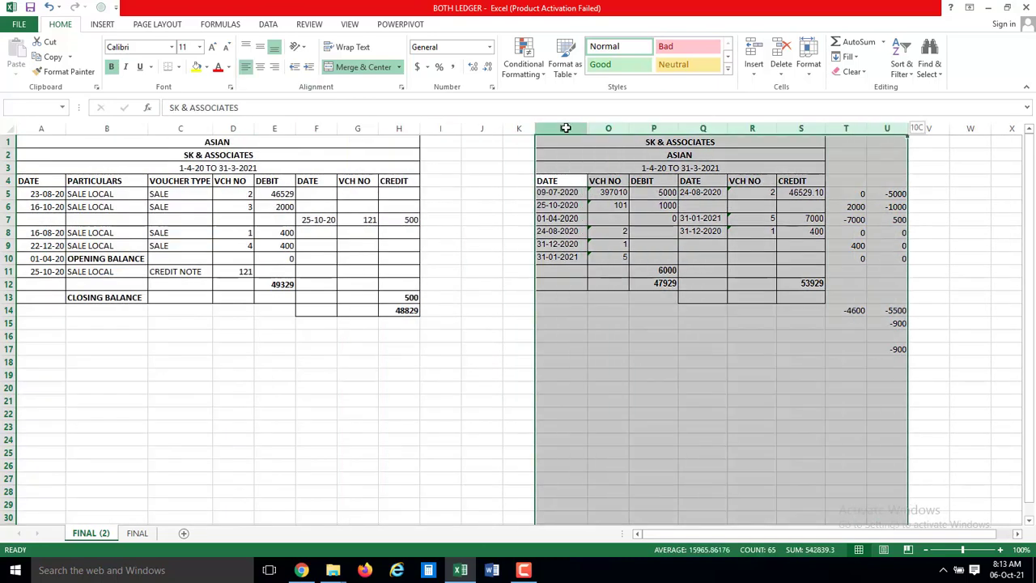
pyautogui.moveTo(915, 128); pyautogui.dragTo(875, 128)
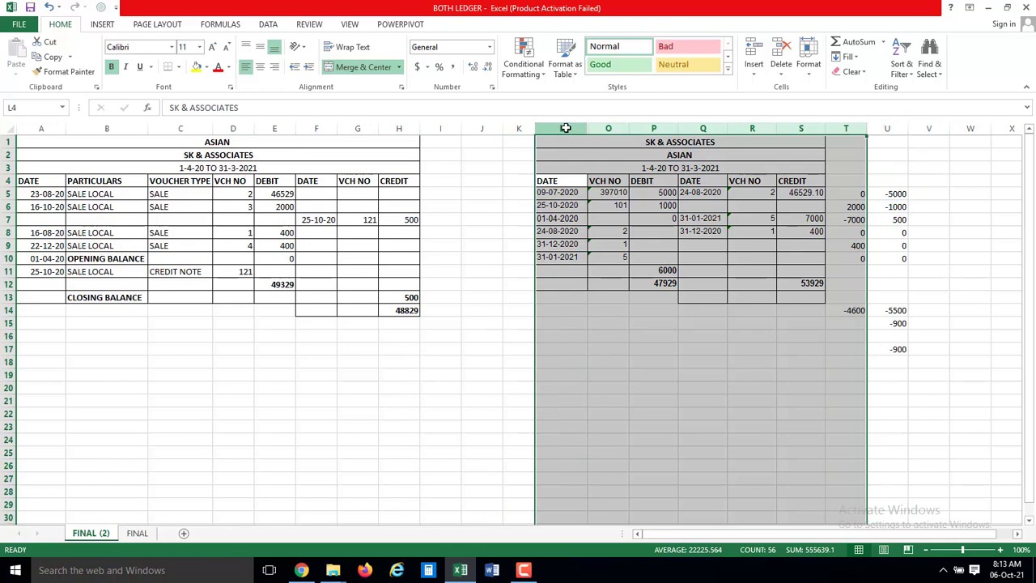
pyautogui.hotkey('ctrl', 'shift', '0')
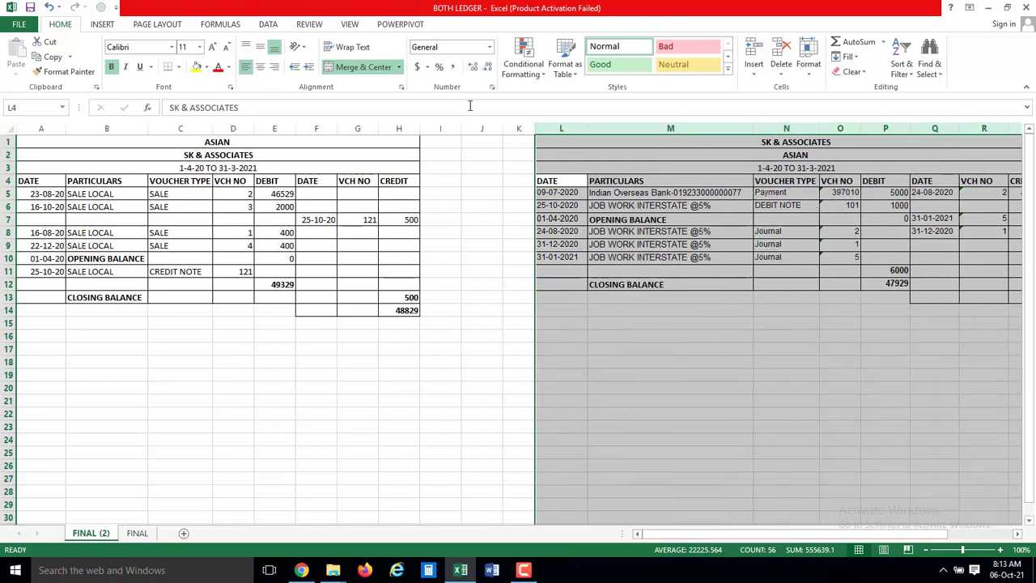
pyautogui.click(476, 123)
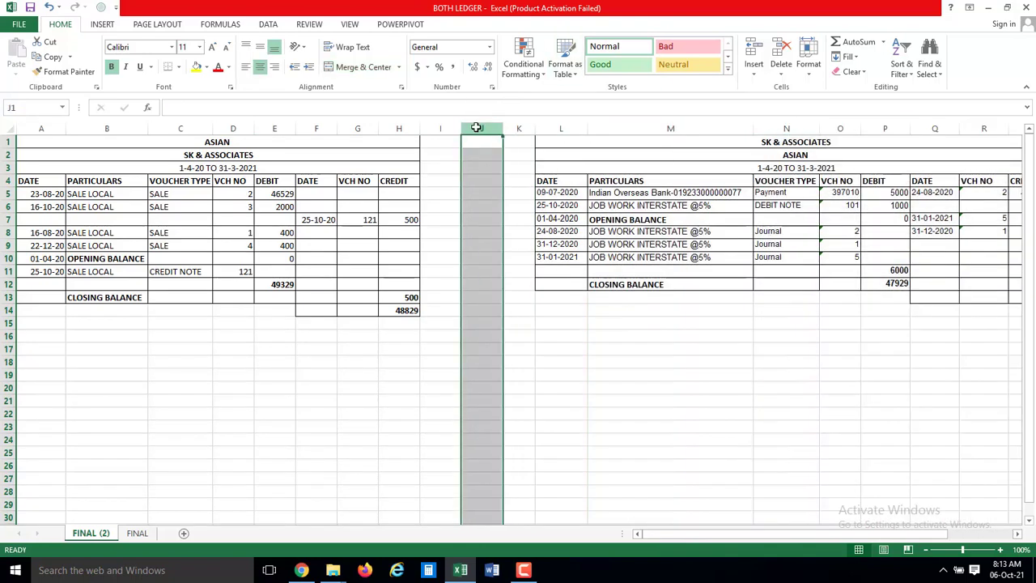
pyautogui.hotkey('ctrl', '-')
pyautogui.press('Right')
pyautogui.press('Right')
pyautogui.press('Right')
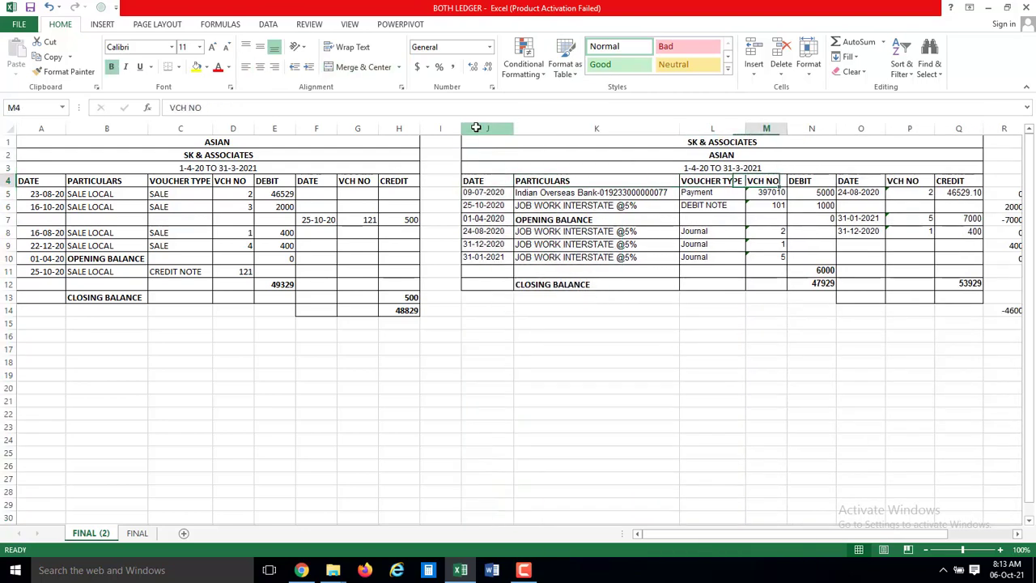
pyautogui.press('Right')
pyautogui.press('Down')
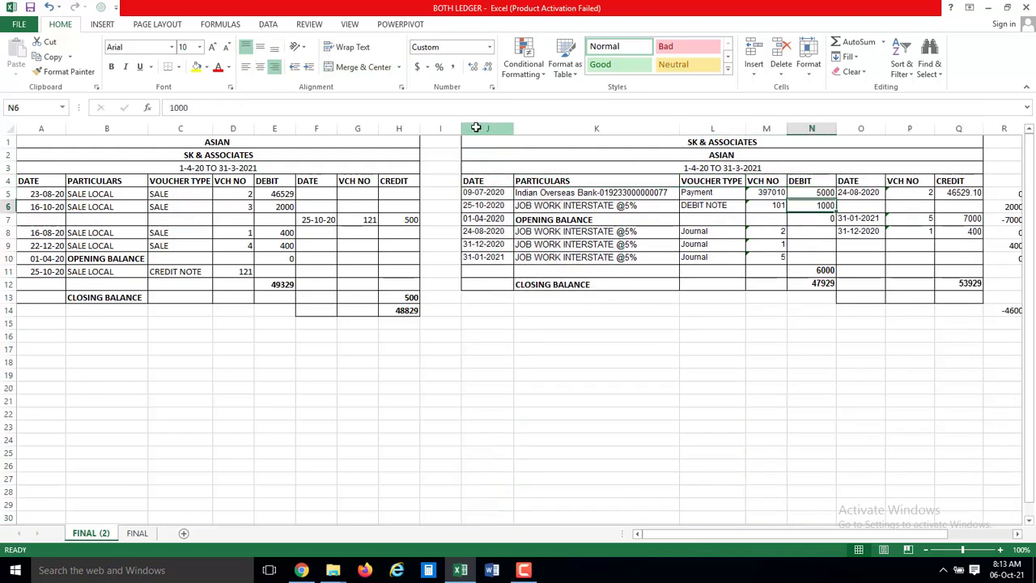
pyautogui.press('Down')
pyautogui.press('Left')
pyautogui.press('Left')
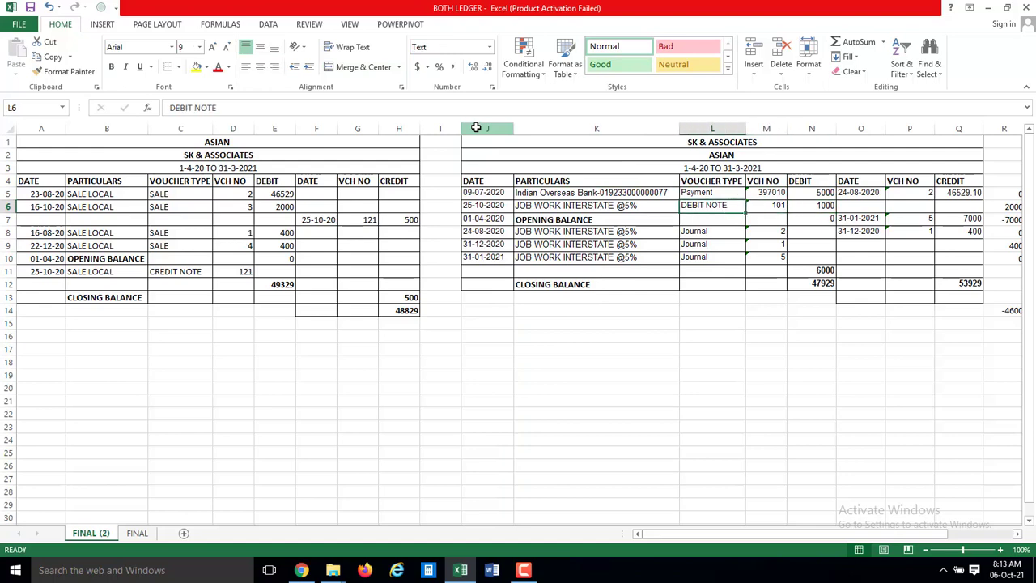
pyautogui.press('Left')
pyautogui.press('Left')
pyautogui.press('Left')
pyautogui.press('Left')
pyautogui.press('Left')
pyautogui.press('Left')
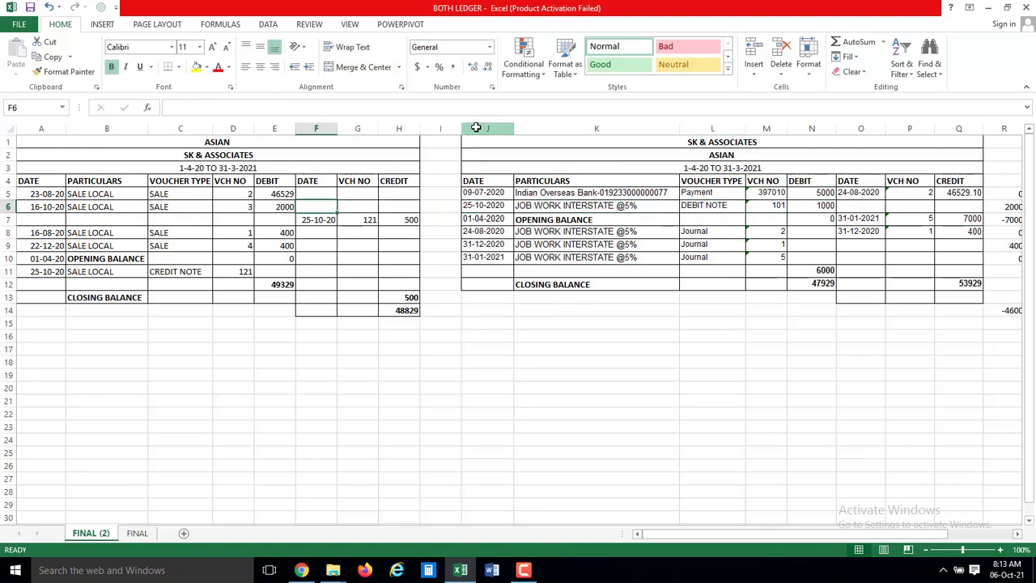
pyautogui.press('Left')
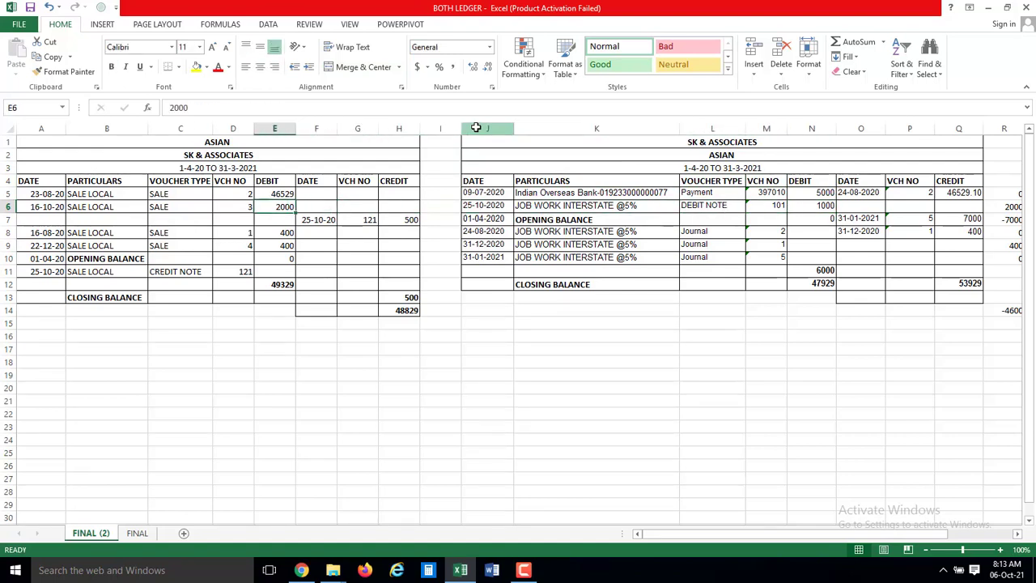
pyautogui.press('Left')
pyautogui.press('Left')
pyautogui.press('Left')
pyautogui.press('Left')
pyautogui.press('Up')
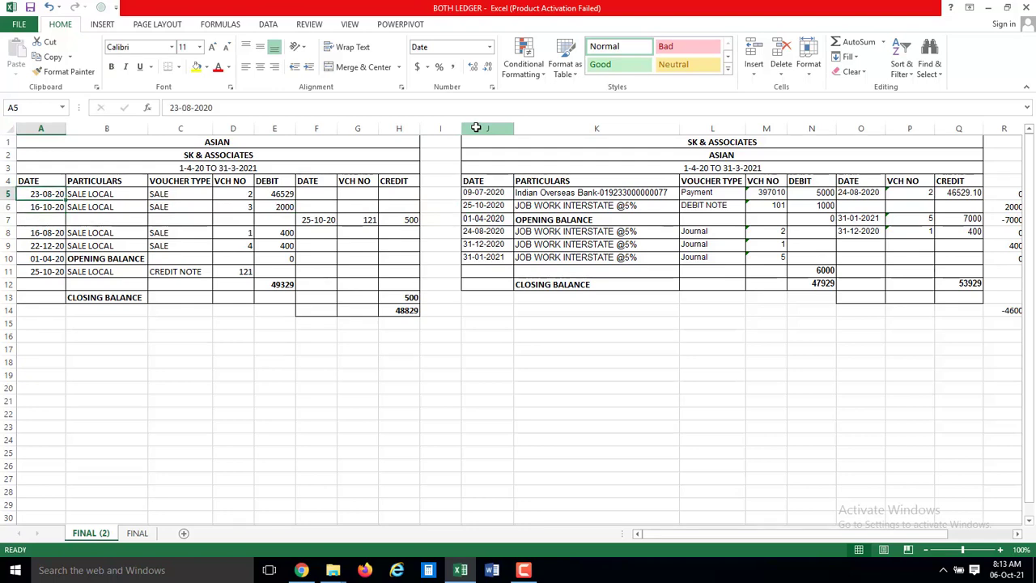
pyautogui.press('Right')
pyautogui.press('Right')
pyautogui.press('Right')
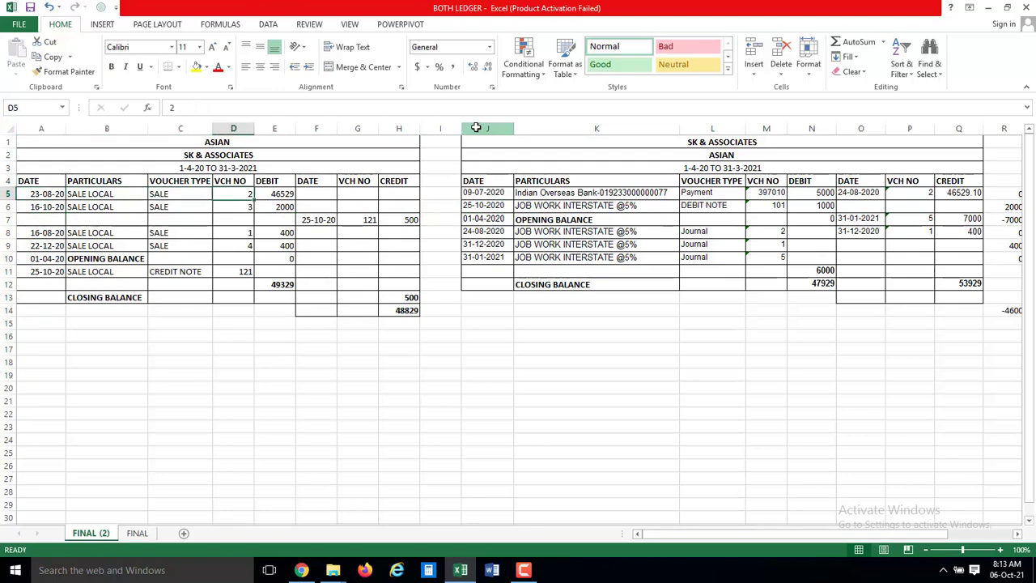
pyautogui.press('Left')
pyautogui.press('Left')
pyautogui.press('Right')
pyautogui.press('Right')
pyautogui.press('Right')
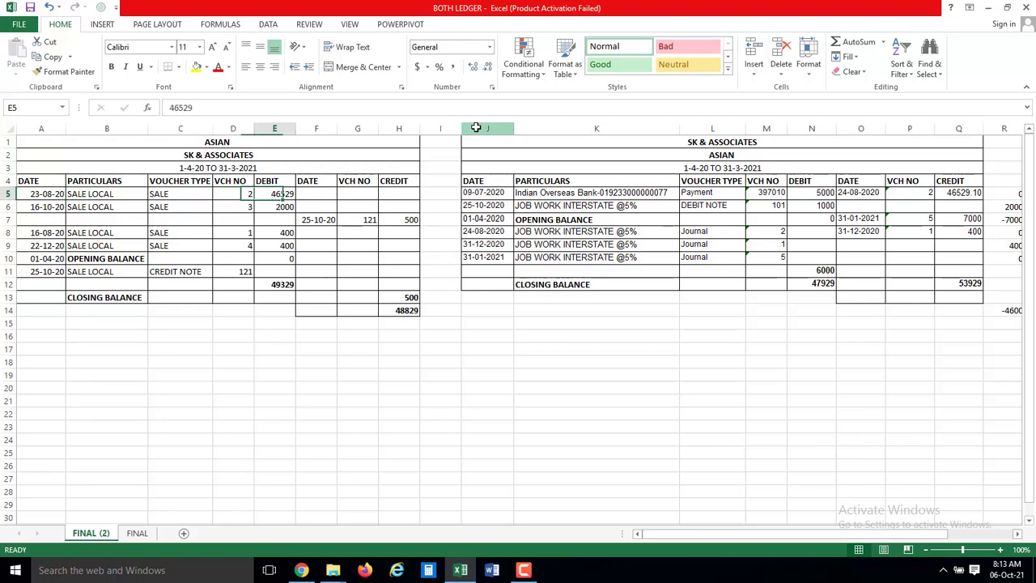
pyautogui.press('Left')
pyautogui.press('Left')
pyautogui.press('Left')
pyautogui.press('Left')
pyautogui.press('Right')
pyautogui.press('Right')
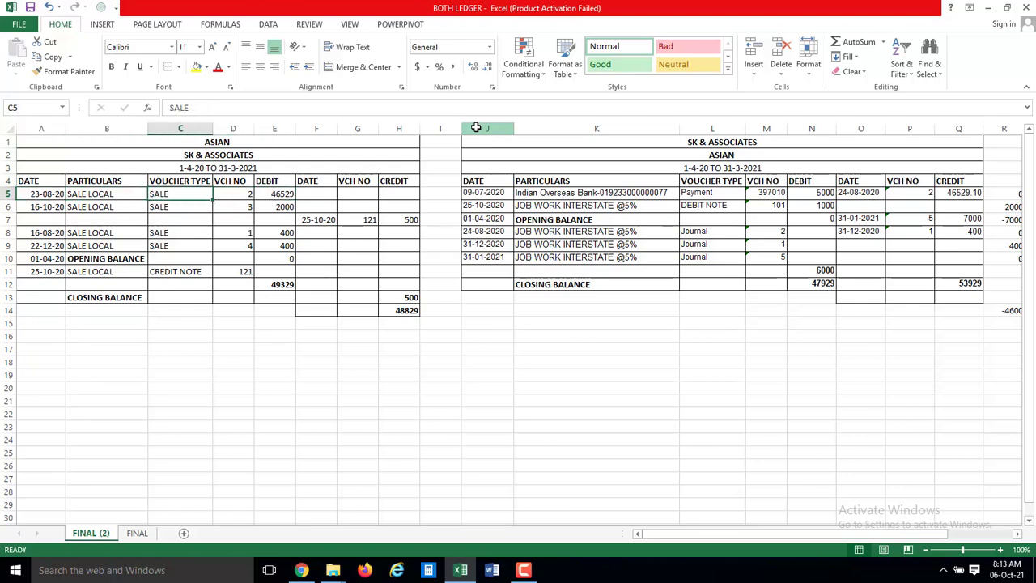
pyautogui.press('Right')
pyautogui.press('Right')
pyautogui.press('Left')
pyautogui.press('Left')
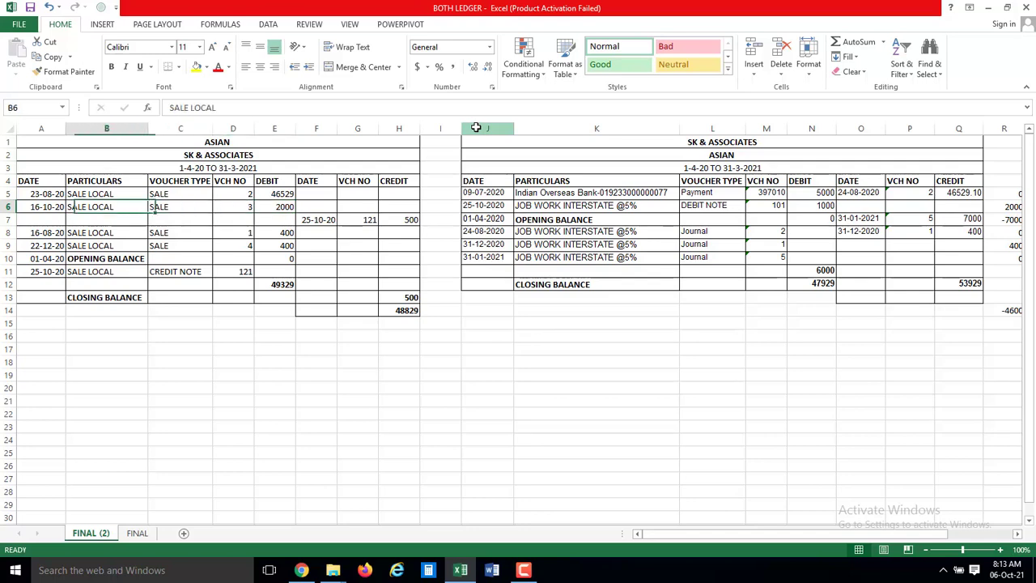
pyautogui.press('Left')
pyautogui.press('Right')
pyautogui.press('Right')
pyautogui.press('Right')
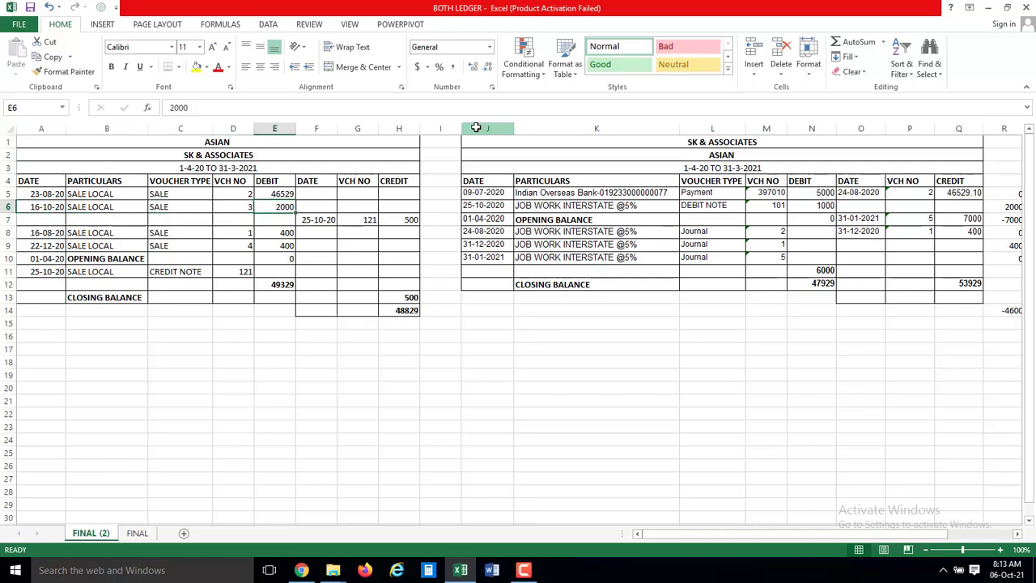
pyautogui.press('Right')
pyautogui.press('Right')
pyautogui.press('Right')
pyautogui.press('Right')
pyautogui.press('Right')
pyautogui.press('Right')
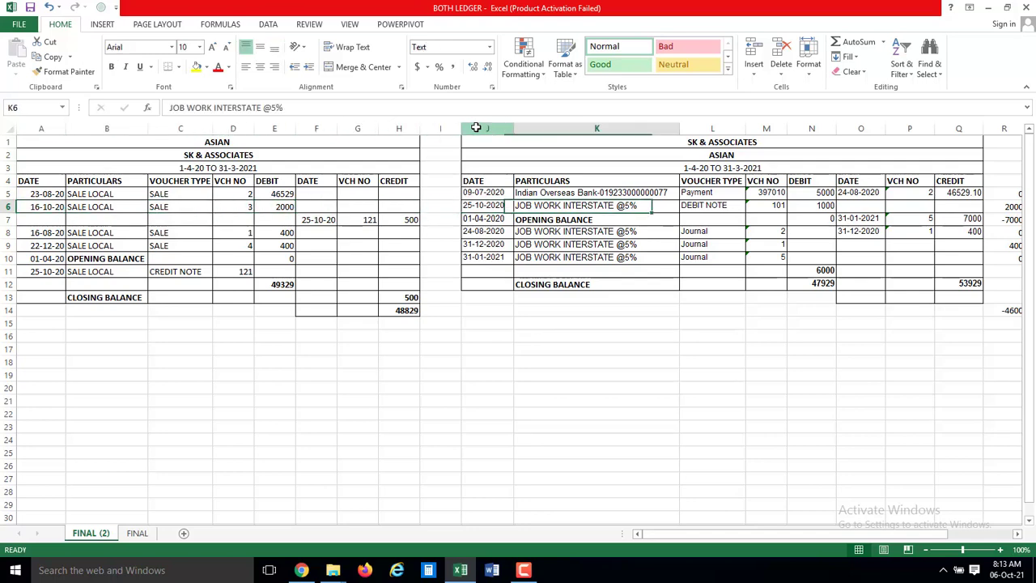
pyautogui.press('Right')
pyautogui.press('Right')
pyautogui.press('Right')
pyautogui.press('Right')
pyautogui.press('Right')
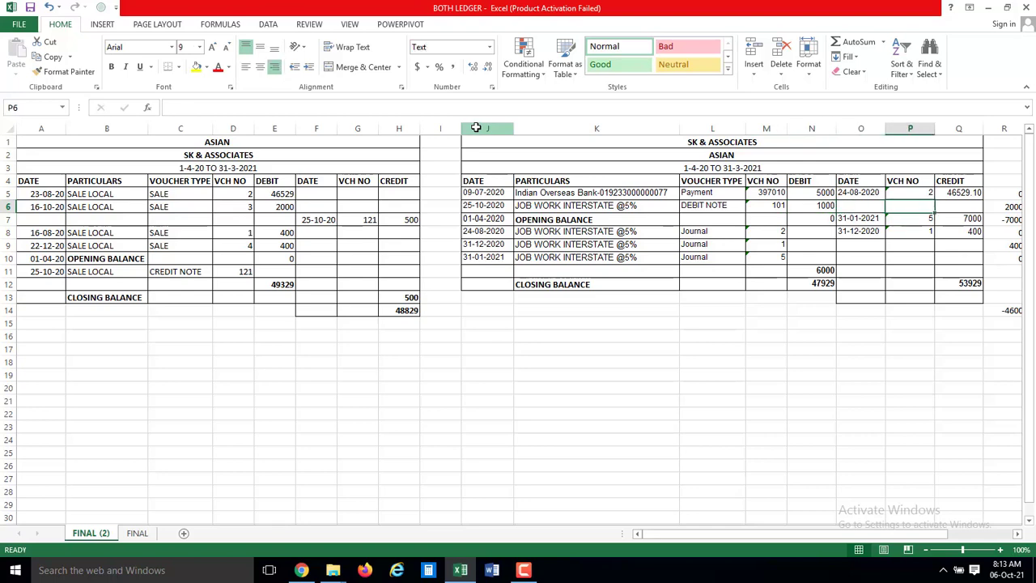
pyautogui.press('Down')
pyautogui.press('Down')
pyautogui.press('Left')
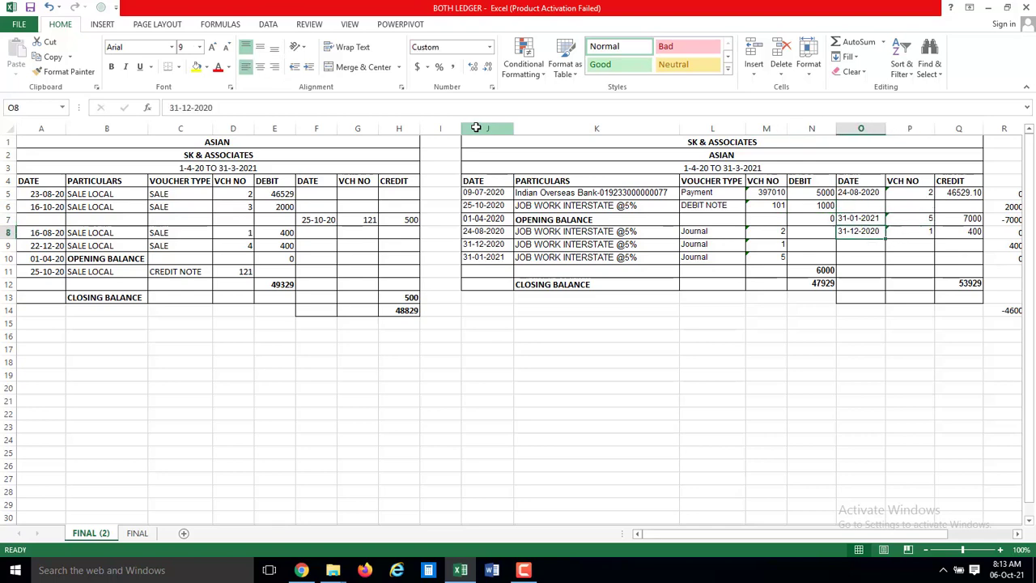
pyautogui.press('Left')
pyautogui.press('Left')
pyautogui.press('Left')
pyautogui.press('Left')
pyautogui.press('Left')
pyautogui.press('Left')
pyautogui.press('Left')
pyautogui.press('Left')
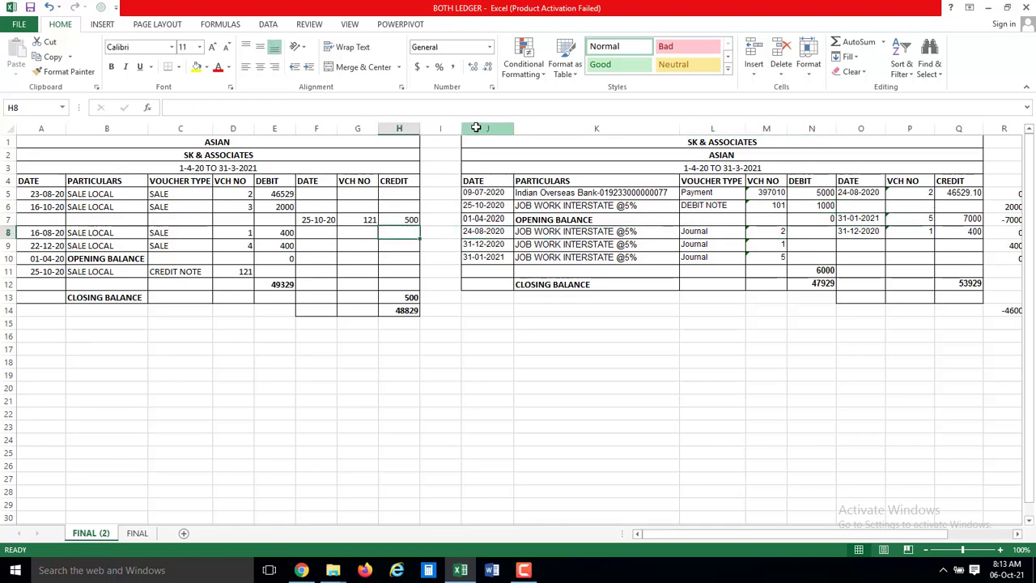
pyautogui.press('Right')
pyautogui.press('Right')
pyautogui.press('Right')
pyautogui.press('Right')
pyautogui.press('Right')
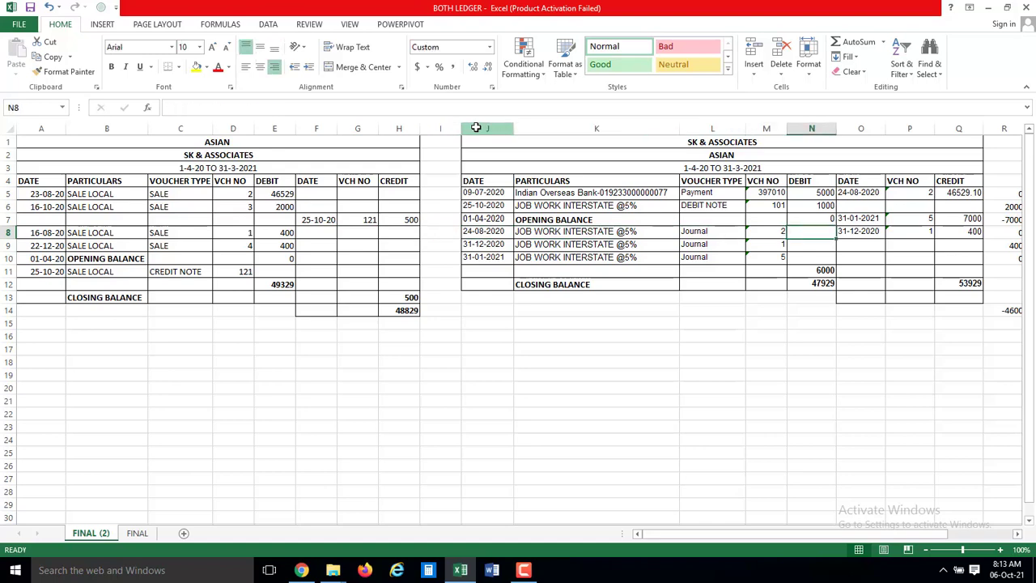
pyautogui.press('Right')
pyautogui.press('Right')
pyautogui.press('Right')
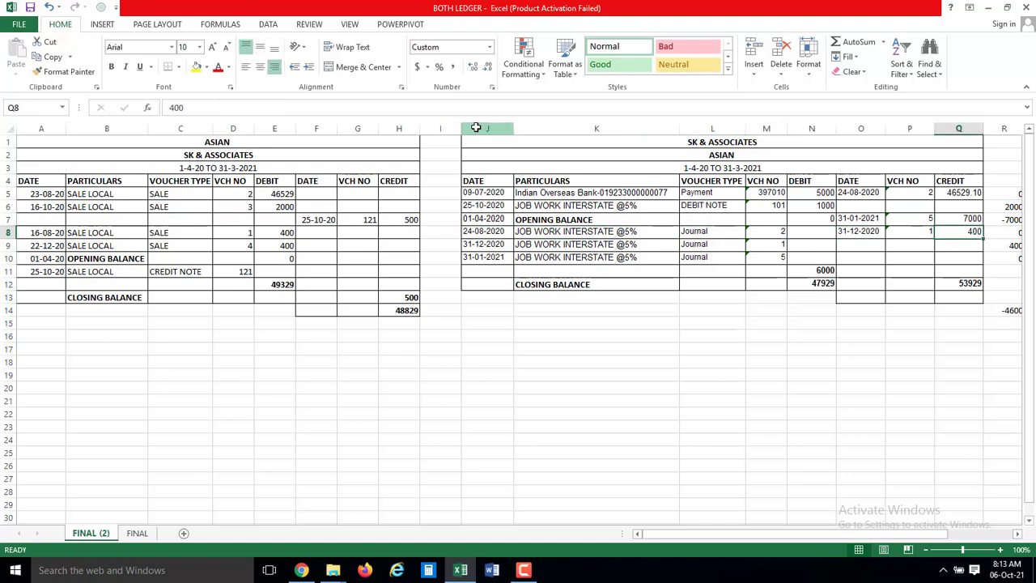
pyautogui.press('Left')
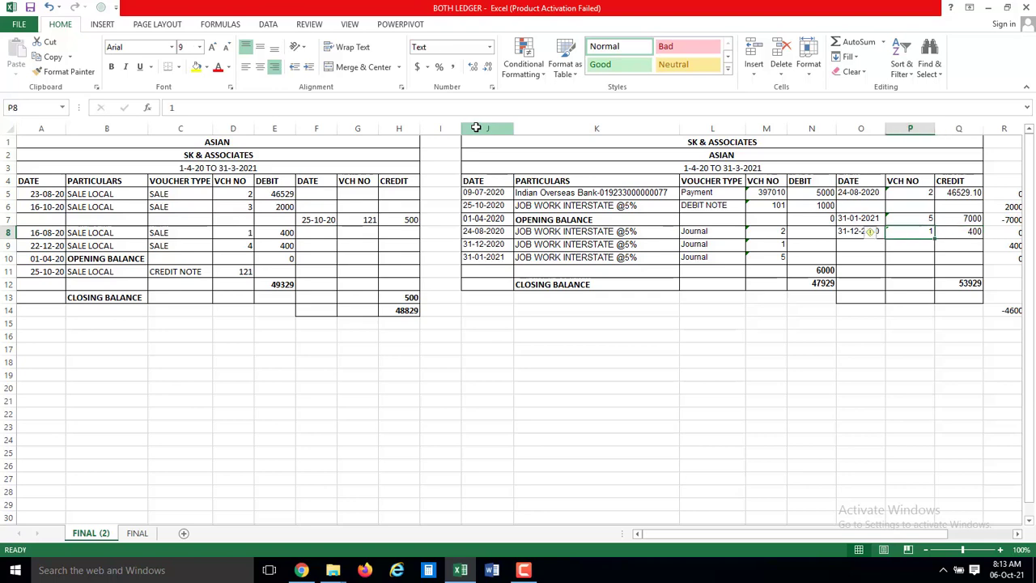
pyautogui.press('Left')
pyautogui.press('Left')
pyautogui.press('Left')
pyautogui.press('Left')
pyautogui.press('Left')
pyautogui.press('Left')
pyautogui.press('Left')
pyautogui.press('Left')
pyautogui.press('Left')
pyautogui.press('Left')
pyautogui.press('Left')
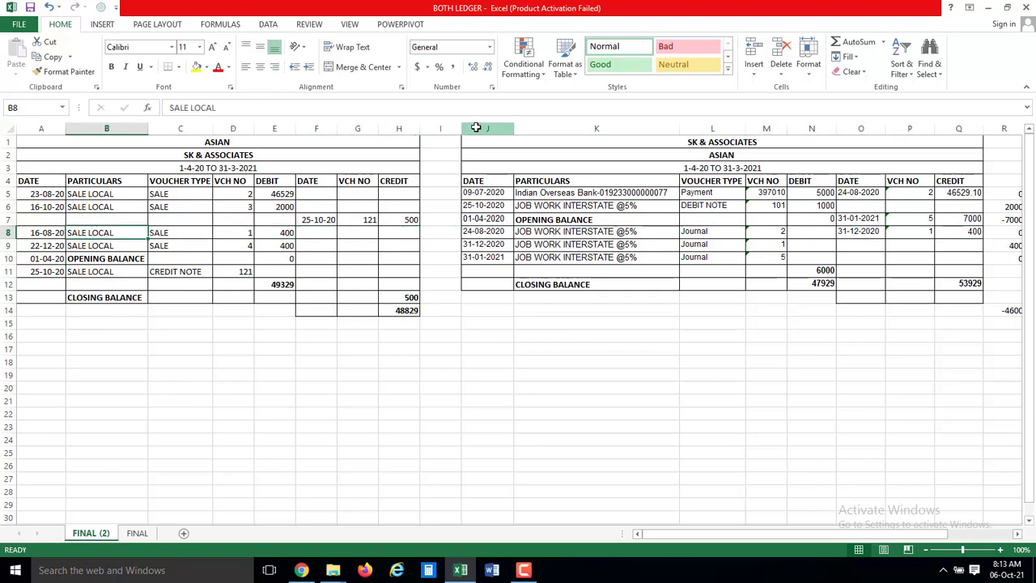
pyautogui.press('Right')
pyautogui.press('Left')
pyautogui.press('Left')
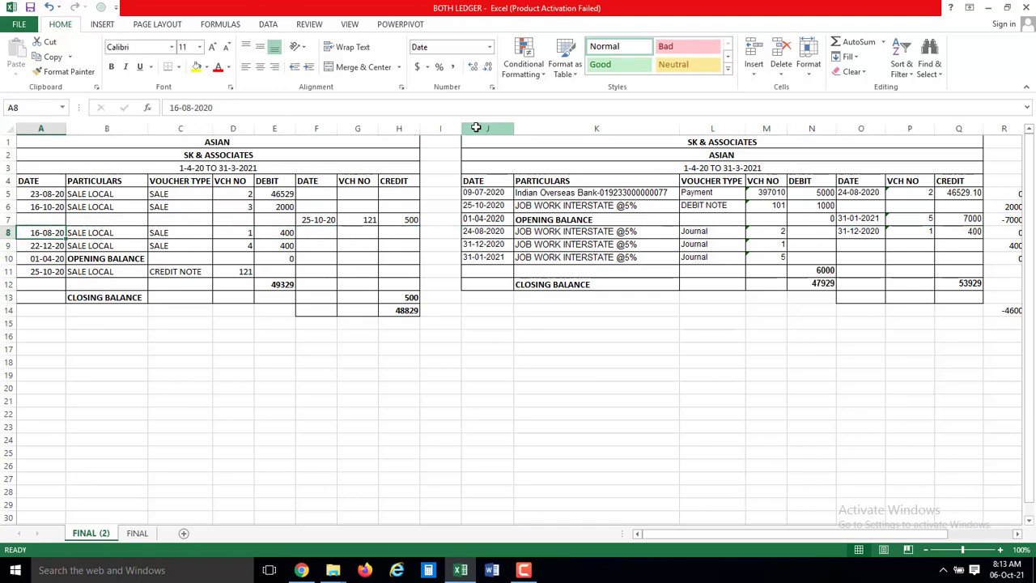
pyautogui.press('Right')
pyautogui.press('Right')
pyautogui.press('Right')
pyautogui.press('Right')
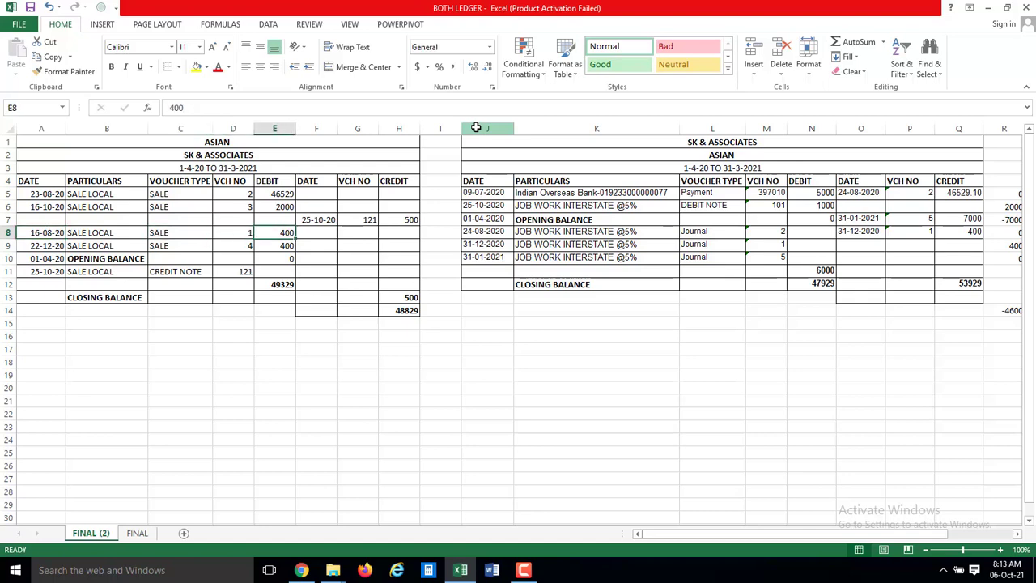
pyautogui.press('Right')
pyautogui.press('Right')
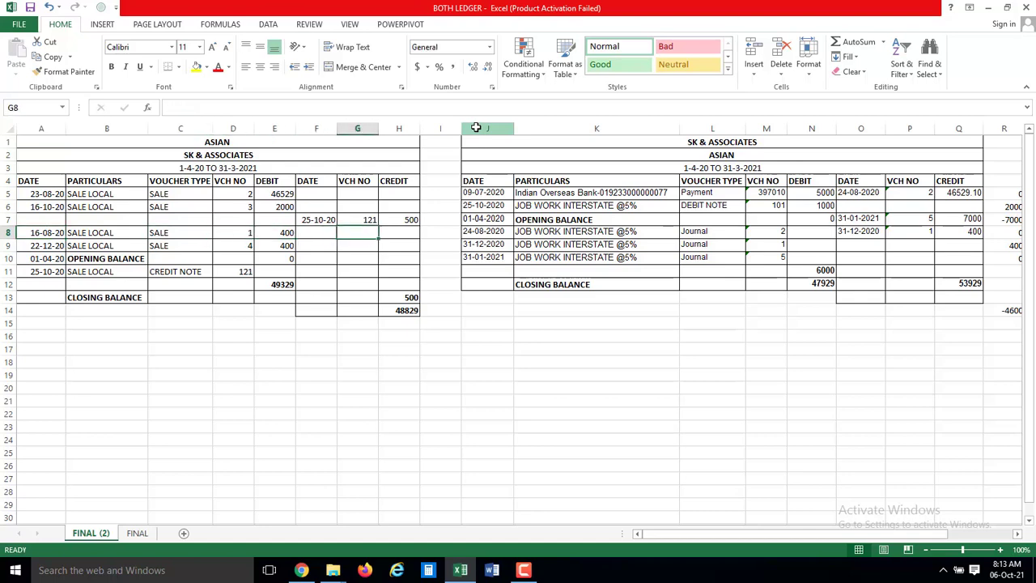
pyautogui.press('Right')
pyautogui.press('Right')
pyautogui.press('Right')
pyautogui.press('Right')
pyautogui.press('Right')
pyautogui.press('Down')
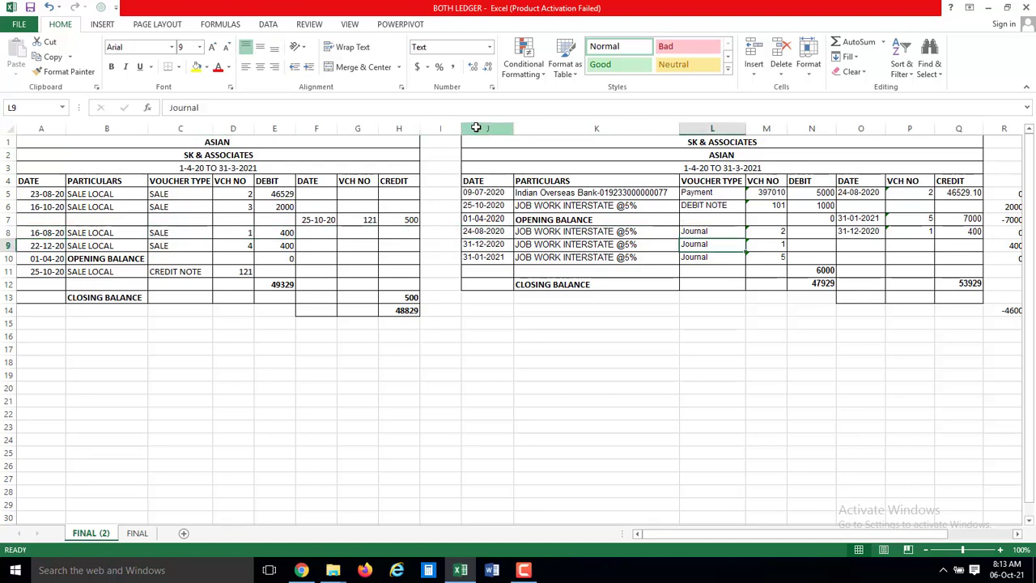
pyautogui.press('Left')
pyautogui.press('Left')
pyautogui.press('Left')
pyautogui.press('Right')
pyautogui.press('Right')
pyautogui.press('Right')
pyautogui.press('Right')
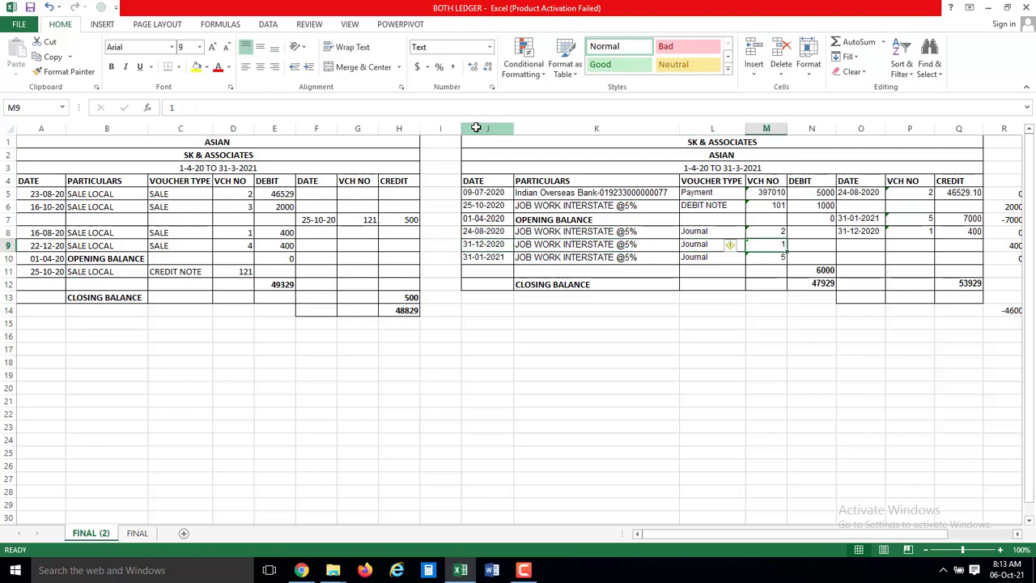
pyautogui.press('Right')
pyautogui.press('Right')
pyautogui.press('Right')
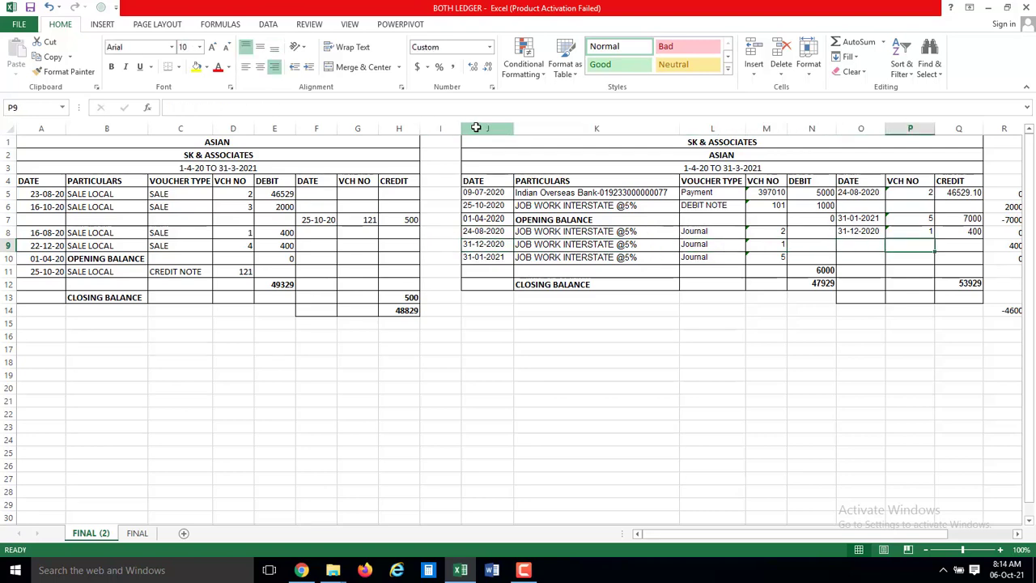
pyautogui.press('Right')
pyautogui.press('Right')
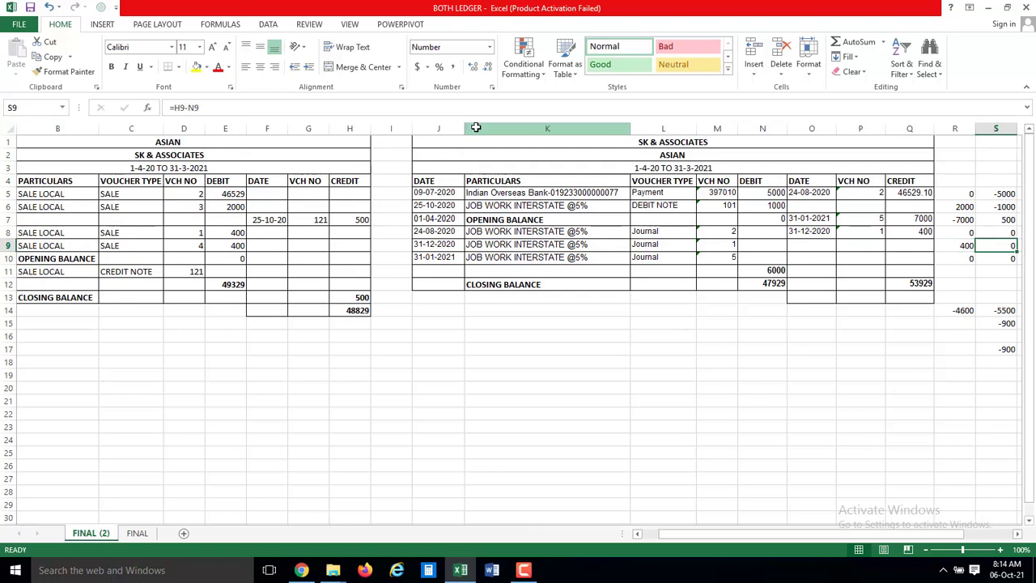
pyautogui.press('Left')
pyautogui.press('Left')
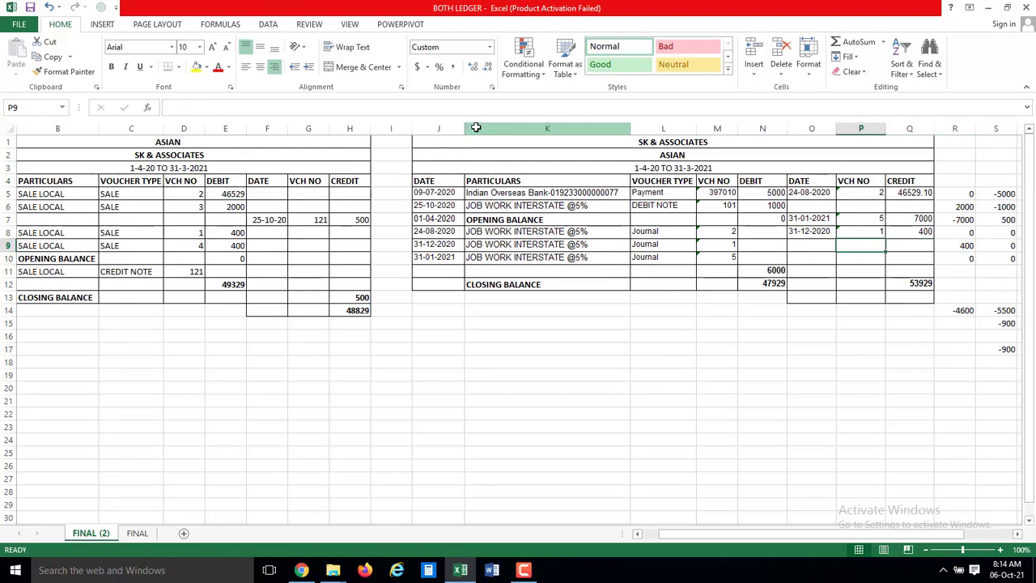
pyautogui.press('Left')
pyautogui.press('Left')
pyautogui.press('Left')
pyautogui.press('Left')
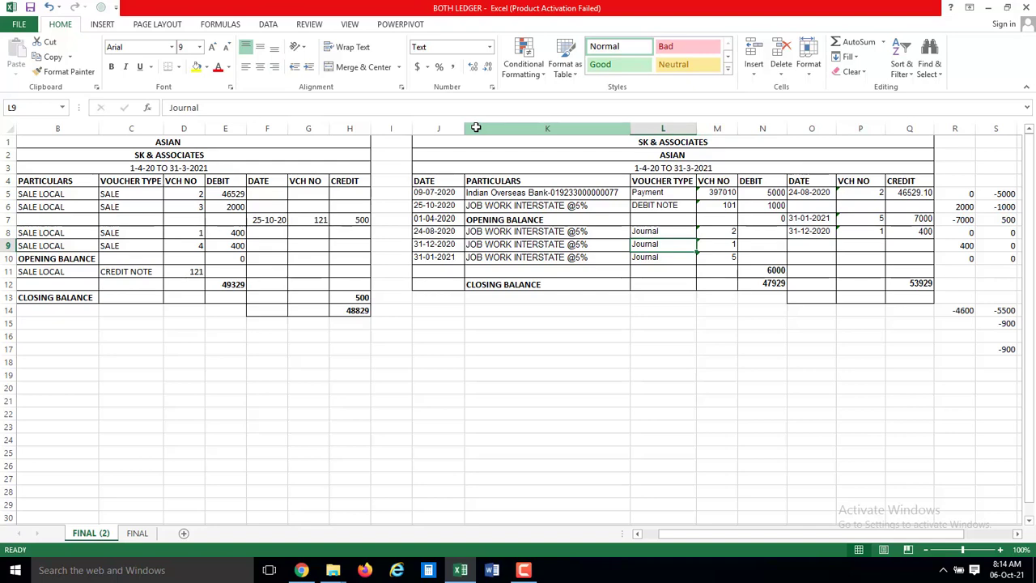
pyautogui.press('Left')
pyautogui.press('Left')
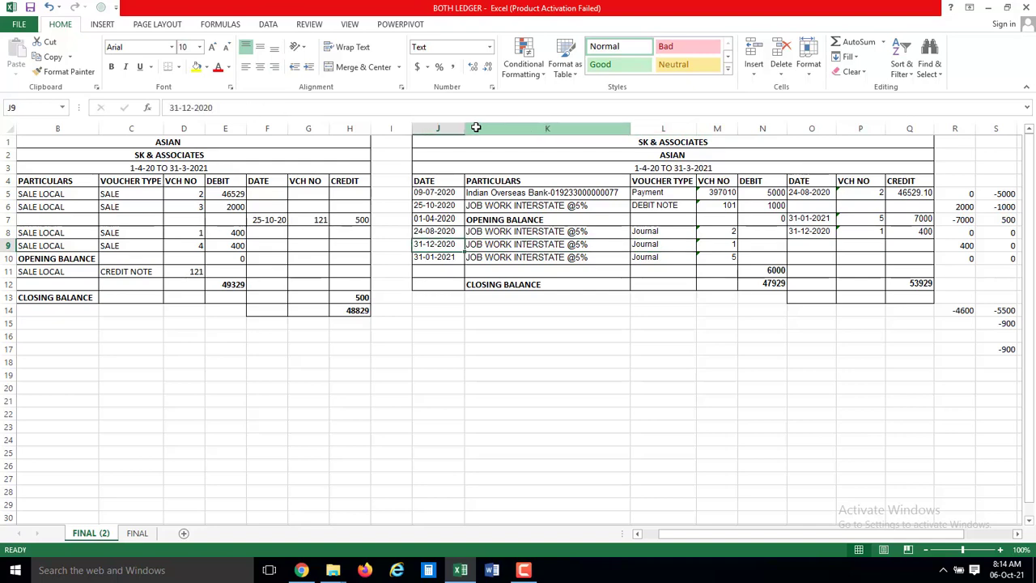
pyautogui.press('Left')
pyautogui.press('Left')
pyautogui.press('Left')
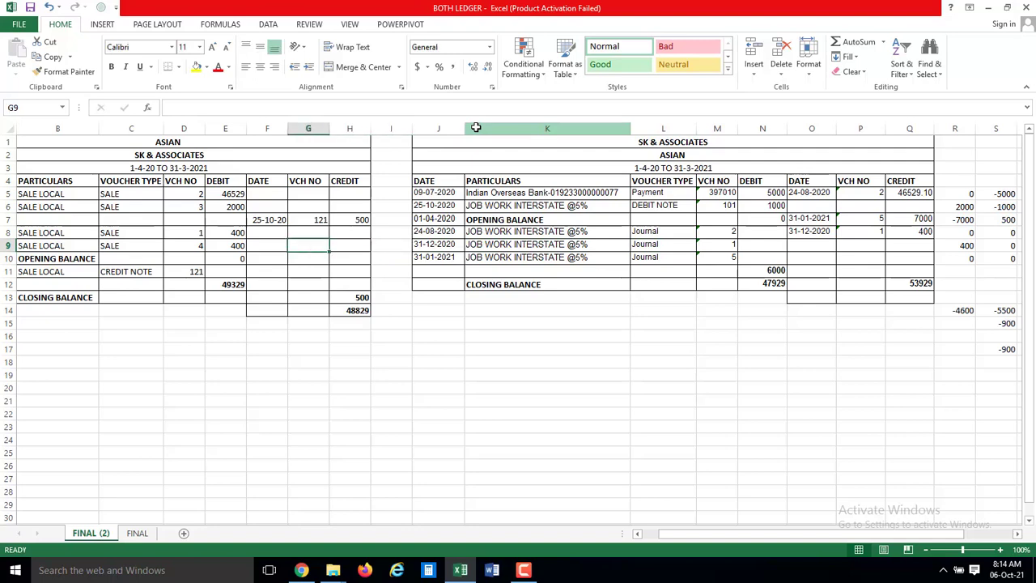
pyautogui.press('Up')
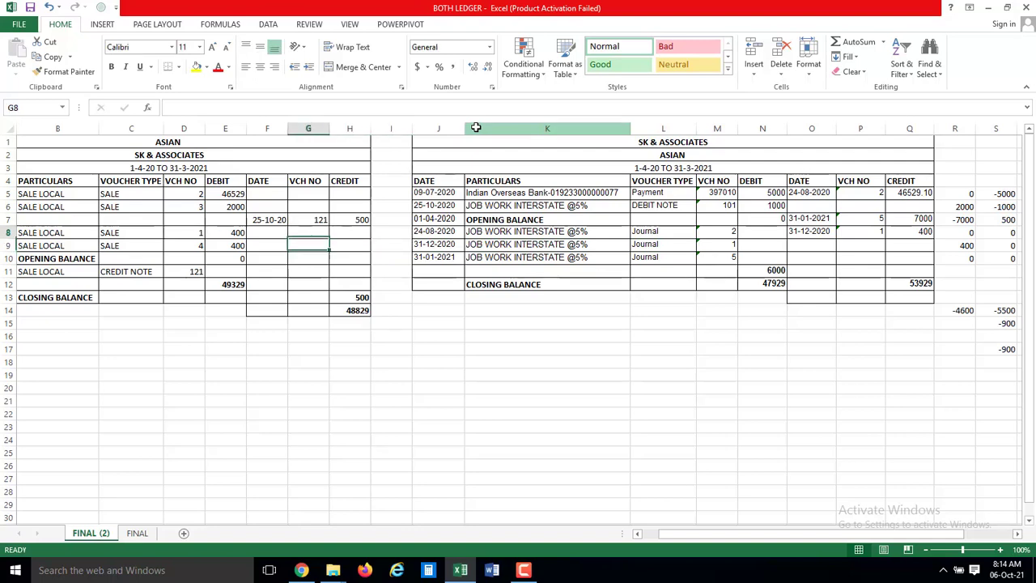
pyautogui.press('Left')
pyautogui.press('Left')
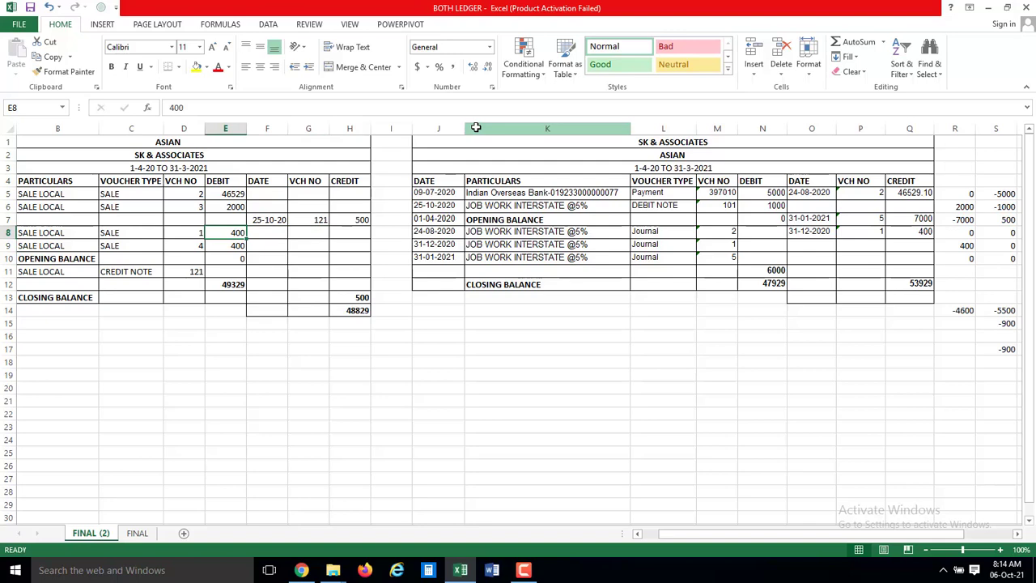
pyautogui.press('Left')
pyautogui.press('Left')
pyautogui.press('Right')
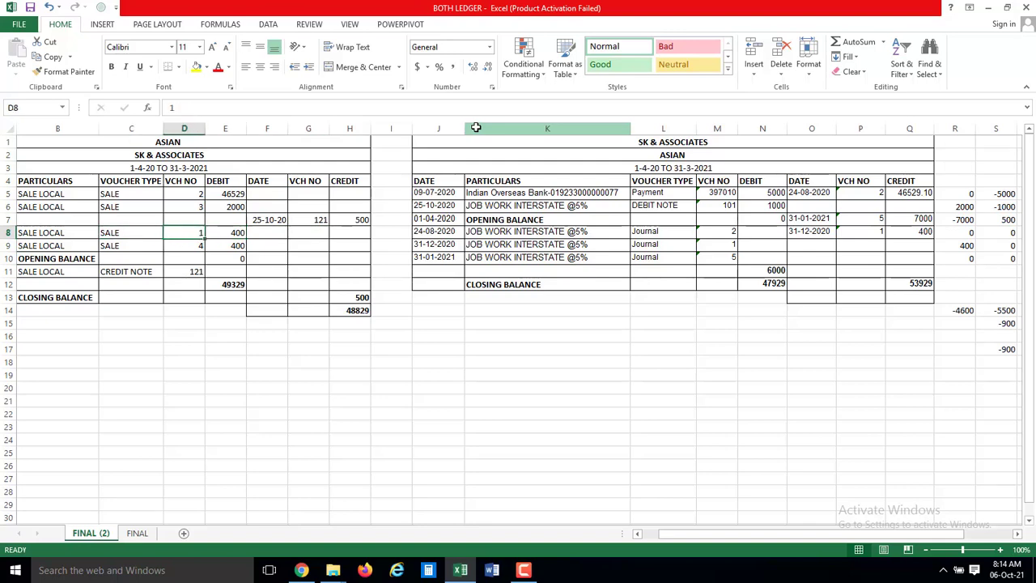
pyautogui.press('Left')
pyautogui.press('Left')
pyautogui.press('Left')
pyautogui.press('Right')
pyautogui.press('Right')
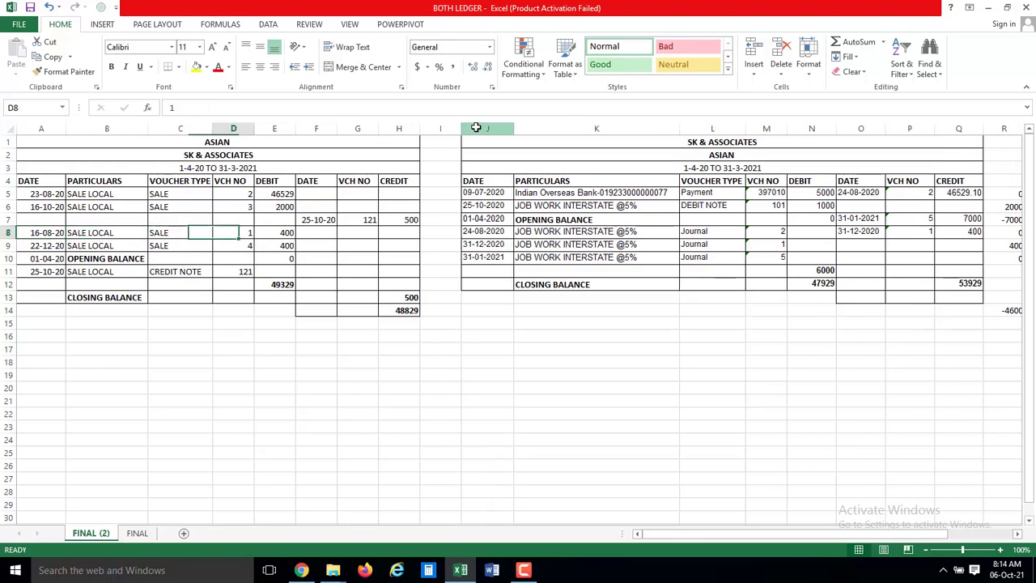
pyautogui.press('Right')
pyautogui.press('Right')
pyautogui.press('Right')
pyautogui.press('Right')
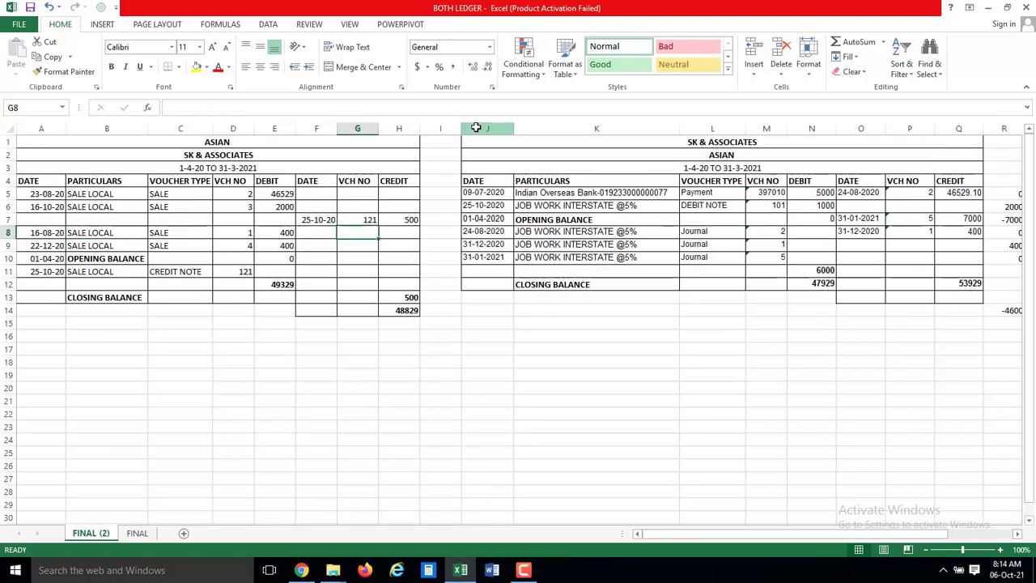
pyautogui.press('Right')
pyautogui.press('Right')
pyautogui.press('Right')
pyautogui.press('Right')
pyautogui.press('Right')
pyautogui.press('Right')
pyautogui.press('Right')
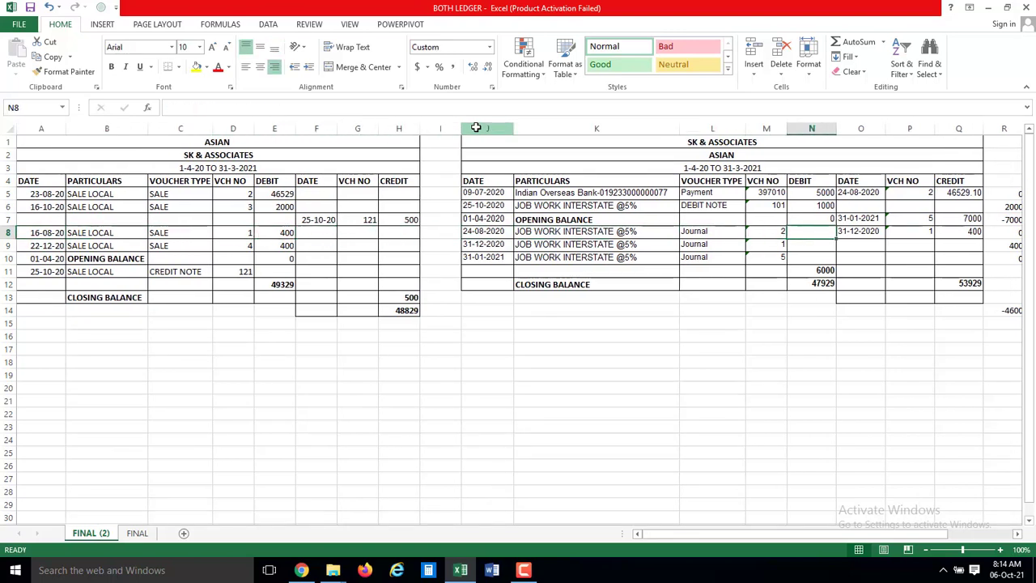
pyautogui.press('Right')
pyautogui.press('Right')
pyautogui.press('Right')
pyautogui.press('Right')
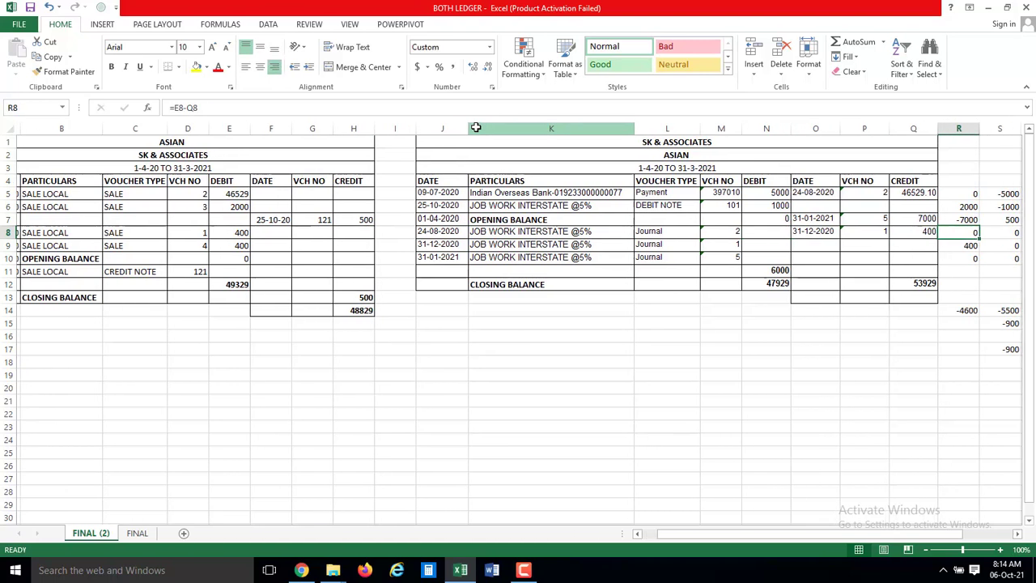
pyautogui.press('Left')
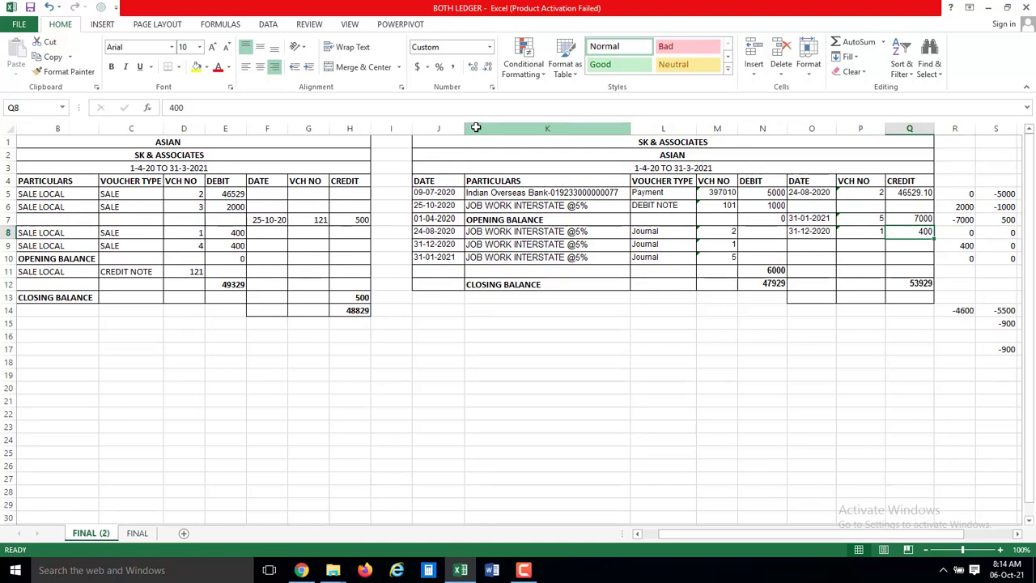
# - Enter =Q8*10/100 in Q16 to show 40, 10% of the 400 credit
pyautogui.press('Down')
pyautogui.press('Down')
pyautogui.press('Down')
pyautogui.press('Down')
pyautogui.press('Down')
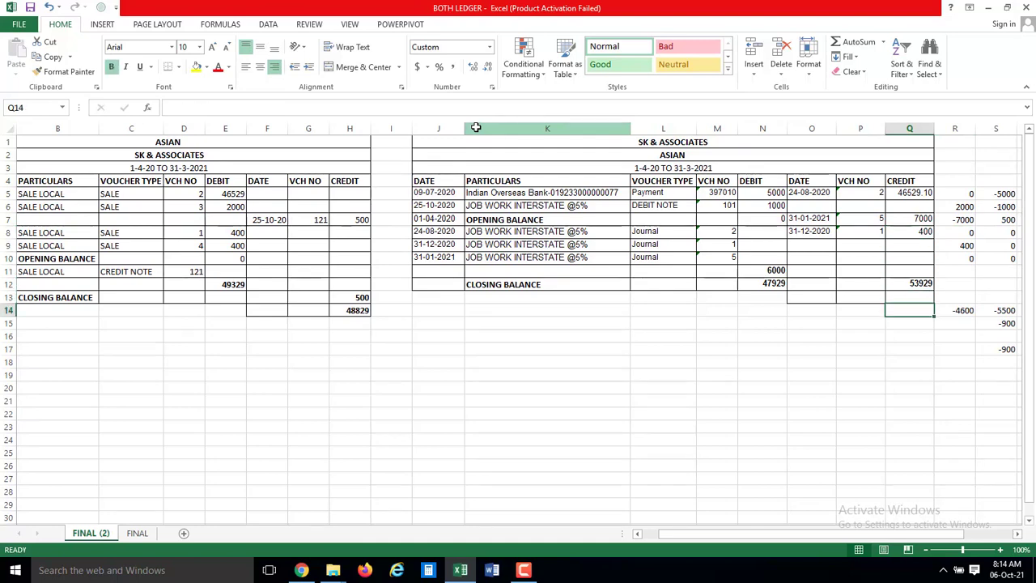
pyautogui.press('Down')
pyautogui.press('Down')
pyautogui.write('=')
pyautogui.press('Up')
pyautogui.press('Up')
pyautogui.press('Up')
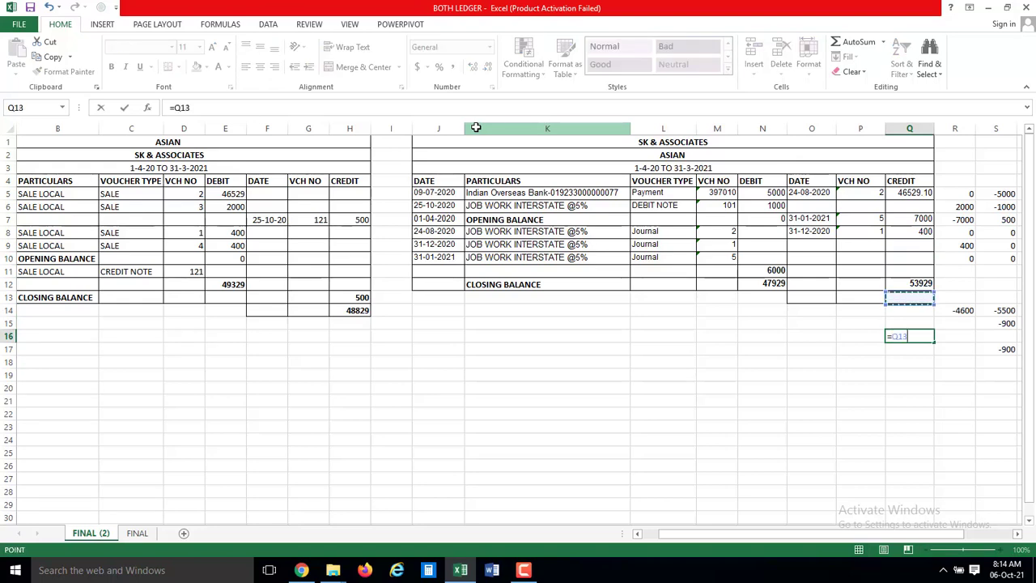
pyautogui.press('Up')
pyautogui.press('Up')
pyautogui.press('Up')
pyautogui.press('Up')
pyautogui.press('Up')
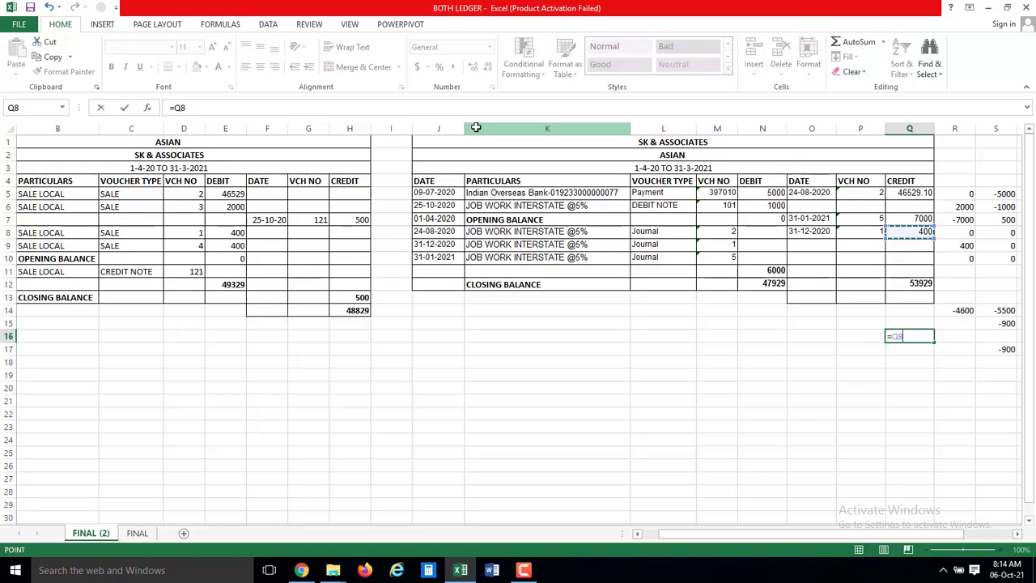
pyautogui.write('*1')
pyautogui.write('0')
pyautogui.write('/100')
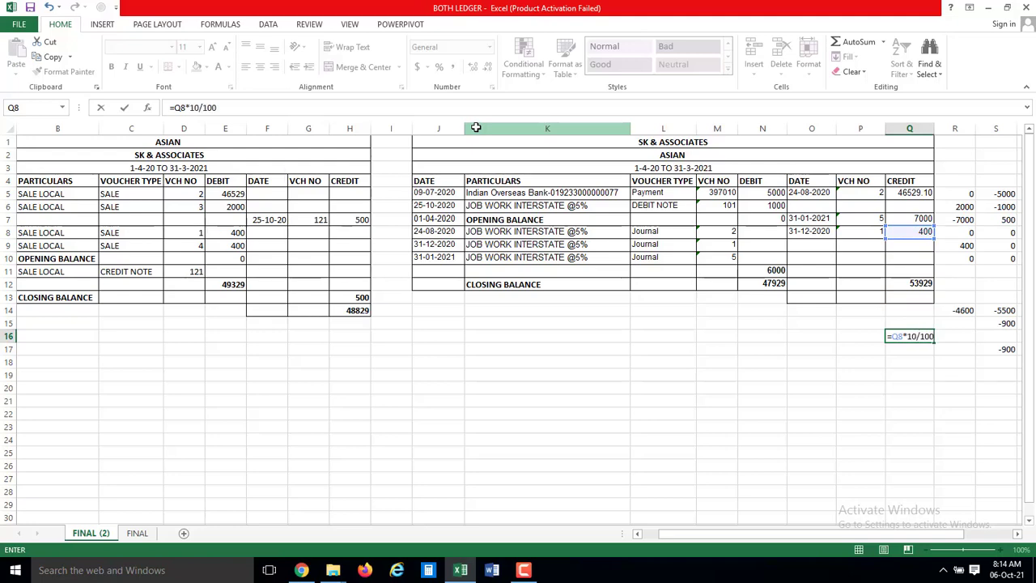
pyautogui.press('Return')
pyautogui.press('Up')
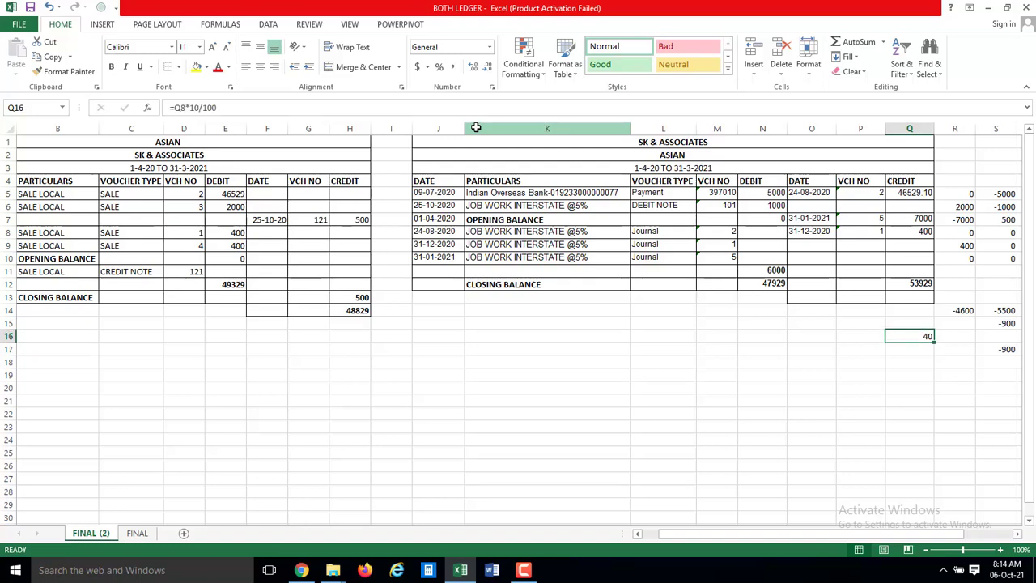
pyautogui.press('Up')
pyautogui.press('Up')
pyautogui.press('Up')
pyautogui.press('Up')
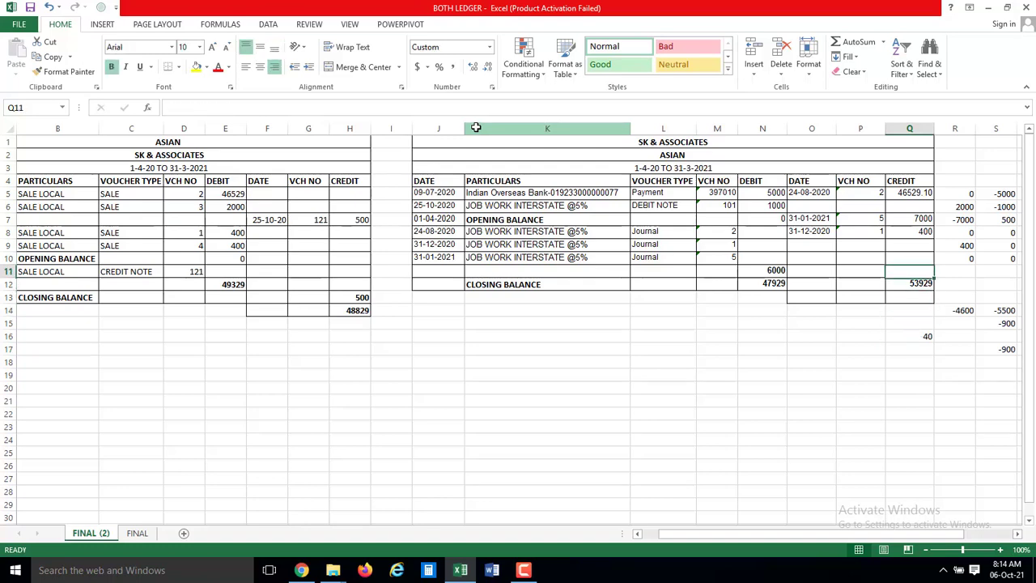
pyautogui.press('Up')
pyautogui.press('Up')
pyautogui.press('Up')
pyautogui.press('Up')
# - Change the Q8 credit to =400-40 so it shows 360
pyautogui.press('F2')
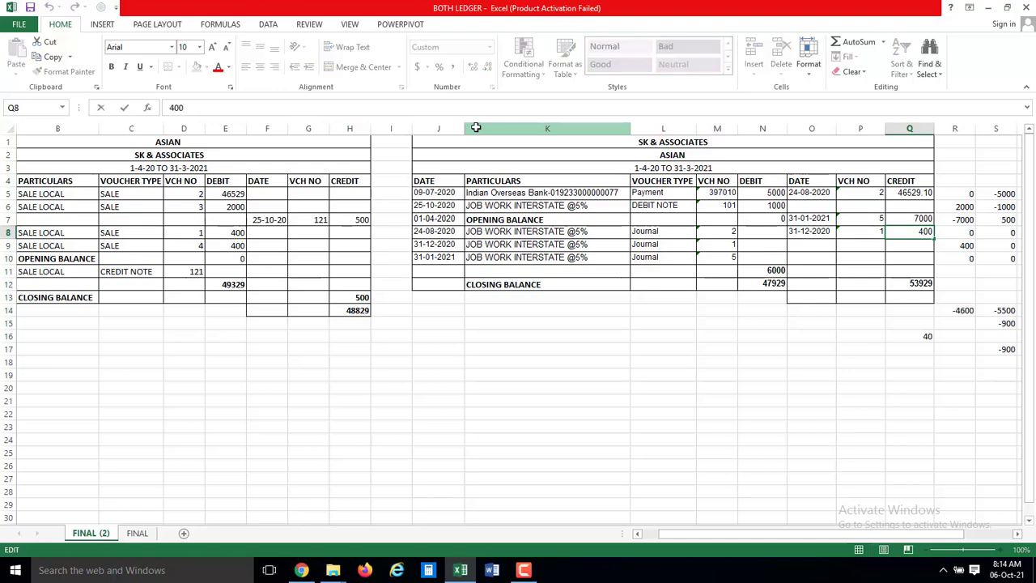
pyautogui.write('=400')
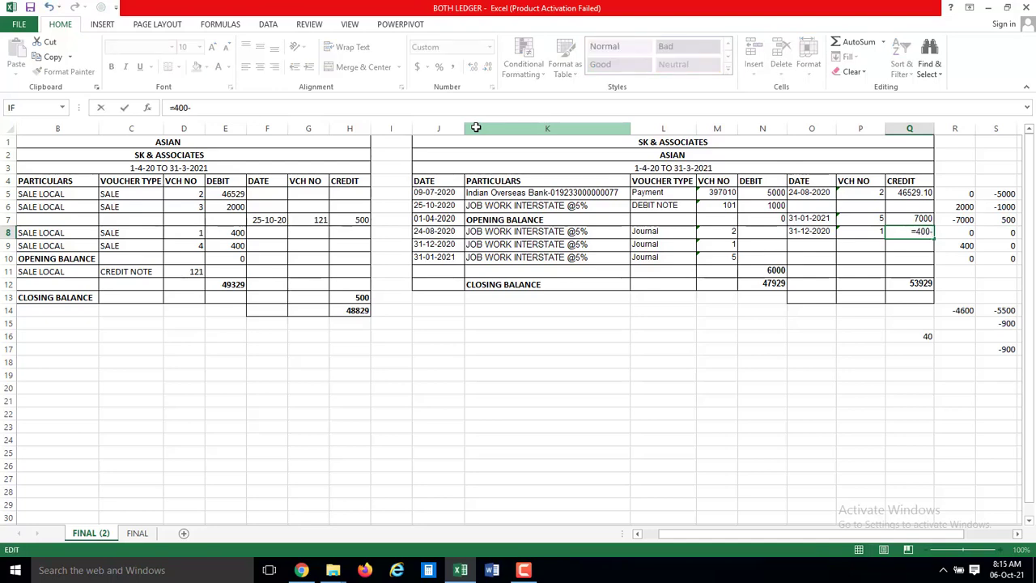
pyautogui.write('-40')
pyautogui.press('Return')
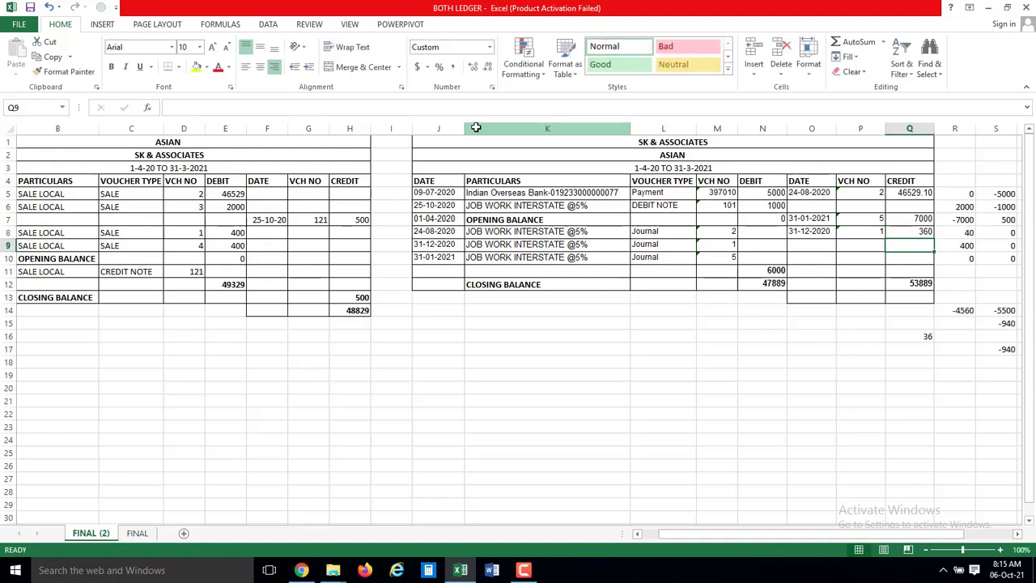
pyautogui.press('Up')
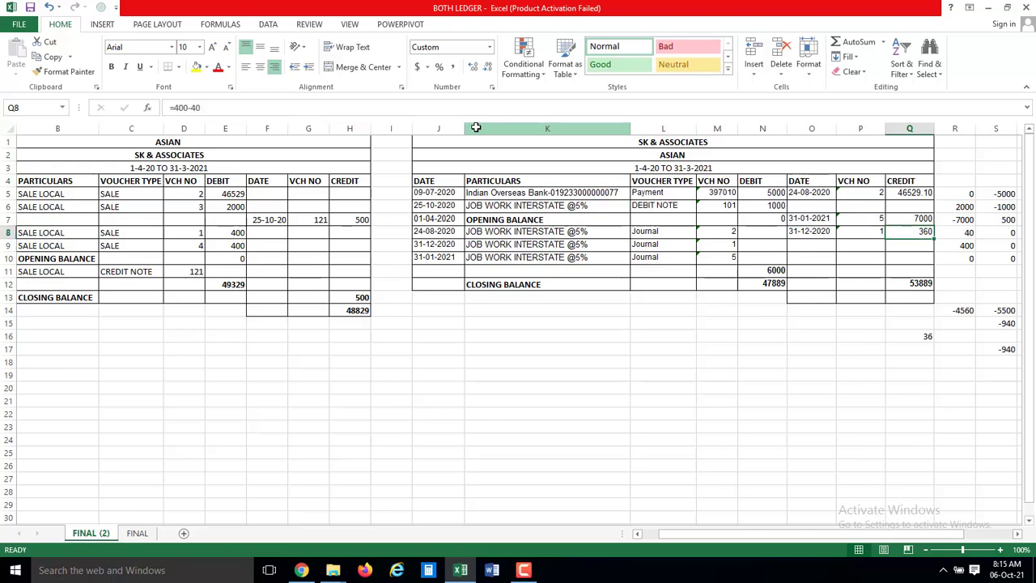
pyautogui.press('Left')
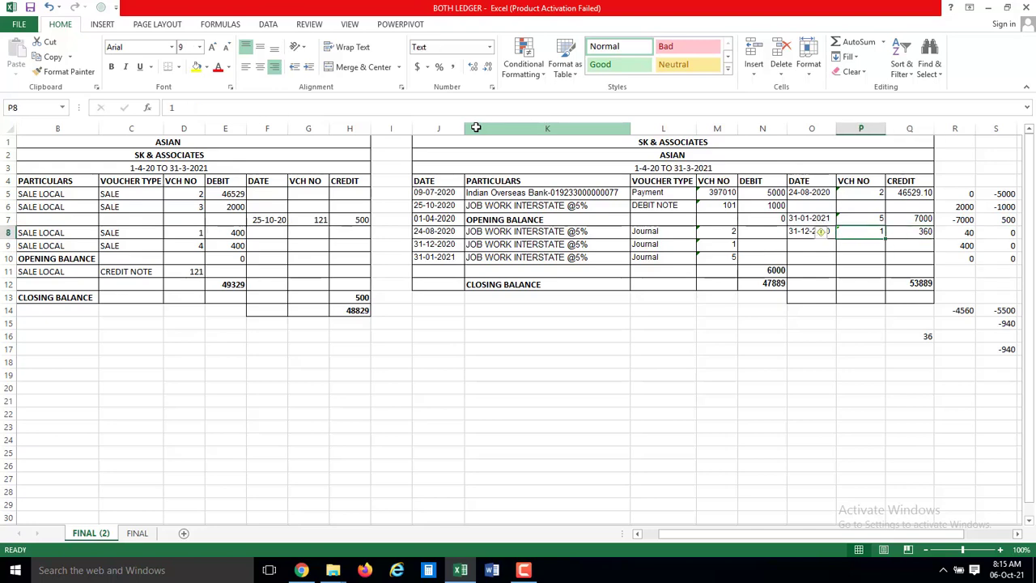
pyautogui.press('Right')
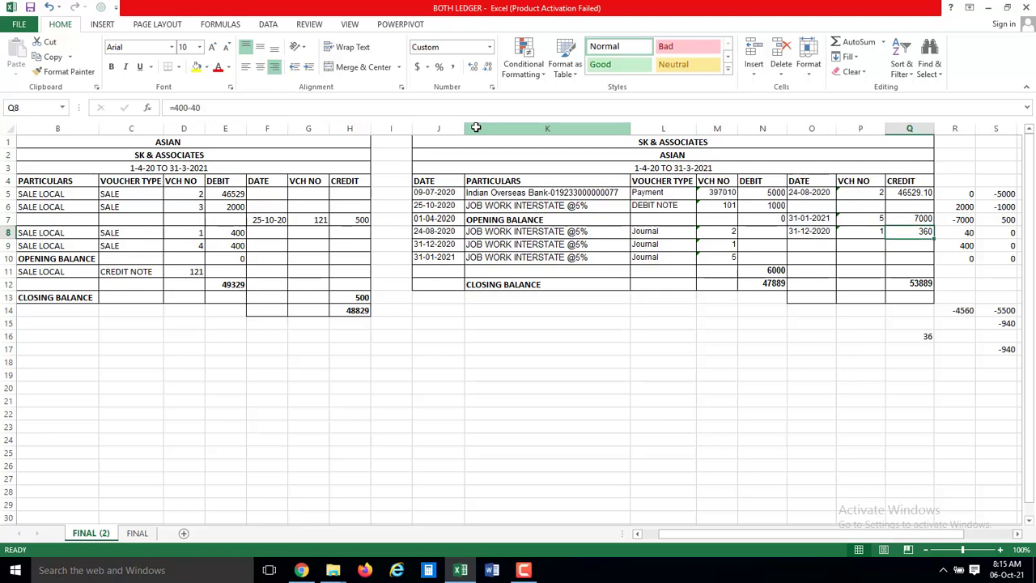
pyautogui.press('Left')
pyautogui.press('Left')
pyautogui.press('Left')
pyautogui.press('Left')
pyautogui.press('Down')
pyautogui.press('Left')
pyautogui.press('Left')
pyautogui.press('Left')
pyautogui.press('Left')
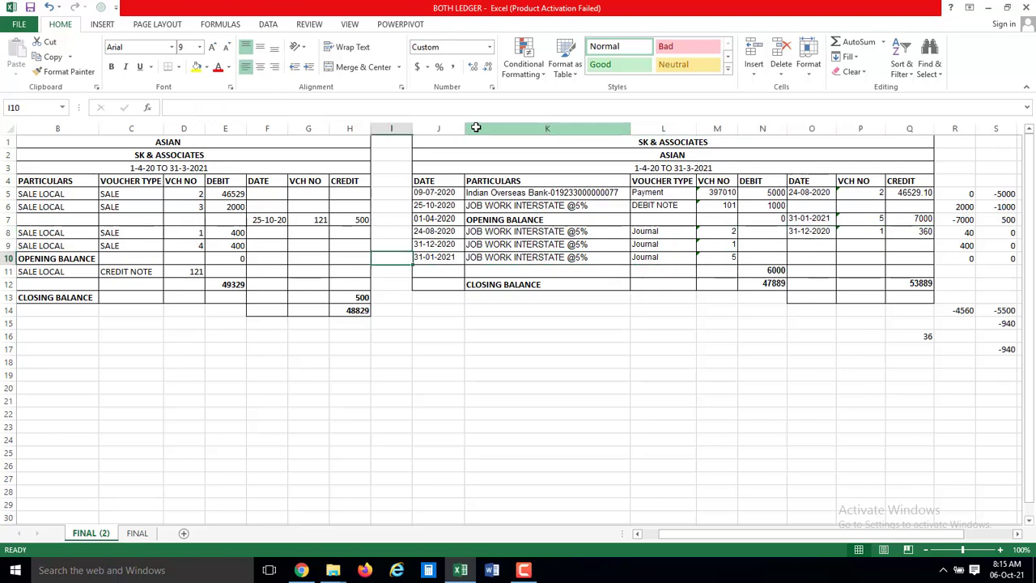
pyautogui.press('Left')
pyautogui.press('Left')
pyautogui.press('Left')
pyautogui.press('Left')
pyautogui.press('Up')
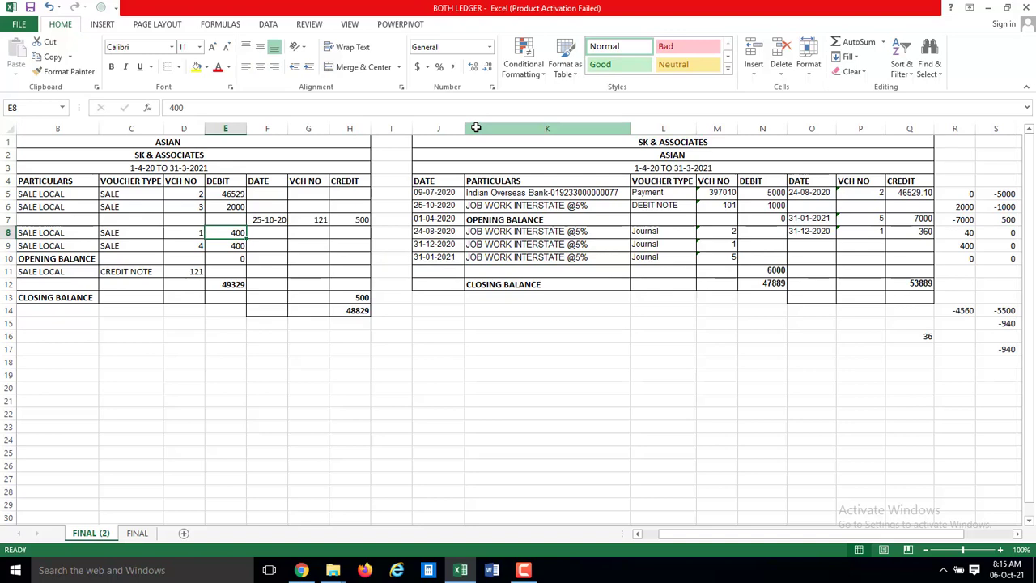
pyautogui.press('Right')
pyautogui.press('Up')
pyautogui.press('Down')
pyautogui.press('Right')
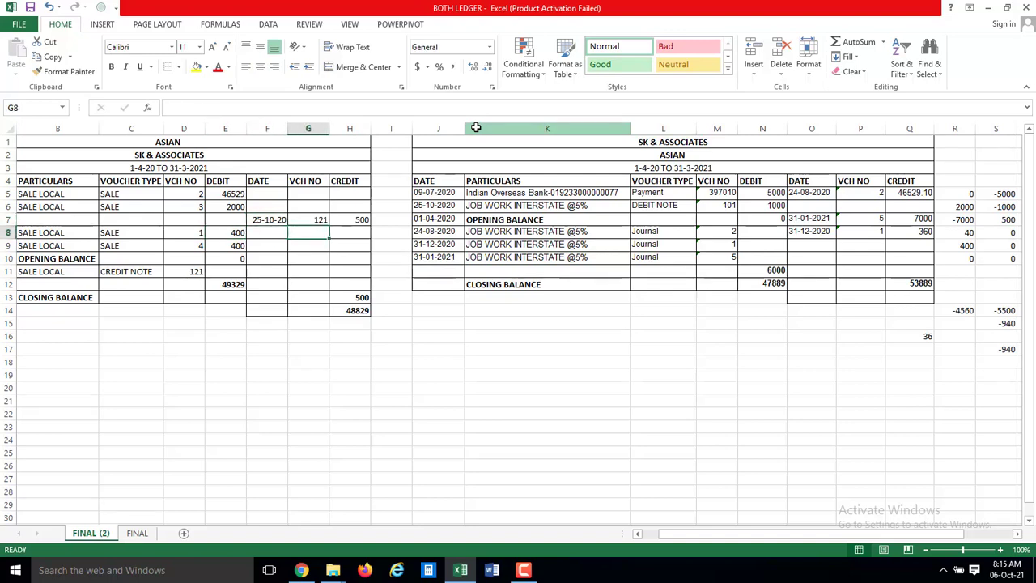
pyautogui.press('Right')
pyautogui.press('Right')
pyautogui.press('Right')
pyautogui.press('Right')
pyautogui.press('Right')
pyautogui.press('Right')
pyautogui.press('Right')
pyautogui.press('Right')
pyautogui.press('Right')
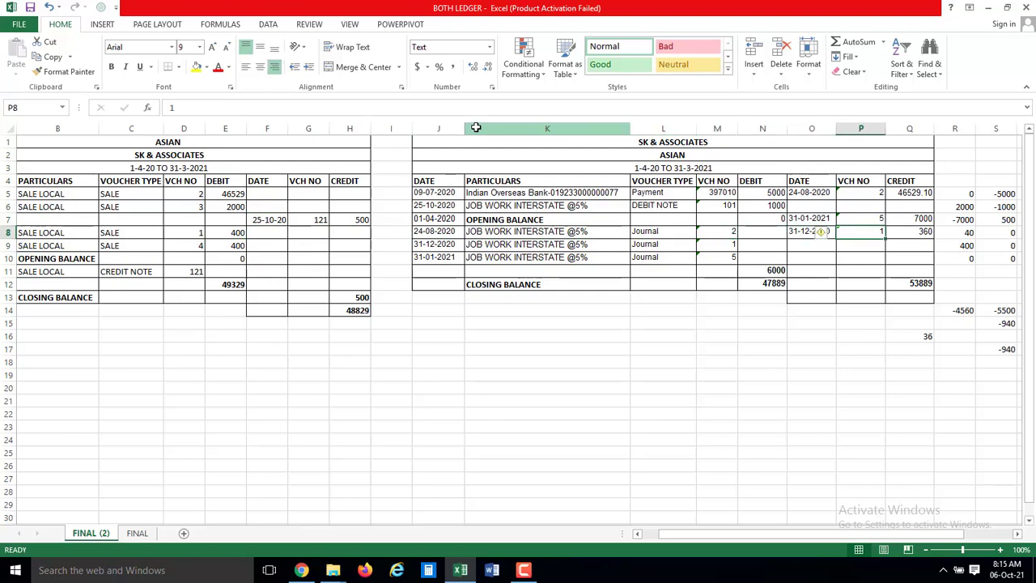
pyautogui.press('Right')
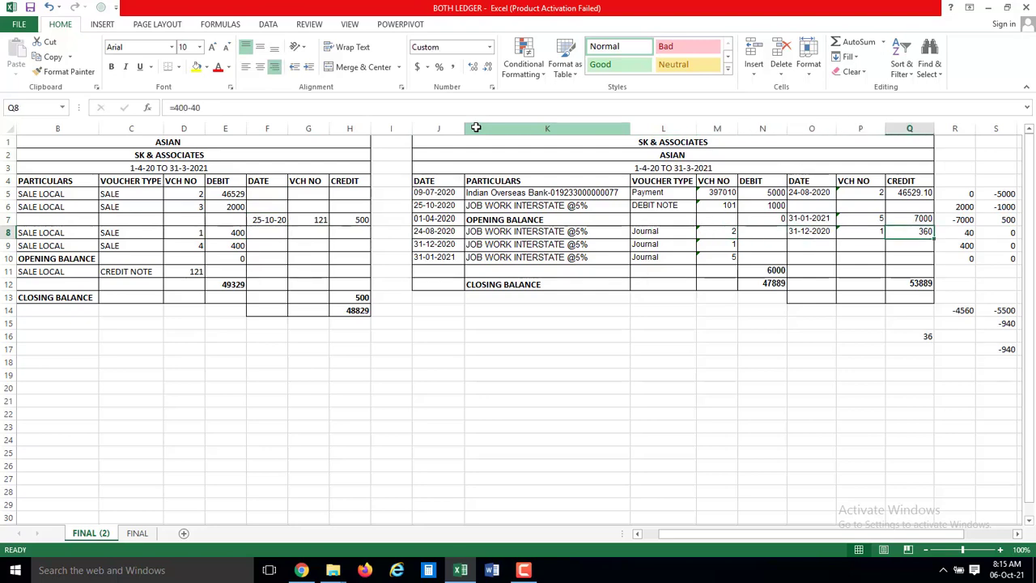
pyautogui.press('Right')
pyautogui.press('Left')
pyautogui.press('Right')
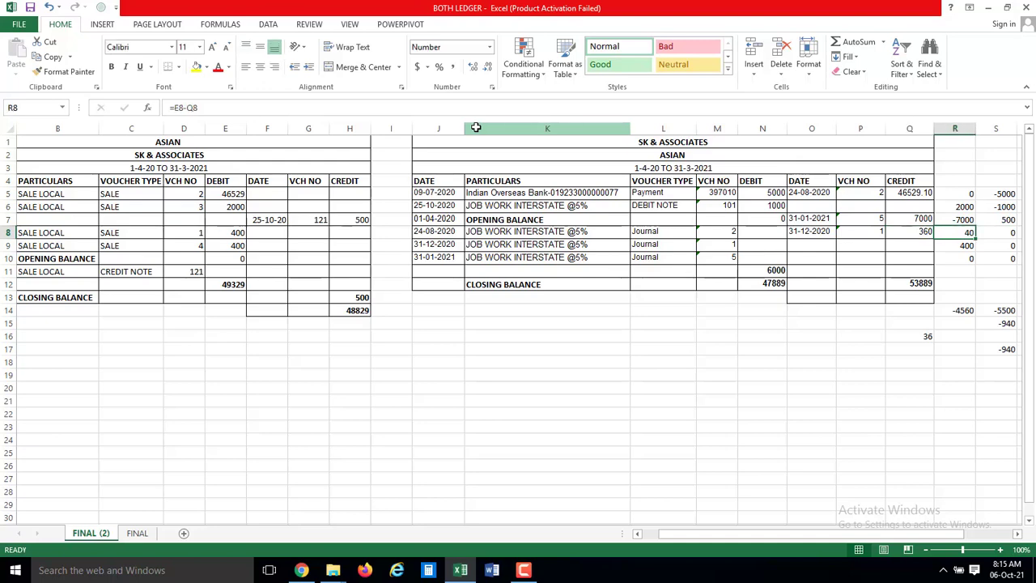
pyautogui.press('Left')
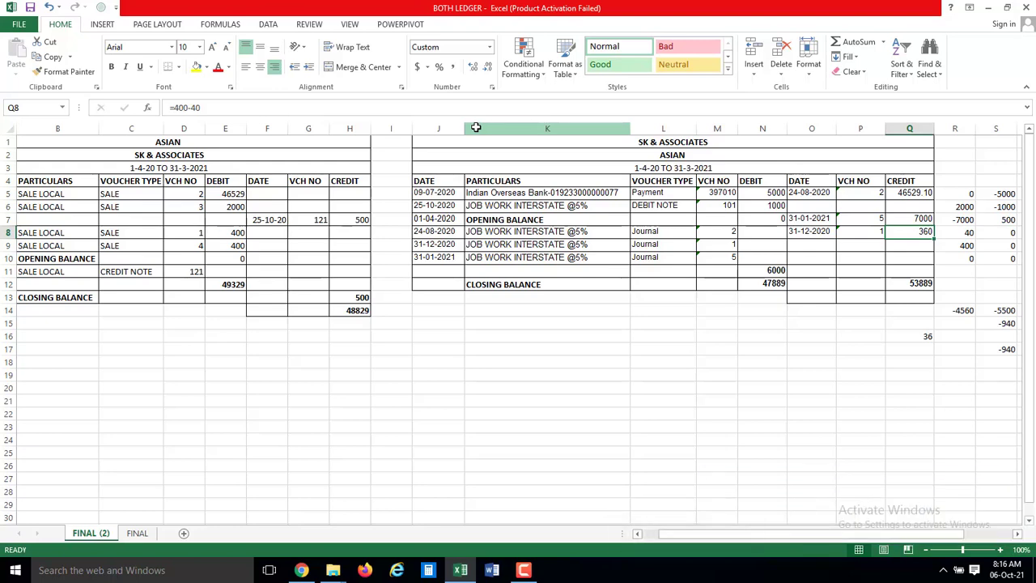
# - Remove the -40 from Q8's formula so the credit is 400 again
pyautogui.press('F2')
pyautogui.press('BackSpace')
pyautogui.press('BackSpace')
pyautogui.press('BackSpace')
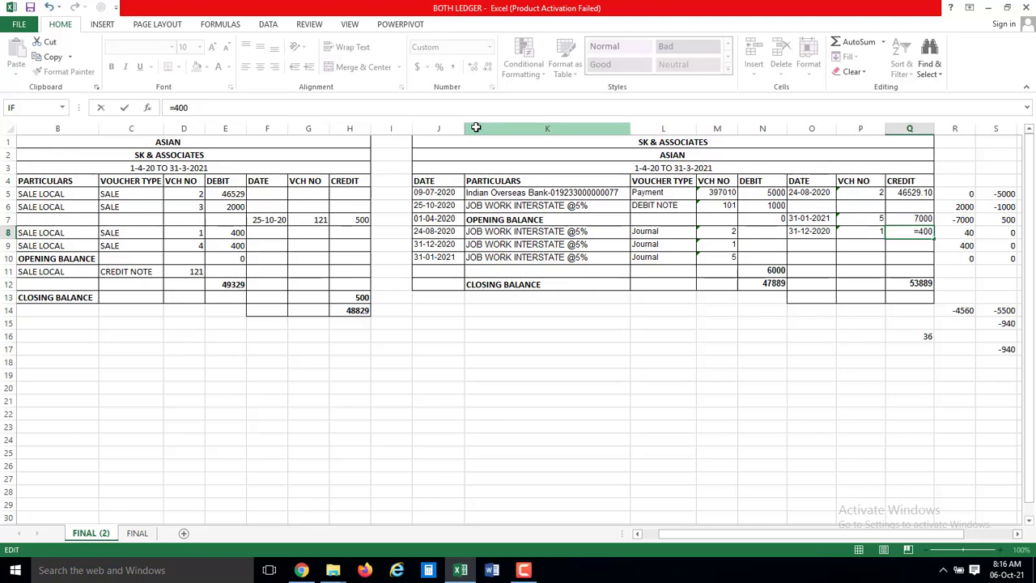
pyautogui.press('Return')
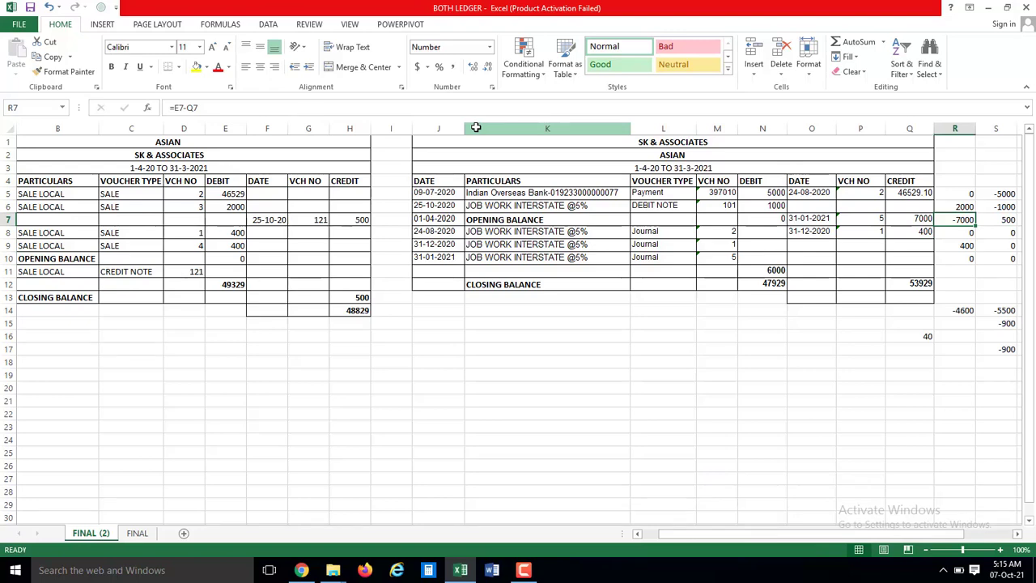
# - Review the difference formulas in R5 to R7, leaving them unchanged
pyautogui.press('Up')
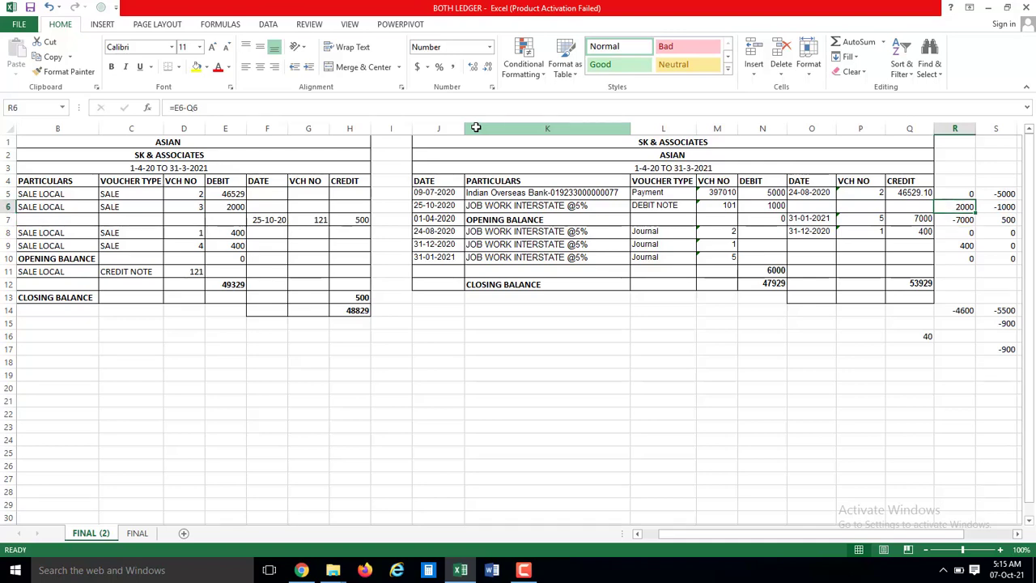
pyautogui.press('Down')
pyautogui.press('Down')
pyautogui.press('Down')
pyautogui.press('Up')
pyautogui.press('Up')
pyautogui.press('Up')
pyautogui.press('Up')
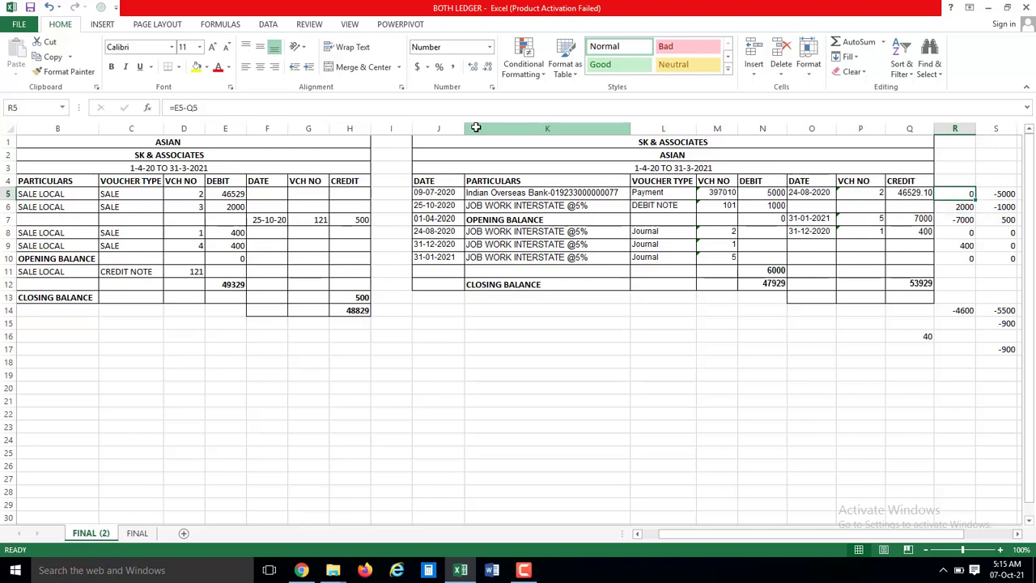
pyautogui.press('Down')
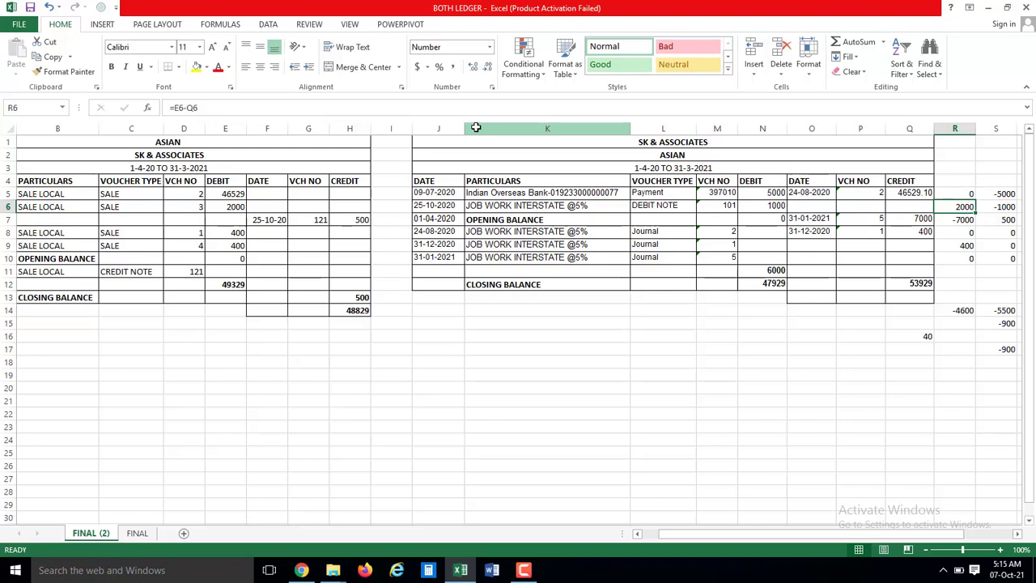
pyautogui.press('F2')
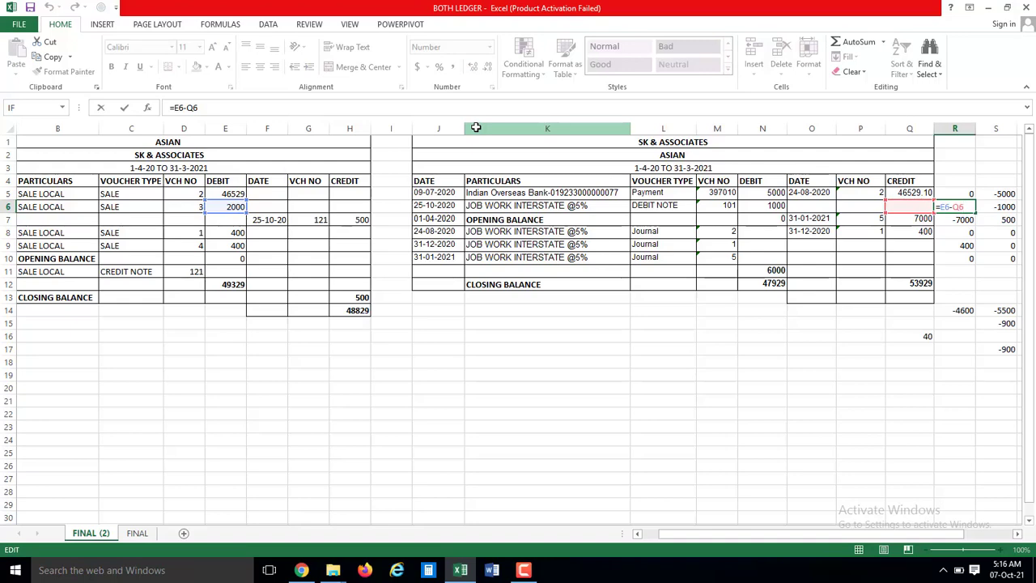
pyautogui.press('Return')
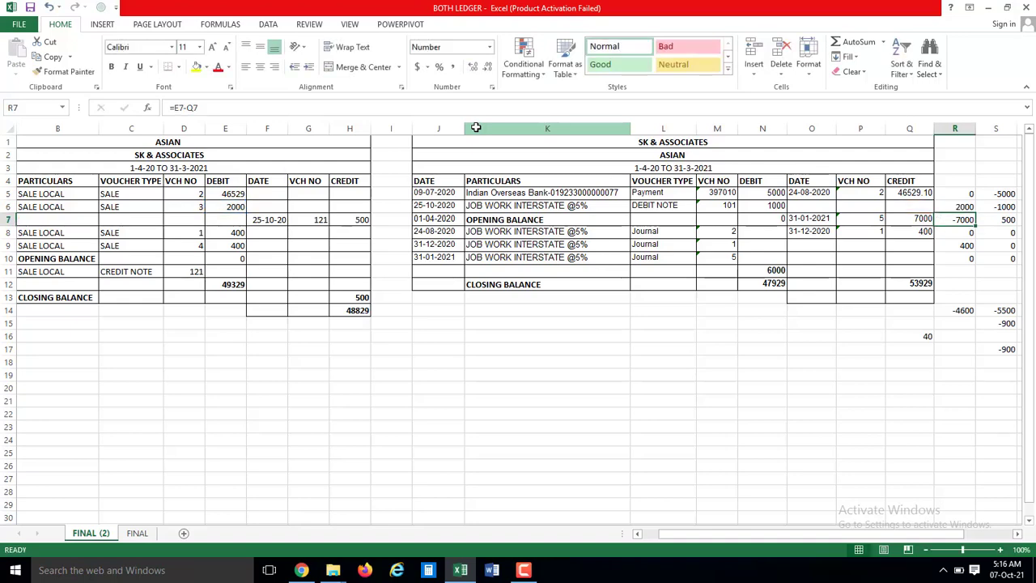
pyautogui.press('F2')
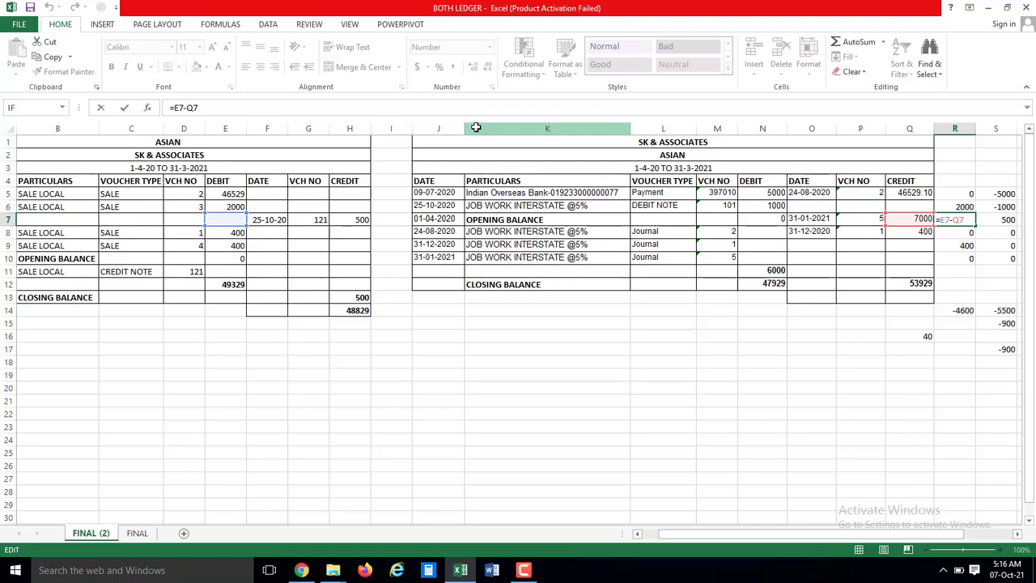
pyautogui.hotkey('ctrl', 'Return')
# - Check the row 7 opening balance, then switch to the FINAL sheet
pyautogui.press('Left')
pyautogui.press('Left')
pyautogui.press('Left')
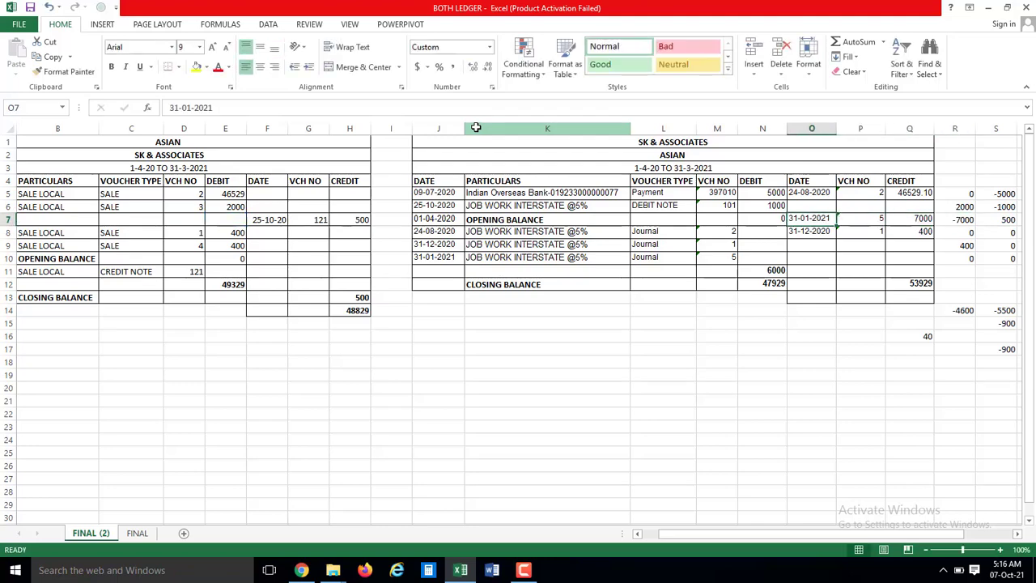
pyautogui.press('Left')
pyautogui.press('Left')
pyautogui.press('Left')
pyautogui.press('Left')
pyautogui.press('Left')
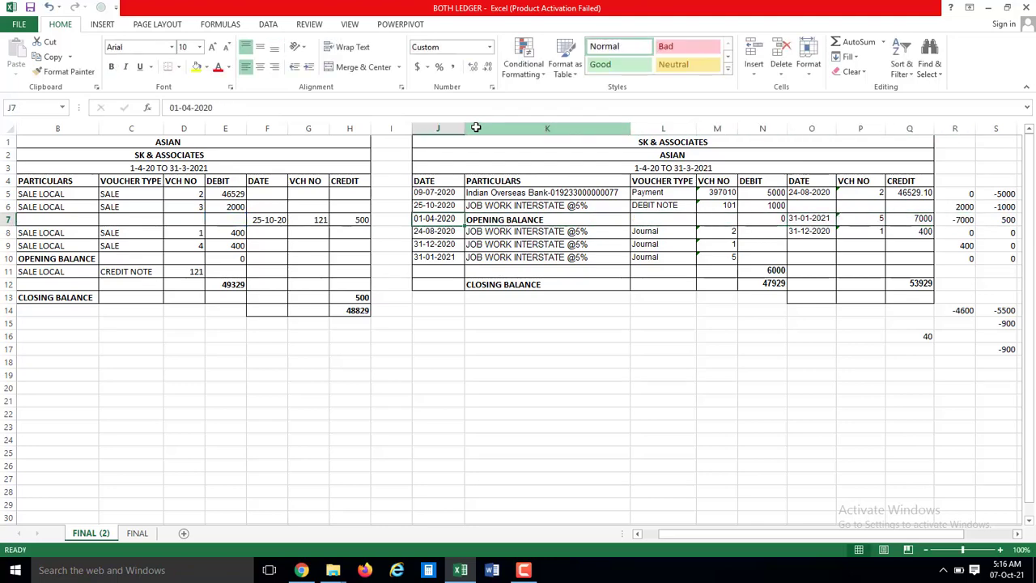
pyautogui.press('Right')
pyautogui.press('Right')
pyautogui.press('Right')
pyautogui.press('Right')
pyautogui.press('Right')
pyautogui.press('Right')
pyautogui.press('Right')
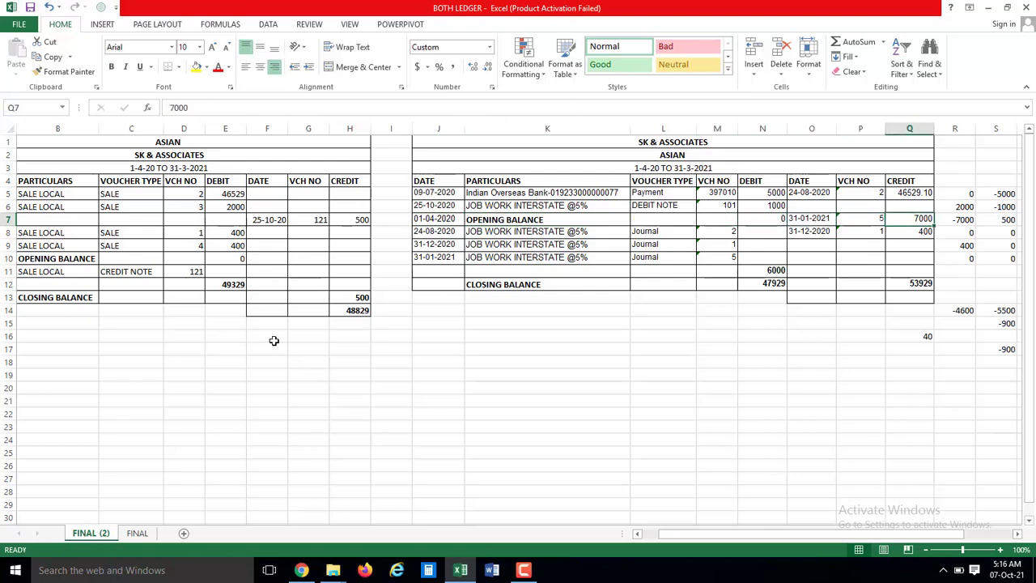
pyautogui.click(136, 537)
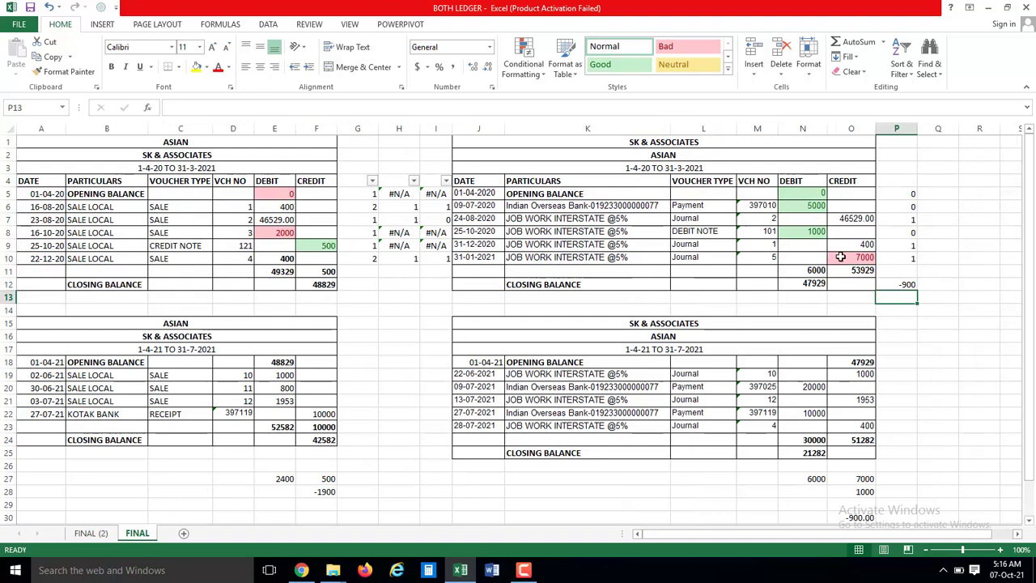
# - Back on FINAL (2), re-commit the R7 (-7000) and R9 (400) difference formulas
pyautogui.click(94, 540)
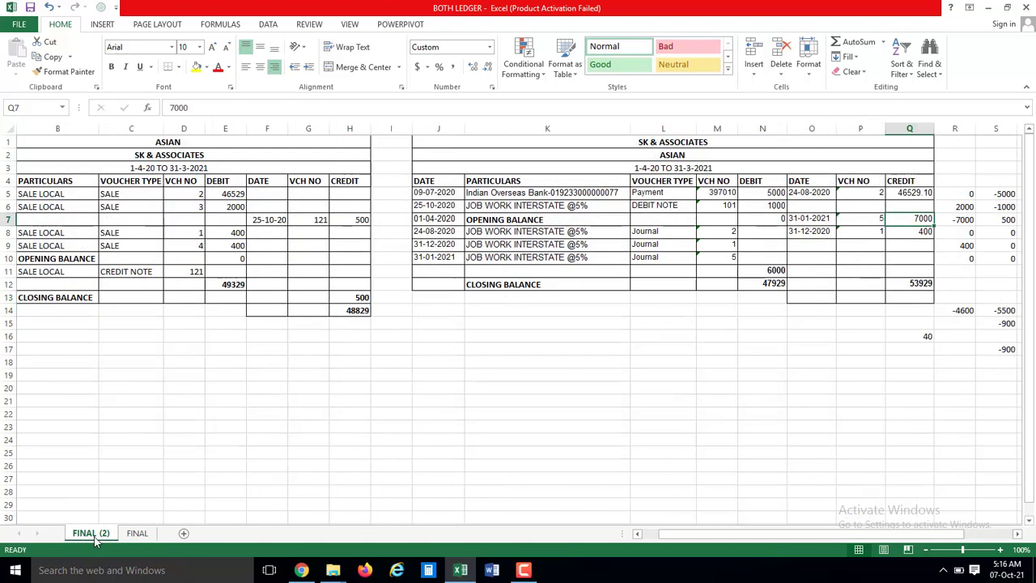
pyautogui.press('Right')
pyautogui.press('F2')
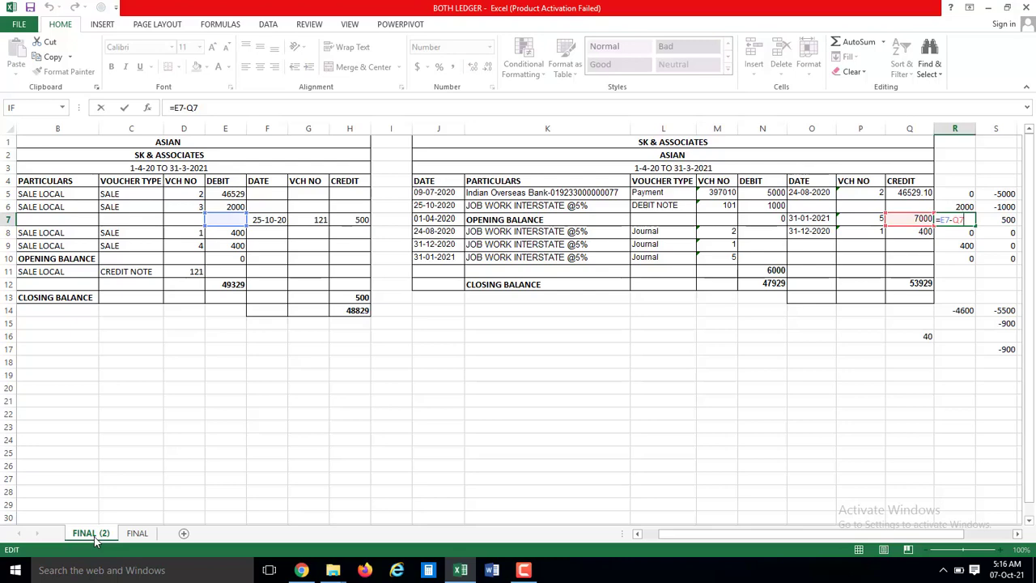
pyautogui.press('Return')
pyautogui.press('Down')
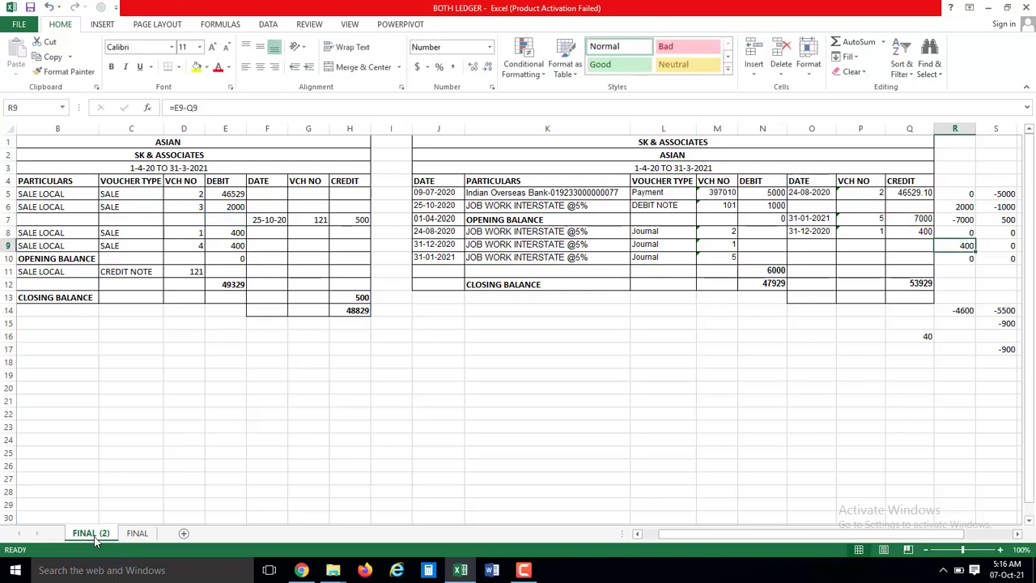
pyautogui.press('F2')
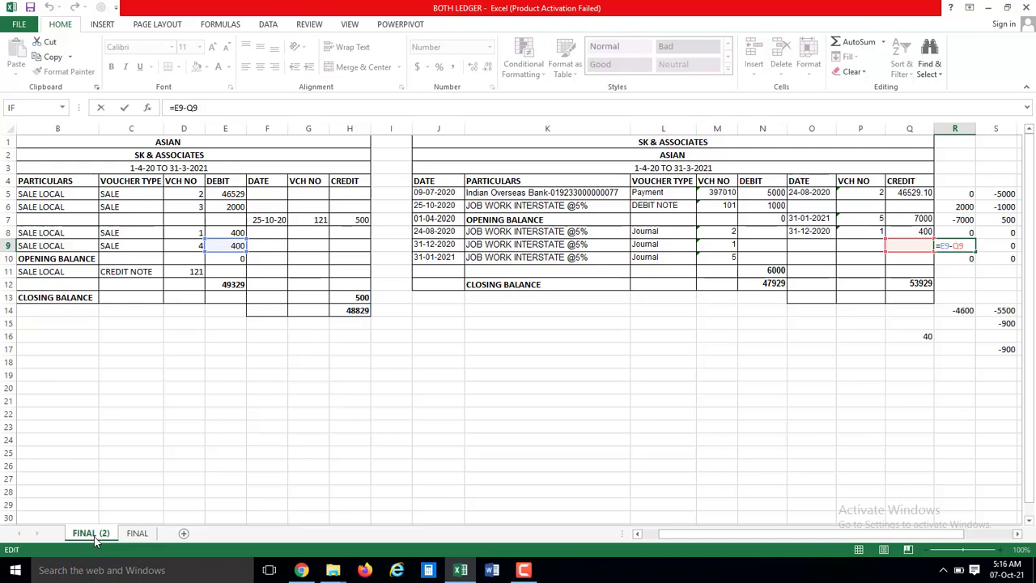
pyautogui.press('Return')
pyautogui.press('Right')
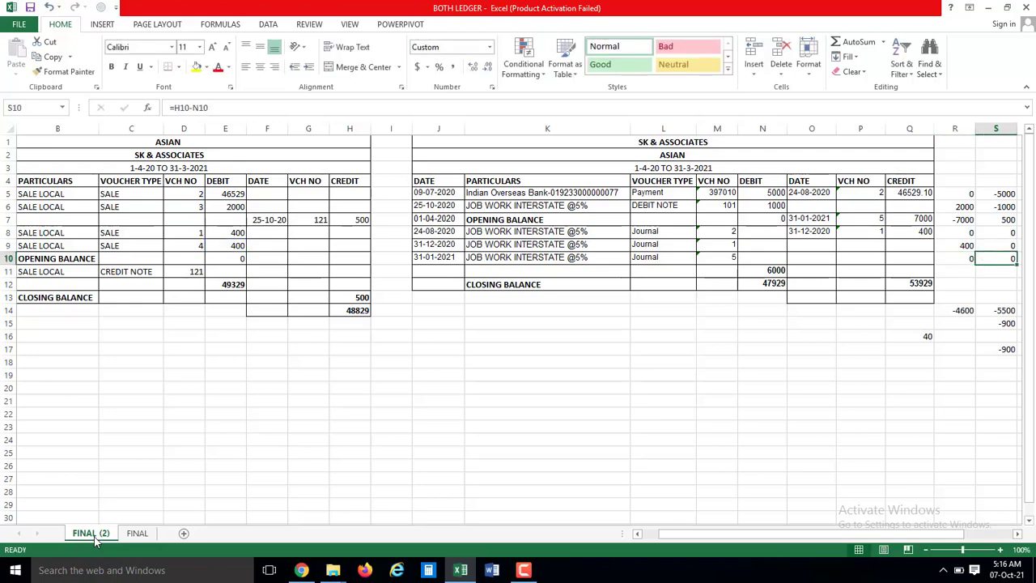
pyautogui.press('Up')
pyautogui.press('Up')
pyautogui.press('Up')
pyautogui.press('Up')
pyautogui.press('Up')
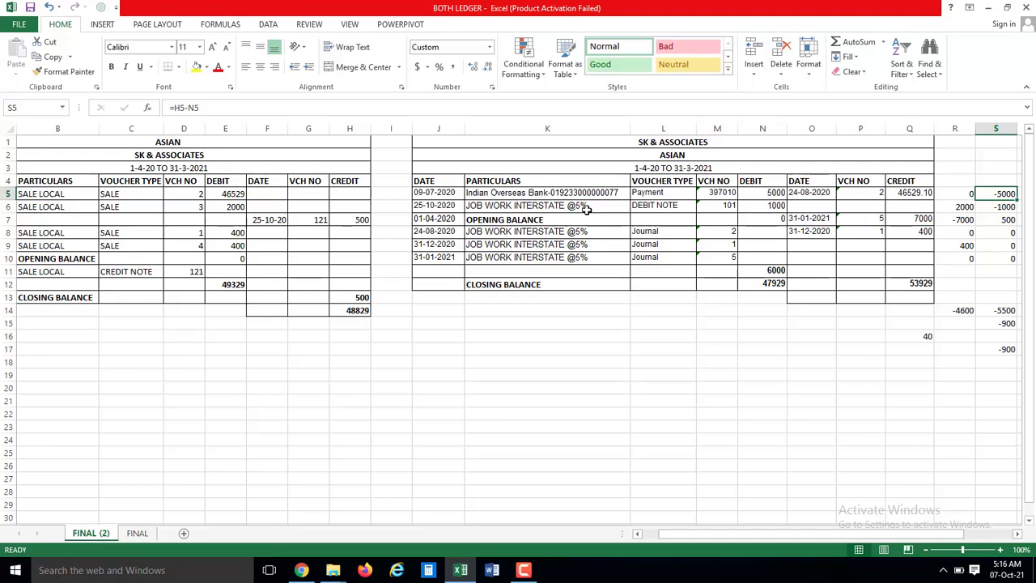
# - Show the FINAL sheet, then bring up the CREDITORS RECO FORMAT (3.10.21) workbook
pyautogui.click(138, 533)
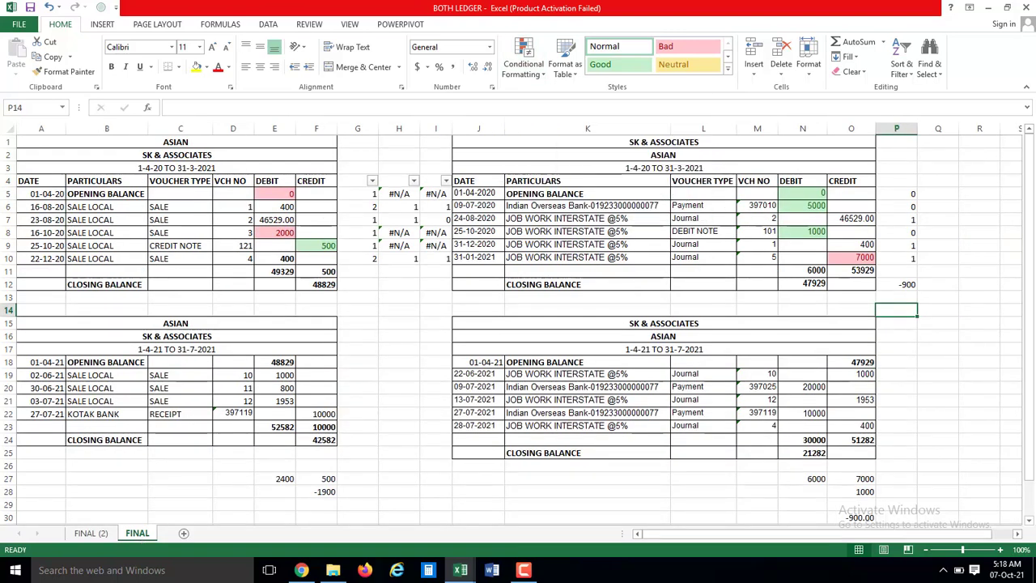
pyautogui.click(524, 570)
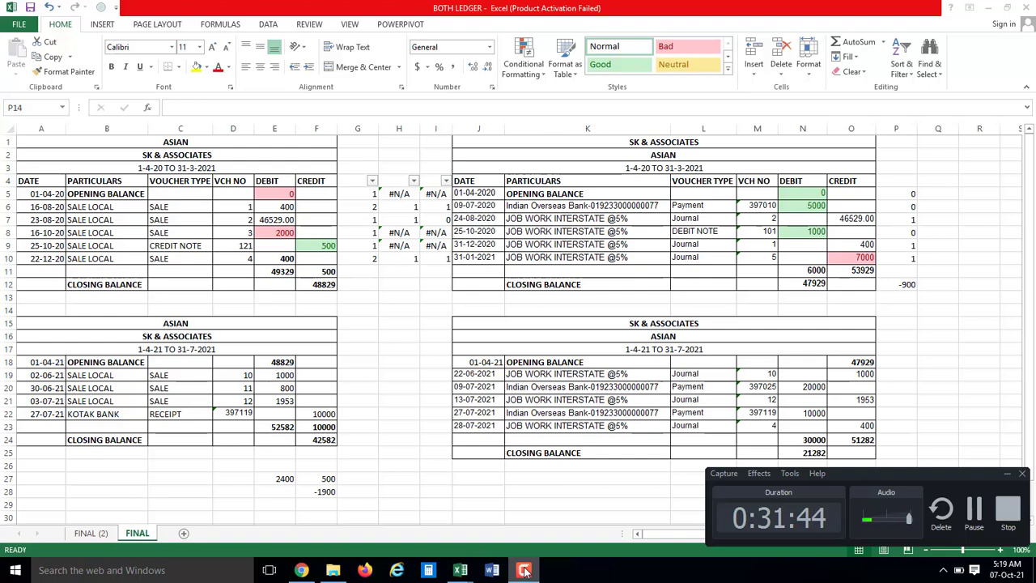
pyautogui.click(524, 572)
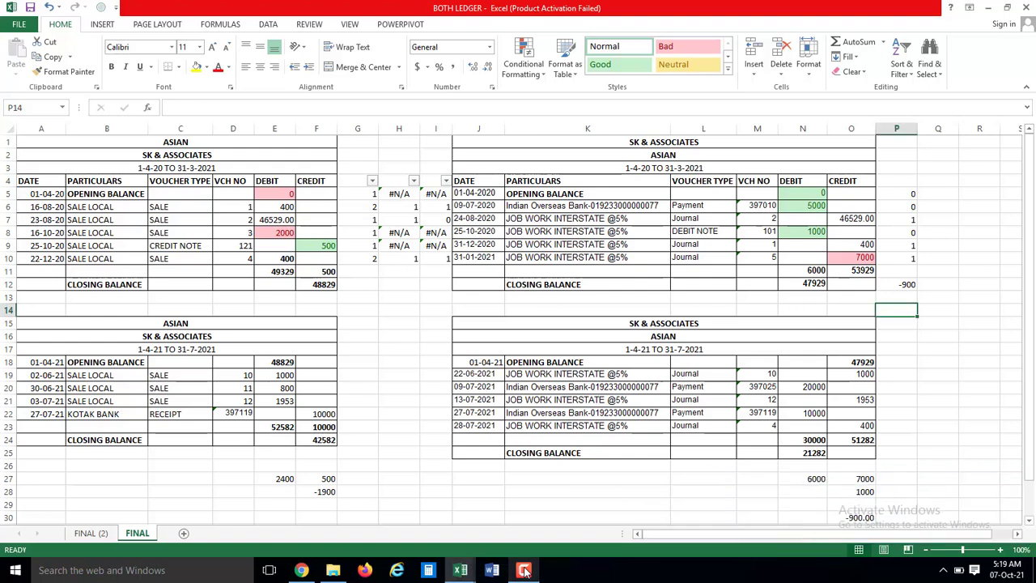
pyautogui.click(525, 571)
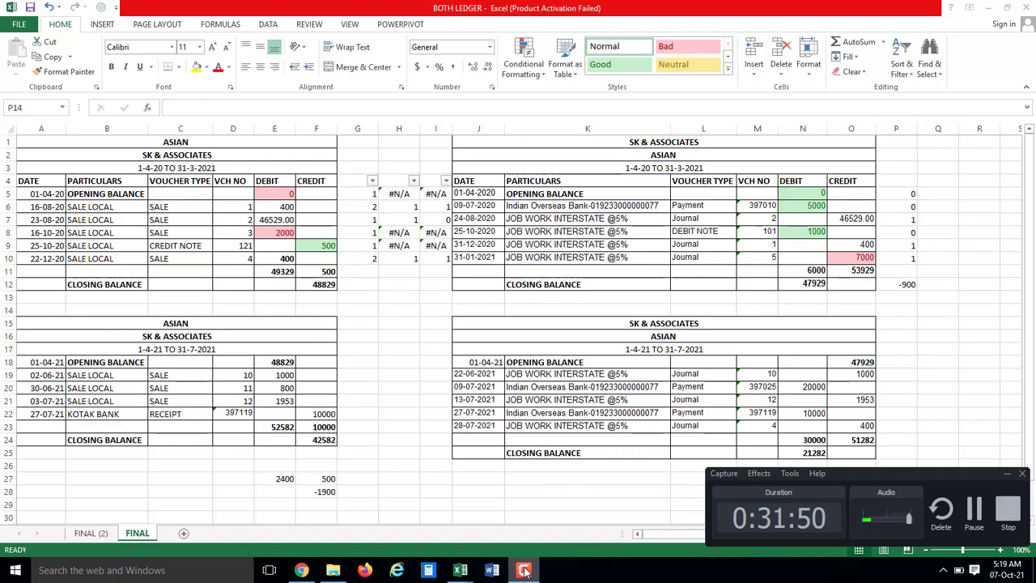
pyautogui.click(525, 572)
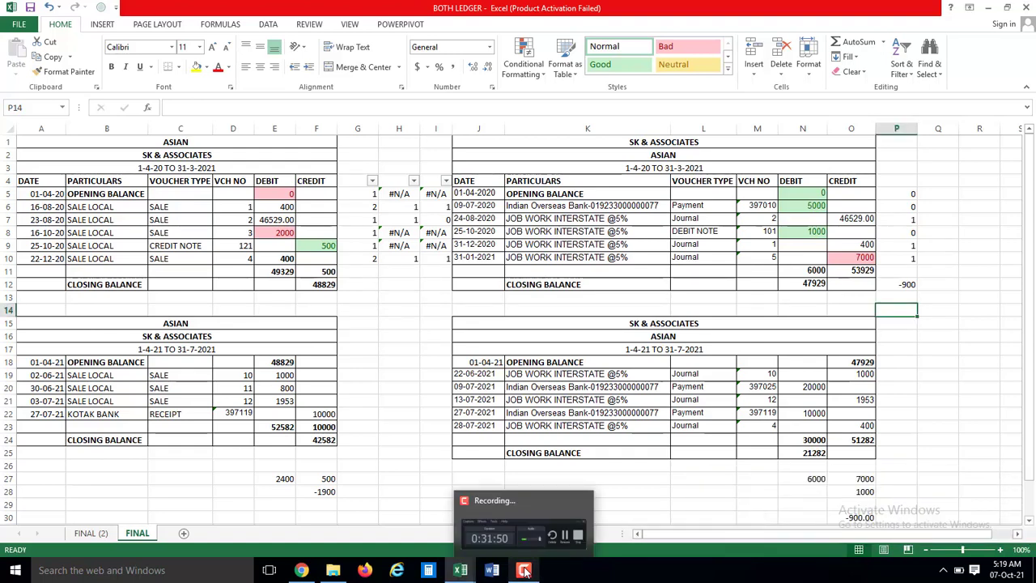
pyautogui.hotkey('ctrl', 'Tab')
# - Review the reconciliation's heading: the date in C4, the statement finish date and the opening balance row
pyautogui.hotkey('ctrl', 'Up')
pyautogui.hotkey('ctrl', 'Up')
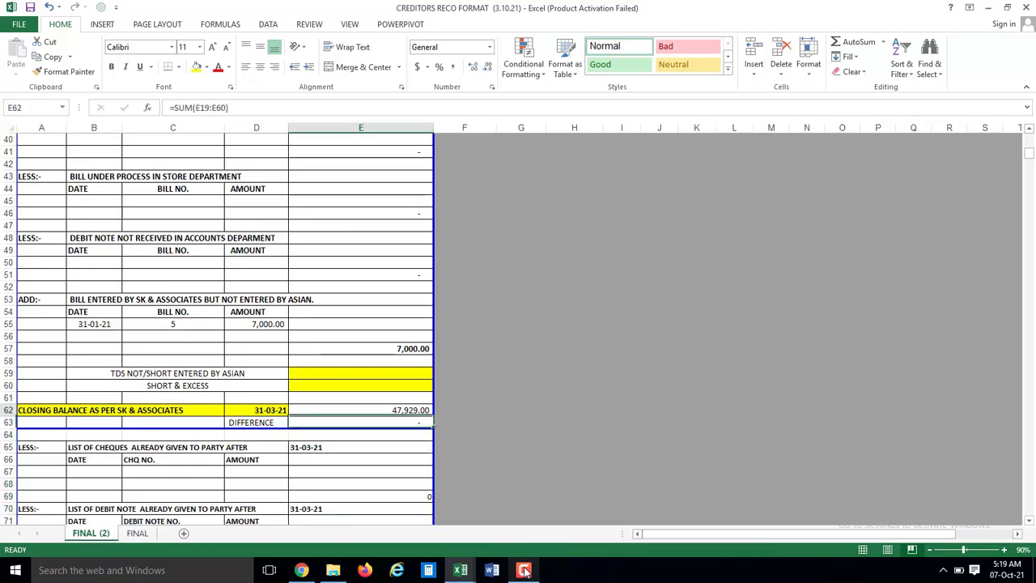
pyautogui.hotkey('ctrl', 'Up')
pyautogui.hotkey('ctrl', 'Up')
pyautogui.hotkey('ctrl', 'Up')
pyautogui.hotkey('ctrl', 'Up')
pyautogui.hotkey('ctrl', 'Up')
pyautogui.hotkey('ctrl', 'Up')
pyautogui.hotkey('ctrl', 'Up')
pyautogui.hotkey('ctrl', 'Up')
pyautogui.hotkey('ctrl', 'Up')
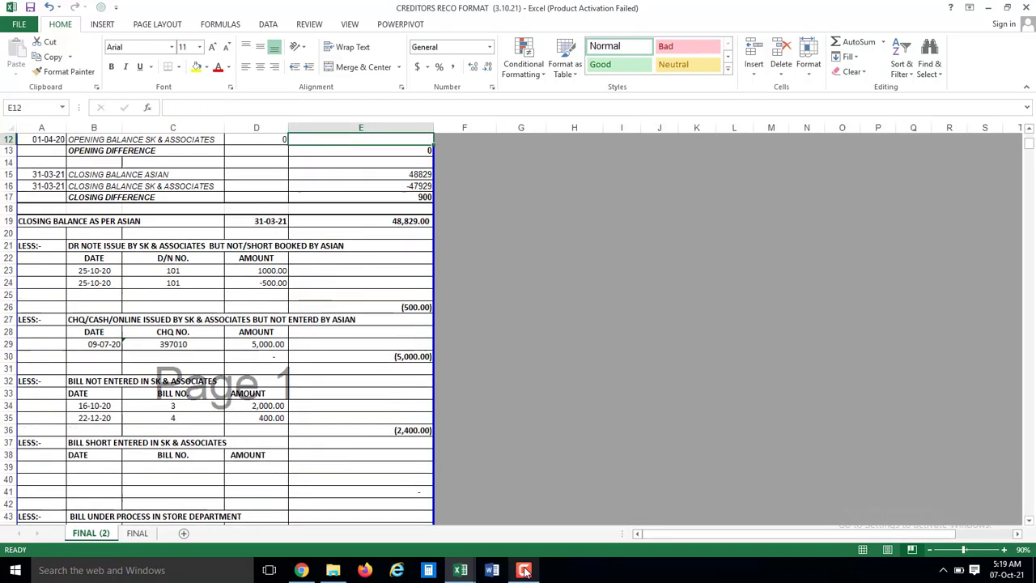
pyautogui.hotkey('ctrl', 'Up')
pyautogui.hotkey('ctrl', 'Up')
pyautogui.hotkey('ctrl', 'Up')
pyautogui.press('Down')
pyautogui.press('Down')
pyautogui.press('Up')
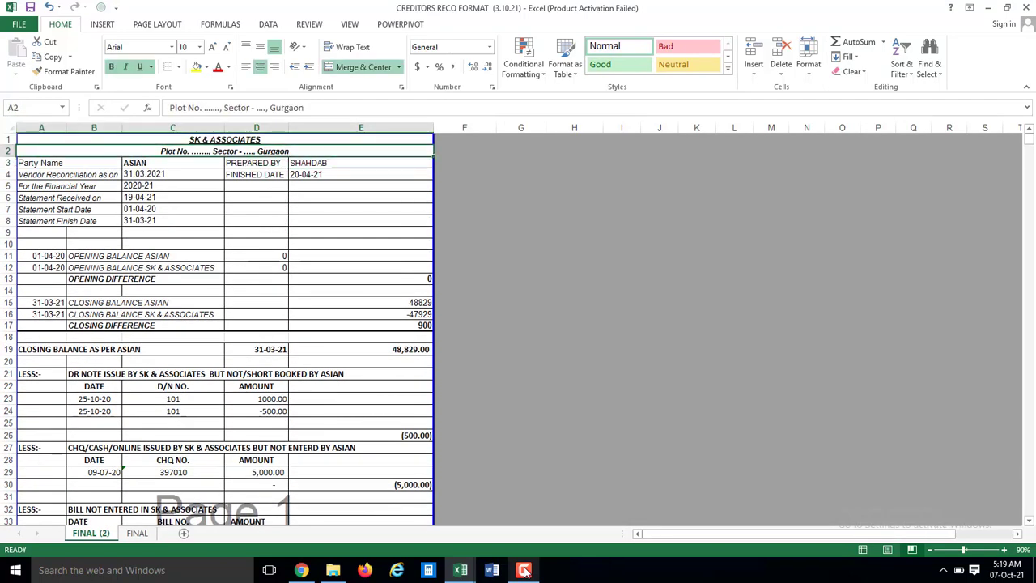
pyautogui.press('Down')
pyautogui.press('Up')
pyautogui.press('Down')
pyautogui.press('Down')
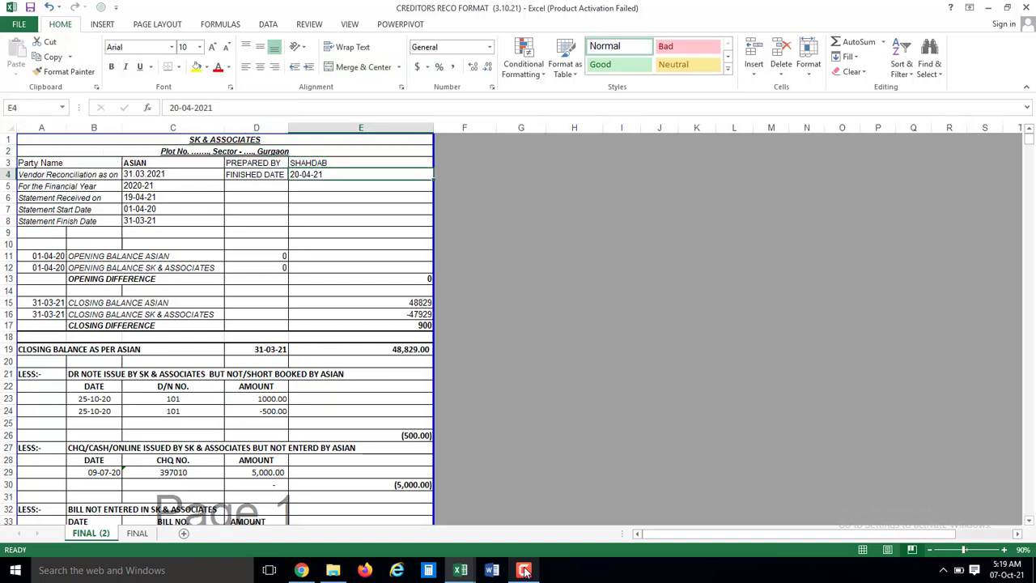
pyautogui.press('Left')
pyautogui.press('Left')
pyautogui.press('Left')
pyautogui.press('Right')
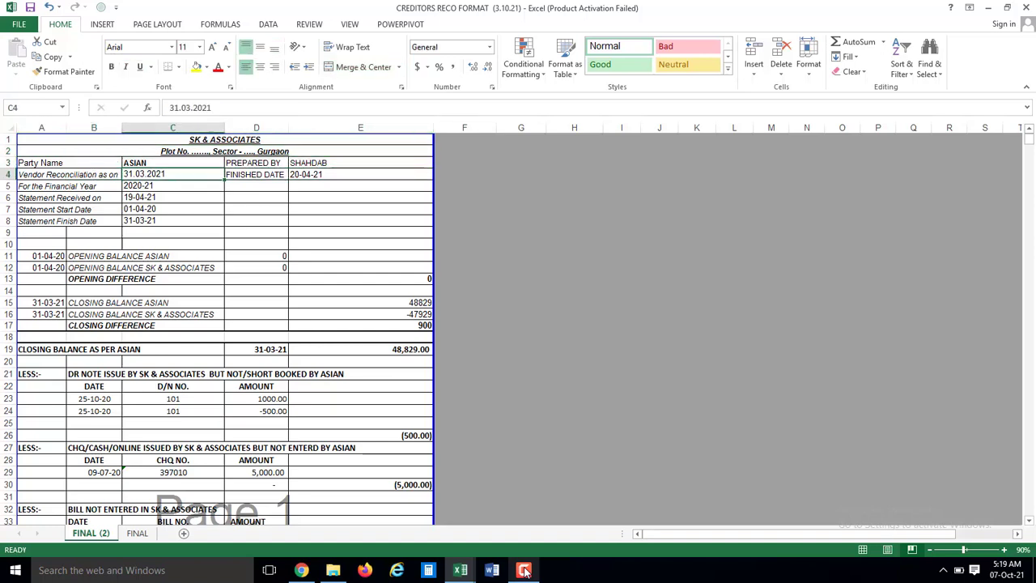
pyautogui.press('Down')
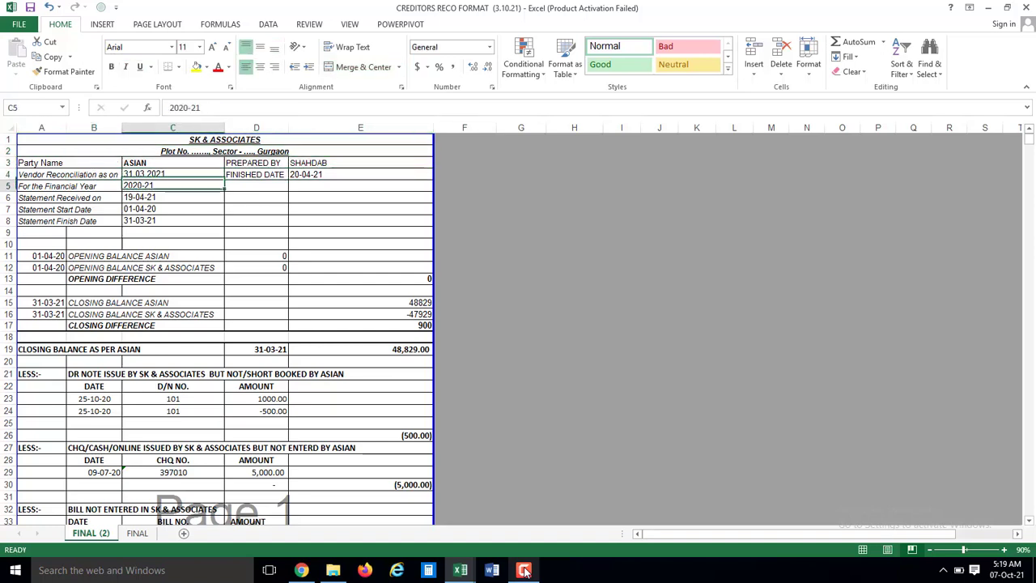
pyautogui.press('Down')
pyautogui.press('Down')
pyautogui.press('Down')
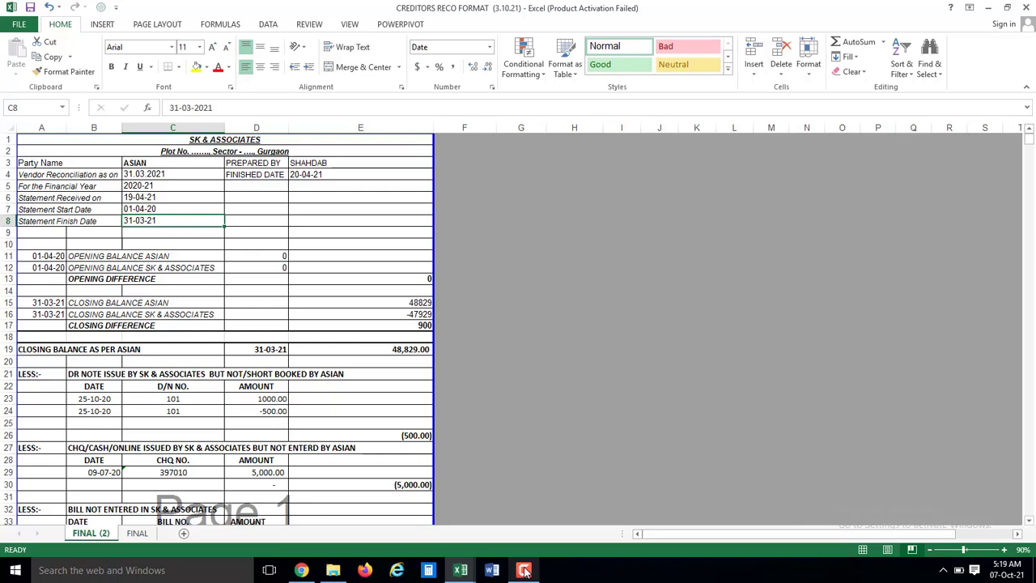
pyautogui.press('Down')
pyautogui.press('Down')
pyautogui.press('Down')
pyautogui.press('Down')
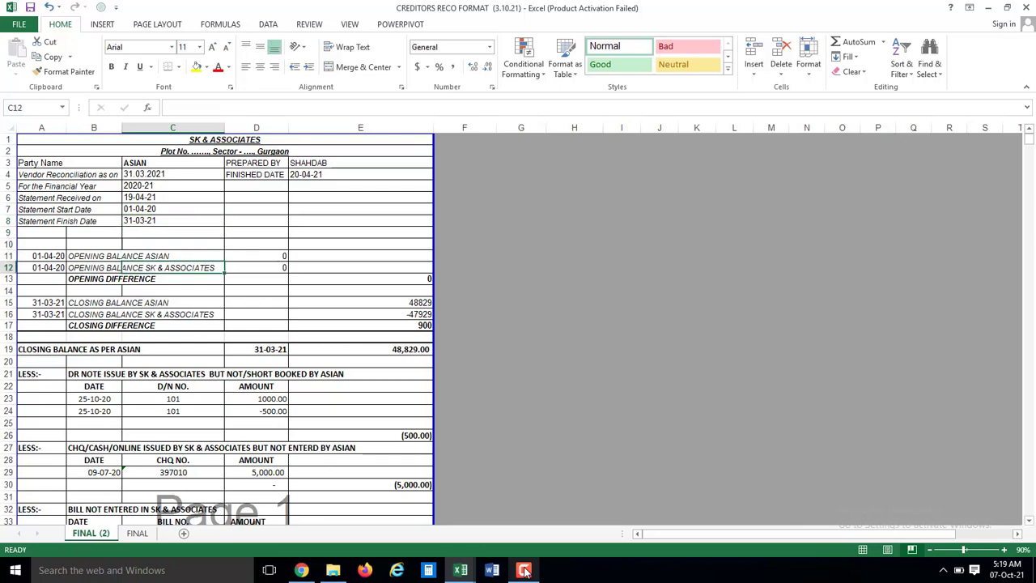
pyautogui.press('Left')
pyautogui.press('Left')
pyautogui.press('Up')
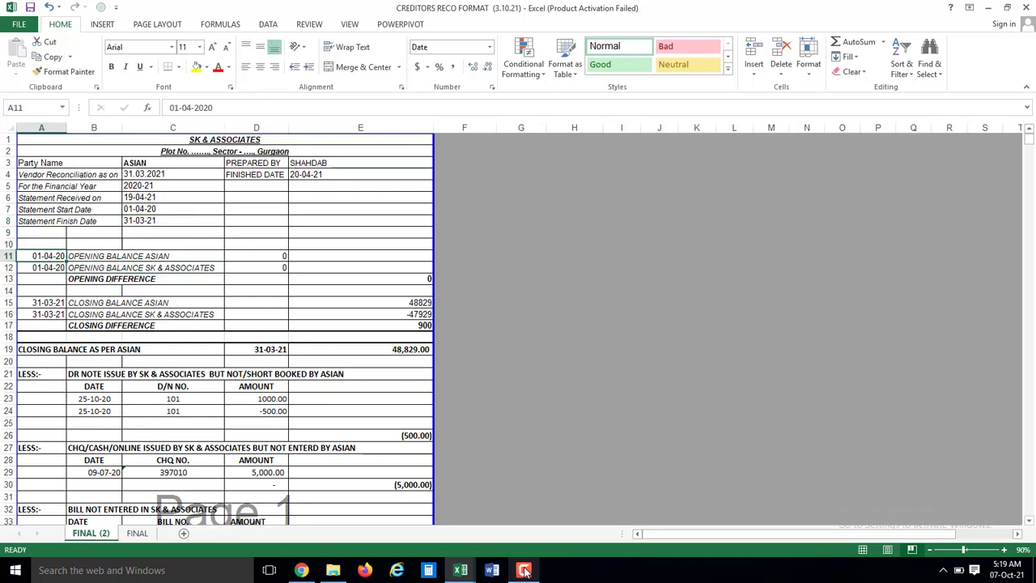
pyautogui.press('Right')
pyautogui.press('Right')
pyautogui.press('Right')
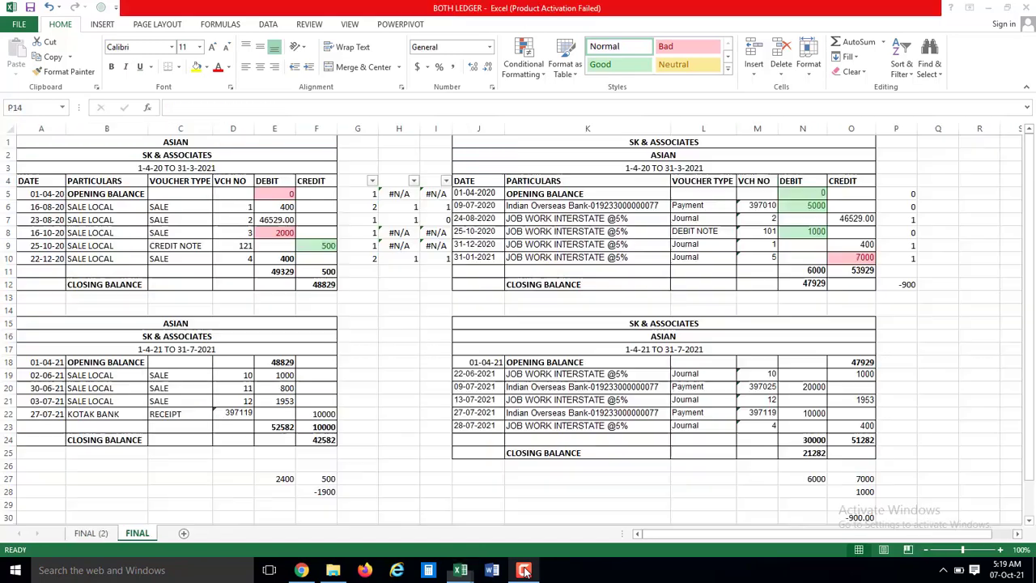
# - In BOTH LEDGER, check the Asian ledger's 500 credit note in F9 and its opening balance in E5
pyautogui.hotkey('ctrl', 'Tab')
pyautogui.press('Left')
pyautogui.press('Left')
pyautogui.press('Left')
pyautogui.press('Left')
pyautogui.press('Left')
pyautogui.press('Left')
pyautogui.press('Left')
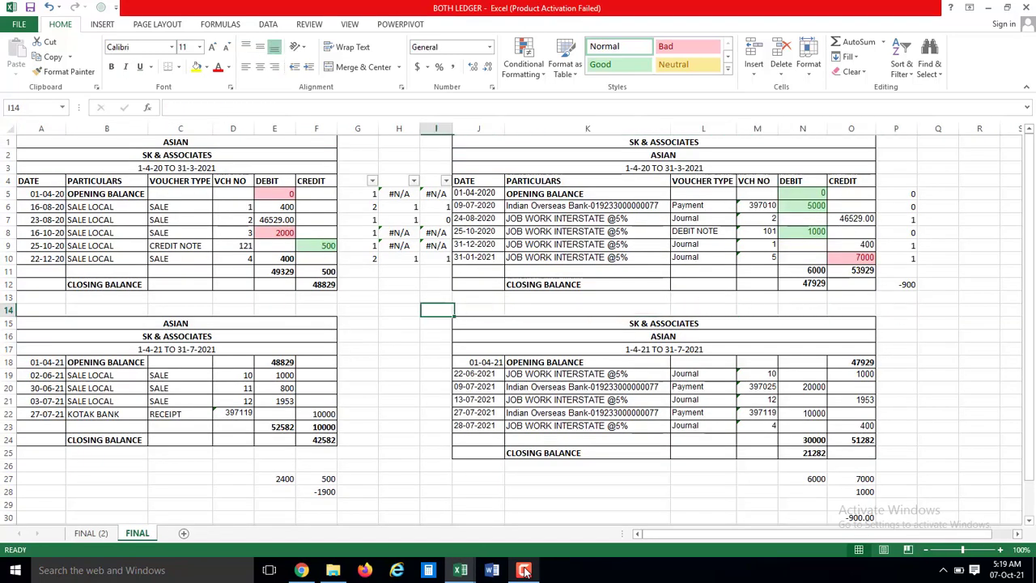
pyautogui.press('Left')
pyautogui.press('Up')
pyautogui.press('Left')
pyautogui.press('Up')
pyautogui.press('Up')
pyautogui.press('Left')
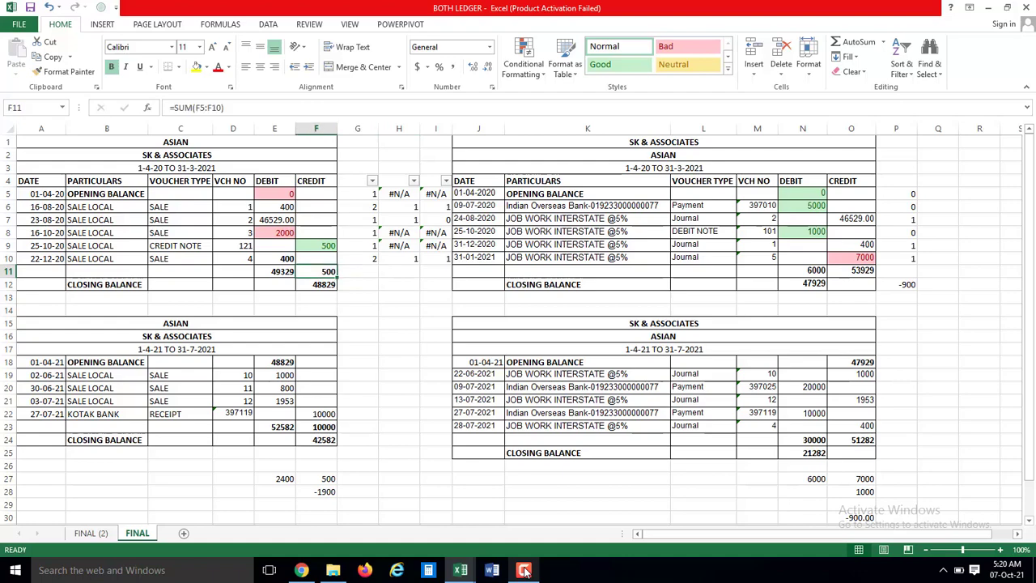
pyautogui.press('Up')
pyautogui.press('Up')
pyautogui.press('Left')
pyautogui.press('Up')
pyautogui.press('Up')
pyautogui.press('Up')
pyautogui.press('Up')
pyautogui.press('Up')
pyautogui.press('Down')
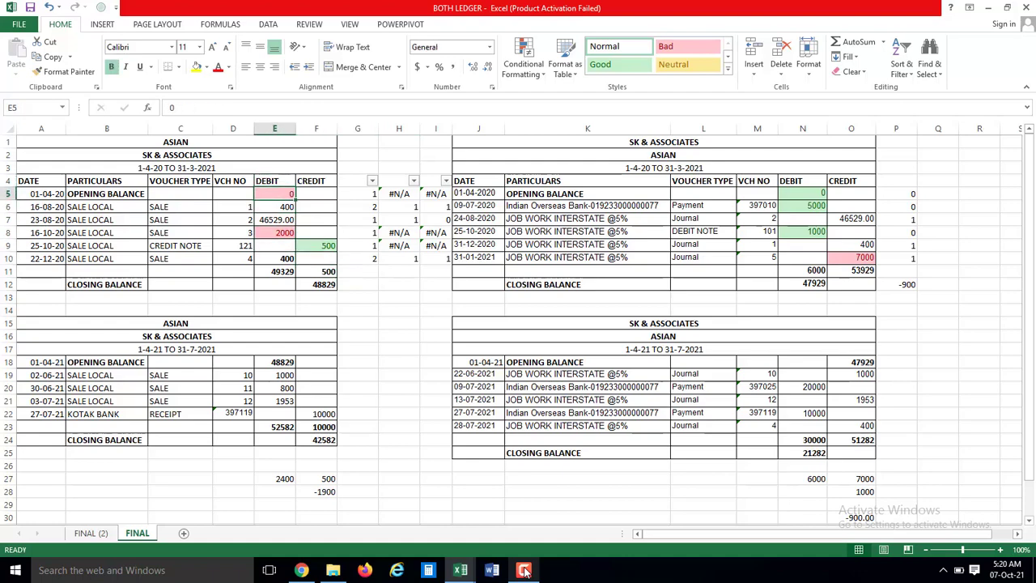
# - Compare the reconciliation's balances with the ledger closing balance of 48829 in F12
pyautogui.hotkey('alt', 'Tab')
pyautogui.press('Down')
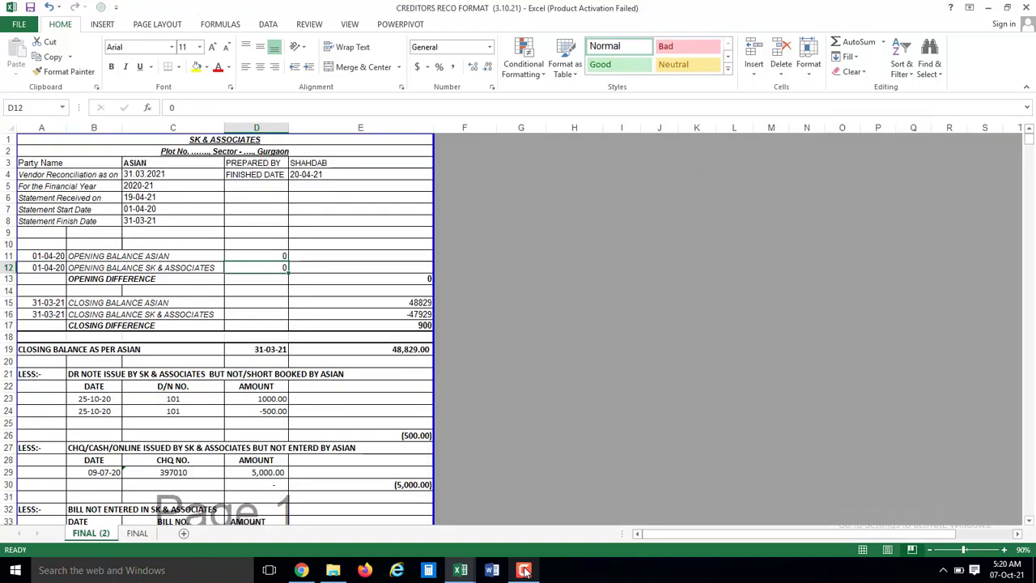
pyautogui.hotkey('alt', 'Tab')
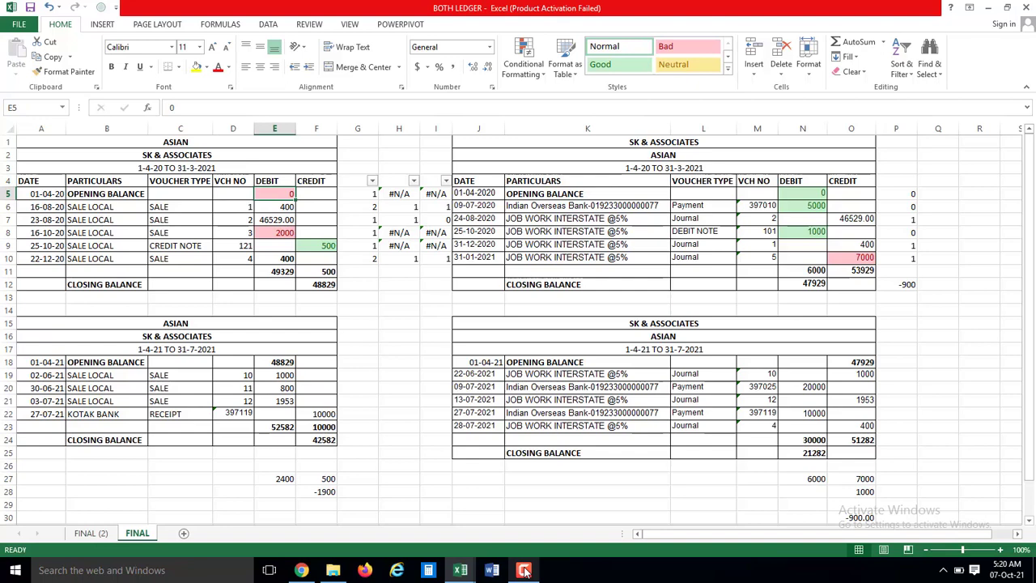
pyautogui.hotkey('alt', 'Tab')
pyautogui.press('Down')
pyautogui.press('Down')
pyautogui.press('Down')
pyautogui.press('Down')
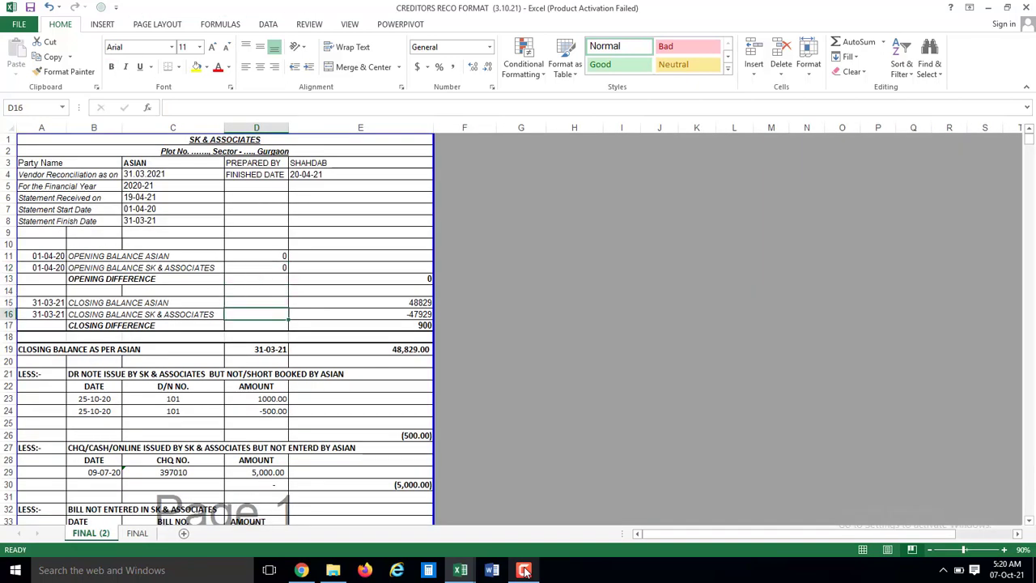
pyautogui.hotkey('alt', 'Tab')
pyautogui.press('Down')
pyautogui.press('Down')
pyautogui.press('Down')
pyautogui.press('Down')
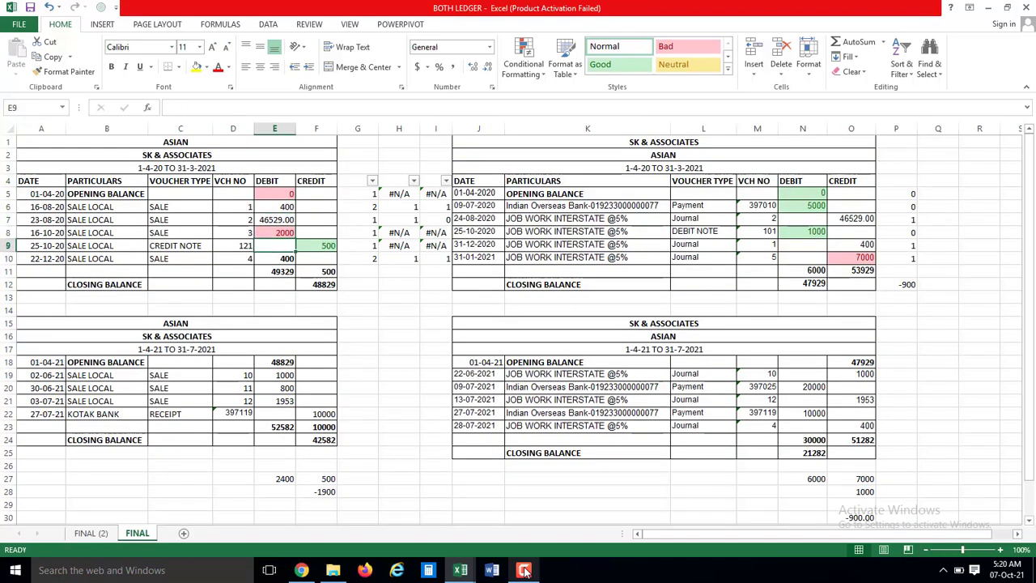
pyautogui.press('Down')
pyautogui.press('Down')
pyautogui.press('Down')
pyautogui.press('Right')
pyautogui.press('Up')
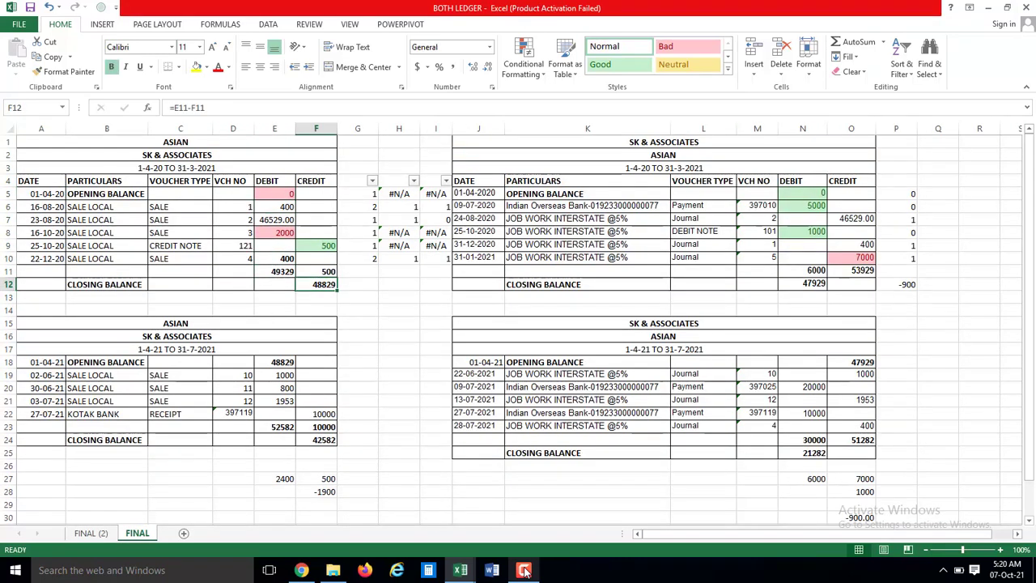
pyautogui.hotkey('alt', 'Tab')
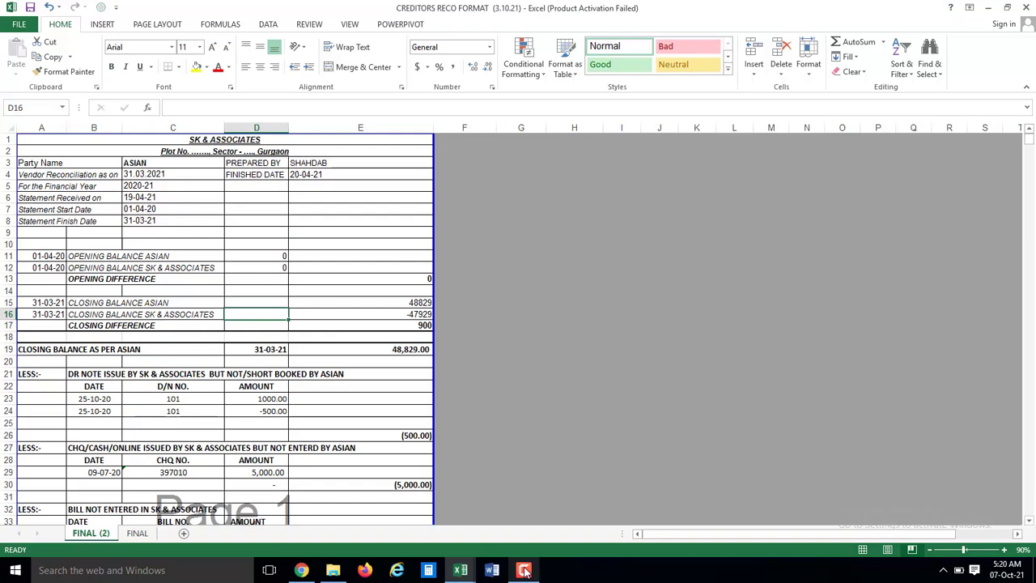
# - Inspect the closing difference formula =E15+E16 against the BOTH LEDGER figures
pyautogui.press('Right')
pyautogui.press('Right')
pyautogui.press('Left')
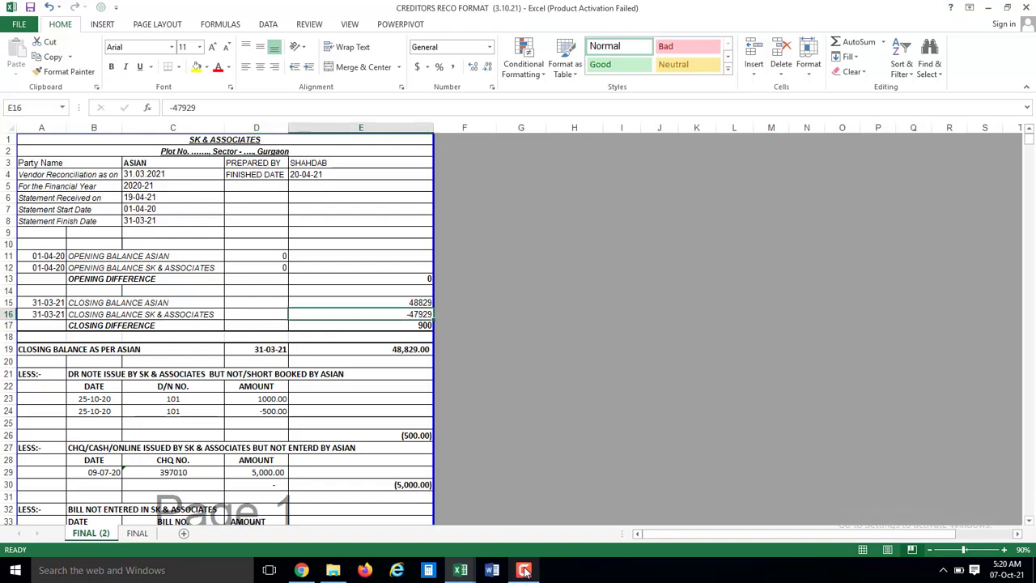
pyautogui.hotkey('alt', 'Tab')
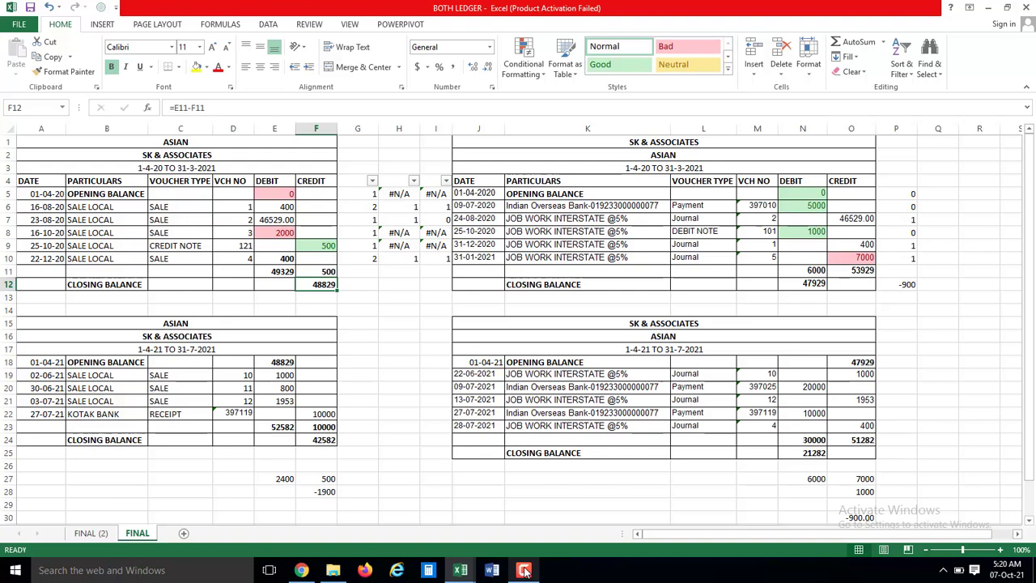
pyautogui.hotkey('alt', 'Tab')
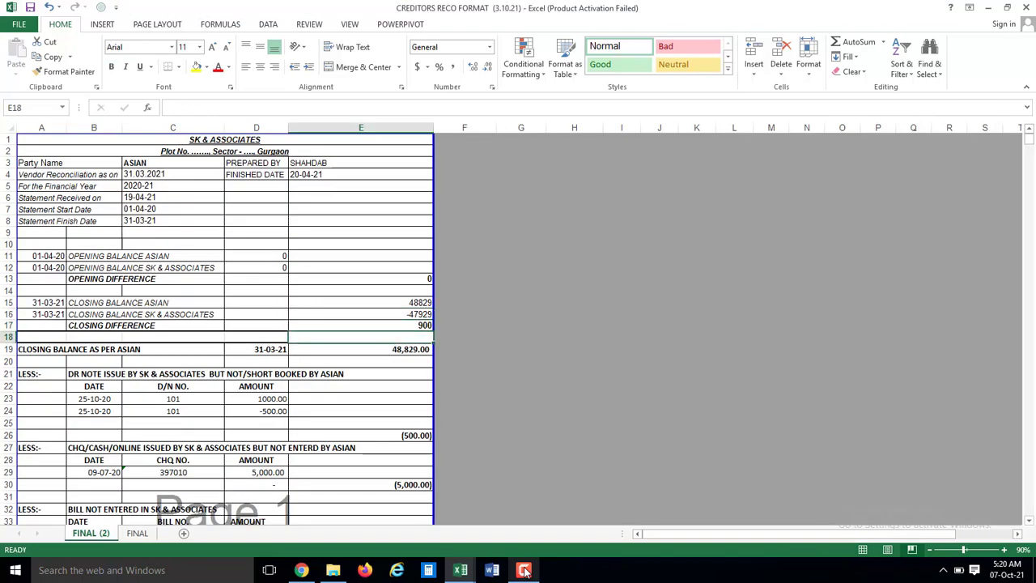
pyautogui.press('Down')
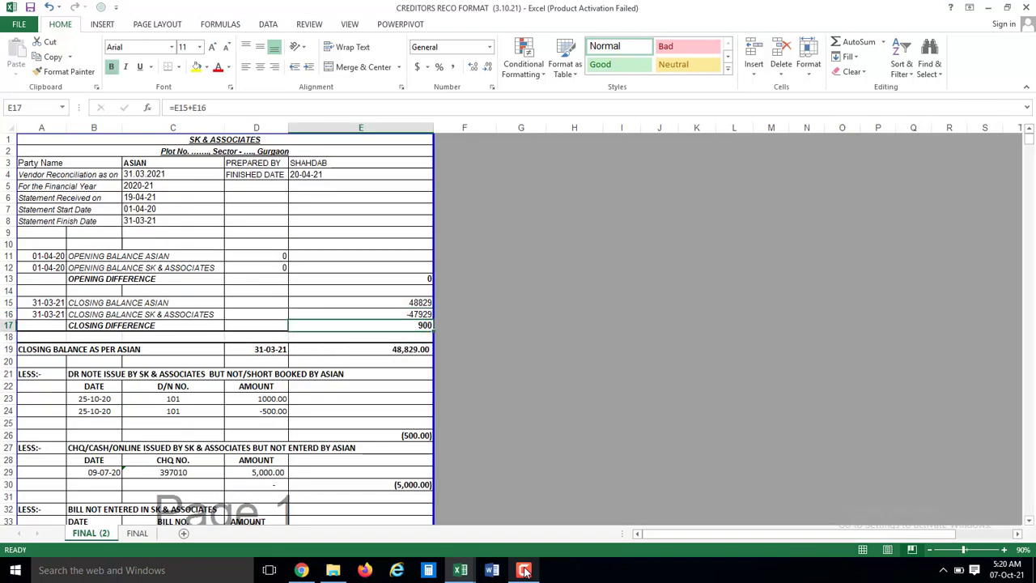
pyautogui.press('F2')
pyautogui.click(525, 571)
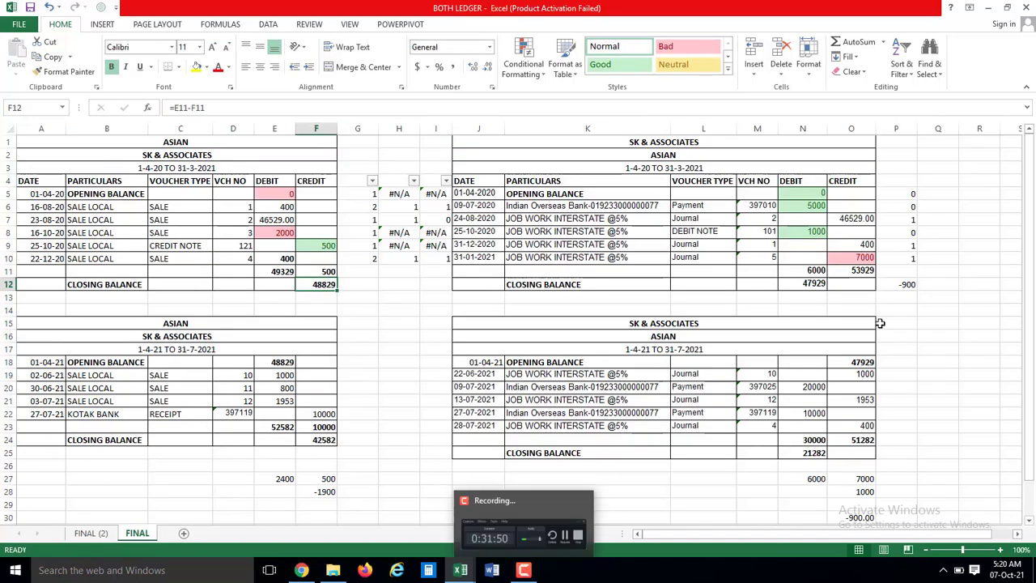
pyautogui.hotkey('alt', 'Tab')
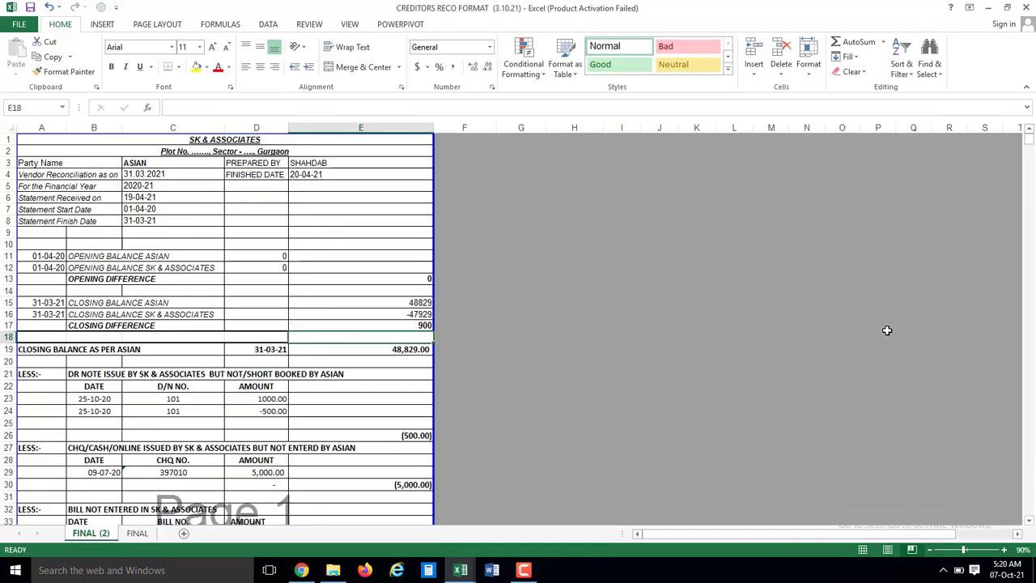
# - Select the closing balance as per ASIAN amount cell E19
pyautogui.press('Down')
pyautogui.press('Down')
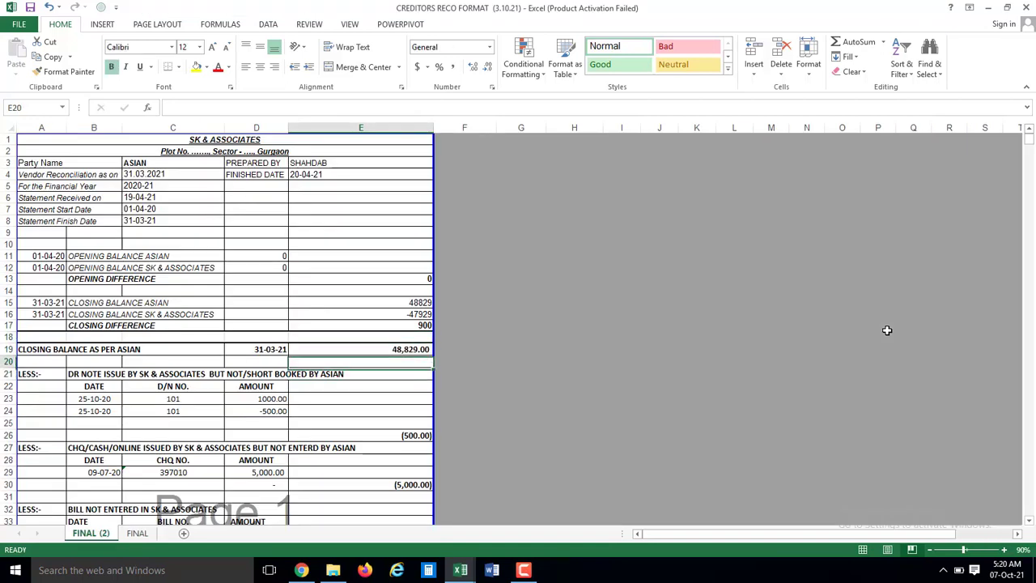
pyautogui.press('Up')
pyautogui.press('Left')
pyautogui.press('Left')
pyautogui.press('Left')
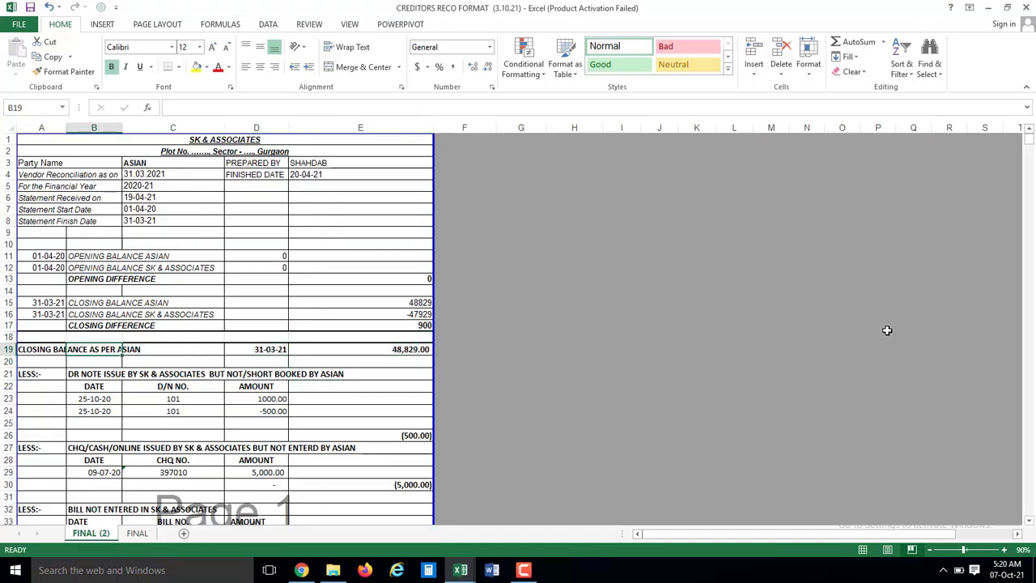
pyautogui.press('Right')
pyautogui.press('Right')
pyautogui.press('Right')
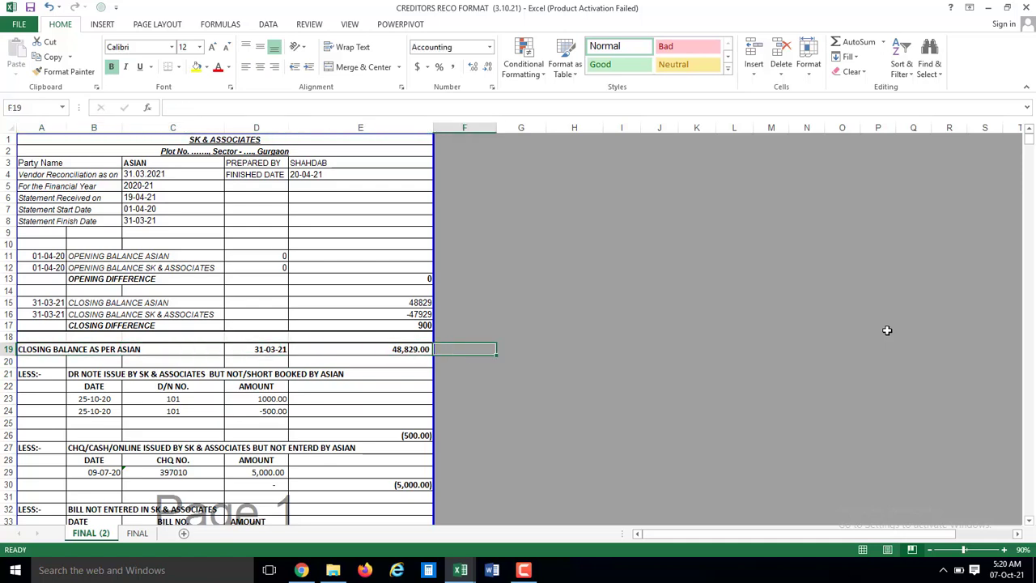
pyautogui.press('Right')
pyautogui.press('Left')
pyautogui.press('F2')
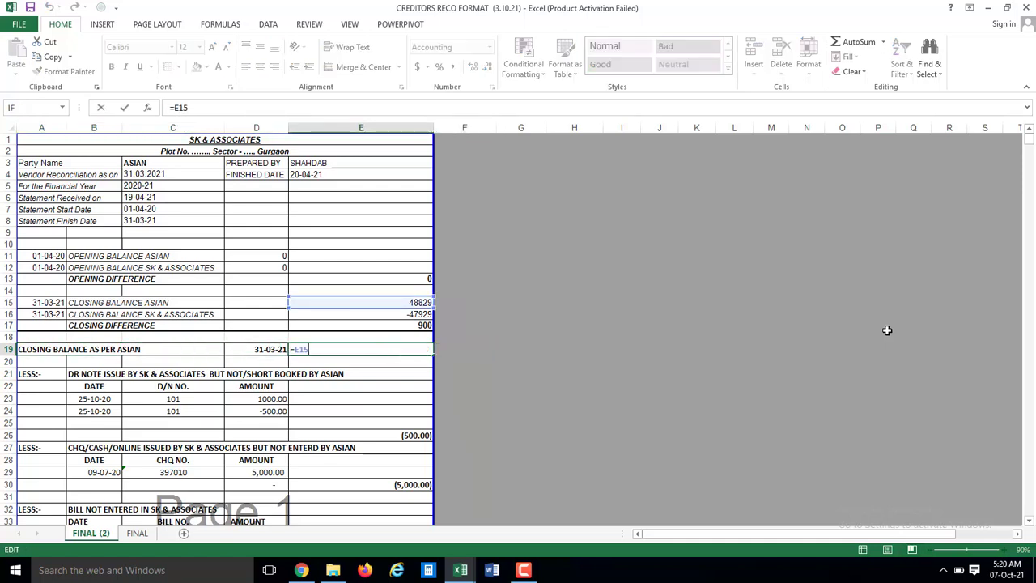
pyautogui.press('Return')
pyautogui.press('Down')
pyautogui.press('Down')
pyautogui.press('Left')
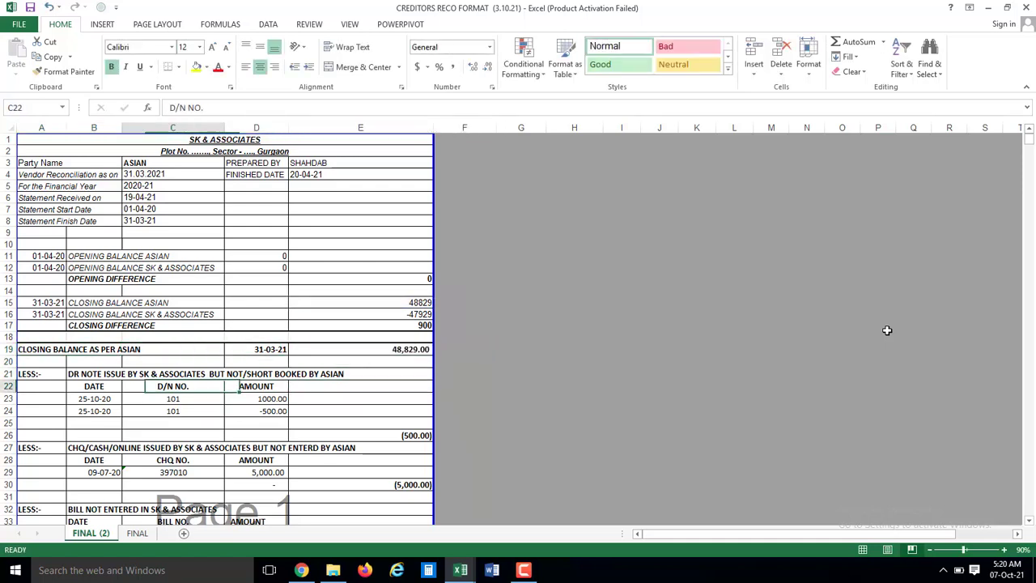
pyautogui.press('Left')
pyautogui.press('Left')
pyautogui.press('Down')
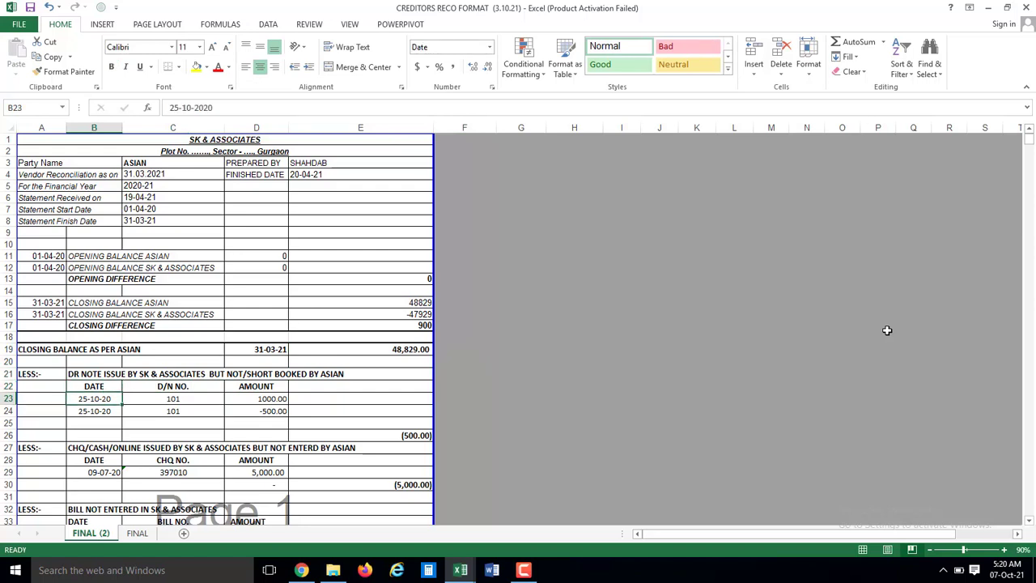
pyautogui.press('Down')
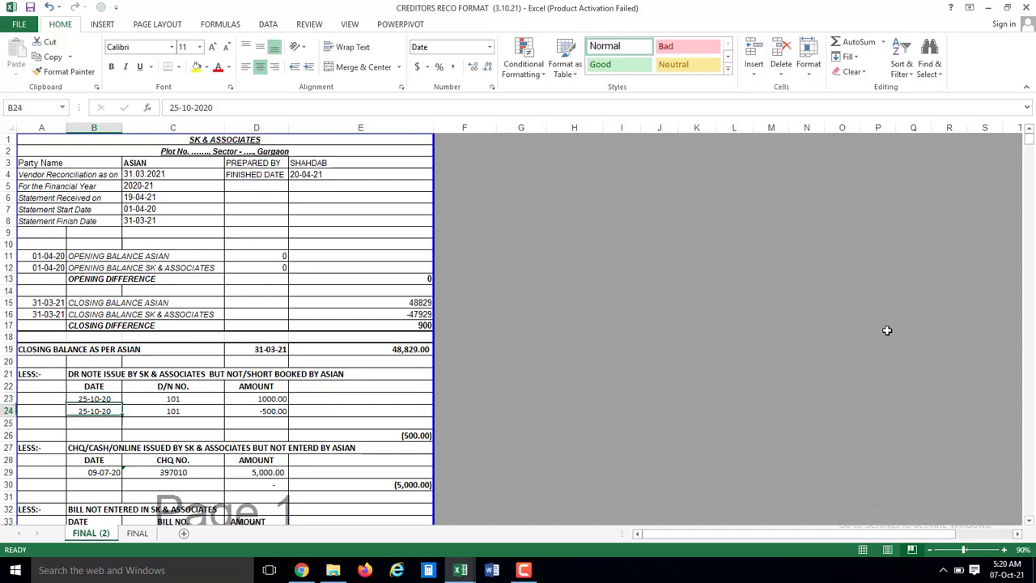
pyautogui.press('Up')
pyautogui.press('Up')
pyautogui.press('Up')
pyautogui.hotkey('alt', 'Tab')
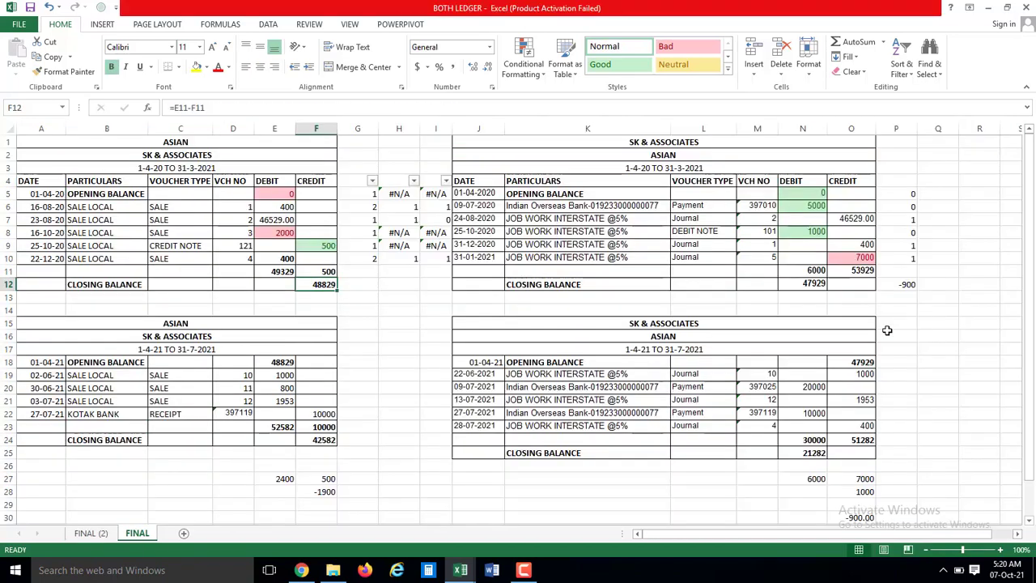
pyautogui.press('Left')
pyautogui.press('Left')
pyautogui.press('Left')
pyautogui.press('Right')
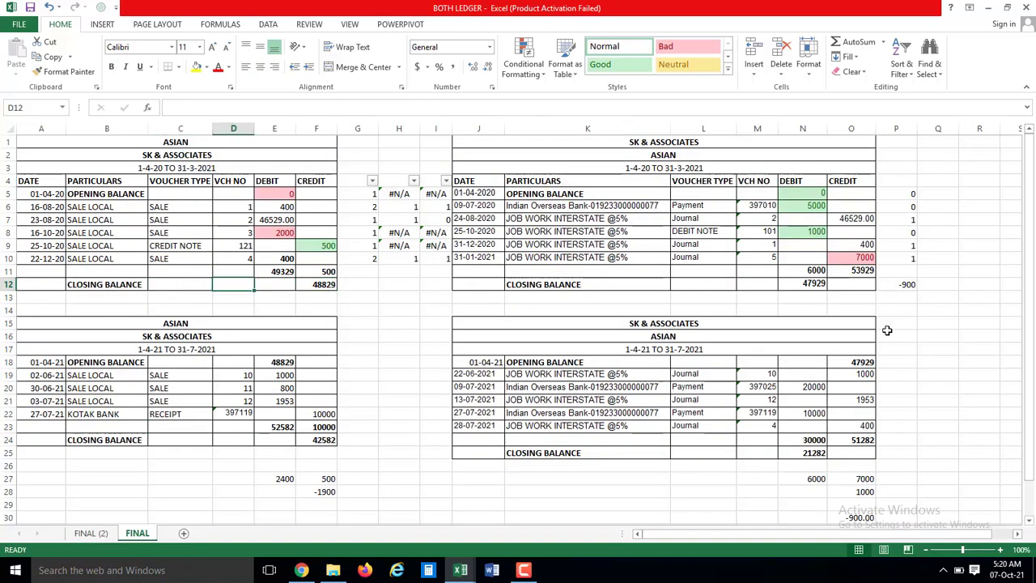
pyautogui.press('Up')
pyautogui.press('Right')
pyautogui.press('Up')
pyautogui.press('Up')
pyautogui.press('Up')
pyautogui.press('Up')
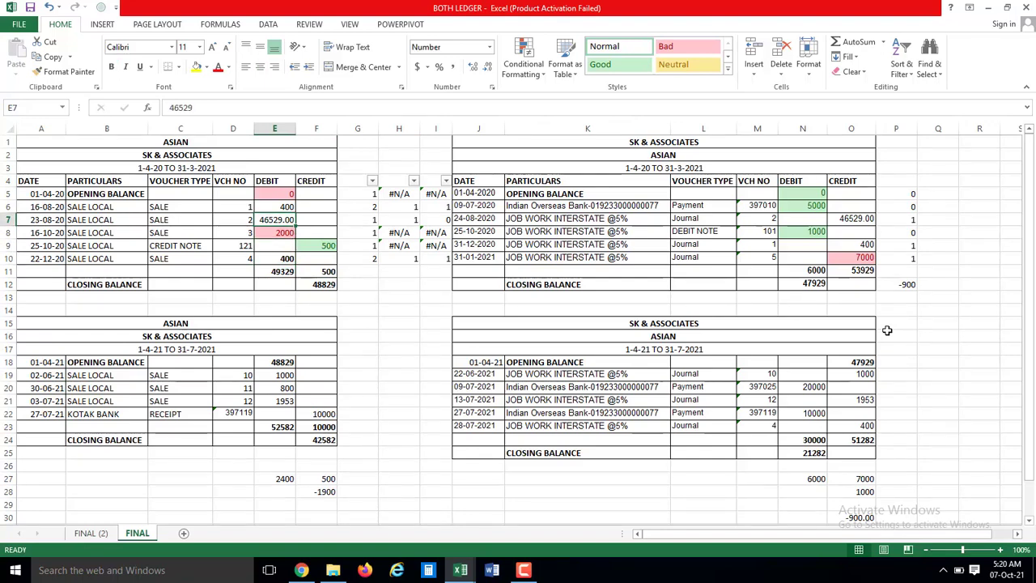
pyautogui.press('Right')
pyautogui.press('Right')
pyautogui.press('Right')
pyautogui.press('Right')
pyautogui.press('Right')
pyautogui.press('Right')
pyautogui.press('Right')
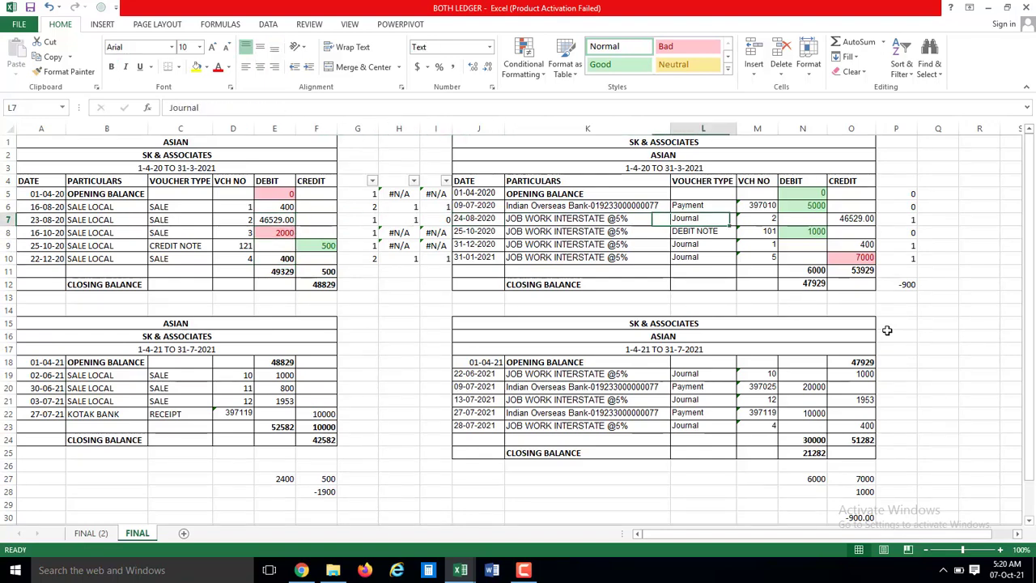
pyautogui.press('Right')
pyautogui.press('Down')
pyautogui.press('Right')
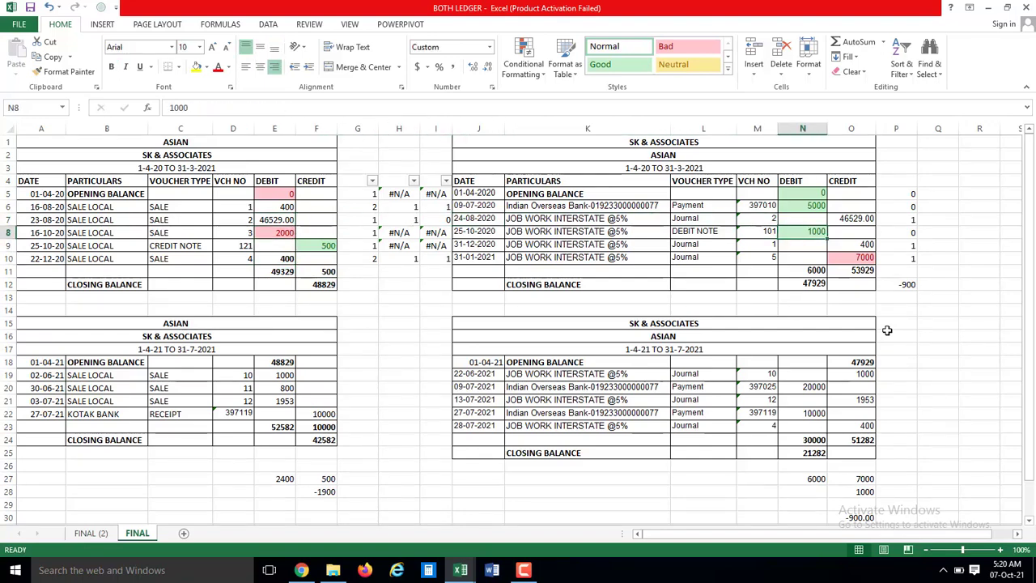
pyautogui.hotkey('ctrl', 'Tab')
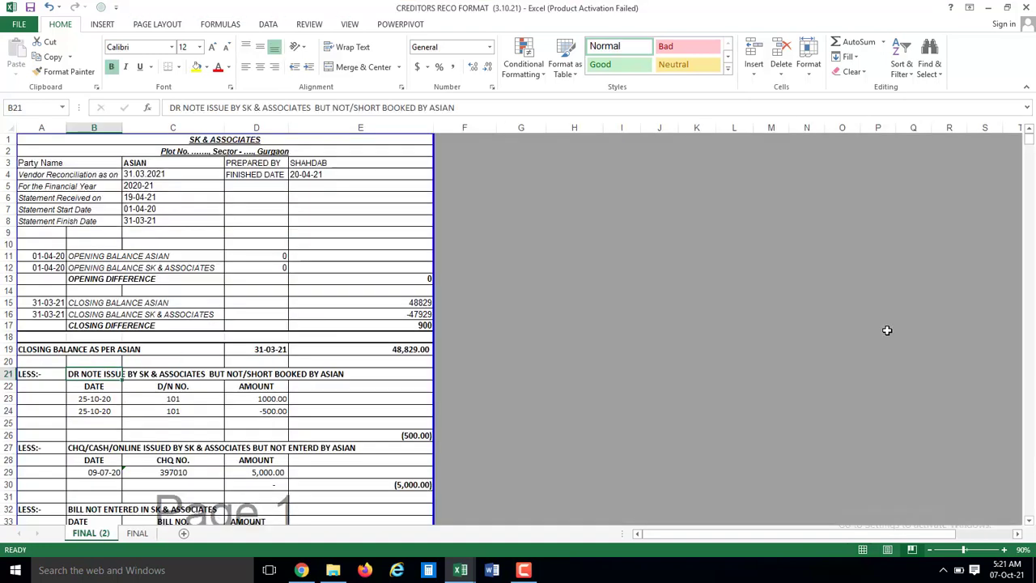
pyautogui.press('Escape')
pyautogui.press('Down')
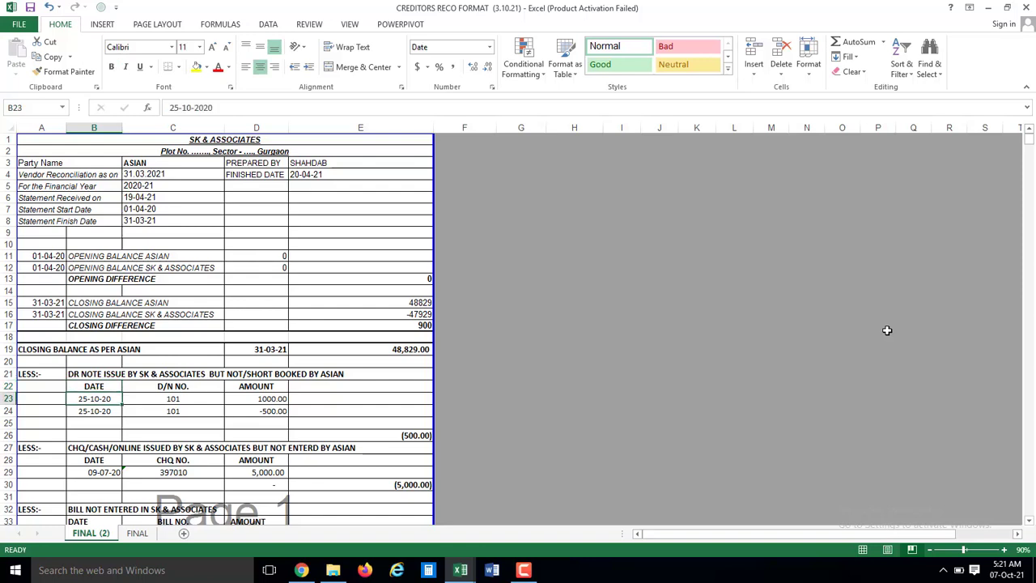
pyautogui.press('Right')
pyautogui.press('Right')
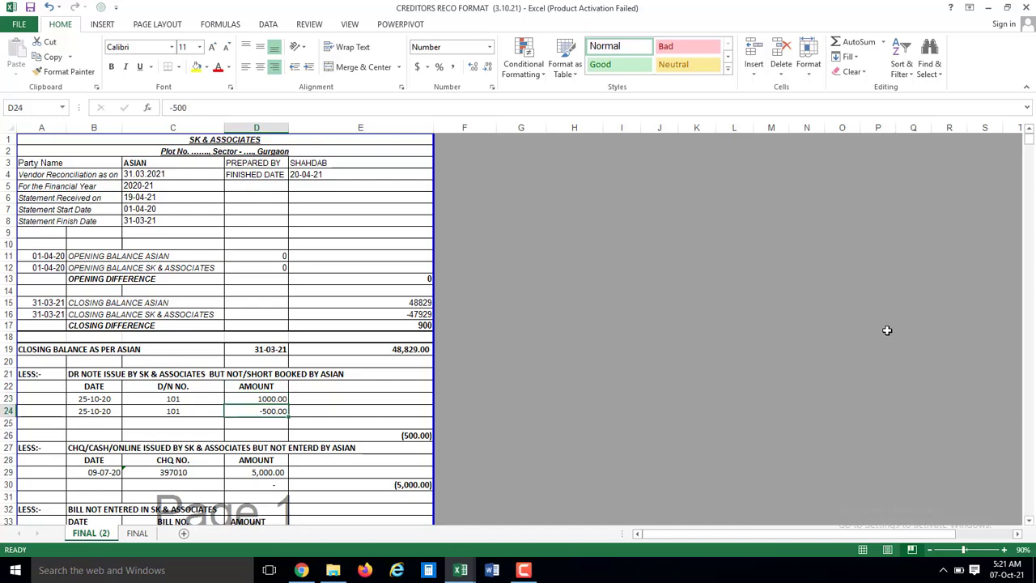
pyautogui.hotkey('alt', 'Tab')
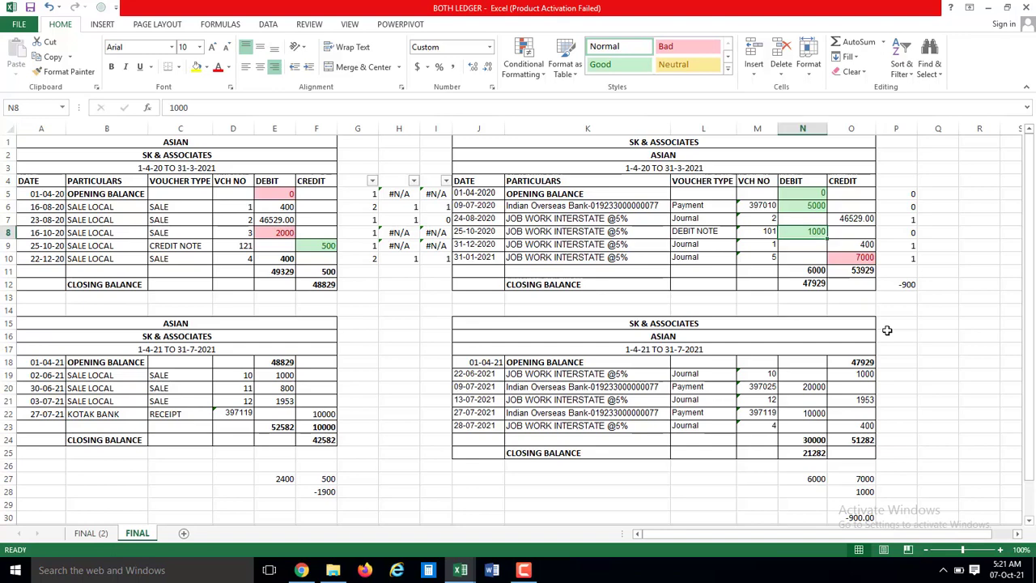
pyautogui.press('Left')
pyautogui.press('Left')
pyautogui.press('Left')
pyautogui.press('Left')
pyautogui.press('Left')
pyautogui.press('Left')
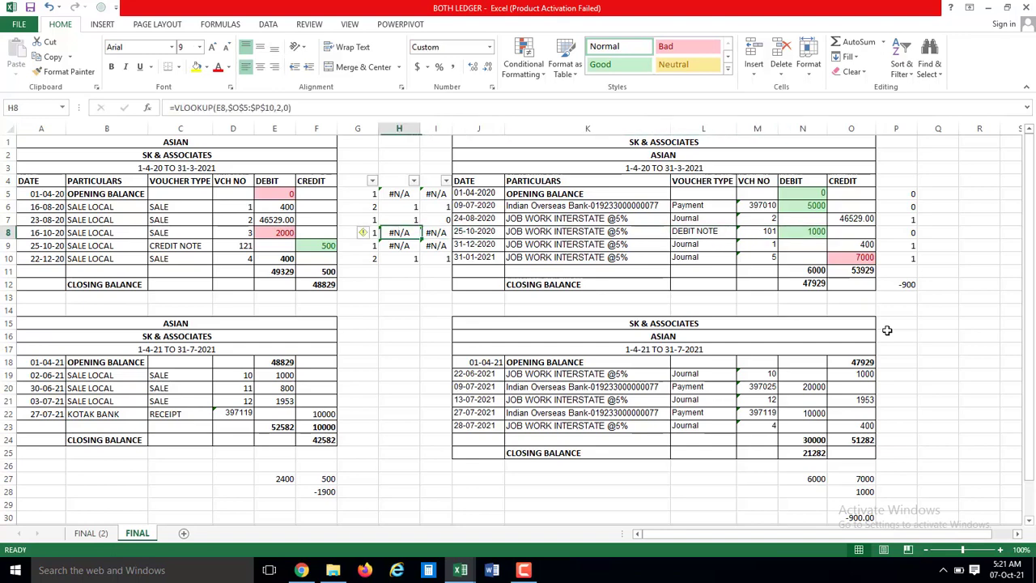
pyautogui.press('Left')
pyautogui.press('Left')
pyautogui.press('Down')
pyautogui.hotkey('alt', 'Tab')
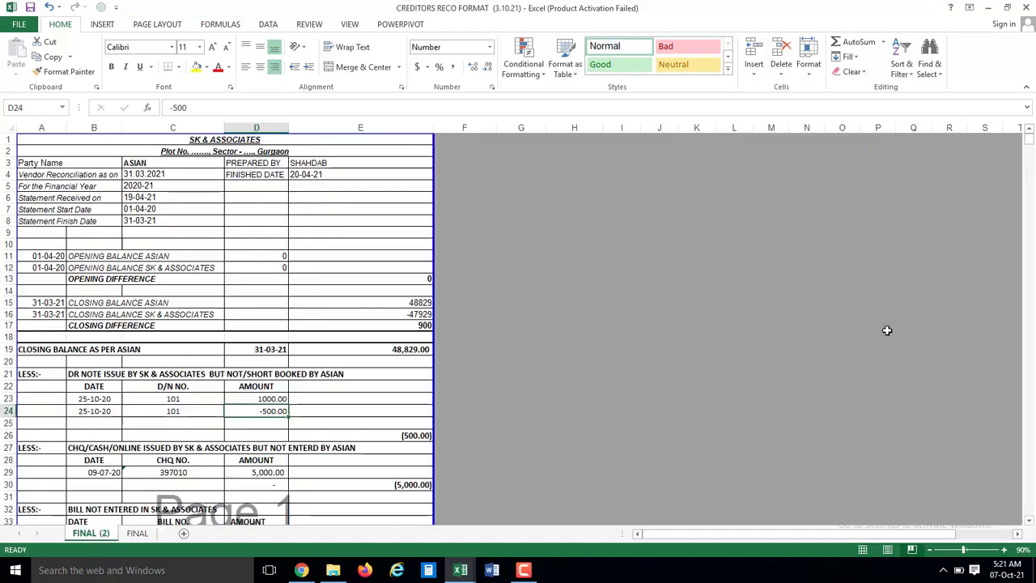
pyautogui.press('Left')
pyautogui.press('Left')
pyautogui.press('Left')
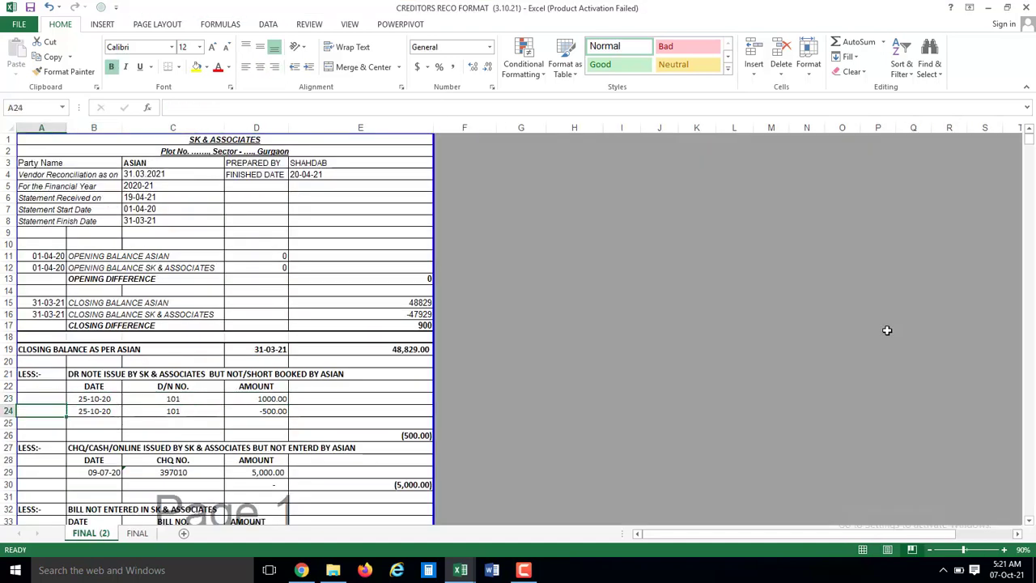
pyautogui.press('Right')
pyautogui.press('Right')
pyautogui.press('Right')
pyautogui.press('Right')
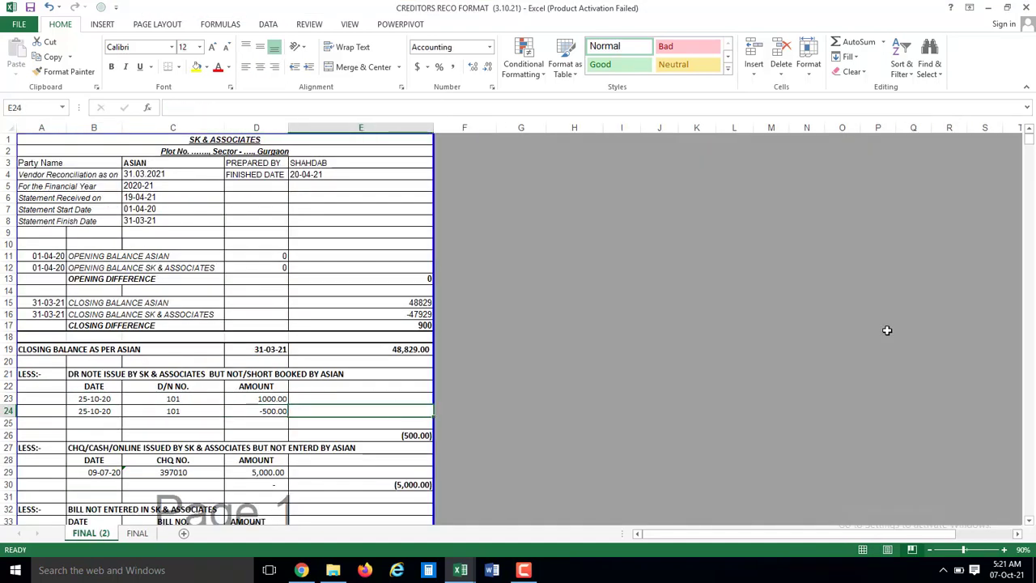
pyautogui.press('Down')
pyautogui.press('Down')
pyautogui.press('Down')
pyautogui.press('Down')
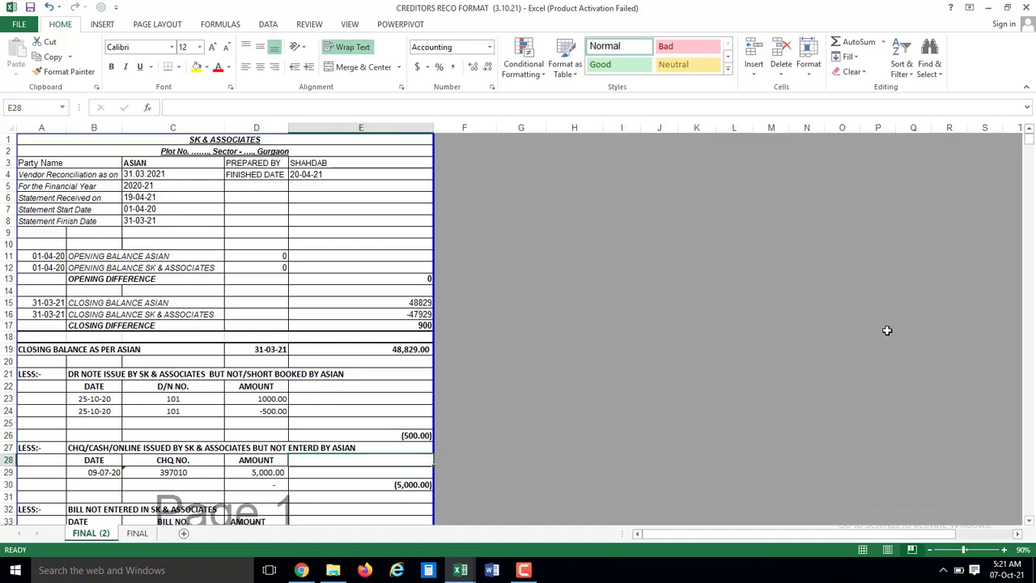
pyautogui.press('Down')
pyautogui.press('Left')
pyautogui.press('Left')
pyautogui.hotkey('alt', 'Tab')
pyautogui.press('Up')
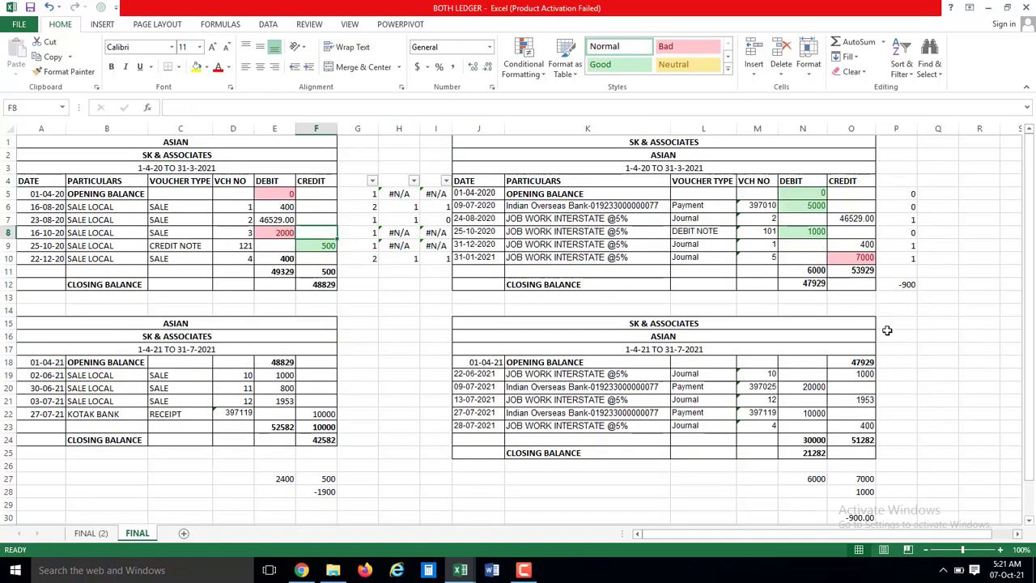
pyautogui.press('Left')
pyautogui.press('Down')
pyautogui.press('Right')
pyautogui.press('Right')
pyautogui.press('Right')
pyautogui.press('Right')
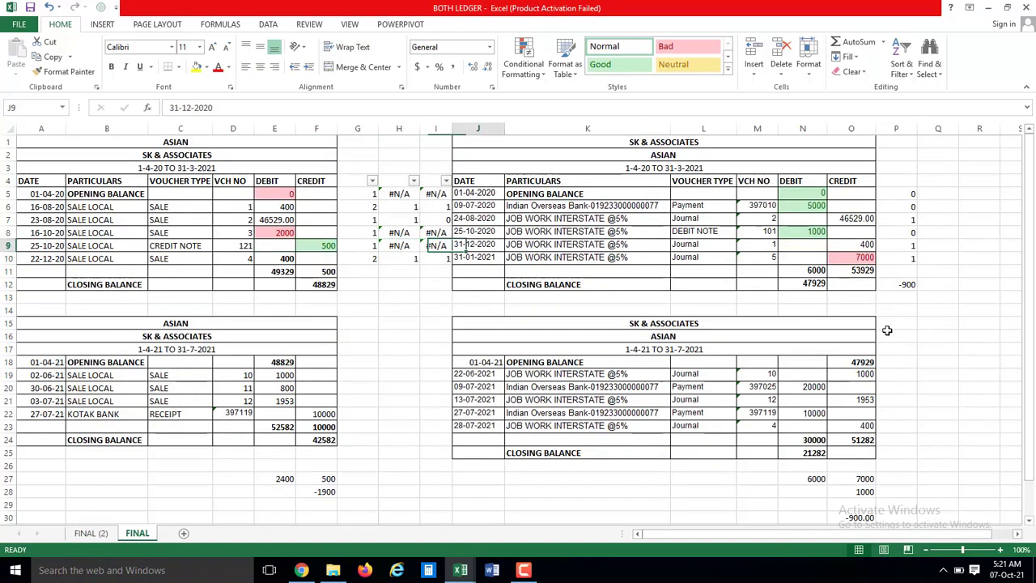
pyautogui.press('Right')
pyautogui.hotkey('alt', 'Tab')
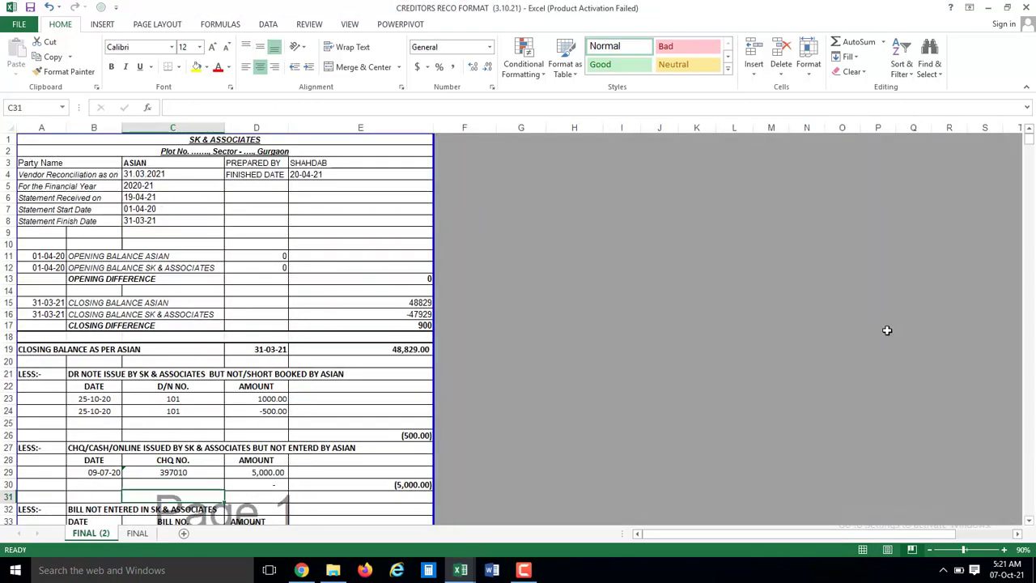
pyautogui.press('Down')
pyautogui.press('Down')
pyautogui.press('Down')
pyautogui.press('Down')
pyautogui.press('Down')
pyautogui.press('Up')
pyautogui.press('Up')
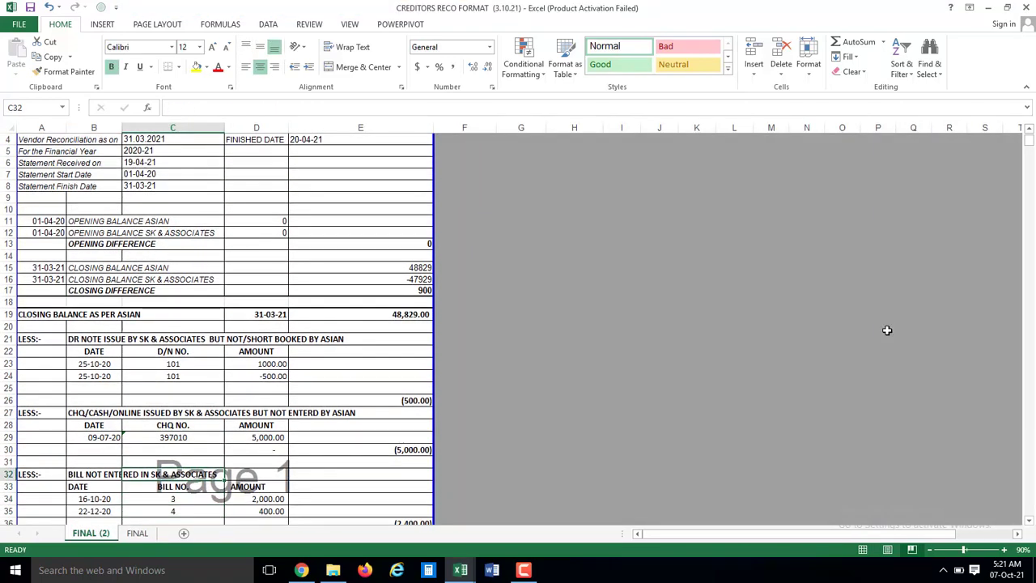
pyautogui.press('Up')
pyautogui.press('Up')
pyautogui.press('Up')
pyautogui.press('Up')
pyautogui.press('Up')
pyautogui.press('Left')
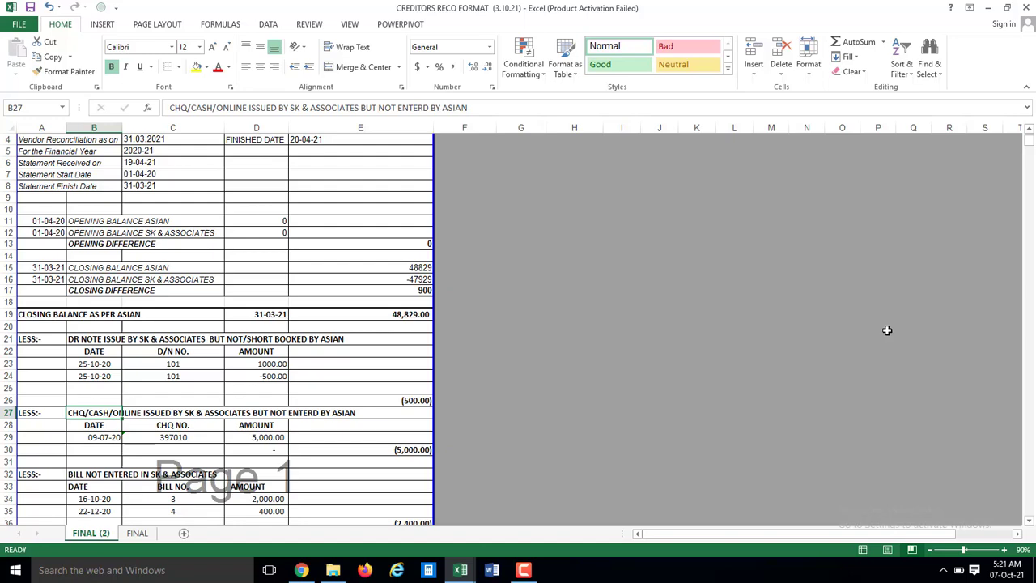
pyautogui.hotkey('alt', 'Tab')
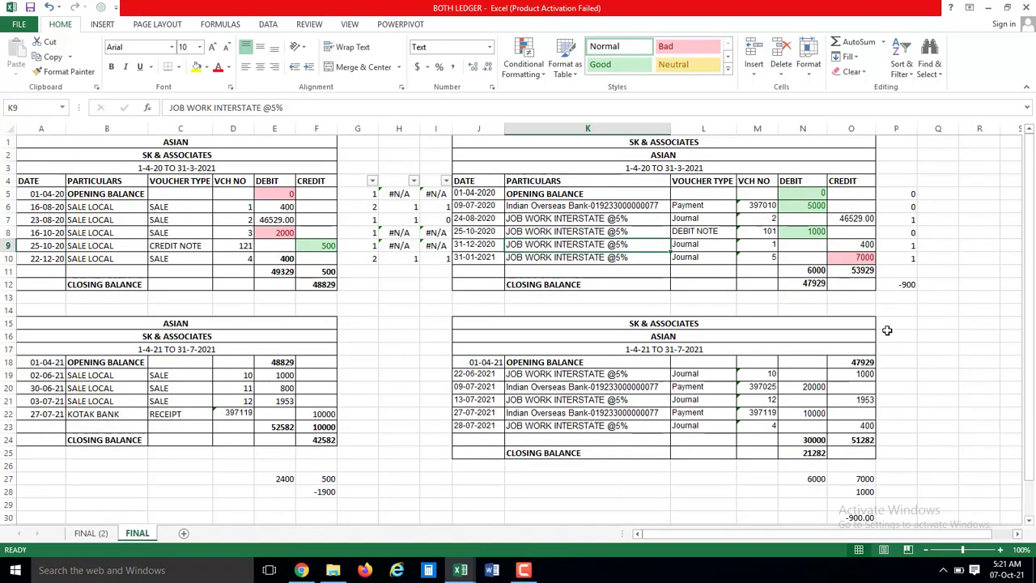
pyautogui.press('Up')
pyautogui.press('Up')
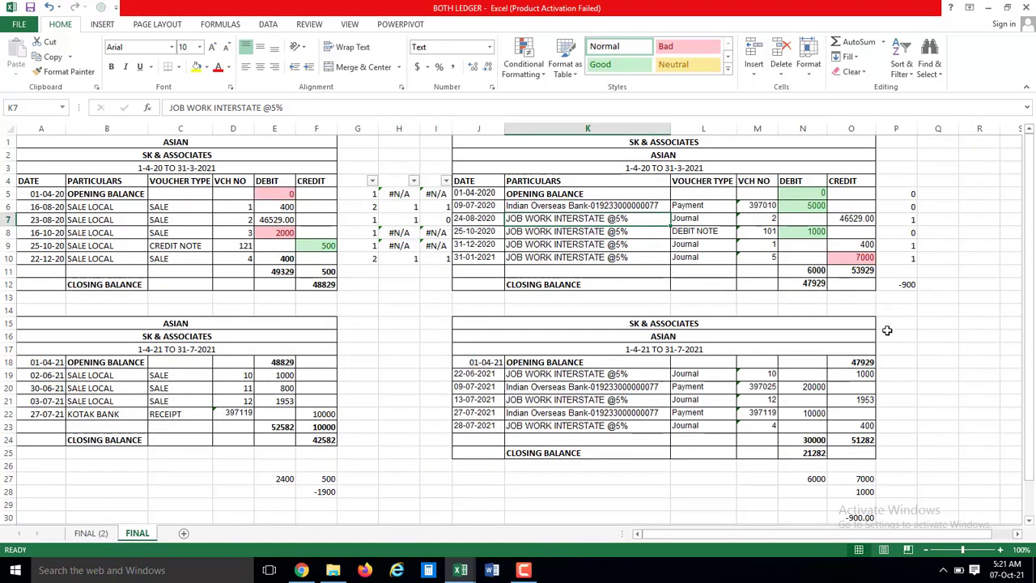
pyautogui.press('Right')
pyautogui.press('Right')
pyautogui.press('Up')
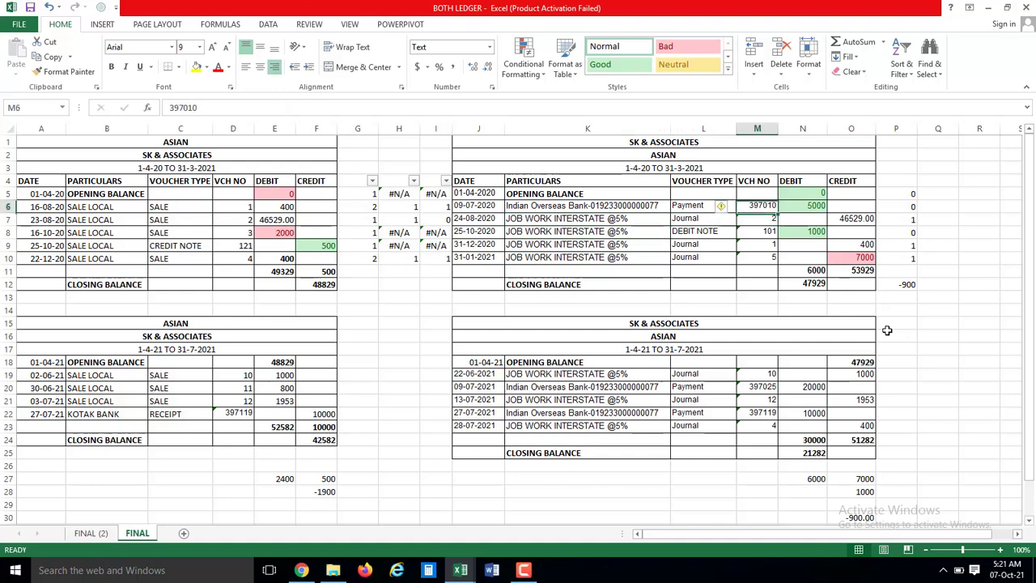
pyautogui.press('Right')
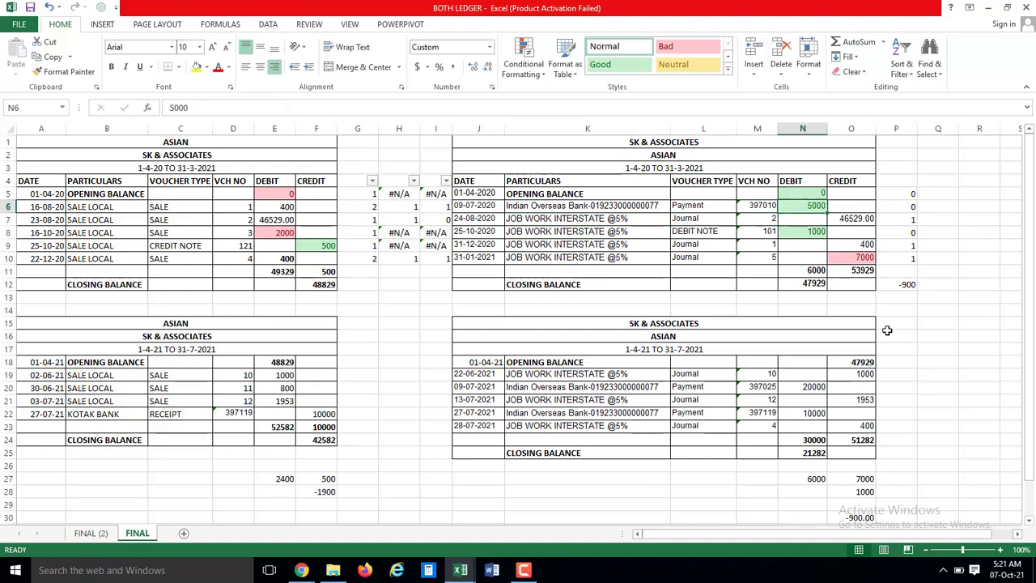
pyautogui.hotkey('ctrl', 'Tab')
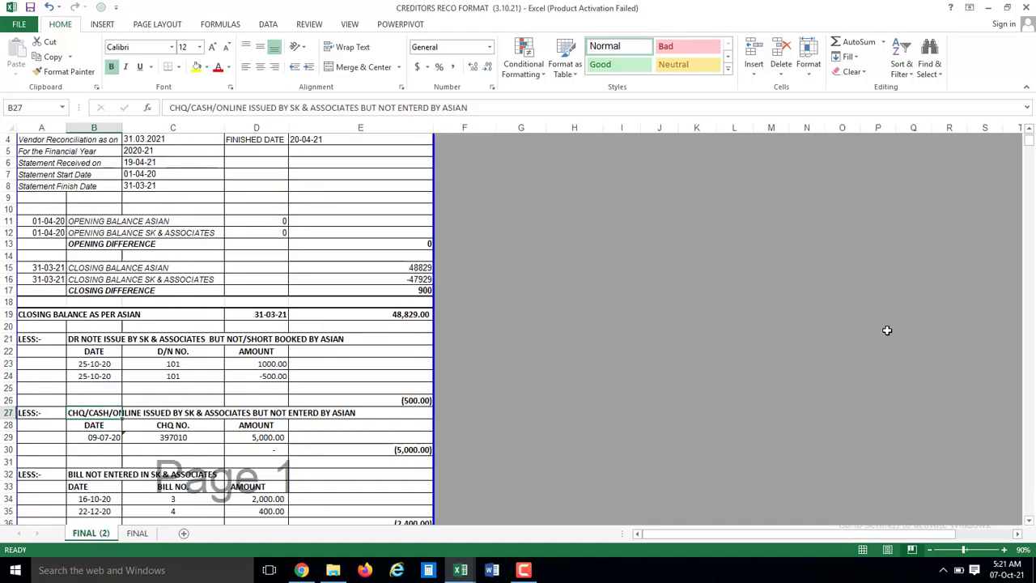
pyautogui.hotkey('alt', 'Tab')
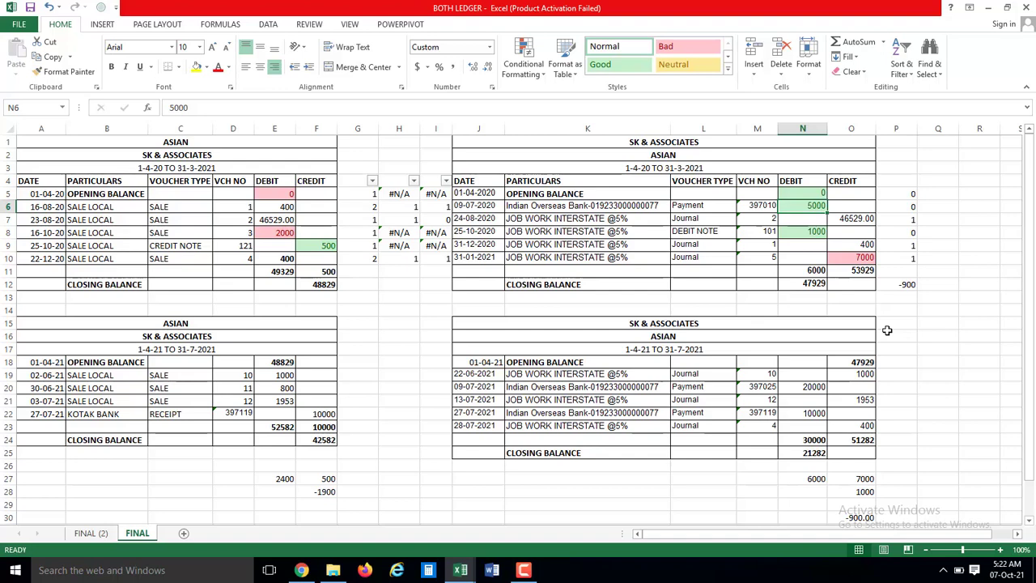
pyautogui.hotkey('alt', 'Tab')
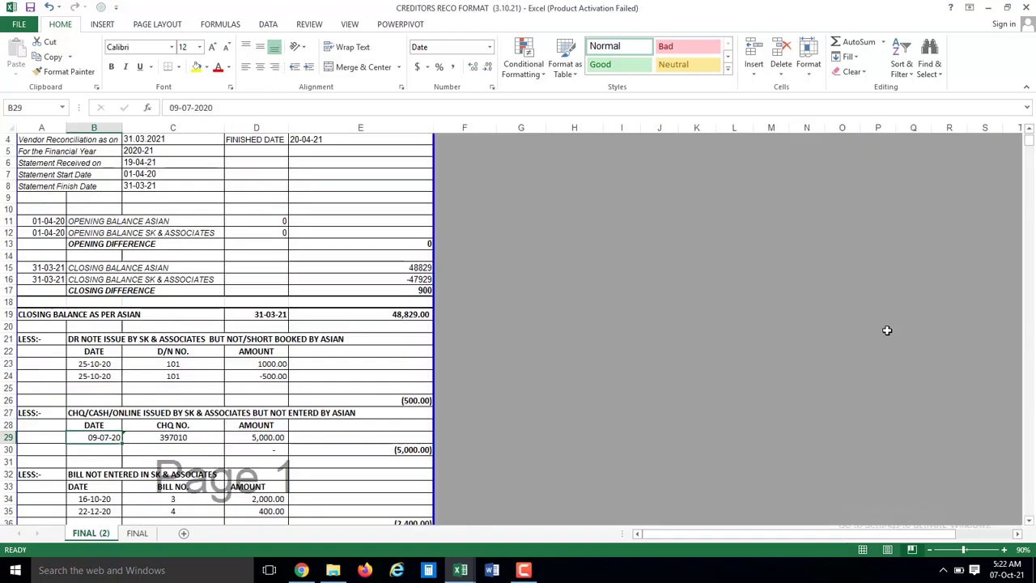
pyautogui.press('Down')
pyautogui.press('Down')
pyautogui.press('Down')
pyautogui.press('Down')
pyautogui.press('Down')
pyautogui.press('Down')
pyautogui.press('Down')
pyautogui.press('Down')
pyautogui.press('Down')
pyautogui.press('Down')
pyautogui.press('Down')
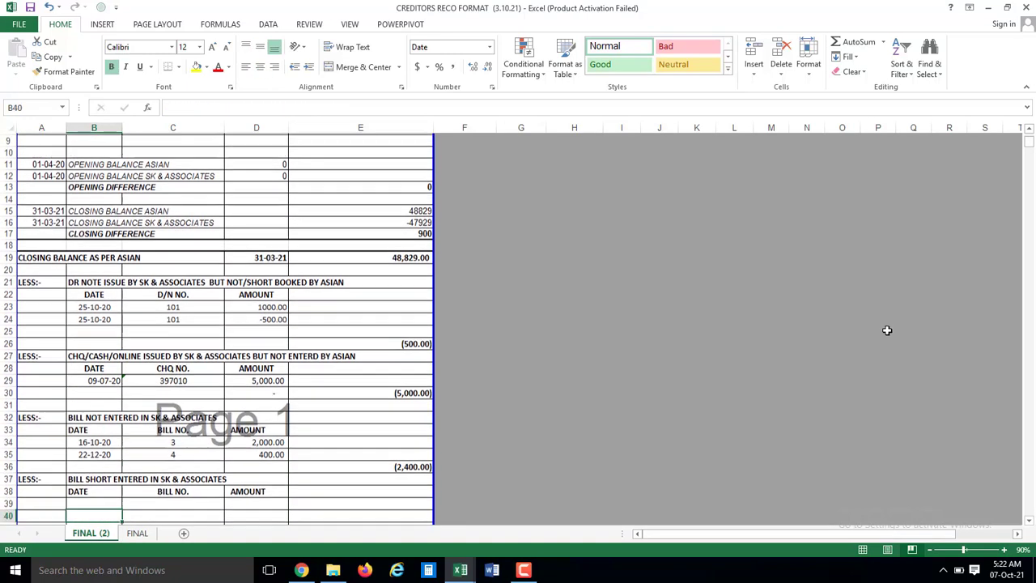
pyautogui.press('Up')
pyautogui.press('Up')
pyautogui.press('Up')
pyautogui.press('Up')
pyautogui.press('Up')
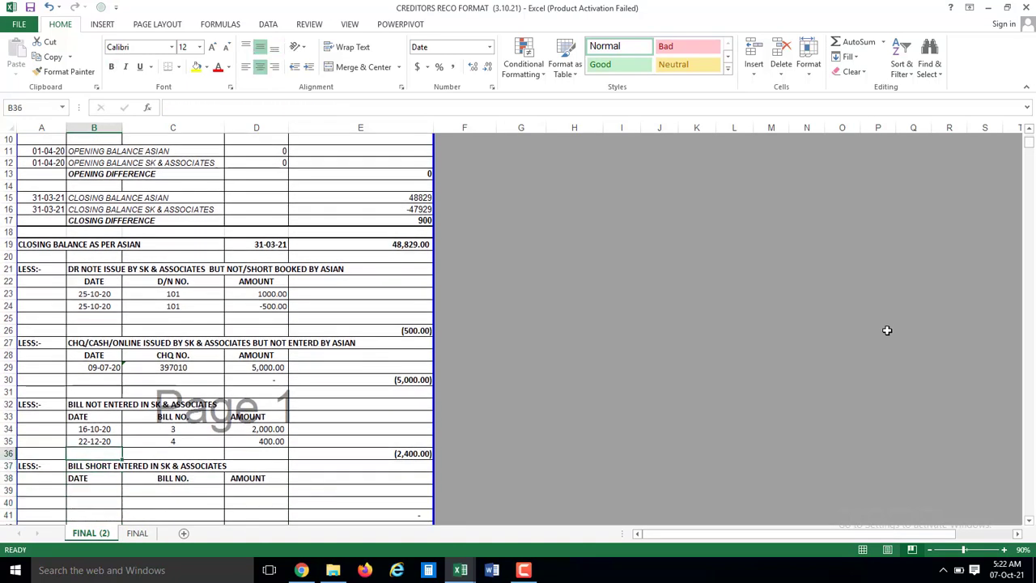
# - Switch the reco sheet to Normal view and go to the bill not entered section
pyautogui.click(350, 24)
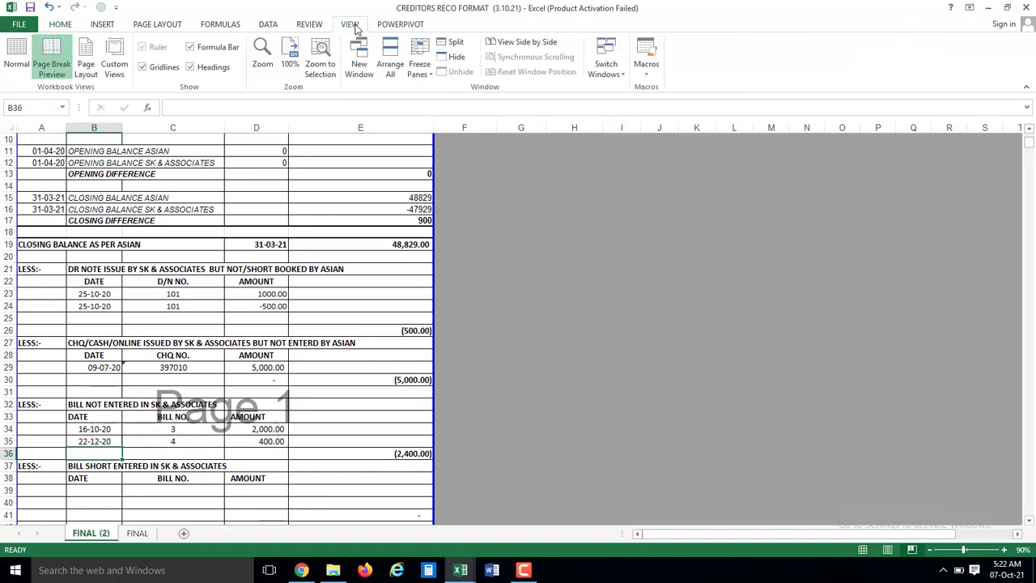
pyautogui.click(18, 52)
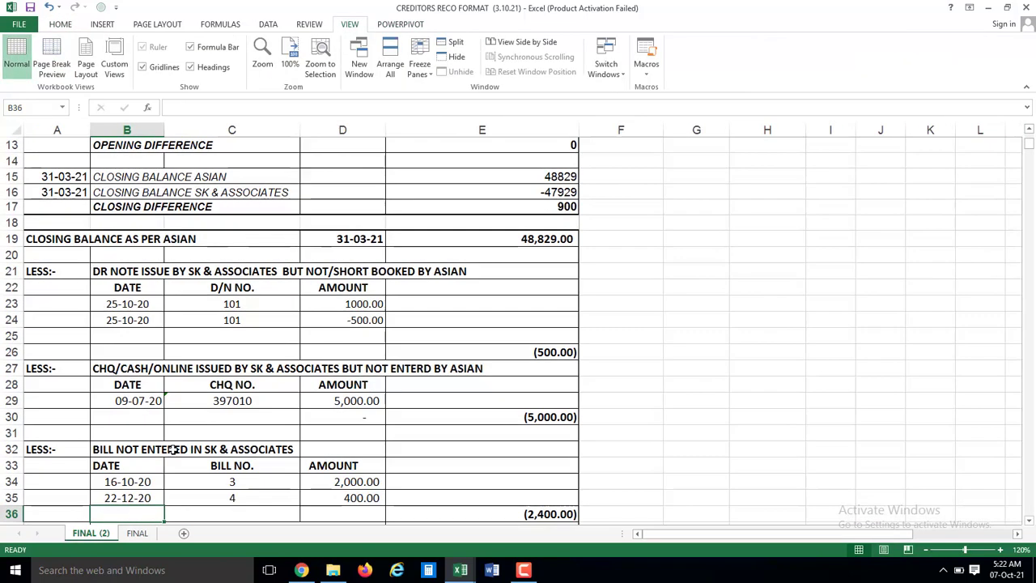
pyautogui.click(173, 450)
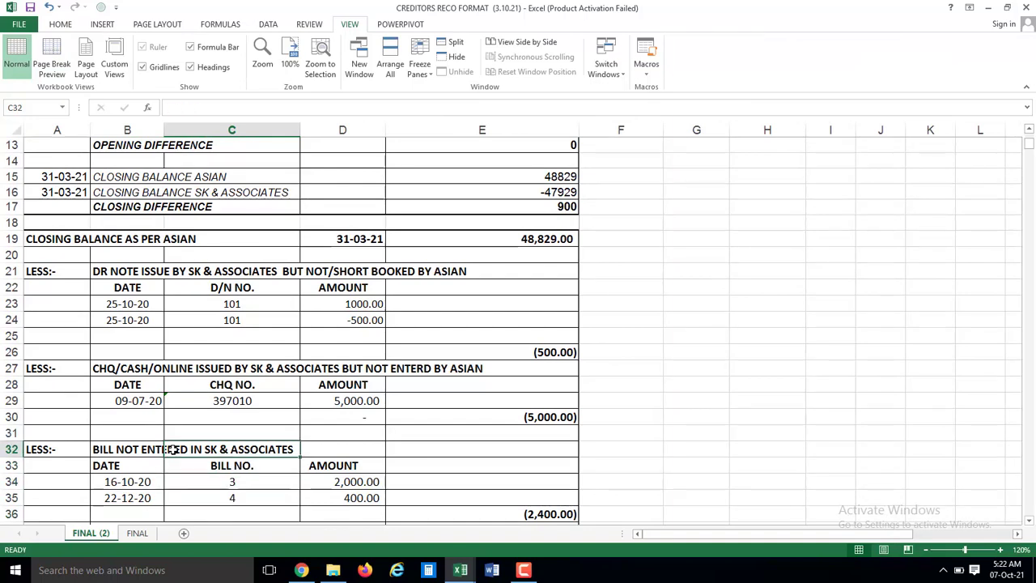
pyautogui.hotkey('alt', 'Tab')
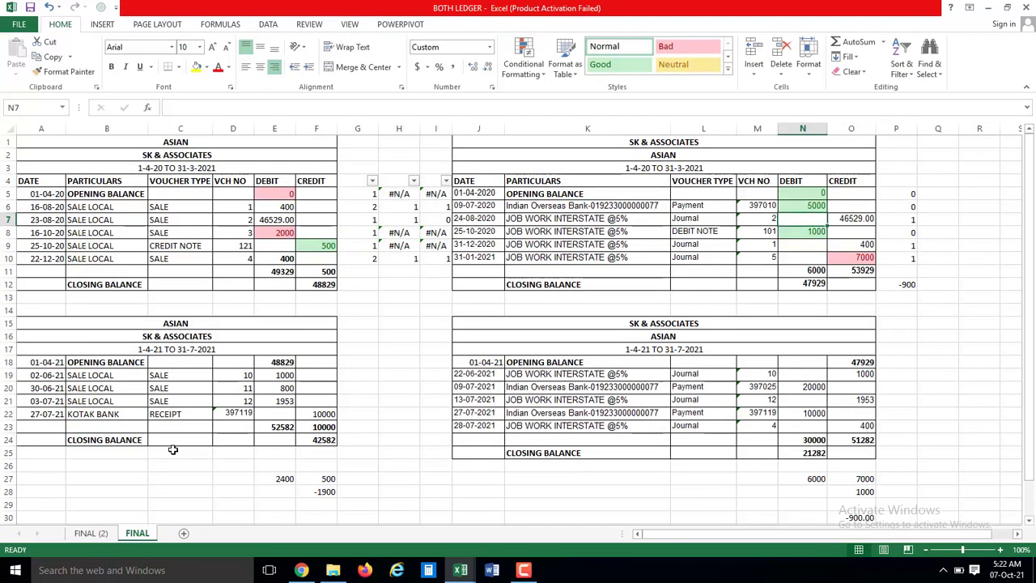
pyautogui.press('Left')
pyautogui.press('Left')
pyautogui.press('Left')
pyautogui.press('Left')
pyautogui.press('Left')
pyautogui.press('Left')
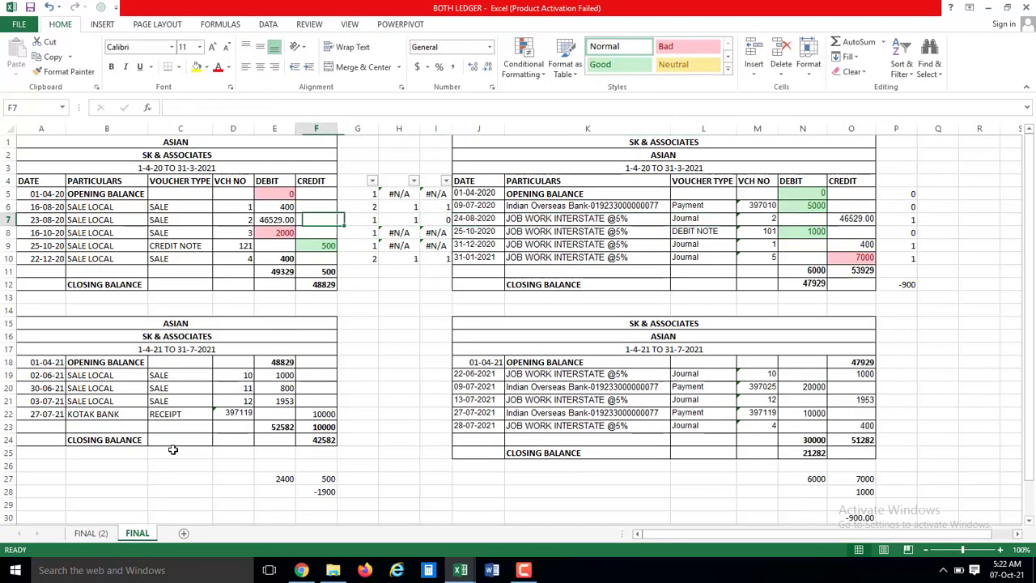
pyautogui.press('Left')
pyautogui.press('Down')
pyautogui.press('Down')
pyautogui.hotkey('alt', 'Tab')
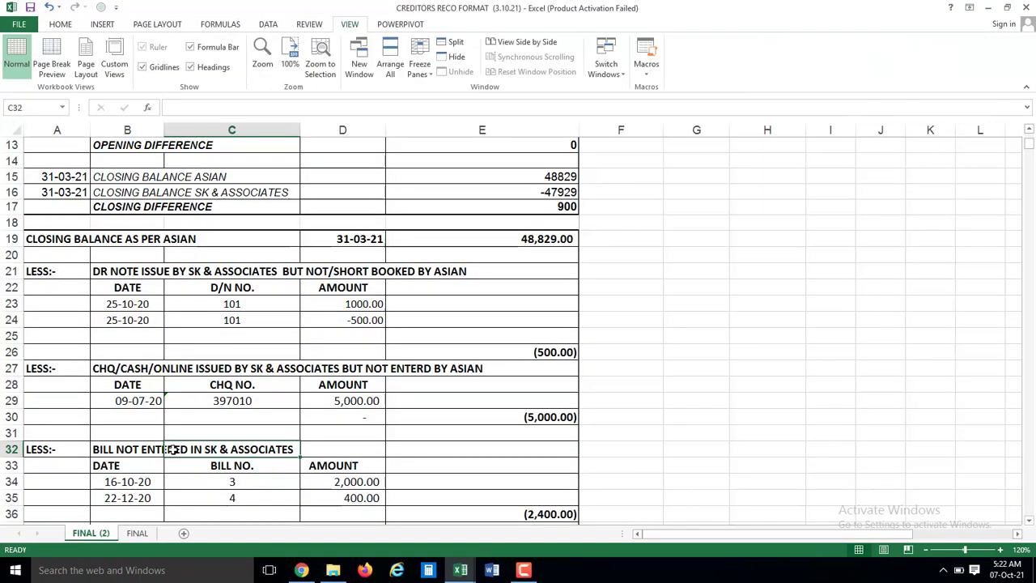
pyautogui.hotkey('alt', 'Tab')
pyautogui.press('Down')
pyautogui.press('Up')
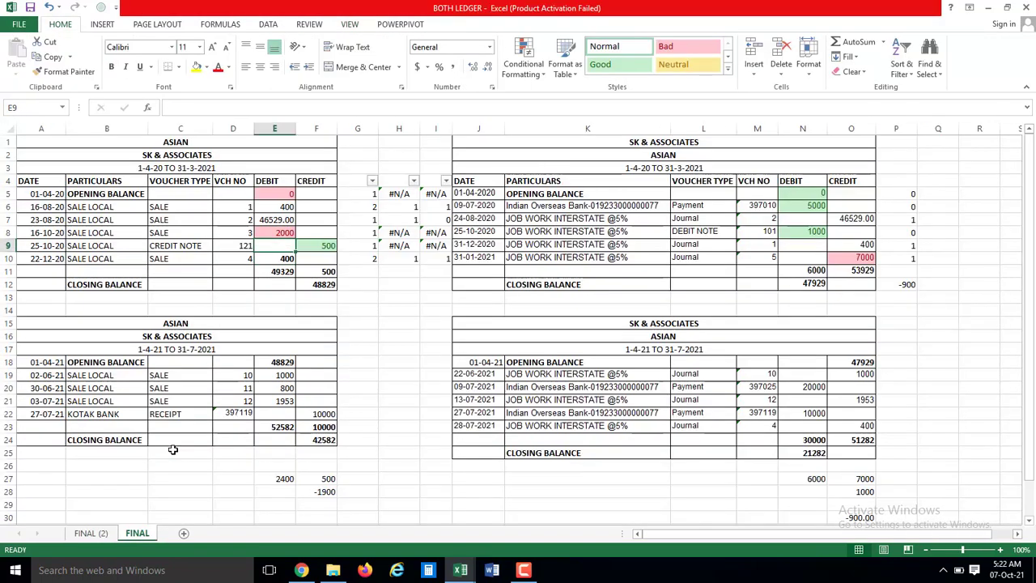
pyautogui.press('Up')
pyautogui.press('Down')
pyautogui.press('Down')
pyautogui.press('Up')
pyautogui.press('Up')
pyautogui.press('Up')
pyautogui.press('Up')
pyautogui.press('Up')
pyautogui.press('Down')
pyautogui.press('Down')
pyautogui.press('Down')
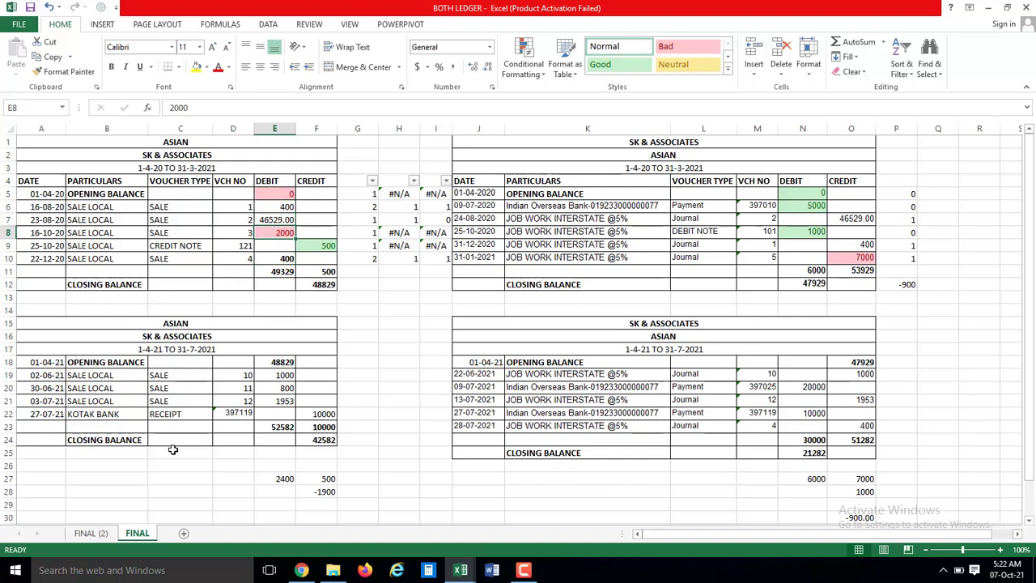
pyautogui.press('Down')
pyautogui.press('Down')
pyautogui.press('Down')
pyautogui.press('Up')
pyautogui.press('Up')
pyautogui.press('Up')
pyautogui.press('Up')
pyautogui.press('Up')
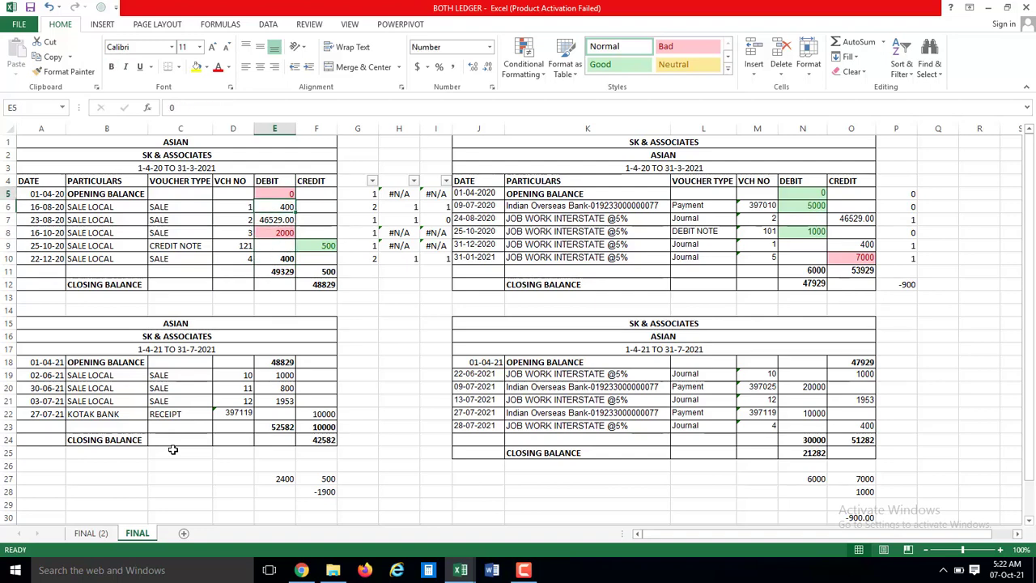
pyautogui.press('Down')
pyautogui.press('Down')
pyautogui.press('Down')
pyautogui.press('Down')
pyautogui.press('Down')
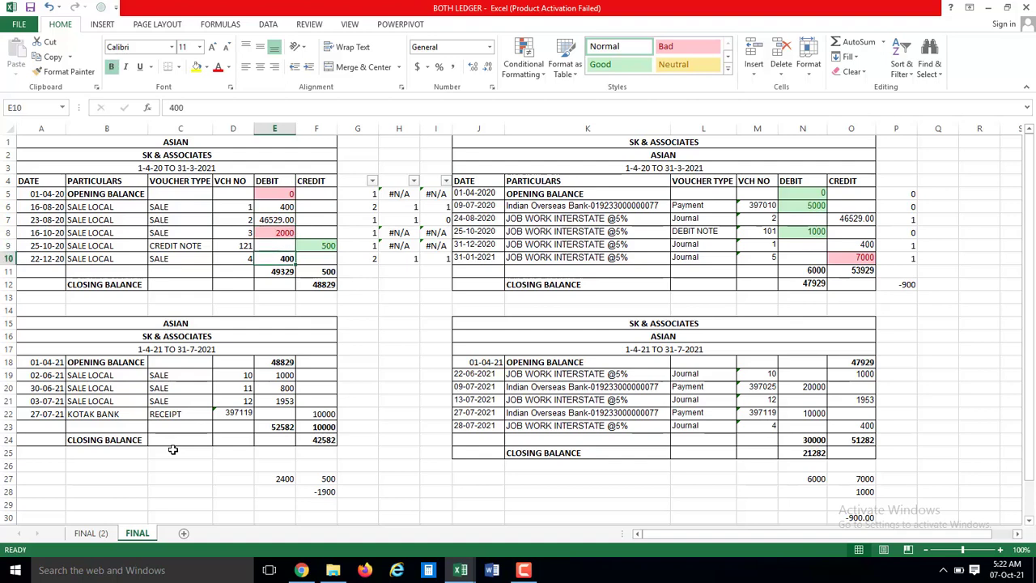
pyautogui.press('Up')
pyautogui.press('Down')
pyautogui.press('Down')
pyautogui.press('Up')
pyautogui.press('Up')
pyautogui.press('Down')
pyautogui.press('Left')
pyautogui.hotkey('alt', 'Tab')
pyautogui.press('Down')
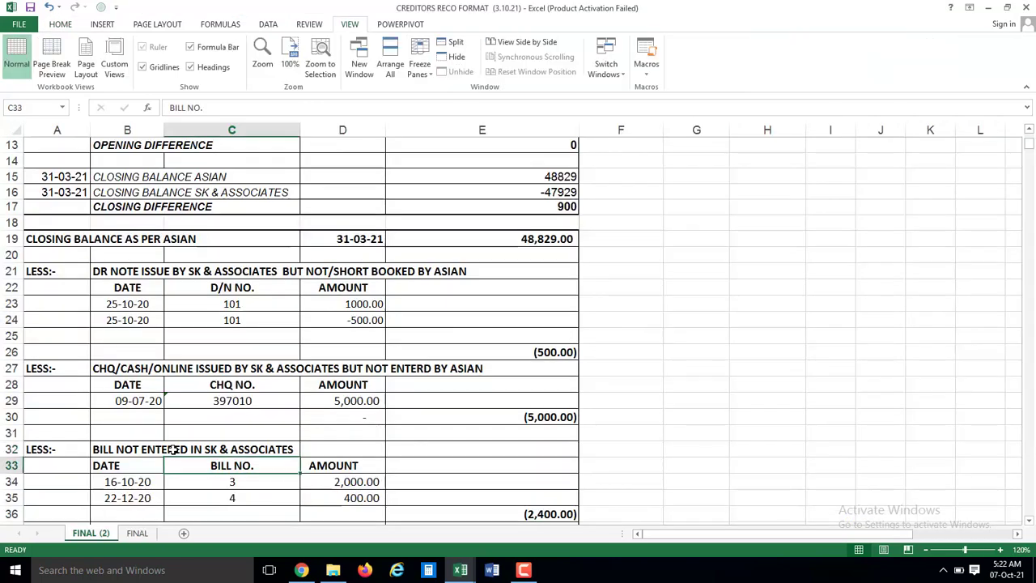
pyautogui.press('Down')
pyautogui.press('Down')
pyautogui.press('Right')
pyautogui.press('Down')
pyautogui.press('Down')
pyautogui.press('Down')
pyautogui.press('Down')
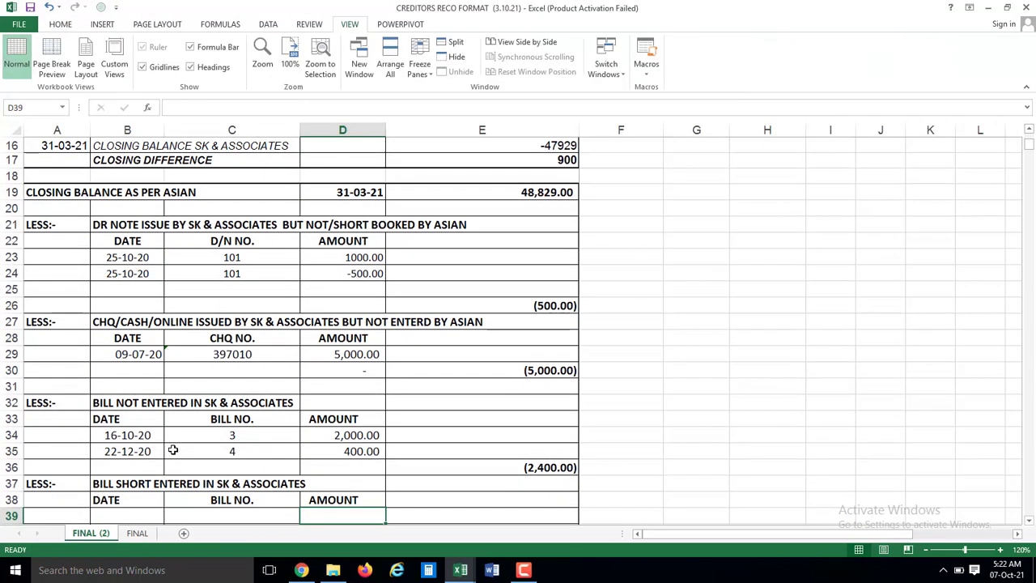
pyautogui.press('Up')
pyautogui.press('Down')
pyautogui.press('Down')
pyautogui.press('Down')
pyautogui.press('Down')
pyautogui.press('Down')
pyautogui.press('Down')
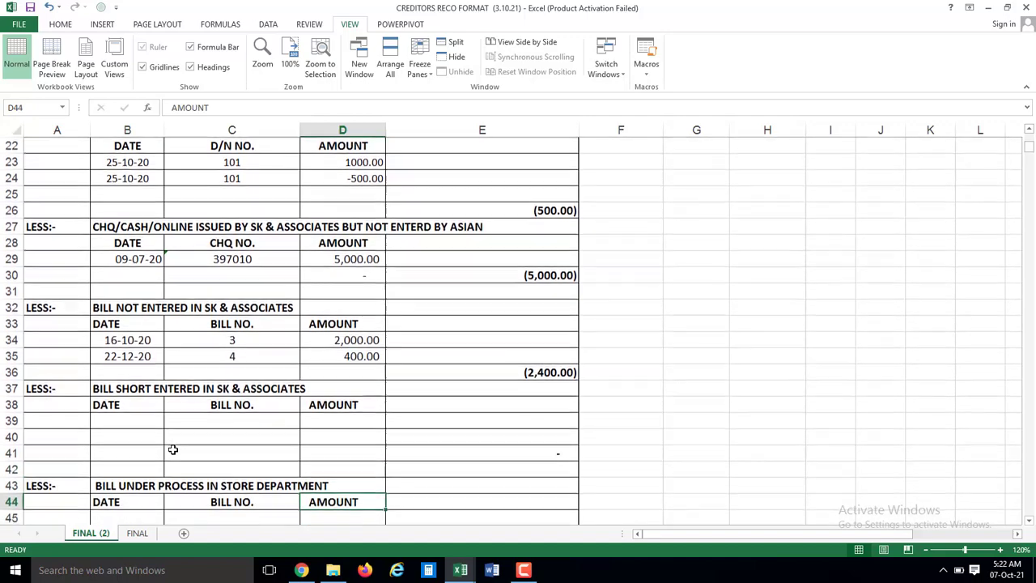
pyautogui.press('Down')
pyautogui.press('Down')
pyautogui.press('Down')
pyautogui.press('Down')
pyautogui.press('Down')
pyautogui.press('Down')
pyautogui.press('Down')
pyautogui.press('Down')
pyautogui.press('Down')
pyautogui.press('Down')
pyautogui.press('Down')
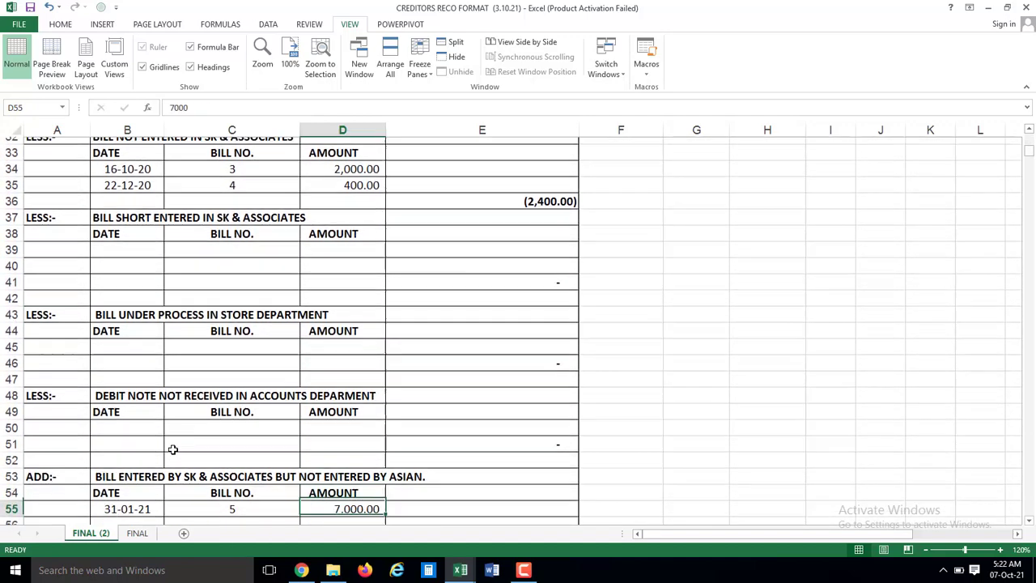
pyautogui.press('Down')
pyautogui.press('Up')
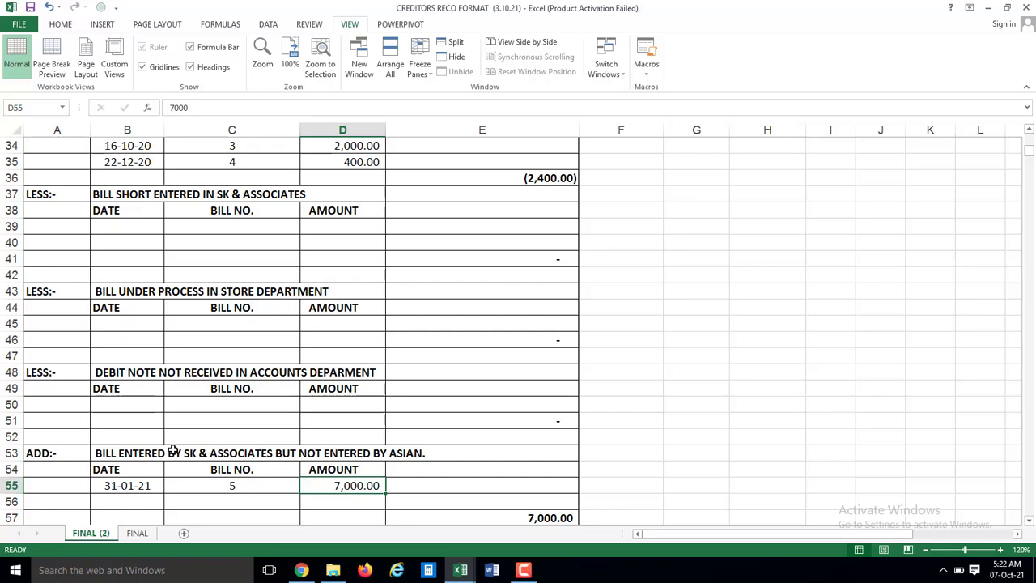
pyautogui.hotkey('ctrl', 'Tab')
pyautogui.press('Right')
pyautogui.press('Right')
pyautogui.press('Right')
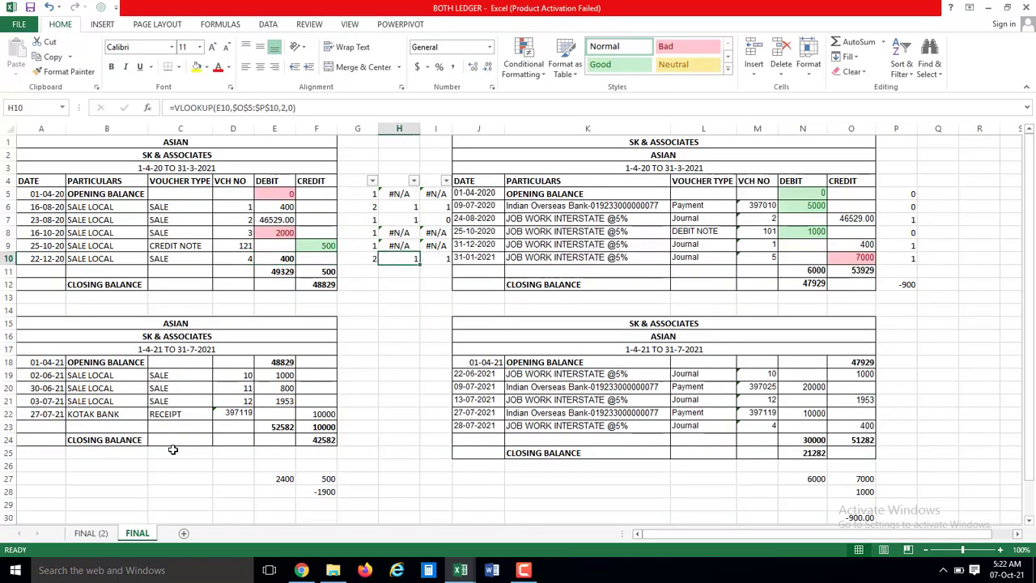
pyautogui.press('Right')
pyautogui.press('Right')
pyautogui.press('Right')
pyautogui.press('Right')
pyautogui.press('Right')
pyautogui.press('Right')
pyautogui.press('Right')
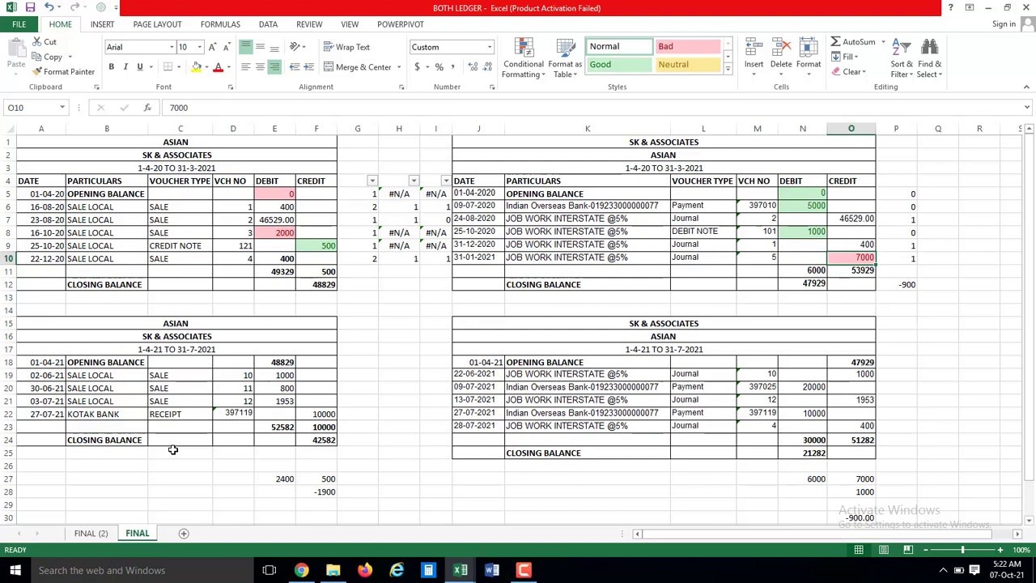
pyautogui.hotkey('ctrl', 'Tab')
pyautogui.press('Left')
pyautogui.press('Left')
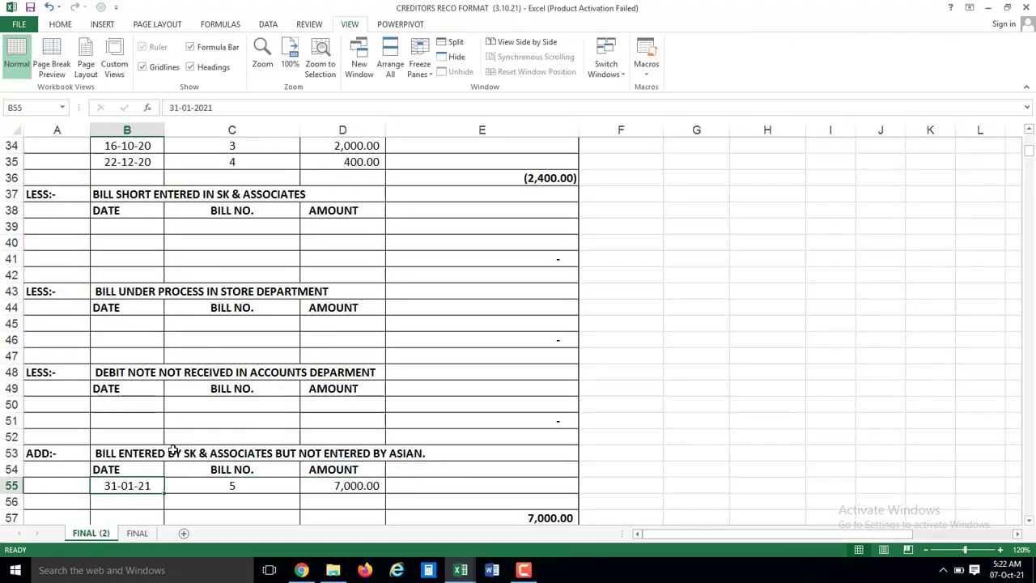
pyautogui.press('Down')
pyautogui.press('Down')
pyautogui.press('Down')
pyautogui.press('Down')
pyautogui.press('Down')
pyautogui.press('Up')
pyautogui.press('Up')
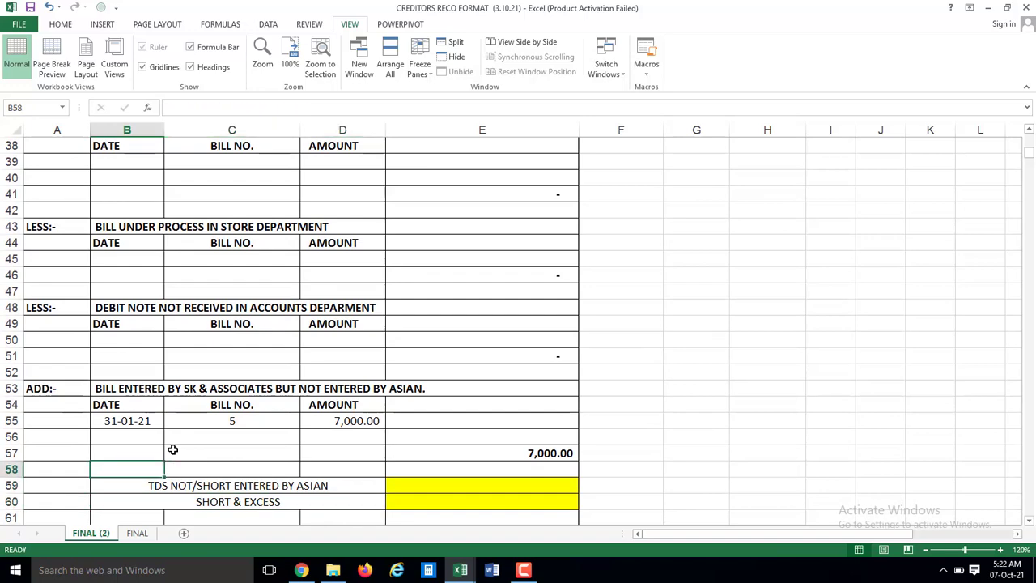
pyautogui.press('Up')
pyautogui.press('Up')
pyautogui.press('Up')
pyautogui.press('Up')
pyautogui.press('Up')
pyautogui.press('Up')
pyautogui.press('Up')
pyautogui.press('Up')
pyautogui.press('Up')
pyautogui.press('Up')
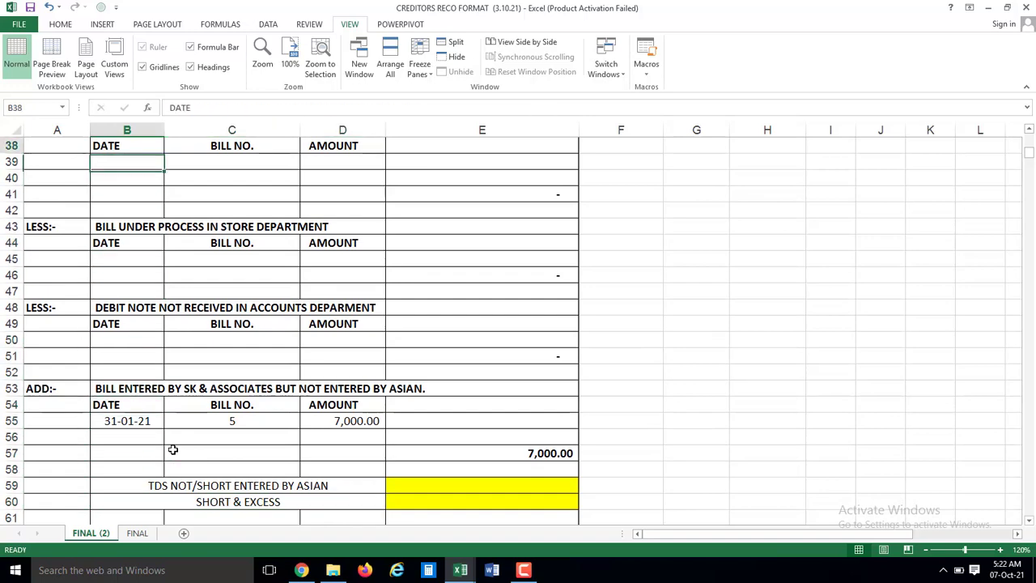
pyautogui.press('Up')
pyautogui.press('Up')
pyautogui.press('Up')
pyautogui.press('Up')
pyautogui.press('Up')
pyautogui.press('Up')
pyautogui.press('Up')
pyautogui.press('Up')
pyautogui.press('Down')
pyautogui.press('Down')
pyautogui.press('Down')
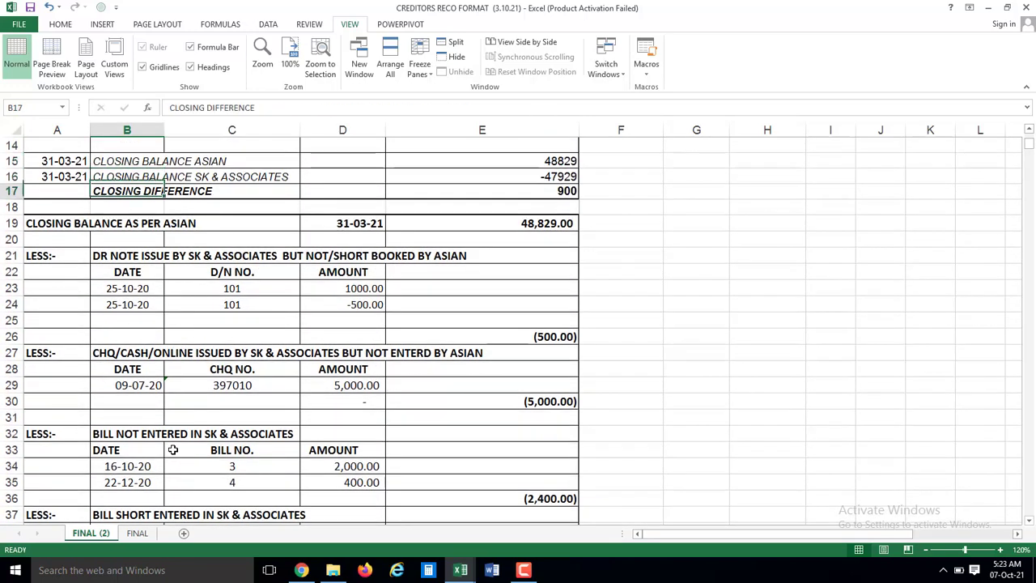
pyautogui.press('Down')
pyautogui.press('Down')
pyautogui.press('Down')
pyautogui.press('Down')
pyautogui.press('Down')
pyautogui.press('Down')
pyautogui.press('Down')
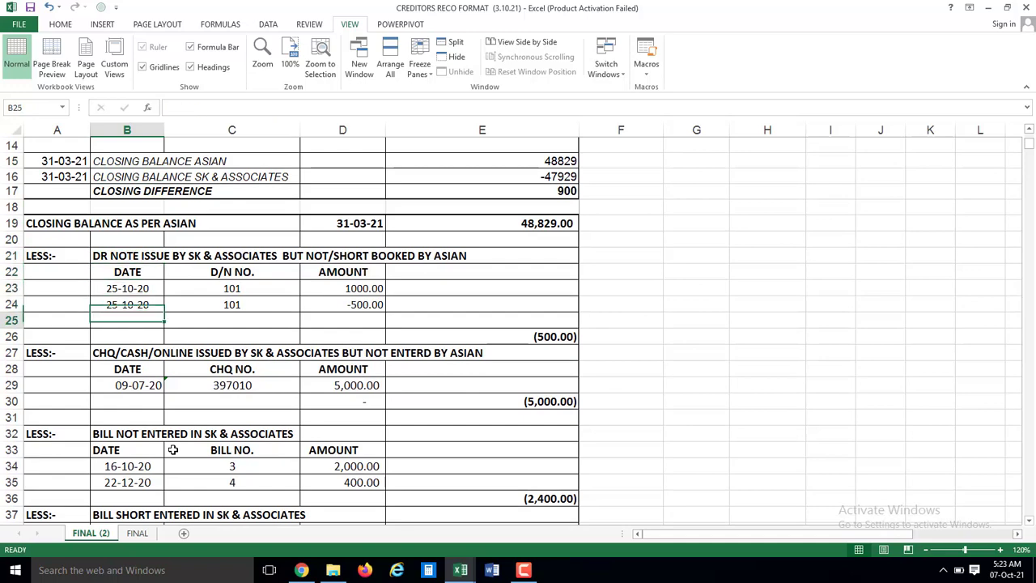
pyautogui.press('Down')
pyautogui.press('Down')
pyautogui.press('Down')
pyautogui.press('Down')
pyautogui.press('Down')
pyautogui.press('Down')
pyautogui.press('Down')
pyautogui.press('Down')
pyautogui.press('Down')
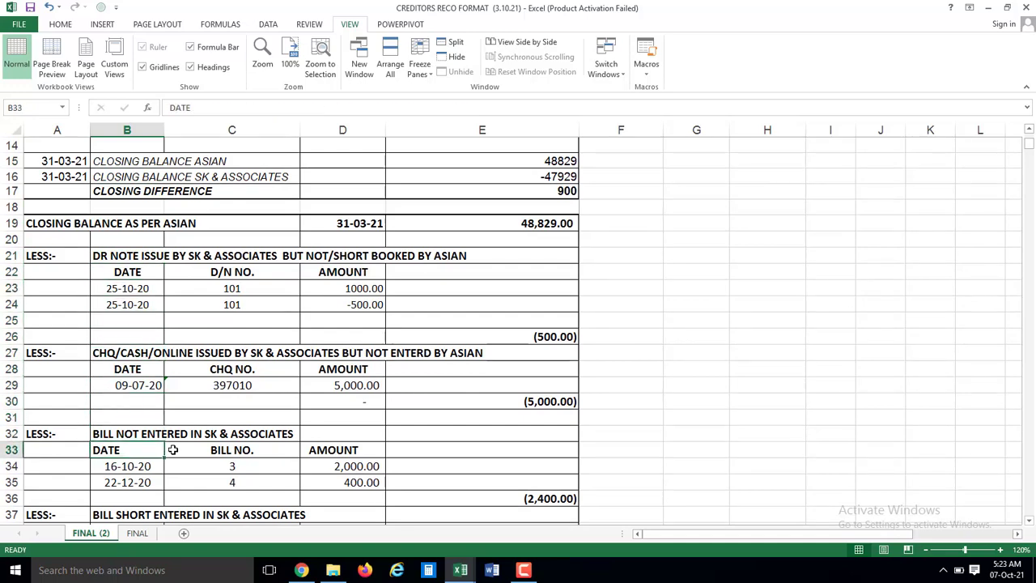
pyautogui.press('Down')
pyautogui.press('Down')
pyautogui.press('Down')
pyautogui.press('Down')
pyautogui.press('Down')
pyautogui.press('Down')
pyautogui.press('Down')
pyautogui.press('Down')
pyautogui.press('Down')
pyautogui.press('Down')
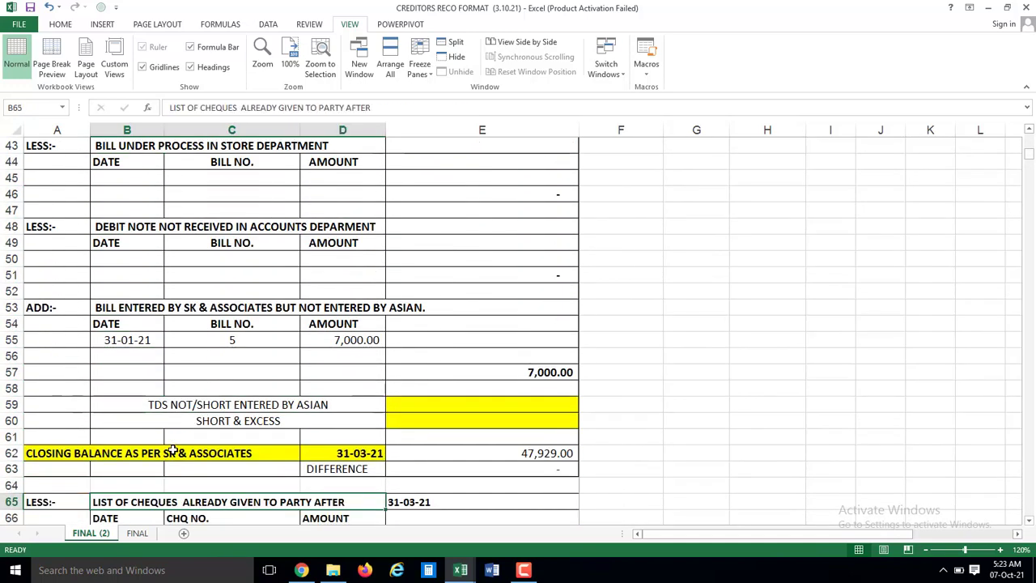
pyautogui.press('Up')
pyautogui.press('Up')
pyautogui.press('Up')
pyautogui.press('Up')
pyautogui.press('Up')
pyautogui.press('Up')
pyautogui.press('Up')
pyautogui.press('Up')
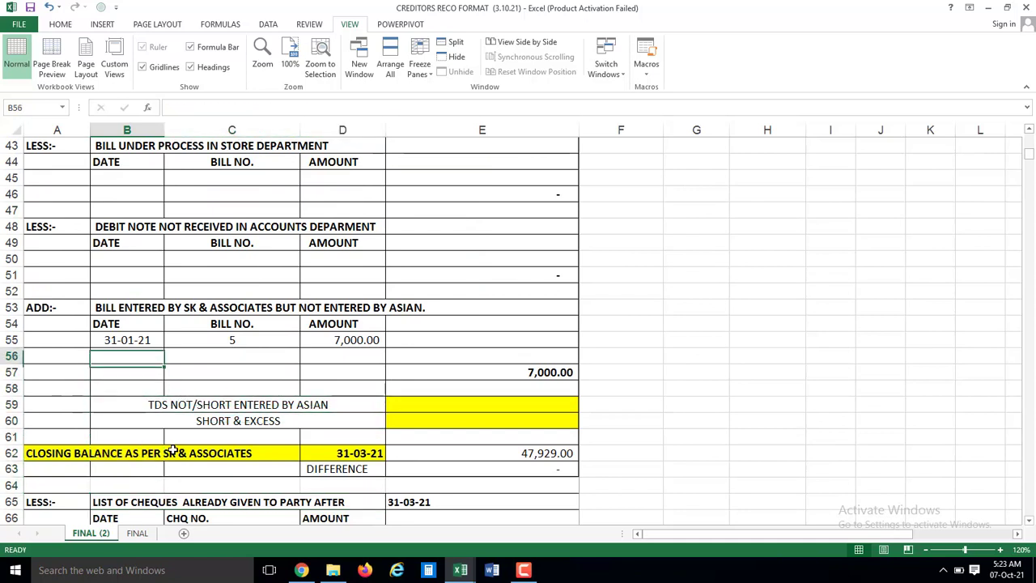
pyautogui.press('Up')
pyautogui.press('Up')
pyautogui.press('Up')
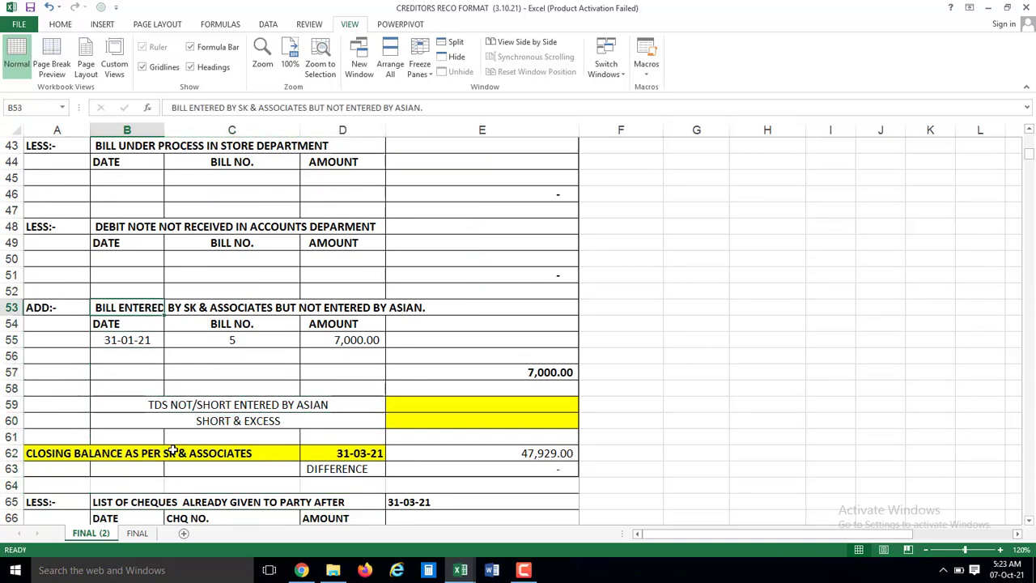
pyautogui.press('Down')
pyautogui.press('Down')
pyautogui.press('Up')
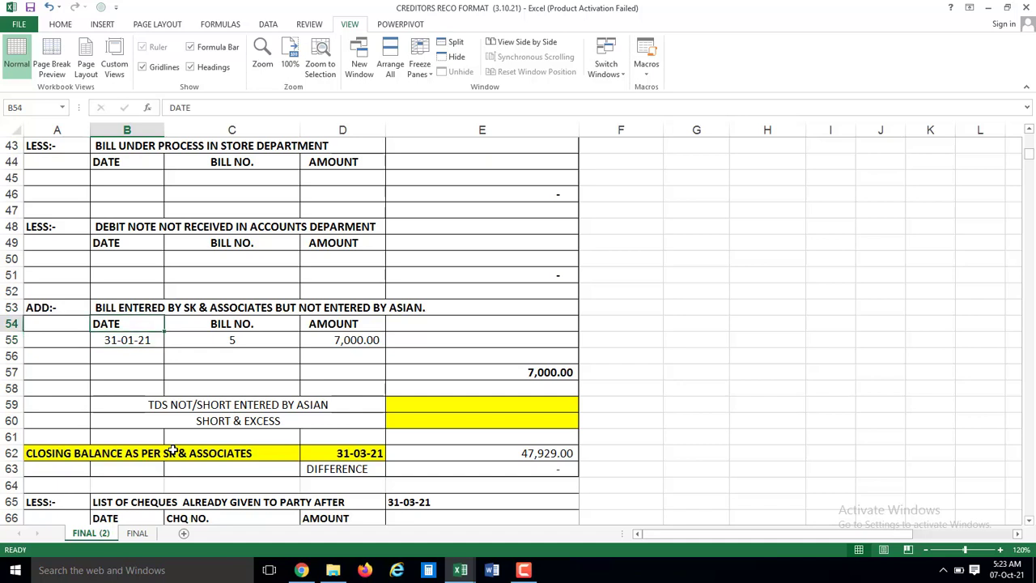
pyautogui.press('Up')
pyautogui.press('Down')
pyautogui.press('Down')
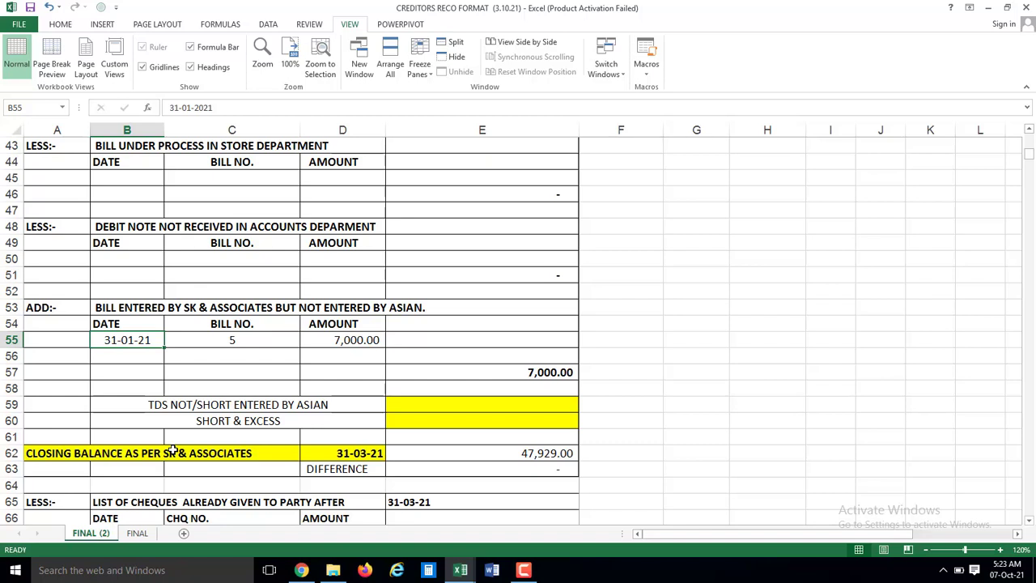
pyautogui.press('Right')
pyautogui.press('Right')
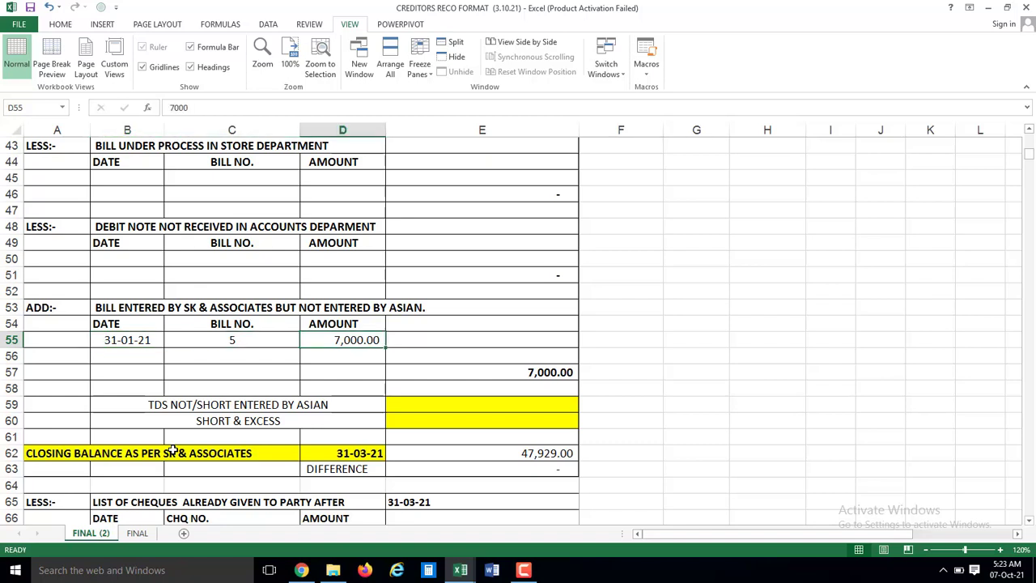
pyautogui.press('Right')
pyautogui.press('Right')
pyautogui.press('Left')
pyautogui.press('Up')
pyautogui.press('Up')
pyautogui.press('Up')
pyautogui.press('Up')
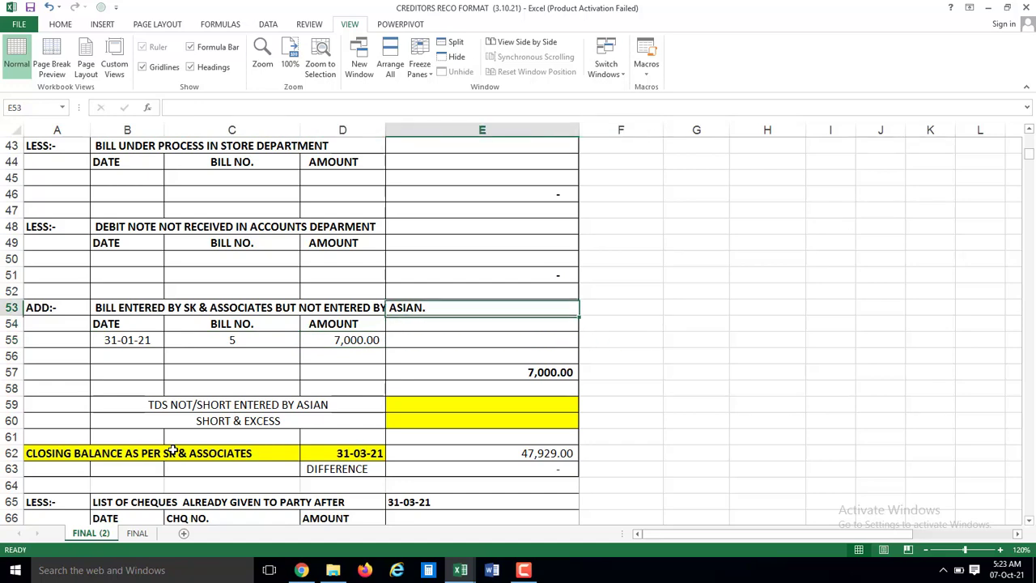
pyautogui.press('Up')
pyautogui.press('Up')
pyautogui.press('Up')
pyautogui.press('Up')
pyautogui.press('Up')
pyautogui.press('Up')
pyautogui.press('Up')
pyautogui.press('Up')
pyautogui.press('Up')
pyautogui.press('Up')
pyautogui.press('Up')
pyautogui.press('Up')
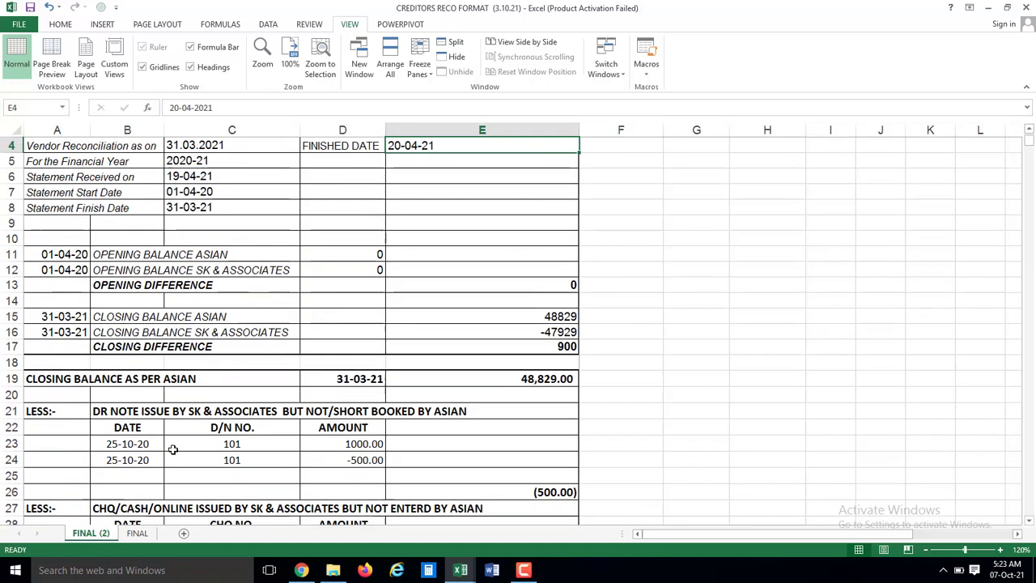
pyautogui.press('Down')
pyautogui.press('Down')
pyautogui.press('Down')
pyautogui.press('Down')
pyautogui.press('Down')
pyautogui.press('Down')
pyautogui.press('Down')
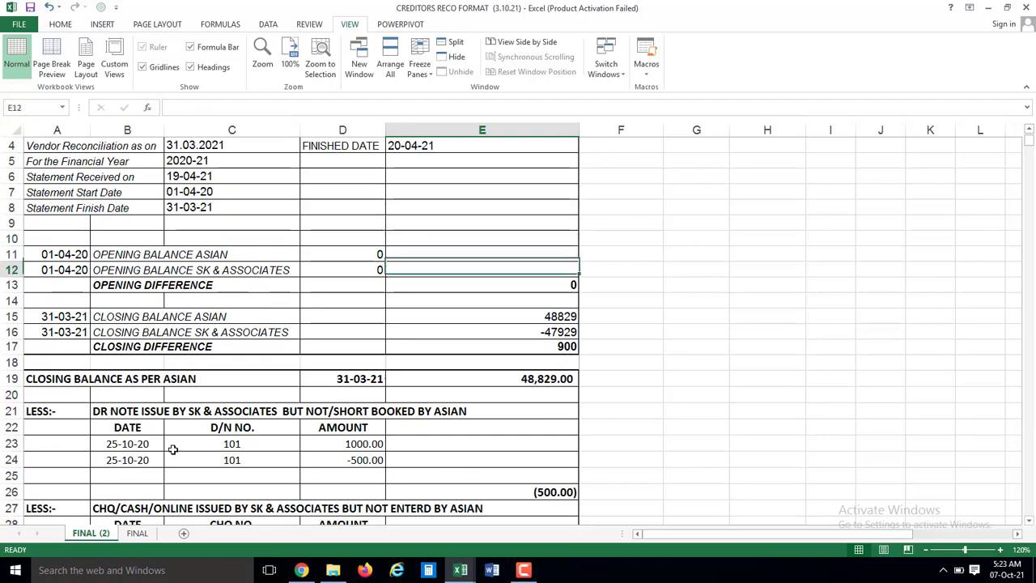
pyautogui.press('Down')
pyautogui.press('Down')
pyautogui.press('Down')
pyautogui.press('Down')
pyautogui.press('Down')
pyautogui.press('Down')
pyautogui.press('Down')
pyautogui.press('Down')
pyautogui.press('Down')
pyautogui.press('Down')
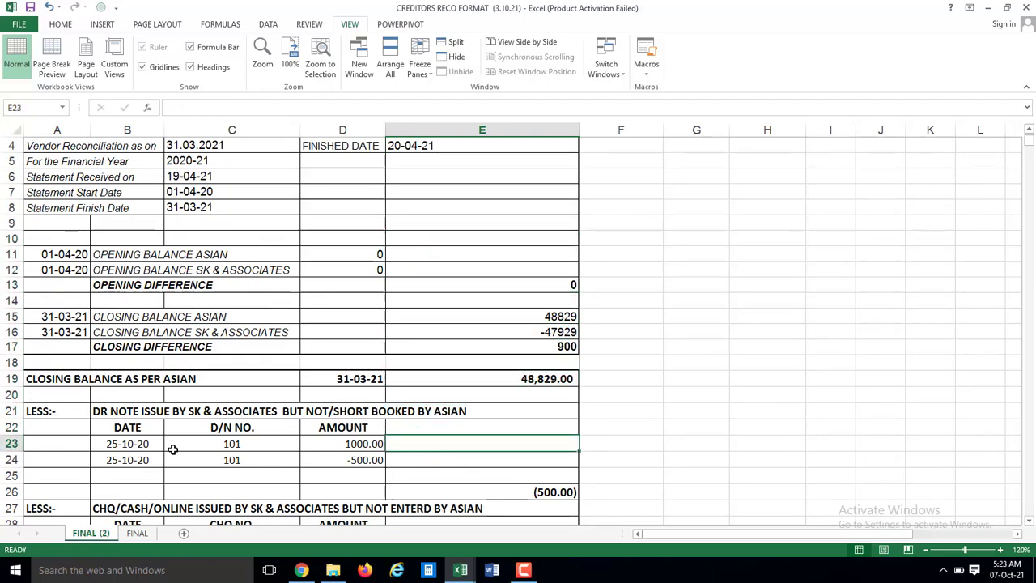
pyautogui.press('Down')
pyautogui.press('Down')
pyautogui.press('Down')
pyautogui.press('Down')
pyautogui.press('Down')
pyautogui.press('Down')
pyautogui.press('Down')
pyautogui.press('Down')
pyautogui.press('Down')
pyautogui.press('Down')
pyautogui.press('Down')
pyautogui.press('Down')
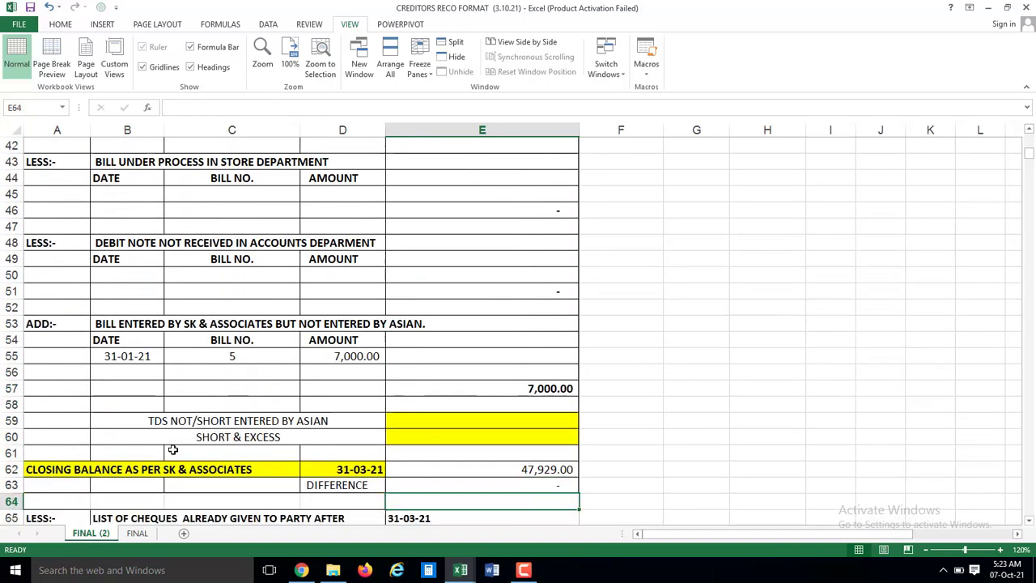
pyautogui.press('Up')
pyautogui.press('Up')
pyautogui.press('Up')
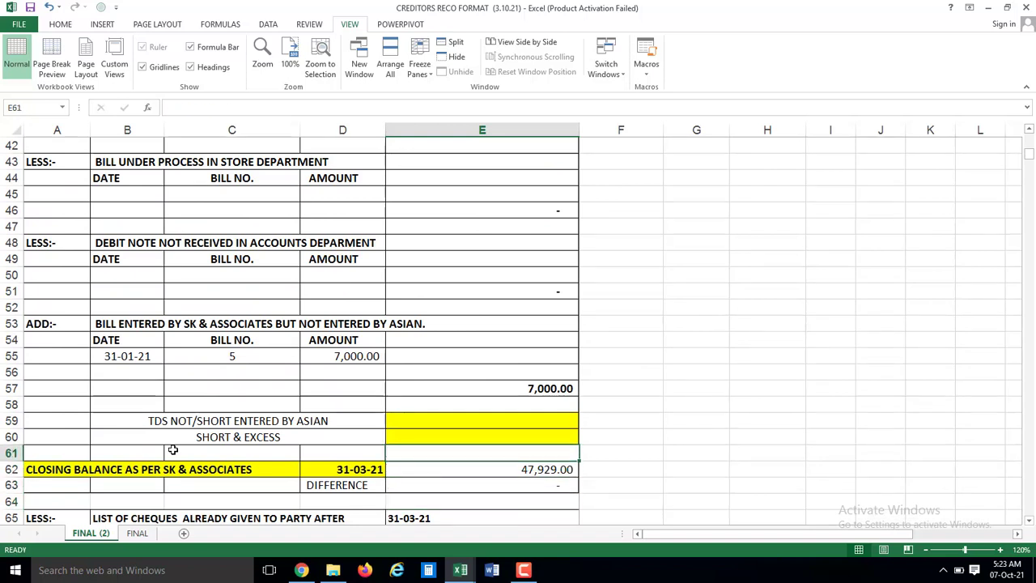
pyautogui.press('Down')
pyautogui.press('Down')
pyautogui.press('Down')
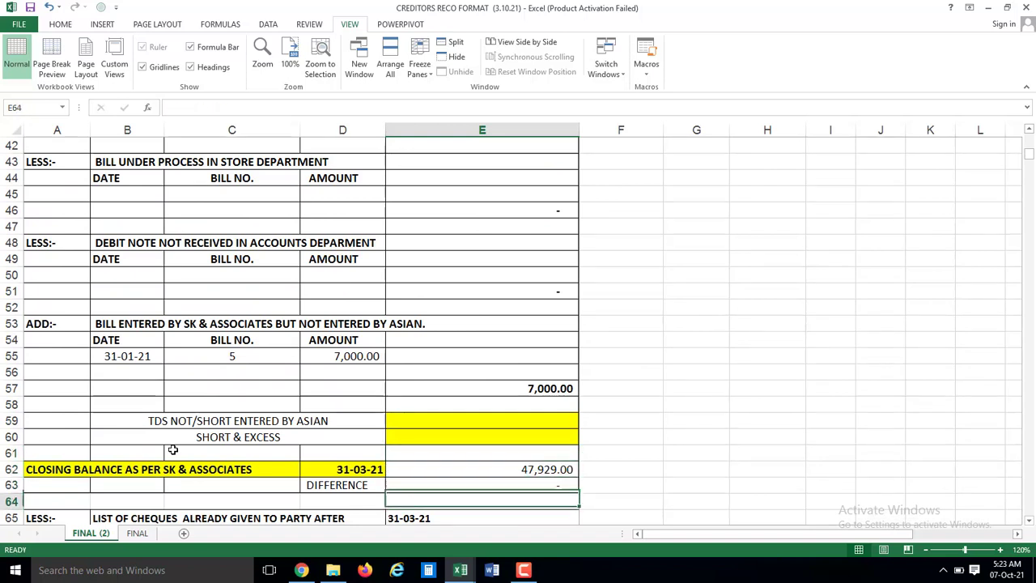
# - Inspect the E63 difference formula =E16+E62 without changing it, then move to BOTH LEDGER
pyautogui.press('Up')
pyautogui.press('F2')
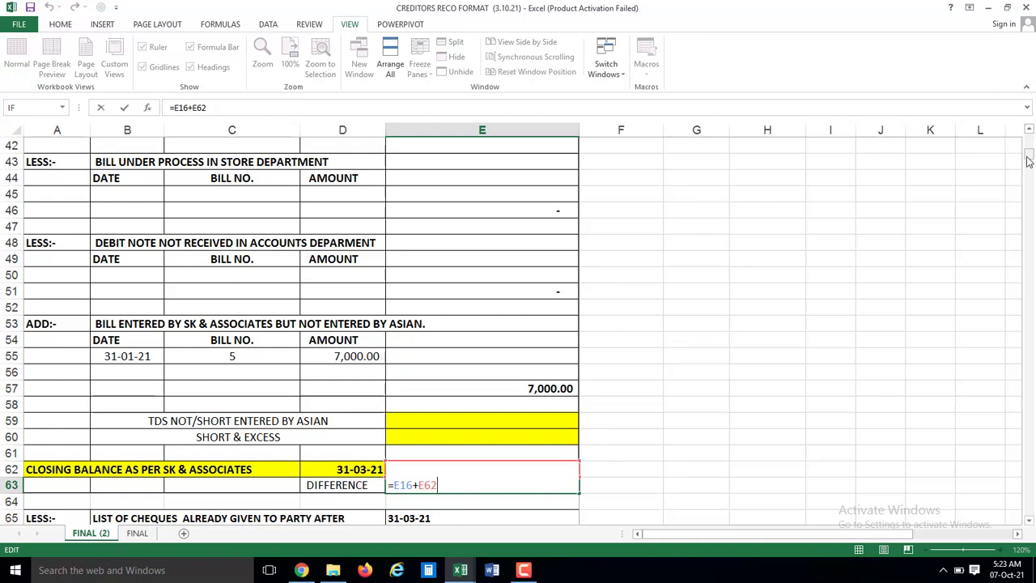
pyautogui.moveTo(1031, 151); pyautogui.dragTo(1031, 139)
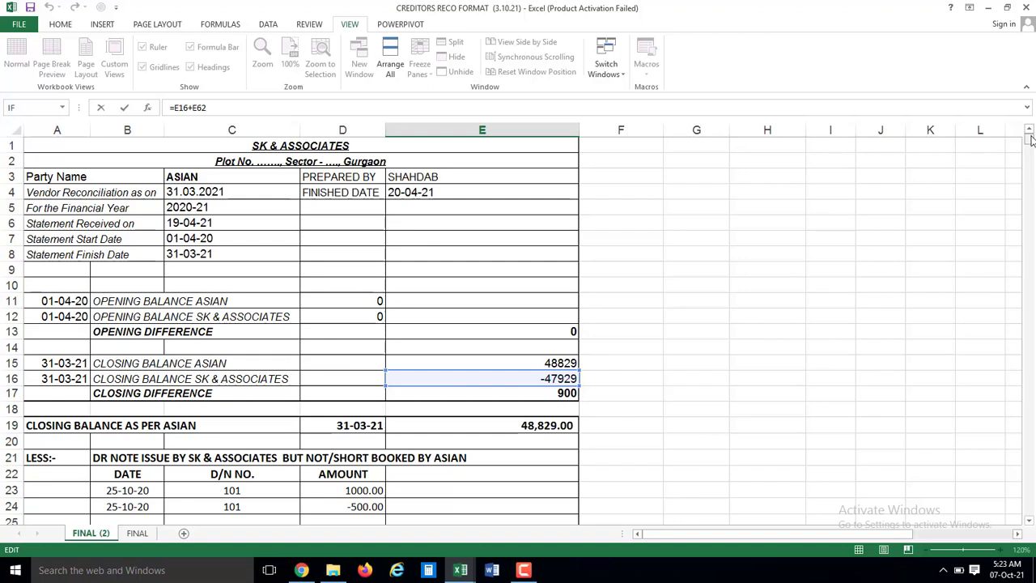
pyautogui.click(912, 235)
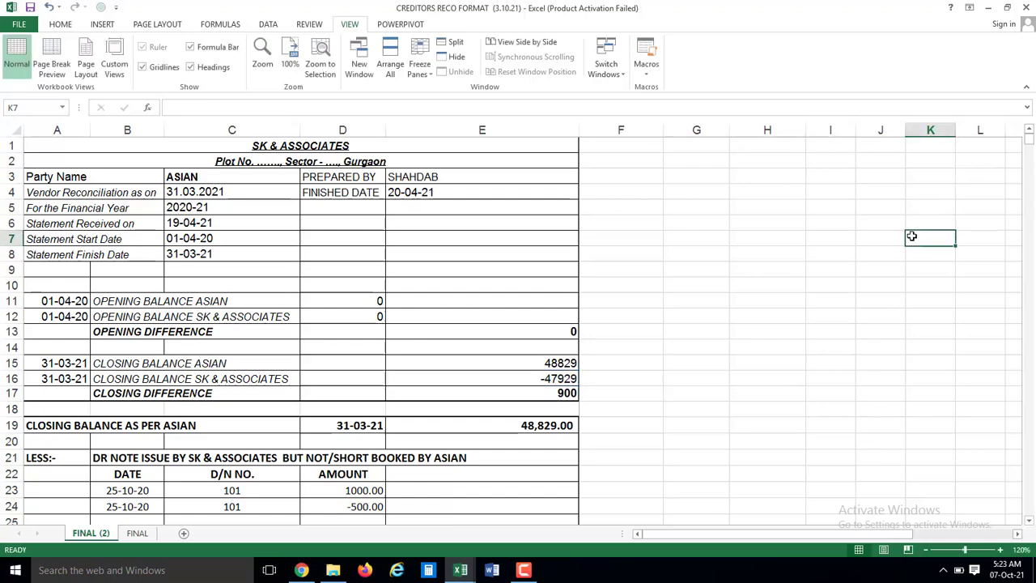
pyautogui.press('Down')
pyautogui.press('Down')
pyautogui.press('Down')
pyautogui.press('Down')
pyautogui.press('Down')
pyautogui.press('Down')
pyautogui.press('Down')
pyautogui.press('Down')
pyautogui.press('Down')
pyautogui.press('Down')
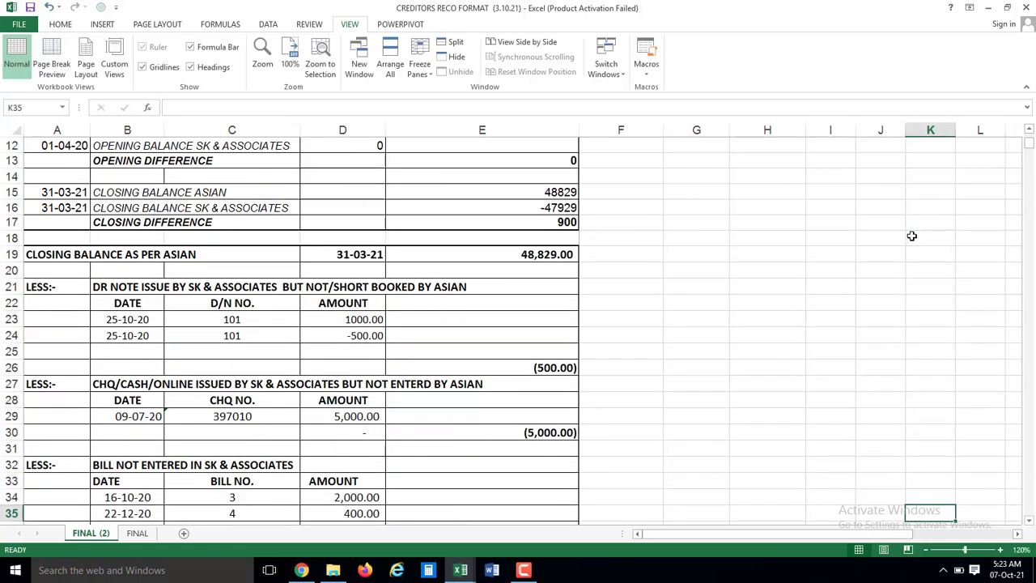
pyautogui.press('Left')
pyautogui.press('Left')
pyautogui.press('Left')
pyautogui.press('Left')
pyautogui.press('Left')
pyautogui.press('Left')
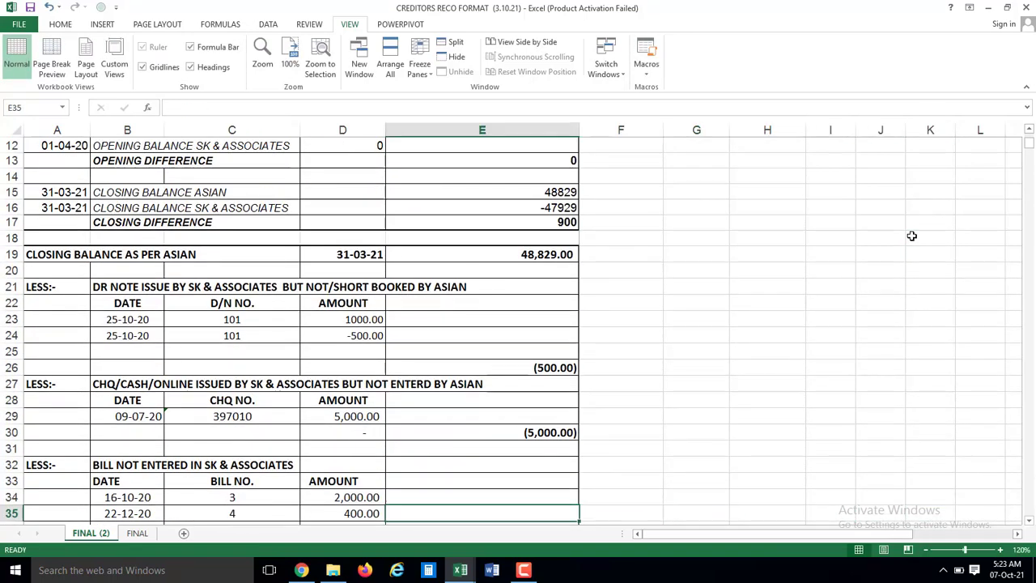
pyautogui.press('Down')
pyautogui.press('Down')
pyautogui.press('Down')
pyautogui.press('Down')
pyautogui.press('Down')
pyautogui.press('Down')
pyautogui.press('Down')
pyautogui.press('Down')
pyautogui.press('Down')
pyautogui.press('Down')
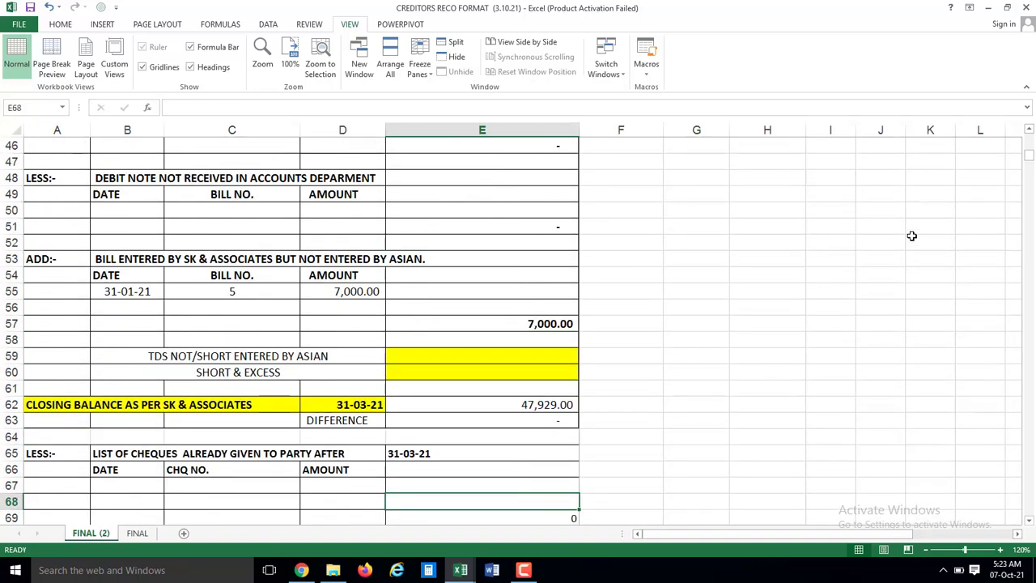
pyautogui.press('Up')
pyautogui.press('Up')
pyautogui.press('Up')
pyautogui.press('Up')
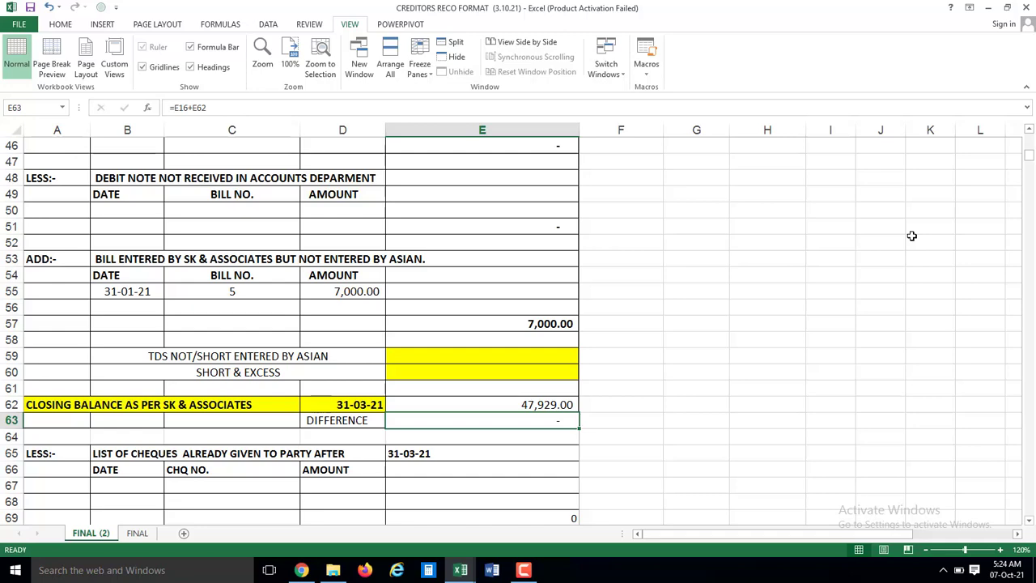
pyautogui.hotkey('ctrl', 'Tab')
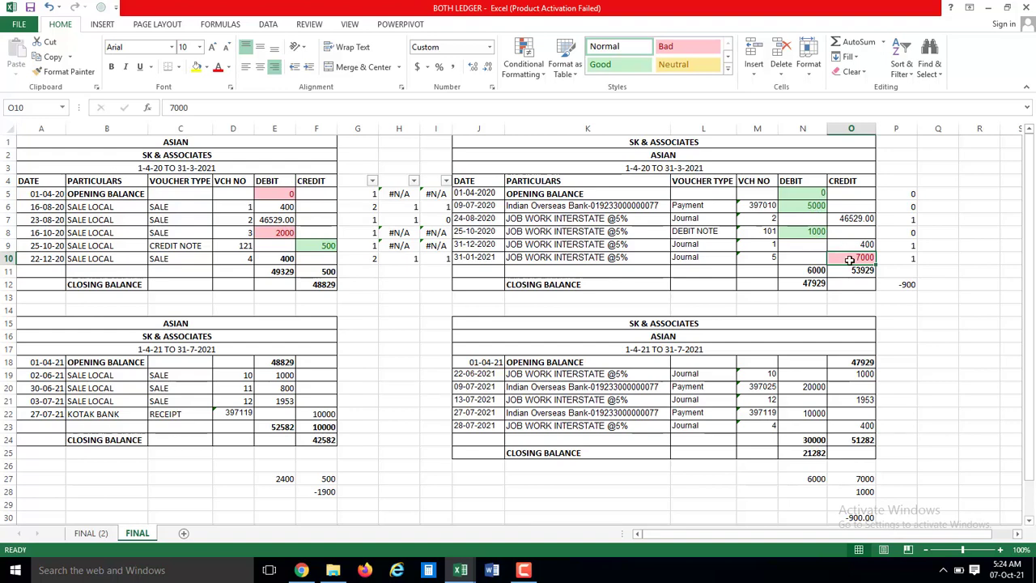
# - Back in CREDITORS RECO FORMAT, step through the -500.00 debit note, cheque and bill amounts
pyautogui.hotkey('alt', 'Tab')
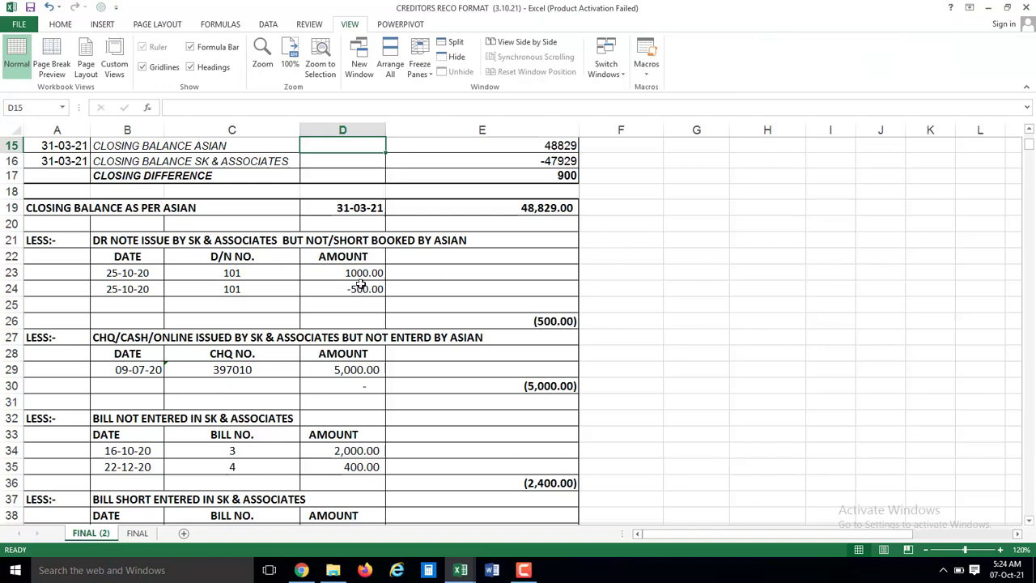
pyautogui.click(350, 285)
pyautogui.press('Down')
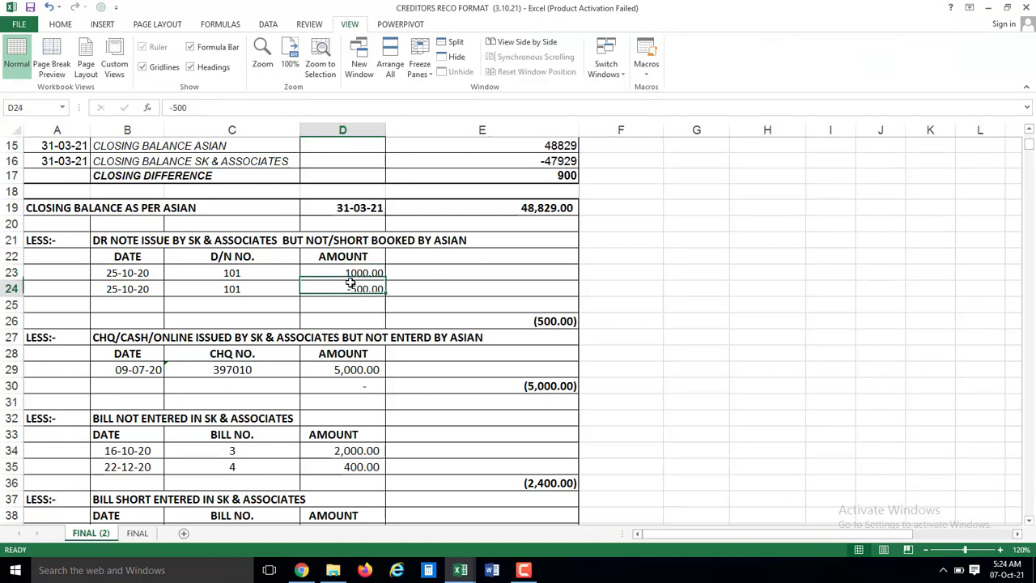
pyautogui.press('Down')
pyautogui.press('Down')
pyautogui.press('Down')
pyautogui.press('Down')
pyautogui.press('Down')
pyautogui.press('Down')
pyautogui.press('Down')
pyautogui.press('Down')
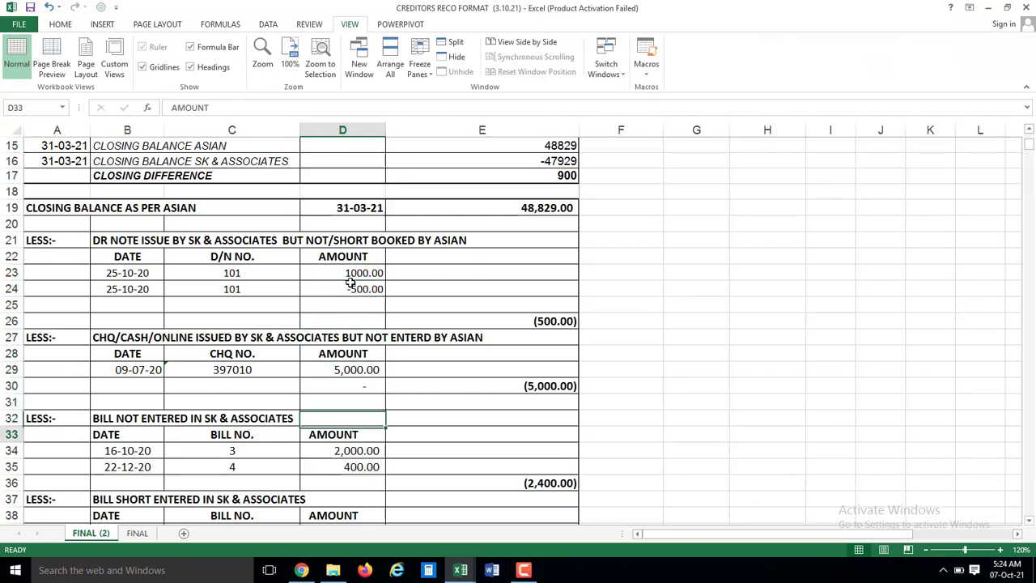
pyautogui.press('Down')
pyautogui.press('Down')
pyautogui.press('Down')
pyautogui.press('Down')
pyautogui.press('Down')
pyautogui.press('Down')
pyautogui.press('Down')
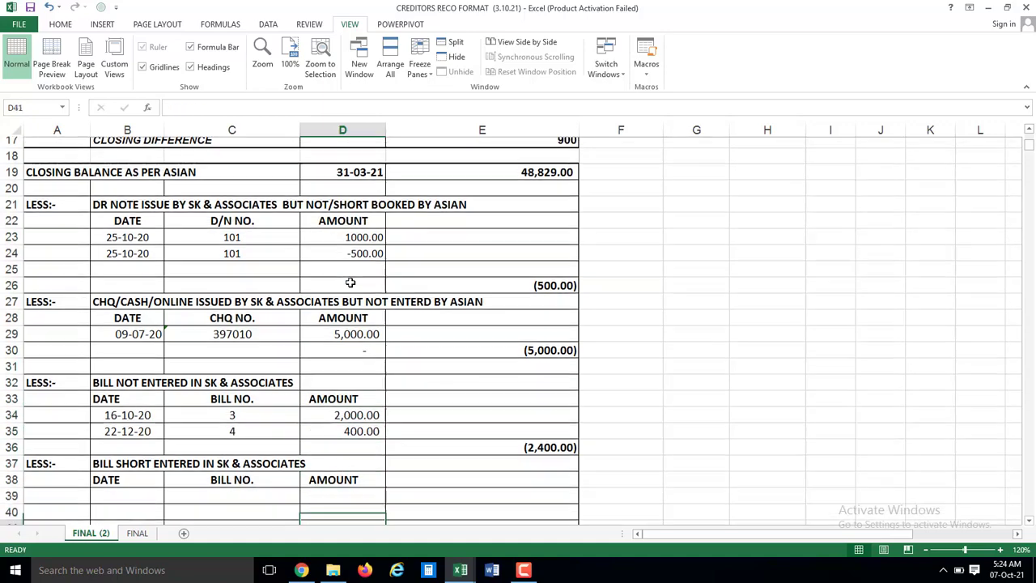
pyautogui.press('Down')
pyautogui.press('Down')
pyautogui.press('Down')
pyautogui.press('Down')
pyautogui.press('Down')
pyautogui.press('Down')
pyautogui.press('Down')
pyautogui.press('Down')
pyautogui.press('Down')
pyautogui.press('Down')
pyautogui.press('Down')
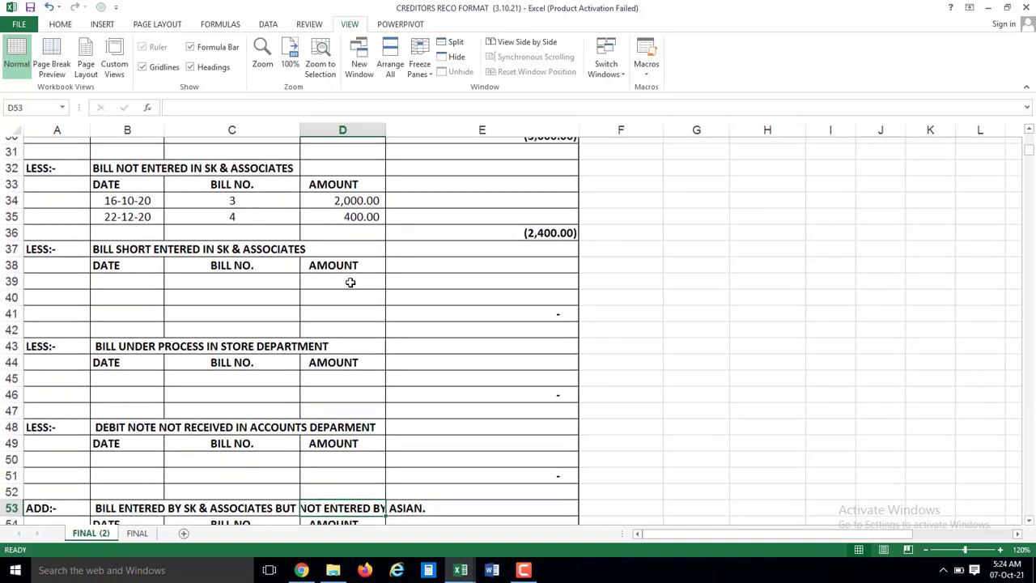
pyautogui.press('Down')
pyautogui.press('Down')
pyautogui.press('Down')
pyautogui.press('Down')
pyautogui.press('Up')
pyautogui.press('Up')
pyautogui.press('Up')
pyautogui.press('Down')
pyautogui.press('Down')
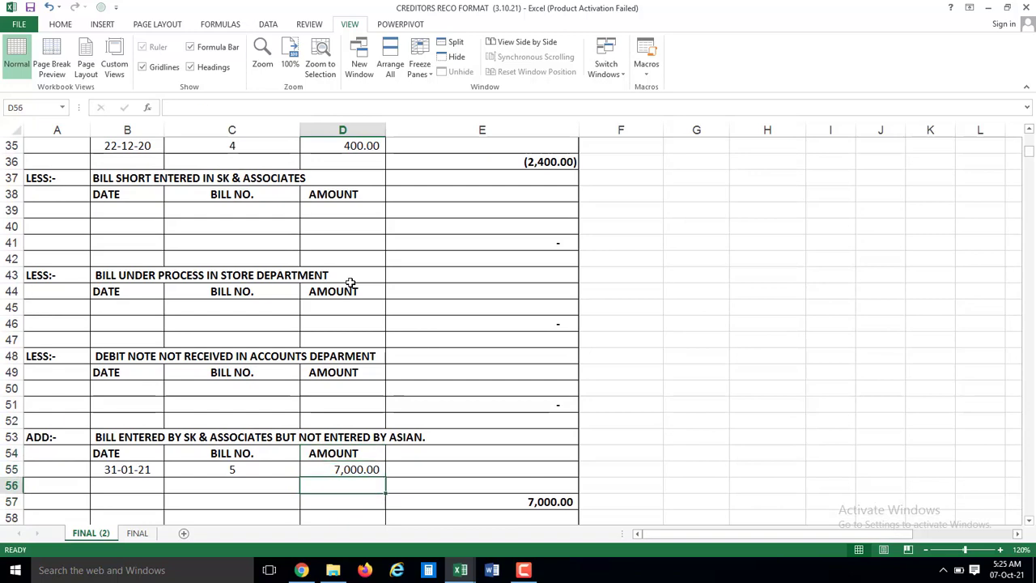
pyautogui.press('Down')
pyautogui.press('Down')
pyautogui.press('Down')
# - Check the SHORT & EXCESS and TDS adjustments, the E62 closing total and the DIFFERENCE check
pyautogui.press('Down')
pyautogui.press('Up')
pyautogui.press('Up')
pyautogui.press('Right')
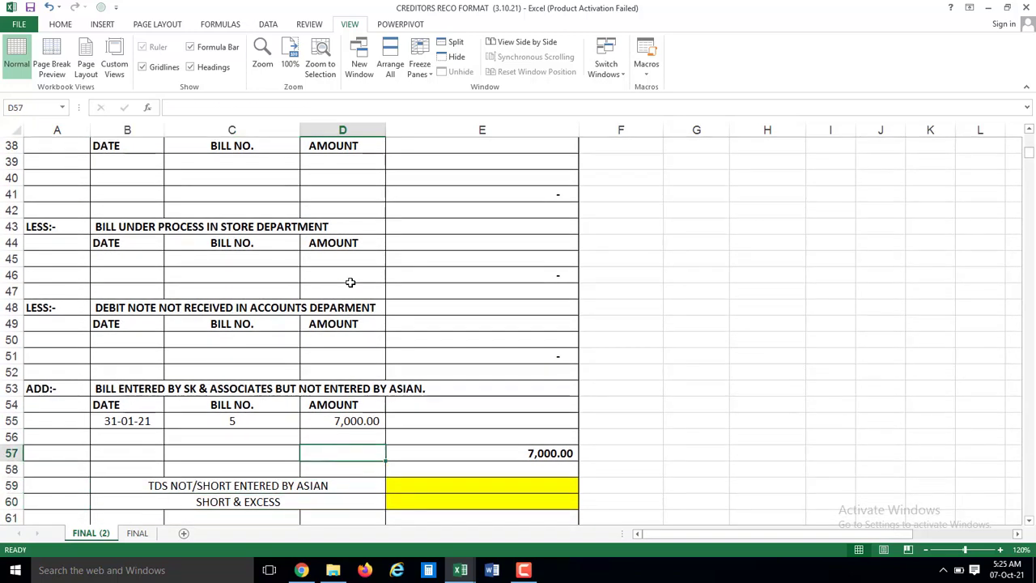
pyautogui.press('Right')
pyautogui.press('Down')
pyautogui.press('Down')
pyautogui.press('Down')
pyautogui.press('Down')
pyautogui.press('Down')
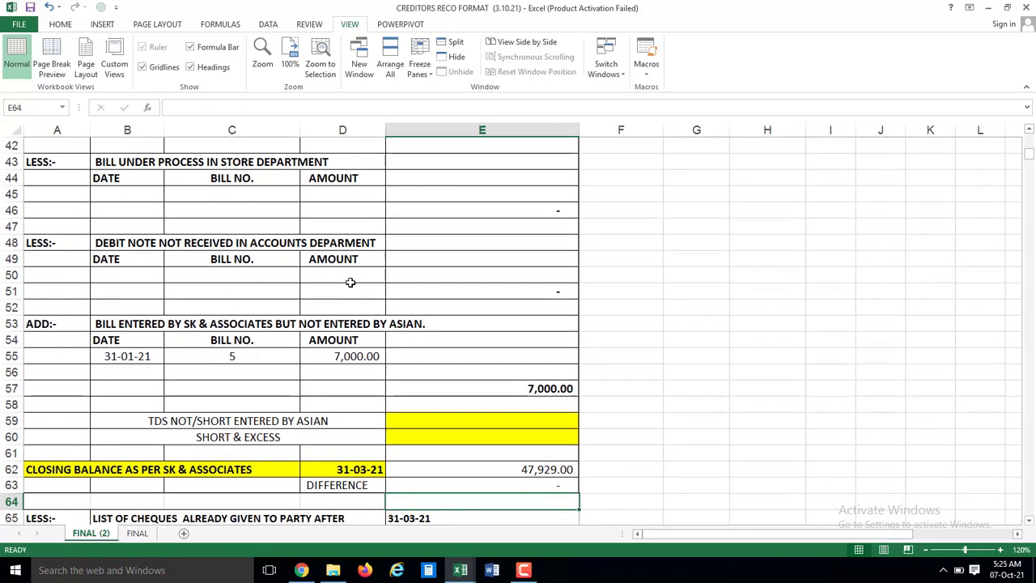
pyautogui.press('Down')
pyautogui.press('Up')
pyautogui.press('Down')
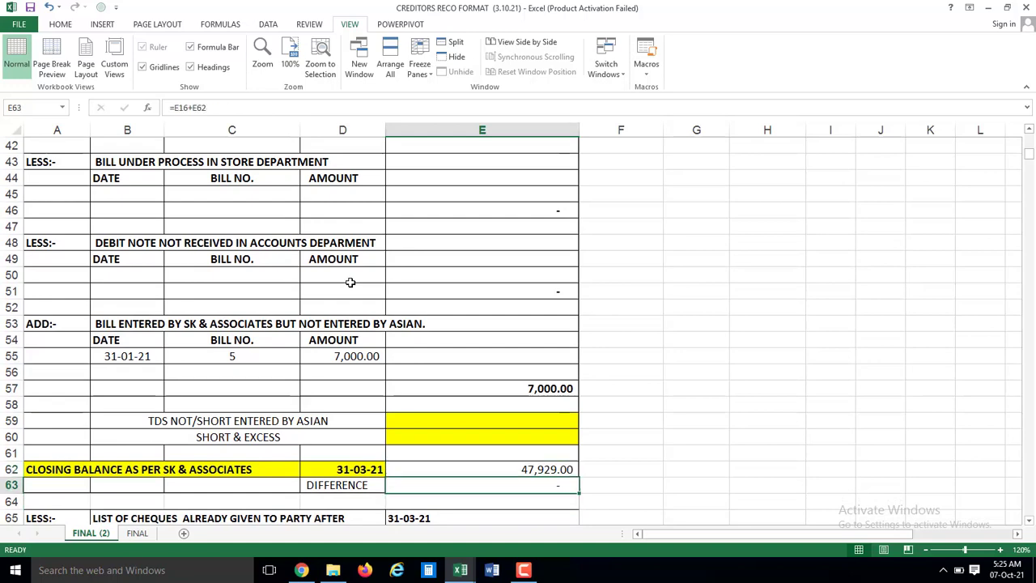
pyautogui.press('Up')
pyautogui.press('Up')
pyautogui.press('Down')
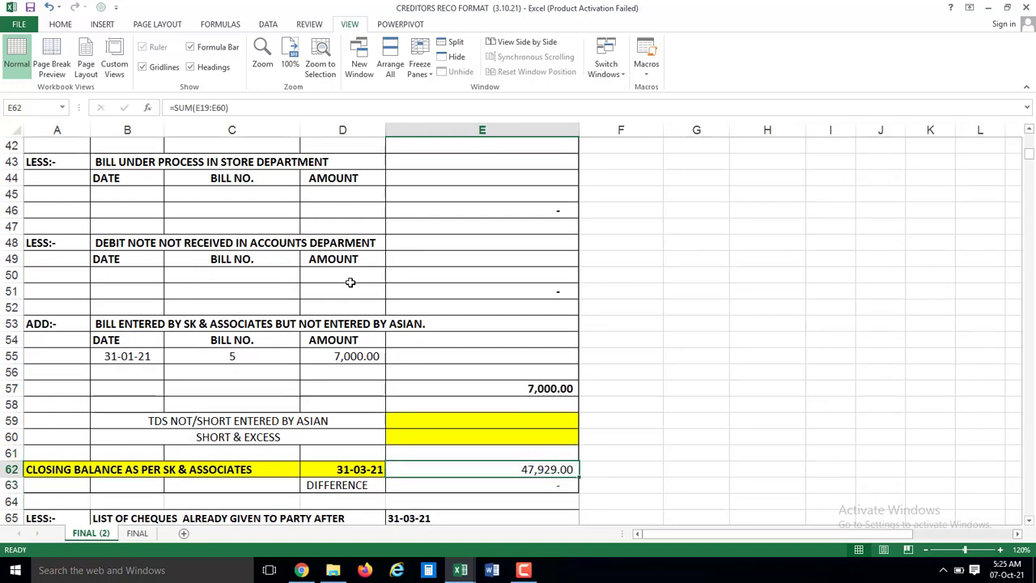
pyautogui.press('Down')
pyautogui.press('Down')
pyautogui.press('Down')
pyautogui.press('Home')
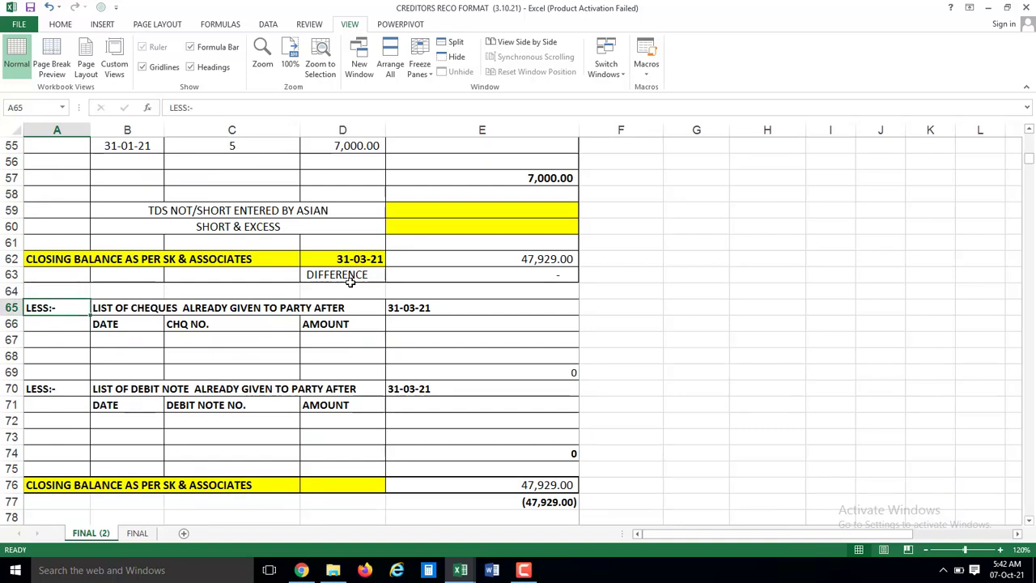
# - Inspect the formulas in the cheques header row and the debit note section's date
pyautogui.press('Right')
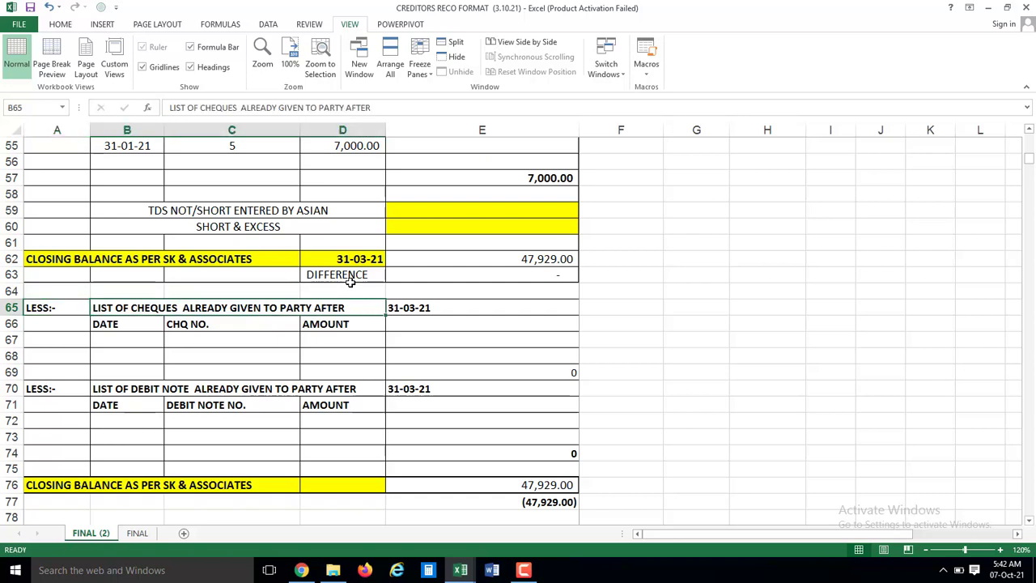
pyautogui.press('Right')
pyautogui.press('Left')
pyautogui.press('Down')
pyautogui.press('Down')
pyautogui.press('Down')
pyautogui.press('Down')
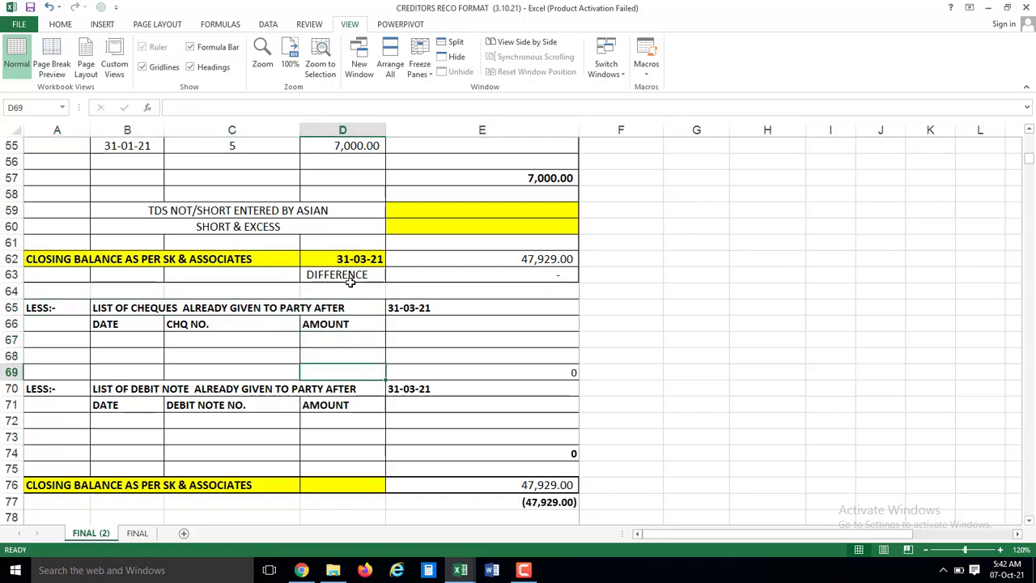
pyautogui.press('Down')
pyautogui.press('Right')
pyautogui.press('Left')
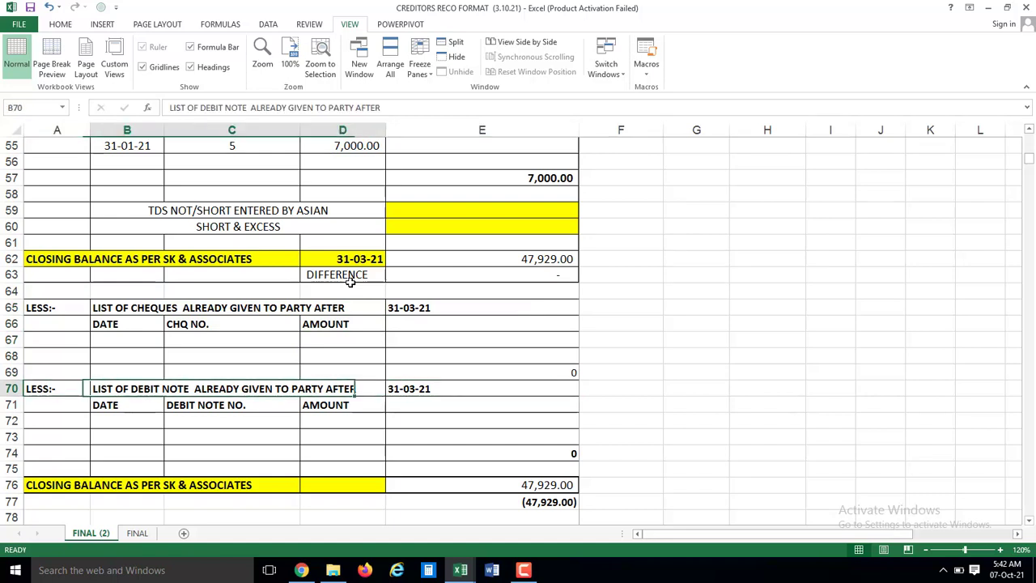
pyautogui.press('Right')
pyautogui.press('Down')
pyautogui.press('Down')
pyautogui.press('Up')
pyautogui.press('Up')
pyautogui.press('Up')
pyautogui.press('Up')
pyautogui.press('Up')
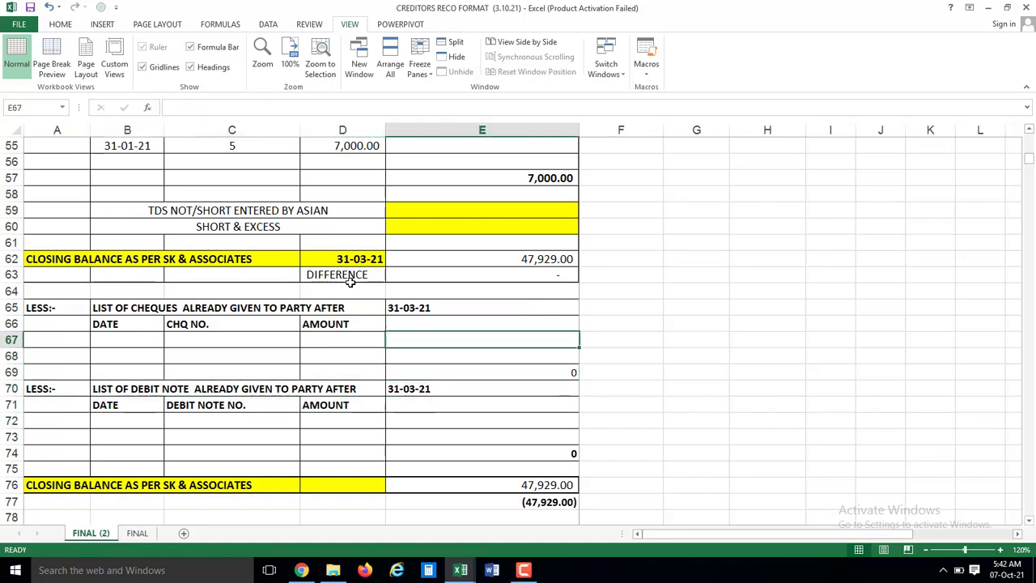
pyautogui.press('Up')
pyautogui.press('Up')
pyautogui.press('Left')
pyautogui.press('Left')
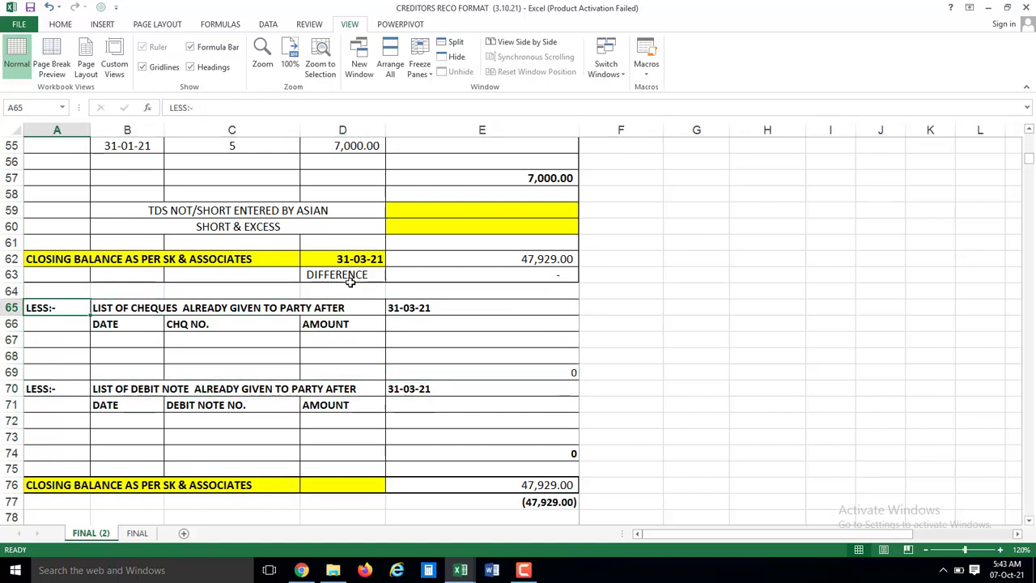
# - Select the cheques section block, then the closing balance and DIFFERENCE rows
pyautogui.hotkey('shift', 'Right')
pyautogui.hotkey('shift', 'Right')
pyautogui.hotkey('shift', 'Right')
pyautogui.hotkey('shift', 'Down')
pyautogui.hotkey('shift', 'Down')
pyautogui.hotkey('shift', 'Down')
pyautogui.hotkey('shift', 'Down')
pyautogui.hotkey('shift', 'Down')
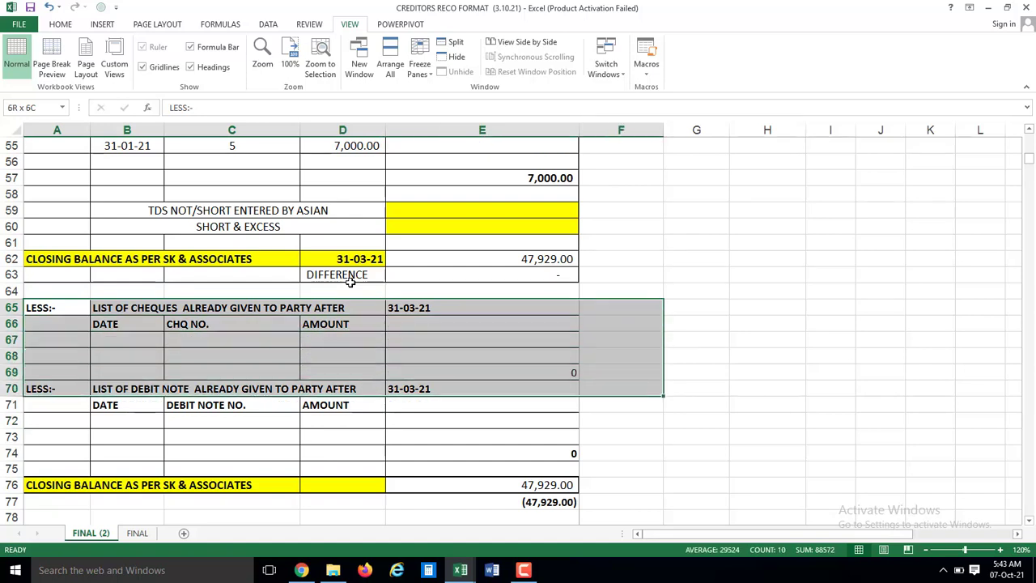
pyautogui.hotkey('shift', 'Down')
pyautogui.hotkey('shift', 'Down')
pyautogui.hotkey('shift', 'Down')
pyautogui.hotkey('shift', 'Down')
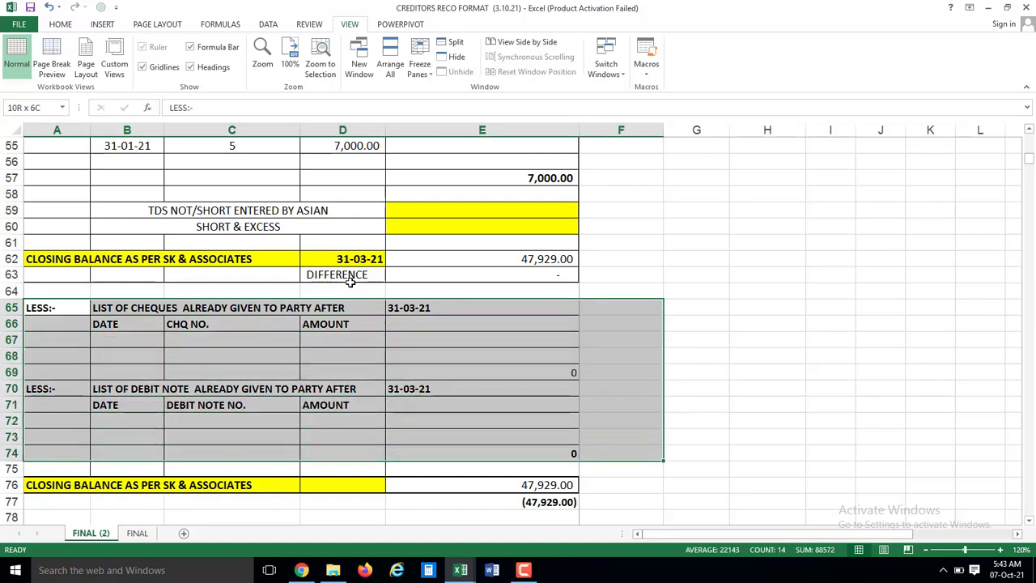
pyautogui.press('Up')
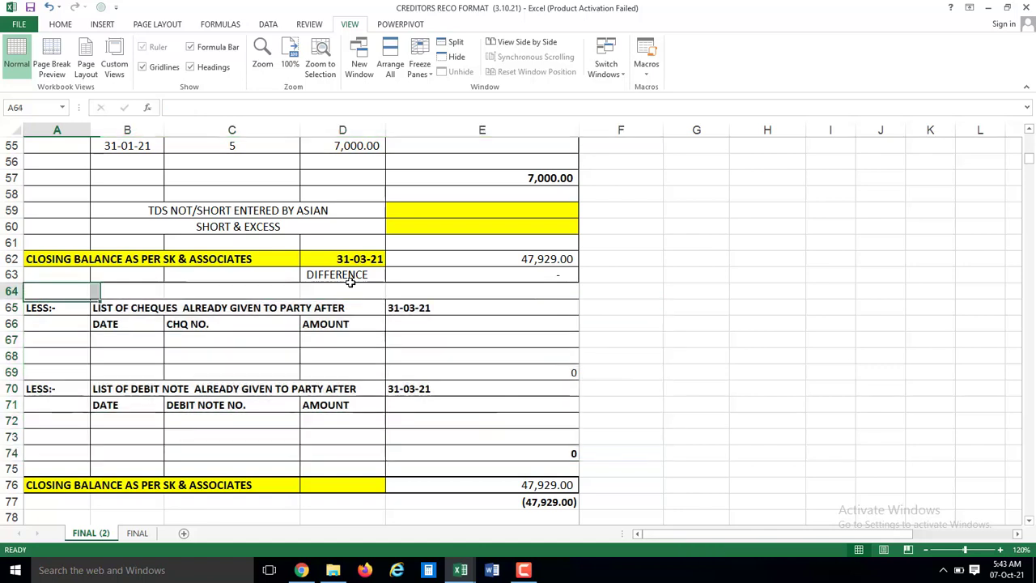
pyautogui.press('Up')
pyautogui.hotkey('shift', 'Right')
pyautogui.hotkey('shift', 'Right')
pyautogui.hotkey('shift', 'Right')
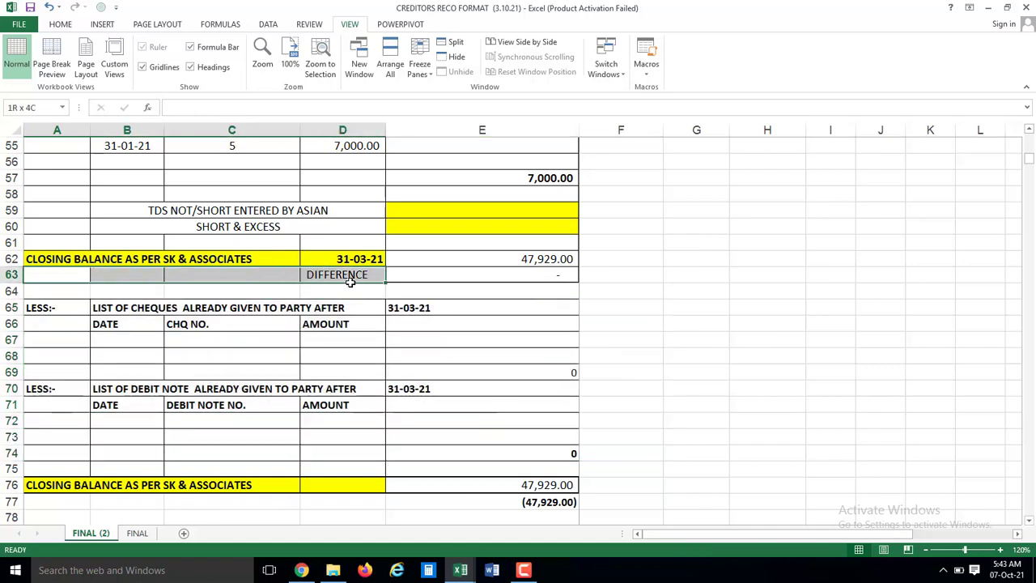
pyautogui.hotkey('shift', 'Right')
pyautogui.hotkey('shift', 'Up')
pyautogui.hotkey('shift', 'Up')
pyautogui.hotkey('shift', 'Up')
pyautogui.hotkey('shift', 'Up')
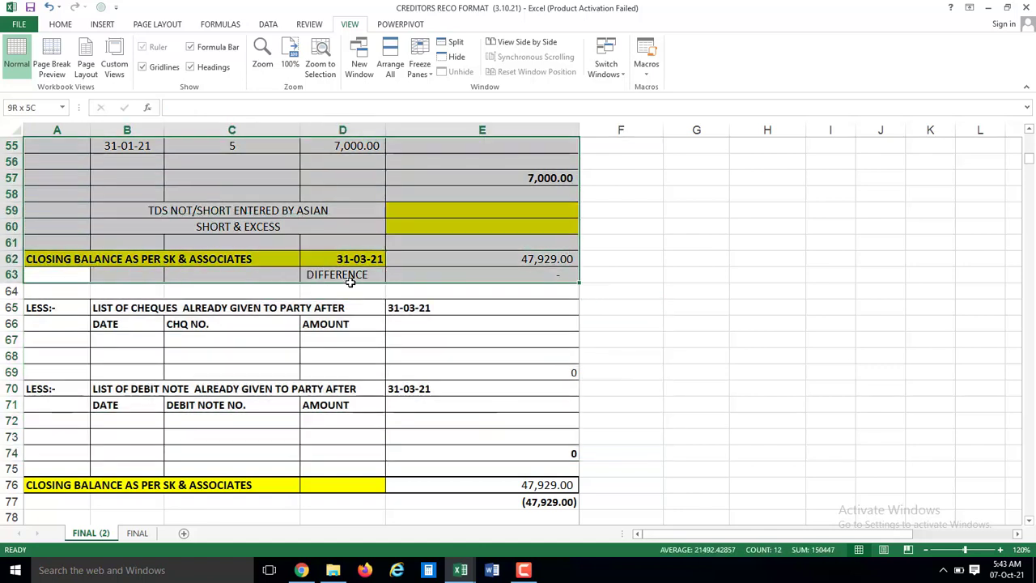
pyautogui.press('Down')
pyautogui.press('Down')
pyautogui.press('Down')
# - Select both LESS sections through the final closing balance, then jump to the 31.07.2021 section
pyautogui.press('Up')
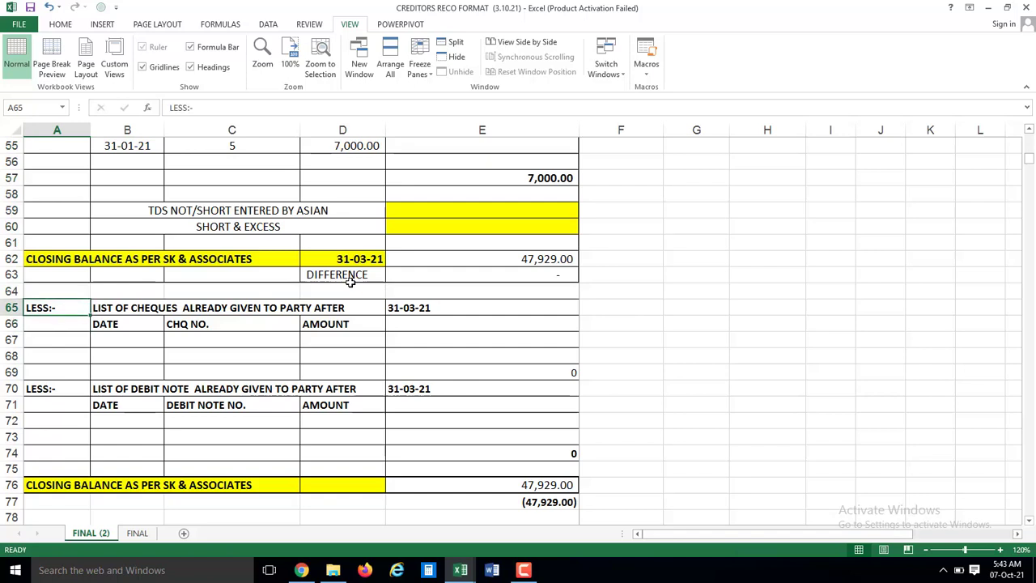
pyautogui.hotkey('shift', 'Right')
pyautogui.hotkey('shift', 'Right')
pyautogui.hotkey('shift', 'Right')
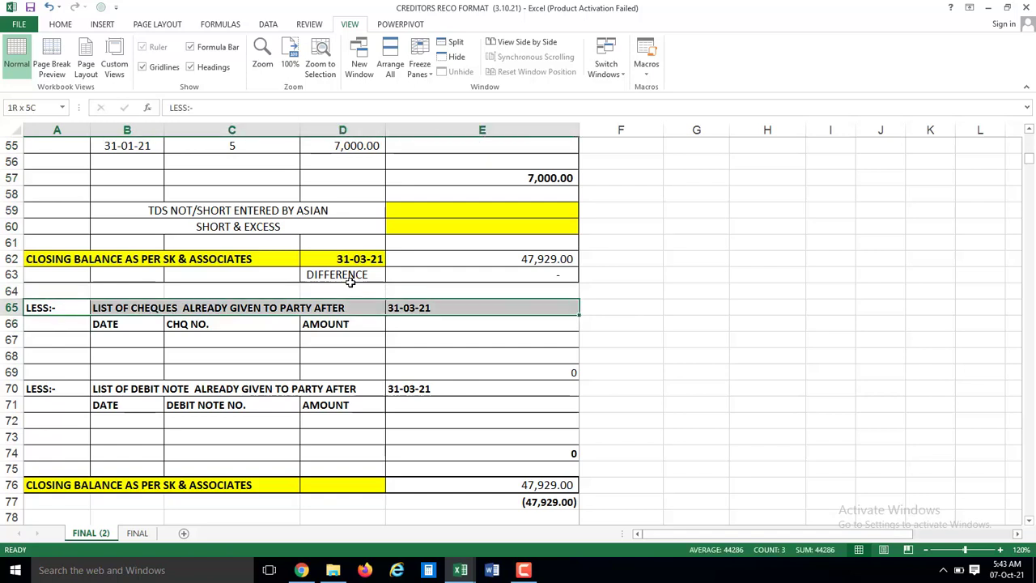
pyautogui.hotkey('shift', 'Down')
pyautogui.hotkey('shift', 'Down')
pyautogui.hotkey('shift', 'Down')
pyautogui.hotkey('shift', 'Down')
pyautogui.hotkey('shift', 'Down')
pyautogui.hotkey('shift', 'Down')
pyautogui.hotkey('shift', 'Down')
pyautogui.hotkey('shift', 'Down')
pyautogui.hotkey('shift', 'Down')
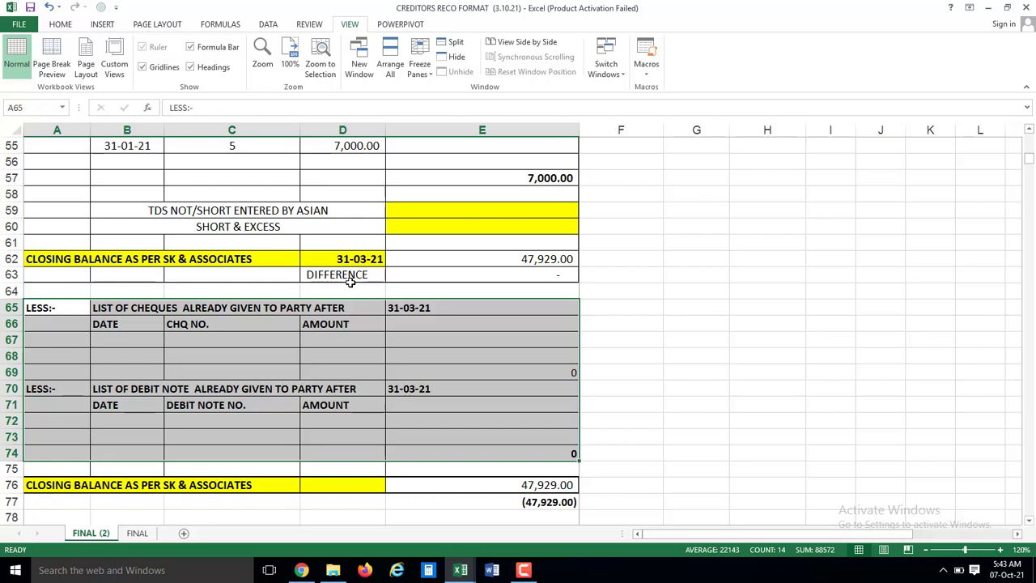
pyautogui.press('Up')
pyautogui.press('Up')
pyautogui.press('Up')
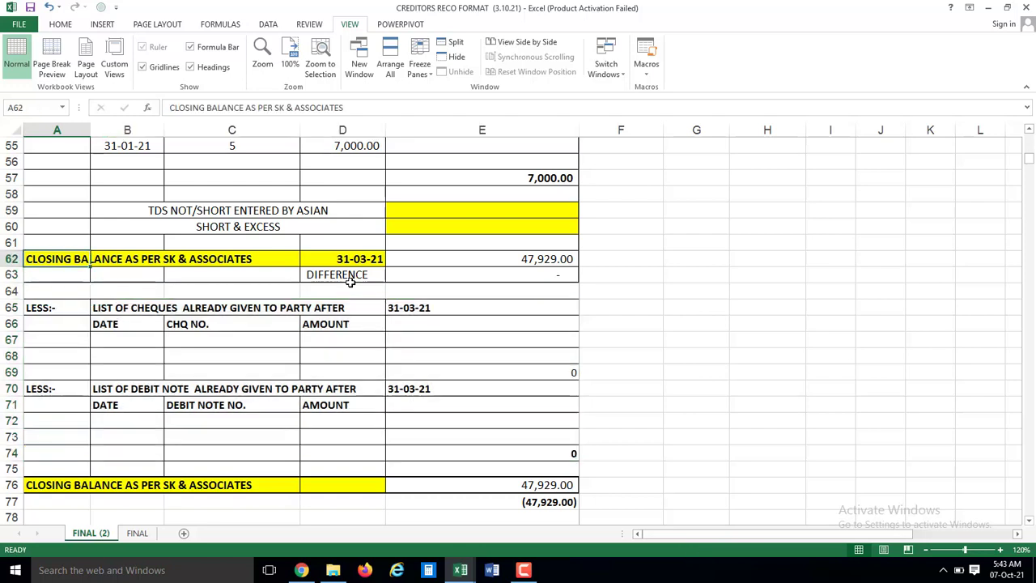
pyautogui.hotkey('shift', 'Right')
pyautogui.hotkey('shift', 'Right')
pyautogui.hotkey('shift', 'Right')
pyautogui.press('Down')
pyautogui.press('Down')
pyautogui.press('Down')
pyautogui.hotkey('shift', 'Right')
pyautogui.hotkey('shift', 'Right')
pyautogui.hotkey('shift', 'Right')
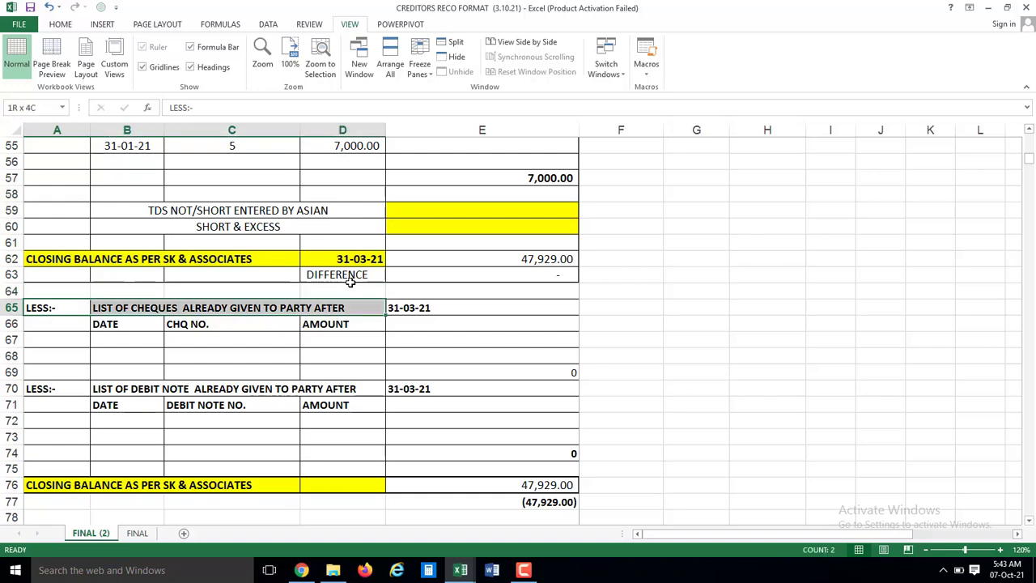
pyautogui.hotkey('shift', 'Right')
pyautogui.hotkey('shift', 'Right')
pyautogui.hotkey('shift', 'Down')
pyautogui.hotkey('shift', 'Down')
pyautogui.hotkey('shift', 'Down')
pyautogui.hotkey('shift', 'Down')
pyautogui.hotkey('shift', 'Down')
pyautogui.hotkey('shift', 'Down')
pyautogui.hotkey('shift', 'Down')
pyautogui.hotkey('shift', 'Down')
pyautogui.hotkey('shift', 'Down')
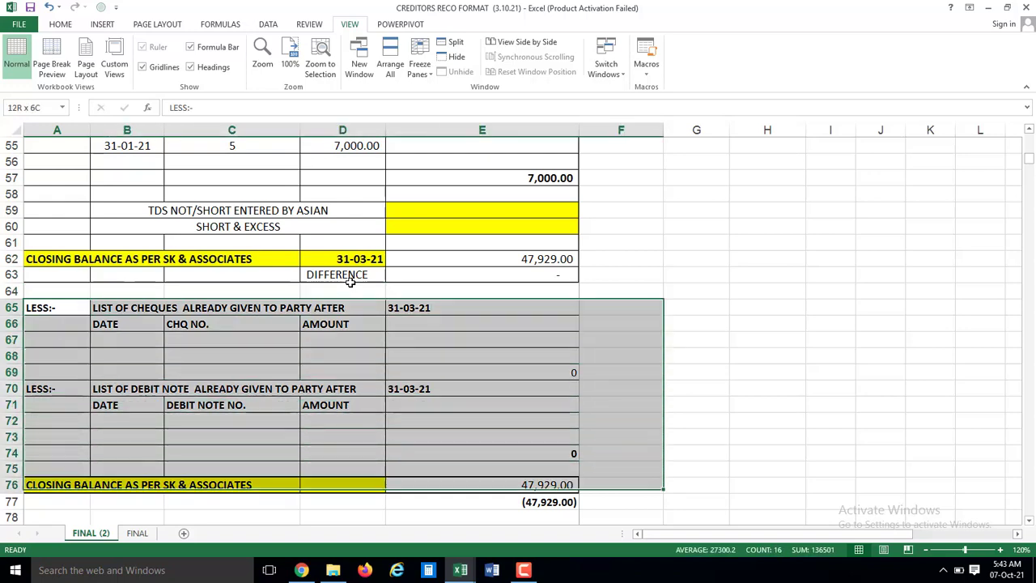
pyautogui.hotkey('shift', 'Down')
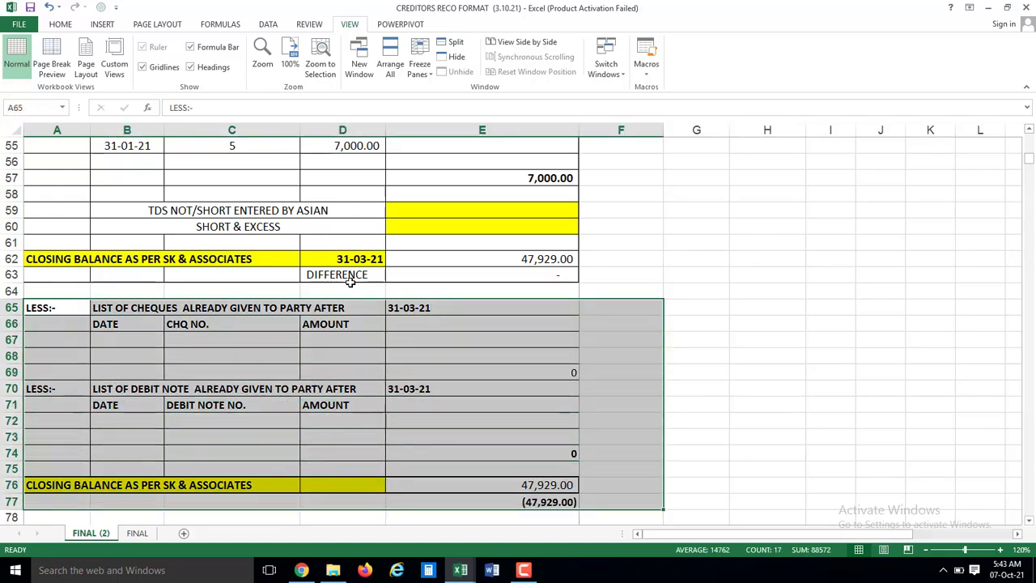
pyautogui.press('pagedown')
pyautogui.press('Down')
pyautogui.press('Down')
# - In BOTH LEDGER, move up from the ledger totals to the SK & ASSOCIATES heading
pyautogui.press('Right')
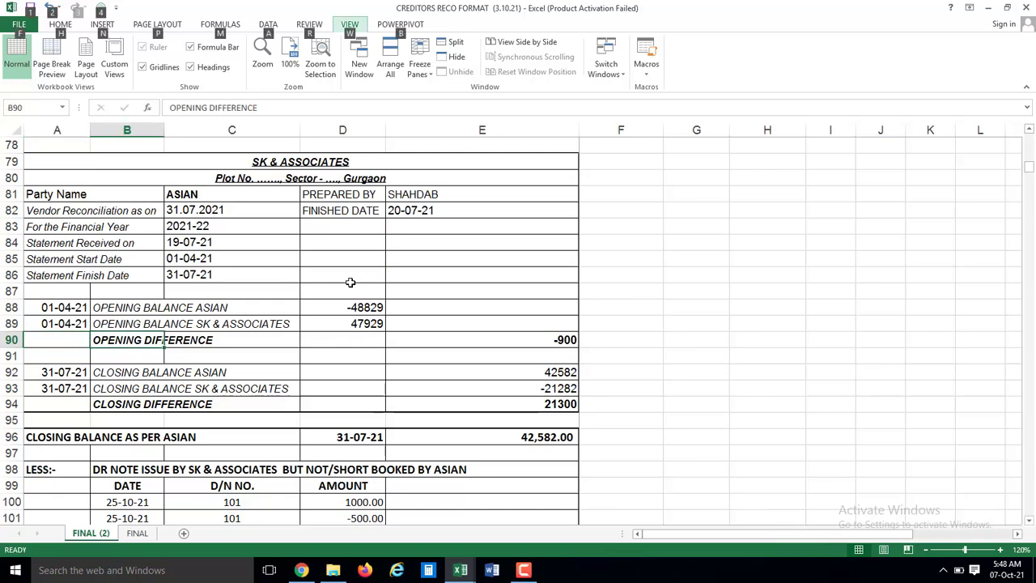
pyautogui.hotkey('ctrl', 'Tab')
pyautogui.press('Up')
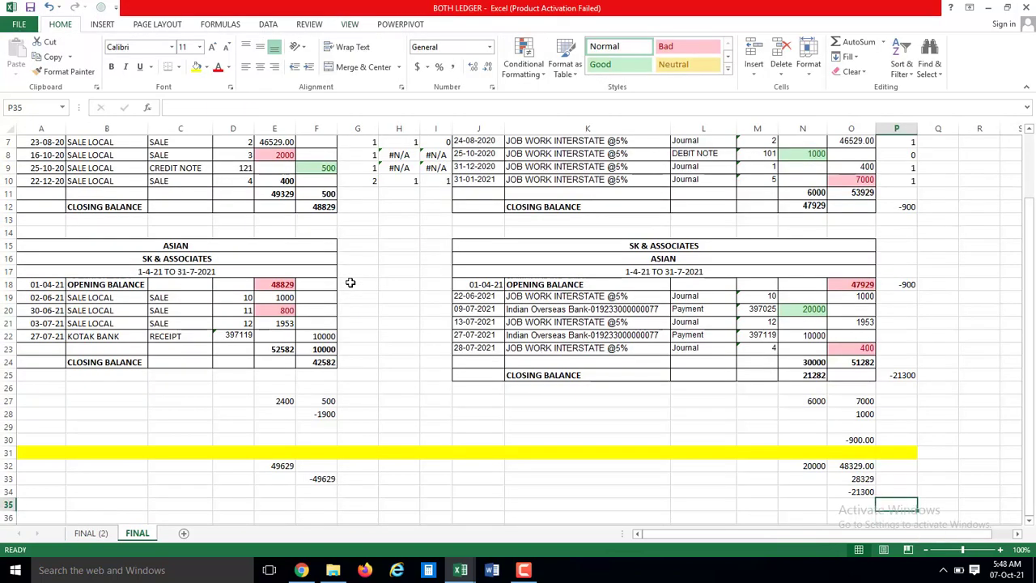
pyautogui.press('Up')
pyautogui.press('Up')
pyautogui.press('Left')
pyautogui.press('Left')
pyautogui.press('Left')
pyautogui.press('Up')
pyautogui.press('Up')
pyautogui.press('Up')
pyautogui.press('Up')
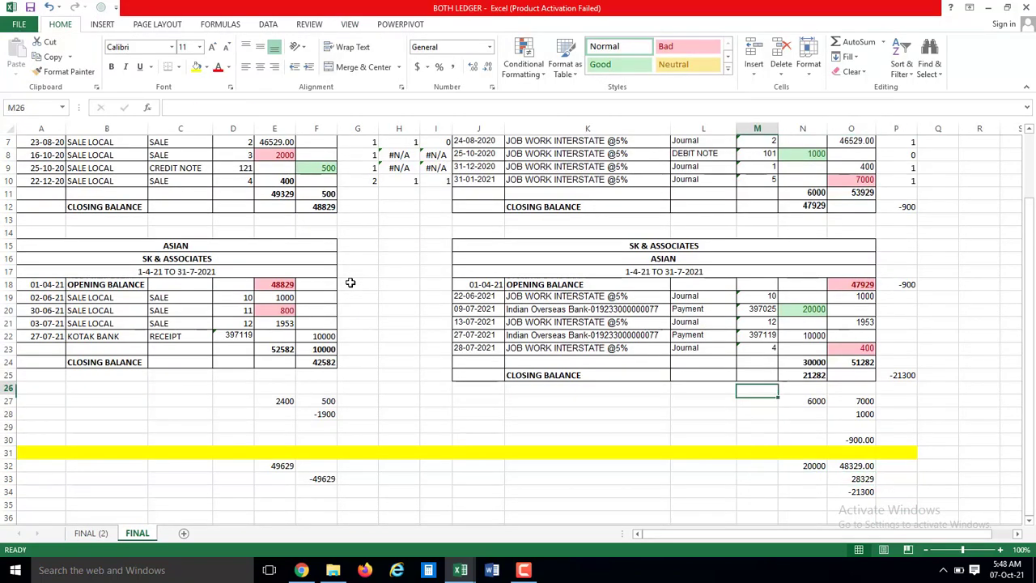
pyautogui.press('Up')
pyautogui.press('Up')
pyautogui.press('Up')
pyautogui.press('Left')
pyautogui.press('Left')
pyautogui.press('Left')
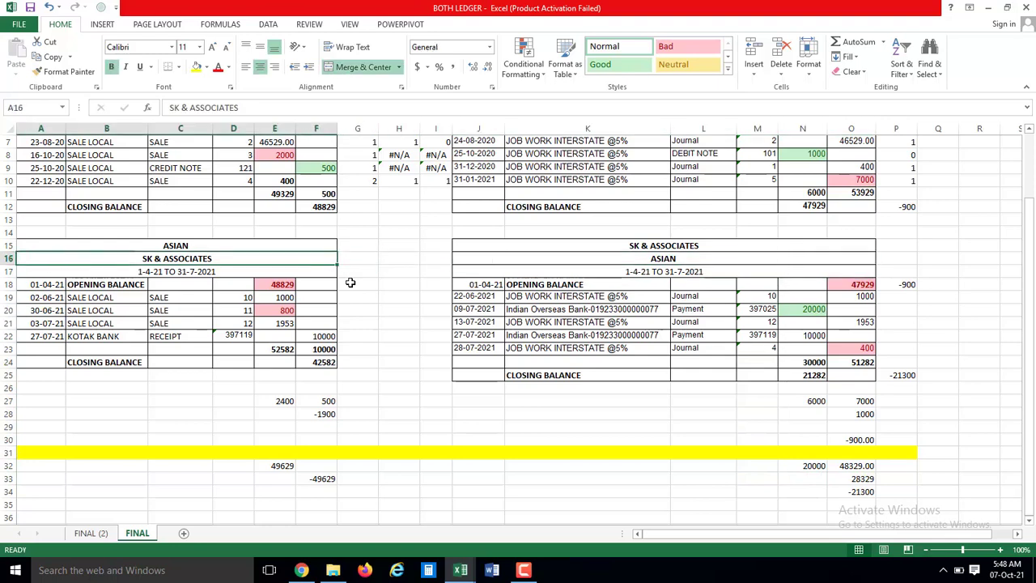
# - Compare the reconciliation's start date 01-04-21 with the ledger period 1-4-21 TO 31-7-2021
pyautogui.hotkey('ctrl', 'Tab')
pyautogui.press('Up')
pyautogui.press('Up')
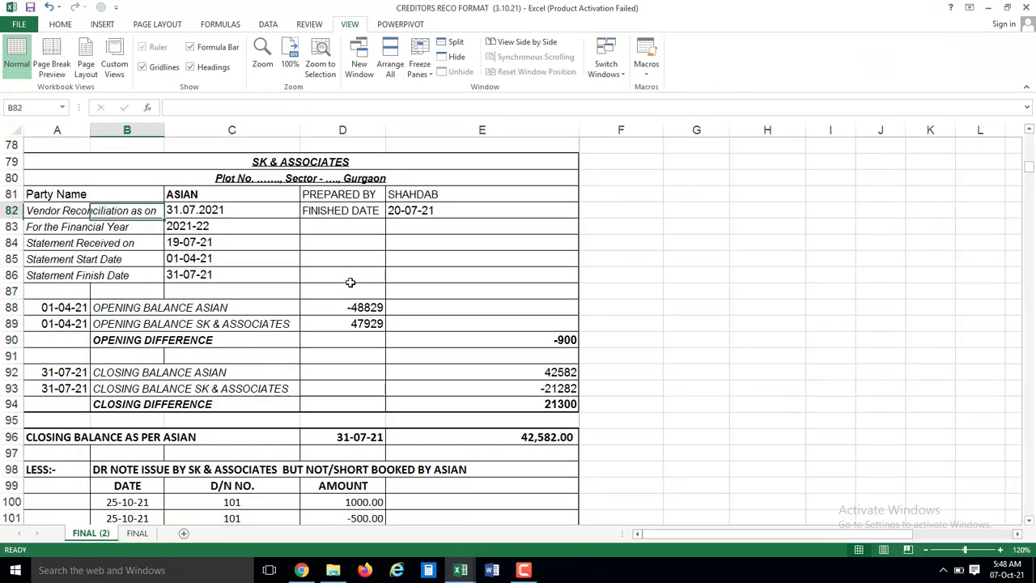
pyautogui.press('Up')
pyautogui.press('Up')
pyautogui.press('Up')
pyautogui.press('Up')
pyautogui.press('Up')
pyautogui.press('Right')
pyautogui.press('Left')
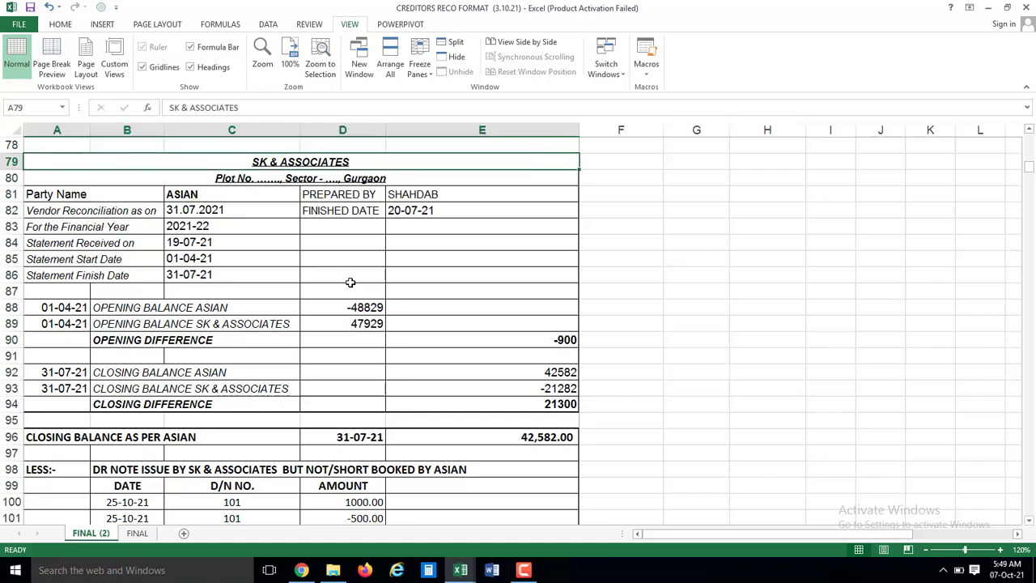
pyautogui.press('Down')
pyautogui.press('Down')
pyautogui.press('Down')
pyautogui.press('Down')
pyautogui.press('Left')
pyautogui.press('Left')
pyautogui.press('Down')
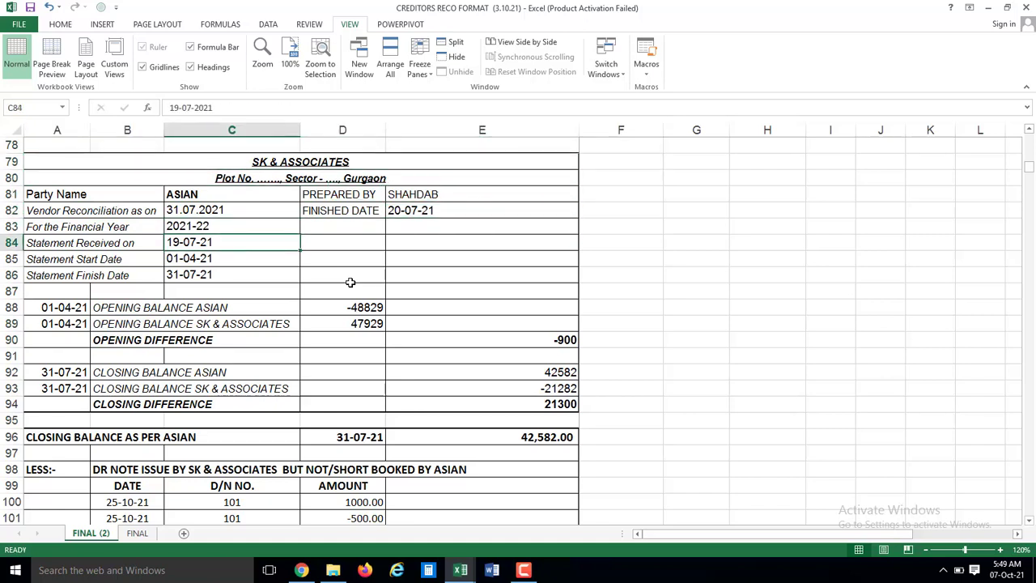
pyautogui.press('Down')
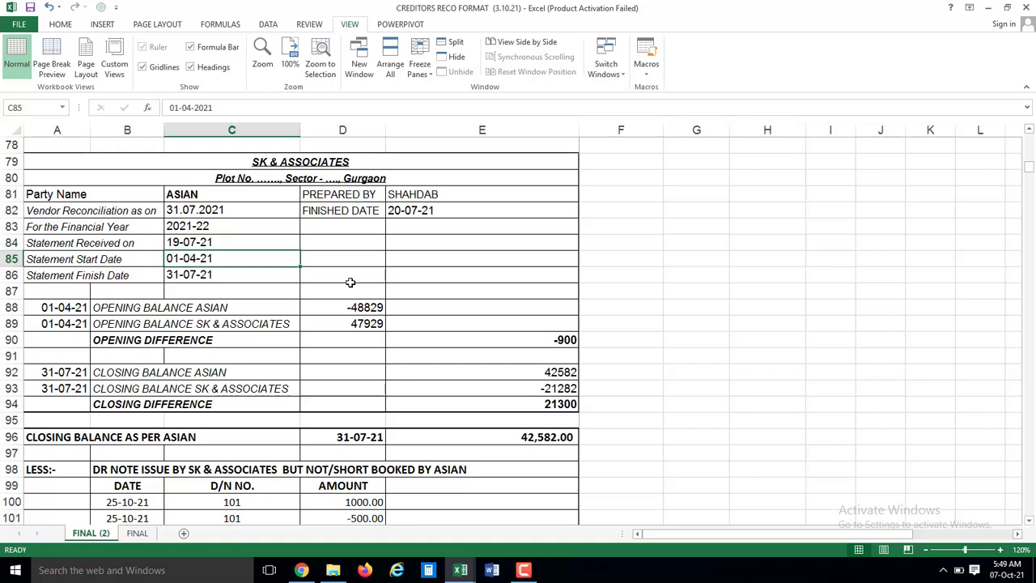
pyautogui.press('Down')
pyautogui.press('Up')
pyautogui.hotkey('alt', 'Tab')
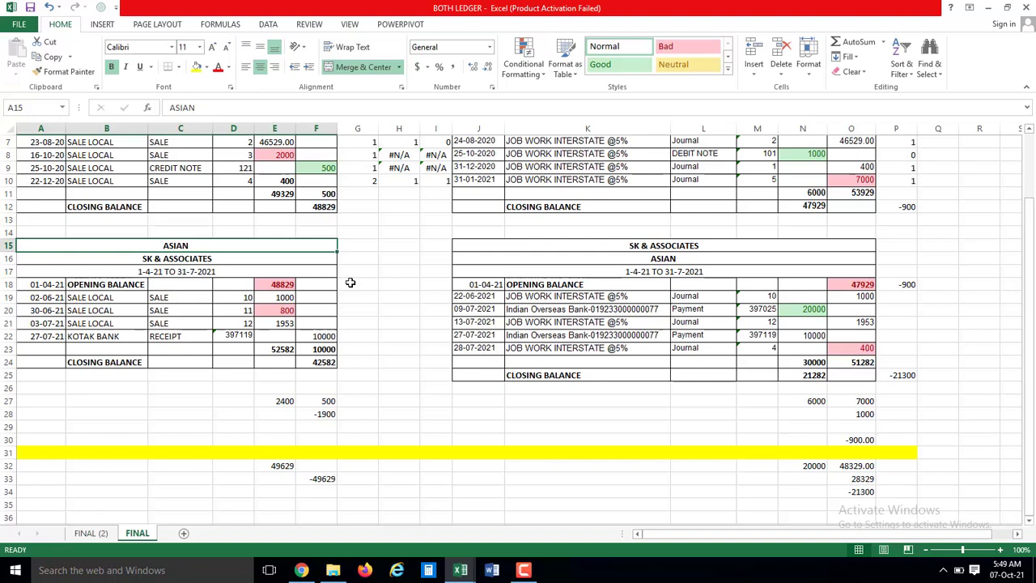
pyautogui.press('Down')
pyautogui.press('Down')
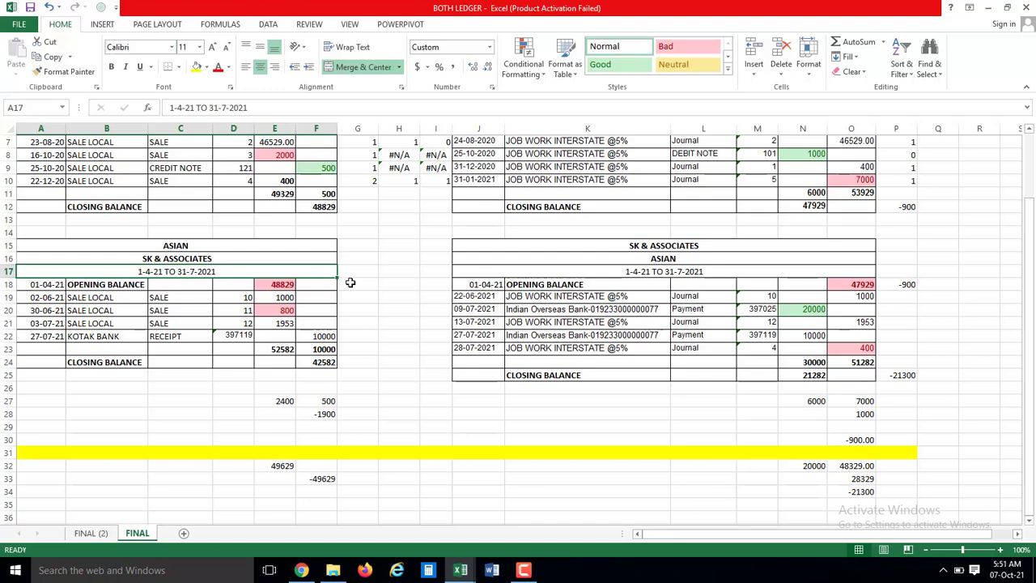
# - In CREDITORS RECO FORMAT, check the A88 opening balance date and ASIAN's -48829 opening balance
pyautogui.press('Right')
pyautogui.hotkey('alt', 'Tab')
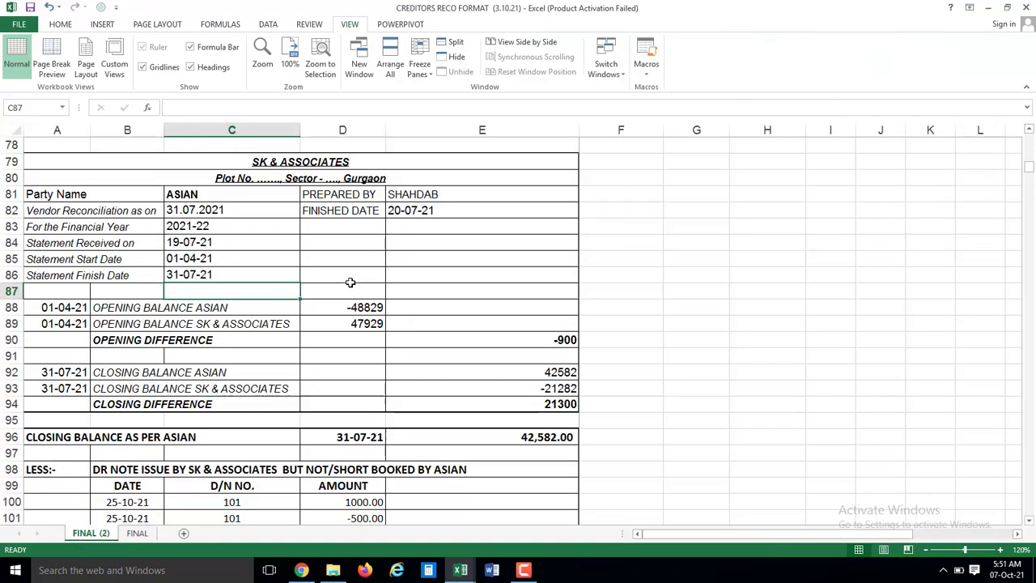
pyautogui.press('Down')
pyautogui.press('Left')
pyautogui.press('Left')
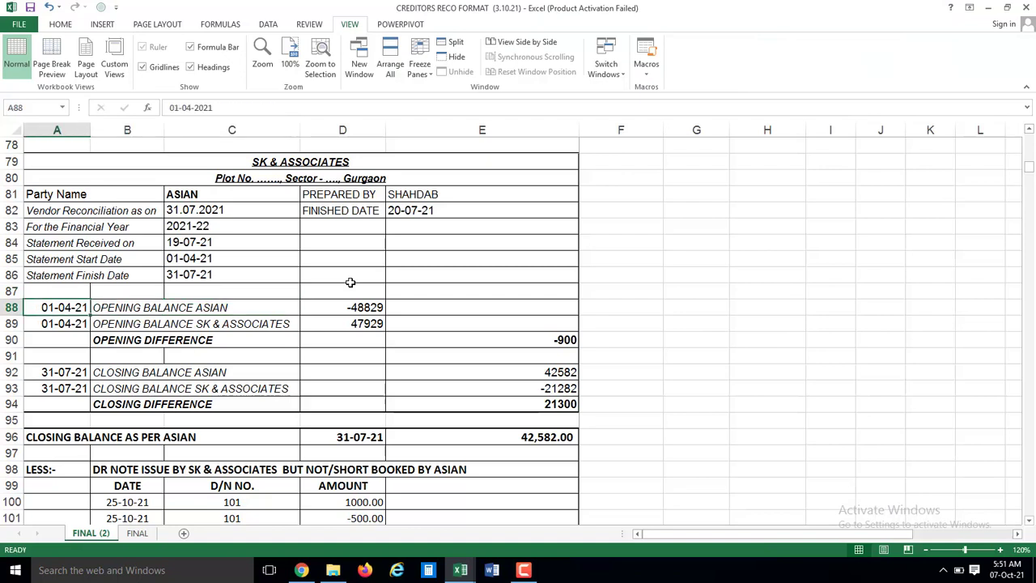
pyautogui.press('Down')
pyautogui.press('Down')
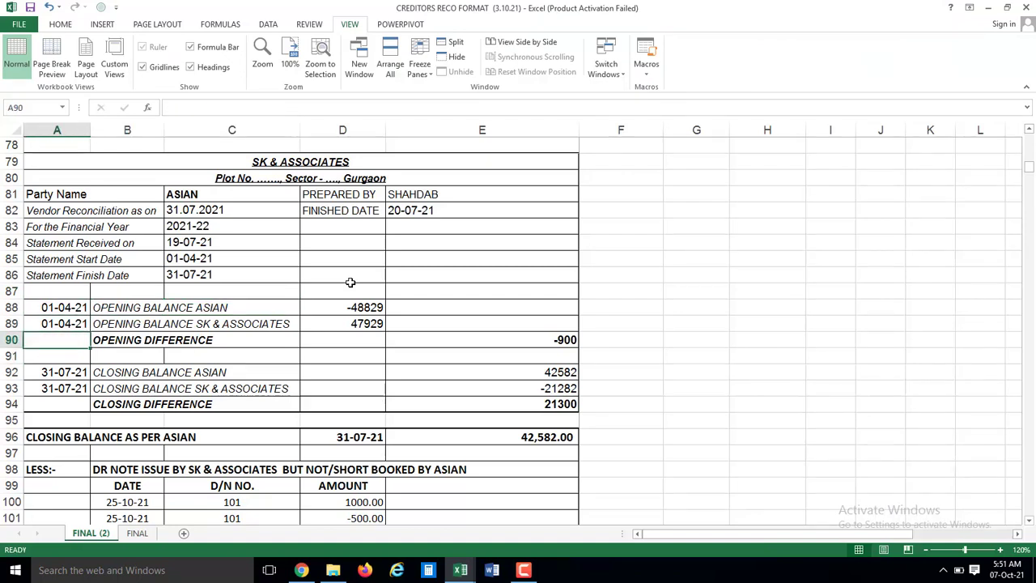
pyautogui.press('Up')
pyautogui.press('Up')
pyautogui.press('Up')
pyautogui.press('Down')
pyautogui.press('Down')
pyautogui.press('Up')
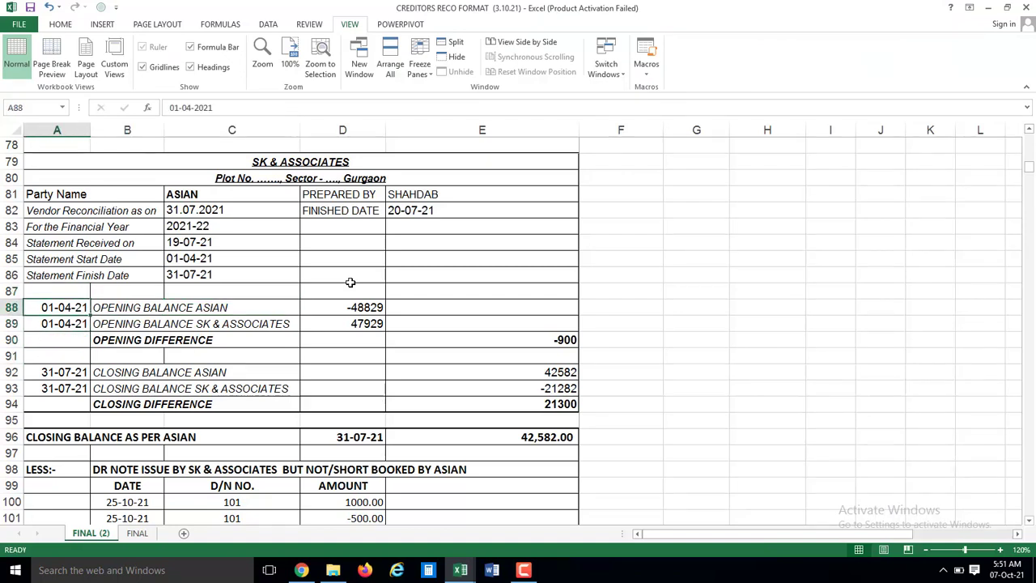
pyautogui.press('Right')
pyautogui.press('Right')
# - Compare ASIAN's 47929 and SK & ASSOCIATES' ledger opening balances, noting the -900 difference and P12
pyautogui.hotkey('alt', 'Tab')
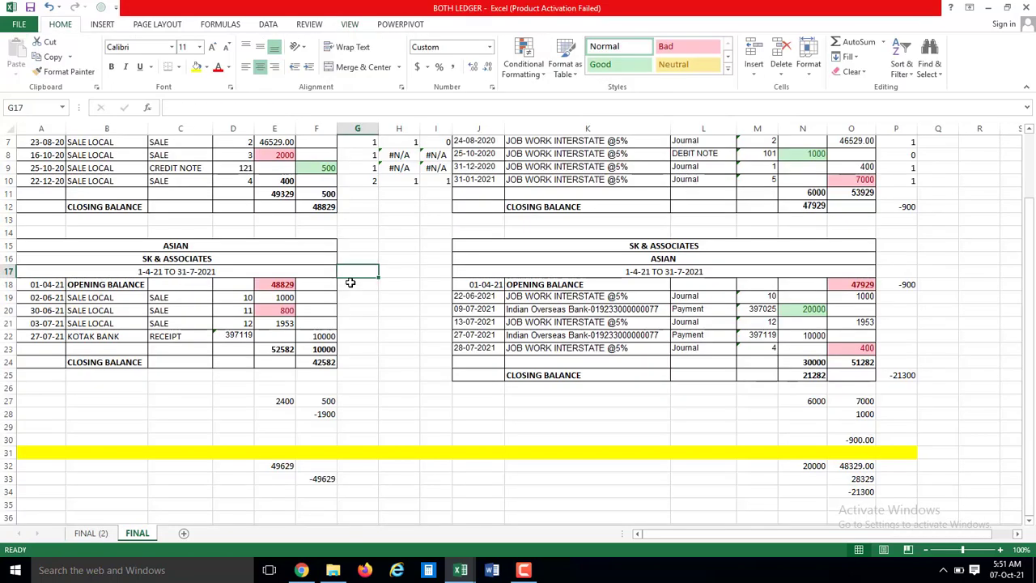
pyautogui.press('Left')
pyautogui.press('Down')
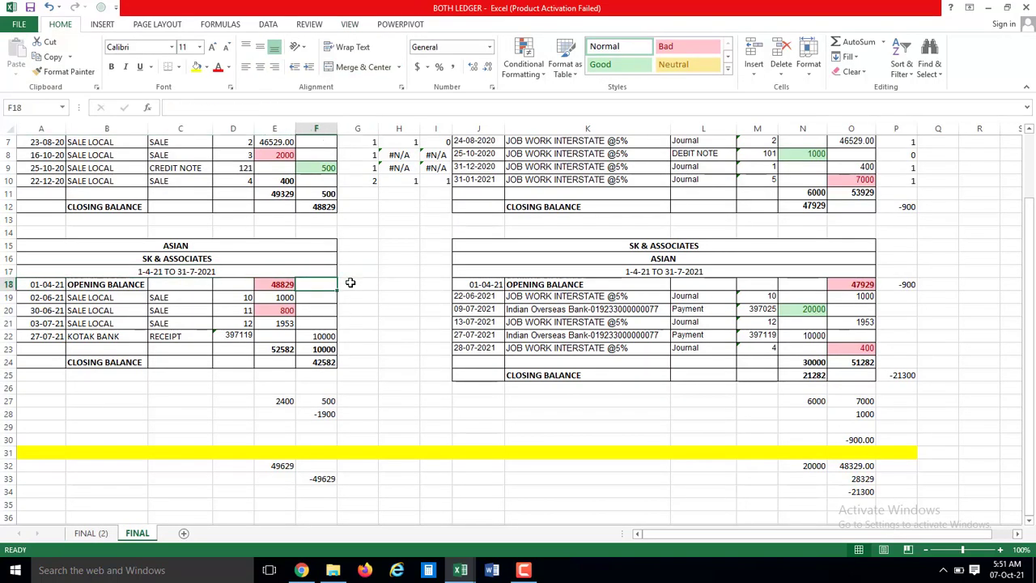
pyautogui.hotkey('alt', 'Tab')
pyautogui.press('Down')
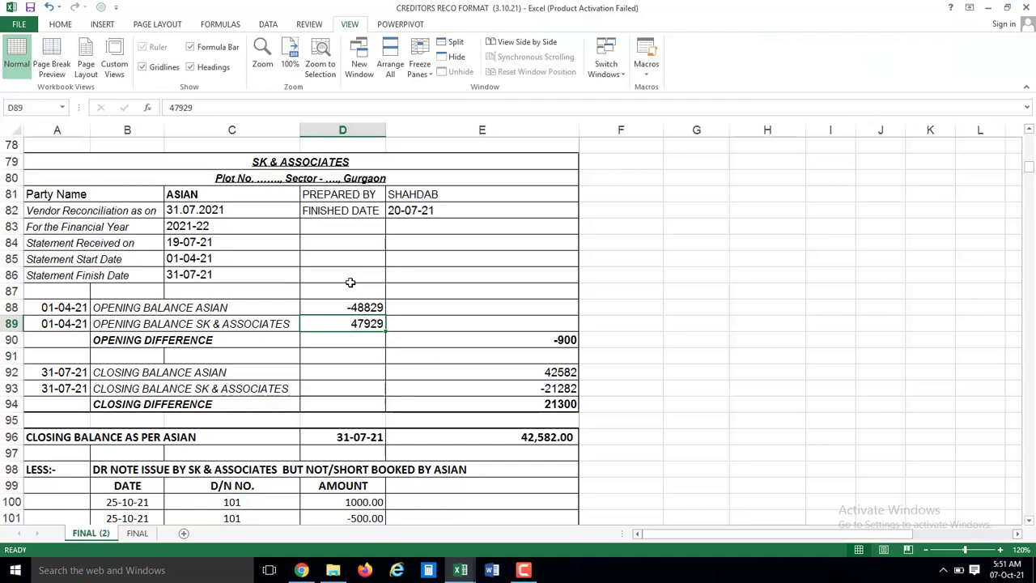
pyautogui.hotkey('alt', 'Tab')
pyautogui.hotkey('alt', 'Tab')
pyautogui.hotkey('alt', 'Tab')
pyautogui.press('Right')
pyautogui.press('Right')
pyautogui.press('Right')
pyautogui.press('Right')
pyautogui.press('Right')
pyautogui.press('Right')
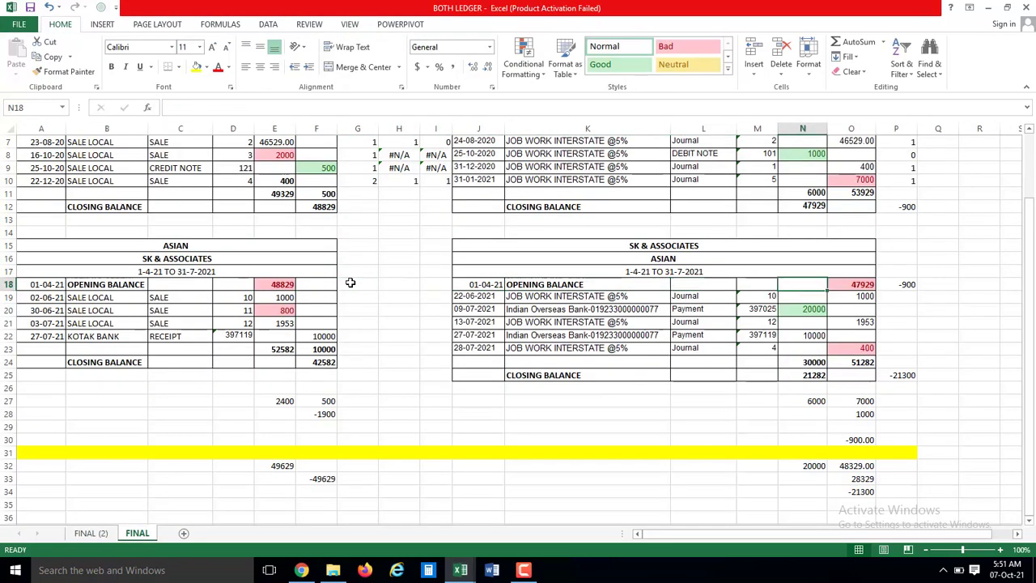
pyautogui.hotkey('alt', 'Tab')
pyautogui.hotkey('alt', 'Tab')
pyautogui.press('Right')
pyautogui.press('Right')
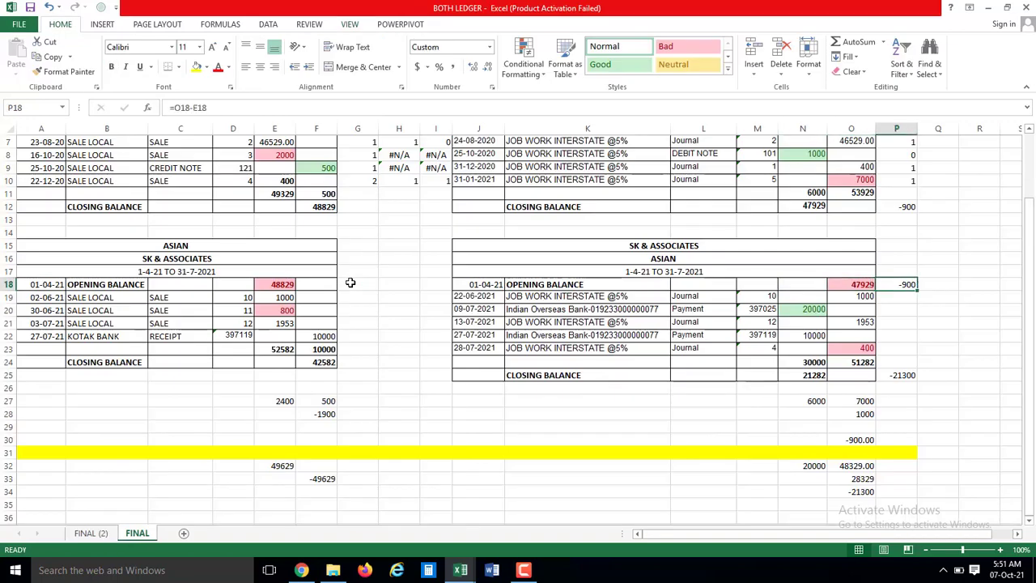
pyautogui.press('Up')
pyautogui.press('Up')
pyautogui.press('Up')
pyautogui.press('Up')
pyautogui.press('Up')
pyautogui.press('Up')
pyautogui.press('Up')
pyautogui.press('Down')
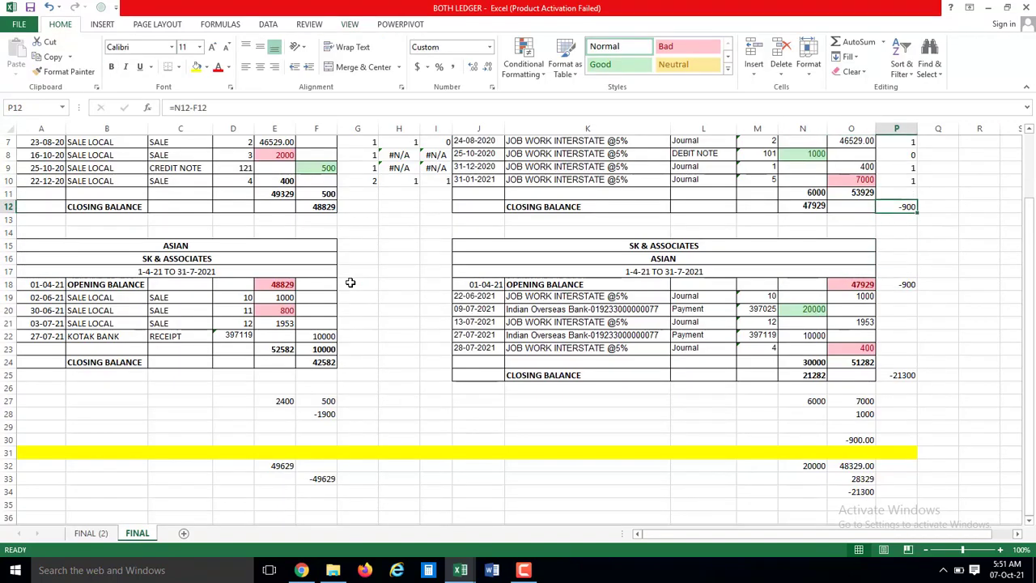
# - Move up column D in CREDITORS RECO FORMAT to the earlier year's reconciliation
pyautogui.hotkey('alt', 'Tab')
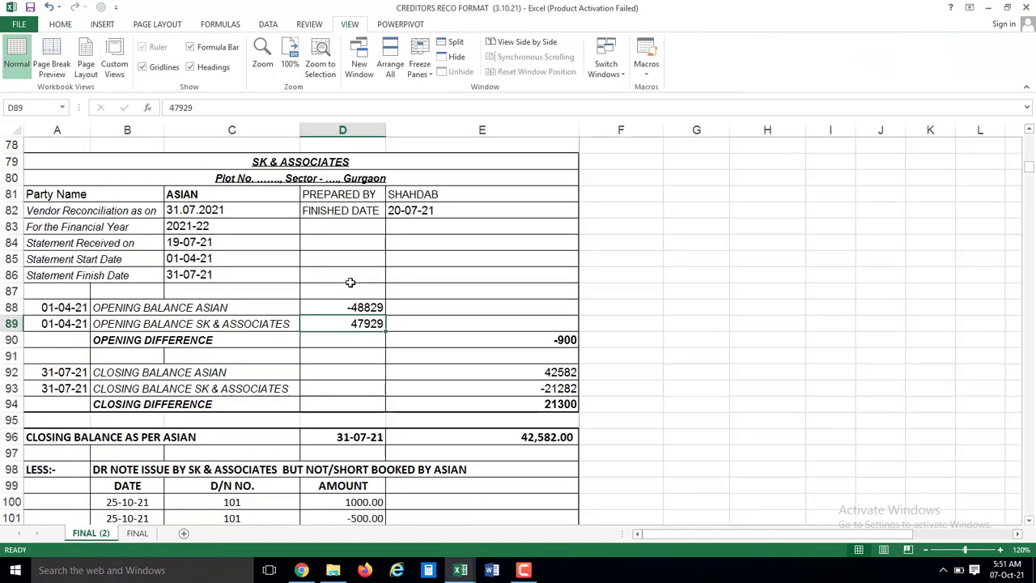
pyautogui.press('Up')
pyautogui.press('Up')
pyautogui.press('Up')
pyautogui.press('Up')
pyautogui.press('Up')
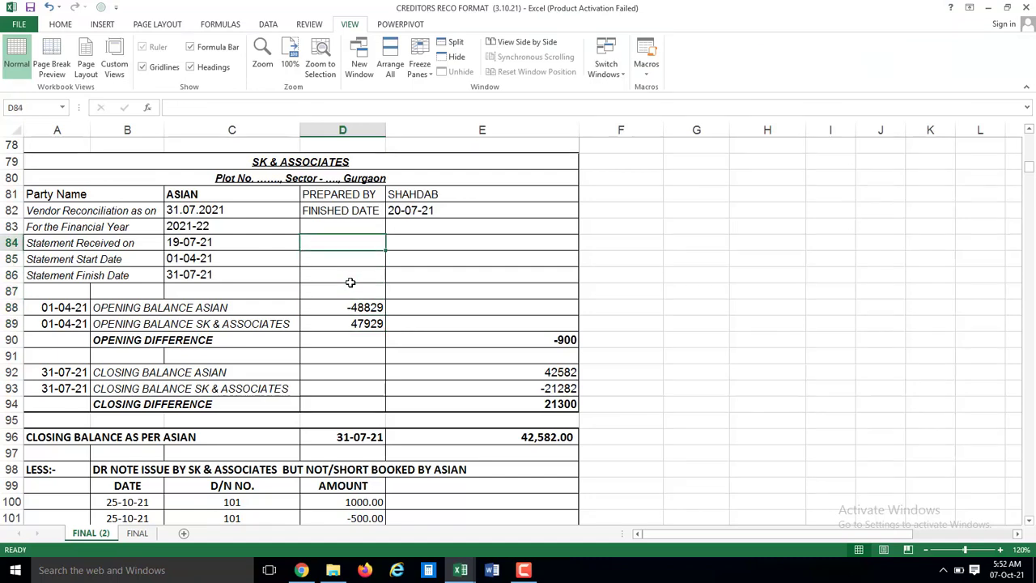
pyautogui.press('Up')
pyautogui.press('Up')
pyautogui.press('Up')
pyautogui.press('Up')
pyautogui.press('Up')
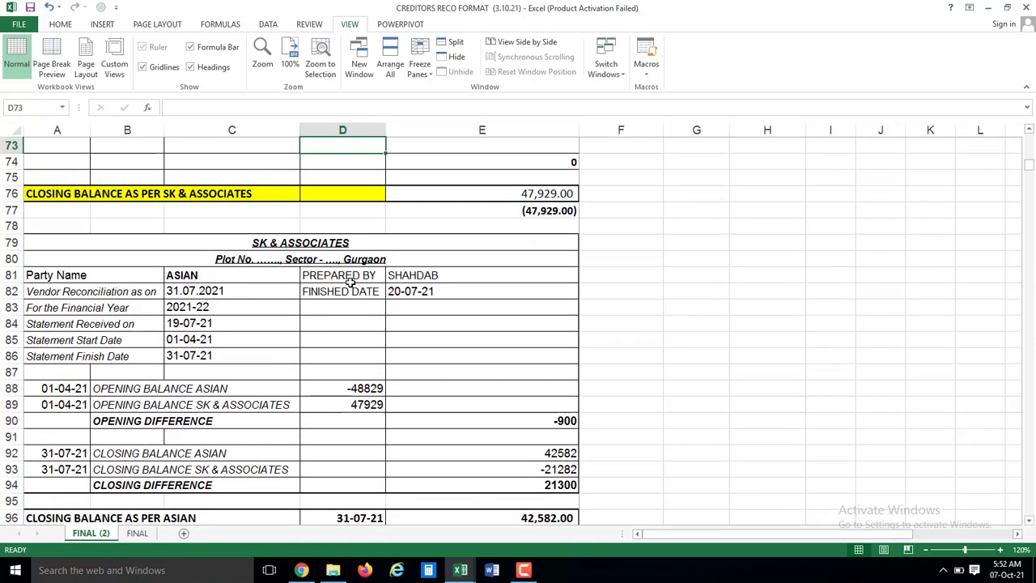
pyautogui.press('Up')
pyautogui.press('Up')
pyautogui.press('Up')
pyautogui.press('Up')
pyautogui.press('Up')
pyautogui.press('Up')
pyautogui.press('Up')
pyautogui.press('Up')
pyautogui.press('Up')
pyautogui.press('Up')
pyautogui.press('Up')
pyautogui.press('Up')
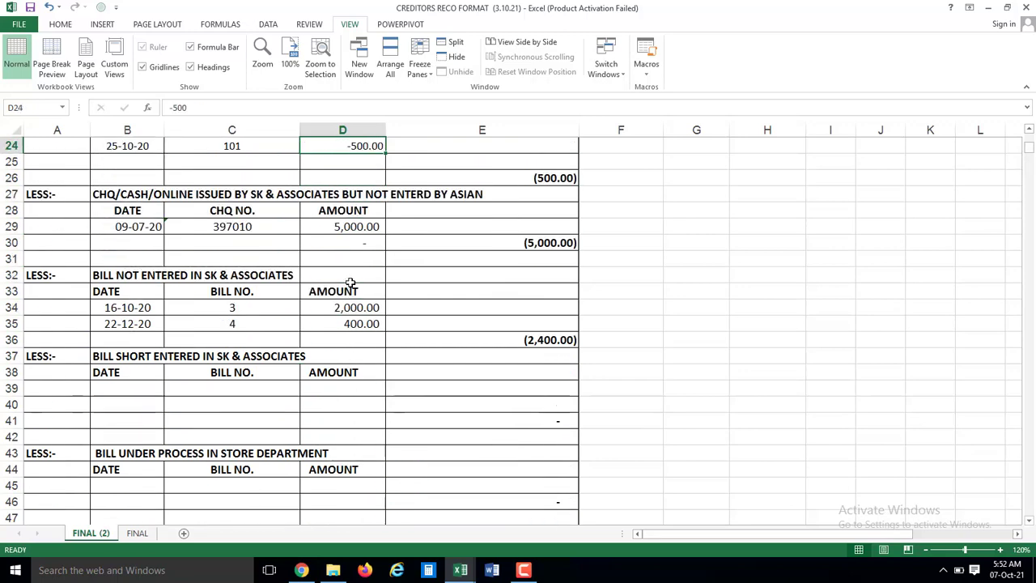
pyautogui.press('Up')
pyautogui.press('Up')
pyautogui.press('Up')
pyautogui.scroll(3, 350, 283)
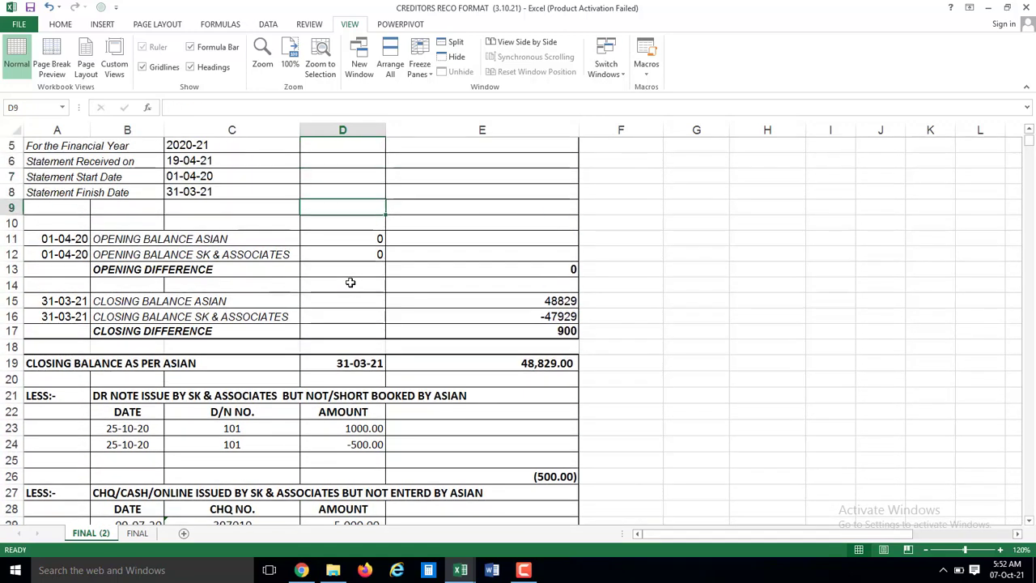
pyautogui.press('Down')
pyautogui.press('Down')
pyautogui.press('Down')
pyautogui.press('Down')
pyautogui.press('Left')
pyautogui.press('Left')
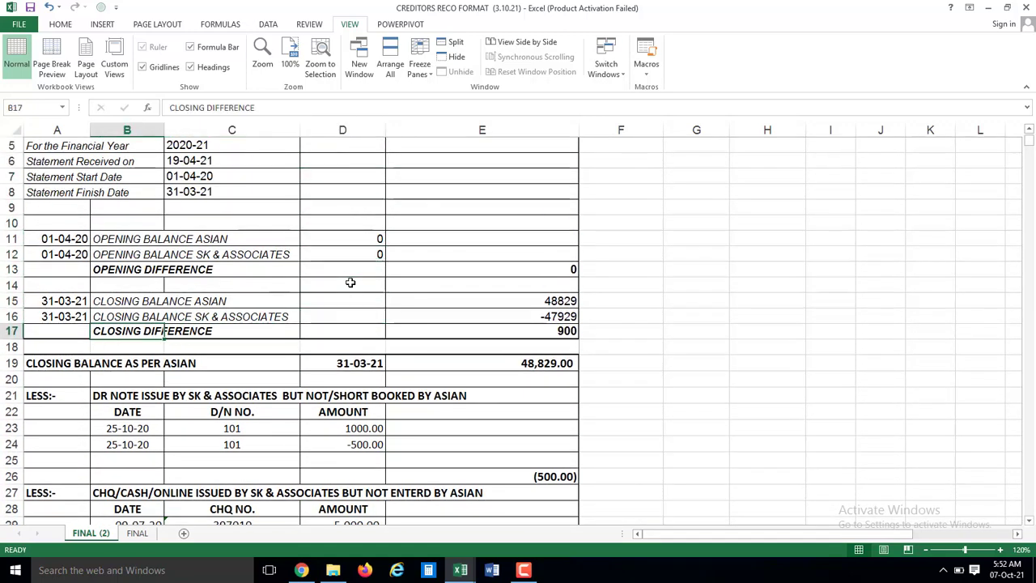
pyautogui.press('Left')
pyautogui.press('Up')
pyautogui.press('Right')
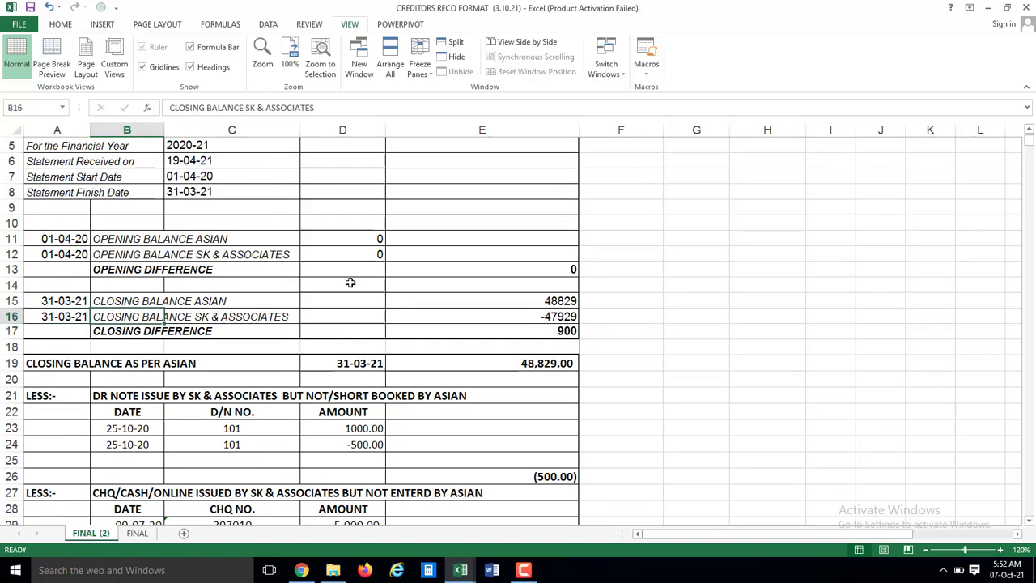
pyautogui.press('Right')
pyautogui.press('Right')
pyautogui.press('Right')
pyautogui.press('Right')
pyautogui.press('Down')
pyautogui.press('Left')
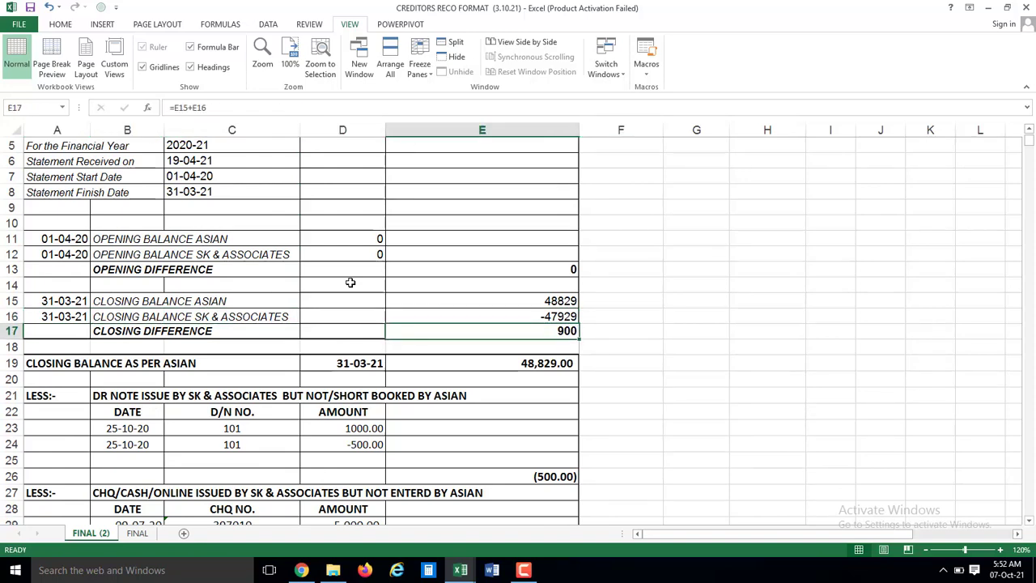
pyautogui.press('Down')
pyautogui.press('Down')
pyautogui.press('Down')
pyautogui.press('Down')
pyautogui.press('Down')
pyautogui.press('Down')
pyautogui.press('Down')
pyautogui.press('Down')
pyautogui.press('Down')
pyautogui.press('Down')
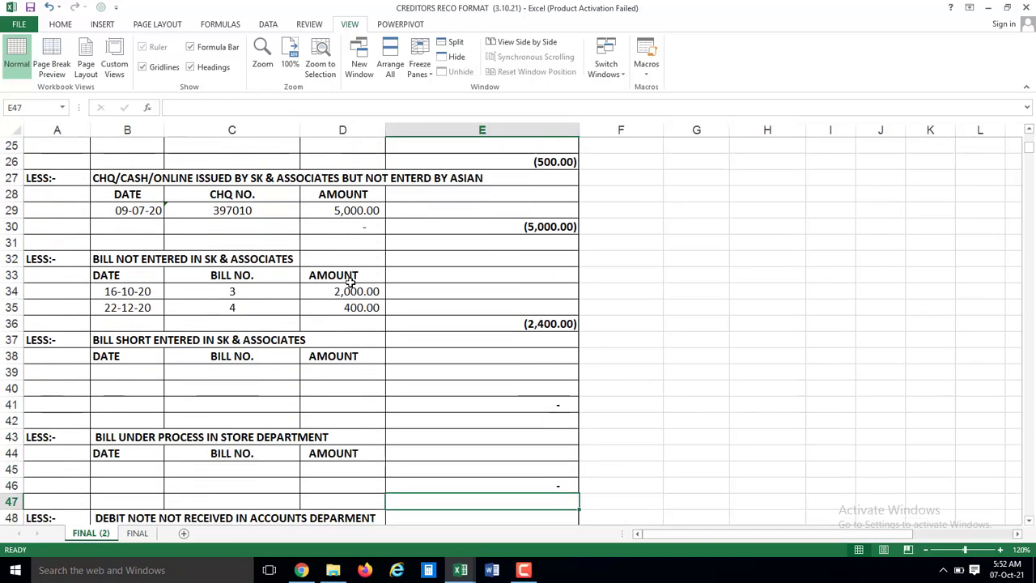
pyautogui.press('Down')
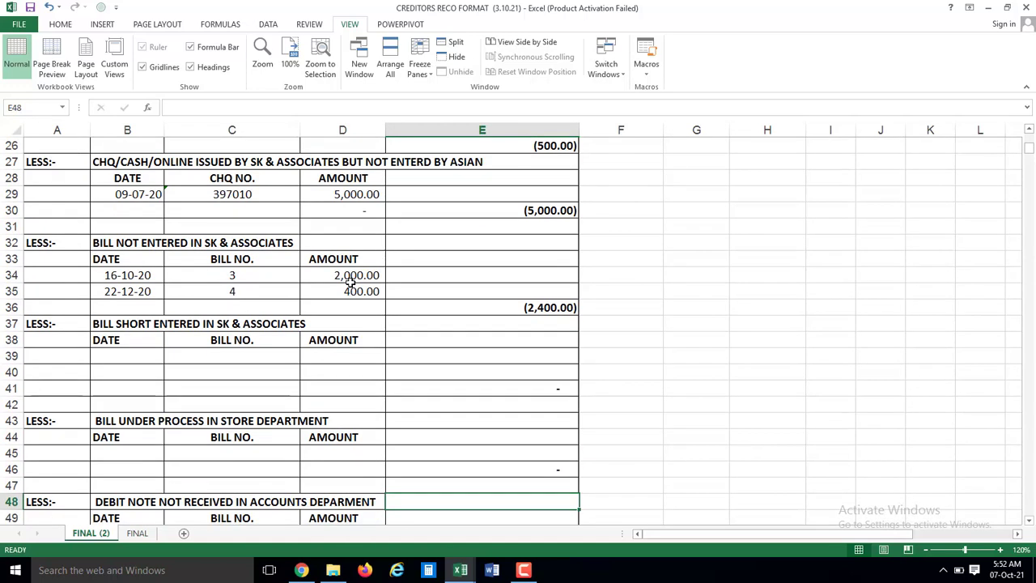
pyautogui.press('Down')
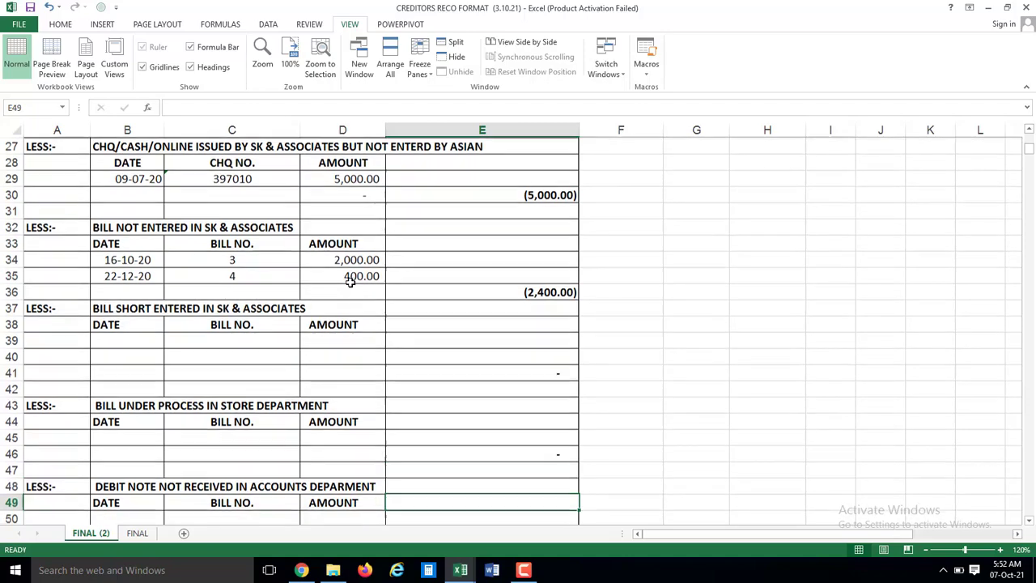
pyautogui.press('Down')
pyautogui.press('Down')
pyautogui.press('Down')
pyautogui.press('Down')
pyautogui.press('Down')
pyautogui.press('Down')
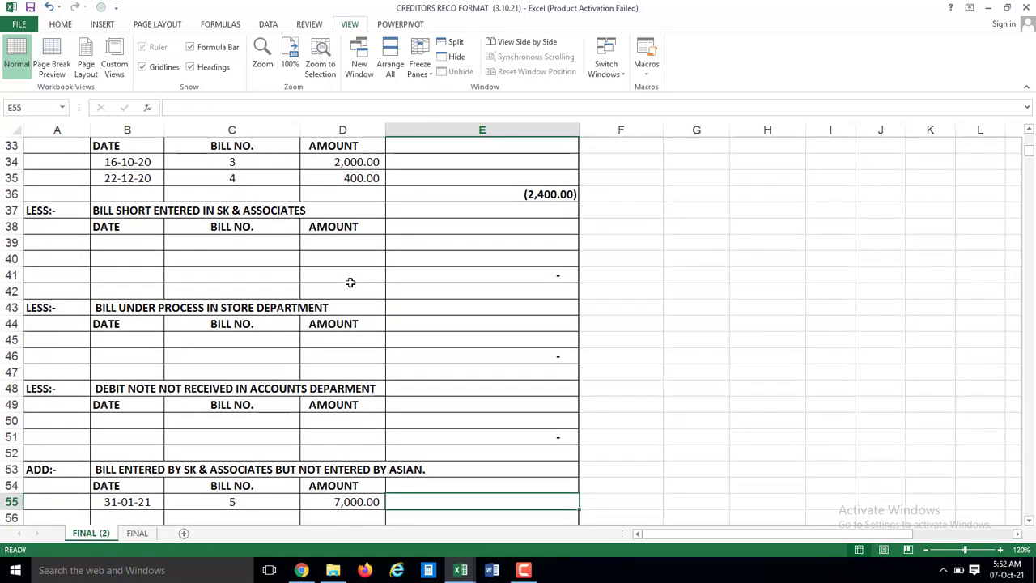
pyautogui.press('Down')
pyautogui.press('Down')
pyautogui.press('Down')
pyautogui.press('Down')
pyautogui.press('Down')
pyautogui.press('Down')
pyautogui.press('Down')
pyautogui.press('Down')
pyautogui.press('Down')
pyautogui.press('Down')
pyautogui.press('Down')
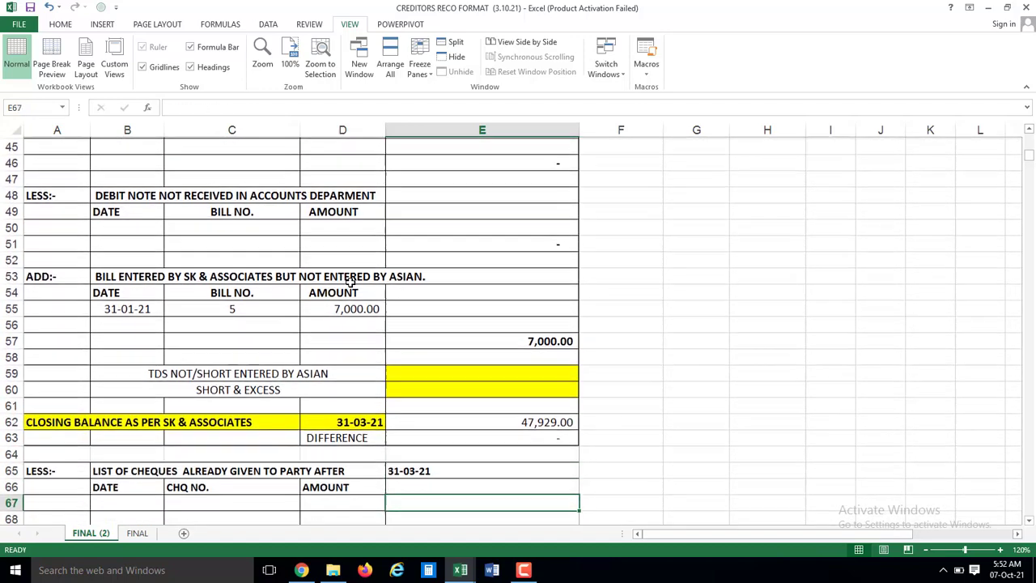
pyautogui.press('Down')
pyautogui.press('Down')
pyautogui.press('Down')
pyautogui.press('Down')
pyautogui.press('Down')
pyautogui.press('Down')
pyautogui.press('Down')
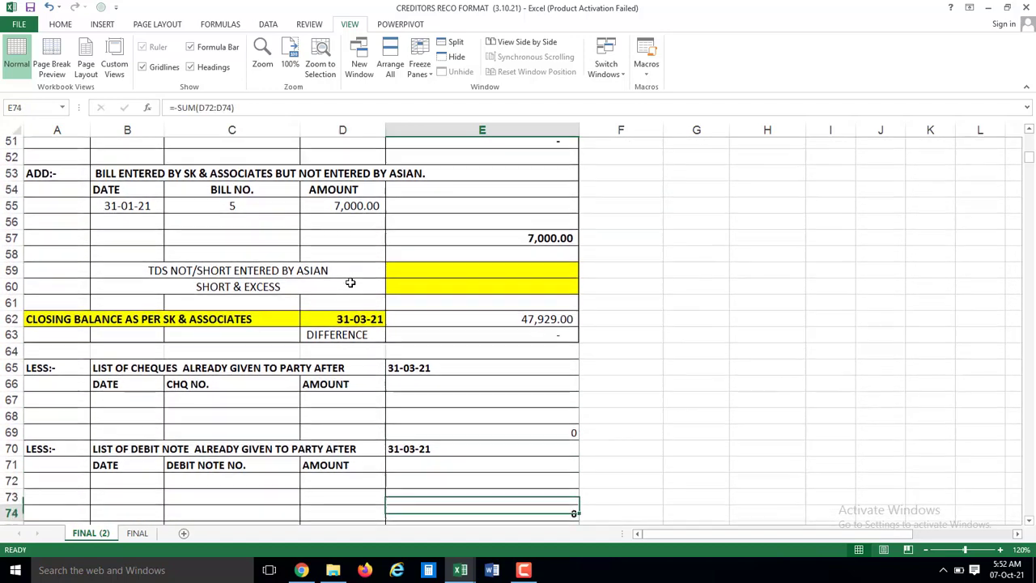
pyautogui.press('Down')
pyautogui.press('Down')
pyautogui.press('Down')
pyautogui.press('Down')
pyautogui.press('Down')
pyautogui.press('Down')
pyautogui.press('Down')
pyautogui.press('Down')
pyautogui.press('Down')
pyautogui.press('Down')
pyautogui.press('Down')
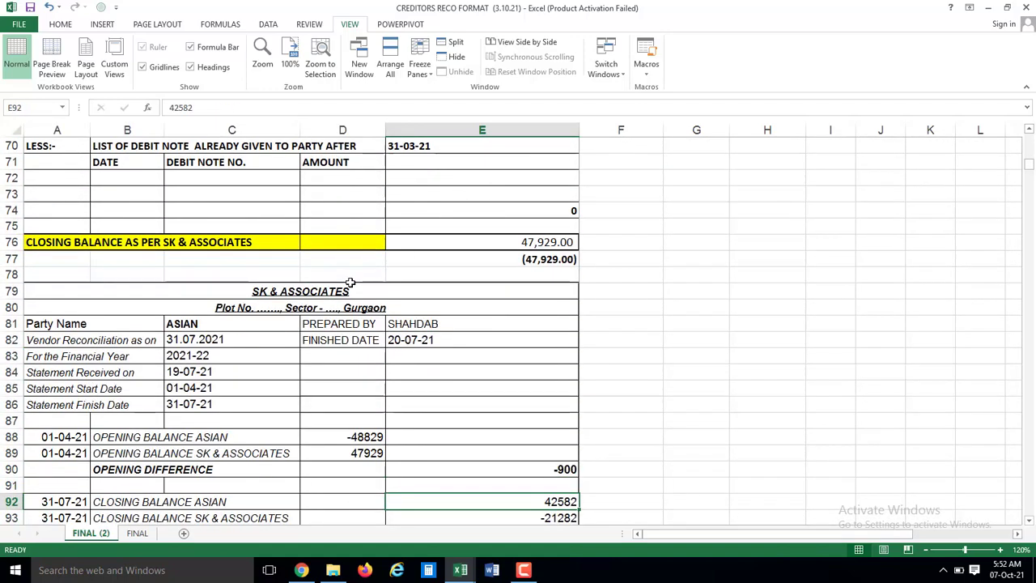
pyautogui.press('Down')
pyautogui.press('Down')
pyautogui.press('Up')
pyautogui.press('Up')
pyautogui.press('Up')
pyautogui.press('Up')
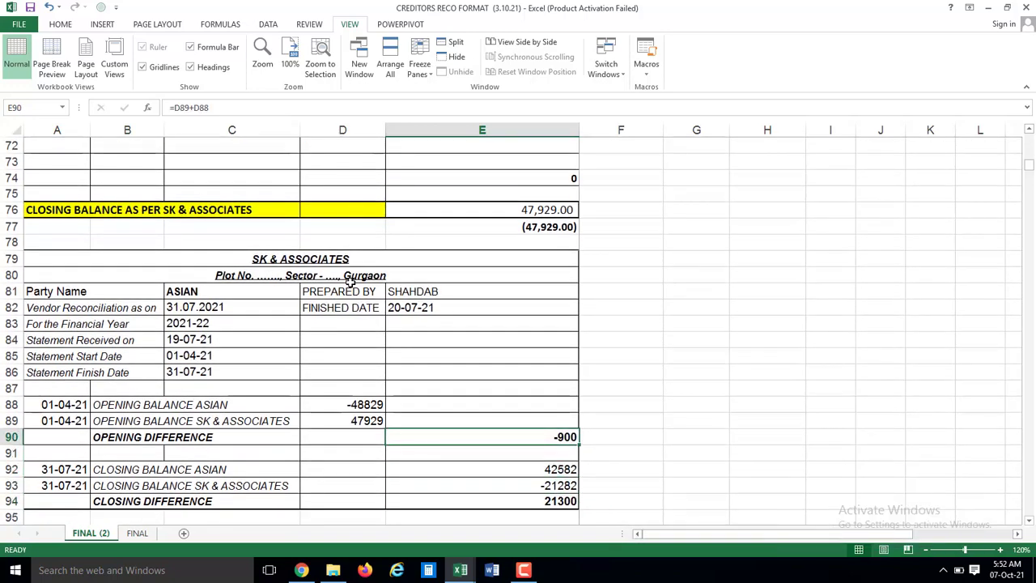
pyautogui.press('Left')
pyautogui.press('Left')
pyautogui.press('Left')
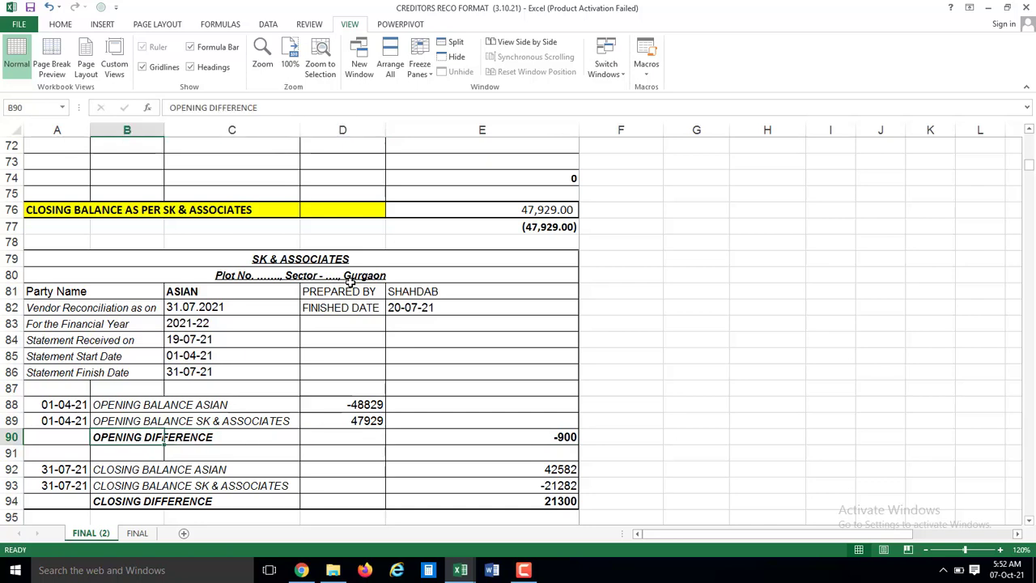
pyautogui.press('Up')
pyautogui.press('Left')
pyautogui.press('Right')
pyautogui.press('Down')
pyautogui.press('Right')
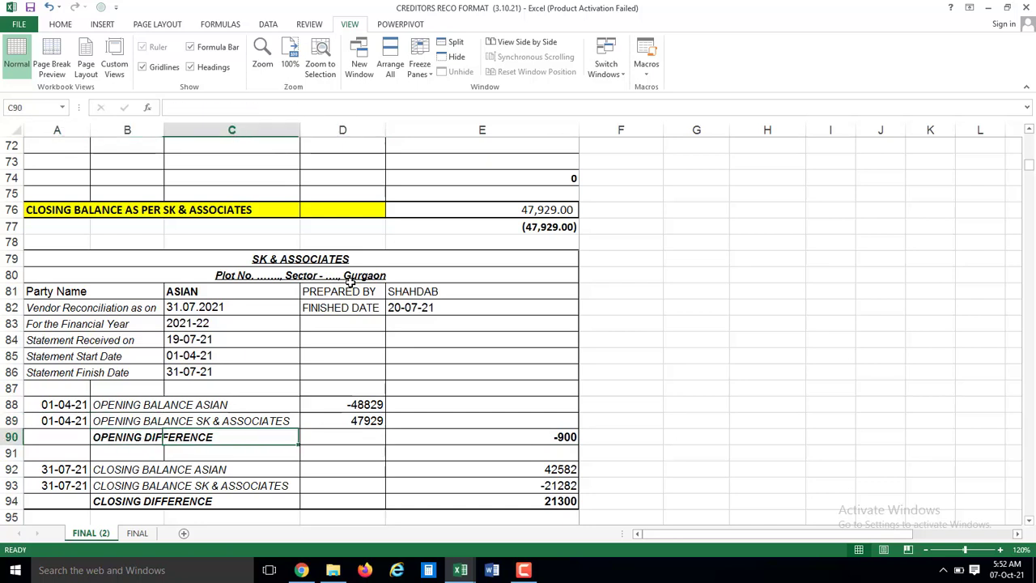
pyautogui.press('Right')
pyautogui.press('Right')
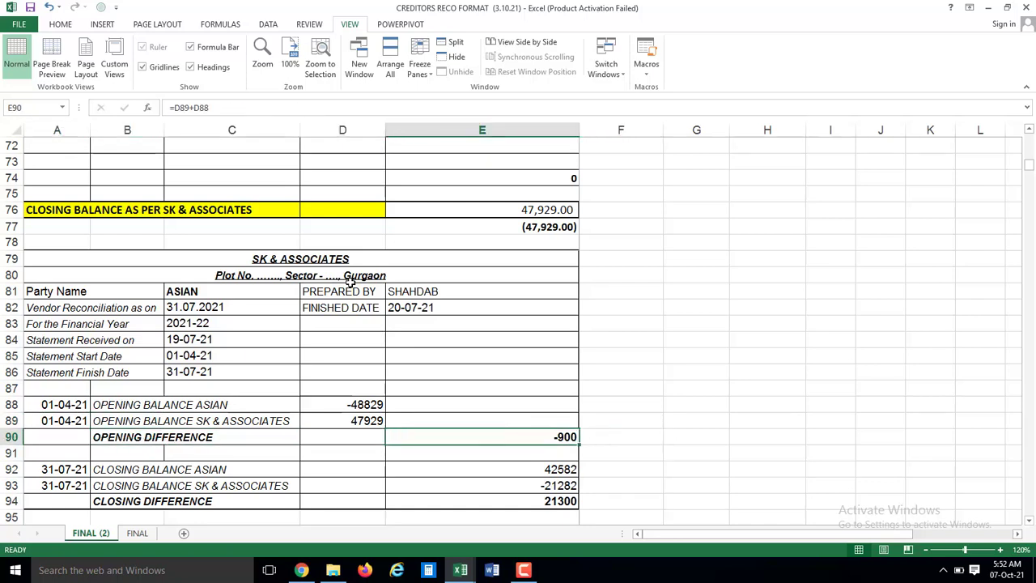
pyautogui.press('Up')
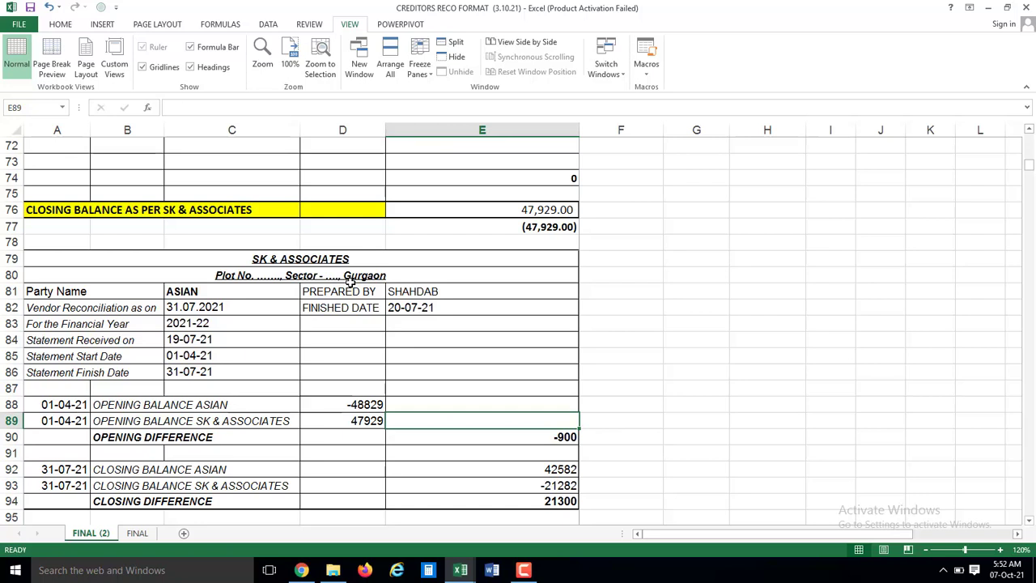
pyautogui.press('Down')
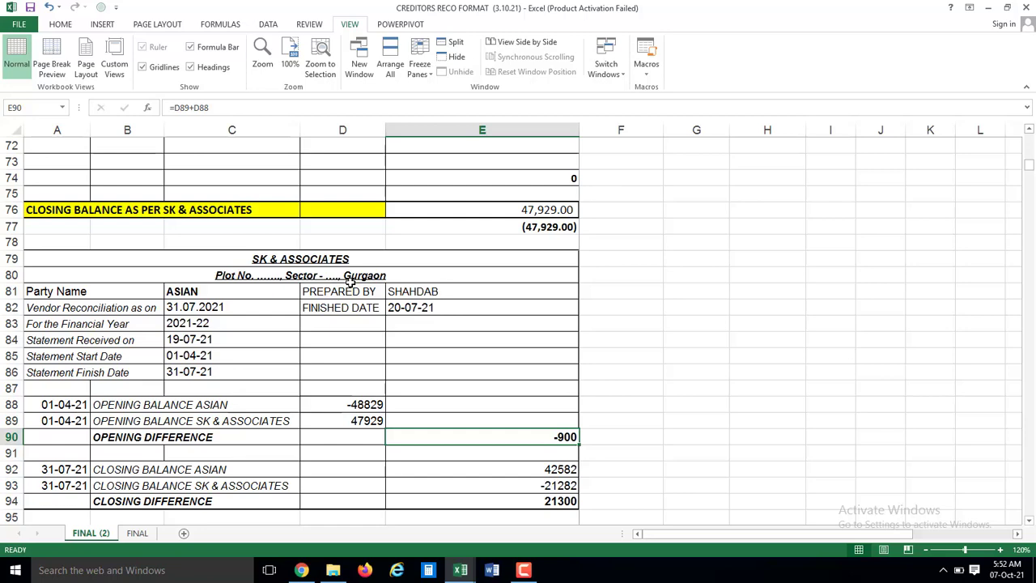
pyautogui.hotkey('alt', 'Tab')
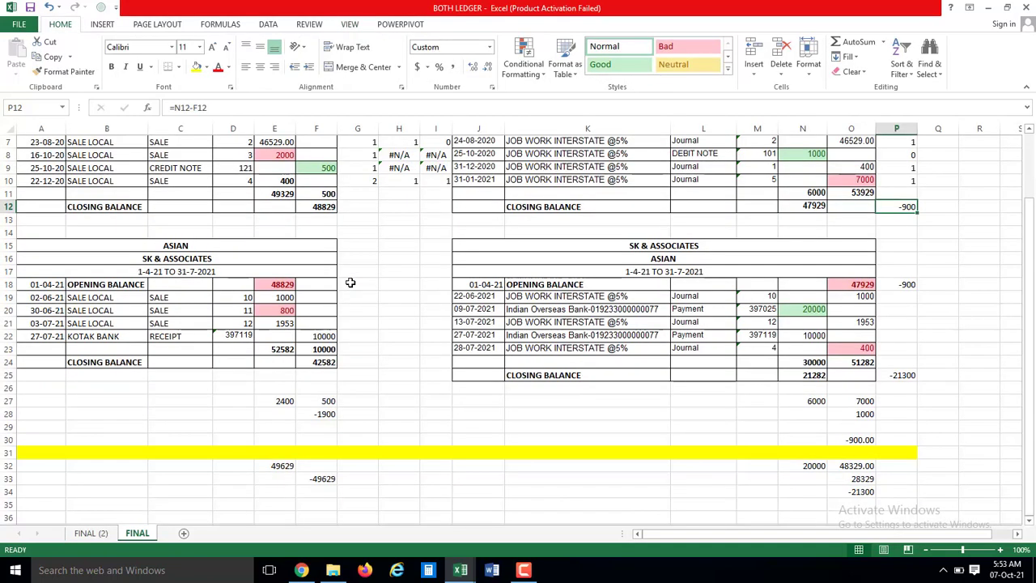
pyautogui.press('Left')
pyautogui.press('Left')
pyautogui.press('Down')
pyautogui.press('Down')
pyautogui.press('Down')
pyautogui.press('Down')
pyautogui.press('Down')
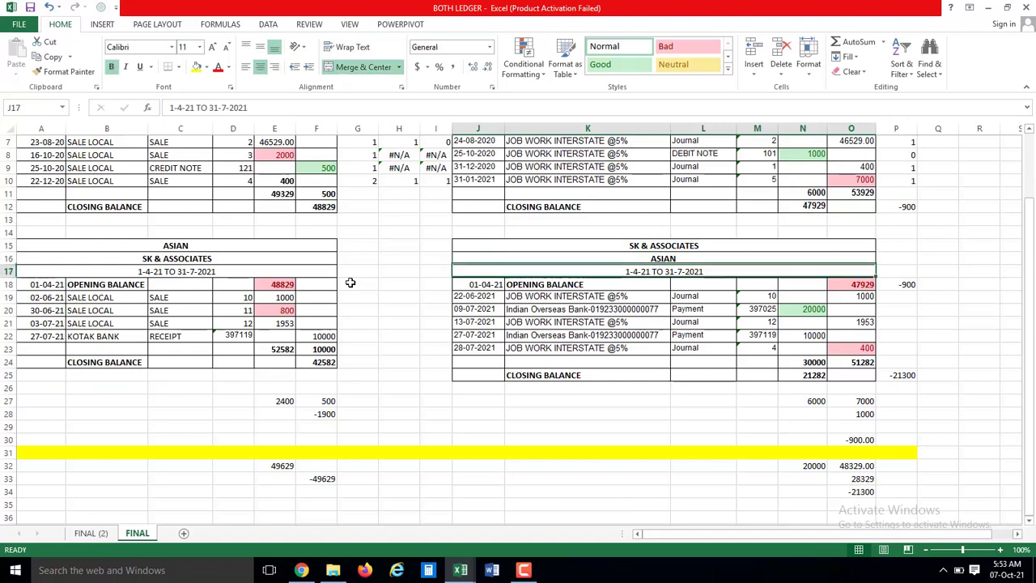
pyautogui.press('Down')
pyautogui.press('Down')
pyautogui.press('Down')
pyautogui.press('Left')
pyautogui.press('Left')
pyautogui.press('Left')
pyautogui.press('Left')
pyautogui.press('Left')
pyautogui.press('Left')
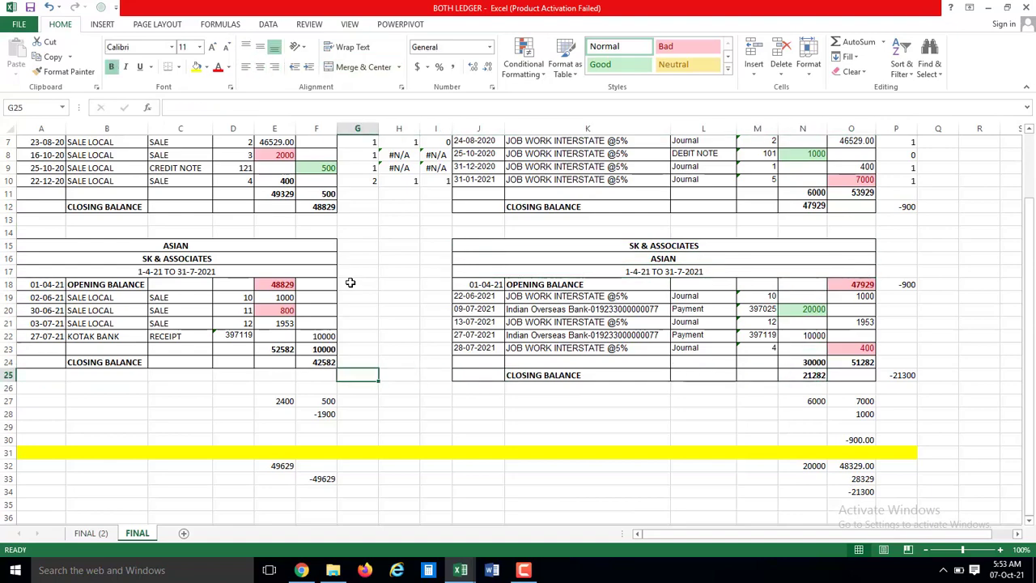
pyautogui.hotkey('alt', 'Tab')
pyautogui.hotkey('alt', 'Tab')
pyautogui.press('Right')
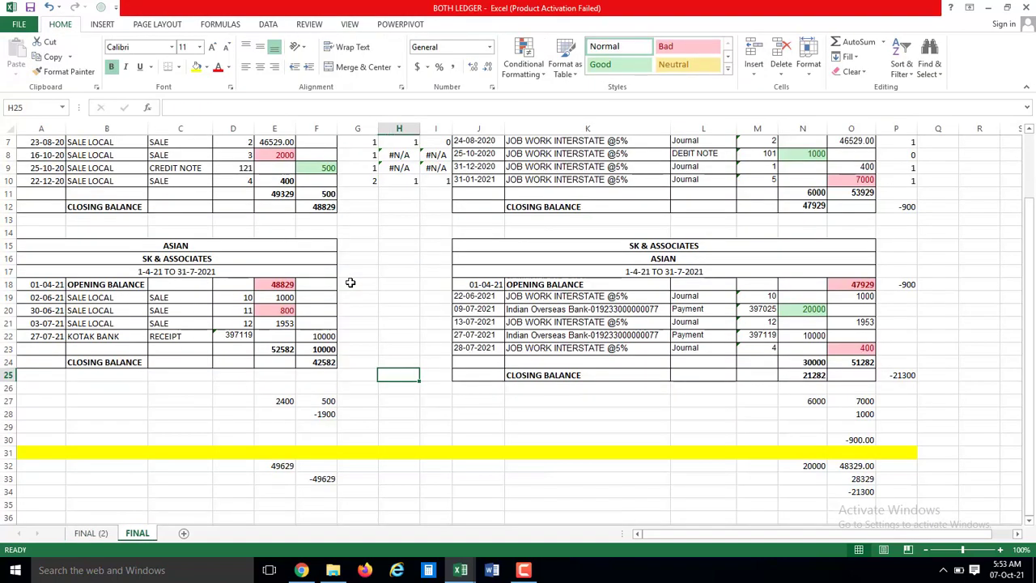
pyautogui.press('Right')
pyautogui.press('Right')
pyautogui.press('Right')
pyautogui.press('Right')
pyautogui.press('Right')
pyautogui.press('Right')
pyautogui.press('Right')
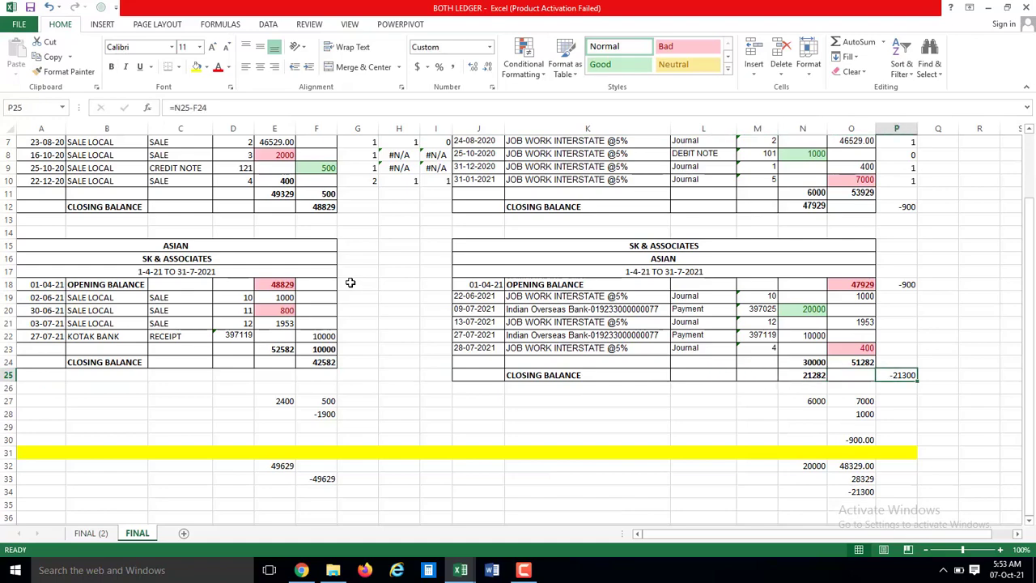
pyautogui.hotkey('alt', 'Tab')
pyautogui.press('Down')
pyautogui.press('Down')
pyautogui.scroll(-1, 350, 281)
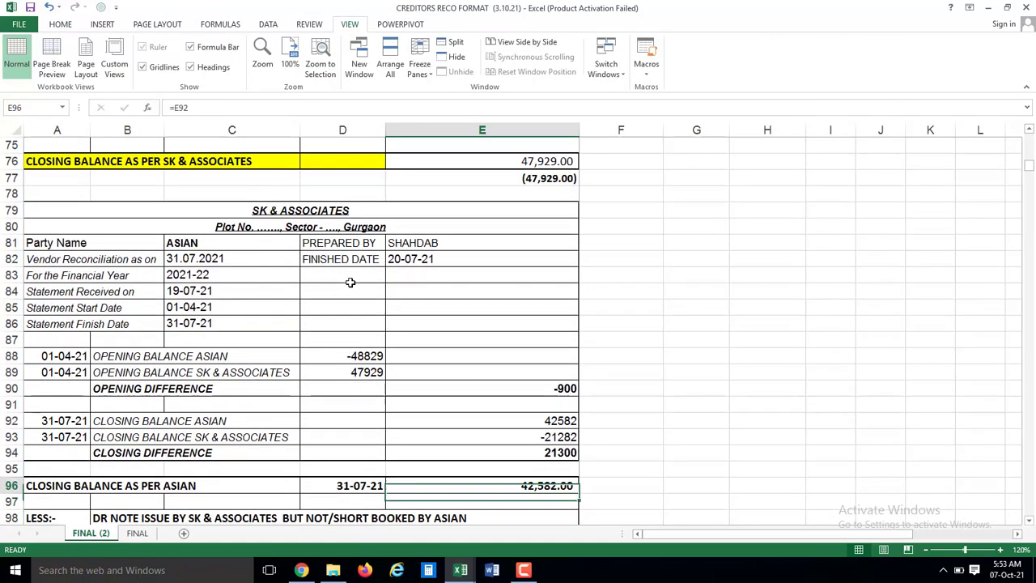
pyautogui.press('Down')
pyautogui.press('Down')
pyautogui.press('Up')
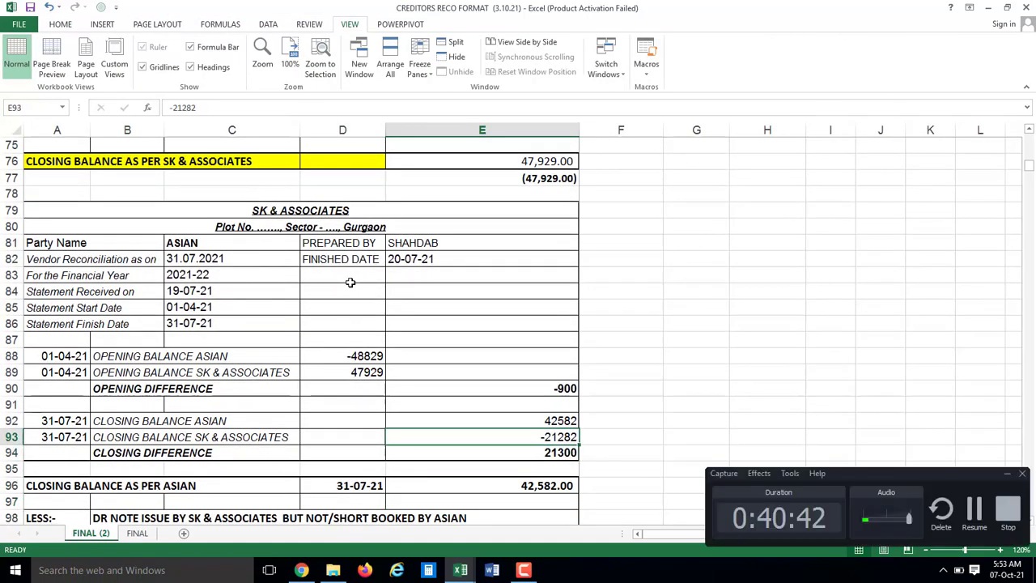
pyautogui.press('Up')
pyautogui.press('Up')
pyautogui.press('Down')
pyautogui.press('Down')
pyautogui.press('Down')
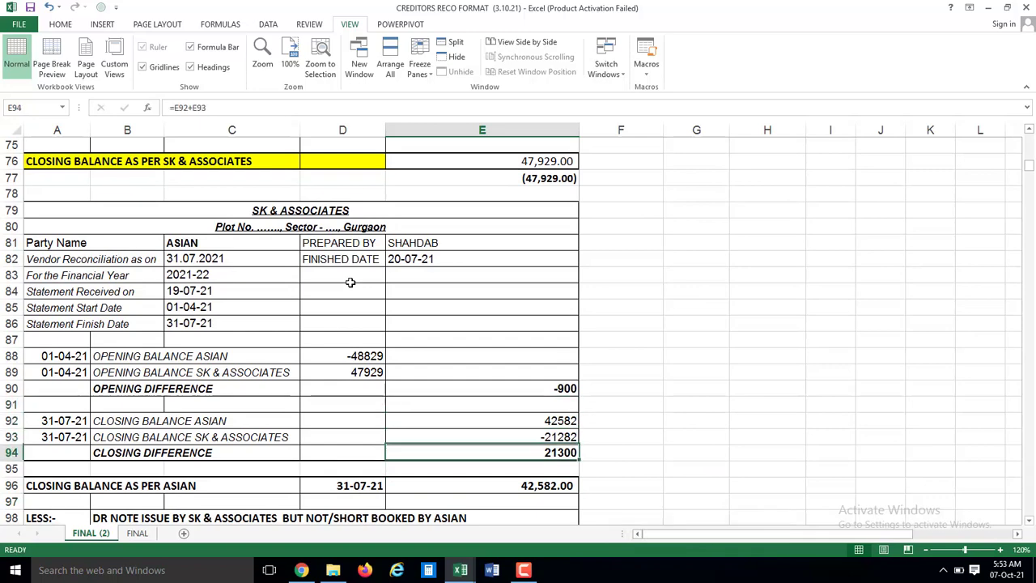
pyautogui.press('Left')
pyautogui.press('Left')
pyautogui.press('Left')
pyautogui.press('Down')
pyautogui.press('Left')
pyautogui.press('Down')
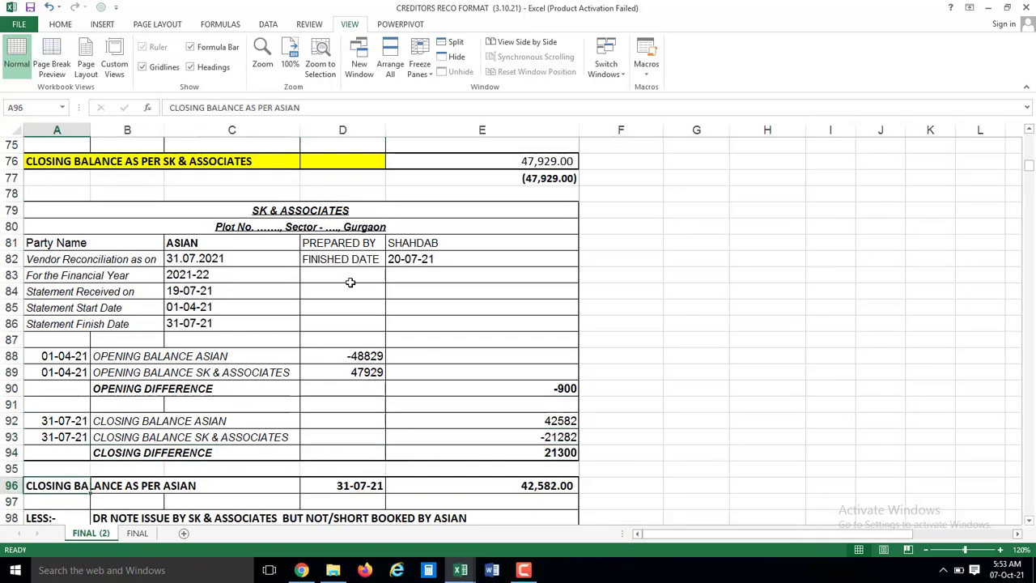
pyautogui.press('Right')
pyautogui.press('Right')
pyautogui.press('Right')
pyautogui.press('Right')
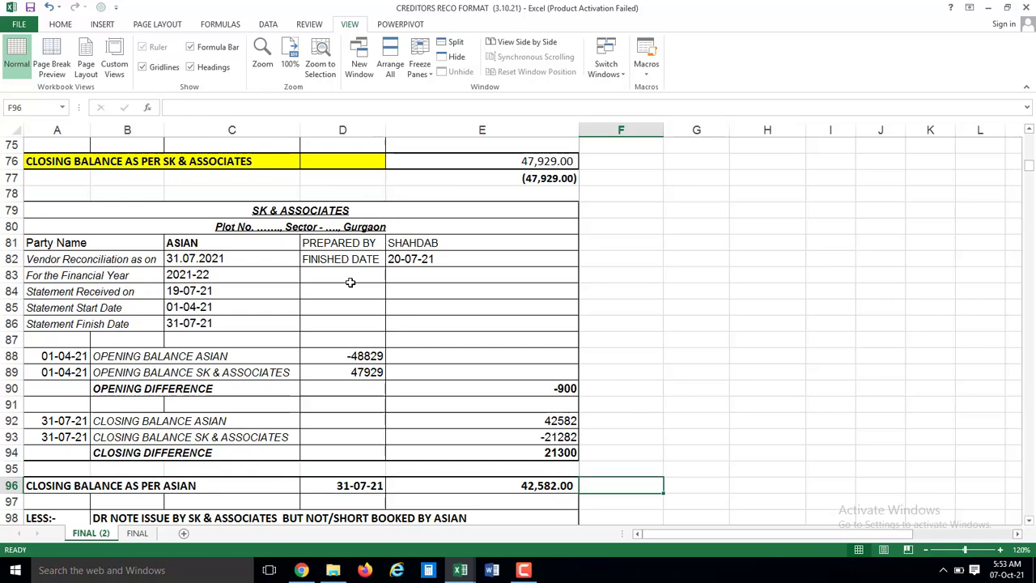
pyautogui.press('Left')
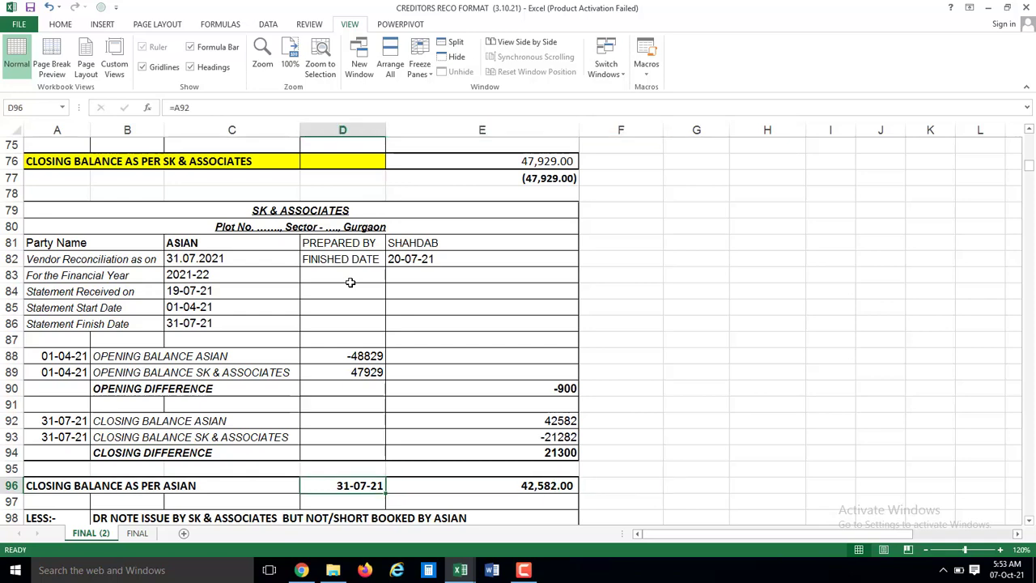
pyautogui.press('Down')
pyautogui.press('Down')
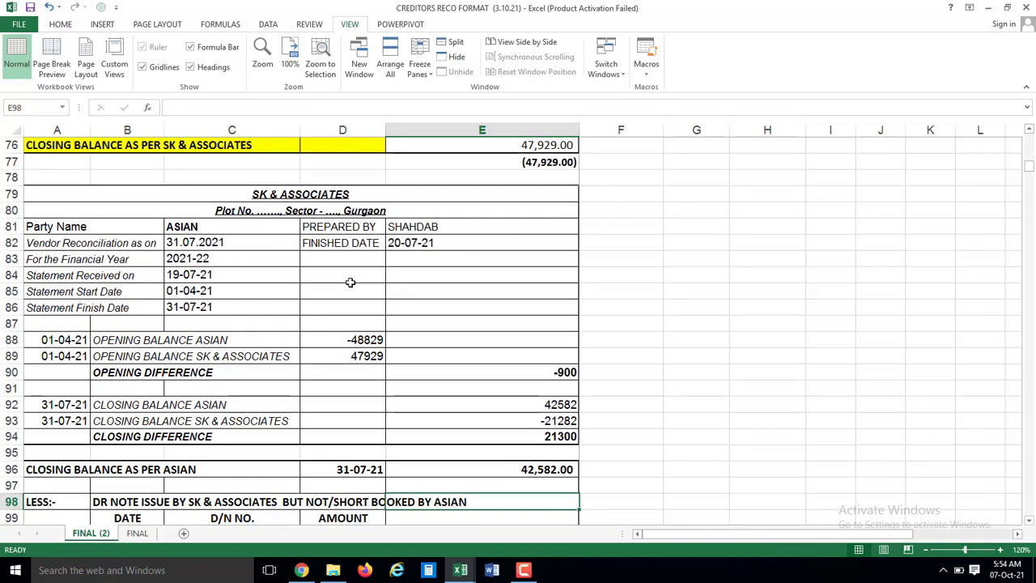
pyautogui.press('Up')
pyautogui.press('Up')
pyautogui.press('Up')
pyautogui.press('Up')
pyautogui.press('Up')
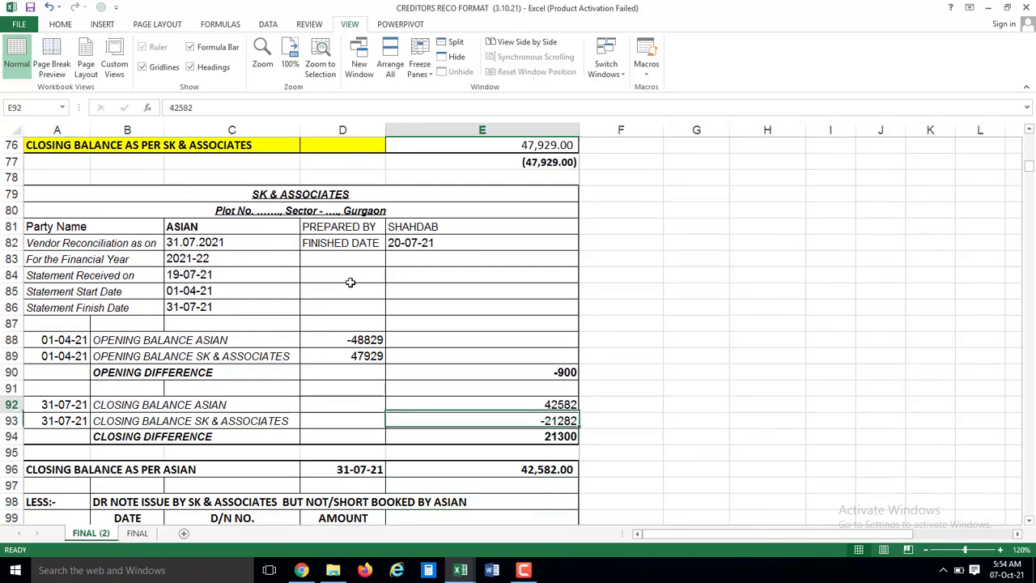
pyautogui.press('Up')
pyautogui.press('Up')
pyautogui.press('Up')
pyautogui.press('Up')
pyautogui.press('Up')
pyautogui.press('Up')
pyautogui.press('Up')
pyautogui.press('Up')
pyautogui.press('Up')
pyautogui.press('Up')
pyautogui.press('Up')
pyautogui.press('Up')
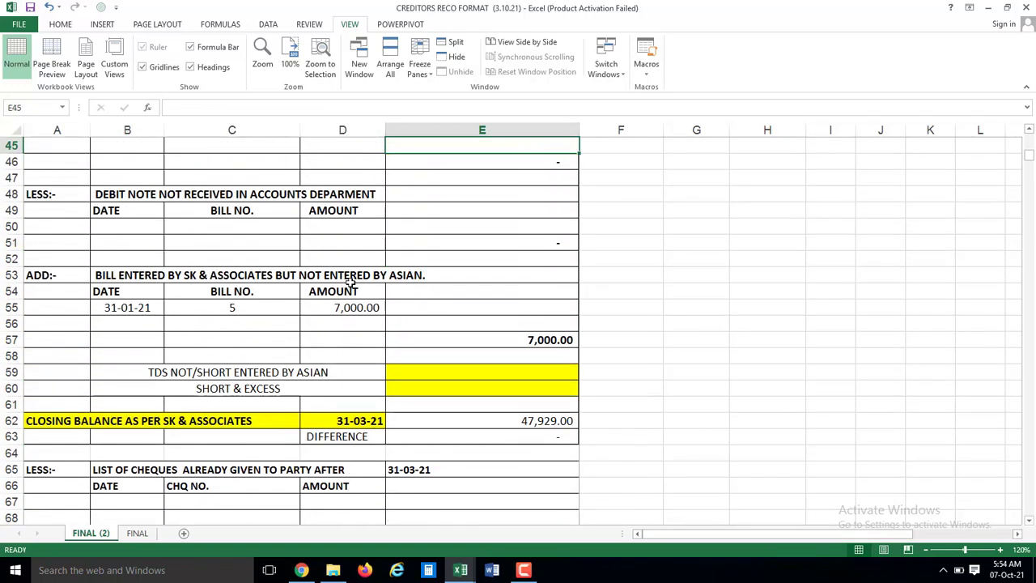
pyautogui.press('Up')
pyautogui.press('Up')
pyautogui.press('Up')
pyautogui.press('Up')
pyautogui.press('Up')
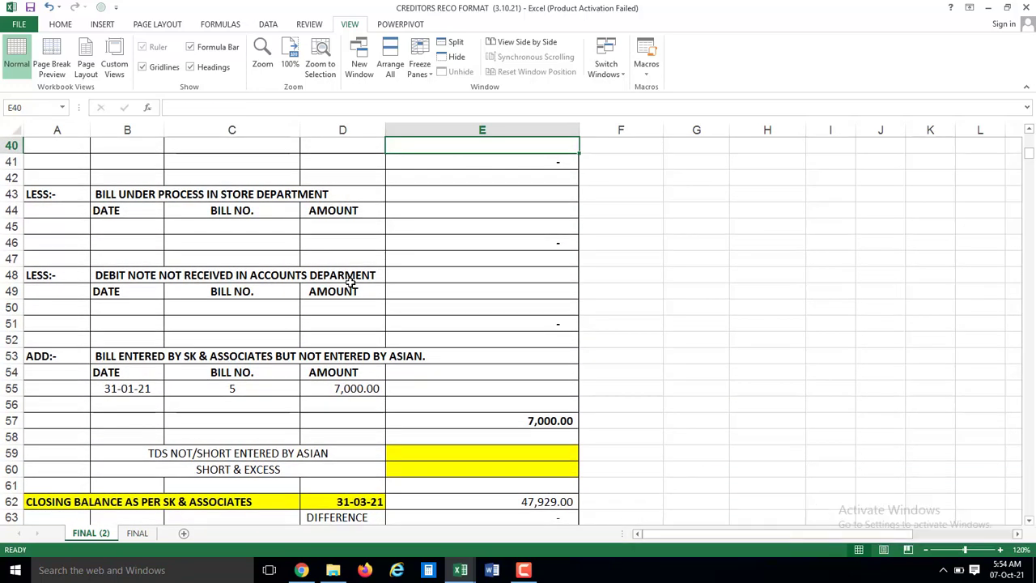
pyautogui.press('Left')
pyautogui.press('Left')
pyautogui.press('Down')
pyautogui.press('Down')
pyautogui.press('Down')
pyautogui.press('Down')
pyautogui.press('Down')
pyautogui.press('Down')
pyautogui.press('Down')
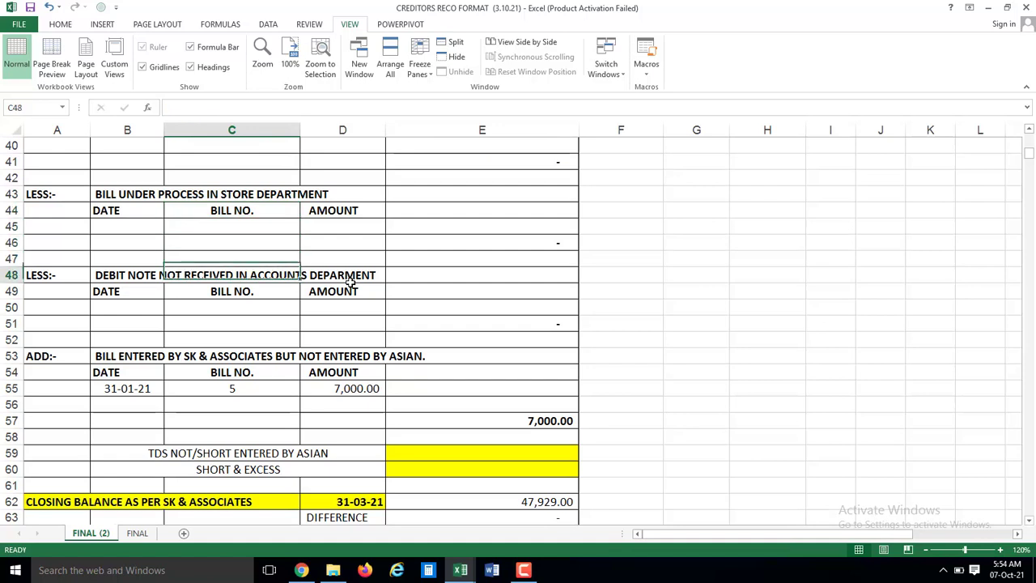
pyautogui.press('Down')
pyautogui.press('Down')
pyautogui.press('Down')
pyautogui.press('Down')
pyautogui.press('Down')
pyautogui.press('Down')
pyautogui.press('Down')
pyautogui.press('Up')
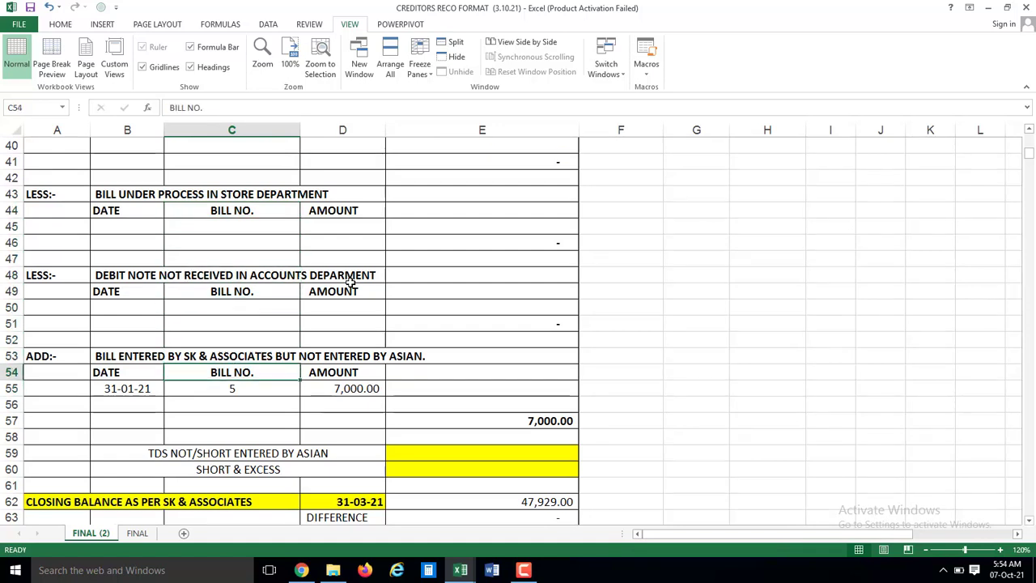
pyautogui.press('Up')
pyautogui.press('Up')
pyautogui.press('Up')
pyautogui.press('Up')
pyautogui.press('Up')
pyautogui.press('Up')
pyautogui.press('Up')
pyautogui.press('Up')
pyautogui.press('Up')
pyautogui.press('Up')
pyautogui.press('Down')
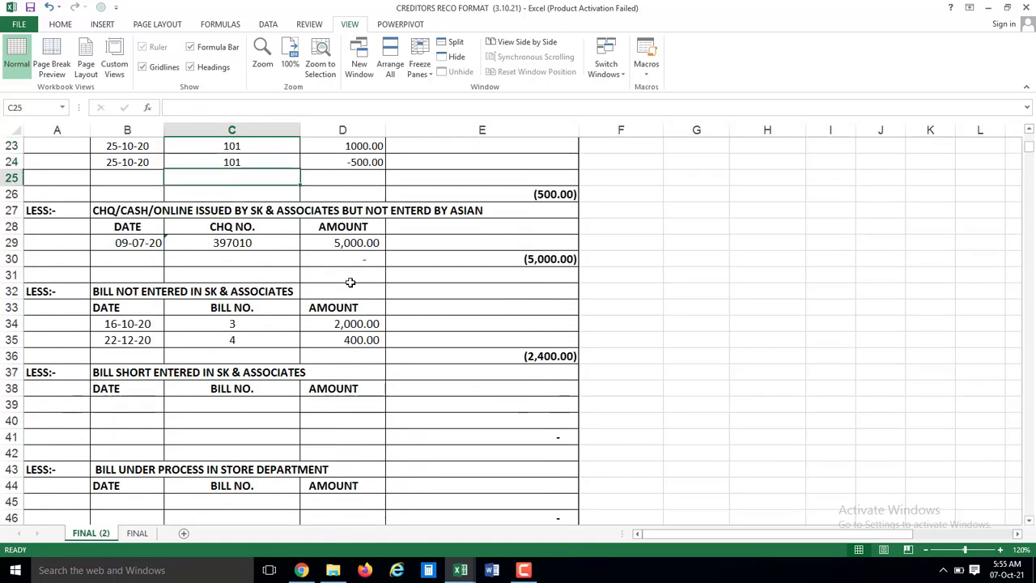
pyautogui.press('Down')
pyautogui.press('Down')
pyautogui.press('Down')
pyautogui.press('Down')
pyautogui.press('Down')
pyautogui.press('Down')
pyautogui.press('Down')
pyautogui.press('Down')
pyautogui.press('Down')
pyautogui.press('Down')
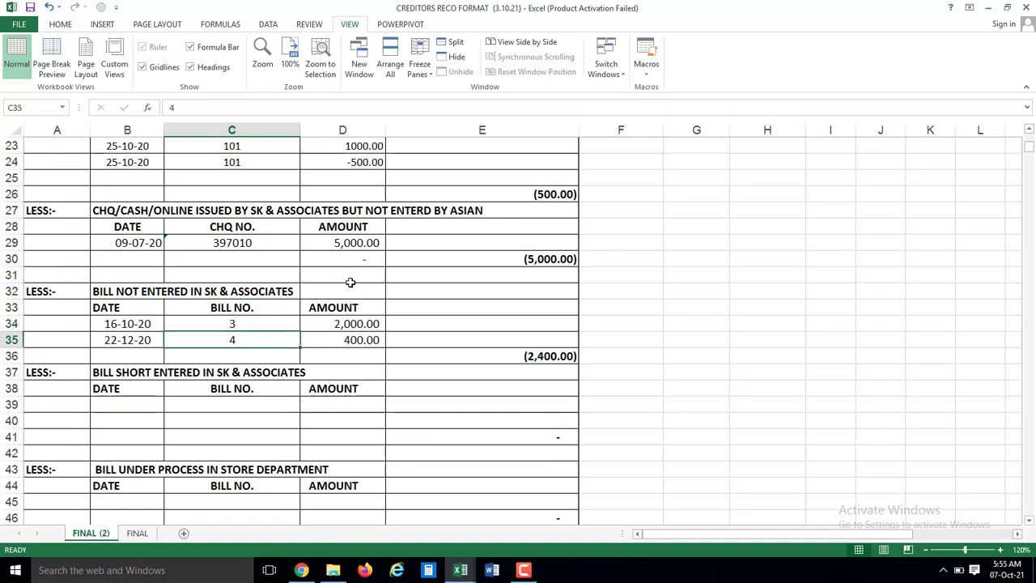
pyautogui.press('Down')
pyautogui.press('Up')
pyautogui.press('Up')
pyautogui.press('Down')
pyautogui.press('Down')
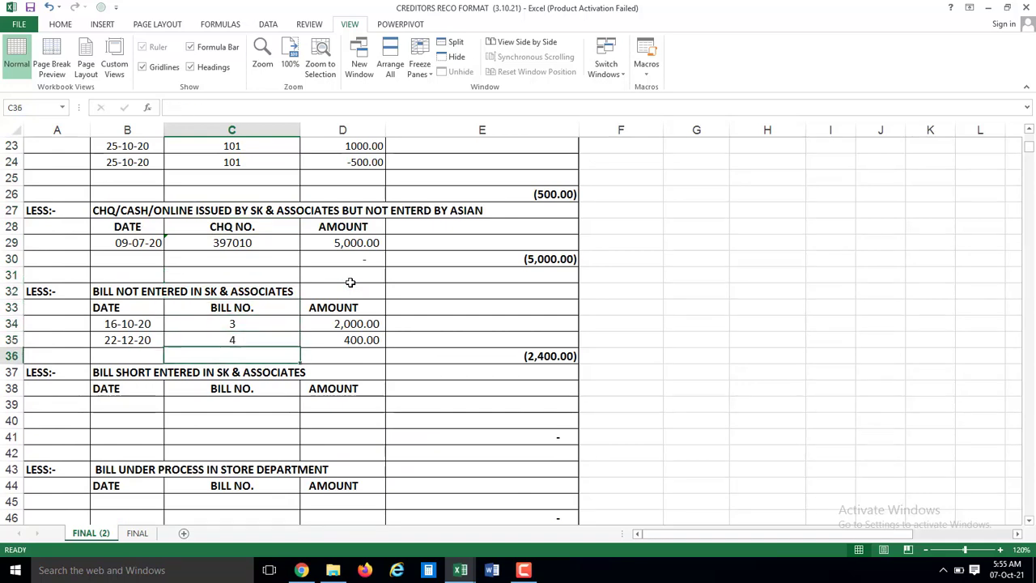
pyautogui.press('Down')
pyautogui.press('Down')
pyautogui.press('Down')
pyautogui.press('Down')
pyautogui.press('Down')
pyautogui.press('Down')
pyautogui.press('Down')
pyautogui.press('Down')
pyautogui.press('Down')
pyautogui.press('Down')
pyautogui.press('Down')
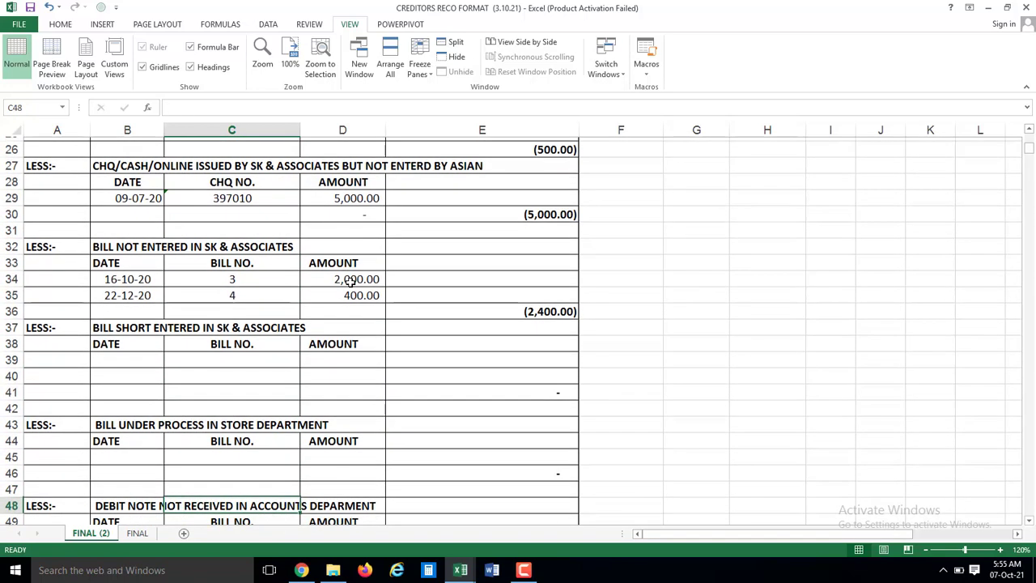
pyautogui.press('Down')
pyautogui.press('Down')
pyautogui.press('Down')
pyautogui.press('Down')
pyautogui.press('Down')
pyautogui.press('Down')
pyautogui.press('Down')
pyautogui.press('Down')
pyautogui.press('Down')
pyautogui.press('Down')
pyautogui.press('Down')
pyautogui.press('Down')
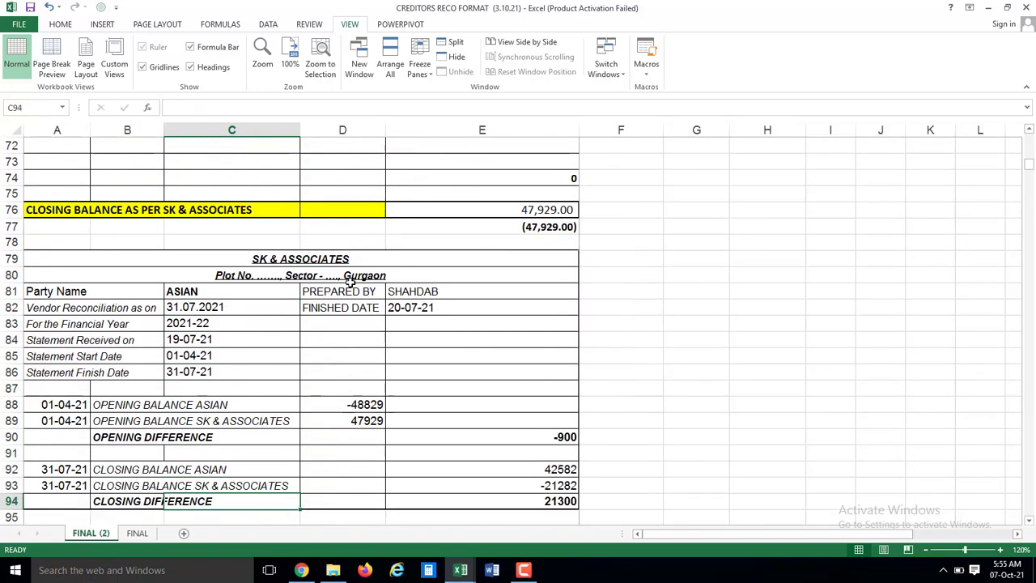
pyautogui.press('Up')
pyautogui.press('Up')
pyautogui.press('Up')
pyautogui.press('Up')
pyautogui.press('Up')
pyautogui.press('Up')
pyautogui.press('Up')
pyautogui.press('Up')
pyautogui.press('Up')
pyautogui.press('Up')
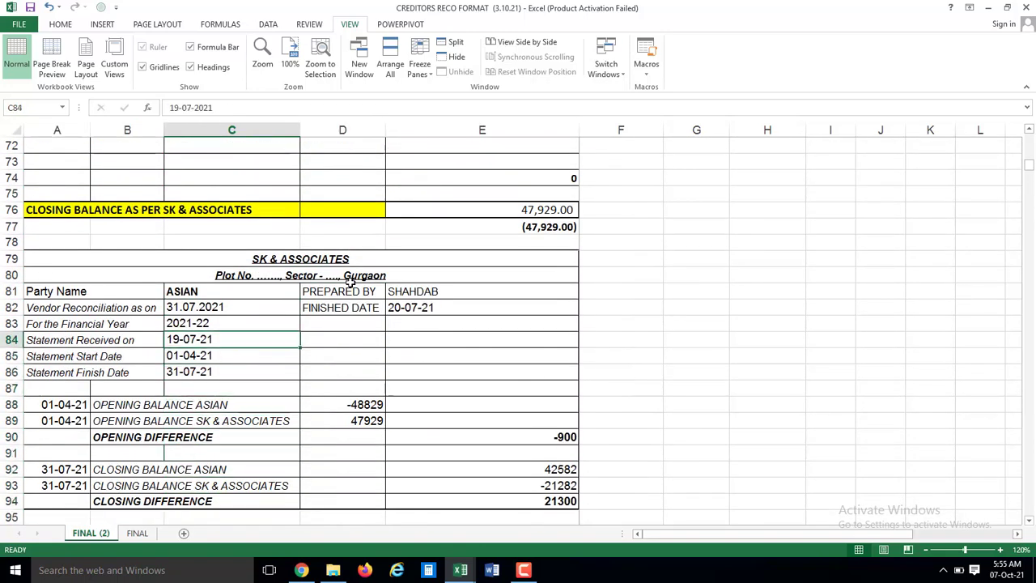
pyautogui.press('Down')
pyautogui.hotkey('shift', 'Down')
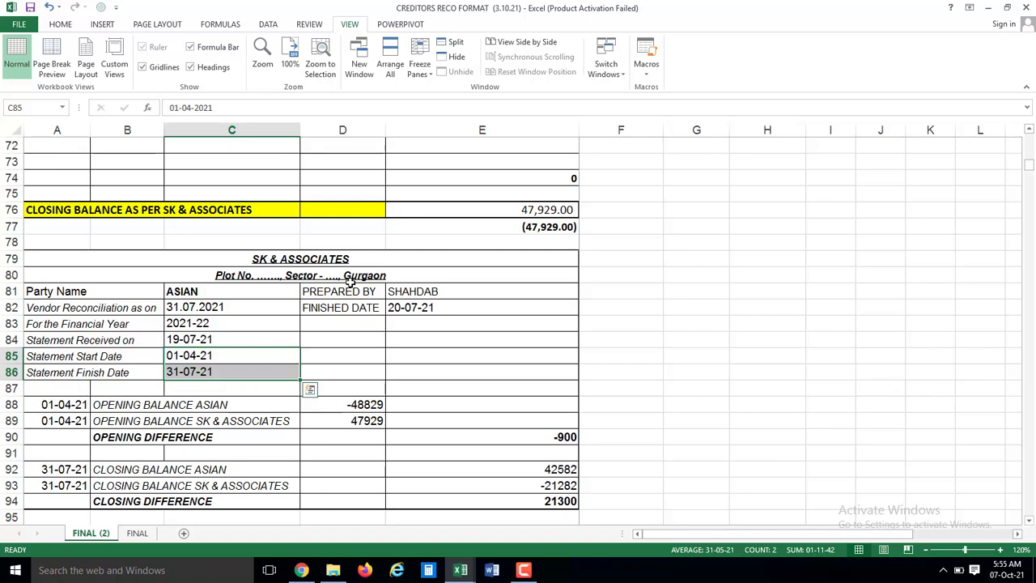
pyautogui.press('Down')
pyautogui.press('Down')
pyautogui.press('Down')
pyautogui.press('Down')
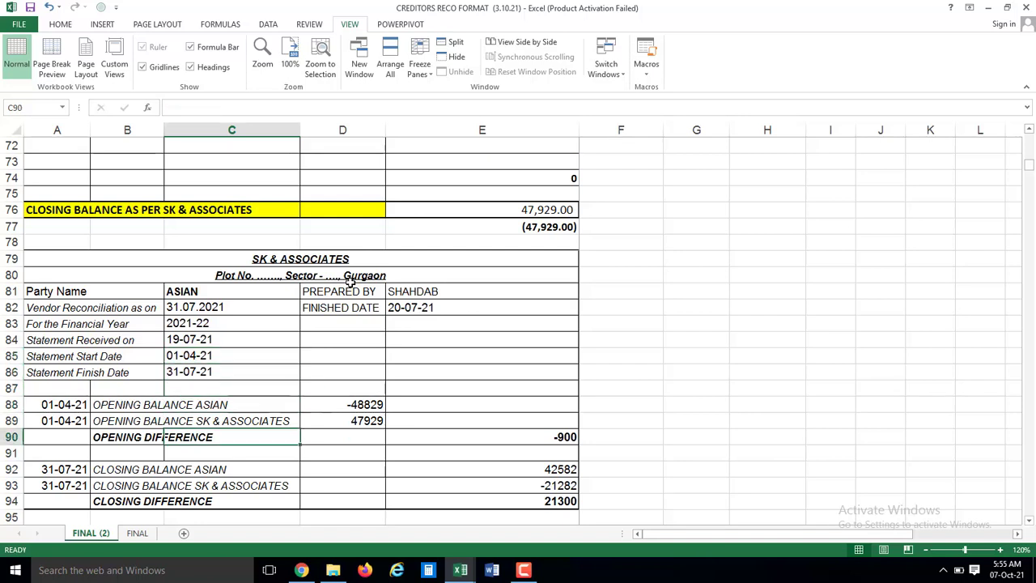
pyautogui.press('Down')
pyautogui.press('Down')
pyautogui.press('Down')
pyautogui.press('Down')
pyautogui.press('Down')
pyautogui.press('Down')
pyautogui.press('Down')
pyautogui.press('Down')
pyautogui.press('Down')
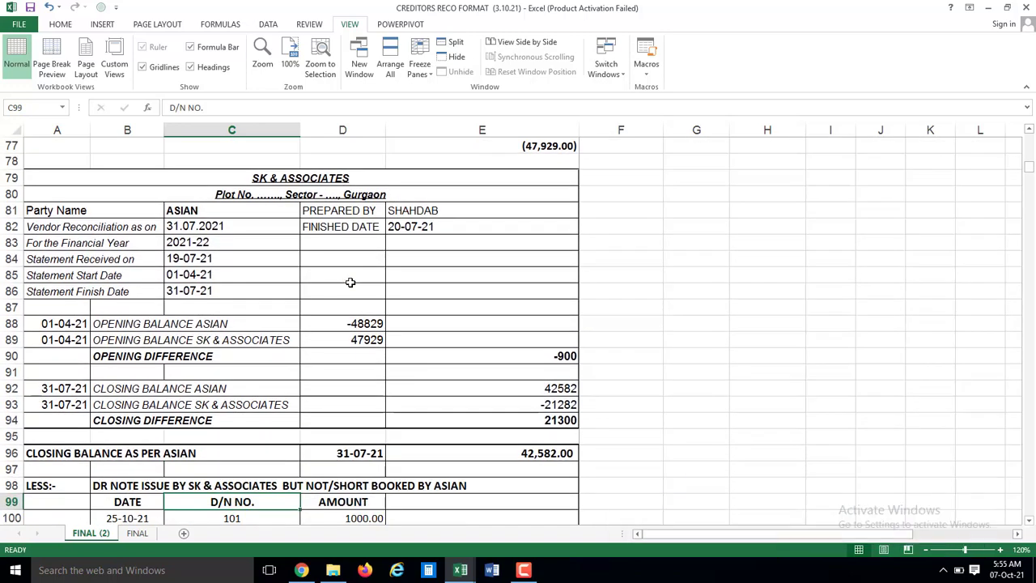
pyautogui.press('Up')
pyautogui.press('Up')
pyautogui.press('Up')
pyautogui.press('Up')
pyautogui.press('Up')
pyautogui.press('Up')
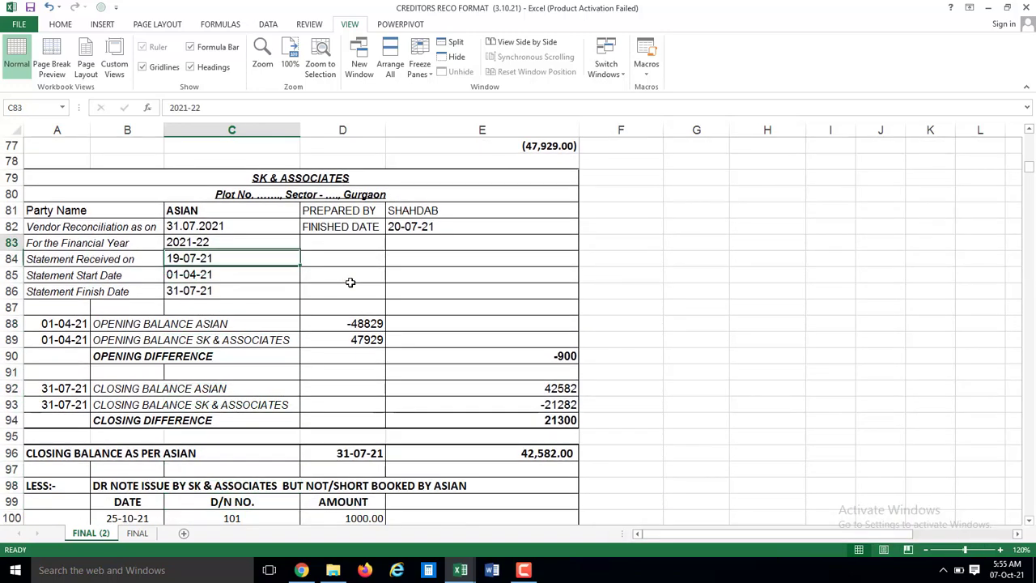
pyautogui.press('Up')
pyautogui.press('Up')
pyautogui.press('Up')
pyautogui.press('Up')
pyautogui.press('Up')
pyautogui.press('Up')
pyautogui.press('Up')
pyautogui.press('Up')
pyautogui.press('Up')
pyautogui.press('Up')
pyautogui.press('Up')
pyautogui.press('Up')
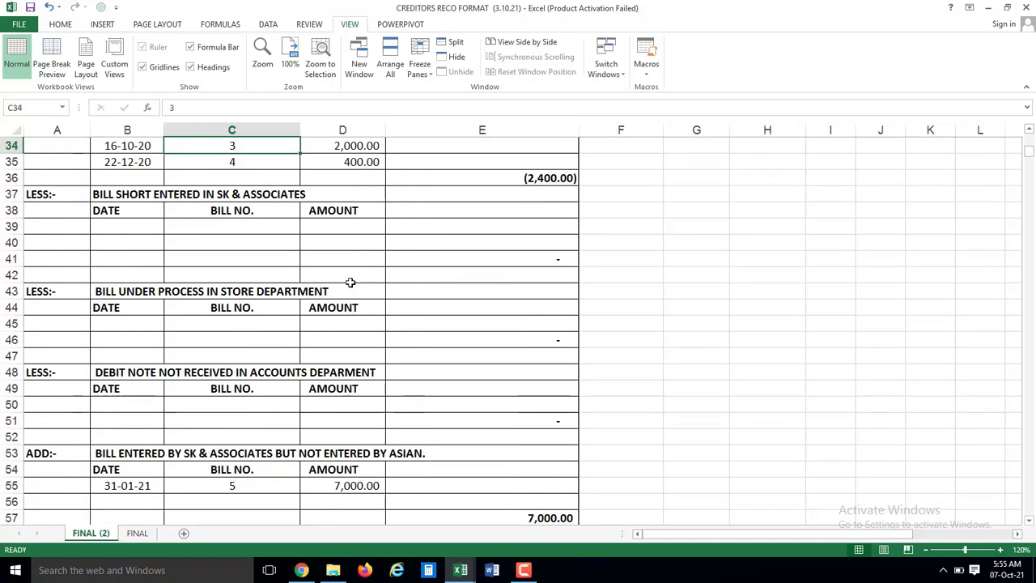
pyautogui.press('Up')
pyautogui.press('Down')
pyautogui.press('Down')
pyautogui.press('Up')
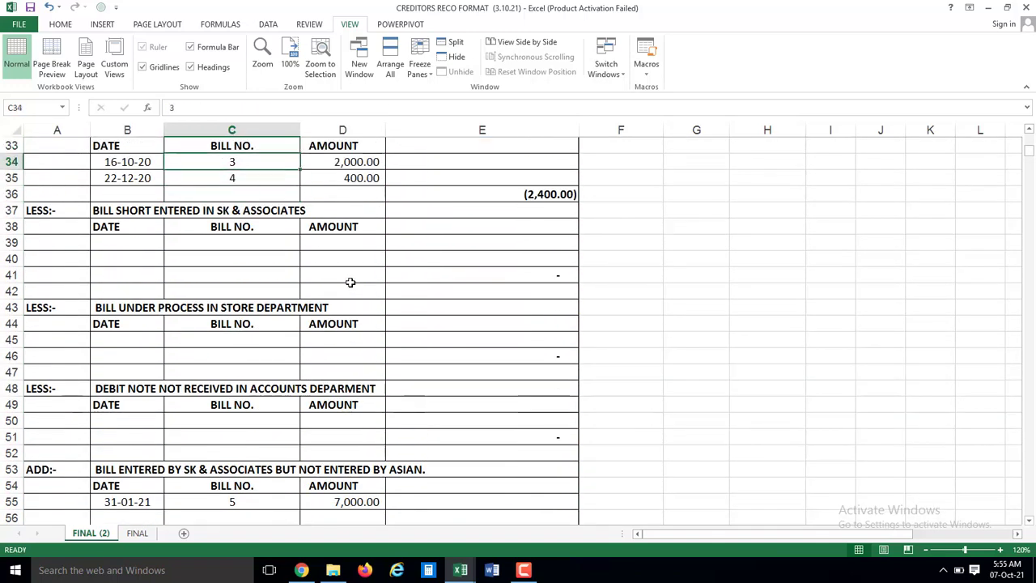
pyautogui.press('Down')
pyautogui.press('Up')
pyautogui.press('Right')
pyautogui.press('Left')
pyautogui.press('Left')
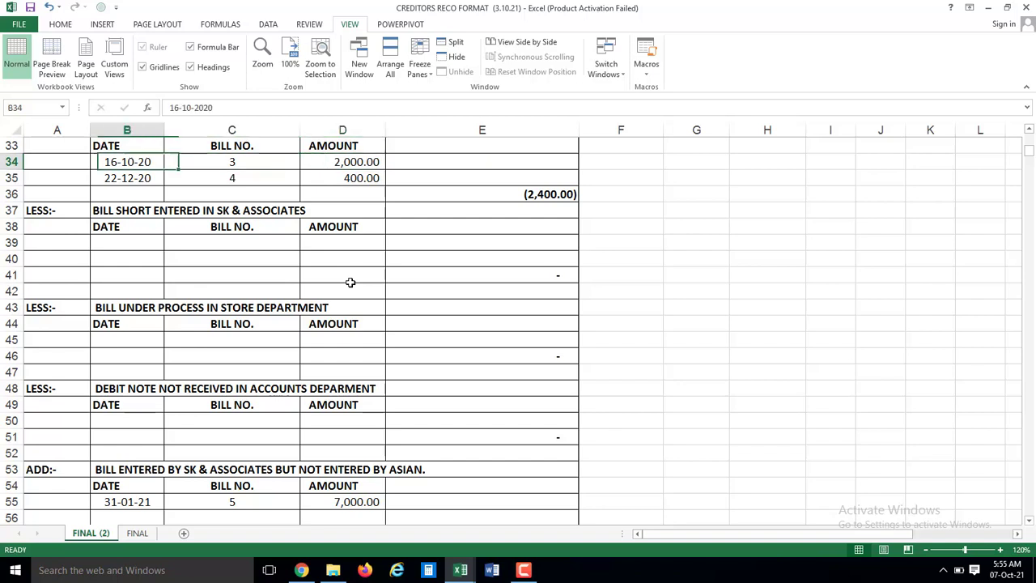
pyautogui.press('Right')
pyautogui.press('Right')
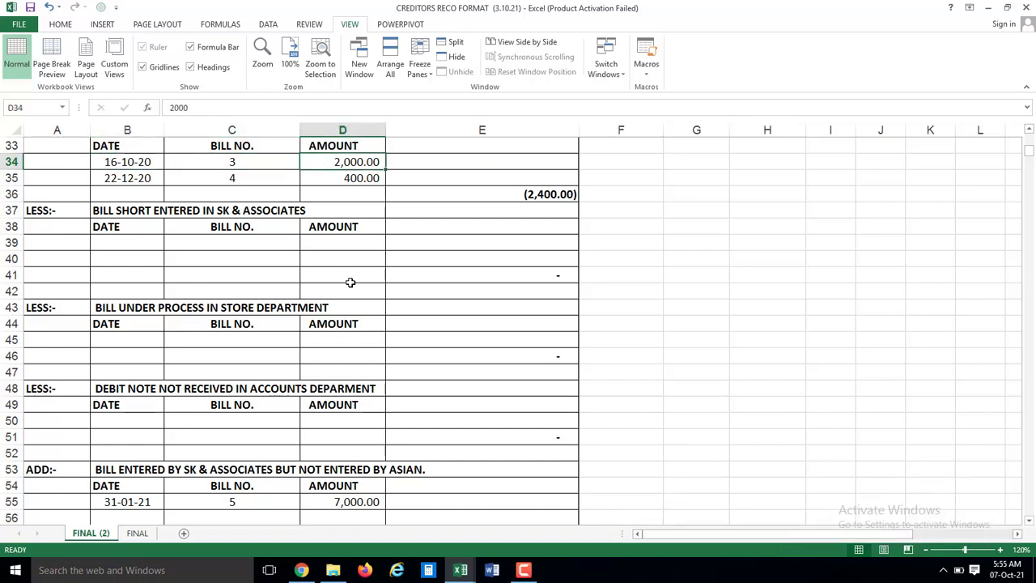
pyautogui.press('Up')
pyautogui.scroll(1, 349, 281)
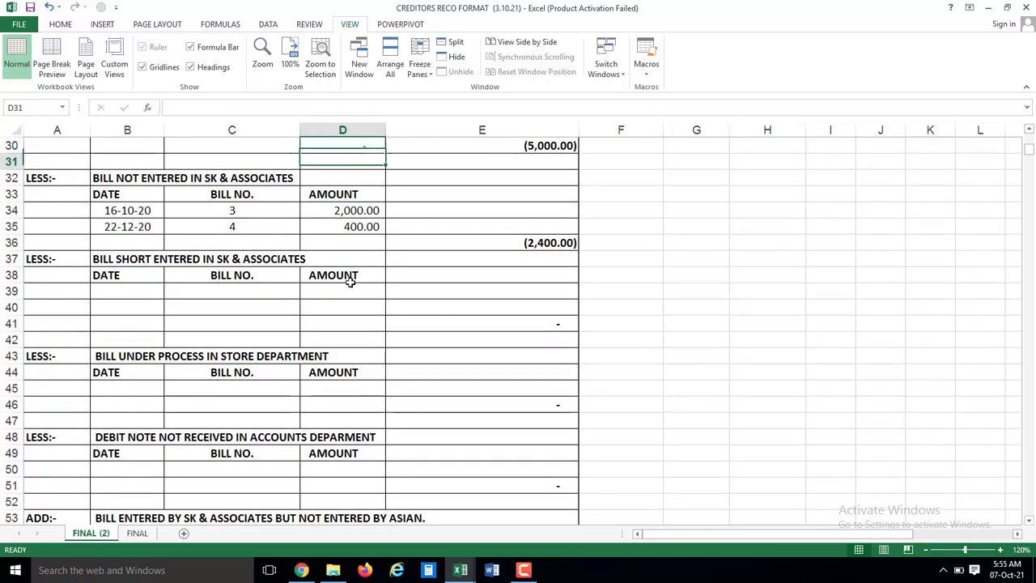
pyautogui.press('Down')
pyautogui.click(350, 282)
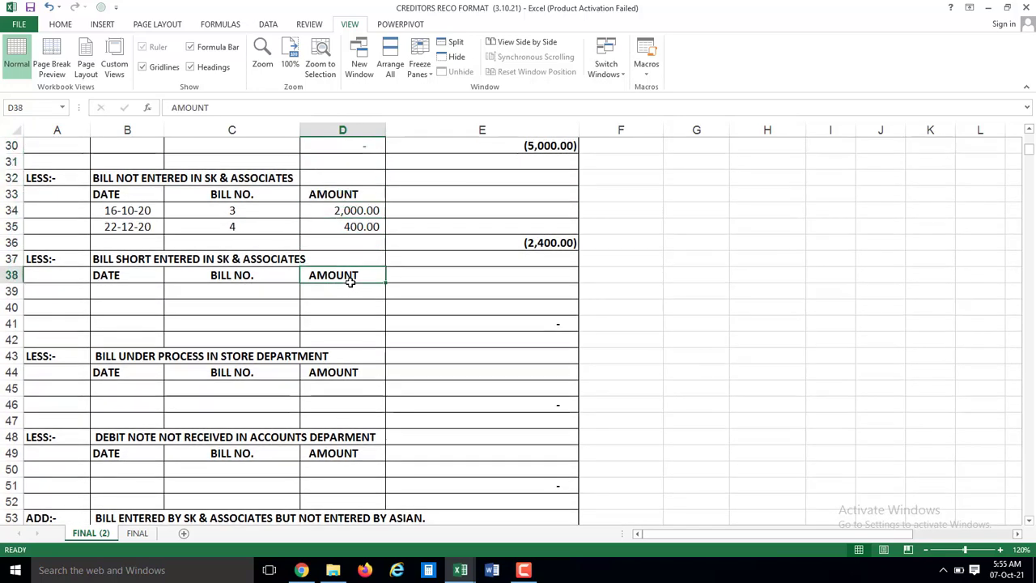
pyautogui.press('Down')
pyautogui.press('Down')
pyautogui.hotkey('ctrl', 'Down')
pyautogui.hotkey('ctrl', 'Down')
pyautogui.hotkey('ctrl', 'Down')
pyautogui.hotkey('ctrl', 'Down')
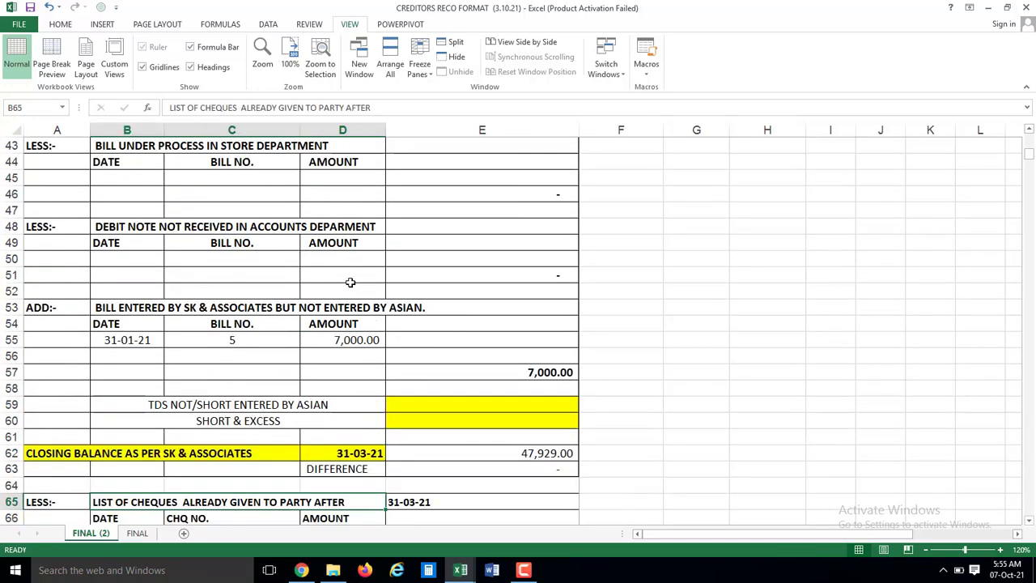
pyautogui.press('Right')
pyautogui.press('Right')
pyautogui.press('Down')
pyautogui.press('Down')
pyautogui.press('Down')
pyautogui.press('Down')
pyautogui.press('Down')
pyautogui.press('Down')
pyautogui.press('Down')
pyautogui.press('Down')
pyautogui.press('Up')
pyautogui.press('Up')
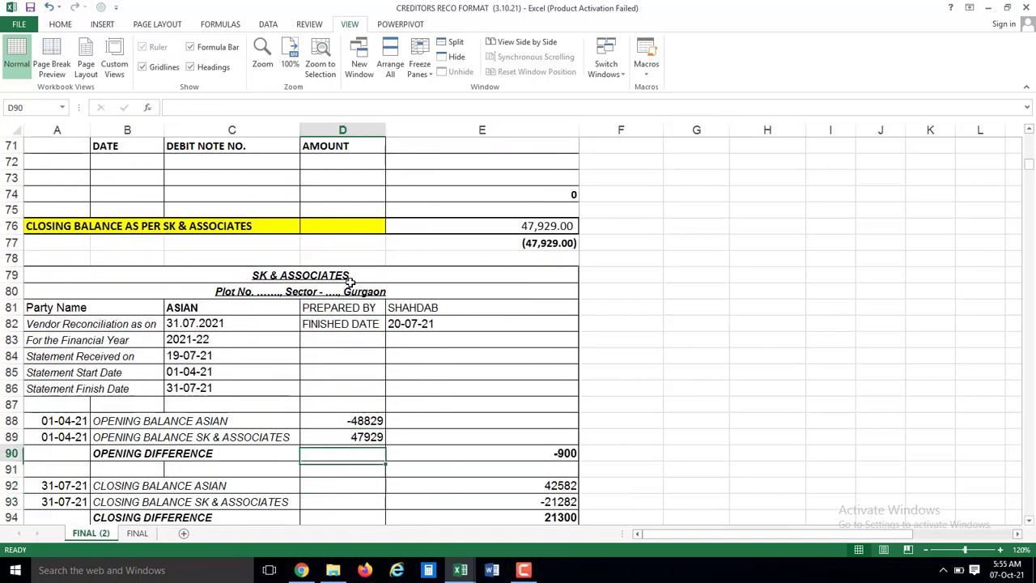
pyautogui.press('Up')
pyautogui.press('Up')
pyautogui.press('Up')
pyautogui.press('Up')
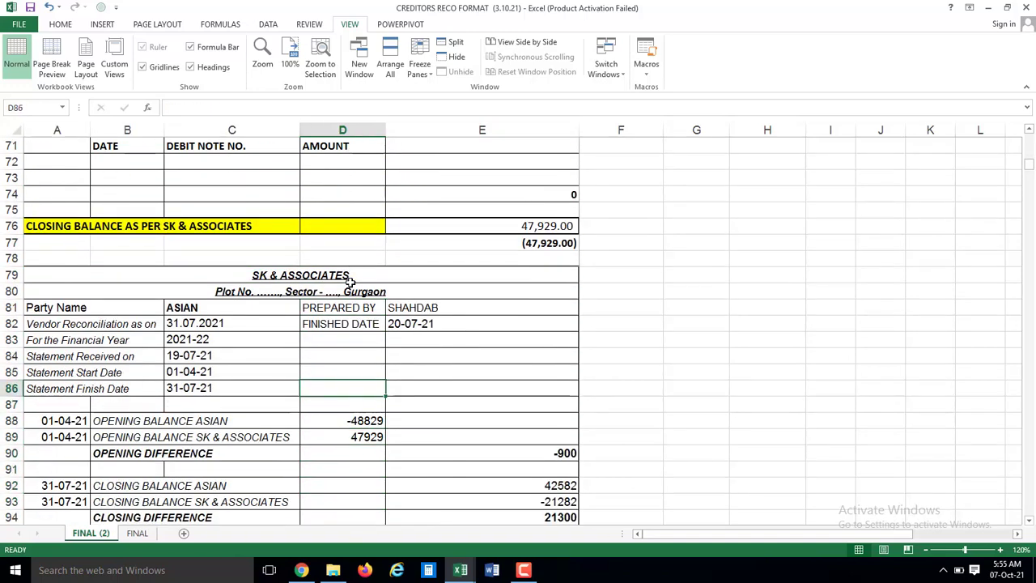
pyautogui.press('Down')
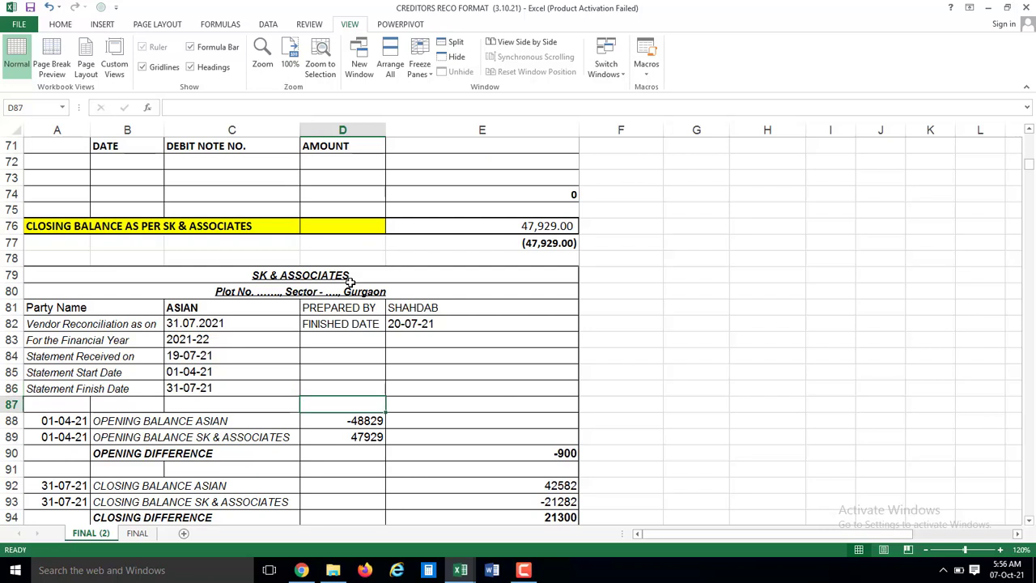
pyautogui.press('Down')
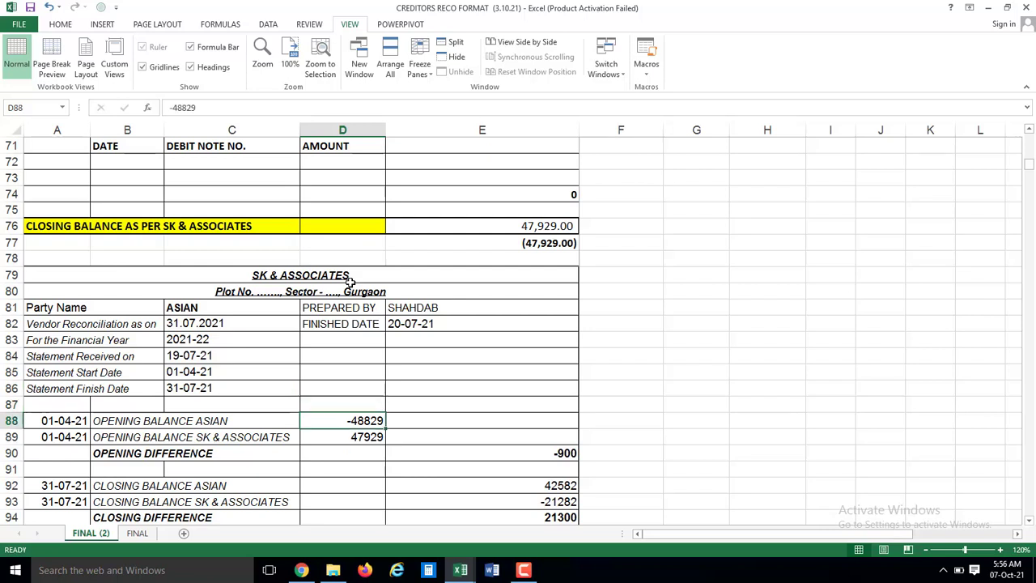
pyautogui.press('Down')
pyautogui.press('Down')
pyautogui.press('Down')
pyautogui.press('Down')
pyautogui.press('Down')
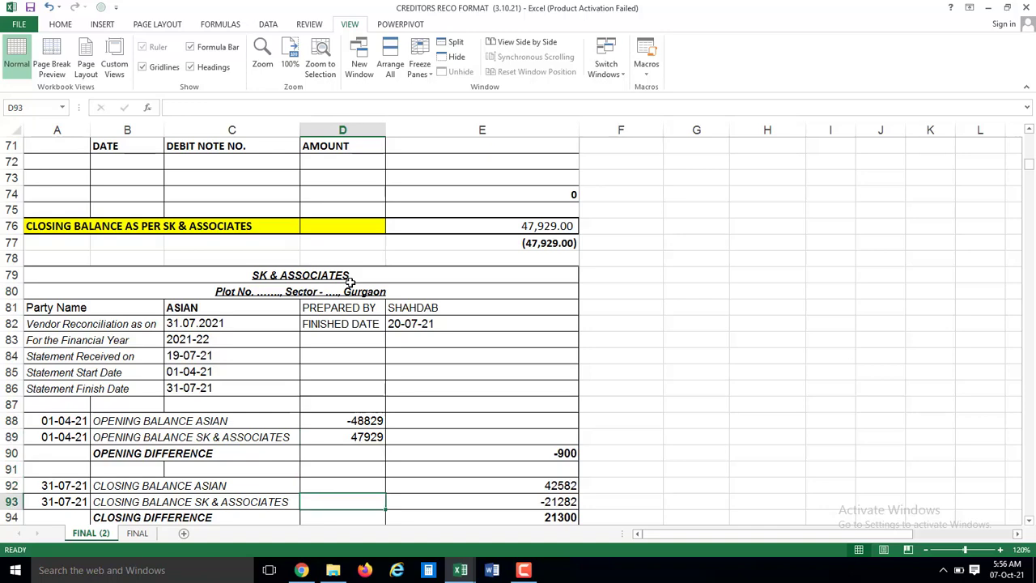
pyautogui.press('Down')
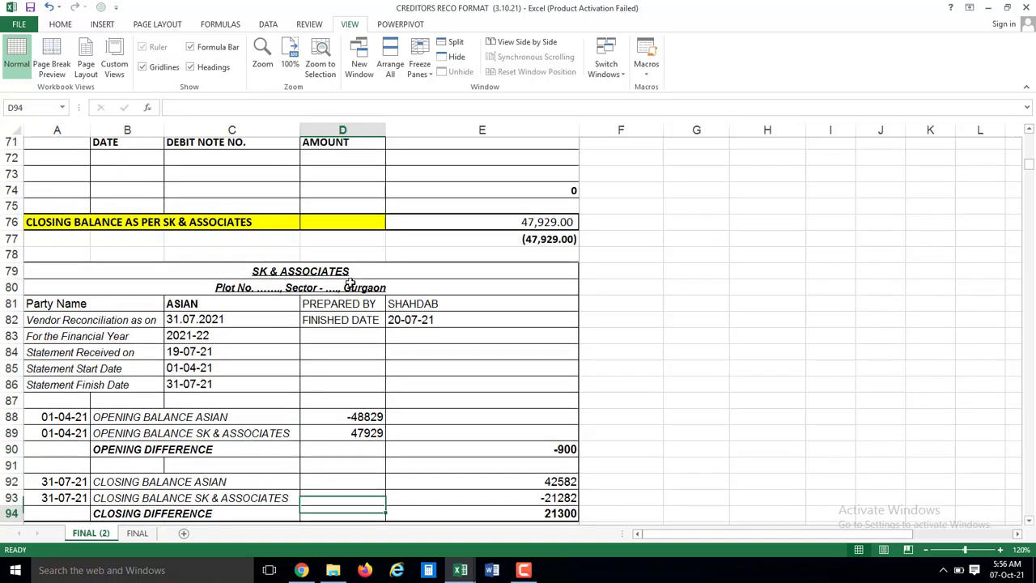
pyautogui.press('Down')
pyautogui.press('Down')
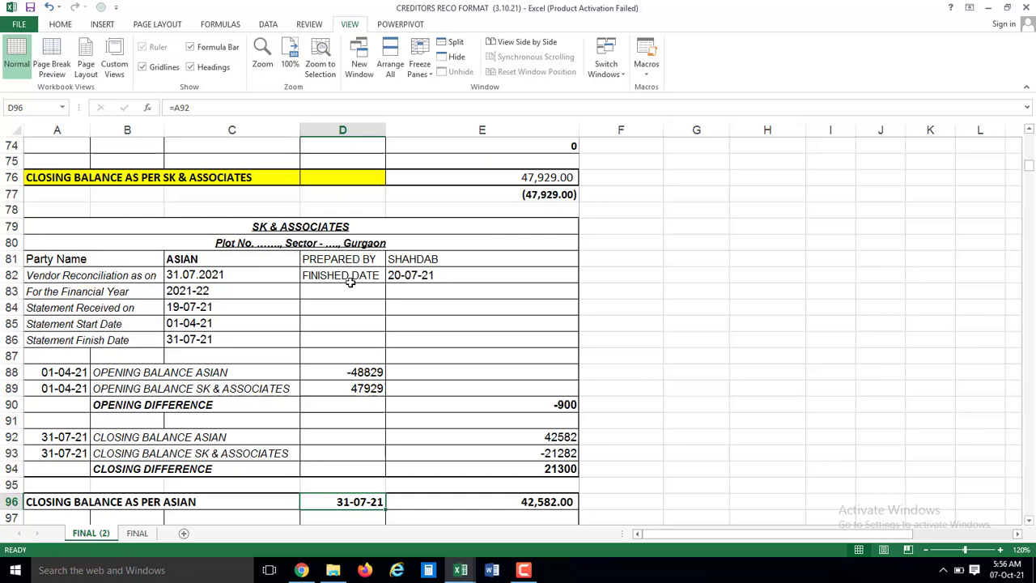
pyautogui.press('Up')
pyautogui.press('Up')
pyautogui.press('Up')
pyautogui.press('Up')
pyautogui.press('Up')
pyautogui.press('Up')
pyautogui.press('Up')
pyautogui.press('Up')
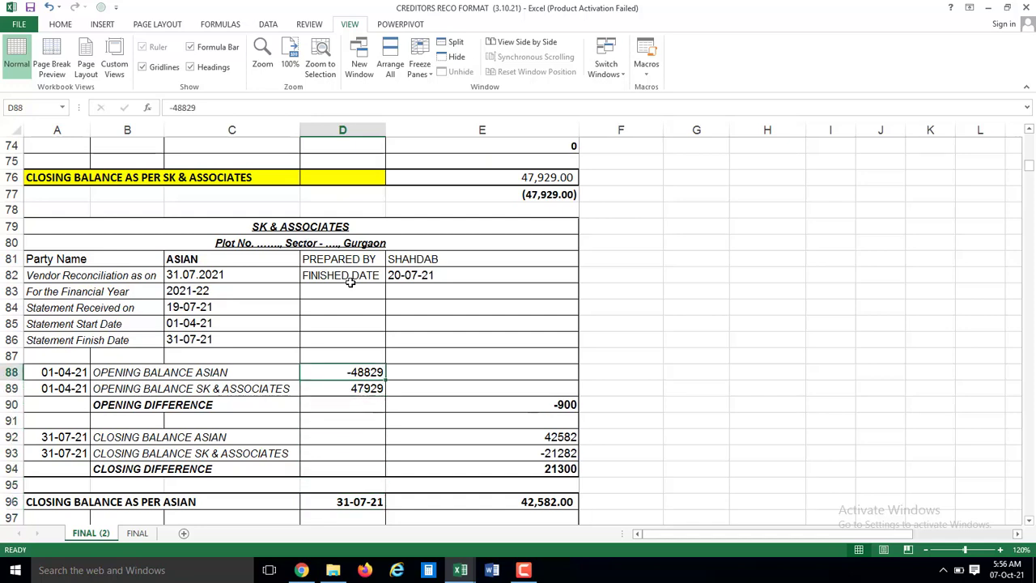
pyautogui.press('Down')
pyautogui.press('Down')
pyautogui.press('Up')
pyautogui.press('Up')
pyautogui.press('Up')
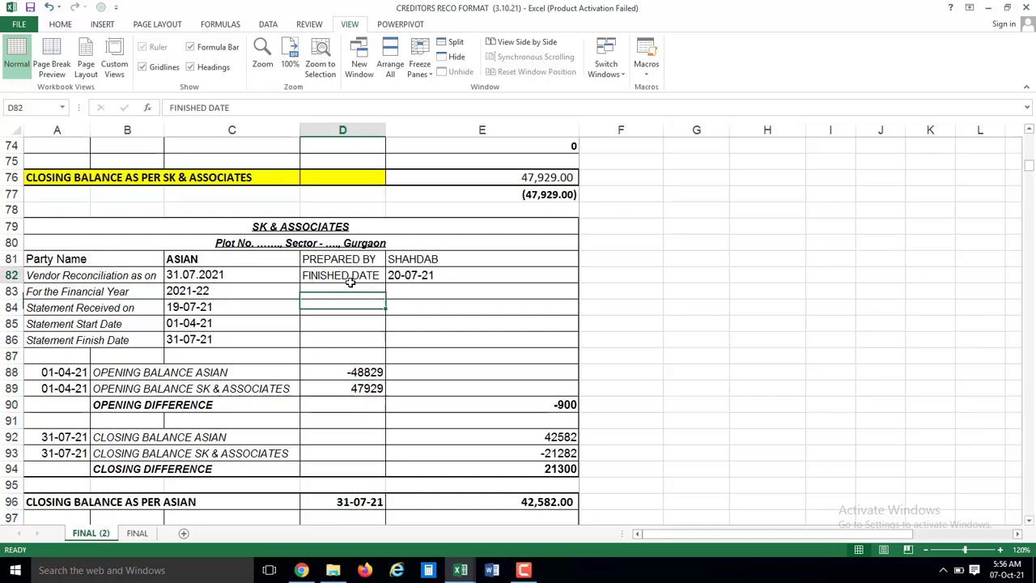
pyautogui.press('Up')
pyautogui.press('Up')
pyautogui.press('Up')
pyautogui.press('Left')
pyautogui.press('Left')
pyautogui.press('Right')
pyautogui.press('Right')
pyautogui.press('Up')
pyautogui.press('Up')
pyautogui.press('Up')
pyautogui.press('Up')
pyautogui.press('Up')
pyautogui.press('Up')
pyautogui.press('Up')
pyautogui.press('Up')
pyautogui.press('Up')
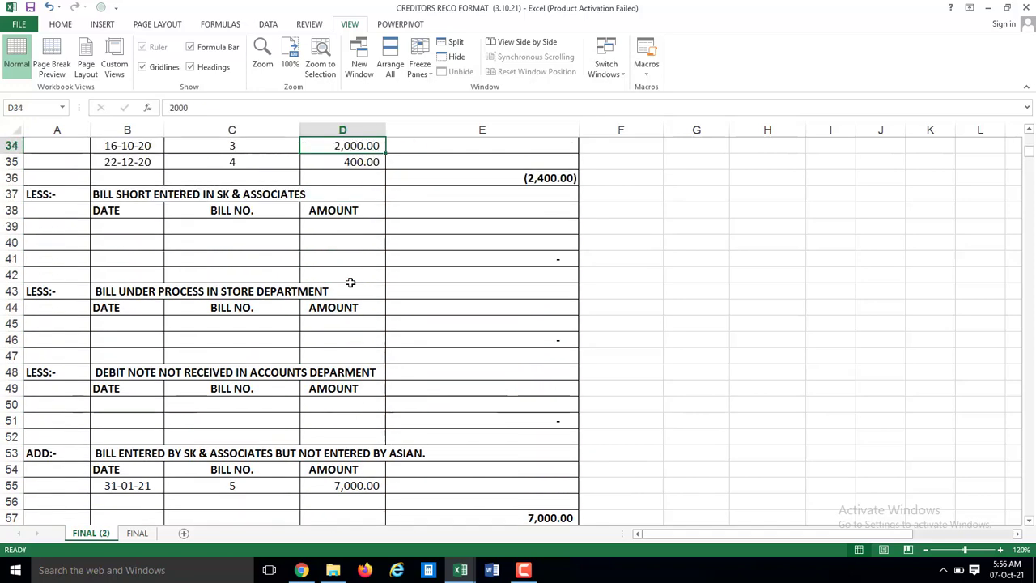
pyautogui.press('Up')
pyautogui.press('Up')
pyautogui.press('Up')
pyautogui.press('Up')
pyautogui.press('Up')
pyautogui.press('Up')
pyautogui.press('Down')
pyautogui.press('Down')
pyautogui.press('Down')
pyautogui.press('Down')
pyautogui.press('Down')
pyautogui.press('Down')
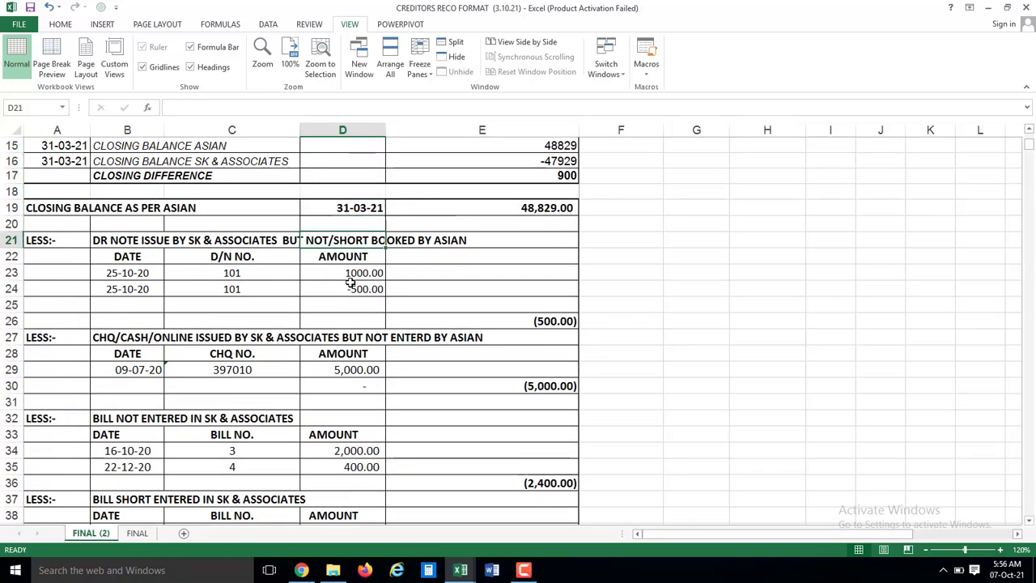
pyautogui.press('Down')
pyautogui.press('Down')
pyautogui.press('Down')
pyautogui.press('Down')
pyautogui.press('Down')
pyautogui.press('Down')
pyautogui.press('Down')
pyautogui.press('Down')
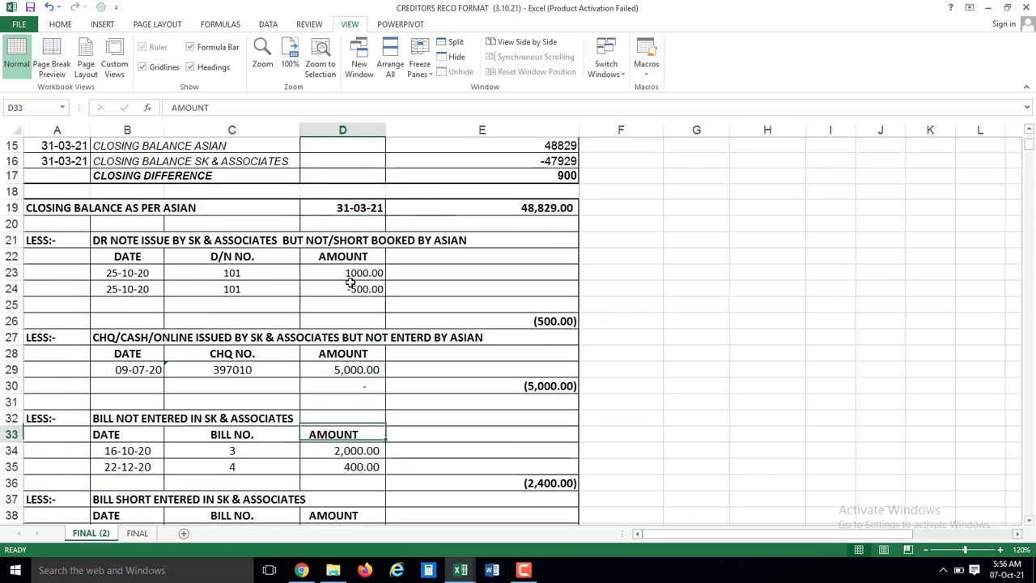
pyautogui.press('Down')
pyautogui.press('Down')
pyautogui.press('Down')
pyautogui.press('Down')
pyautogui.press('Down')
pyautogui.press('Down')
pyautogui.press('Down')
pyautogui.press('Down')
pyautogui.press('Down')
pyautogui.press('Down')
pyautogui.press('Down')
pyautogui.press('Down')
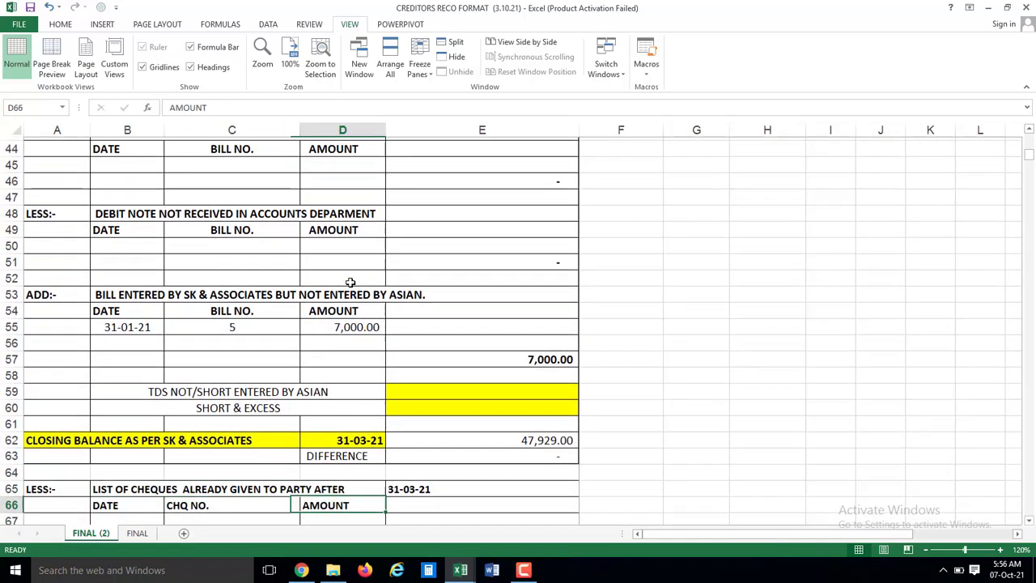
pyautogui.press('Down')
pyautogui.press('Down')
pyautogui.press('Down')
pyautogui.press('Down')
pyautogui.press('Down')
pyautogui.press('Down')
pyautogui.press('Down')
pyautogui.press('Down')
pyautogui.press('Down')
pyautogui.press('Down')
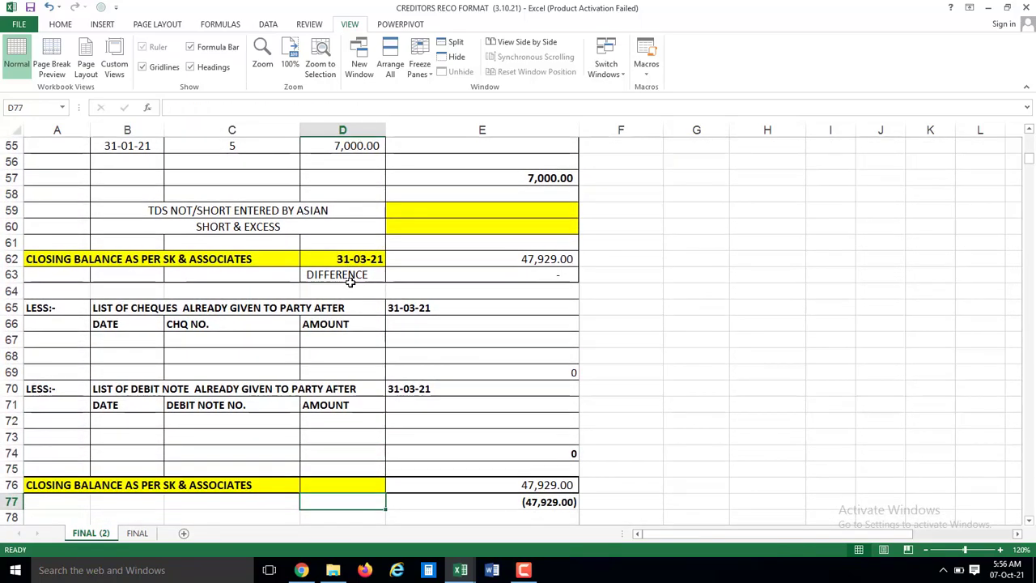
pyautogui.press('Down')
pyautogui.press('Down')
pyautogui.press('Down')
pyautogui.press('Down')
pyautogui.press('Down')
pyautogui.press('Down')
pyautogui.press('Down')
pyautogui.press('Down')
pyautogui.press('Down')
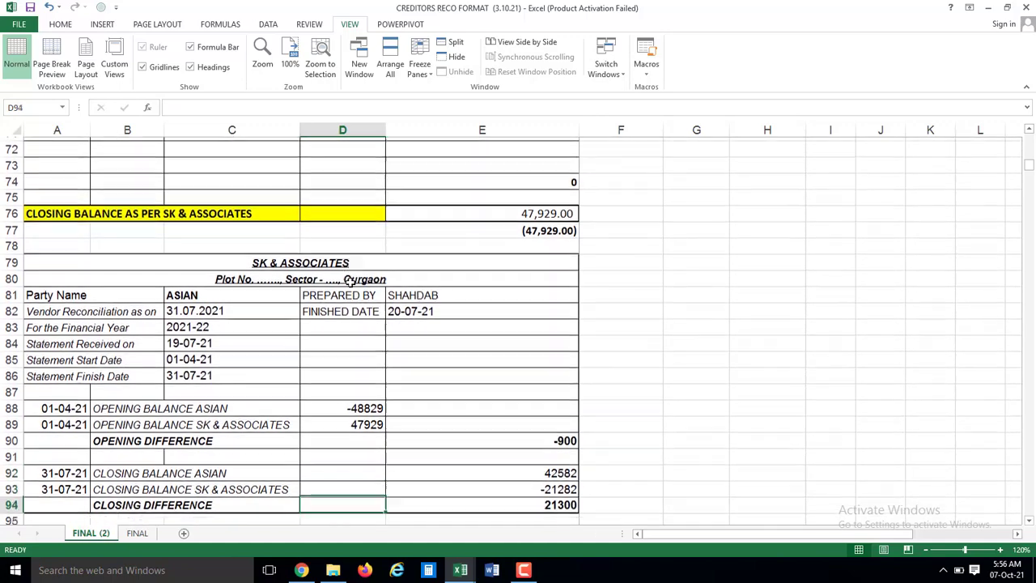
pyautogui.press('Down')
pyautogui.press('Down')
pyautogui.press('Down')
pyautogui.press('Down')
pyautogui.press('Down')
pyautogui.press('Down')
pyautogui.press('Down')
pyautogui.press('Down')
pyautogui.press('Down')
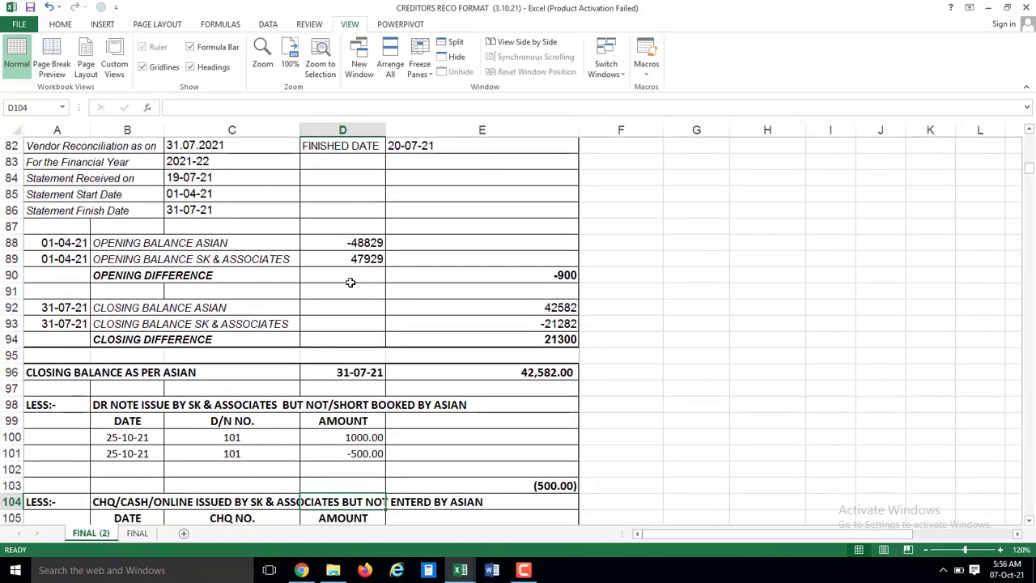
pyautogui.press('Up')
pyautogui.press('Up')
pyautogui.press('Up')
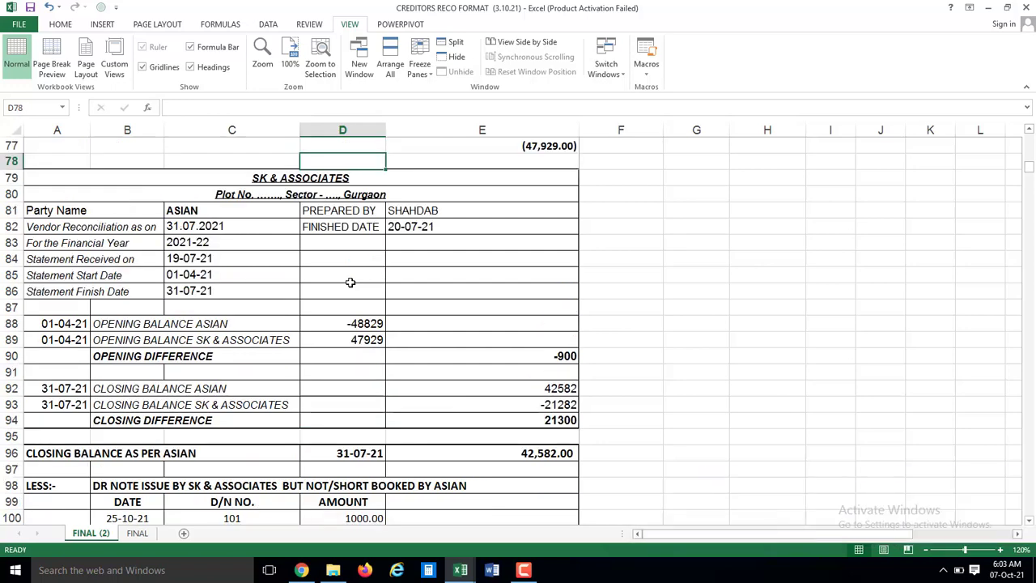
pyautogui.press('Down')
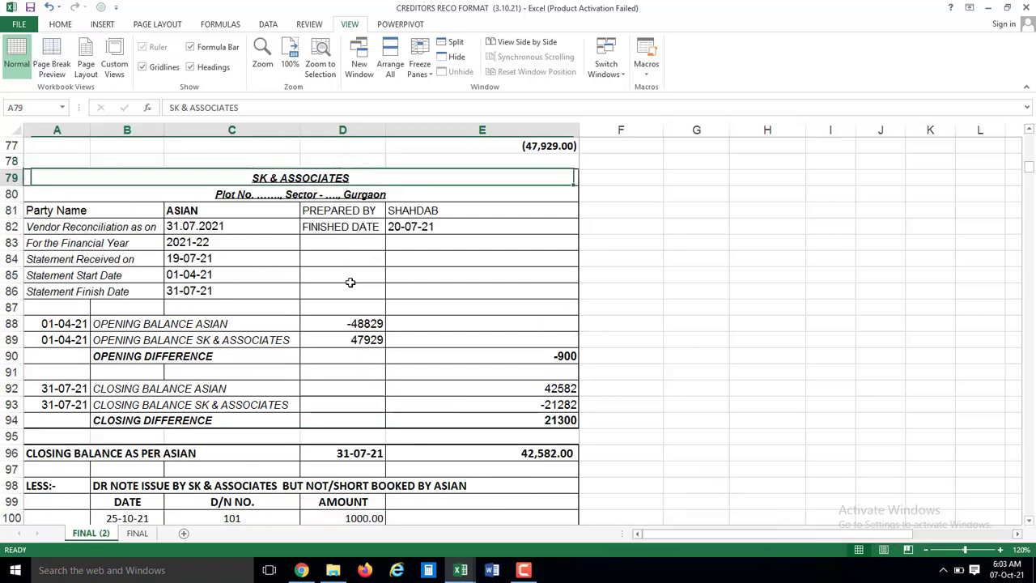
pyautogui.press('Down')
pyautogui.press('Down')
pyautogui.press('Down')
pyautogui.press('Down')
pyautogui.press('Down')
pyautogui.press('Down')
pyautogui.press('Down')
pyautogui.press('Down')
pyautogui.press('Down')
pyautogui.press('Down')
pyautogui.press('Down')
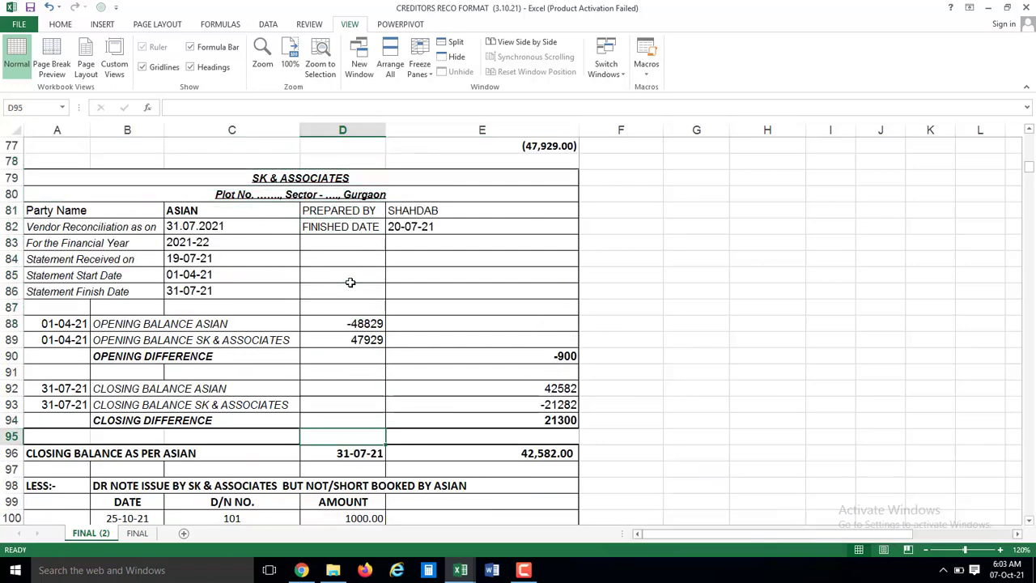
pyautogui.press('Down')
pyautogui.press('Down')
pyautogui.press('Down')
pyautogui.press('Down')
pyautogui.press('Down')
pyautogui.press('Down')
pyautogui.press('Down')
pyautogui.press('Down')
pyautogui.press('Down')
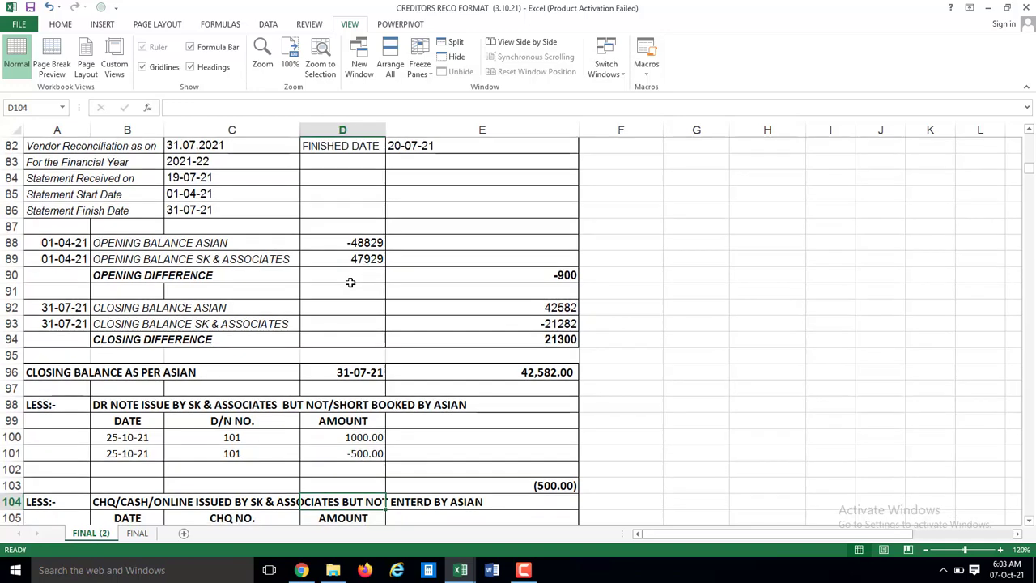
pyautogui.press('Up')
pyautogui.press('Up')
pyautogui.press('Up')
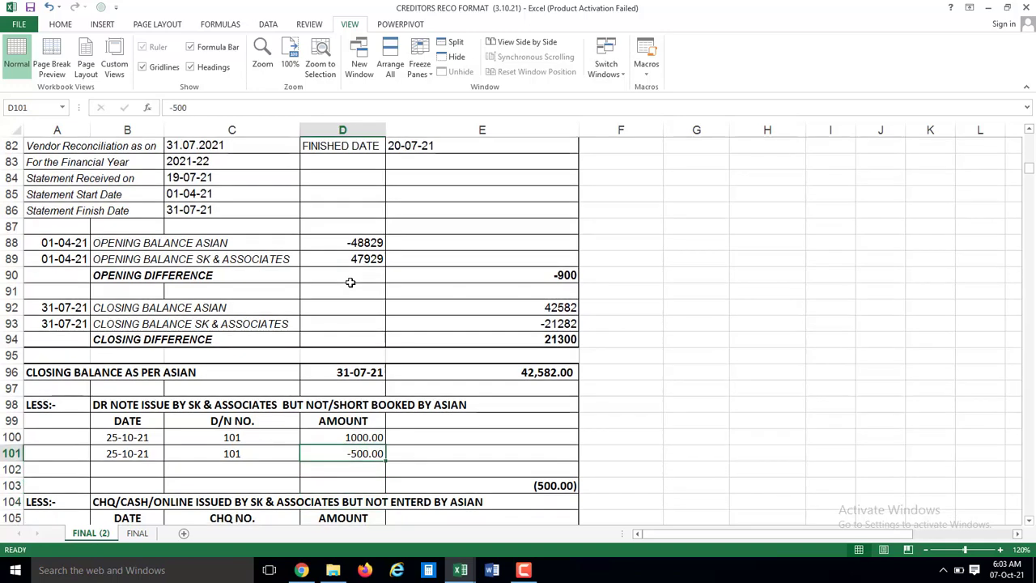
pyautogui.press('Up')
pyautogui.press('Down')
pyautogui.press('Down')
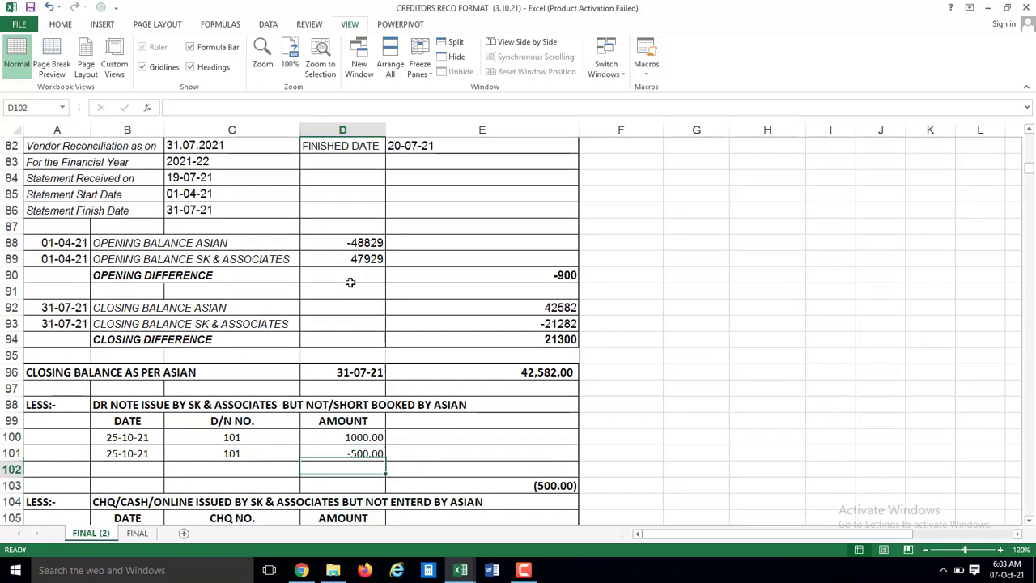
pyautogui.press('Down')
pyautogui.press('Down')
pyautogui.press('Down')
pyautogui.press('Up')
pyautogui.press('Up')
pyautogui.press('Up')
pyautogui.press('Up')
pyautogui.press('Up')
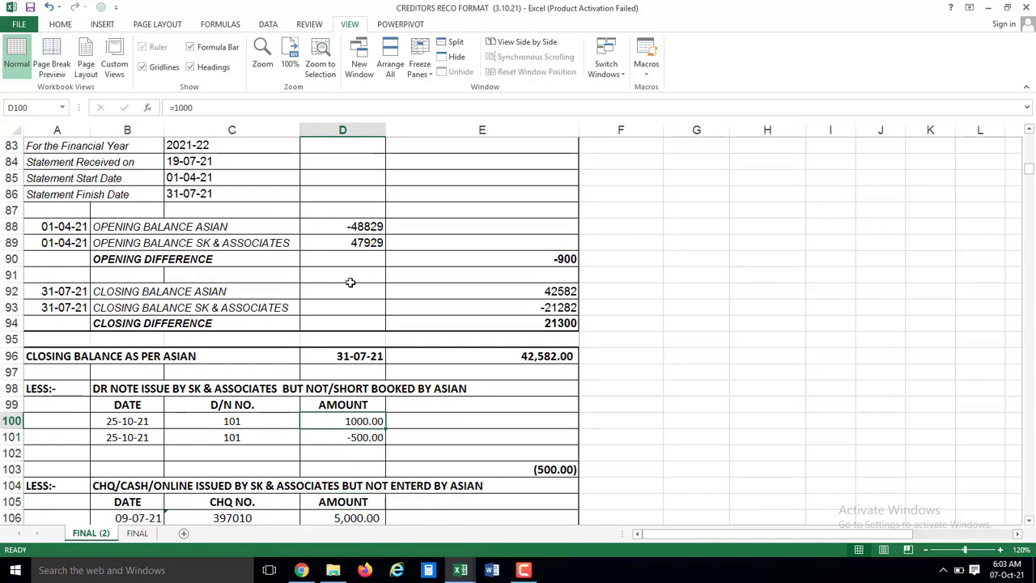
pyautogui.press('Down')
pyautogui.press('Down')
pyautogui.press('Down')
pyautogui.press('Down')
pyautogui.press('Down')
pyautogui.press('Down')
pyautogui.scroll(-2, 351, 282)
pyautogui.press('Down')
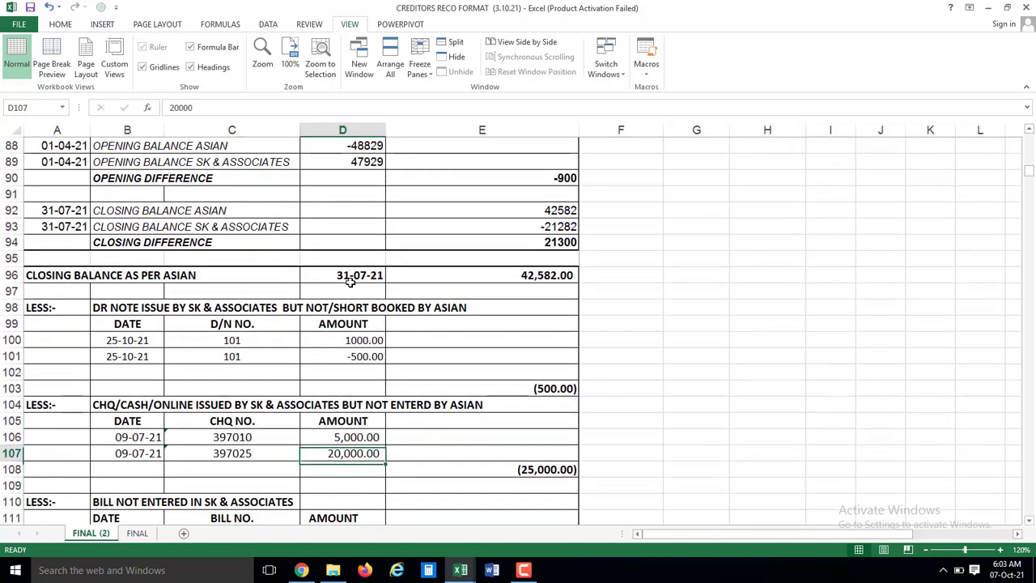
pyautogui.press('Up')
pyautogui.press('Up')
pyautogui.press('Down')
pyautogui.press('Down')
pyautogui.press('Down')
pyautogui.press('Up')
pyautogui.press('Up')
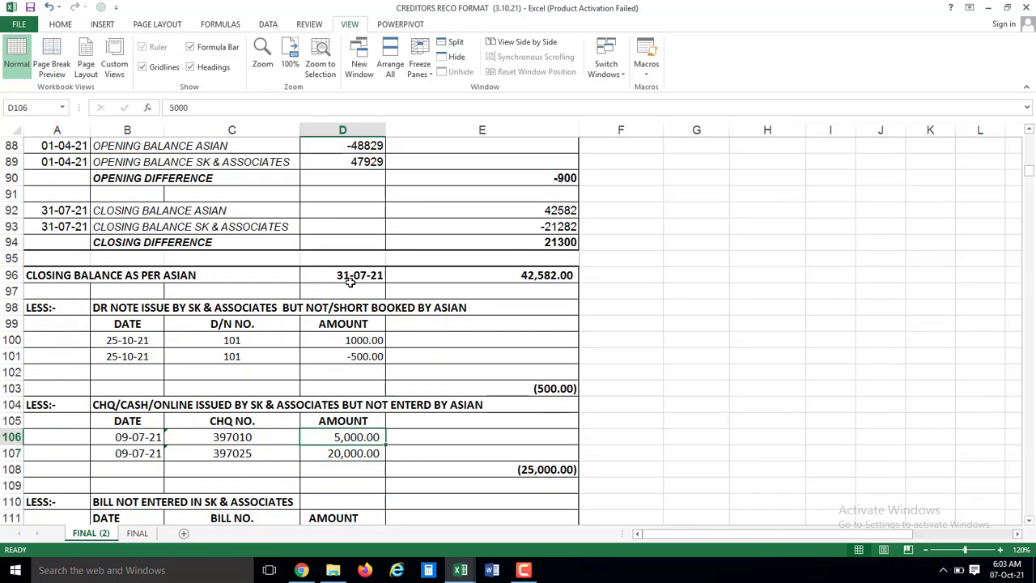
pyautogui.press('Down')
pyautogui.press('Down')
pyautogui.press('Down')
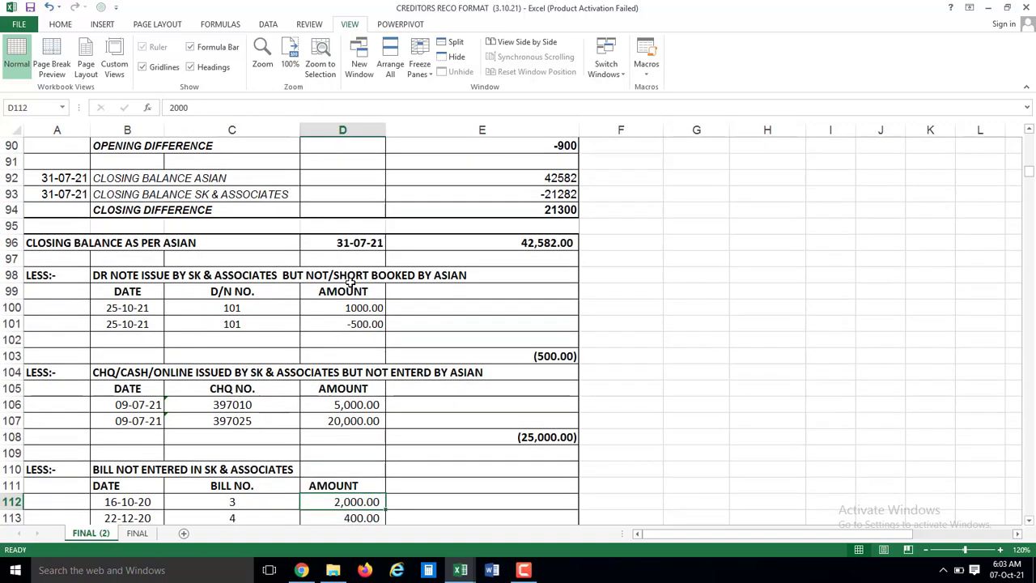
pyautogui.press('Down')
pyautogui.press('Down')
pyautogui.press('Down')
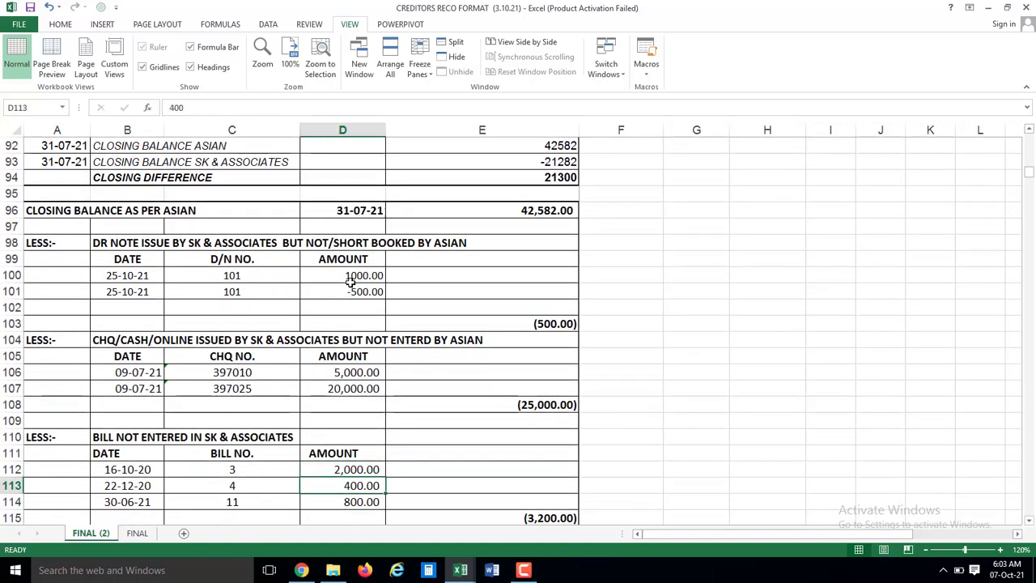
pyautogui.press('Down')
pyautogui.press('Down')
pyautogui.press('Down')
pyautogui.press('Down')
pyautogui.press('Down')
pyautogui.press('Down')
pyautogui.press('Down')
pyautogui.press('Down')
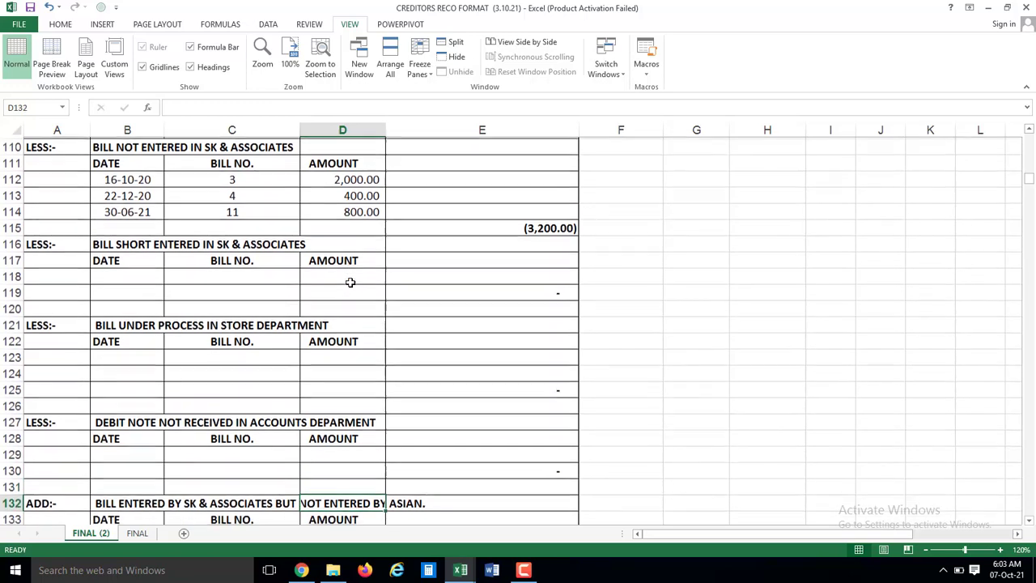
pyautogui.press('Down')
pyautogui.press('Down')
pyautogui.press('Down')
pyautogui.press('Down')
pyautogui.press('Down')
pyautogui.press('Down')
pyautogui.press('Down')
pyautogui.press('Up')
pyautogui.press('Up')
pyautogui.press('Up')
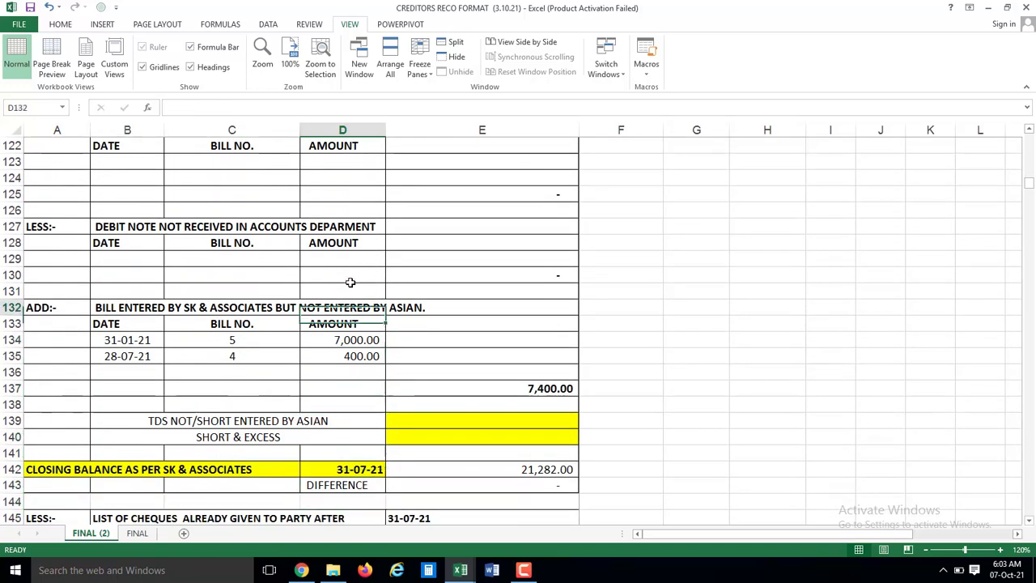
pyautogui.press('Down')
pyautogui.press('Down')
pyautogui.press('Up')
pyautogui.press('Up')
pyautogui.press('Up')
pyautogui.press('Up')
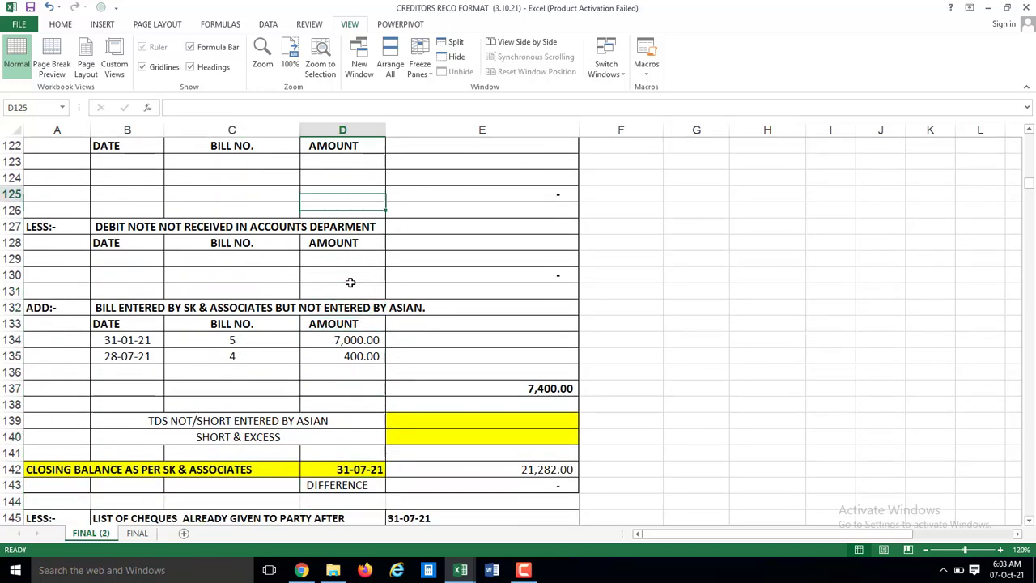
pyautogui.press('Up')
pyautogui.press('Up')
pyautogui.press('Up')
pyautogui.press('Up')
pyautogui.press('Up')
pyautogui.press('Up')
pyautogui.press('Up')
pyautogui.press('Up')
pyautogui.press('Up')
pyautogui.press('Up')
pyautogui.press('Up')
pyautogui.press('Up')
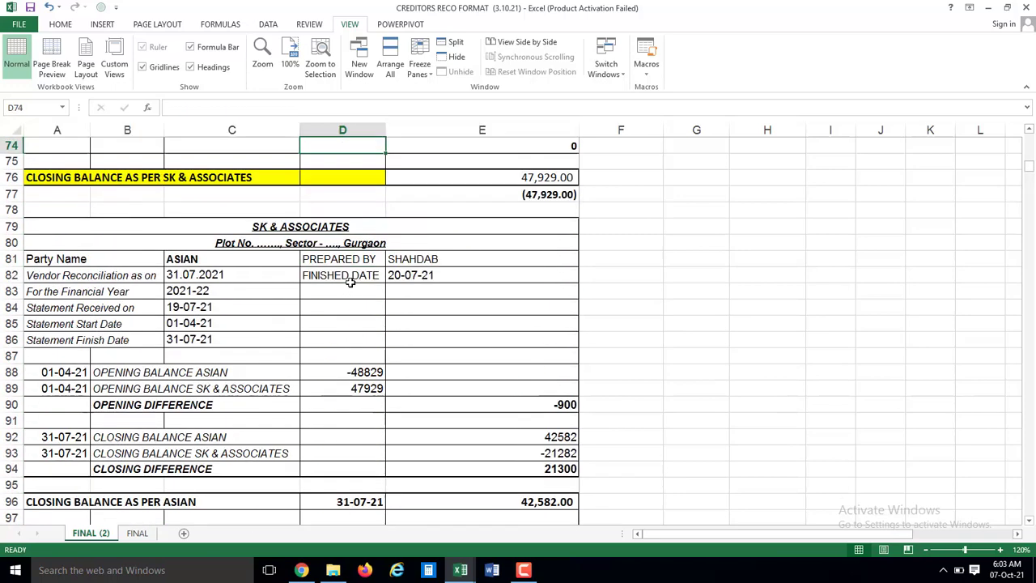
pyautogui.press('Up')
pyautogui.press('Up')
pyautogui.press('Up')
# - Review the closing balance, D23 debit note, cheque and bill sections, and the 7,000.00 bill in D55
pyautogui.press('Up')
pyautogui.press('Up')
pyautogui.press('Up')
pyautogui.press('Up')
pyautogui.press('Up')
pyautogui.press('Up')
pyautogui.press('Up')
pyautogui.press('Up')
pyautogui.press('Up')
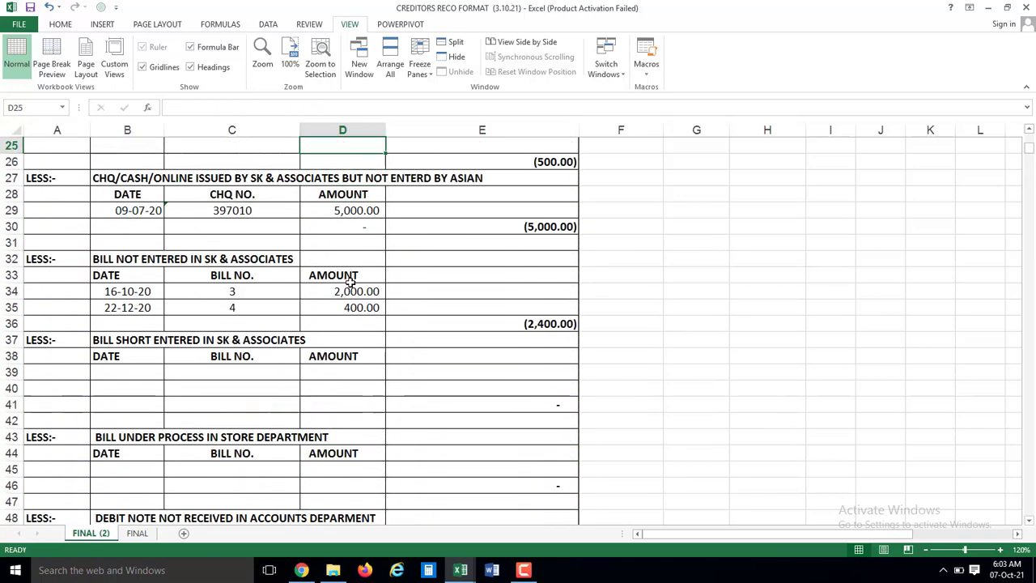
pyautogui.press('Up')
pyautogui.press('Up')
pyautogui.press('Up')
pyautogui.press('Up')
pyautogui.press('Down')
pyautogui.press('Down')
pyautogui.press('Down')
pyautogui.press('Down')
pyautogui.press('Down')
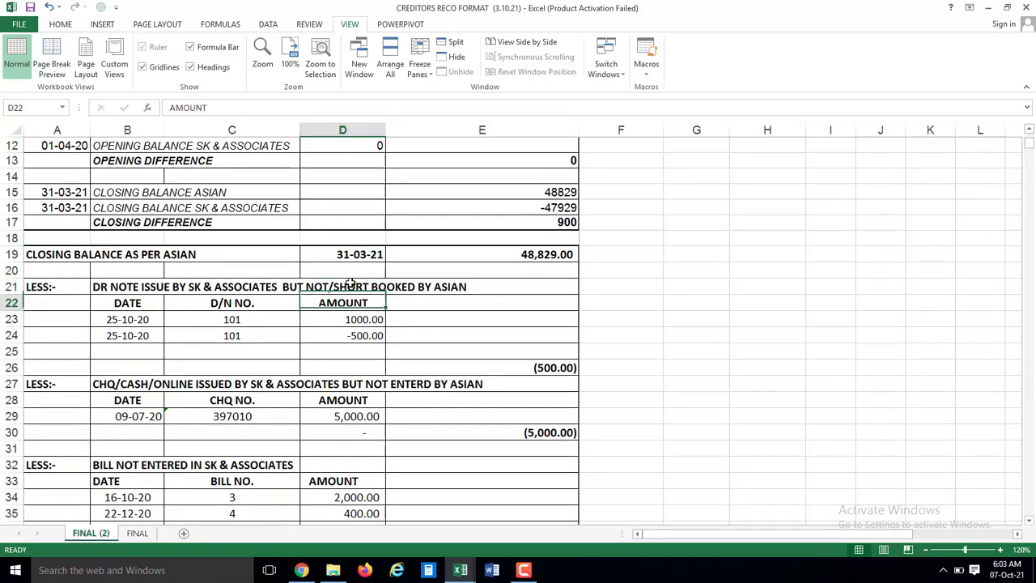
pyautogui.press('Down')
pyautogui.press('Down')
pyautogui.press('Down')
pyautogui.press('Up')
pyautogui.press('Up')
pyautogui.press('Down')
pyautogui.press('Down')
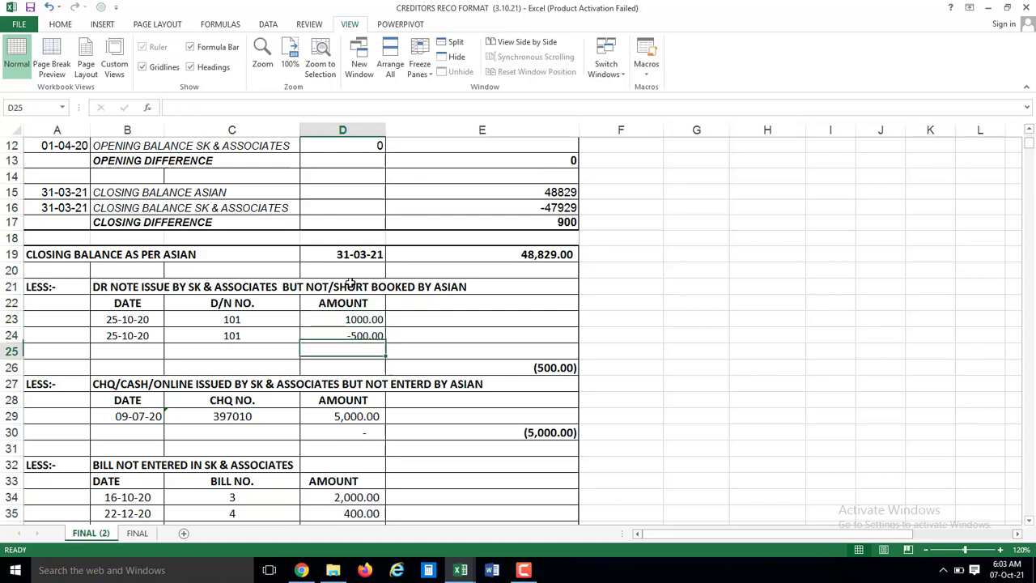
pyautogui.press('Down')
pyautogui.press('Down')
pyautogui.press('Down')
pyautogui.press('Down')
pyautogui.press('Down')
pyautogui.press('Down')
pyautogui.press('Down')
pyautogui.press('Down')
pyautogui.press('Down')
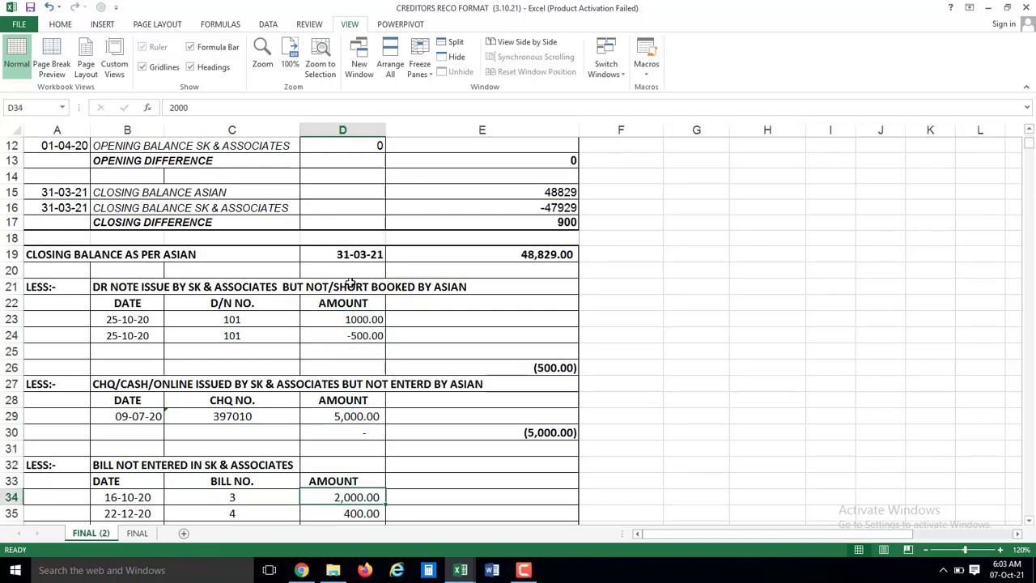
pyautogui.press('Down')
pyautogui.press('Down')
pyautogui.press('Down')
pyautogui.press('Down')
pyautogui.press('Down')
pyautogui.press('Down')
pyautogui.press('Down')
pyautogui.press('Down')
pyautogui.press('Down')
pyautogui.press('Down')
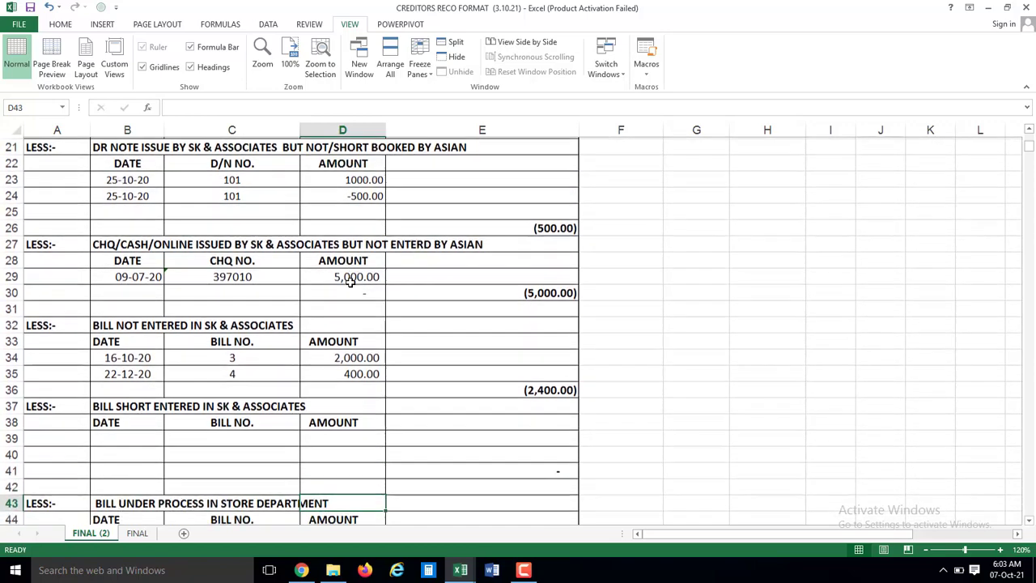
pyautogui.press('Down')
pyautogui.press('Down')
pyautogui.press('Down')
pyautogui.press('Down')
pyautogui.press('Down')
pyautogui.press('Down')
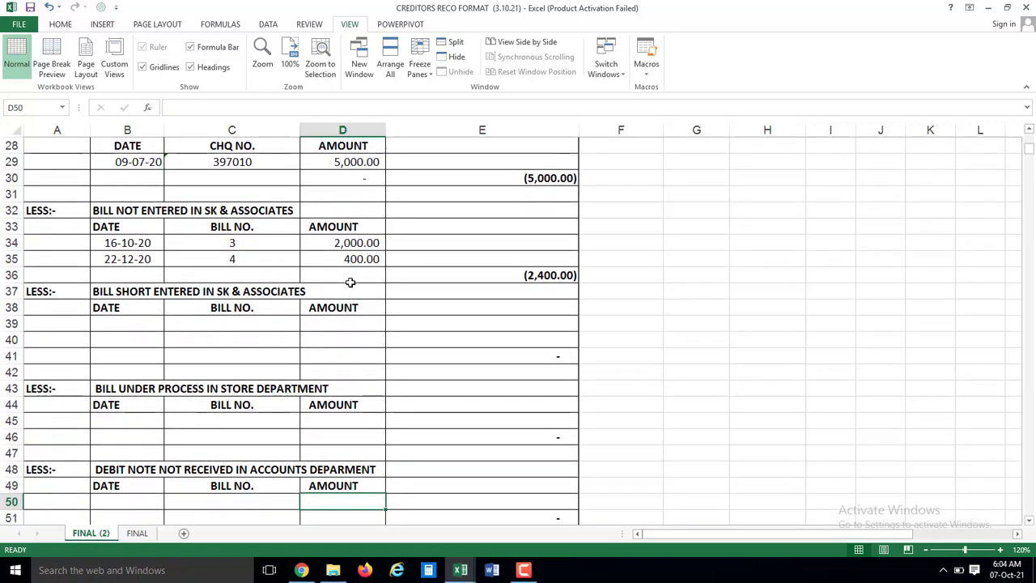
pyautogui.press('Down')
pyautogui.press('Down')
pyautogui.press('Down')
pyautogui.press('Down')
pyautogui.press('Down')
pyautogui.press('Down')
pyautogui.press('Down')
pyautogui.press('Down')
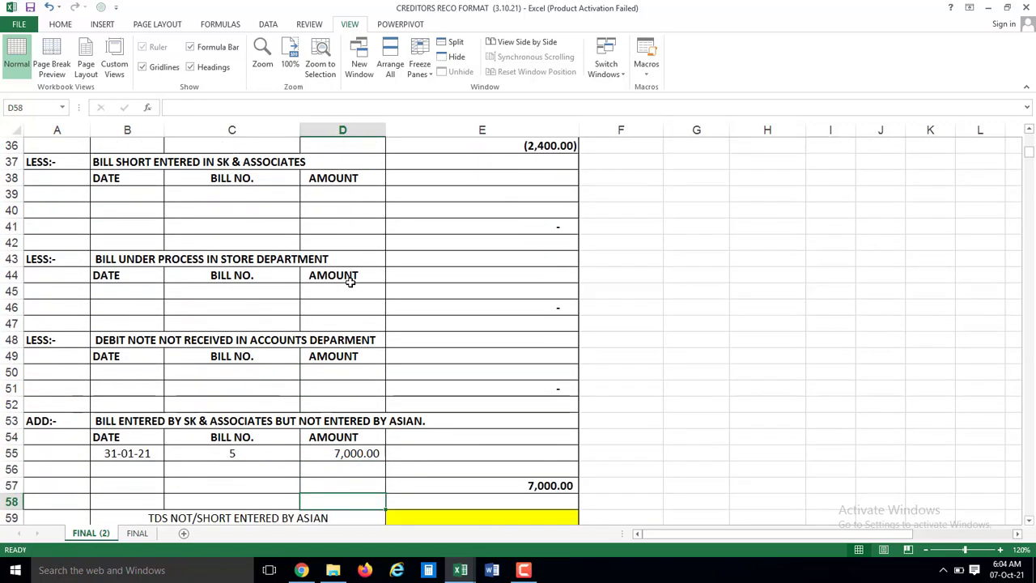
pyautogui.press('Up')
pyautogui.press('Up')
pyautogui.press('Up')
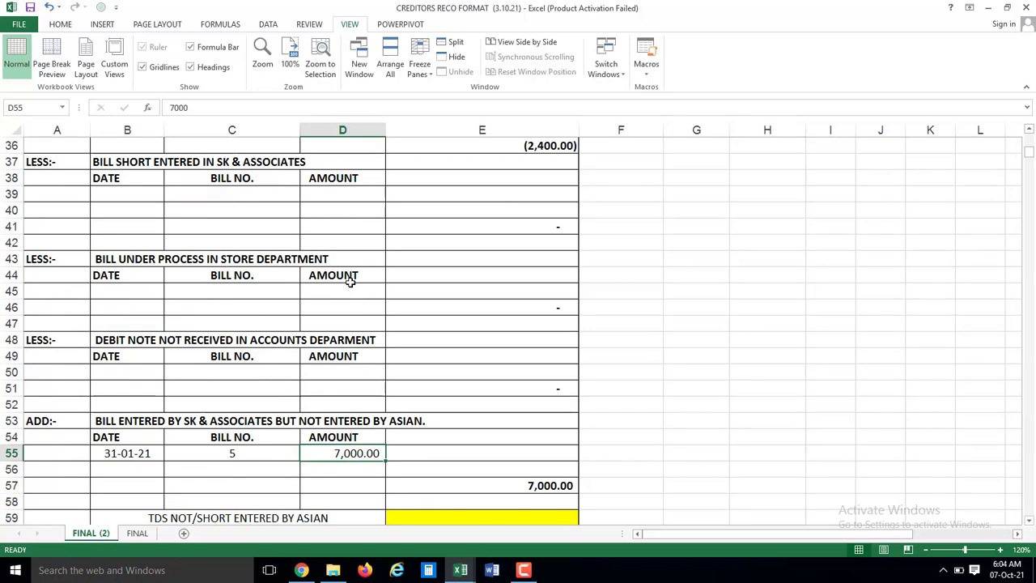
# - Move past the TDS not entered row to the cheques given after 31-03-21 list
pyautogui.press('Down')
pyautogui.press('Down')
pyautogui.press('Down')
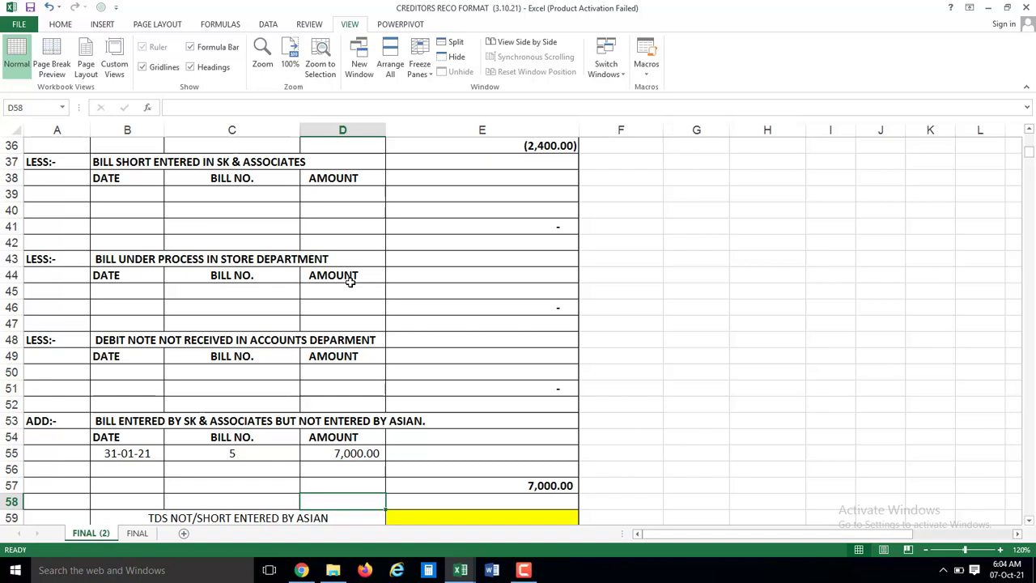
pyautogui.scroll(-1, 350, 281)
pyautogui.press('Down')
pyautogui.press('Down')
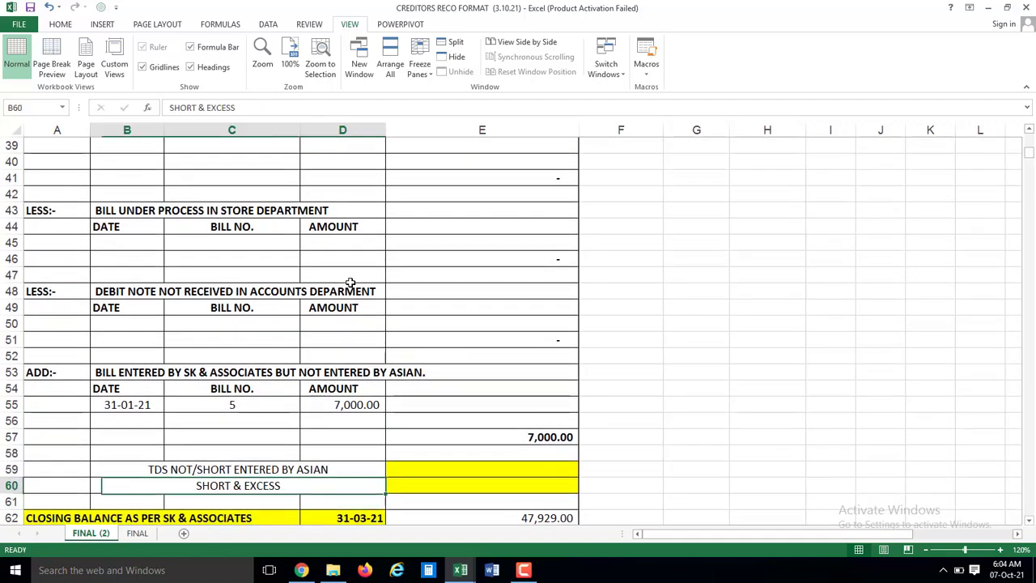
pyautogui.press('Up')
pyautogui.press('Down')
pyautogui.press('Down')
pyautogui.press('Down')
pyautogui.press('Down')
pyautogui.press('Down')
pyautogui.press('Down')
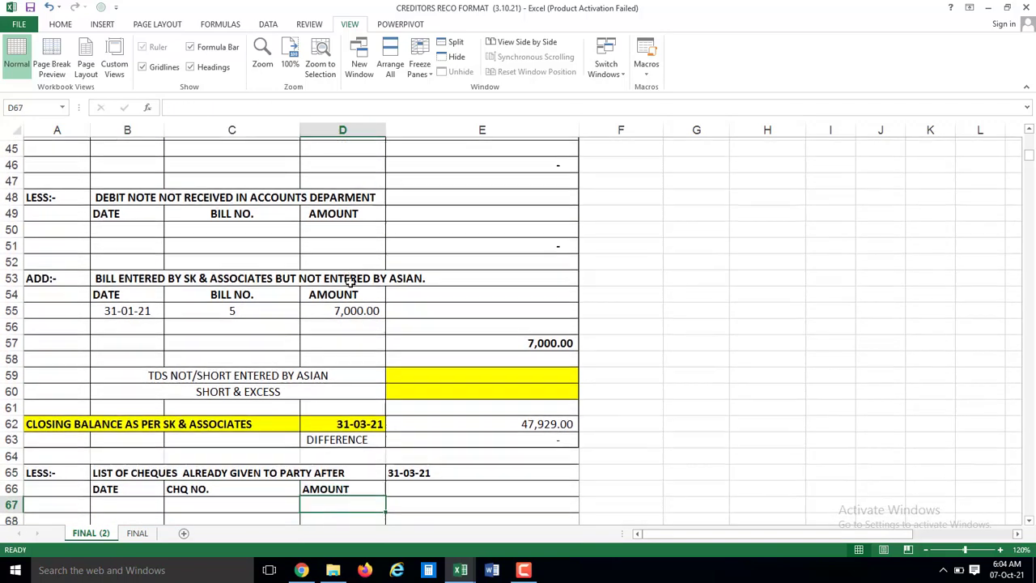
pyautogui.press('Down')
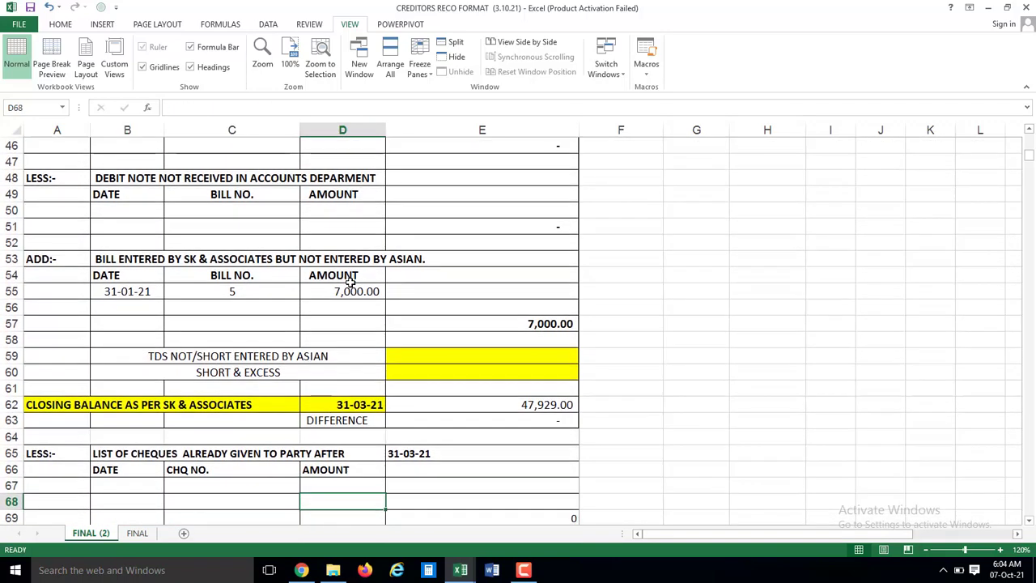
# - In BOTH LEDGER, inspect ASIAN's E18 opening formula, E23 total, and SK & ASSOCIATES' N25 closing balance
pyautogui.hotkey('ctrl', 'Tab')
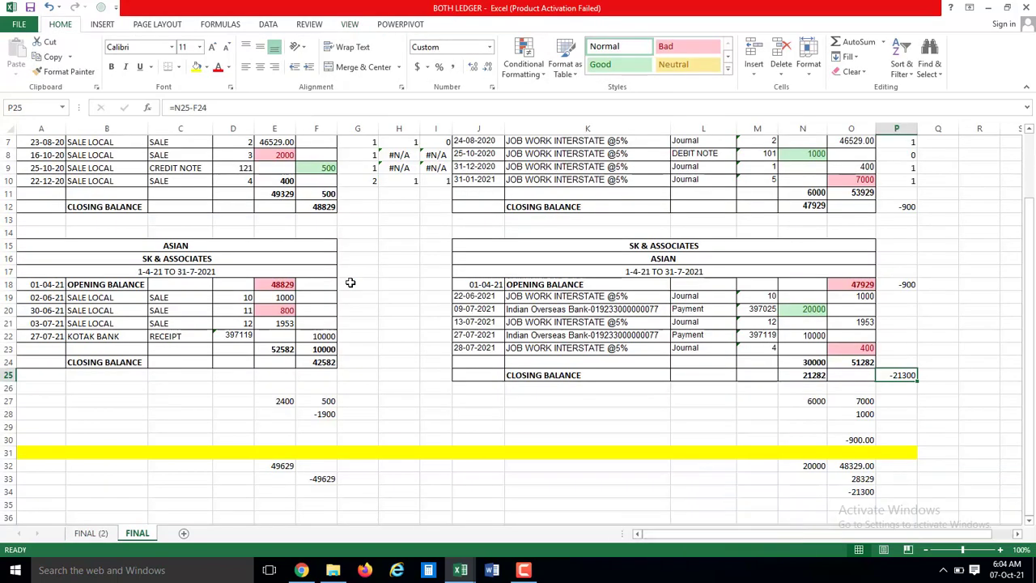
pyautogui.press('Left')
pyautogui.press('Left')
pyautogui.press('Left')
pyautogui.press('Left')
pyautogui.press('Left')
pyautogui.press('Left')
pyautogui.press('Left')
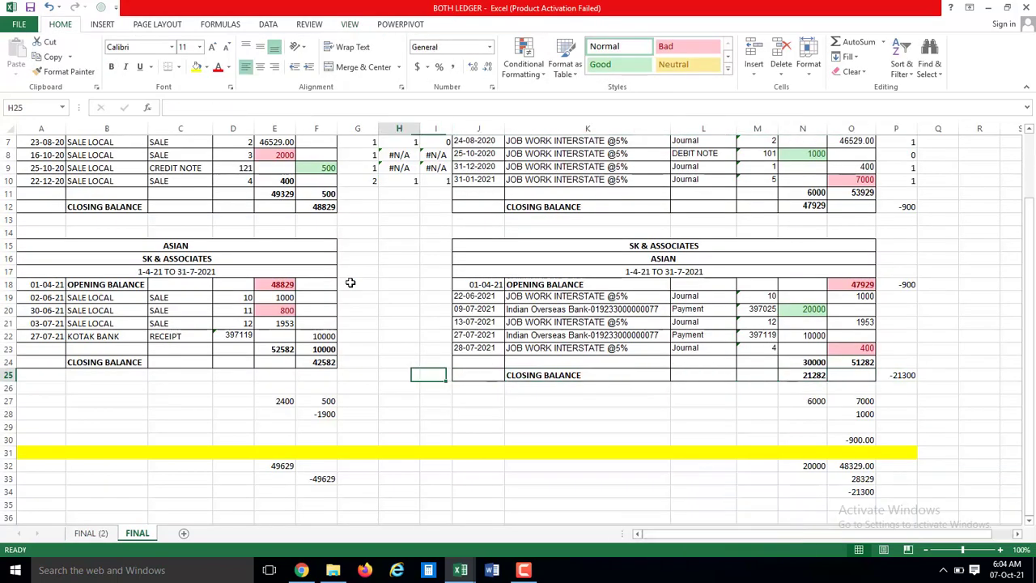
pyautogui.press('Up')
pyautogui.press('Up')
pyautogui.press('Left')
pyautogui.press('Left')
pyautogui.press('Up')
pyautogui.press('Up')
pyautogui.press('Left')
pyautogui.press('Up')
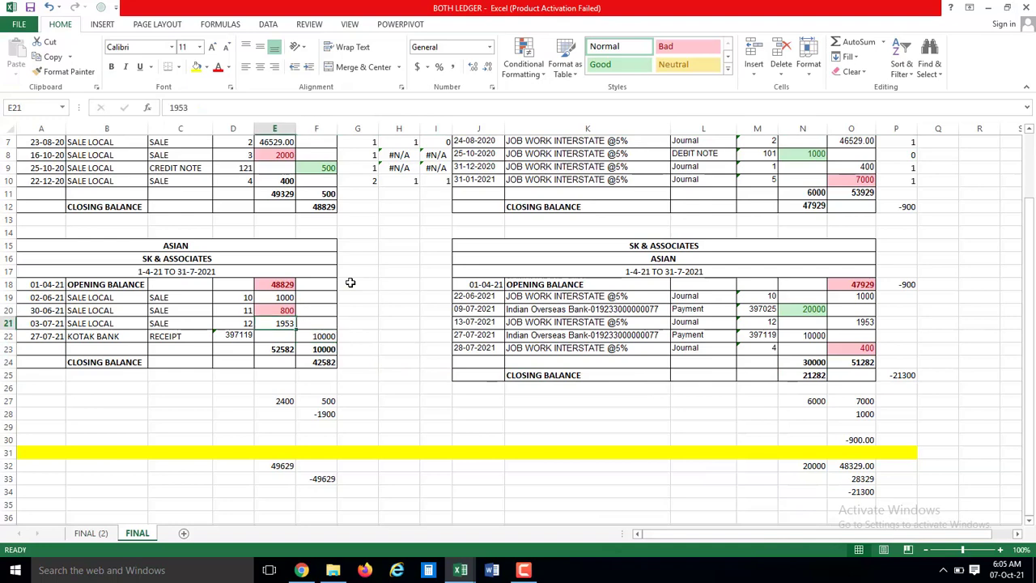
pyautogui.press('Up')
pyautogui.press('Up')
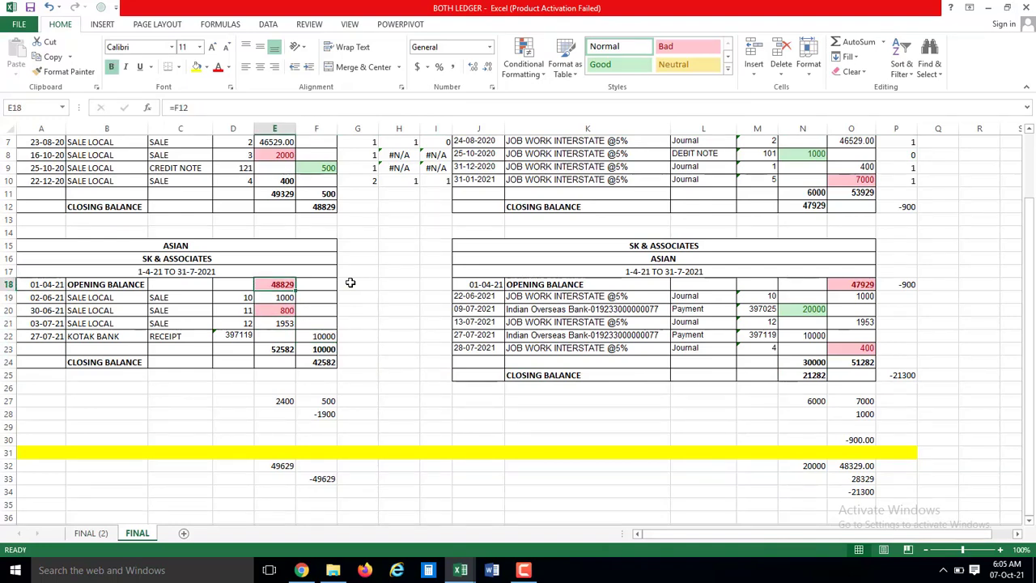
pyautogui.press('Down')
pyautogui.press('Down')
pyautogui.press('Down')
pyautogui.press('Down')
pyautogui.press('Down')
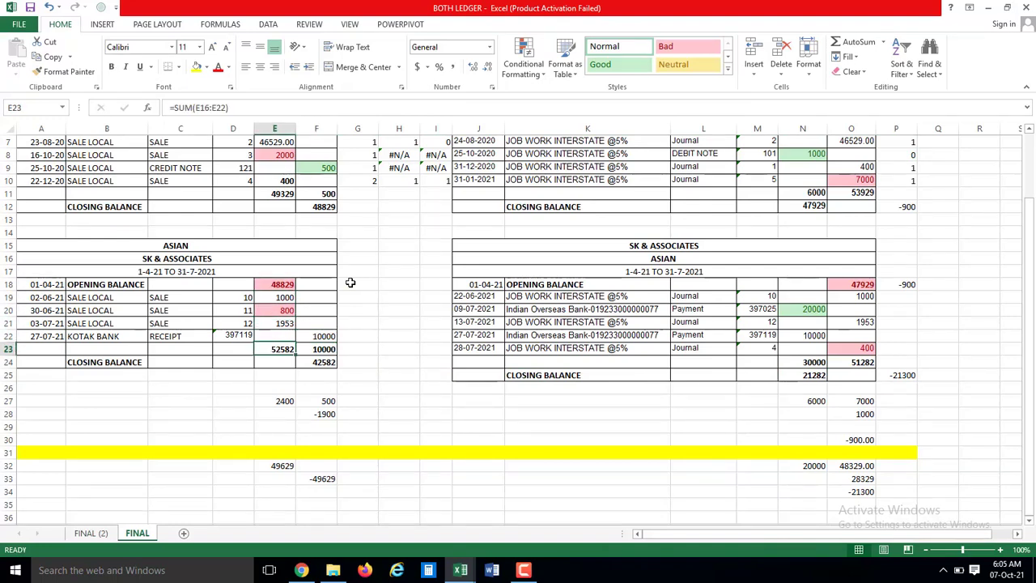
pyautogui.press('Right')
pyautogui.press('Right')
pyautogui.press('Right')
pyautogui.press('Right')
pyautogui.press('Right')
pyautogui.press('Right')
pyautogui.press('Right')
pyautogui.press('Right')
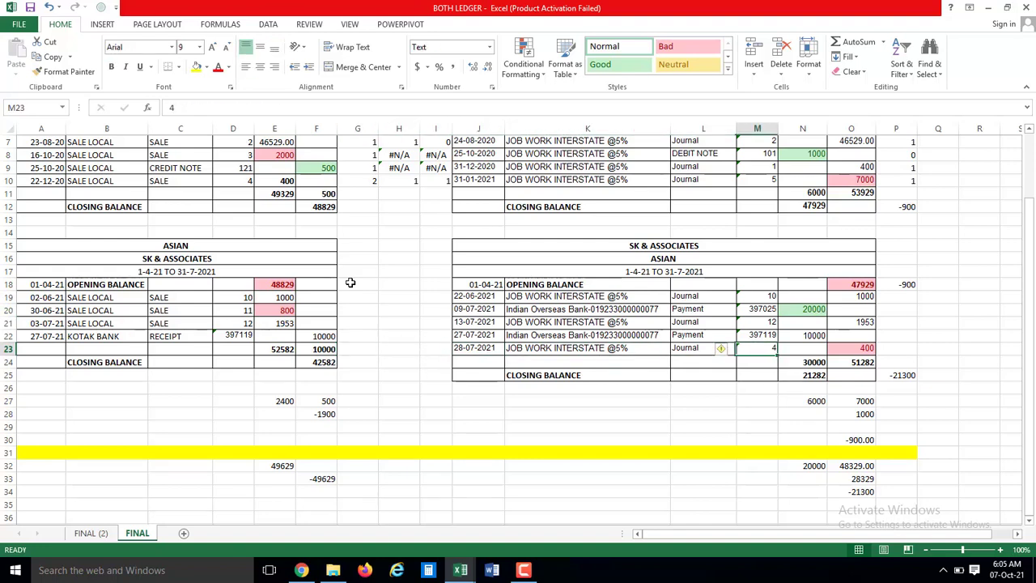
pyautogui.press('Right')
pyautogui.press('Left')
pyautogui.press('Down')
pyautogui.press('Down')
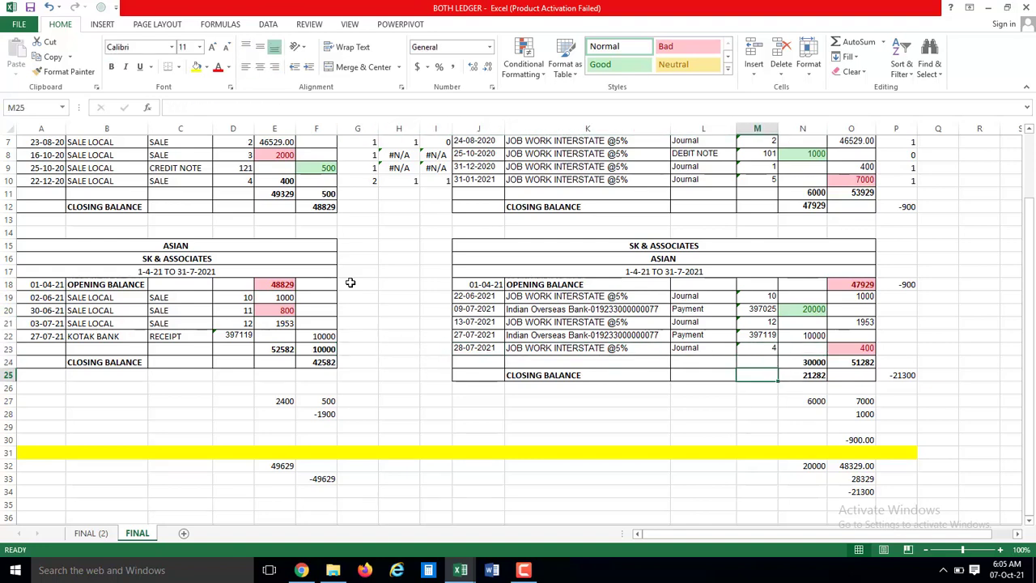
pyautogui.press('Right')
# - Inspect the working formula in E32 and the difference figures along row 33
pyautogui.press('Down')
pyautogui.press('Down')
pyautogui.press('Down')
pyautogui.press('Down')
pyautogui.press('Down')
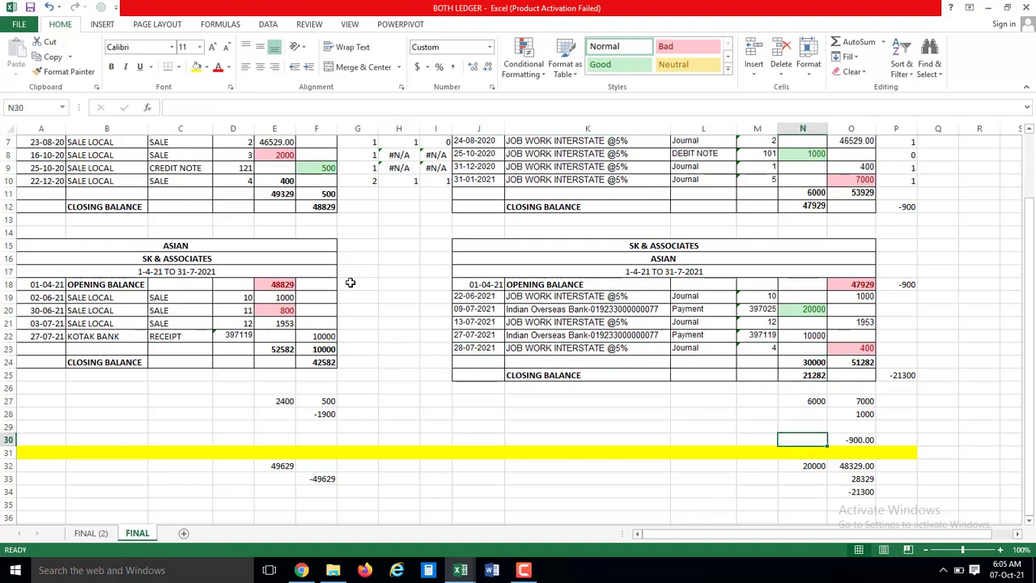
pyautogui.press('Down')
pyautogui.press('Down')
pyautogui.press('Down')
pyautogui.press('Left')
pyautogui.press('Left')
pyautogui.press('Left')
pyautogui.press('Left')
pyautogui.press('Left')
pyautogui.press('Left')
pyautogui.press('Left')
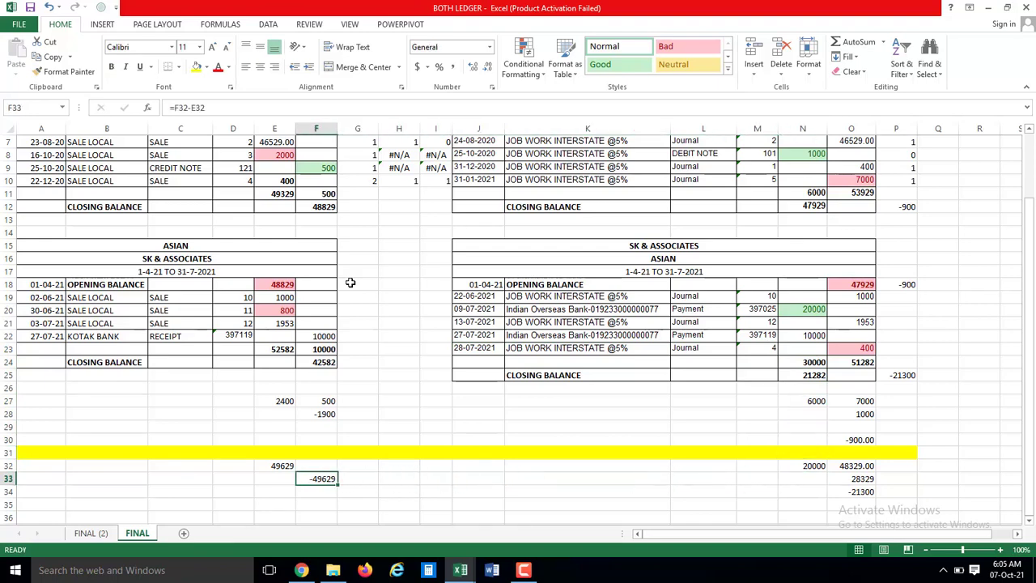
pyautogui.press('Left')
pyautogui.press('Up')
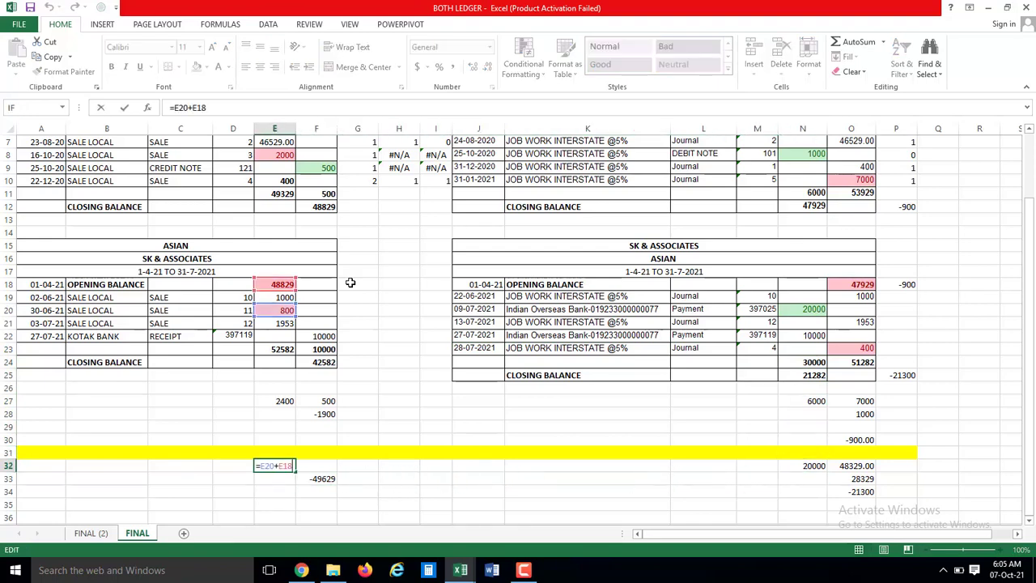
pyautogui.press('Down')
pyautogui.press('Right')
pyautogui.press('Right')
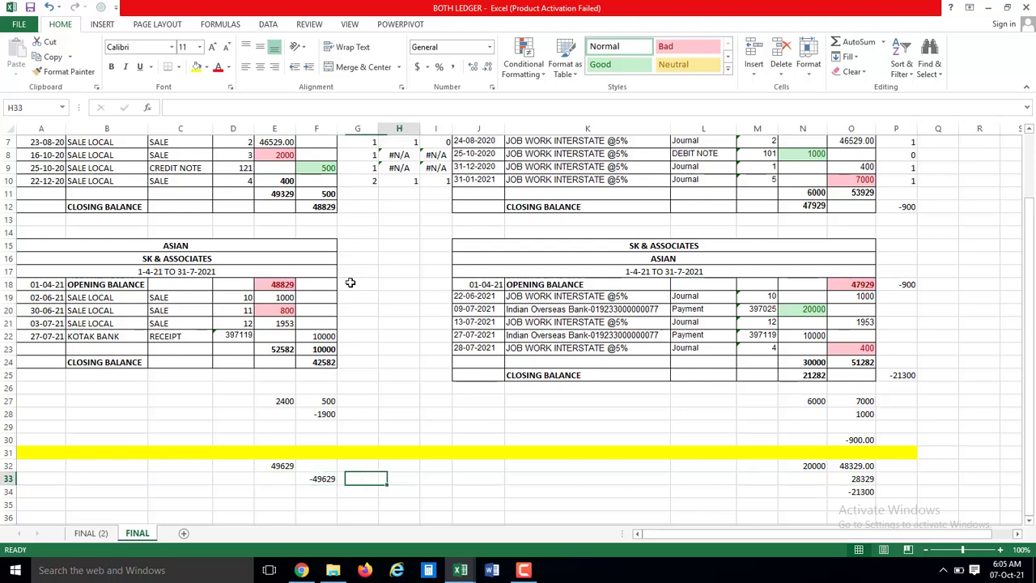
pyautogui.press('Right')
pyautogui.press('Right')
pyautogui.press('Right')
pyautogui.press('Right')
pyautogui.press('Right')
pyautogui.press('Right')
# - Enter formulas N32 =N20 (20000), O33 =O32-N32 (28329.00) and O34 =O33+F33 (-21300.00)
pyautogui.press('Up')
pyautogui.write('=N20')
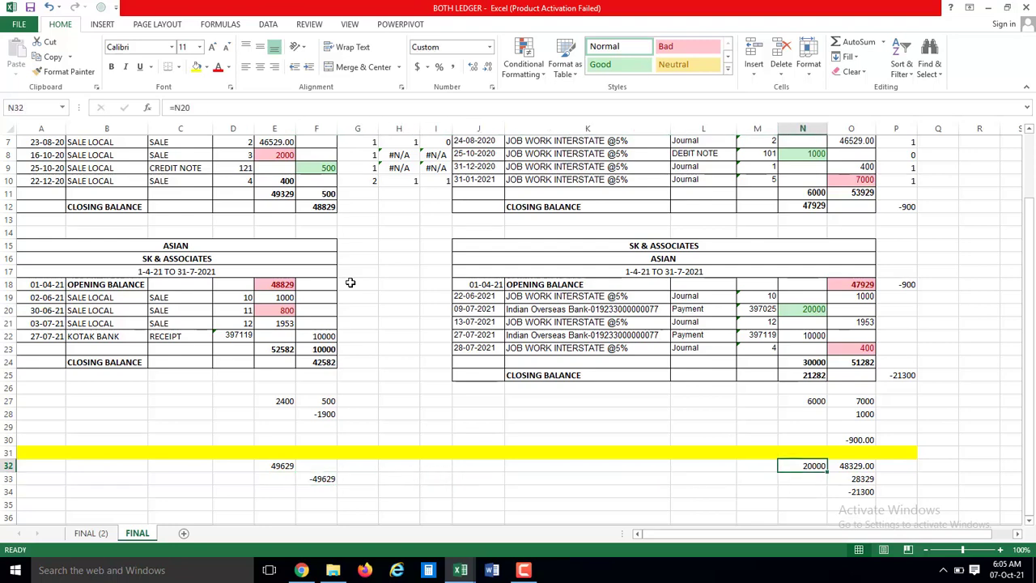
pyautogui.press('Tab')
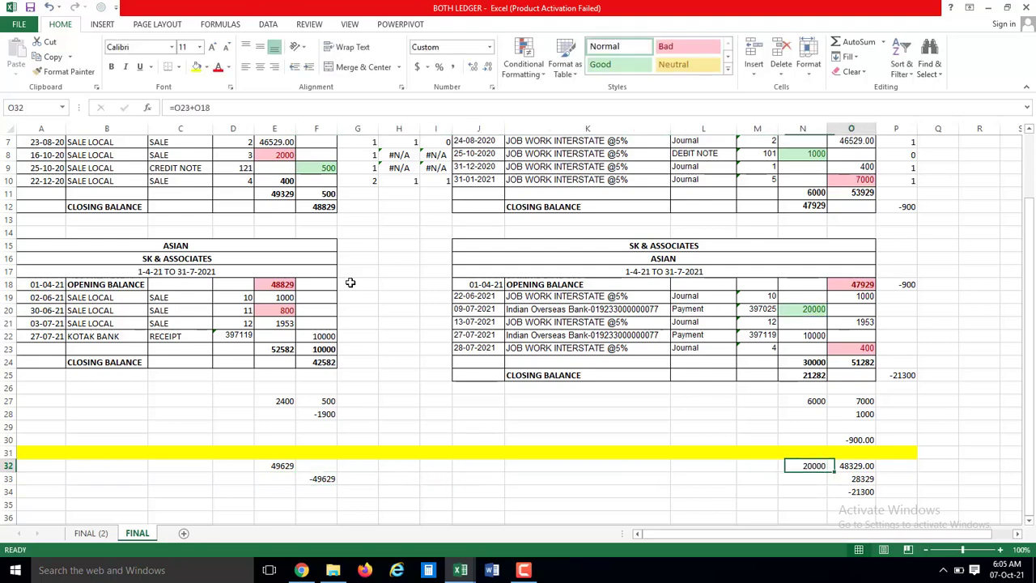
pyautogui.press('Down')
pyautogui.write('=O32-N32')
pyautogui.press('Return')
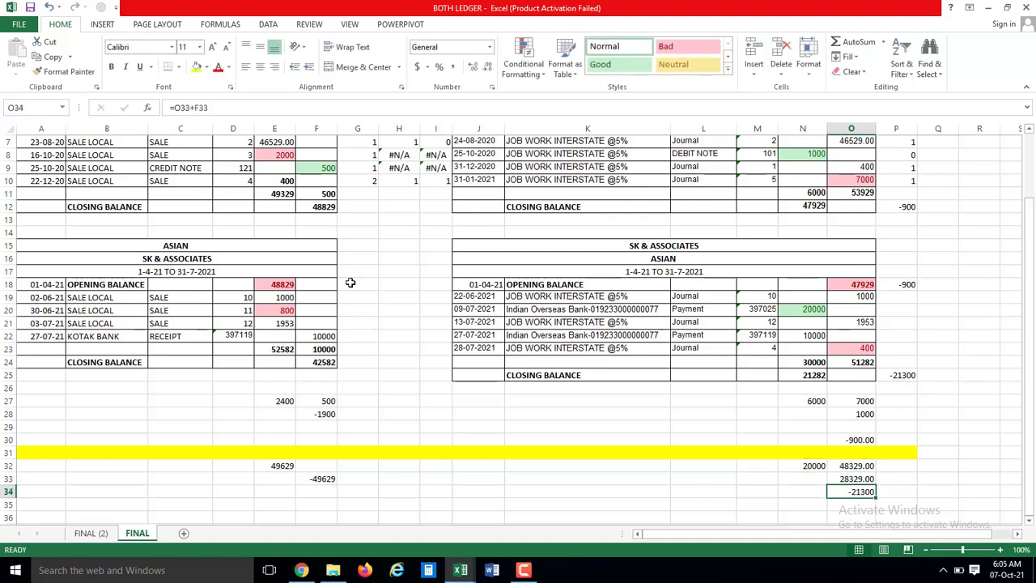
pyautogui.write('=O33+F33')
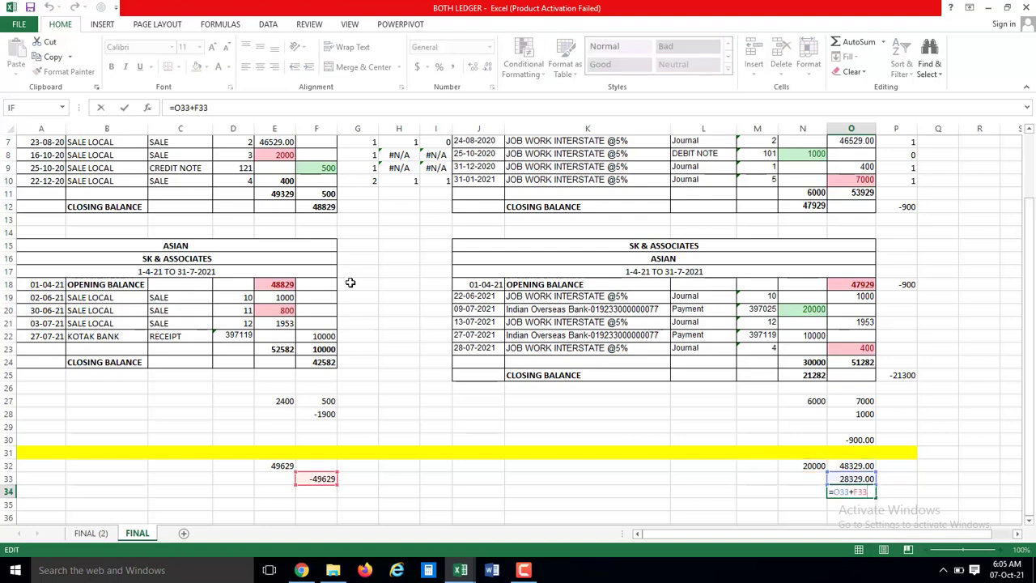
pyautogui.press('Return')
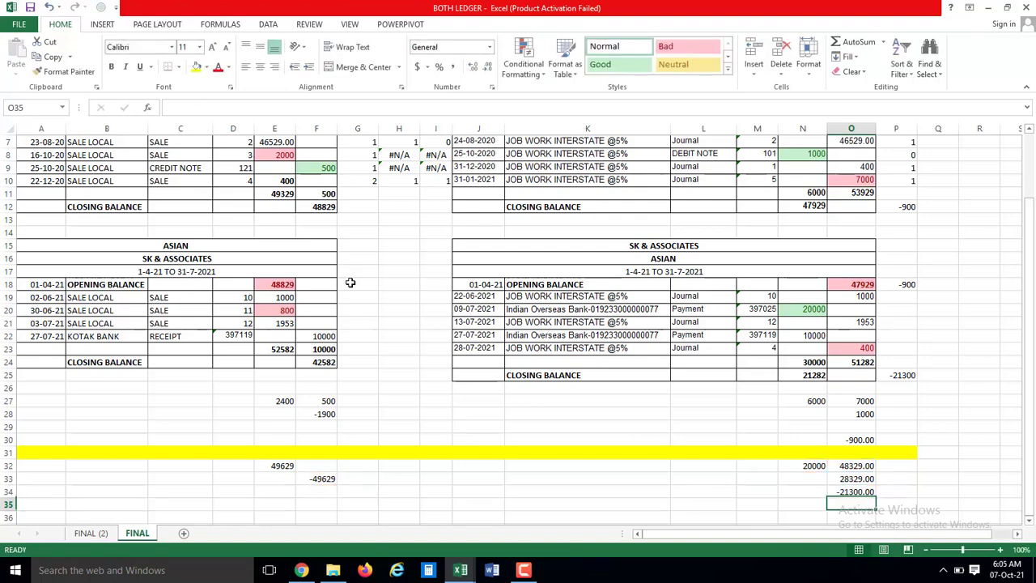
pyautogui.press('Up')
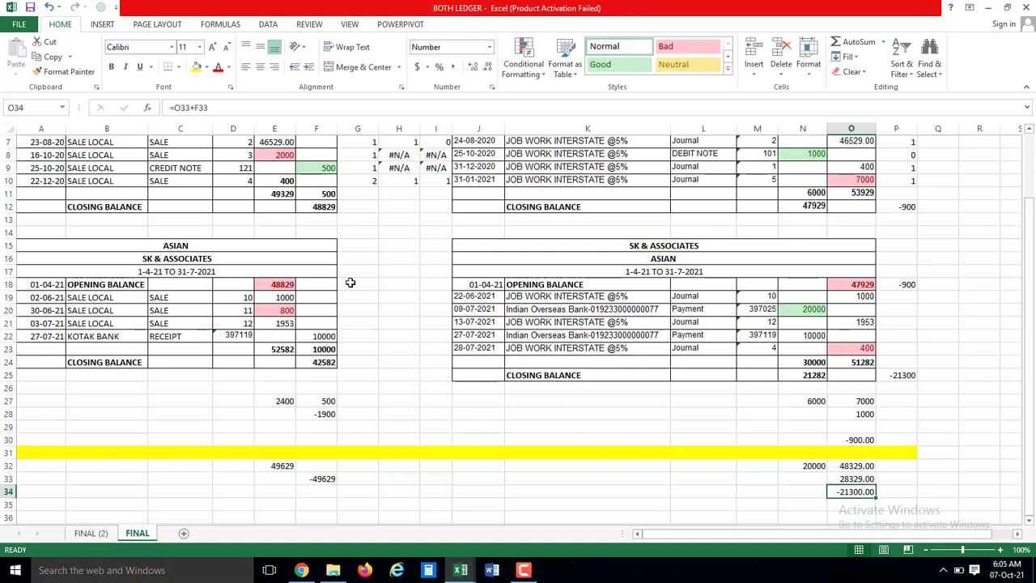
# - Check the P25 closing difference, the row 25 closing balances and the 800 sale in E20
pyautogui.press('Right')
pyautogui.press('Up')
pyautogui.press('Up')
pyautogui.press('Up')
pyautogui.press('Up')
pyautogui.press('Up')
pyautogui.press('Up')
pyautogui.press('Up')
pyautogui.press('Up')
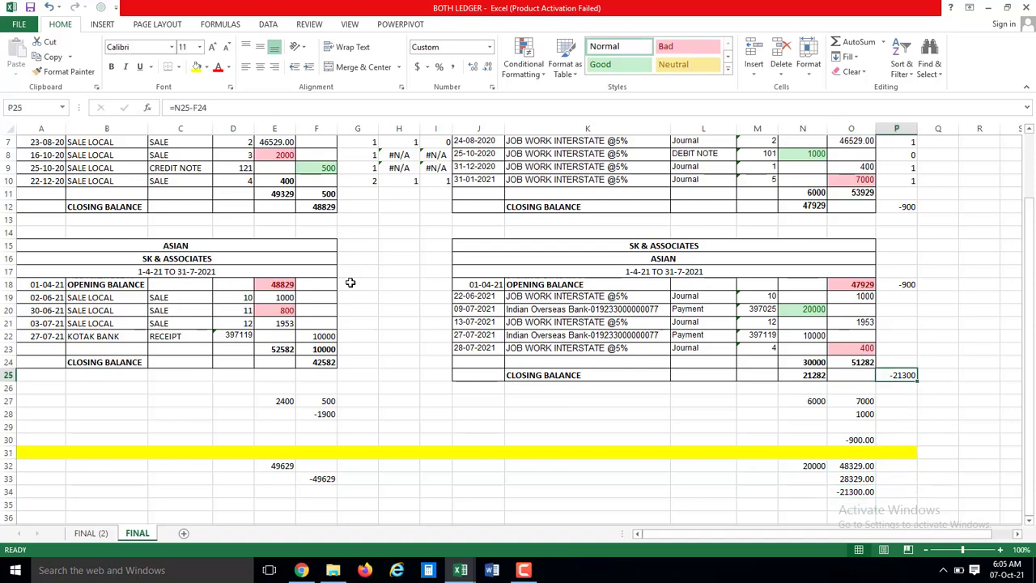
pyautogui.press('Left')
pyautogui.press('Left')
pyautogui.press('Left')
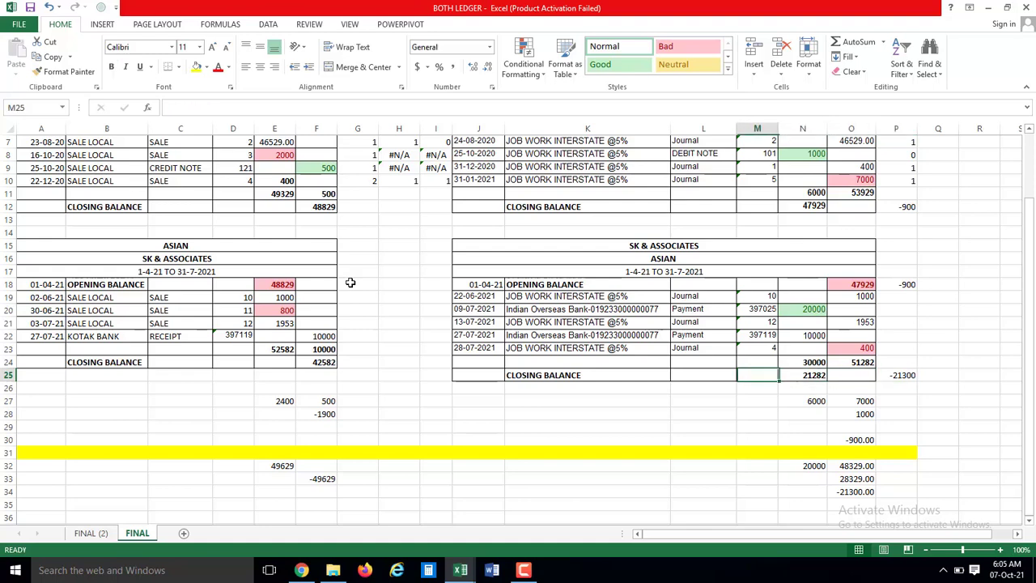
pyautogui.press('Left')
pyautogui.press('Left')
pyautogui.press('Left')
pyautogui.press('Left')
pyautogui.press('Left')
pyautogui.press('Left')
pyautogui.press('Left')
pyautogui.press('Up')
pyautogui.press('Left')
pyautogui.press('Up')
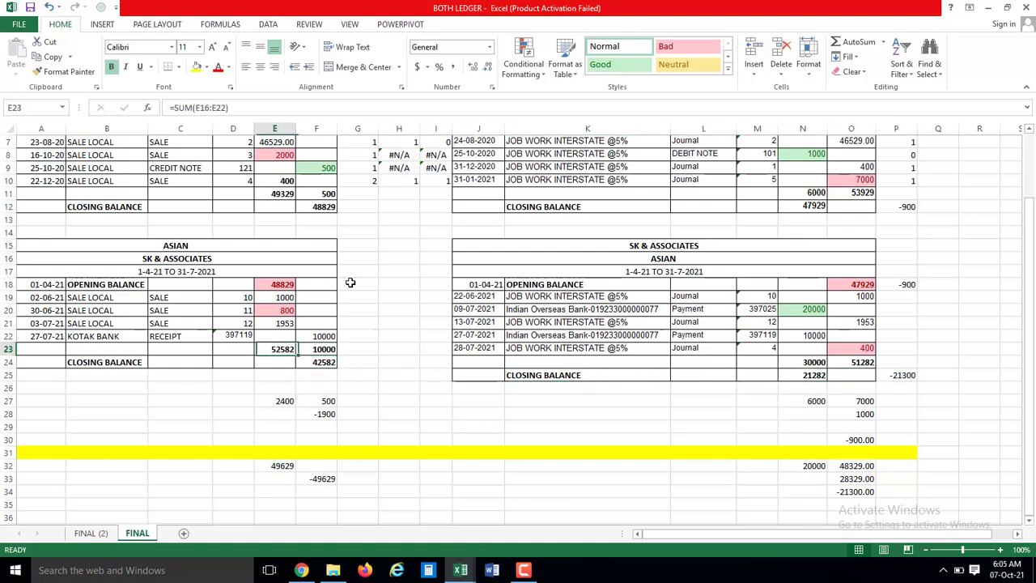
pyautogui.press('Up')
pyautogui.press('Up')
pyautogui.press('Up')
pyautogui.hotkey('ctrl', 'Tab')
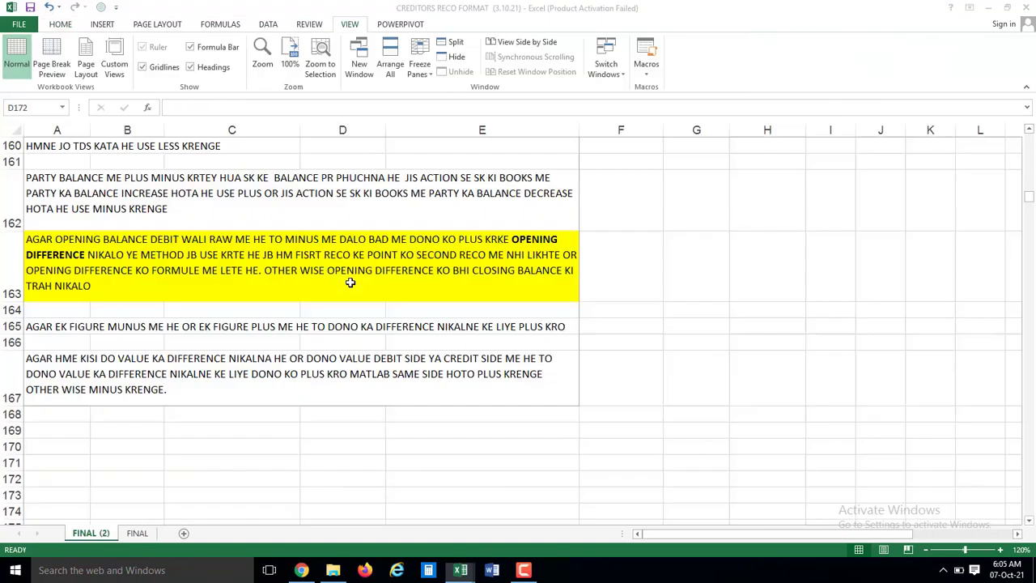
pyautogui.press('Up')
pyautogui.press('Up')
pyautogui.press('Up')
pyautogui.press('Up')
pyautogui.press('Up')
pyautogui.press('Up')
pyautogui.press('Up')
pyautogui.press('Up')
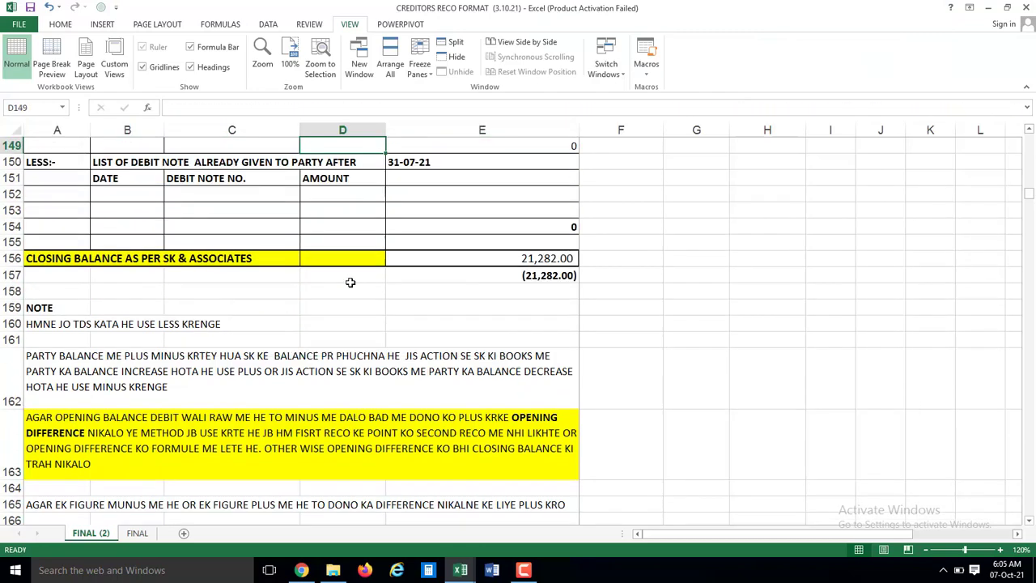
pyautogui.press('Up')
pyautogui.press('Up')
pyautogui.press('Up')
pyautogui.press('Up')
pyautogui.press('Up')
pyautogui.press('Up')
pyautogui.hotkey('ctrl', 'Tab')
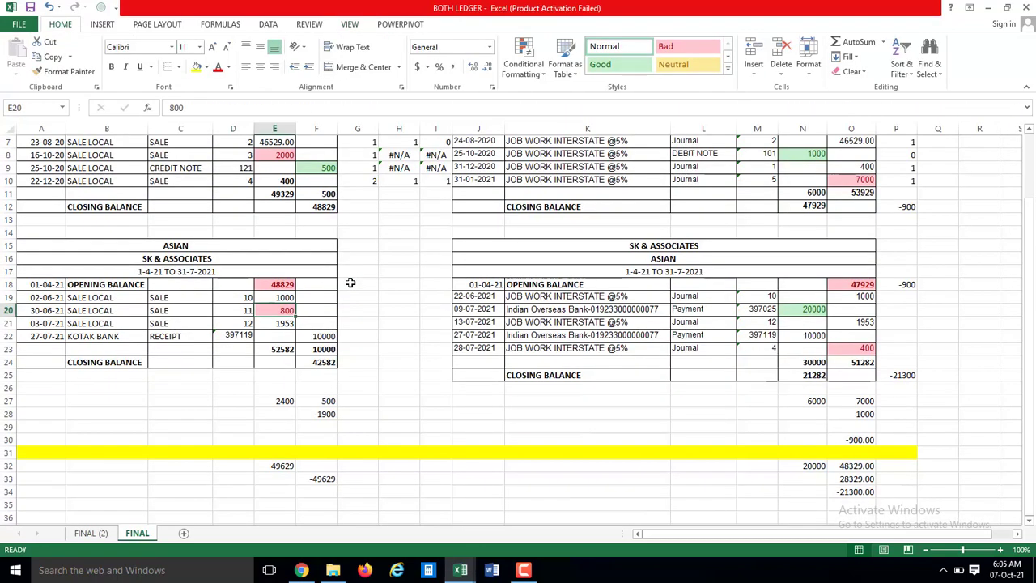
pyautogui.press('Up')
pyautogui.press('Up')
pyautogui.press('Up')
pyautogui.press('Down')
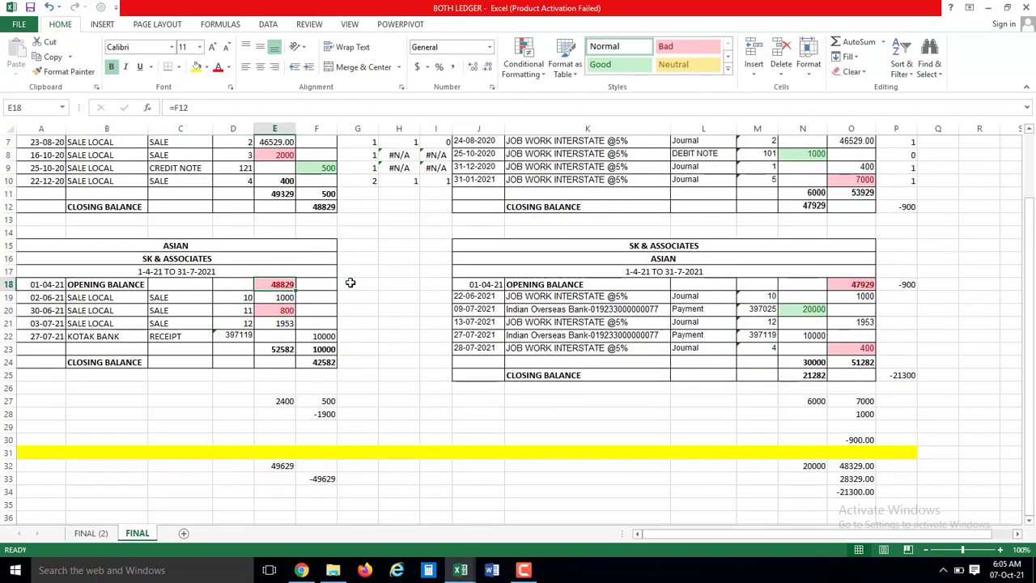
pyautogui.press('Right')
pyautogui.press('Right')
pyautogui.press('Right')
pyautogui.press('Right')
pyautogui.press('Right')
pyautogui.press('Right')
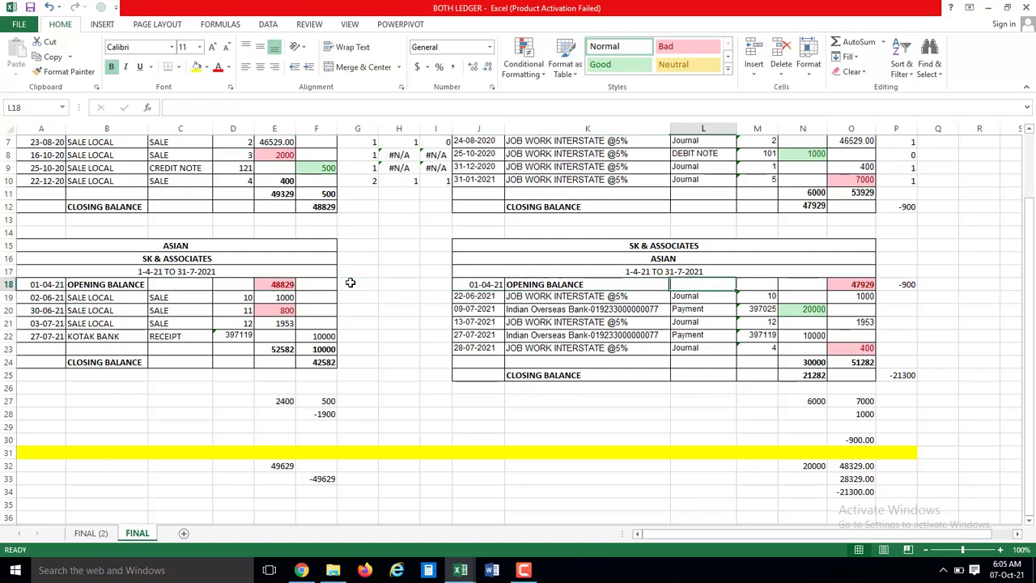
pyautogui.press('Right')
pyautogui.press('Right')
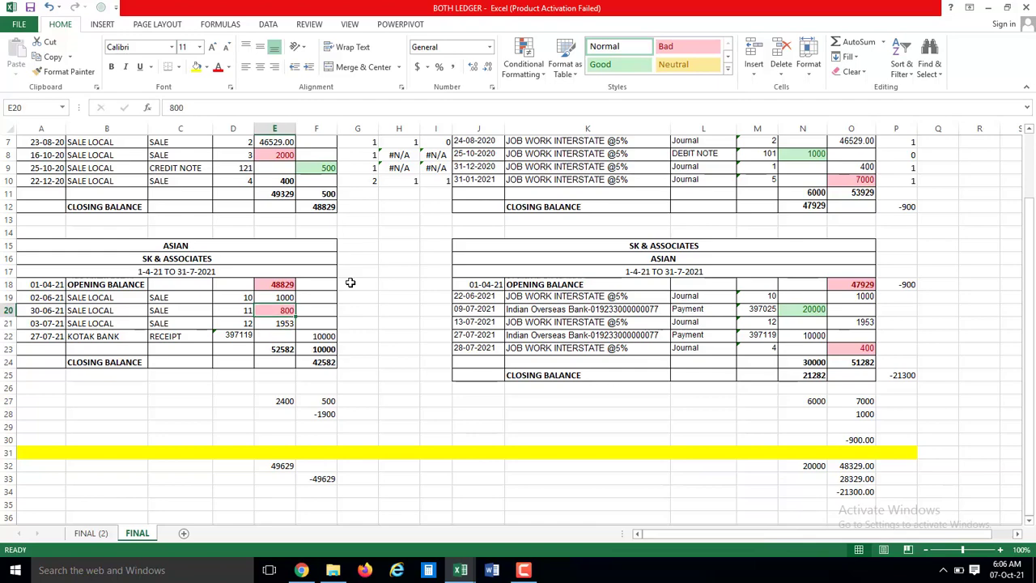
pyautogui.hotkey('alt', 'Tab')
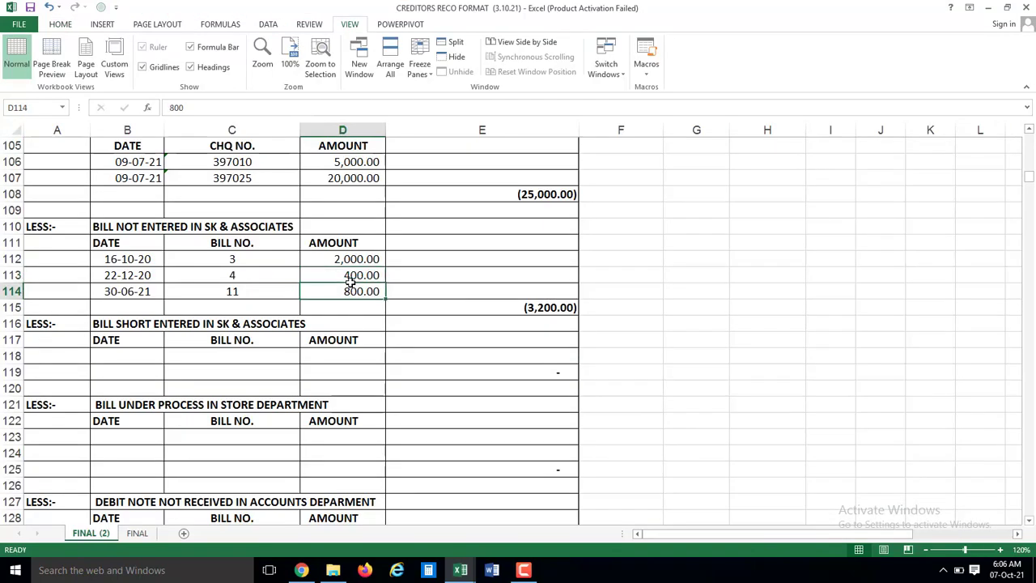
pyautogui.hotkey('alt', 'Tab')
pyautogui.press('Right')
pyautogui.press('Right')
pyautogui.press('Right')
pyautogui.press('Right')
pyautogui.press('Right')
pyautogui.press('Right')
pyautogui.press('Right')
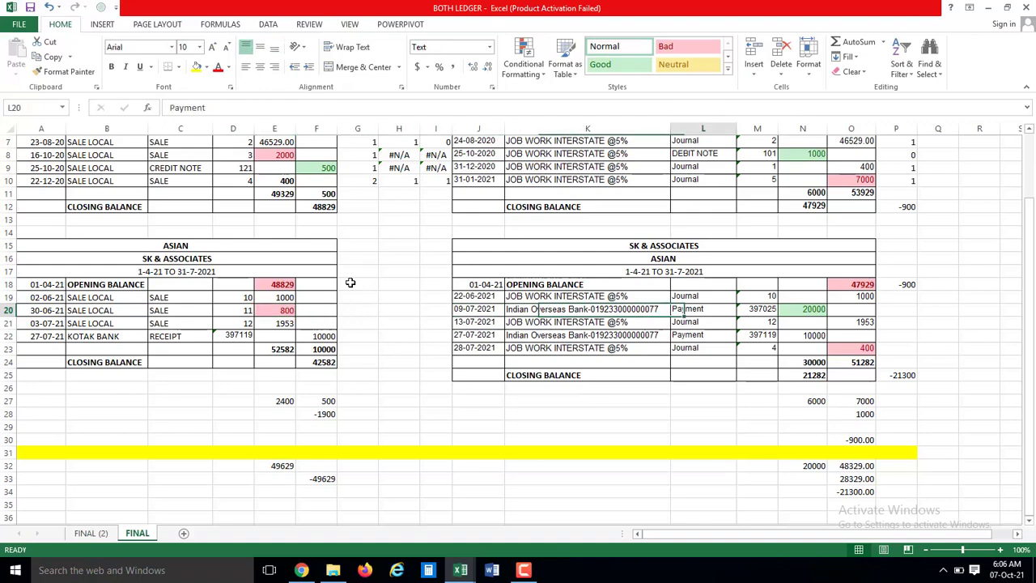
pyautogui.press('Right')
pyautogui.press('Right')
pyautogui.hotkey('alt', 'Tab')
pyautogui.press('Down')
pyautogui.press('Down')
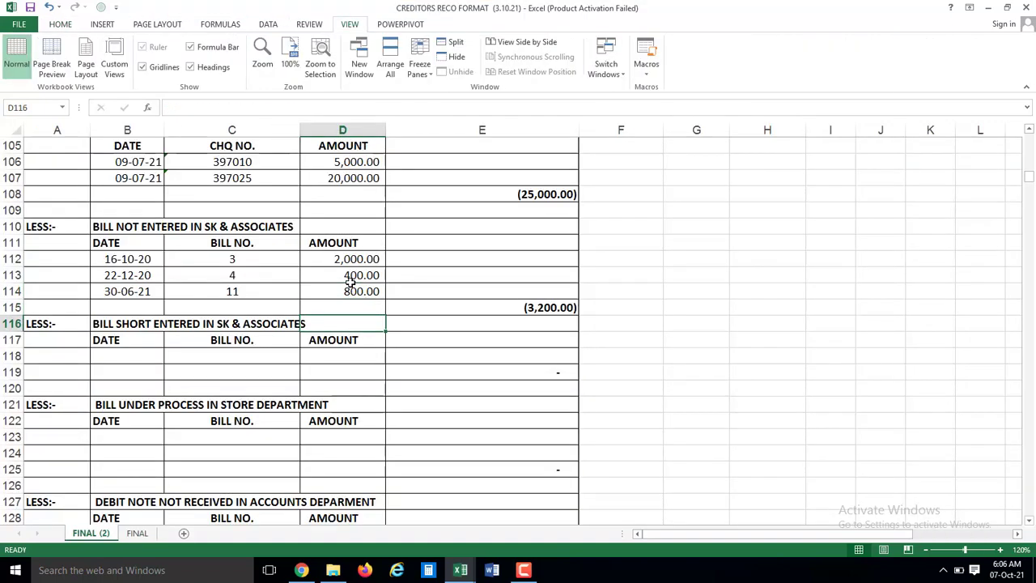
pyautogui.press('Down')
pyautogui.press('Down')
pyautogui.press('Down')
pyautogui.press('Down')
pyautogui.press('Down')
pyautogui.press('Down')
pyautogui.press('Down')
pyautogui.press('Down')
pyautogui.press('Down')
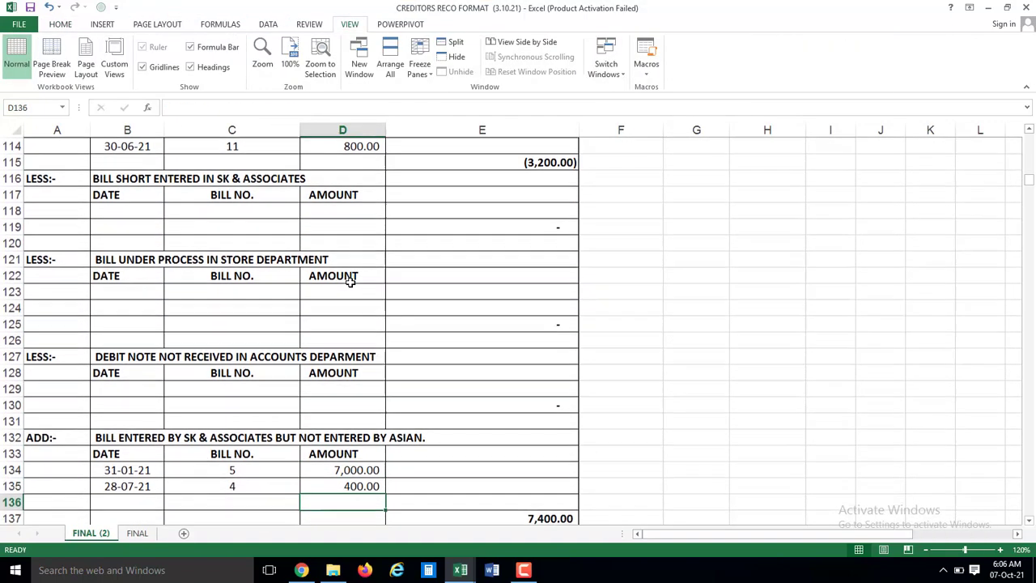
pyautogui.press('Up')
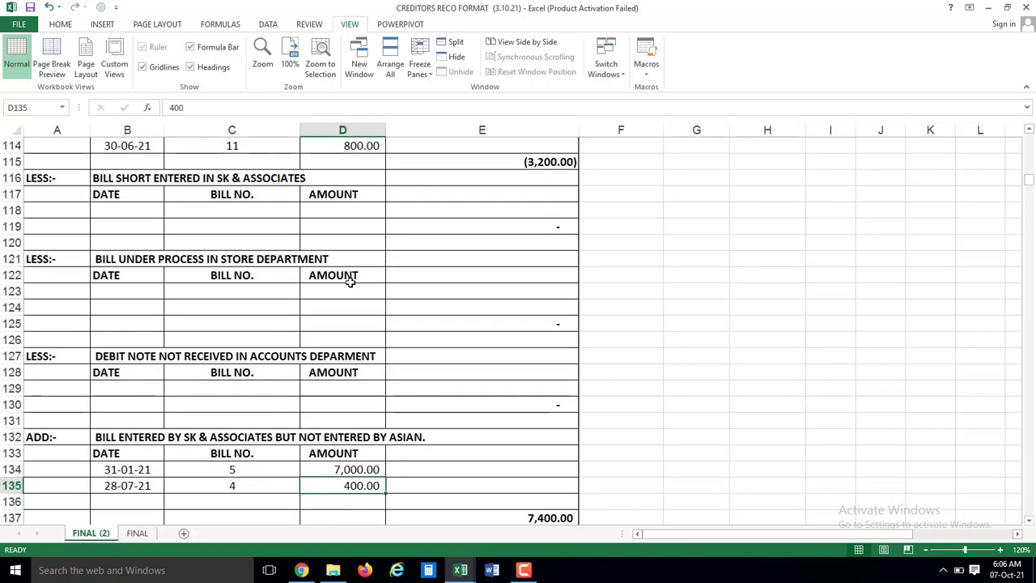
pyautogui.press('Down')
pyautogui.press('Down')
pyautogui.press('Down')
pyautogui.press('Down')
pyautogui.press('Up')
pyautogui.press('Up')
pyautogui.press('Up')
pyautogui.press('Up')
pyautogui.press('Up')
pyautogui.press('Up')
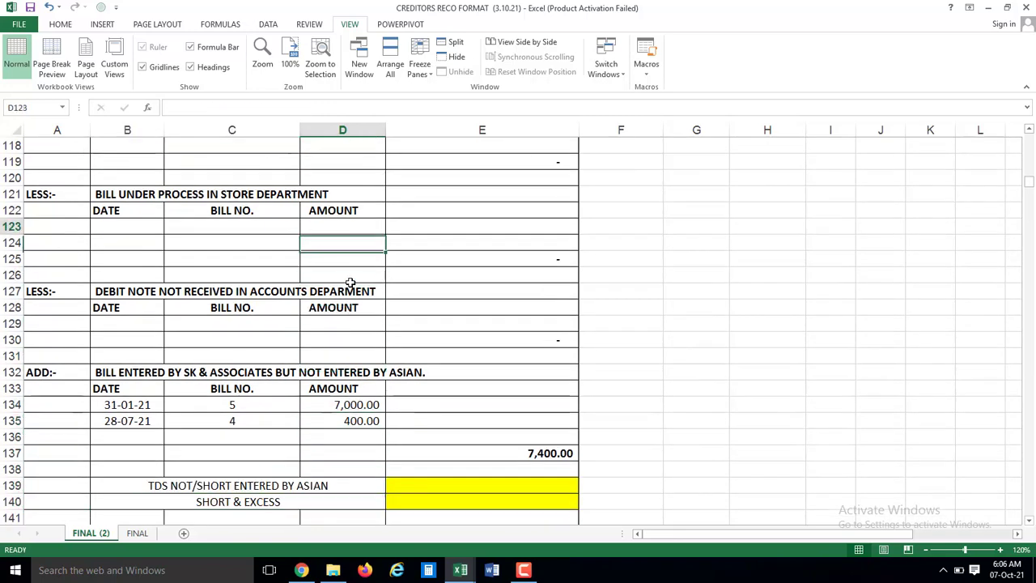
pyautogui.press('Up')
pyautogui.press('Up')
pyautogui.press('Up')
pyautogui.press('Up')
pyautogui.press('Up')
pyautogui.press('Up')
pyautogui.press('Down')
pyautogui.press('Down')
pyautogui.press('Down')
pyautogui.press('Down')
pyautogui.press('Down')
pyautogui.press('Down')
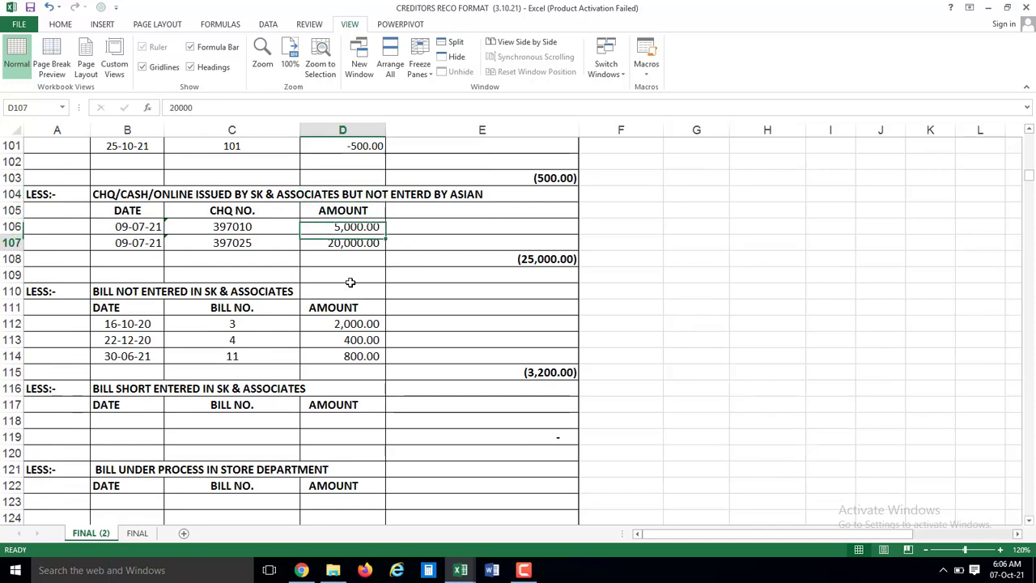
pyautogui.press('Escape')
pyautogui.press('Down')
pyautogui.press('Up')
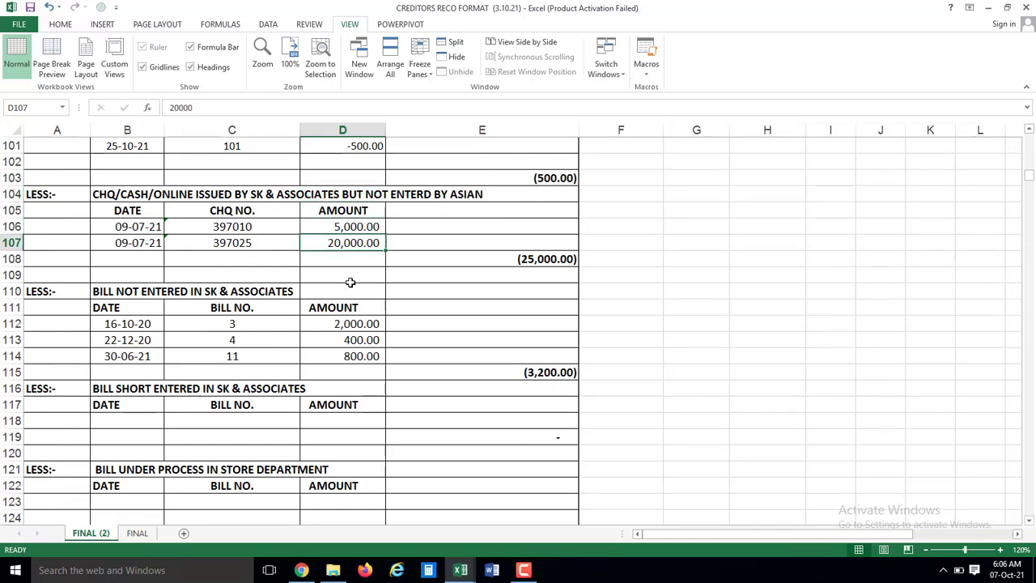
pyautogui.hotkey('ctrl', 'Tab')
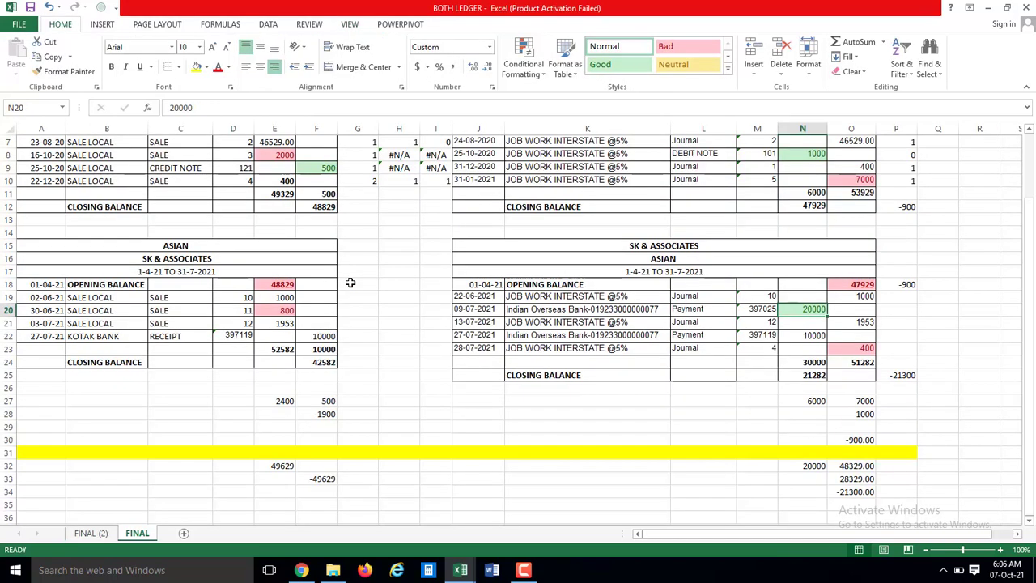
pyautogui.press('Right')
pyautogui.press('Down')
pyautogui.press('Down')
pyautogui.press('Down')
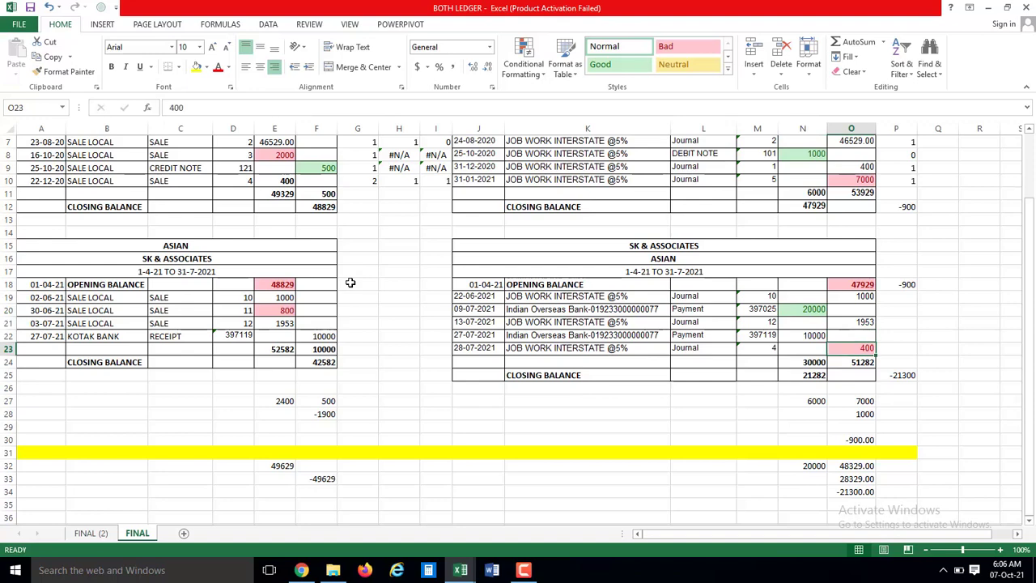
pyautogui.press('Left')
pyautogui.press('Left')
pyautogui.press('Left')
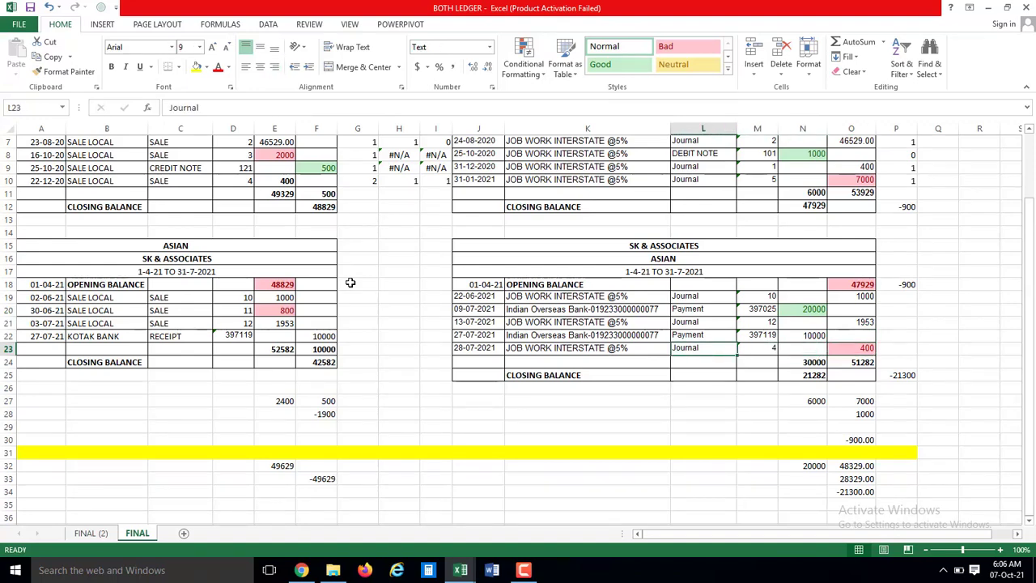
pyautogui.press('Left')
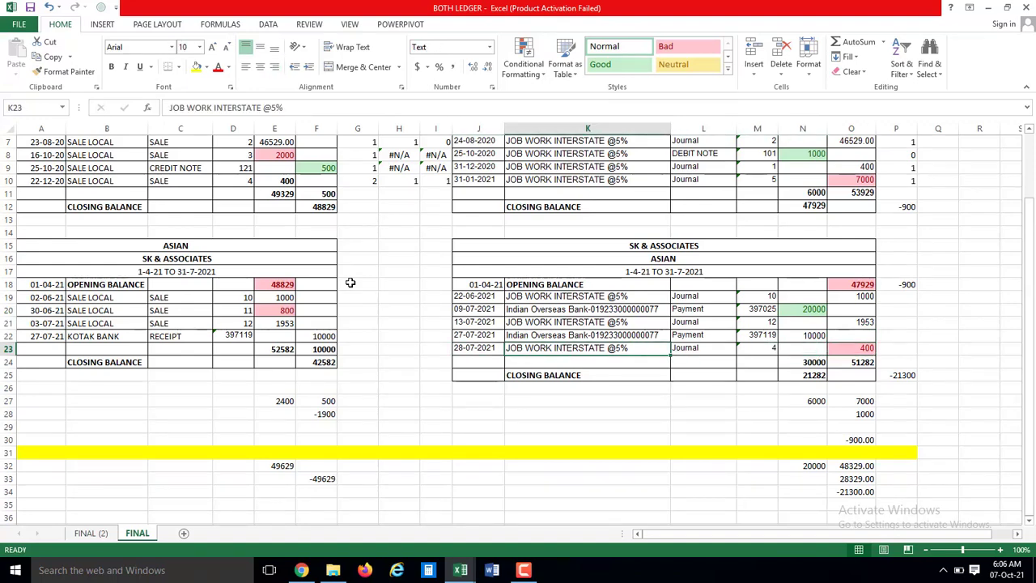
pyautogui.hotkey('alt', 'Tab')
pyautogui.press('Down')
pyautogui.press('Down')
pyautogui.press('Down')
pyautogui.press('Down')
pyautogui.press('Down')
pyautogui.press('Down')
pyautogui.press('Down')
pyautogui.press('Down')
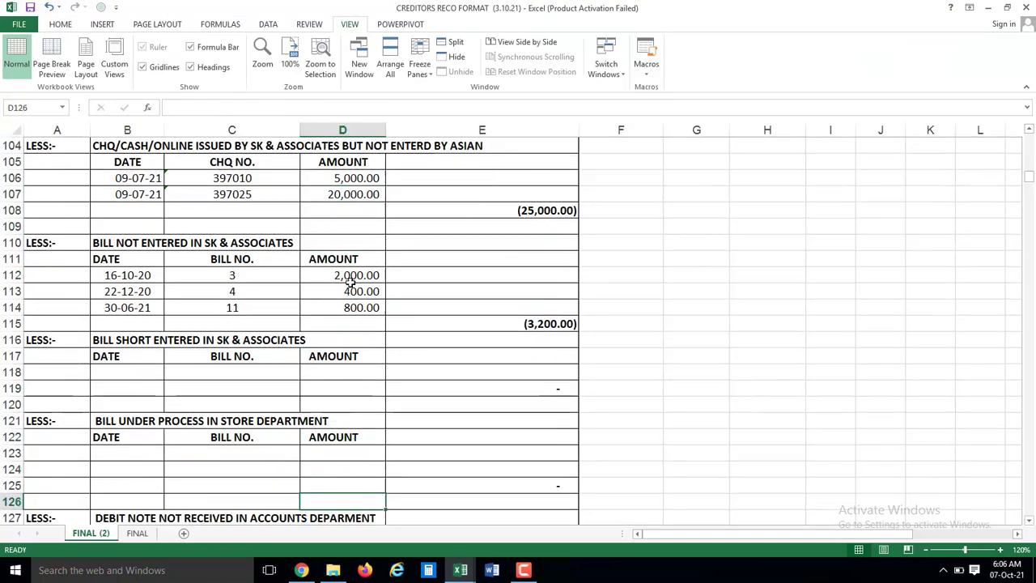
pyautogui.press('Down')
pyautogui.press('Down')
pyautogui.press('Down')
pyautogui.press('Down')
pyautogui.press('Down')
pyautogui.press('Down')
pyautogui.press('Down')
pyautogui.press('Down')
pyautogui.press('Down')
pyautogui.press('Down')
pyautogui.press('Down')
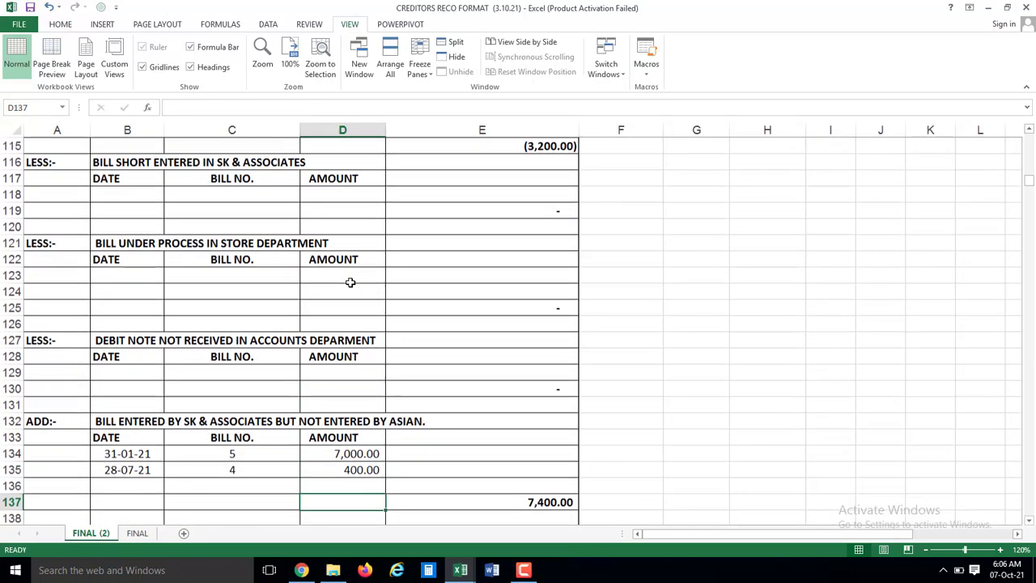
pyautogui.press('Up')
pyautogui.press('Up')
pyautogui.press('Left')
pyautogui.press('Left')
pyautogui.press('Left')
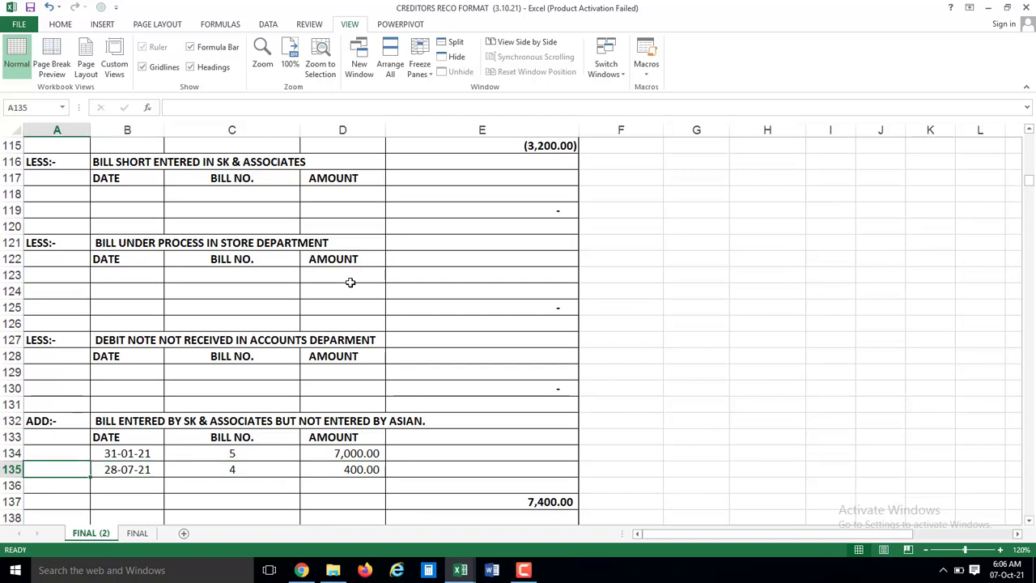
pyautogui.press('Right')
pyautogui.press('Right')
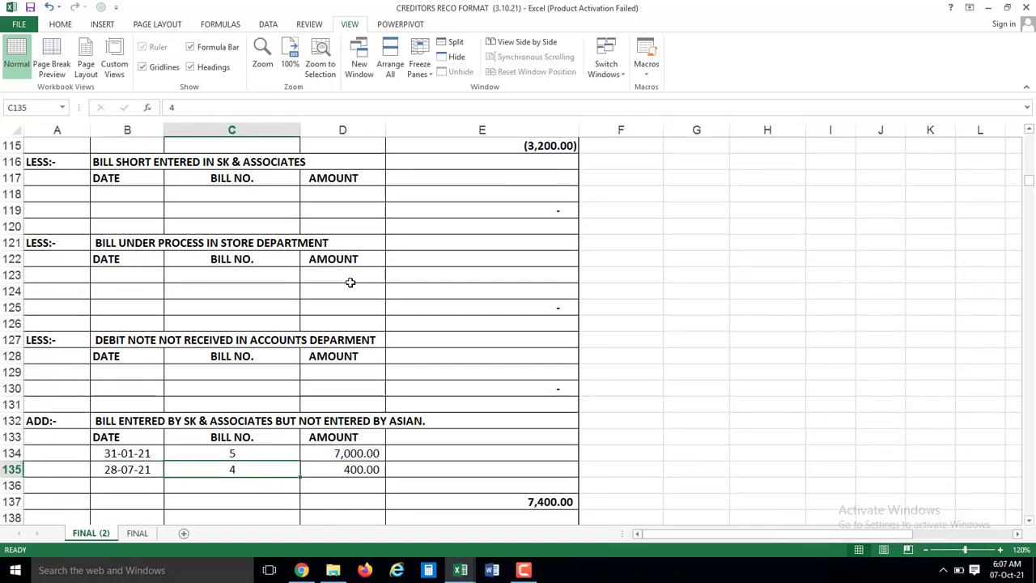
pyautogui.press('Up')
pyautogui.press('Up')
pyautogui.press('Up')
pyautogui.press('Up')
pyautogui.press('Up')
pyautogui.press('Up')
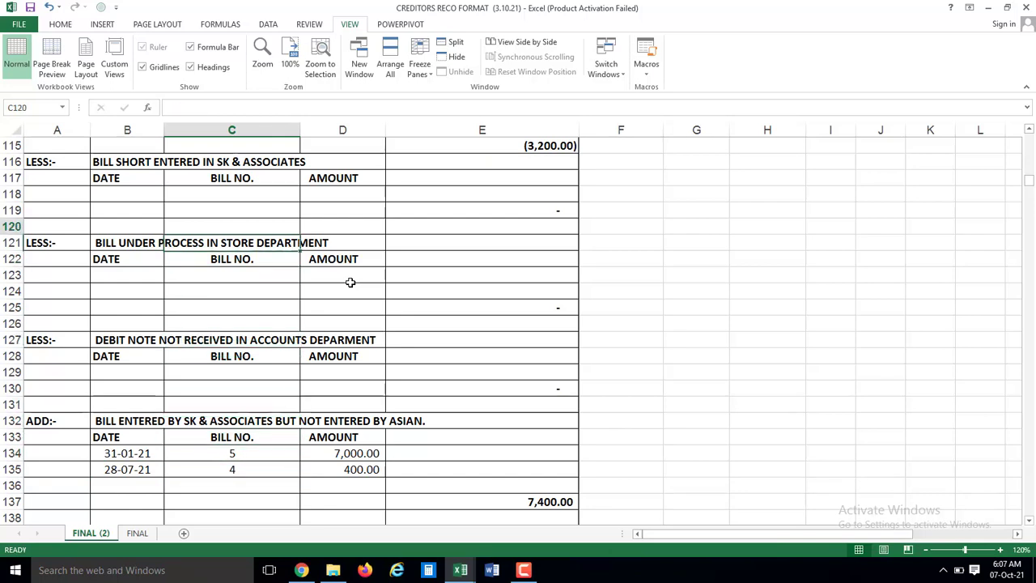
pyautogui.press('Up')
pyautogui.press('Up')
pyautogui.press('Up')
pyautogui.press('Up')
pyautogui.press('Up')
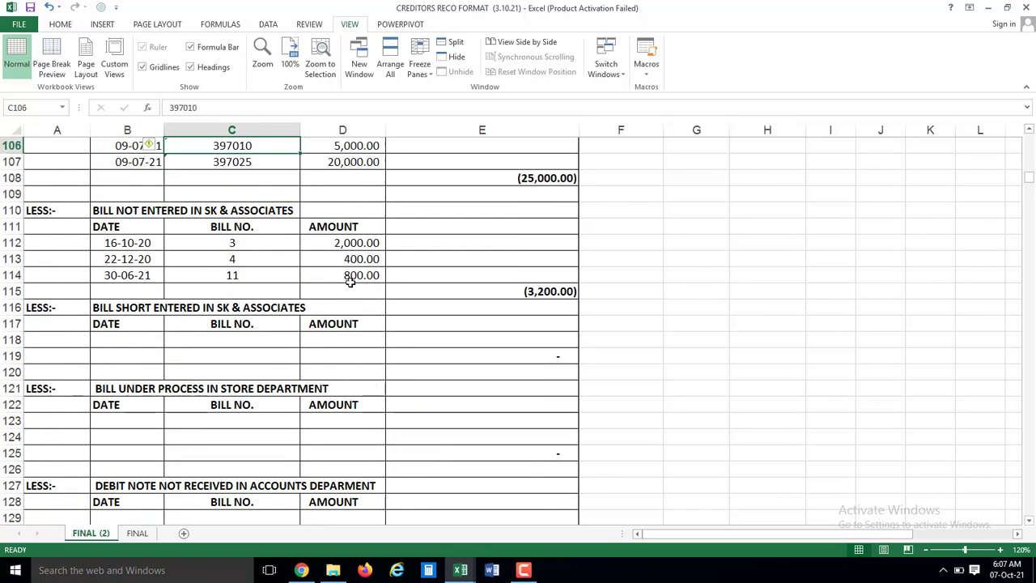
pyautogui.hotkey('ctrl', 'c')
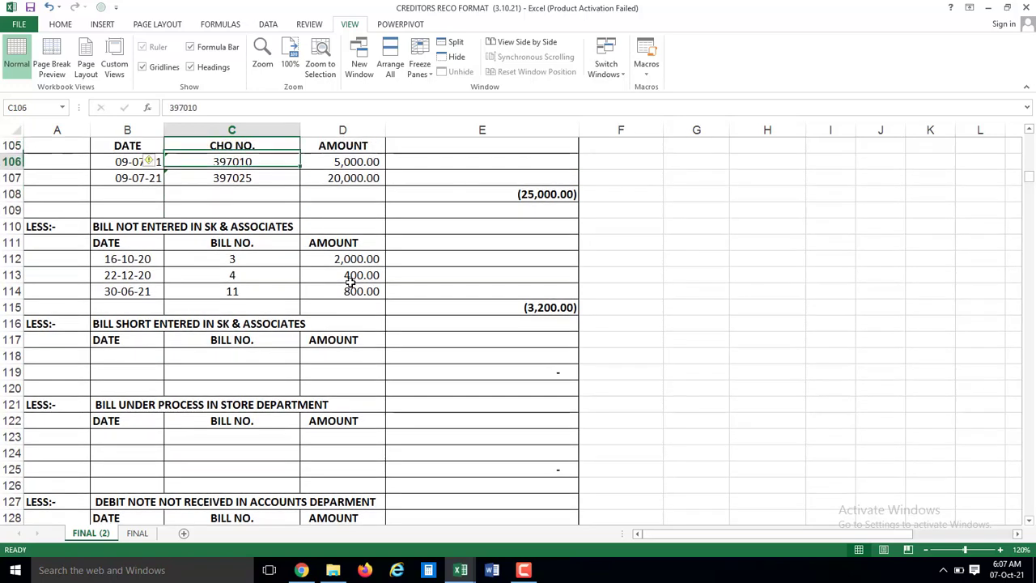
pyautogui.press('Down')
pyautogui.press('Down')
pyautogui.press('Down')
pyautogui.press('Down')
pyautogui.press('Down')
pyautogui.press('Down')
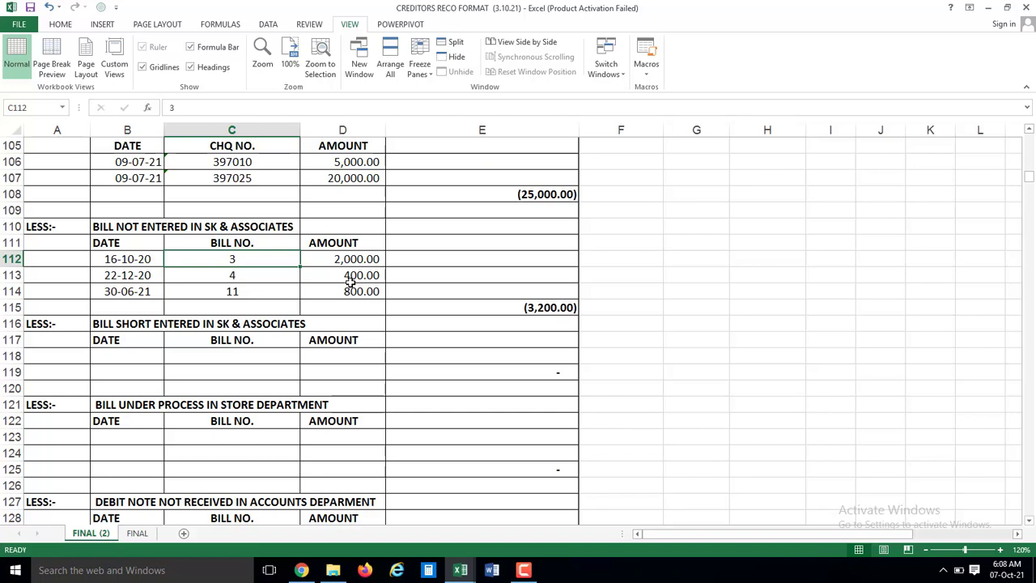
pyautogui.press('Down')
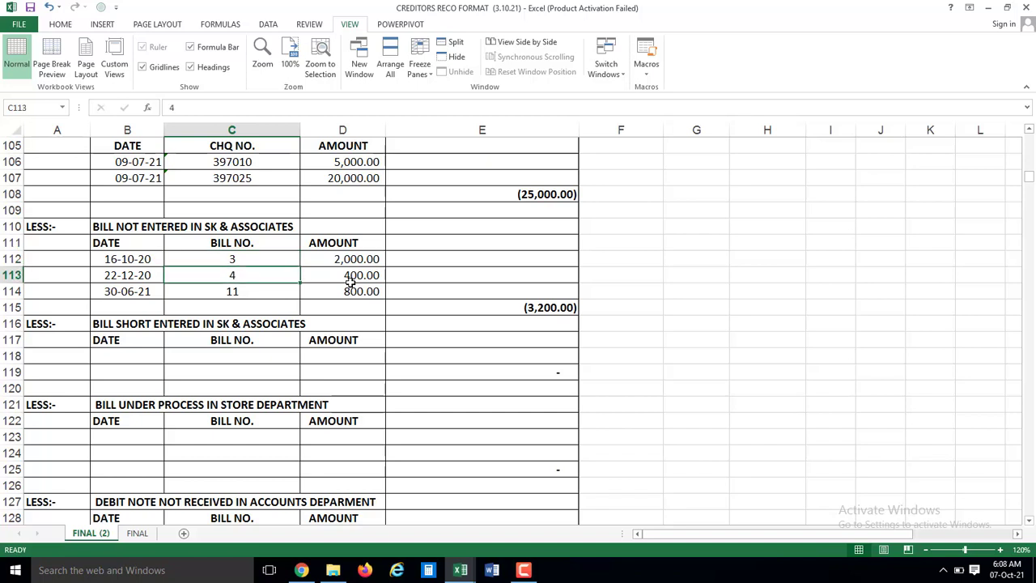
pyautogui.press('Down')
pyautogui.press('Down')
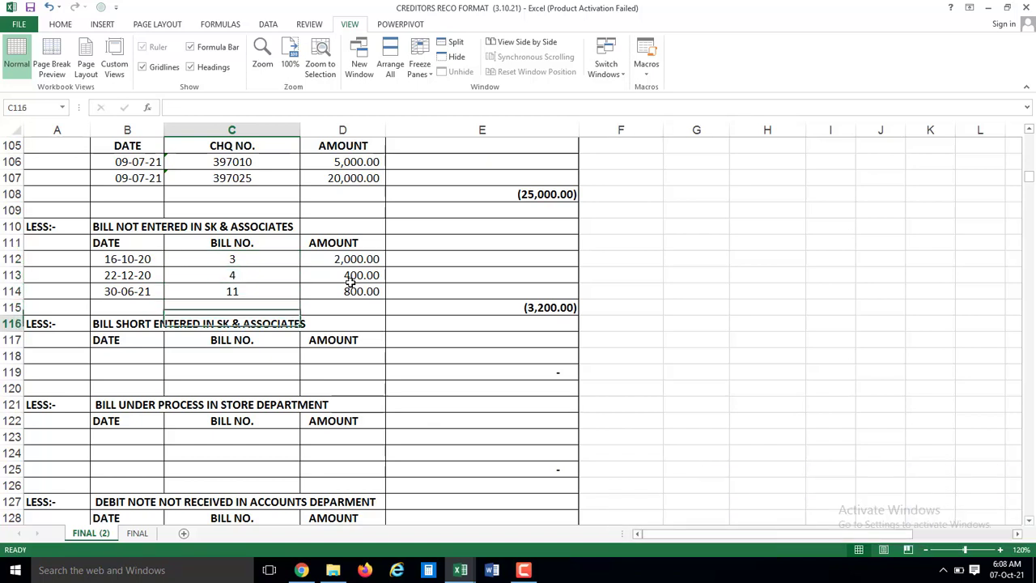
pyautogui.press('Down')
pyautogui.press('Up')
pyautogui.press('Up')
pyautogui.press('Up')
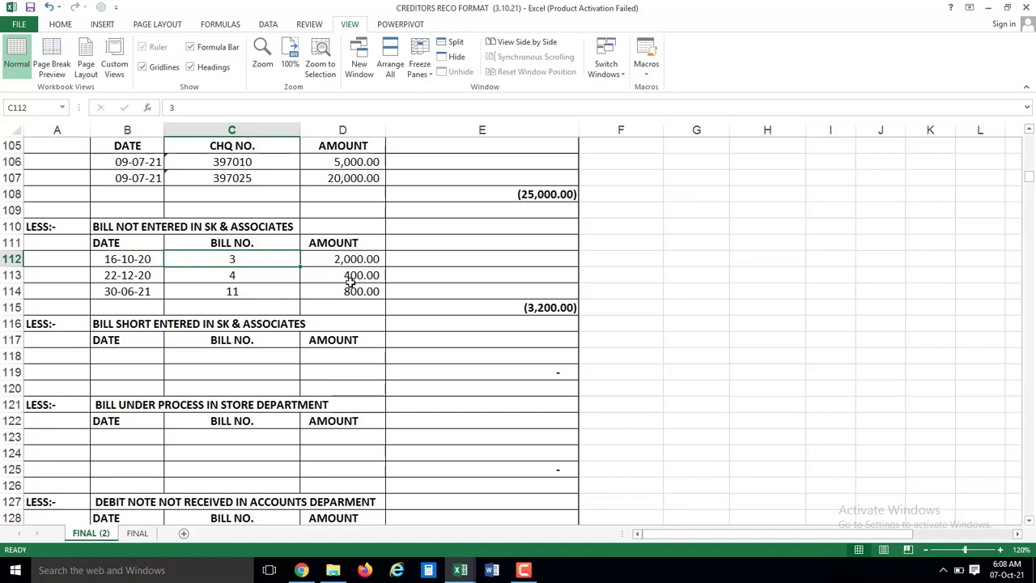
pyautogui.press('Down')
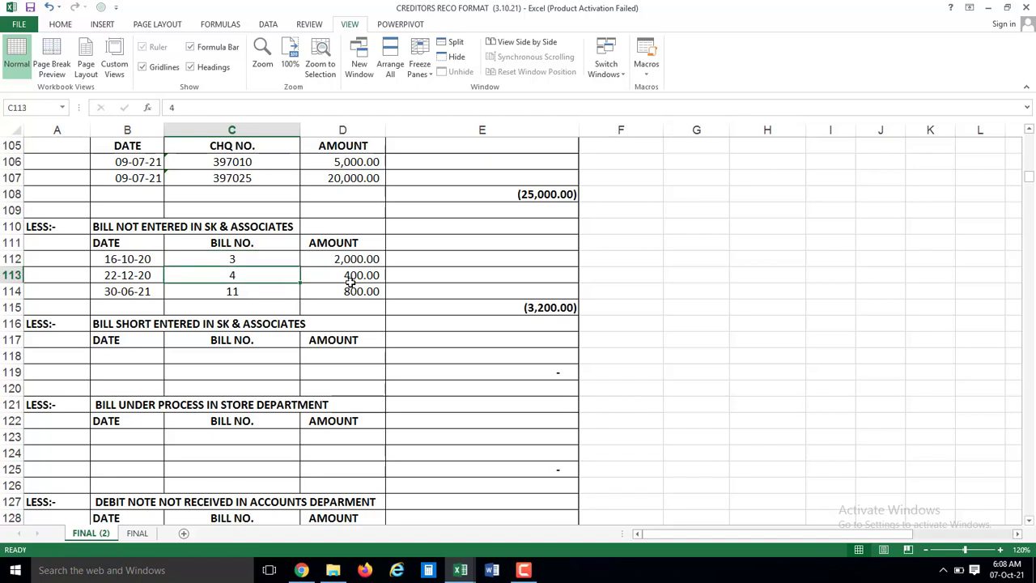
pyautogui.press('Left')
pyautogui.press('Right')
pyautogui.press('Left')
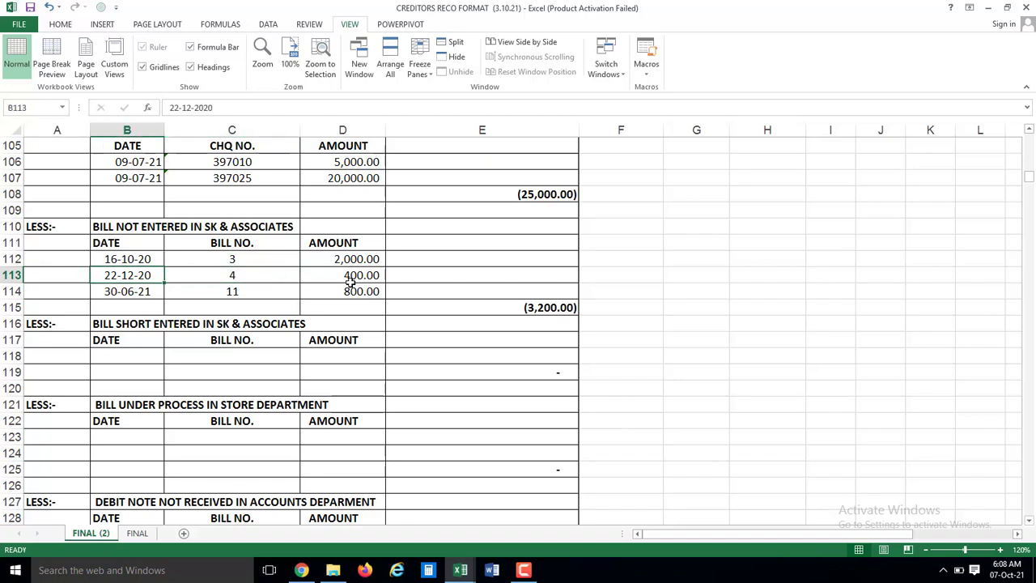
pyautogui.press('Left')
pyautogui.press('Up')
pyautogui.press('Up')
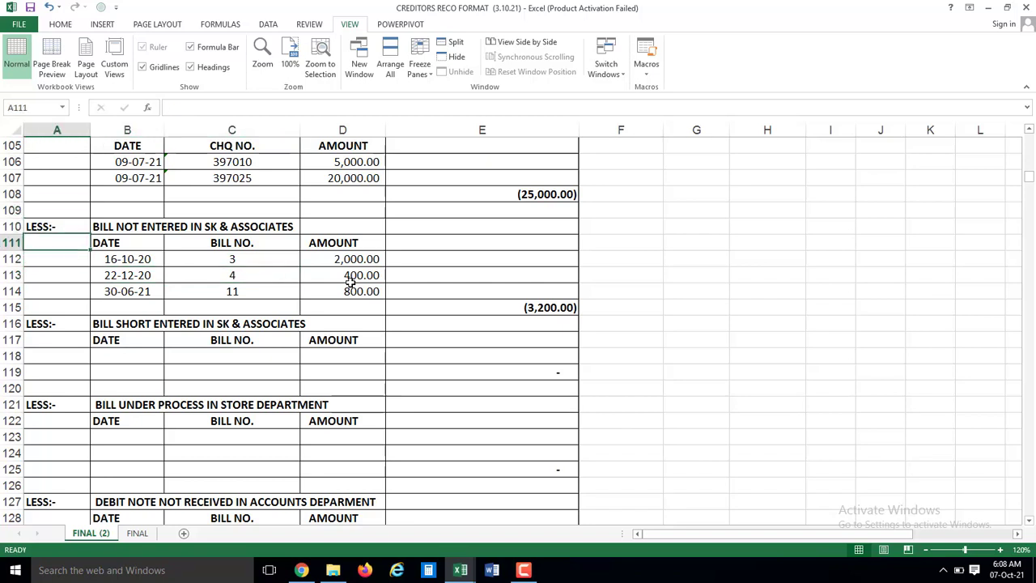
pyautogui.press('Down')
pyautogui.press('Down')
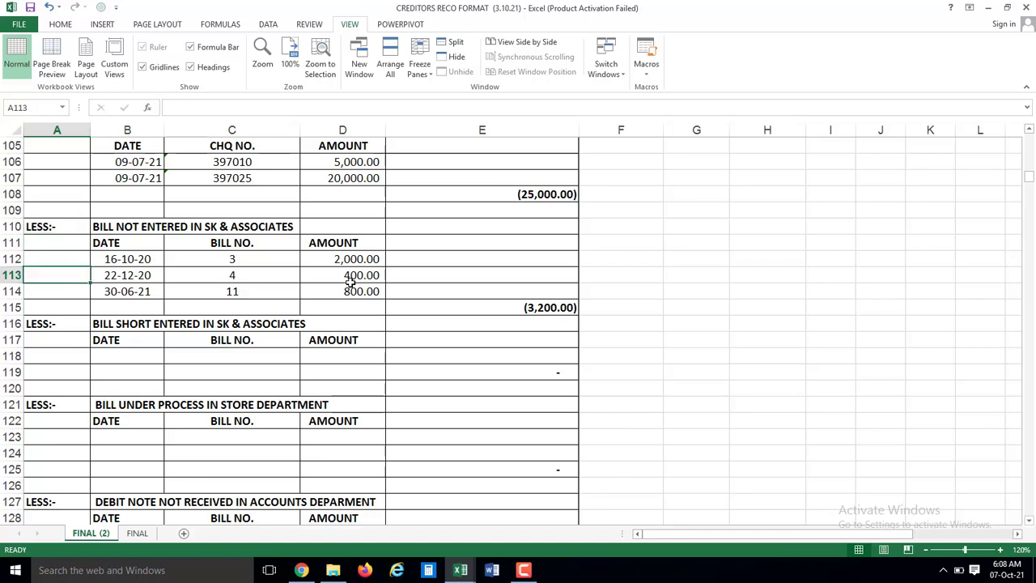
pyautogui.press('Right')
pyautogui.press('Right')
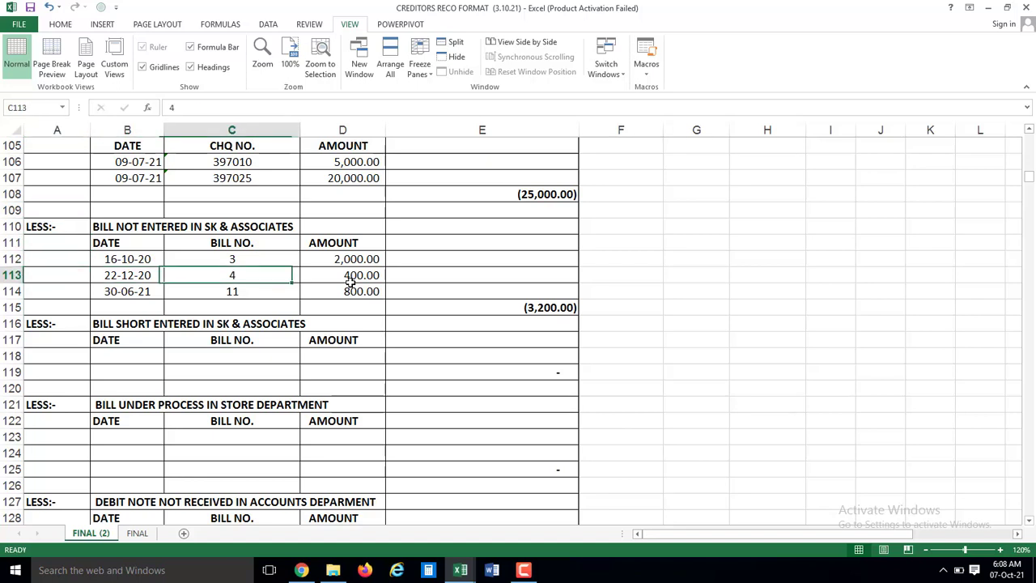
pyautogui.press('Right')
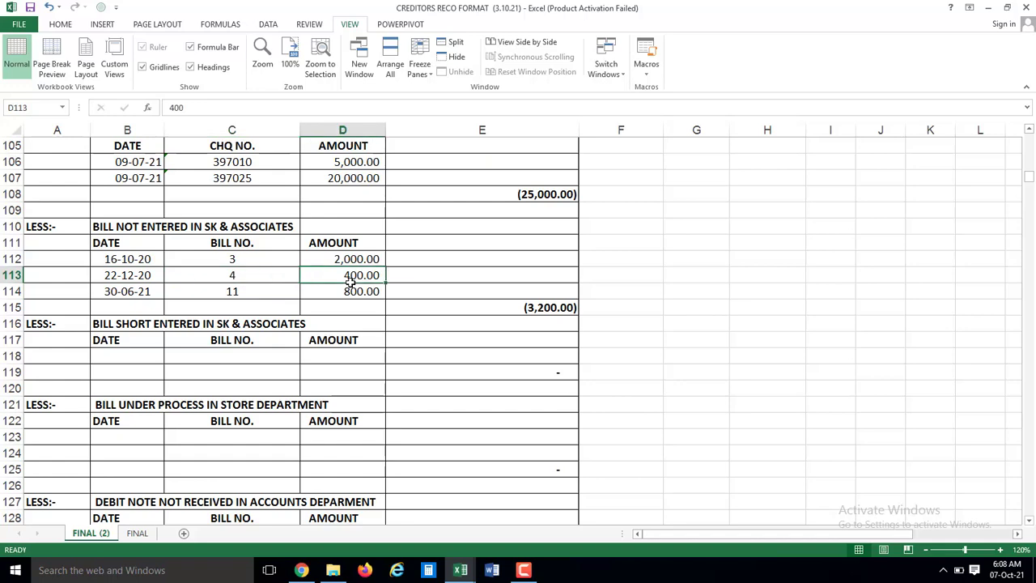
pyautogui.press('Left')
pyautogui.press('Down')
pyautogui.press('Down')
pyautogui.press('Down')
pyautogui.press('Down')
pyautogui.press('Down')
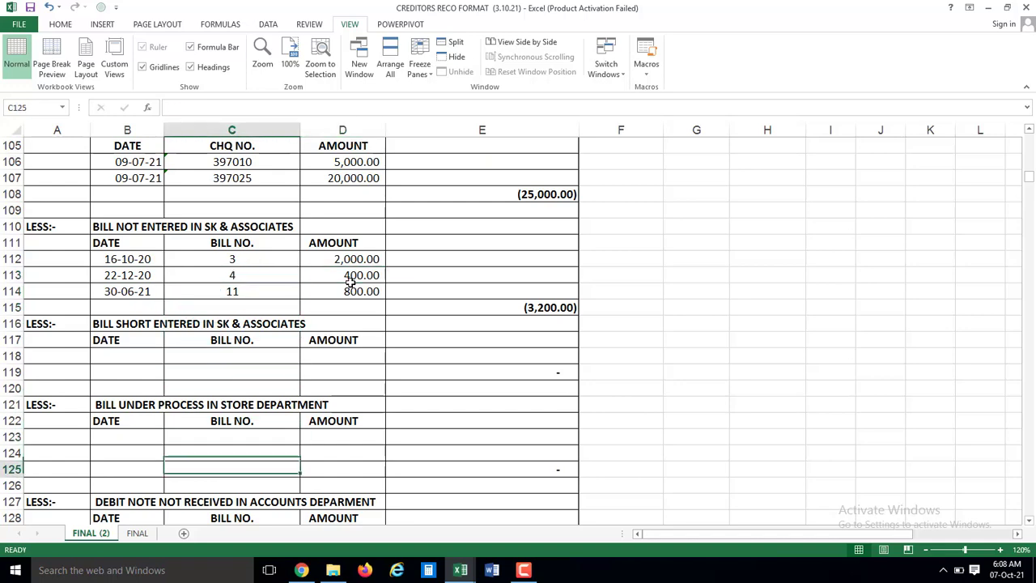
pyautogui.press('Down')
pyautogui.press('Down')
pyautogui.press('Down')
pyautogui.press('Down')
pyautogui.press('Down')
pyautogui.press('Down')
pyautogui.press('Down')
pyautogui.press('Down')
pyautogui.press('Up')
pyautogui.press('Up')
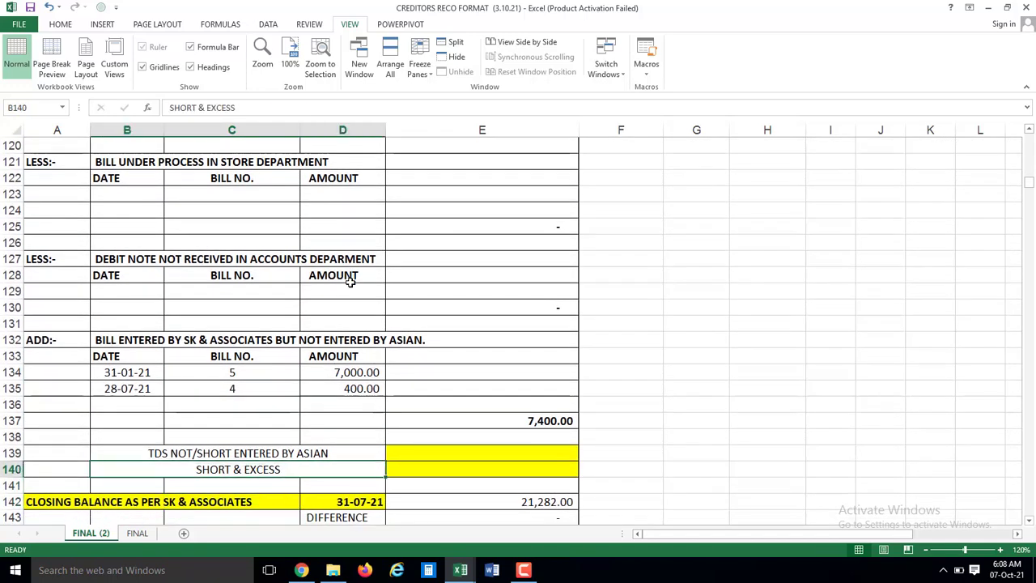
pyautogui.press('Up')
pyautogui.press('Up')
pyautogui.press('Up')
pyautogui.press('Up')
pyautogui.press('Left')
pyautogui.press('Up')
pyautogui.press('Left')
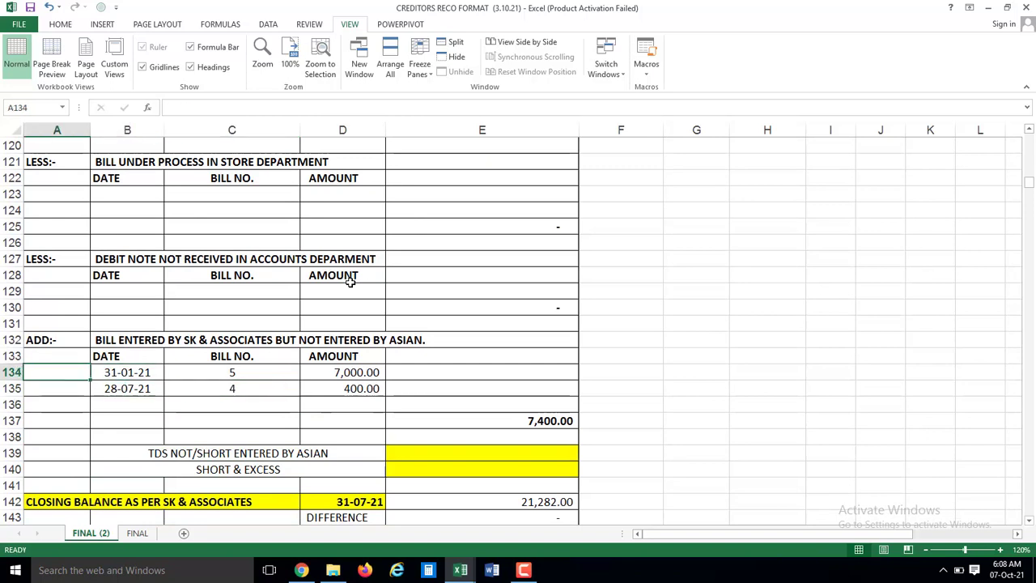
pyautogui.press('Up')
pyautogui.press('Up')
pyautogui.press('Down')
pyautogui.press('Down')
pyautogui.press('Down')
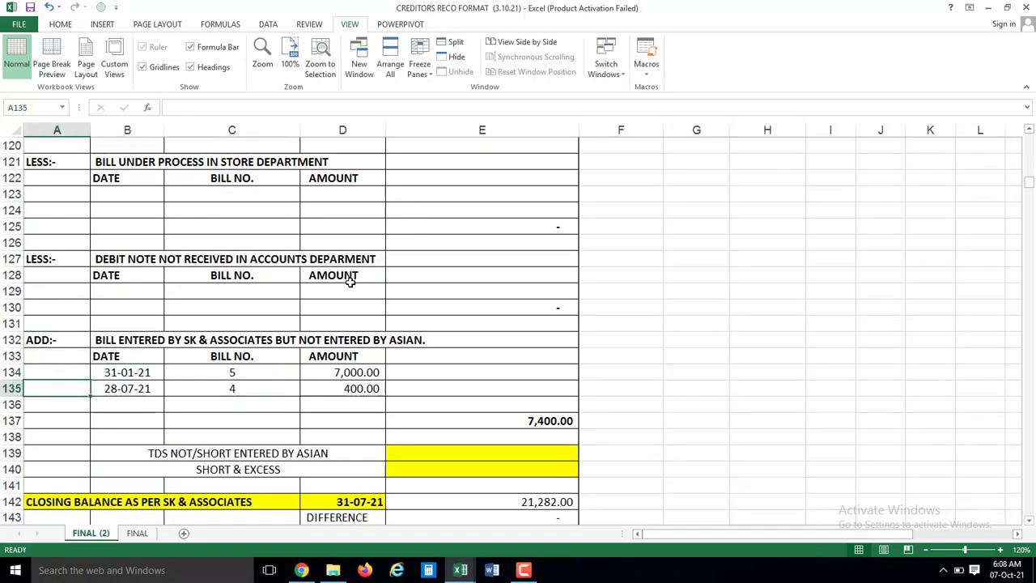
pyautogui.press('Right')
pyautogui.press('Right')
pyautogui.press('Right')
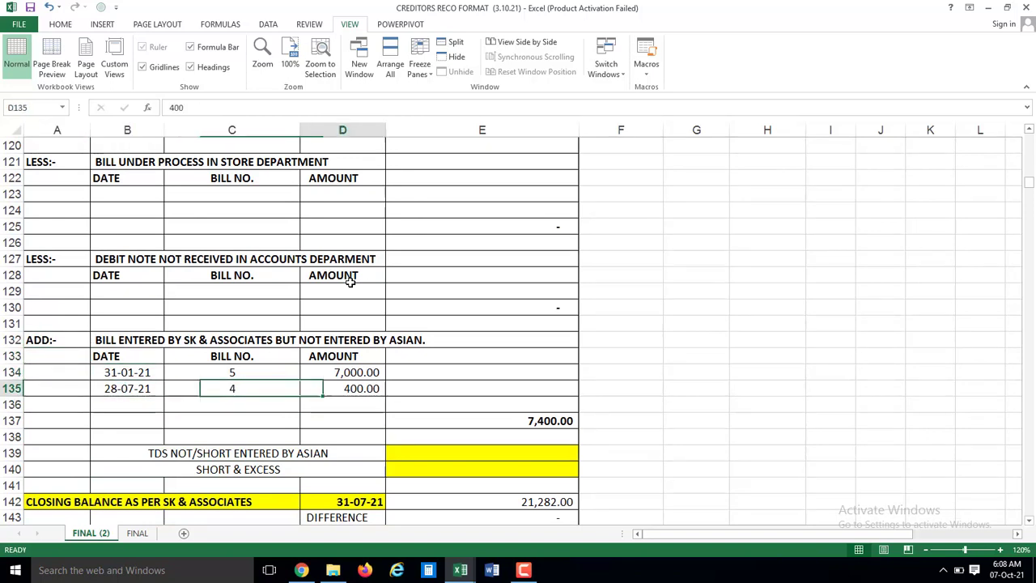
pyautogui.press('Left')
pyautogui.press('Left')
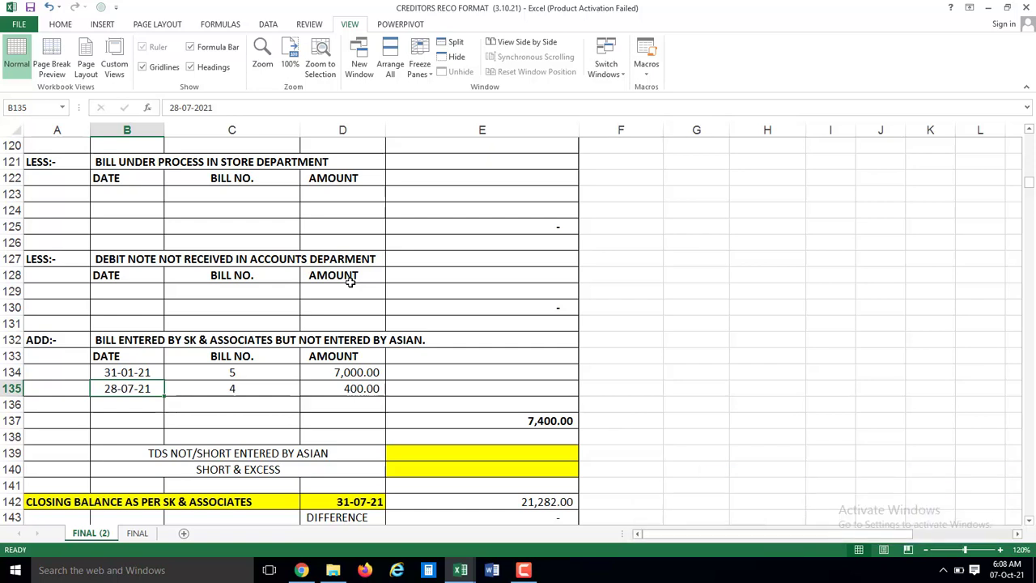
pyautogui.hotkey('shift', 'Right')
pyautogui.press('Down')
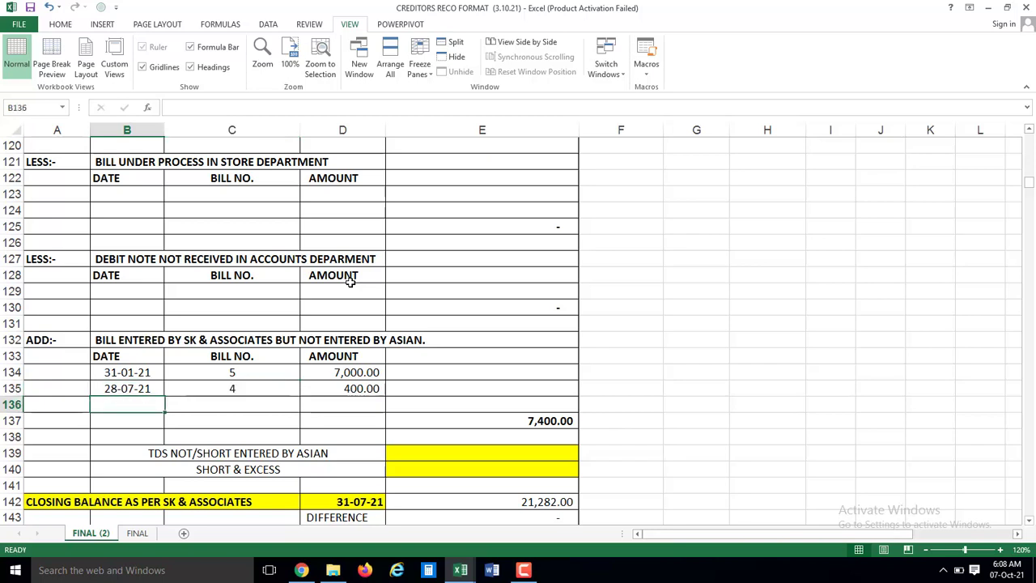
pyautogui.press('Down')
pyautogui.press('Down')
pyautogui.press('Down')
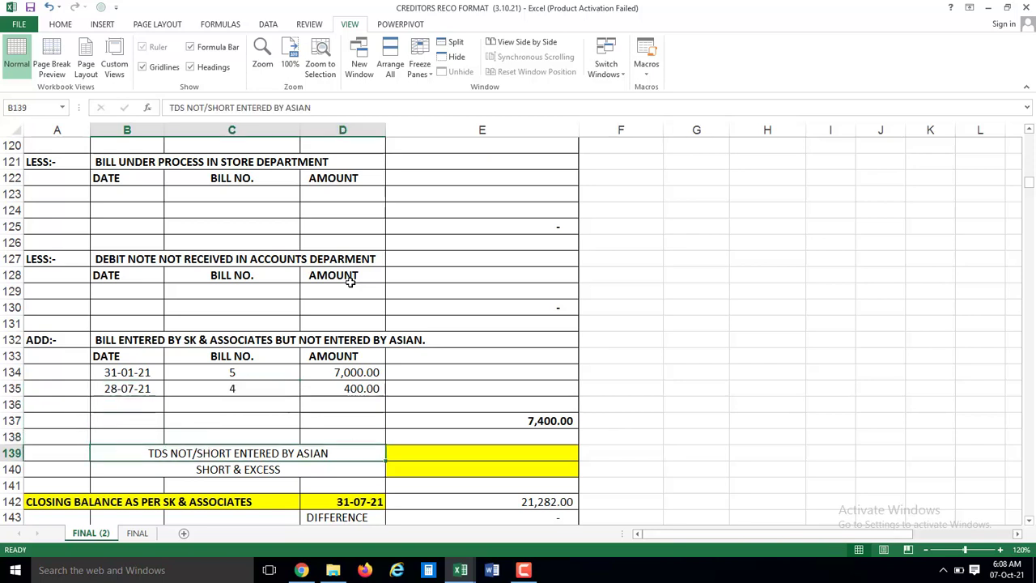
pyautogui.press('Down')
pyautogui.press('Down')
pyautogui.press('Up')
pyautogui.press('Up')
pyautogui.press('Up')
pyautogui.press('Up')
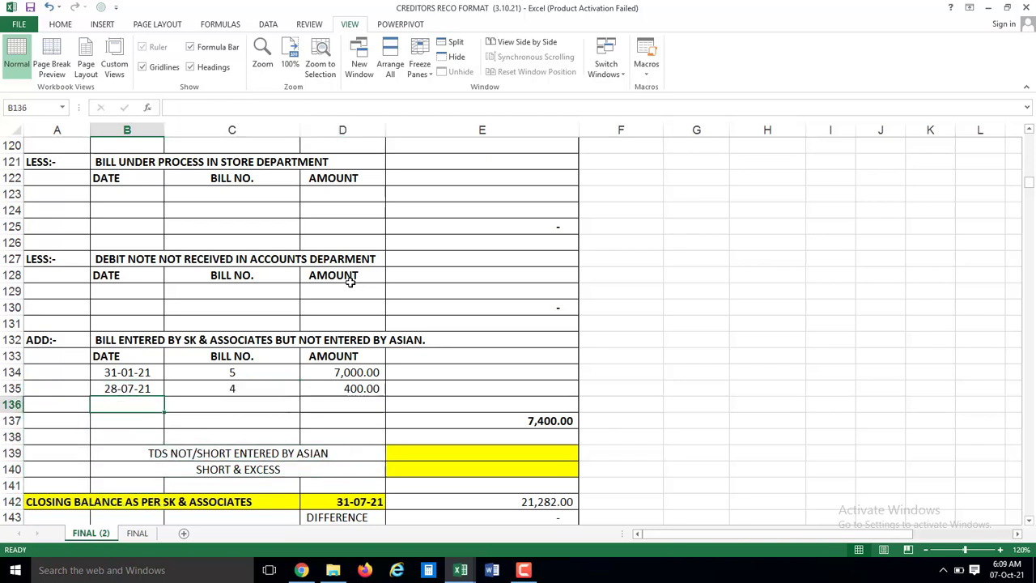
pyautogui.press('Up')
pyautogui.hotkey('shift', 'Right')
pyautogui.hotkey('shift', 'Right')
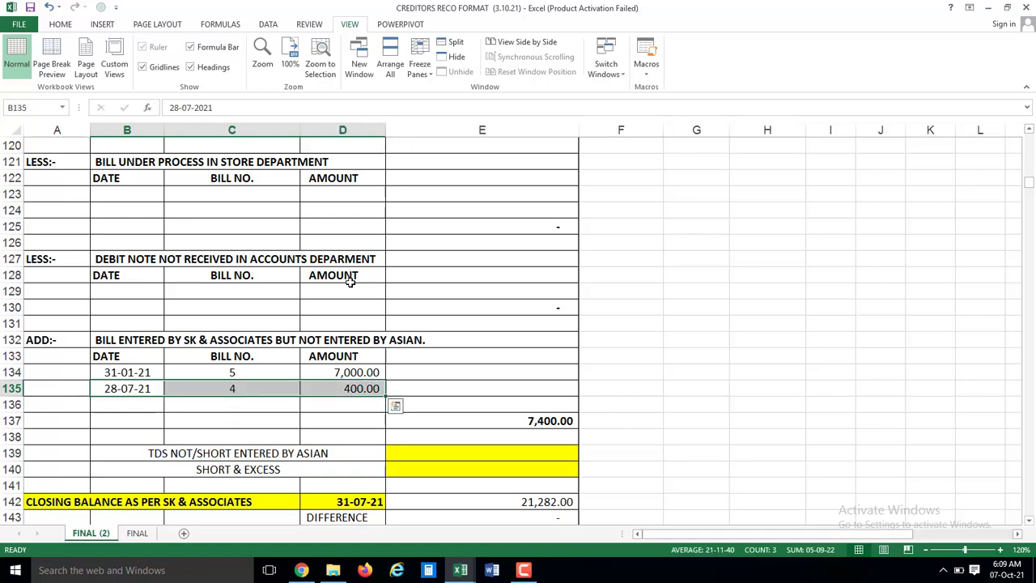
# - Clear the 400.00 bill 4 rows dated 28-07-21 (B135:D135) and 22-12-20 (B113:D113)
pyautogui.press('Delete')
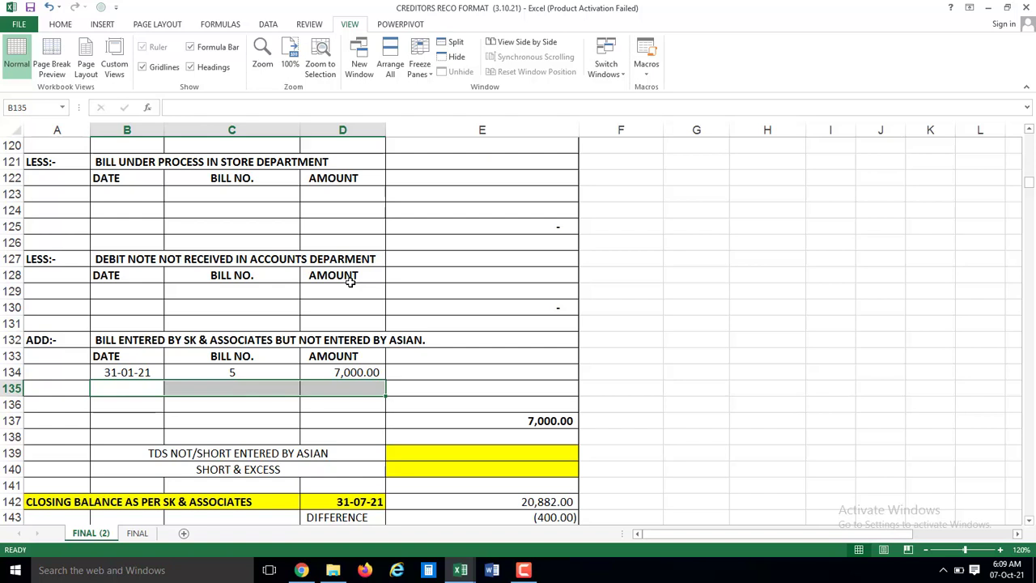
pyautogui.press('Down')
pyautogui.press('Down')
pyautogui.press('Down')
pyautogui.press('Down')
pyautogui.press('Down')
pyautogui.press('Down')
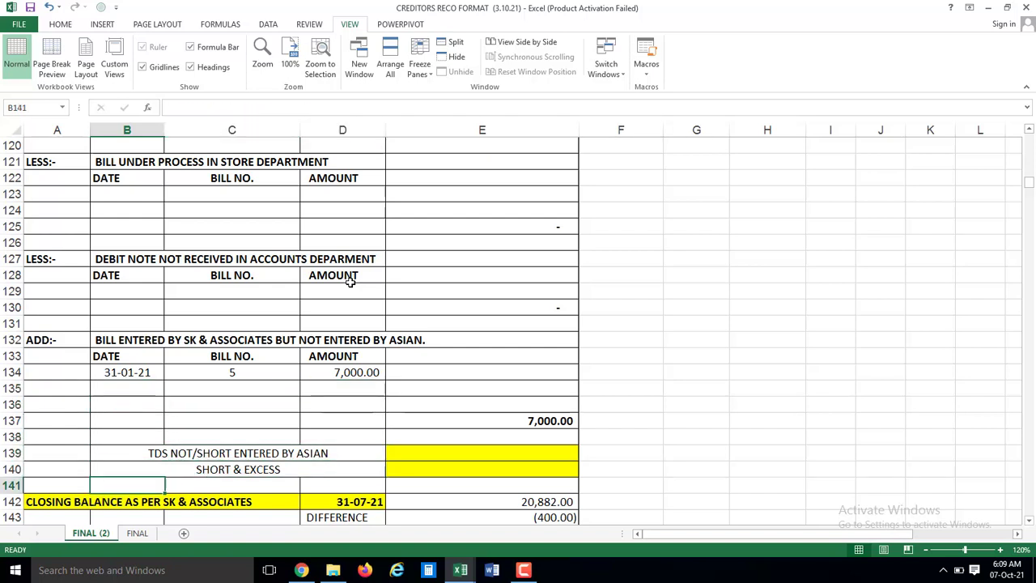
pyautogui.press('Up')
pyautogui.press('Up')
pyautogui.press('Up')
pyautogui.press('Up')
pyautogui.press('Up')
pyautogui.press('Up')
pyautogui.press('Up')
pyautogui.press('Up')
pyautogui.press('Up')
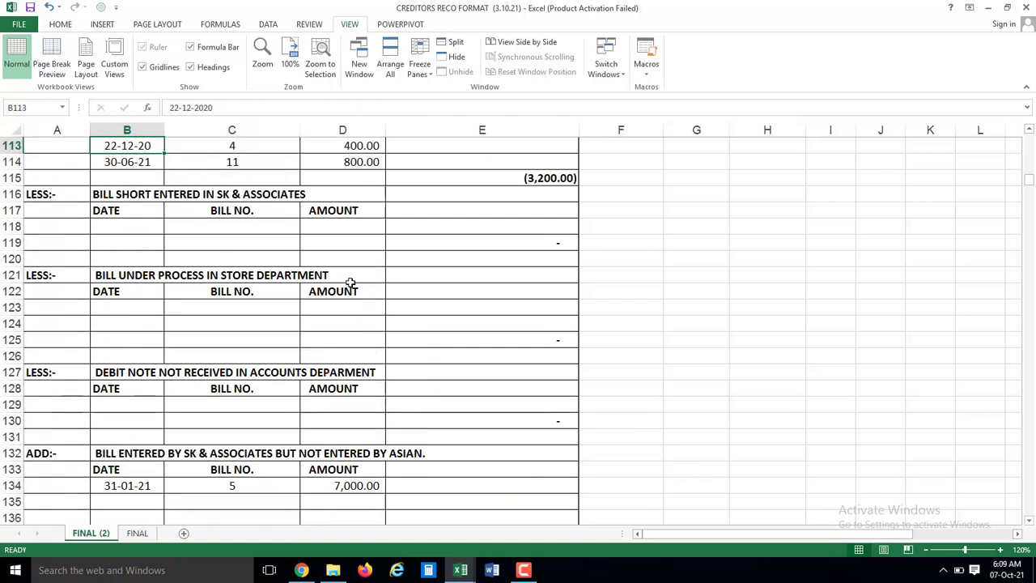
pyautogui.press('Up')
pyautogui.press('Up')
pyautogui.press('Up')
pyautogui.press('Down')
pyautogui.press('Down')
pyautogui.press('Down')
pyautogui.press('Down')
pyautogui.press('Down')
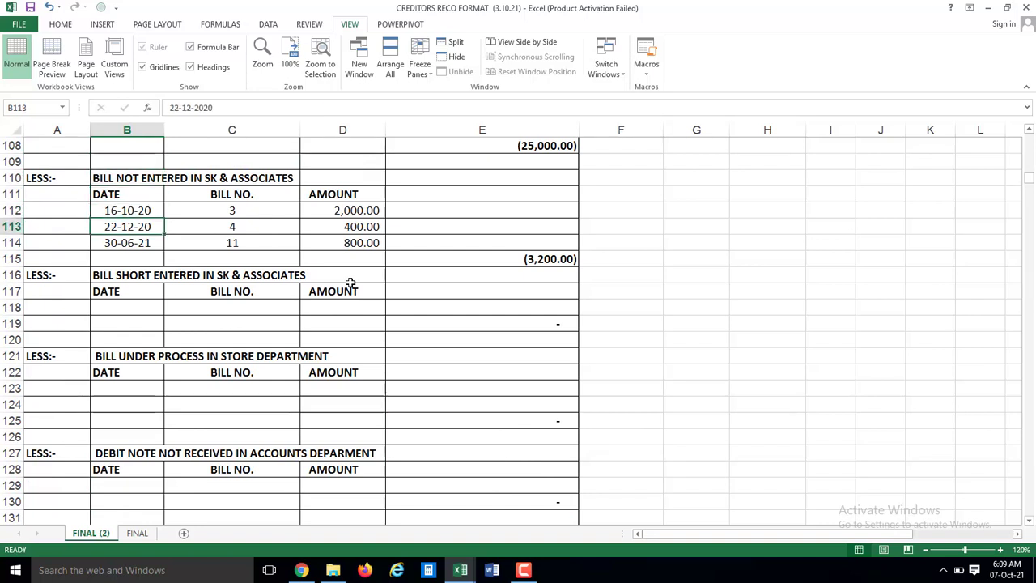
pyautogui.hotkey('shift', 'Right')
pyautogui.hotkey('shift', 'Right')
pyautogui.hotkey('ctrl', 'c')
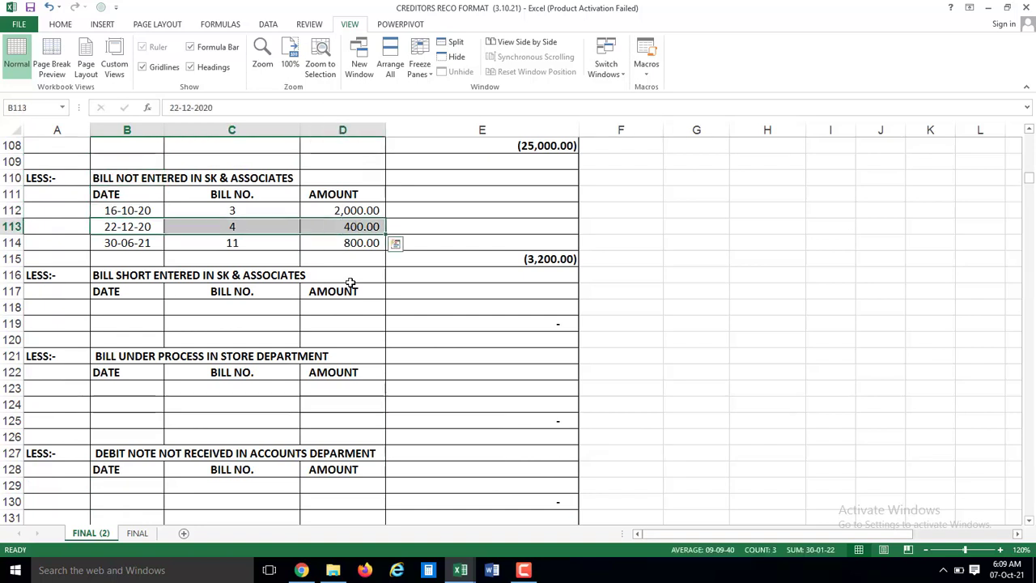
pyautogui.press('Delete')
pyautogui.press('Down')
pyautogui.press('Down')
pyautogui.press('Down')
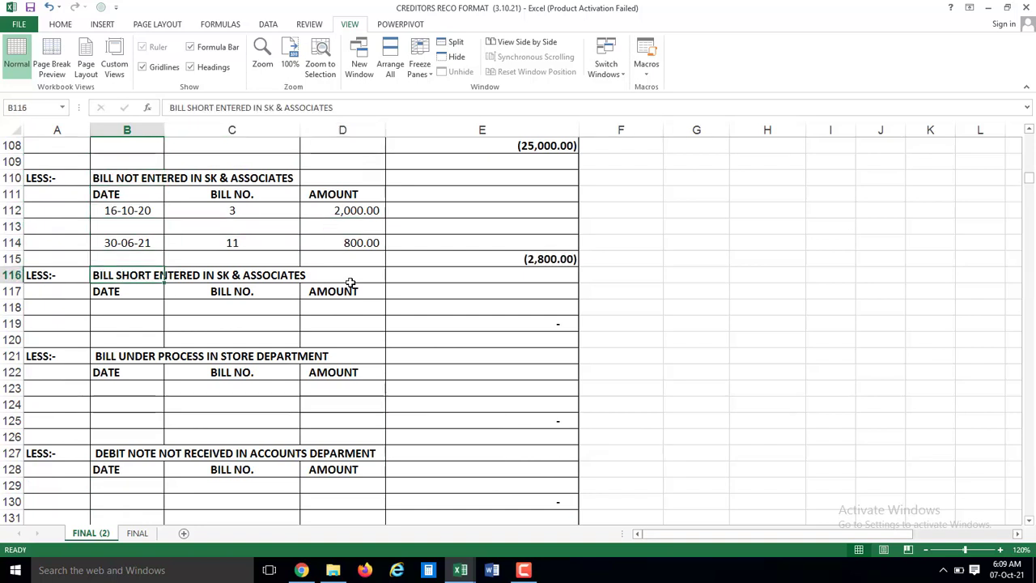
pyautogui.press('Down')
pyautogui.press('Down')
pyautogui.press('Down')
pyautogui.press('Down')
pyautogui.press('Down')
pyautogui.press('Down')
pyautogui.press('Down')
pyautogui.press('Down')
pyautogui.press('Down')
pyautogui.press('Down')
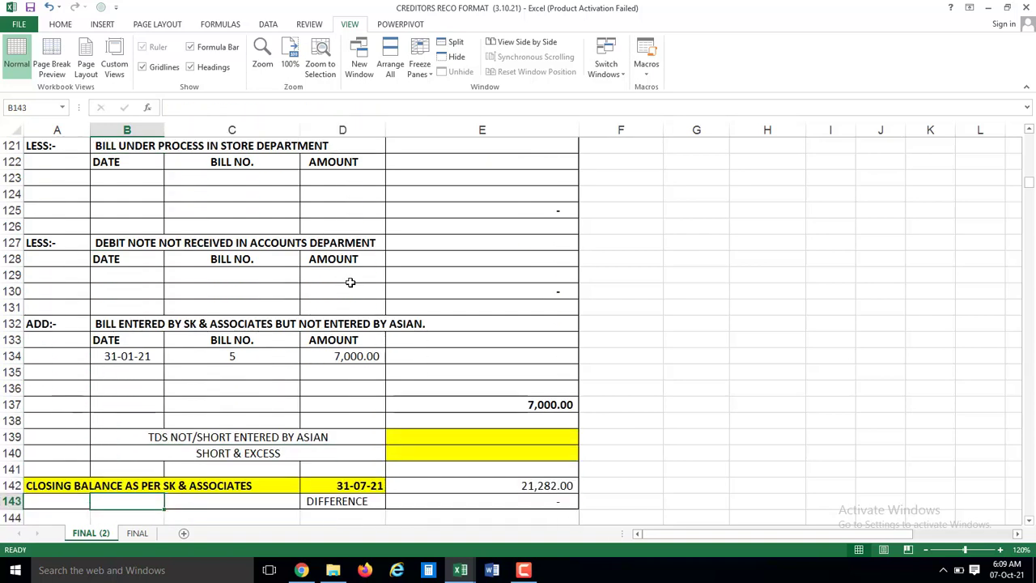
pyautogui.press('Right')
pyautogui.press('Right')
pyautogui.press('Right')
pyautogui.press('Right')
pyautogui.press('Left')
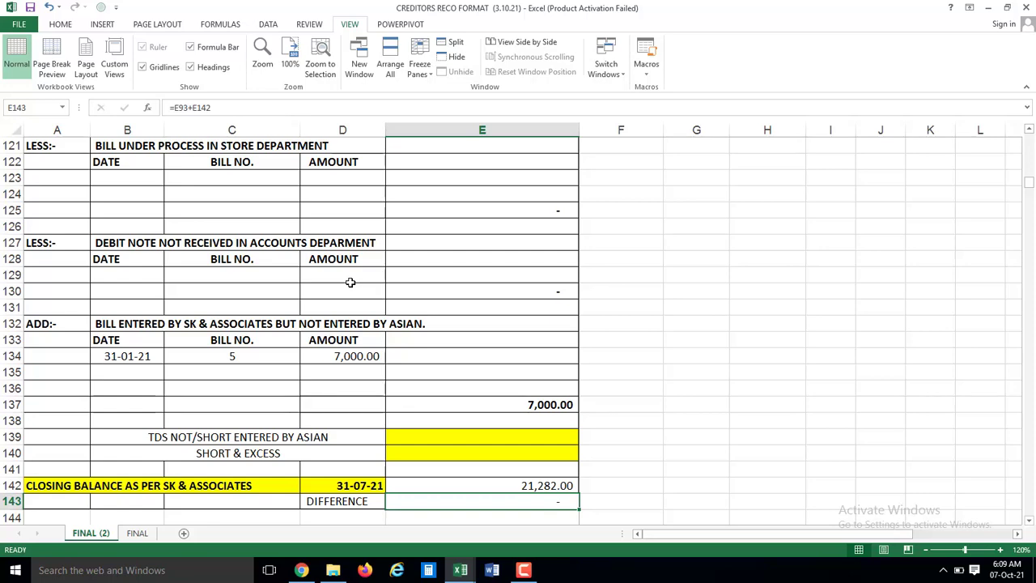
pyautogui.scroll(-1, 350, 282)
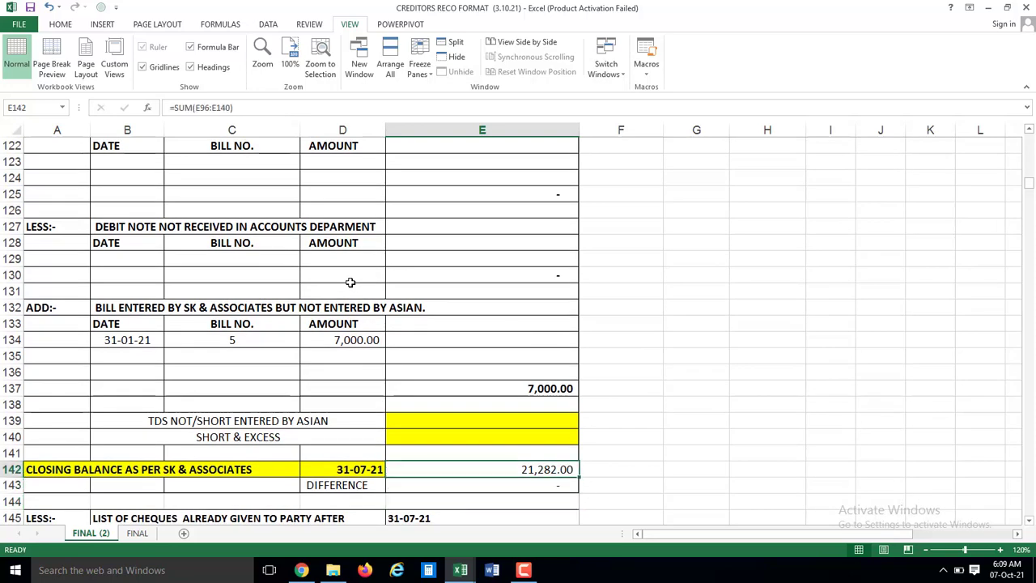
pyautogui.press('Up')
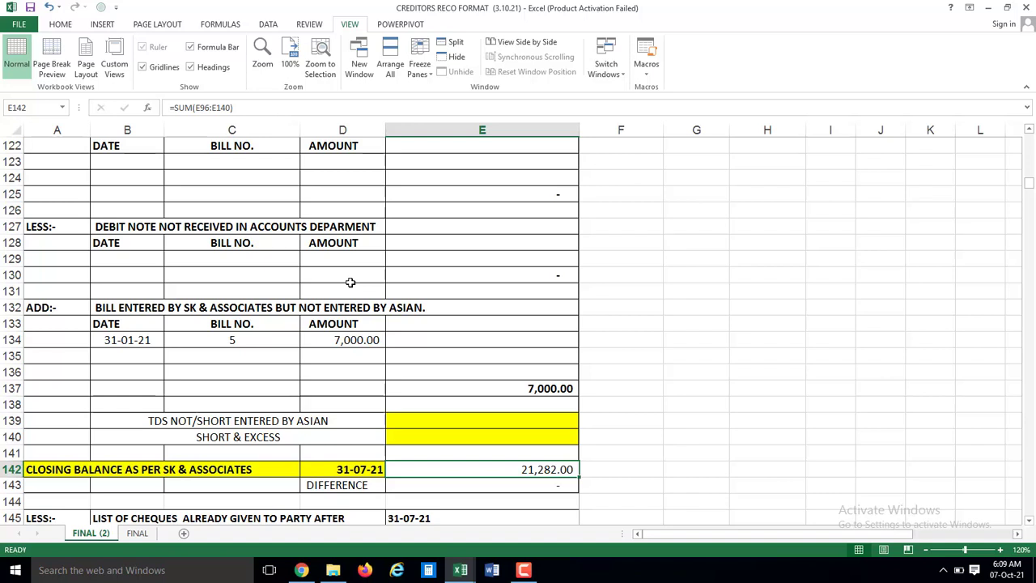
pyautogui.press('Up')
pyautogui.press('Up')
pyautogui.press('Up')
pyautogui.press('Up')
pyautogui.press('Up')
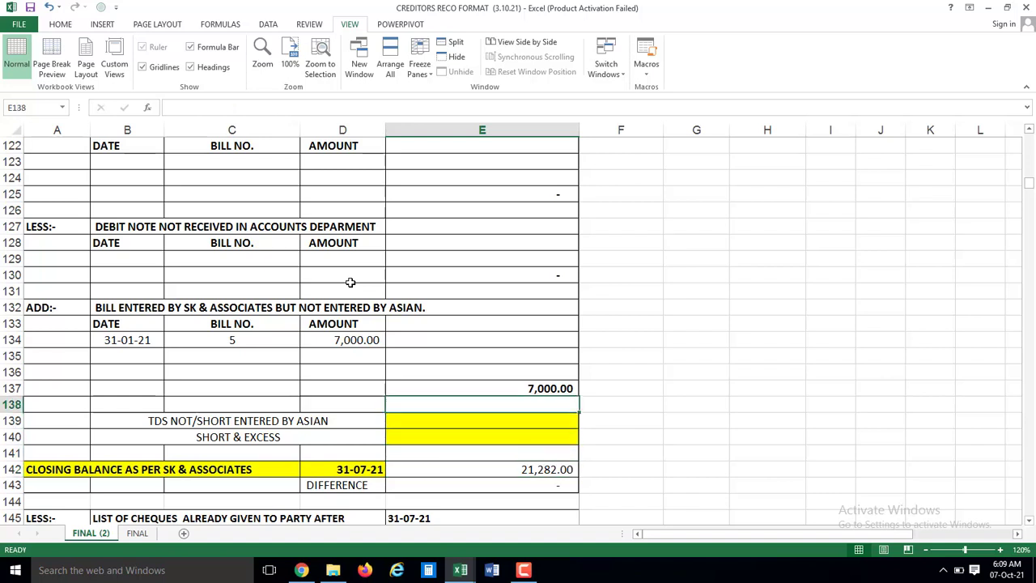
pyautogui.press('Up')
pyautogui.press('Up')
pyautogui.press('Up')
pyautogui.press('Up')
pyautogui.press('Up')
pyautogui.press('Up')
pyautogui.press('Up')
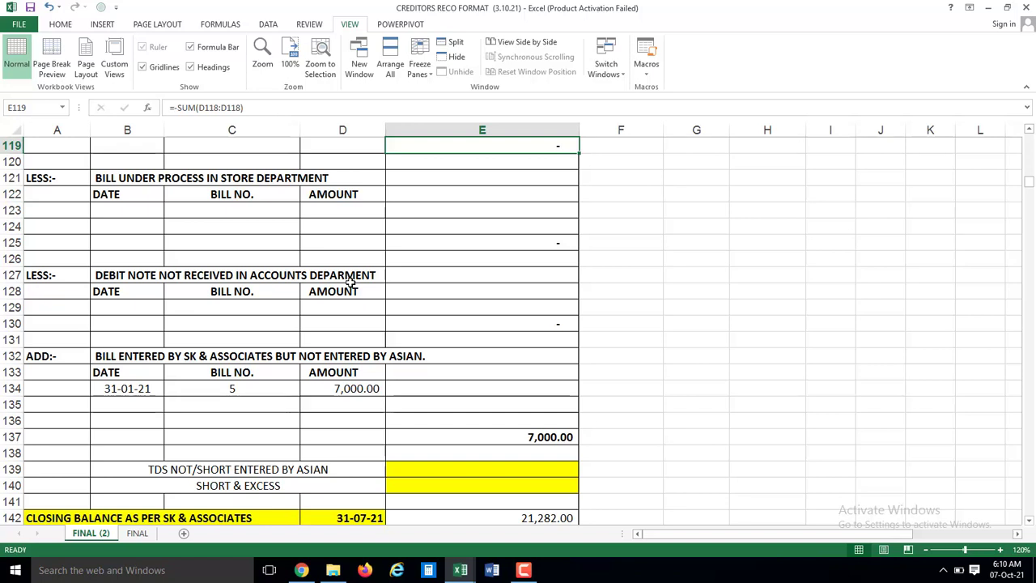
# - Review the amount column, TDS line and closing balance, then return to row 113
pyautogui.press('Left')
pyautogui.press('Down')
pyautogui.press('Down')
pyautogui.press('Down')
pyautogui.press('Down')
pyautogui.press('Down')
pyautogui.press('Down')
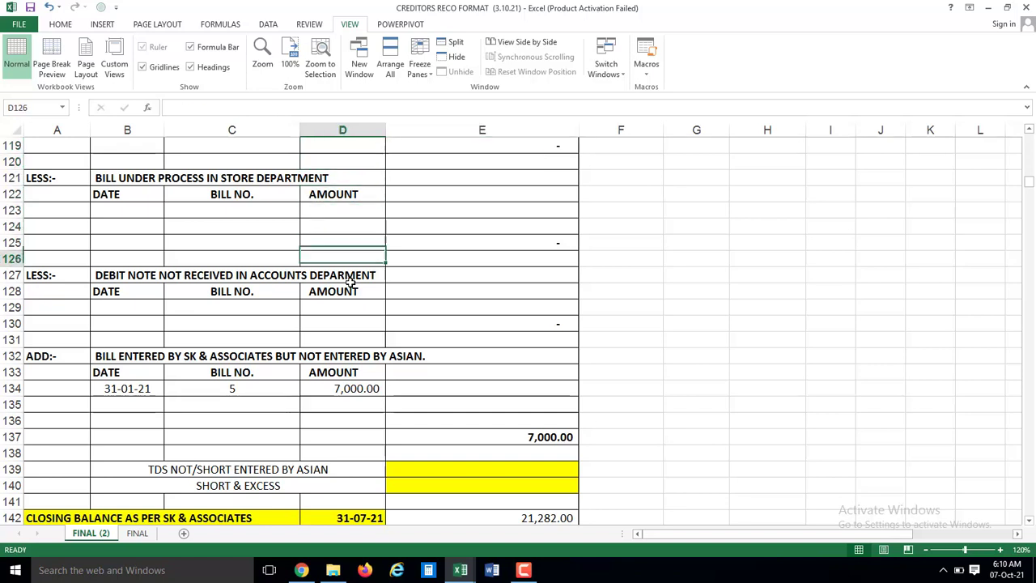
pyautogui.press('Down')
pyautogui.press('Down')
pyautogui.press('Down')
pyautogui.press('Down')
pyautogui.press('Down')
pyautogui.press('Down')
pyautogui.press('Down')
pyautogui.press('Down')
pyautogui.press('Down')
pyautogui.press('Down')
pyautogui.press('Down')
pyautogui.press('Down')
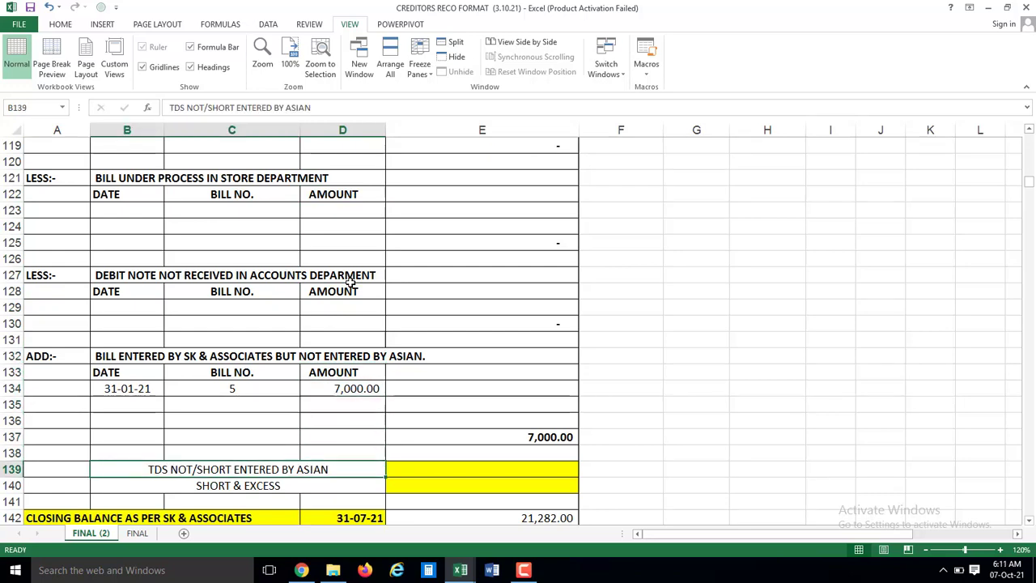
pyautogui.press('Right')
pyautogui.press('Right')
pyautogui.press('Down')
pyautogui.press('Down')
pyautogui.press('Down')
pyautogui.press('Left')
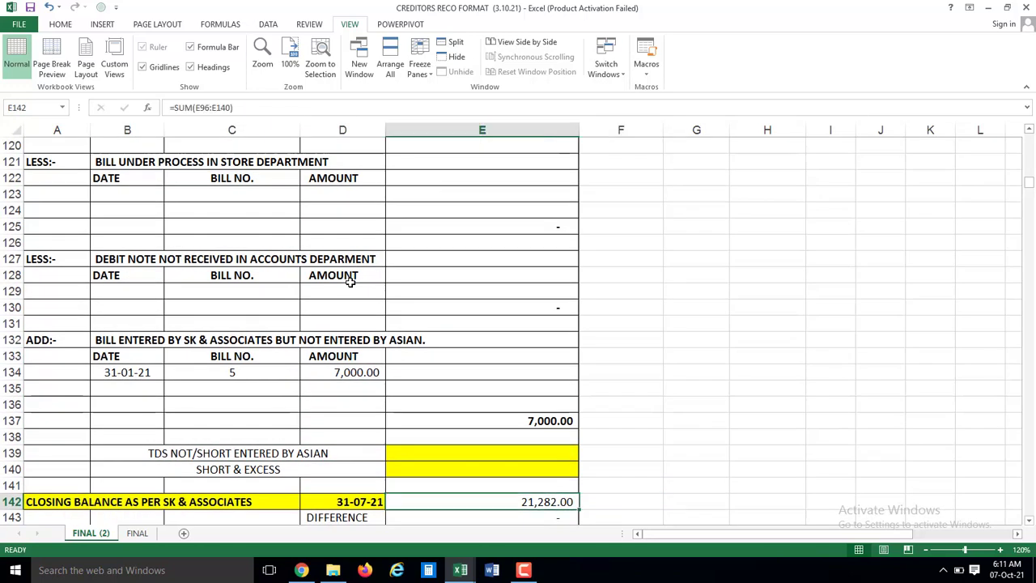
pyautogui.press('Up')
pyautogui.press('Up')
pyautogui.press('Up')
pyautogui.press('Left')
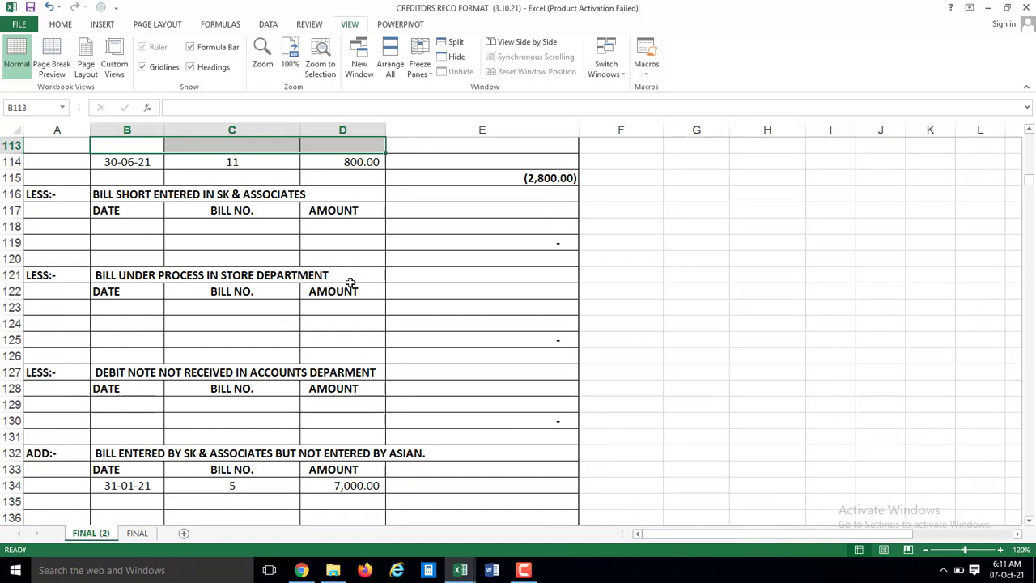
# - Paste back the 400.00 bill 4 entries dated 22-12-20 and 28-07-21
pyautogui.hotkey('ctrl', 'v')
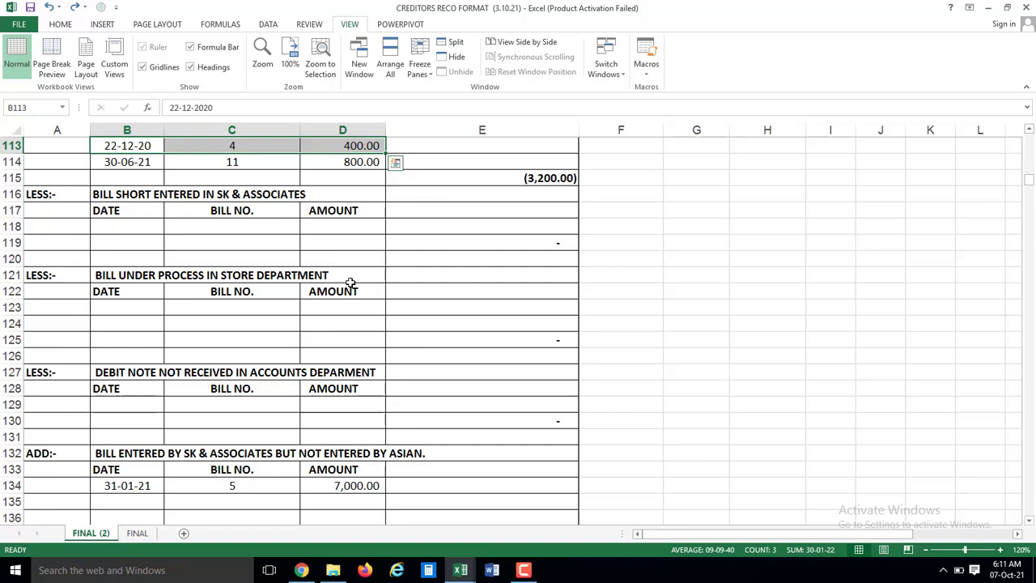
pyautogui.press('Down')
pyautogui.press('Down')
pyautogui.press('Down')
pyautogui.write('28-07-21\t4\t400.00')
pyautogui.press('Down')
pyautogui.press('Down')
pyautogui.press('Down')
pyautogui.press('Down')
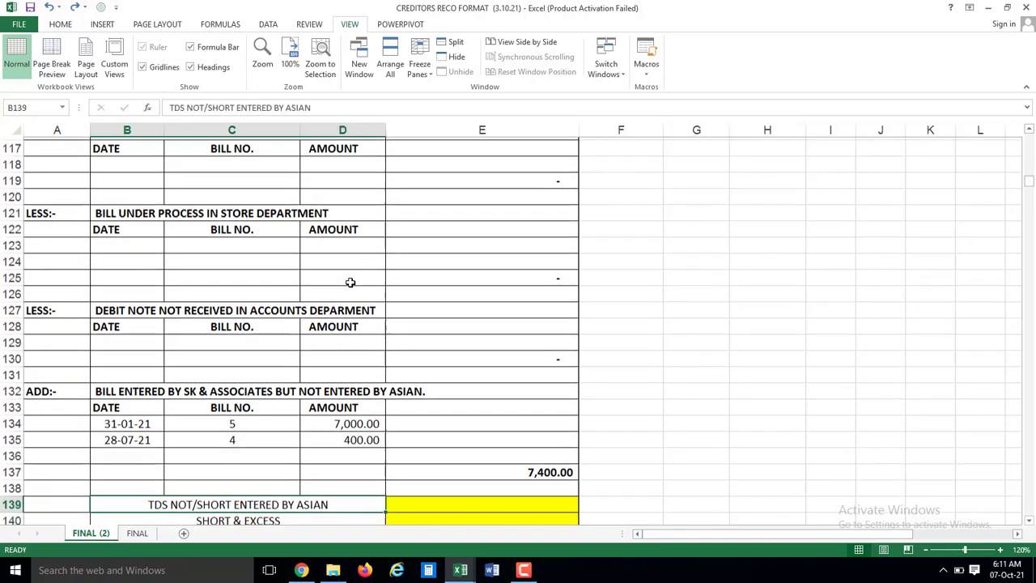
pyautogui.press('Down')
pyautogui.press('Down')
pyautogui.press('Down')
pyautogui.press('Down')
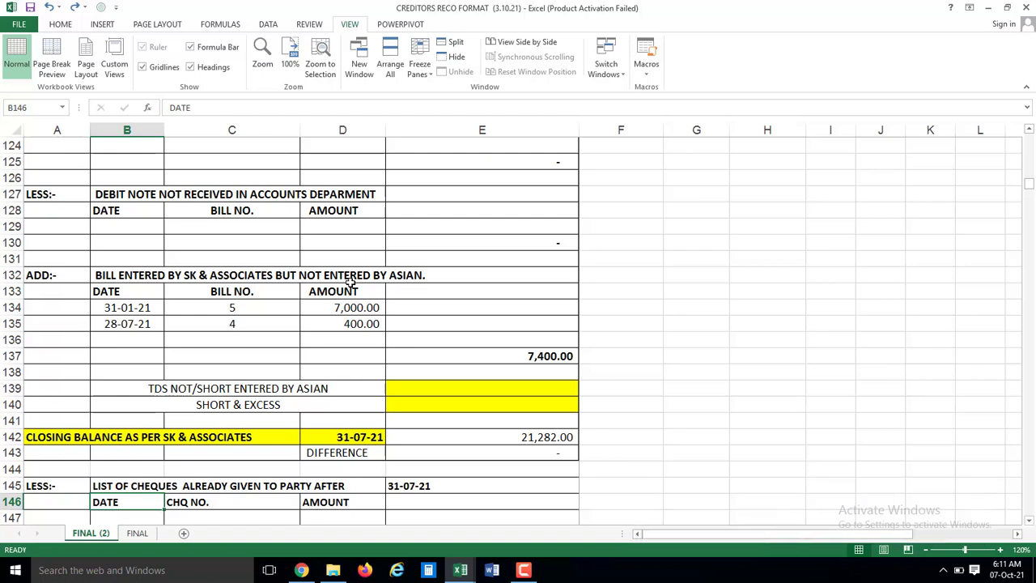
pyautogui.scroll(-4, 353, 281)
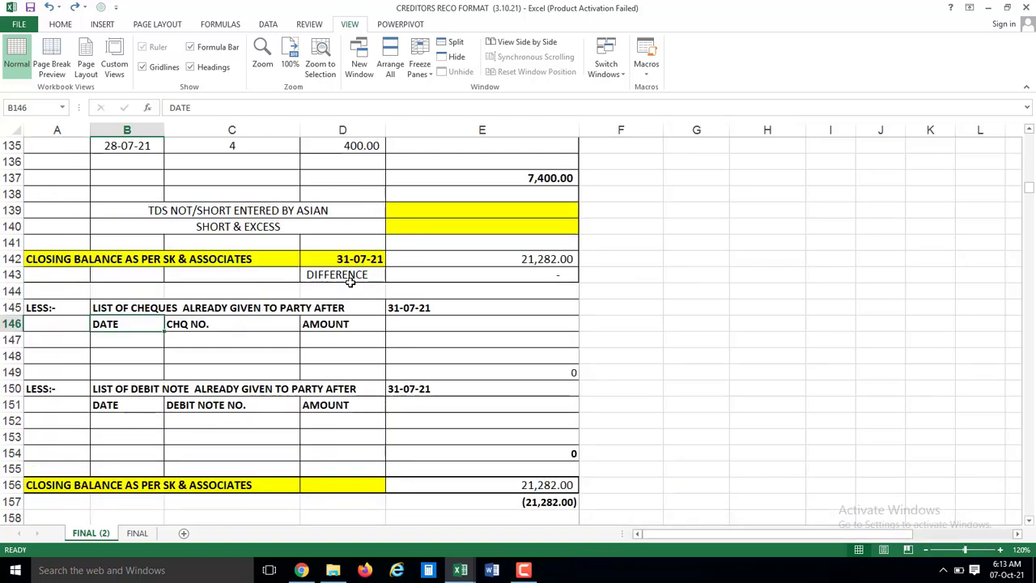
pyautogui.press('Left')
pyautogui.press('Up')
pyautogui.press('Up')
pyautogui.press('Down')
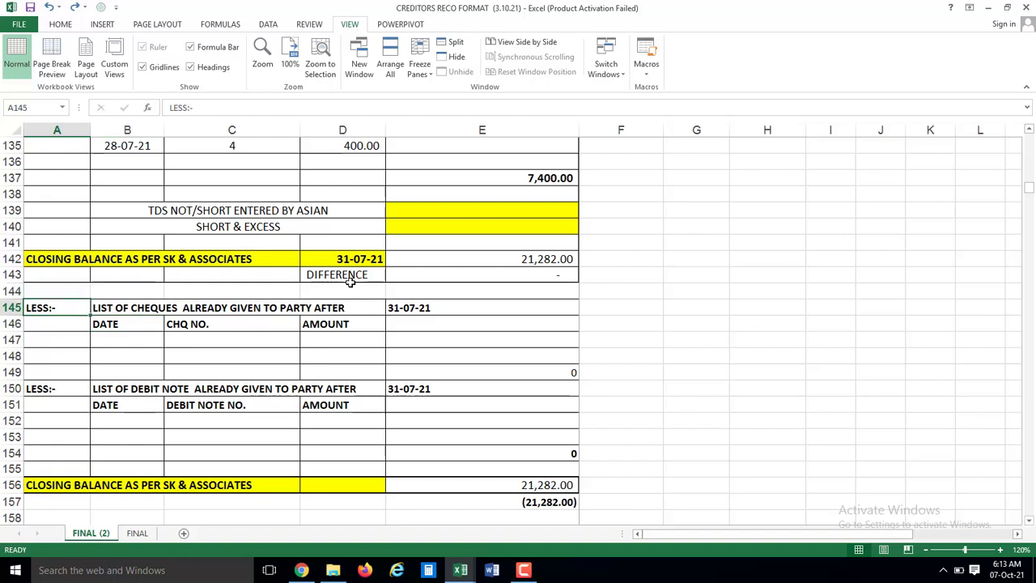
pyautogui.press('Right')
pyautogui.press('Right')
pyautogui.press('Right')
pyautogui.press('Right')
pyautogui.press('Left')
pyautogui.press('Left')
pyautogui.press('Left')
pyautogui.press('Left')
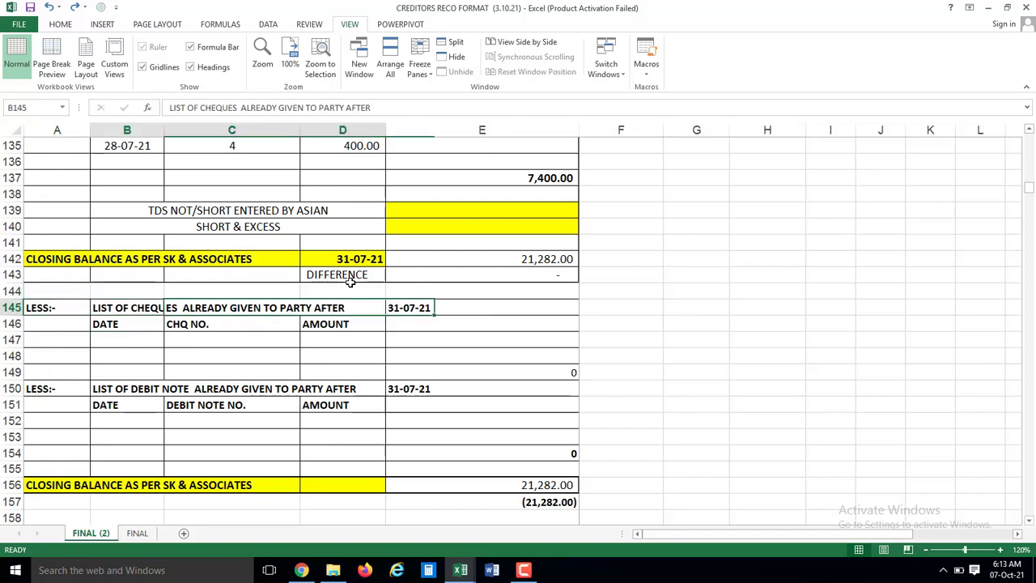
pyautogui.press('Left')
pyautogui.press('Down')
pyautogui.press('Down')
pyautogui.press('Down')
pyautogui.press('Down')
pyautogui.press('Down')
pyautogui.press('Down')
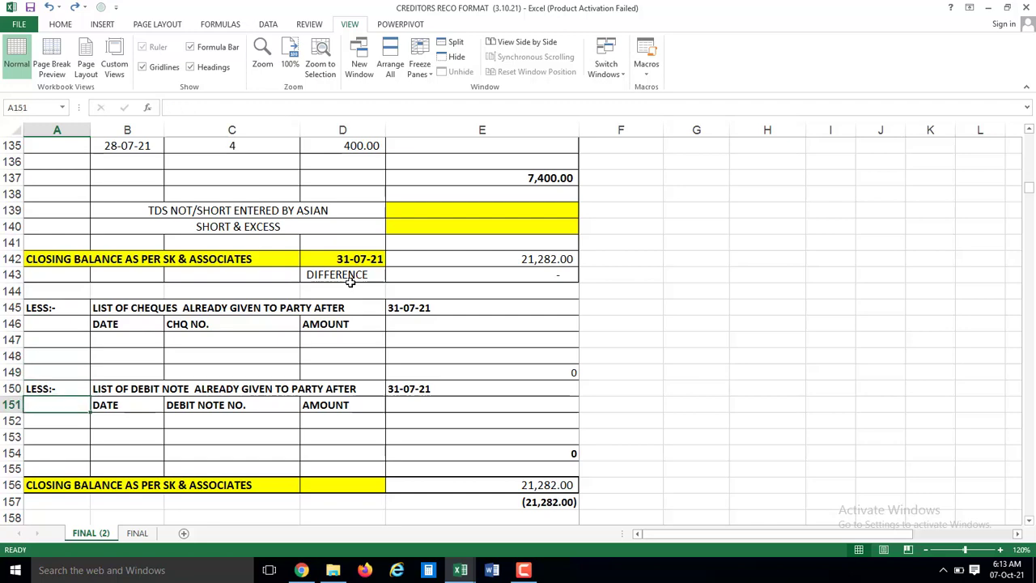
pyautogui.press('Down')
pyautogui.press('Down')
pyautogui.press('Down')
pyautogui.press('Down')
pyautogui.press('Down')
pyautogui.press('Down')
pyautogui.press('Down')
pyautogui.press('Down')
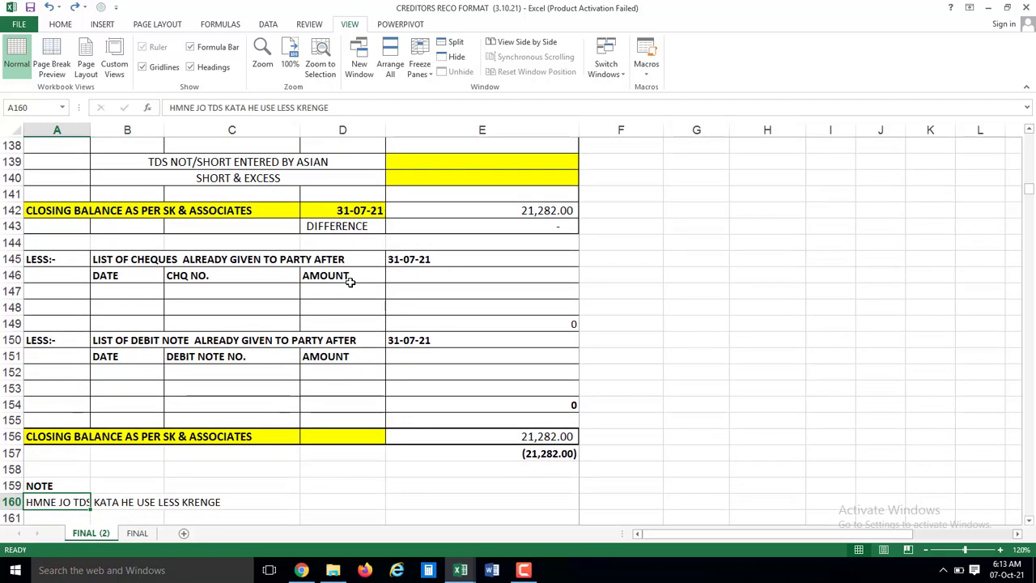
pyautogui.press('Down')
pyautogui.press('Down')
pyautogui.press('Down')
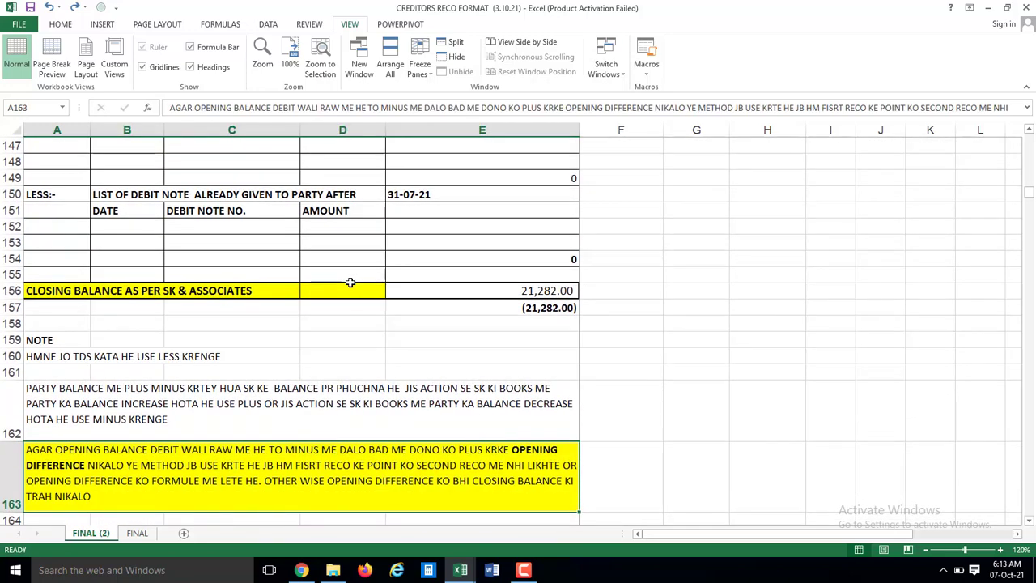
pyautogui.press('Up')
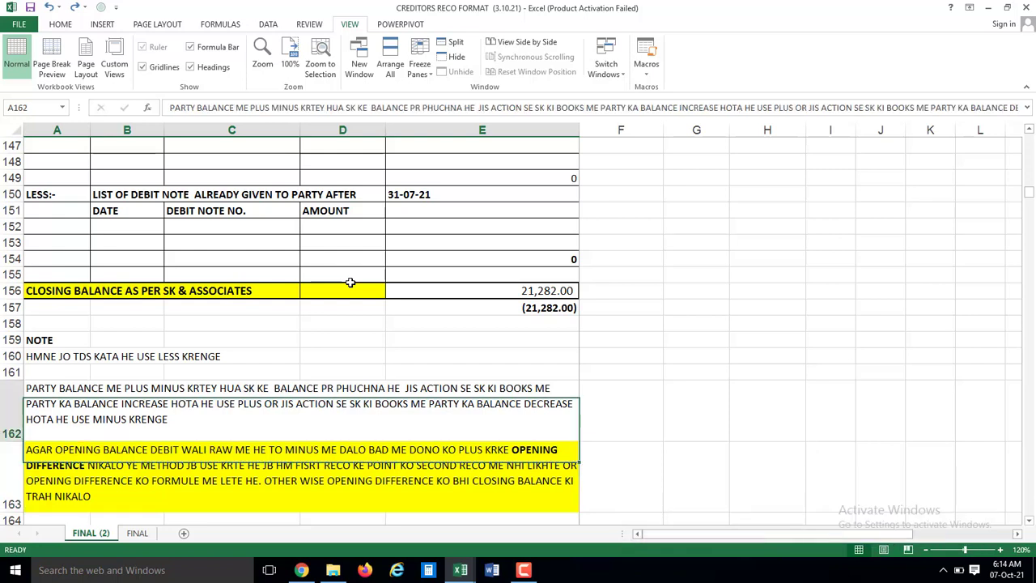
pyautogui.press('Up')
pyautogui.press('Up')
pyautogui.press('Up')
pyautogui.press('Down')
pyautogui.press('Down')
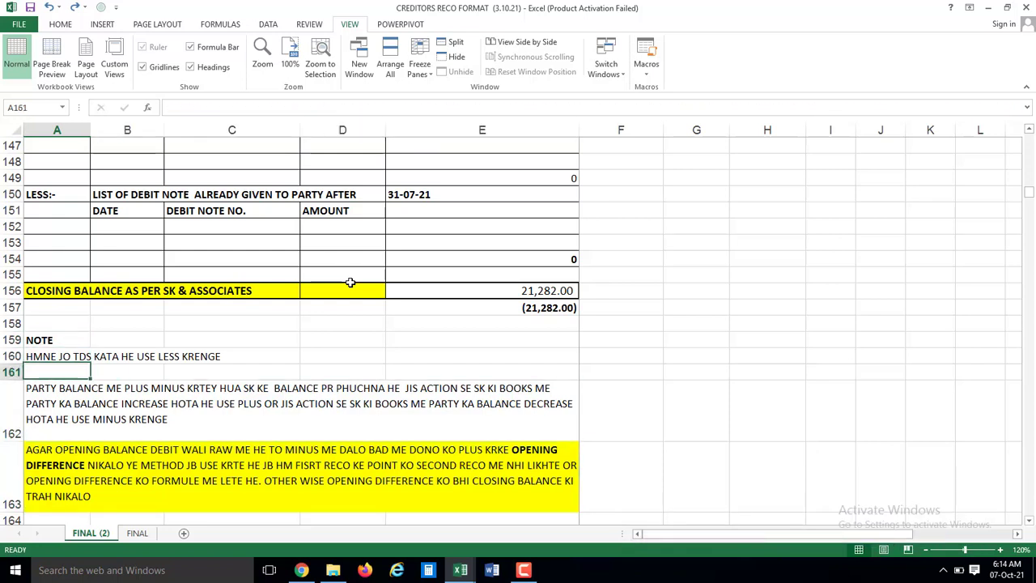
pyautogui.press('Up')
pyautogui.press('Up')
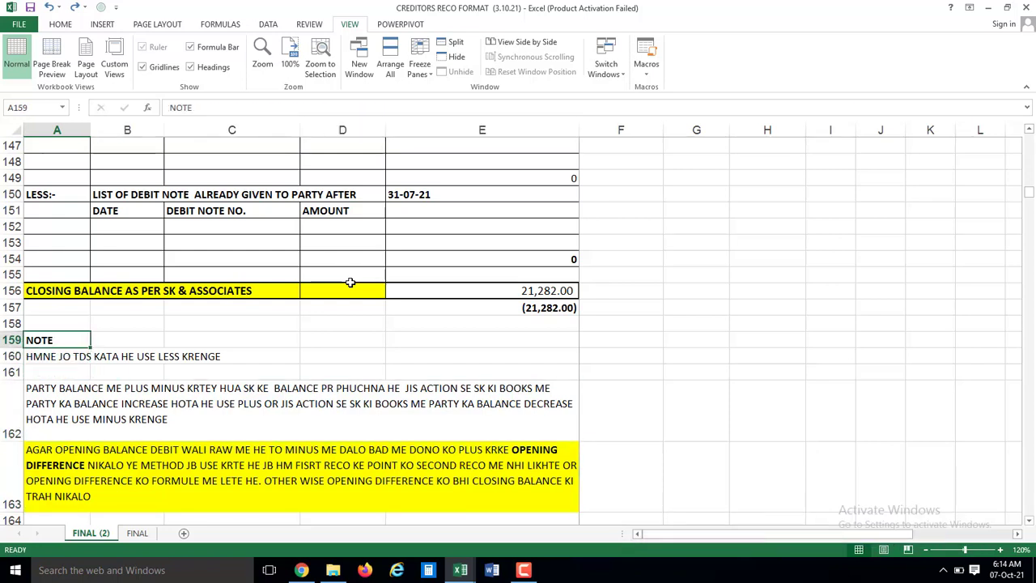
pyautogui.press('Down')
pyautogui.press('Up')
pyautogui.press('Down')
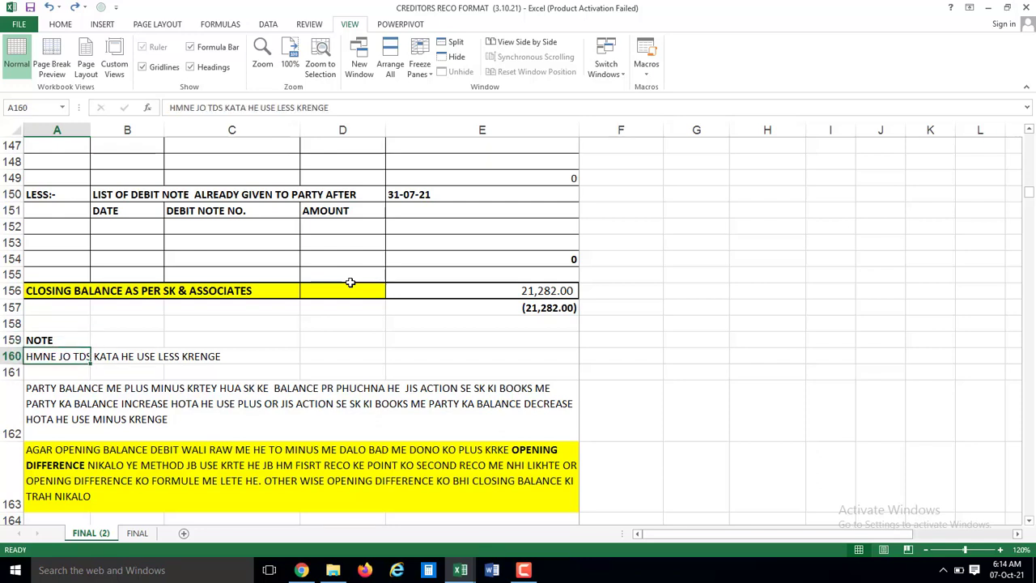
pyautogui.press('Down')
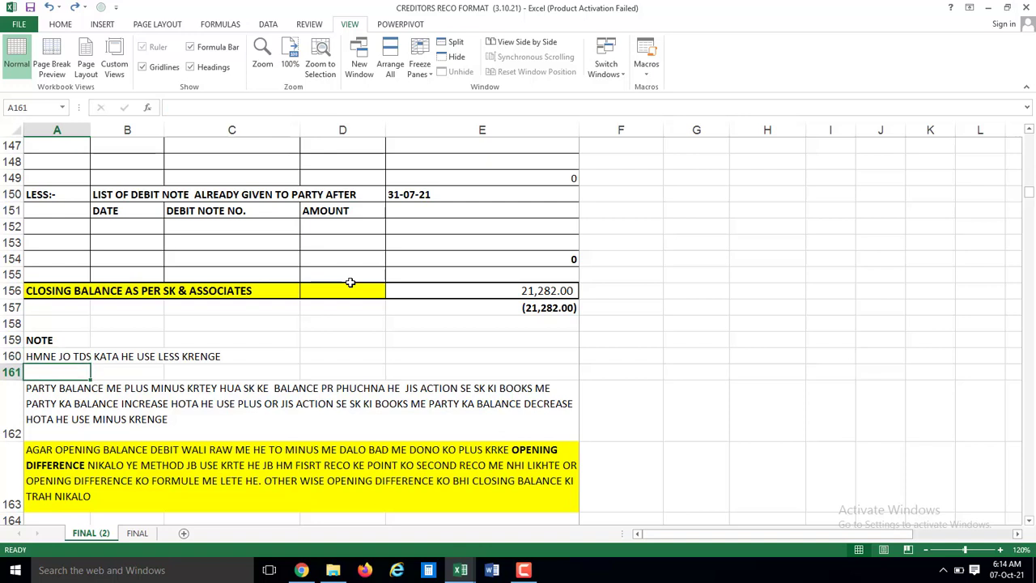
pyautogui.press('Up')
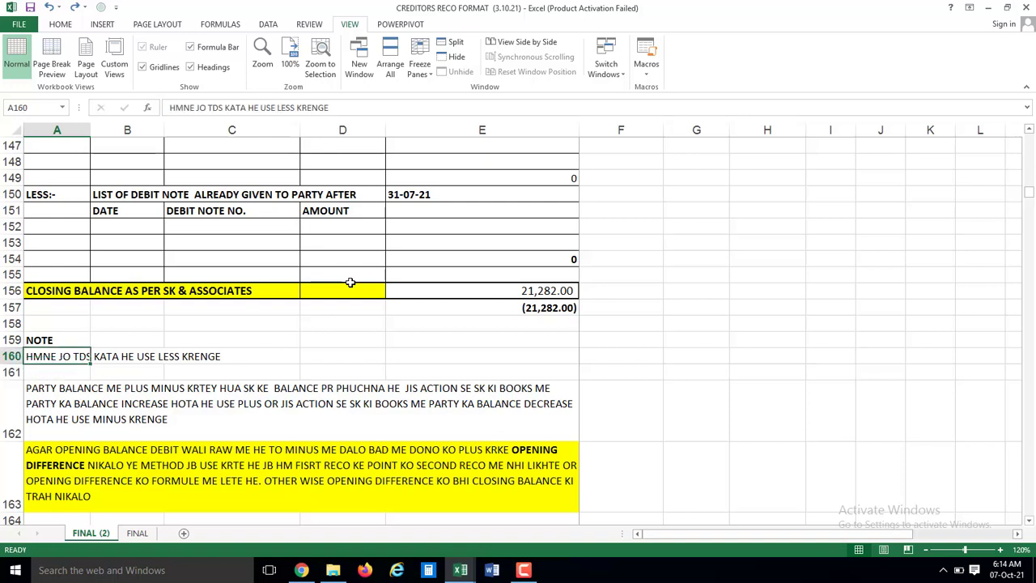
pyautogui.press('Up')
pyautogui.press('Up')
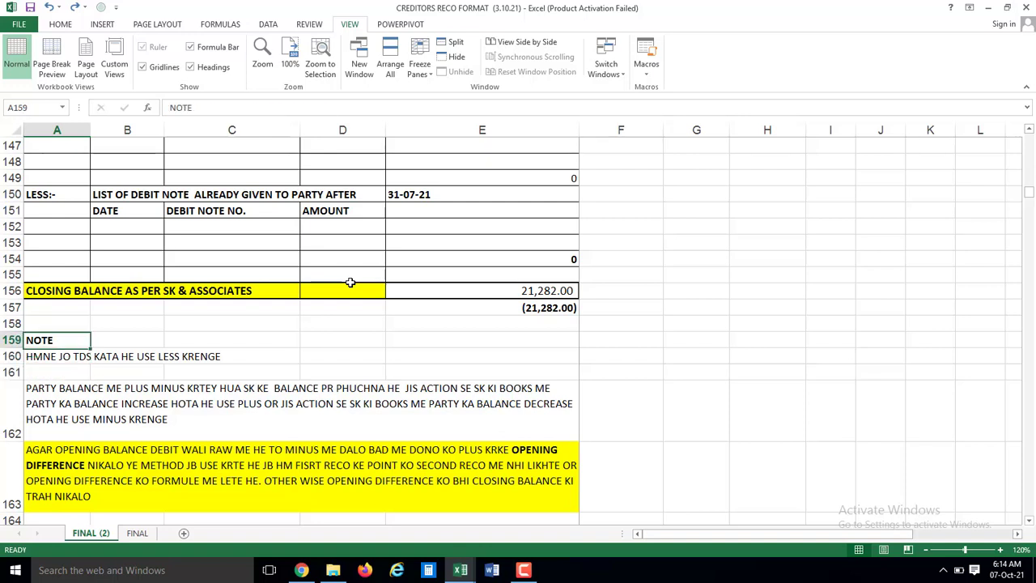
pyautogui.press('Up')
pyautogui.press('Up')
pyautogui.press('Up')
pyautogui.press('Up')
pyautogui.press('Up')
pyautogui.press('Up')
pyautogui.press('Up')
pyautogui.press('Up')
pyautogui.press('Up')
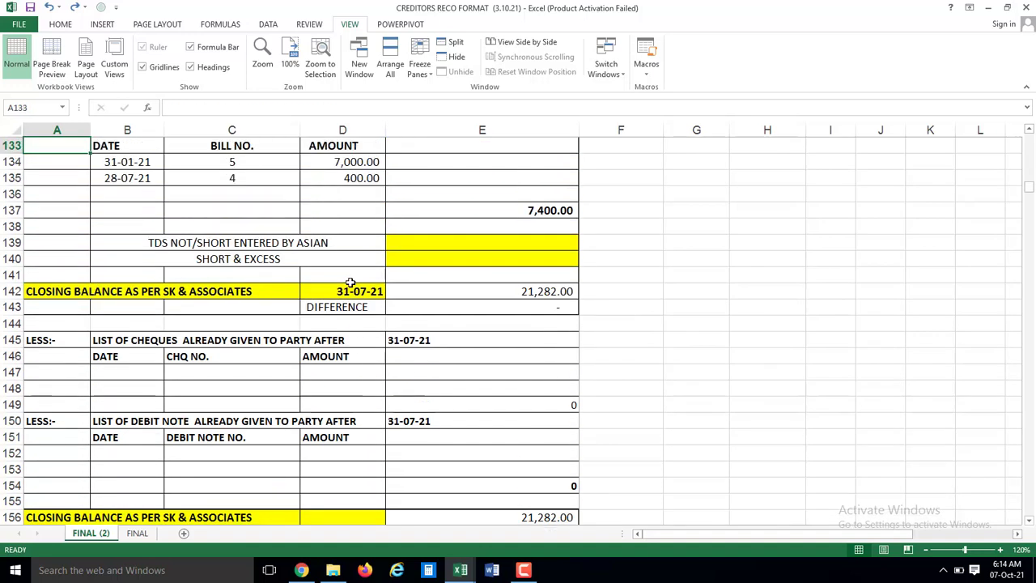
pyautogui.press('Down')
pyautogui.press('Down')
pyautogui.press('Down')
pyautogui.press('Down')
pyautogui.press('Right')
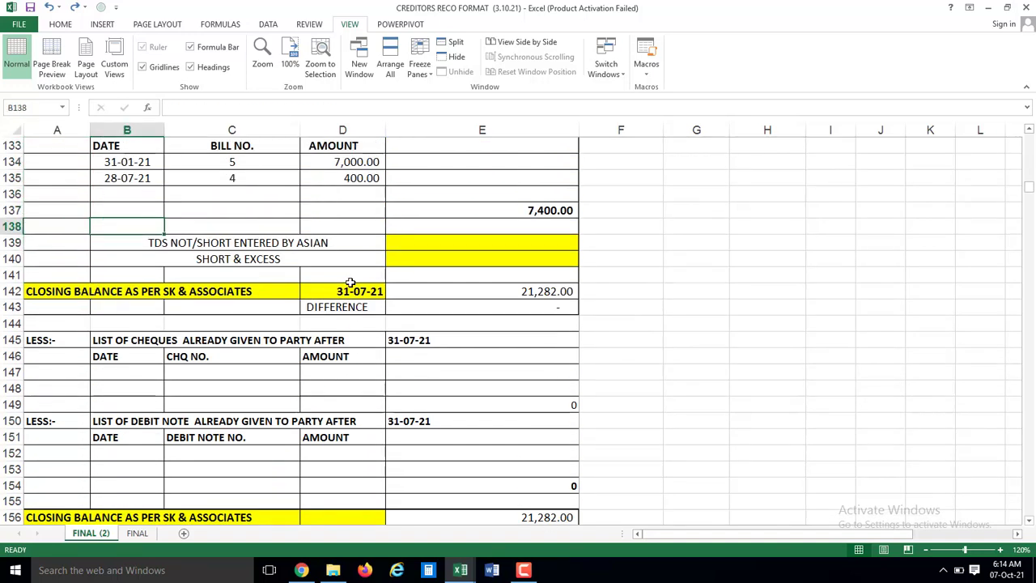
pyautogui.press('Right')
pyautogui.press('Right')
pyautogui.press('Left')
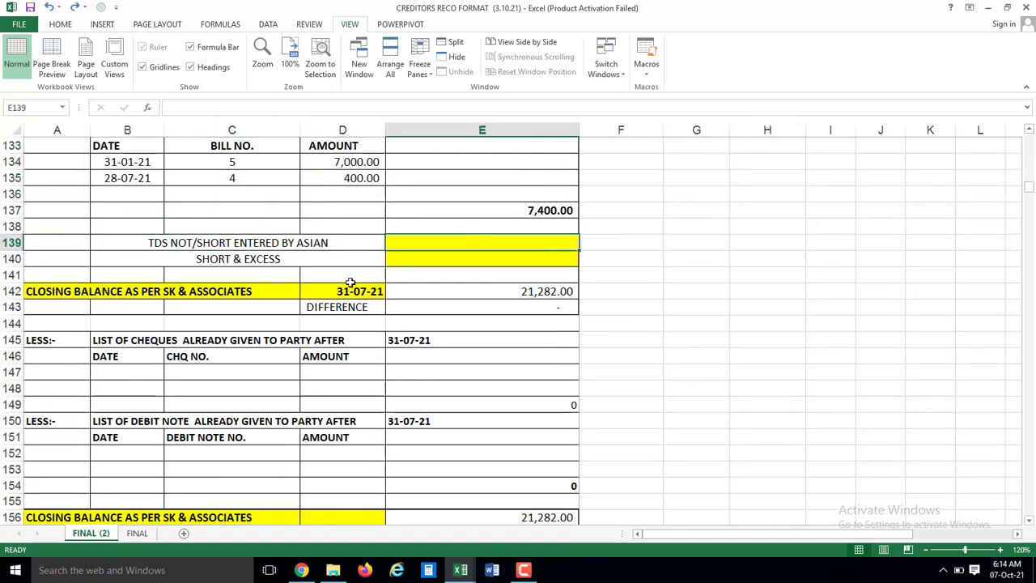
pyautogui.press('Down')
pyautogui.press('Down')
pyautogui.press('Down')
pyautogui.press('Down')
pyautogui.press('Up')
pyautogui.press('Up')
pyautogui.press('Up')
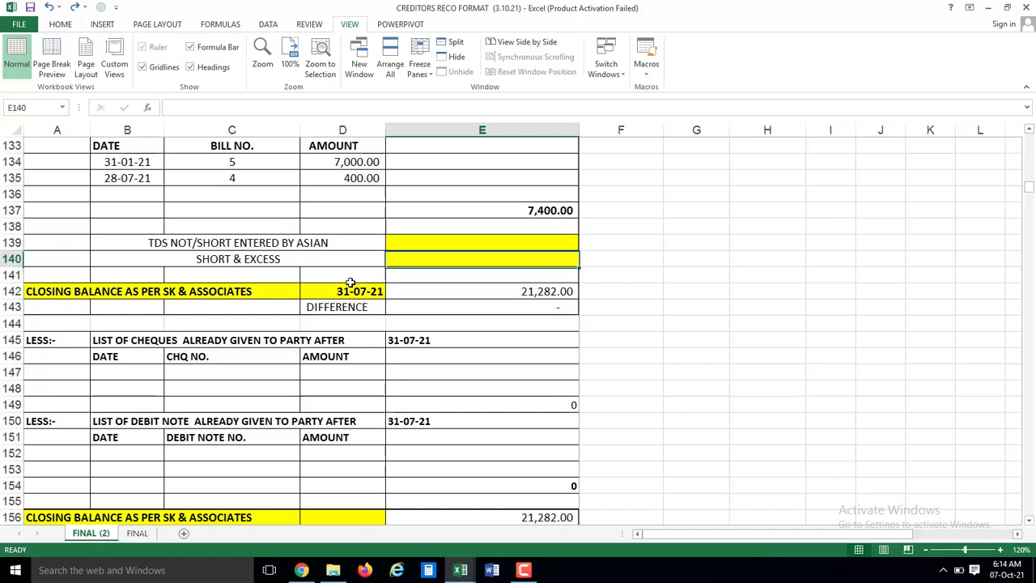
pyautogui.press('Up')
pyautogui.press('Up')
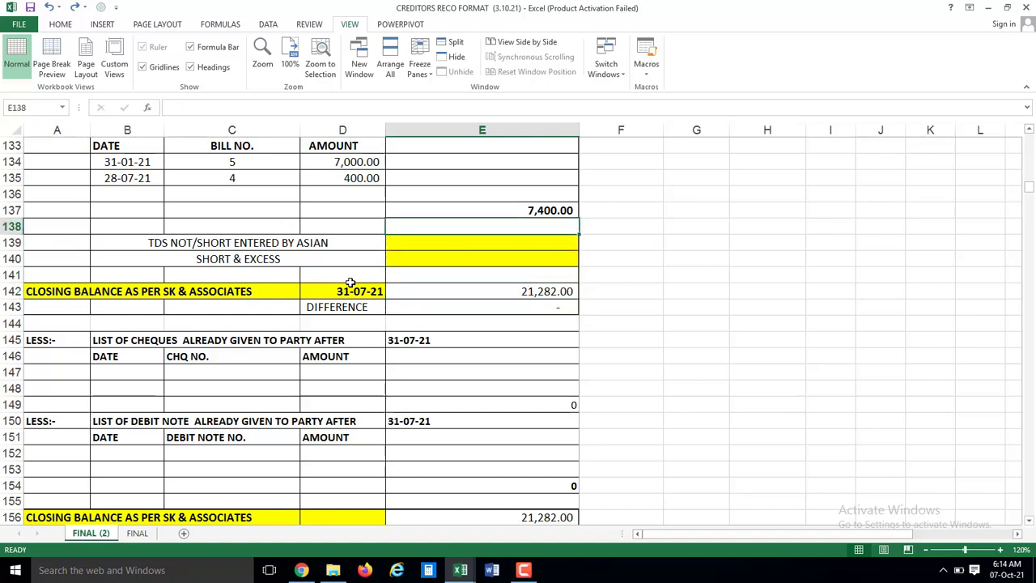
pyautogui.press('Down')
pyautogui.press('Down')
pyautogui.press('Down')
pyautogui.press('Down')
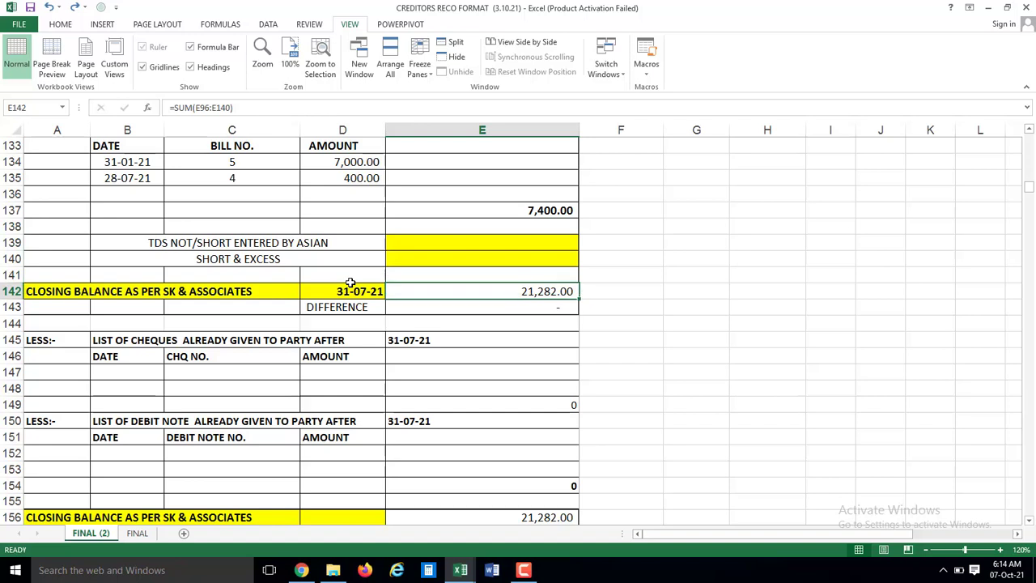
pyautogui.press('F2')
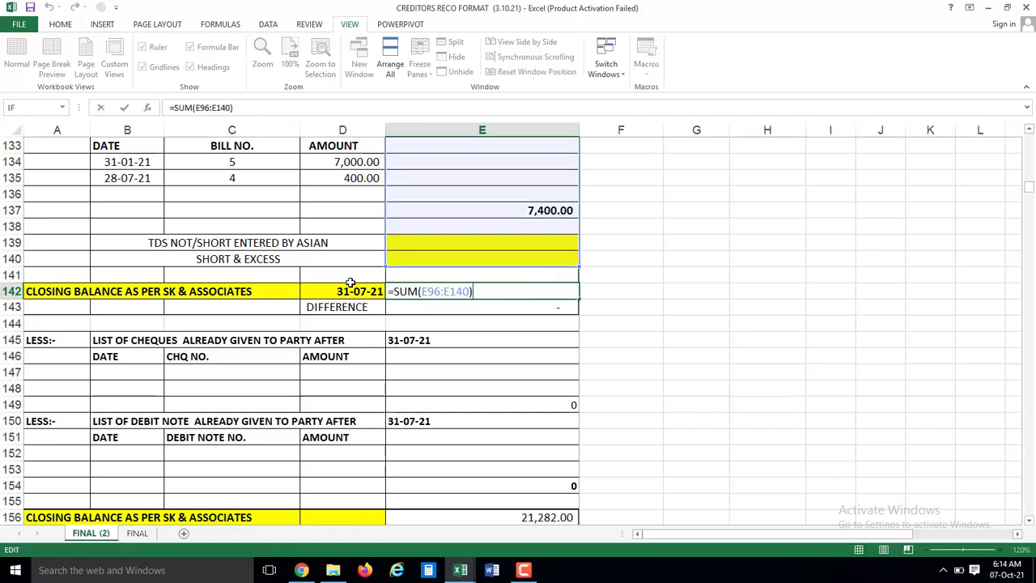
pyautogui.press('Return')
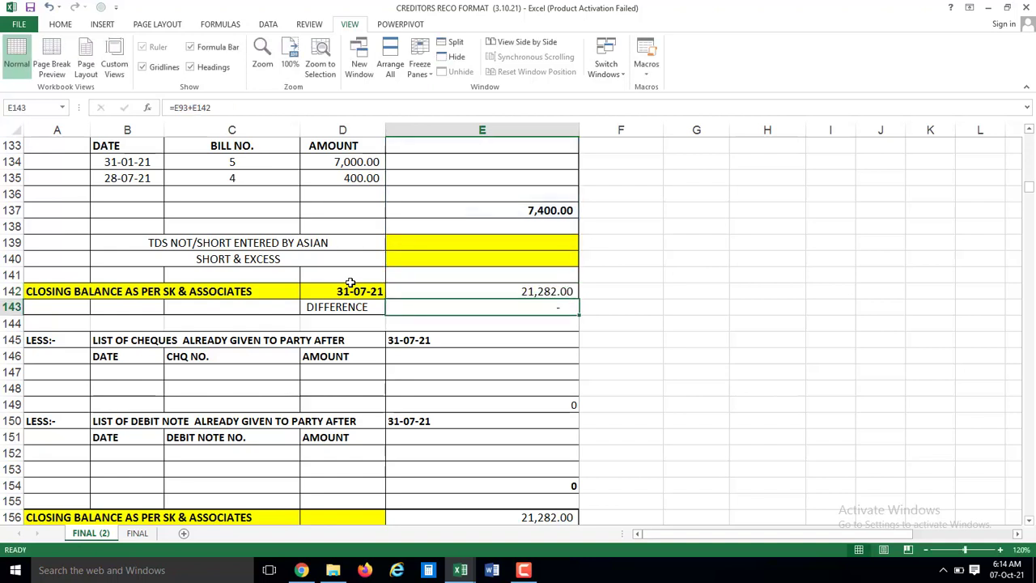
pyautogui.press('Up')
pyautogui.press('F2')
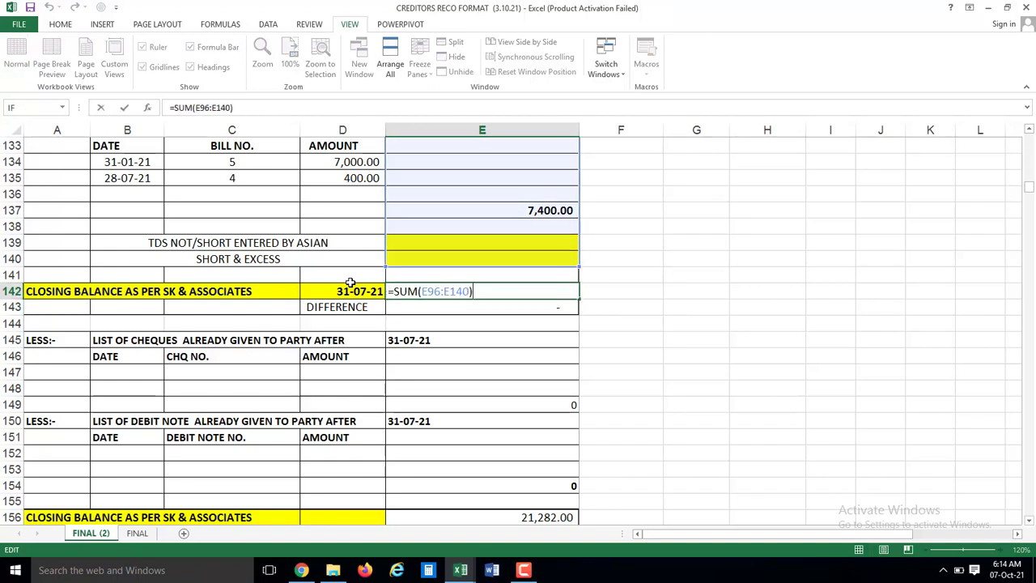
pyautogui.press('Return')
pyautogui.press('Down')
pyautogui.press('Down')
pyautogui.press('Down')
pyautogui.press('Down')
pyautogui.press('Down')
pyautogui.press('Down')
pyautogui.press('Down')
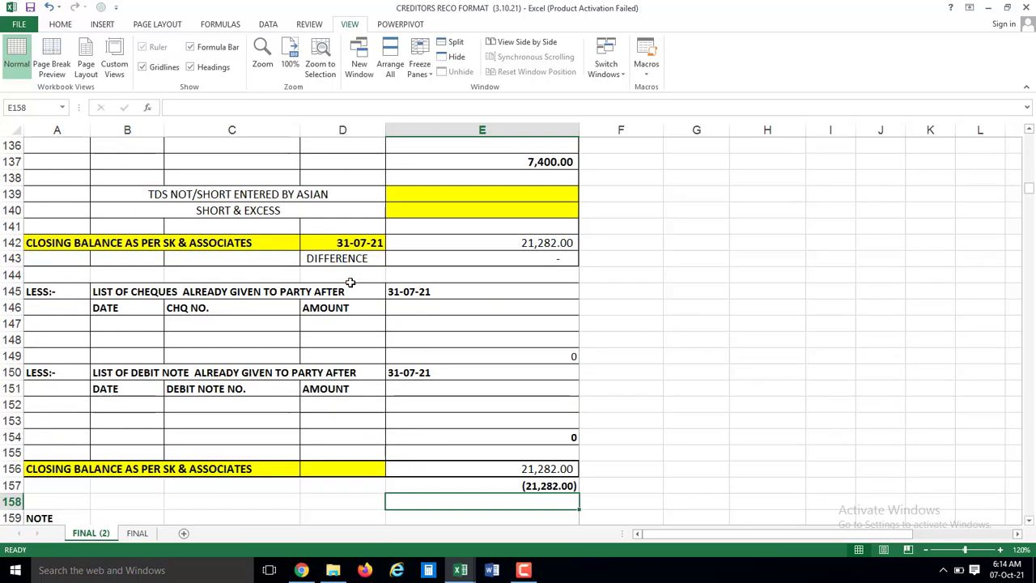
pyautogui.scroll(-7, 350, 282)
pyautogui.press('Down')
pyautogui.press('Down')
pyautogui.press('Home')
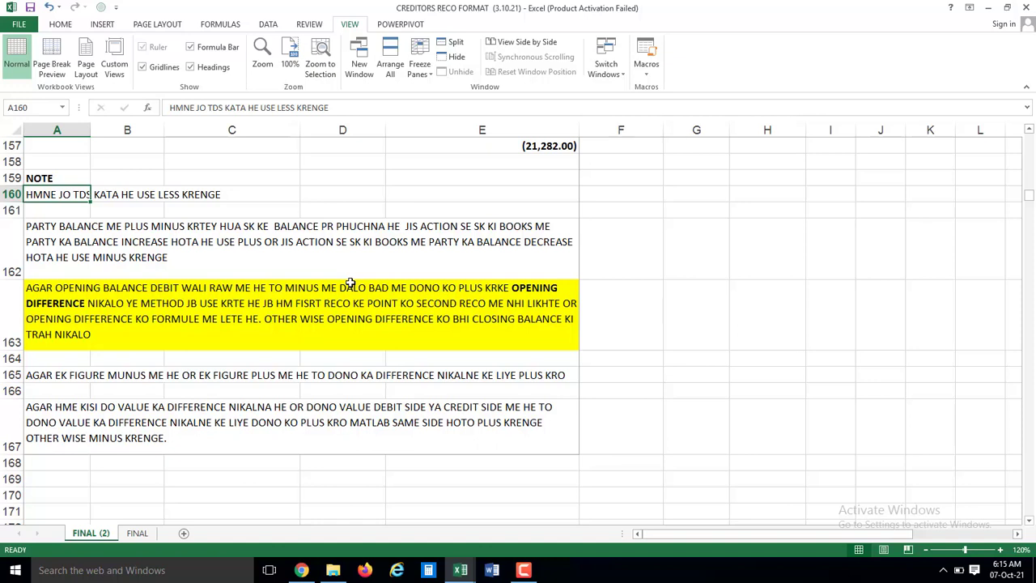
pyautogui.press('Down')
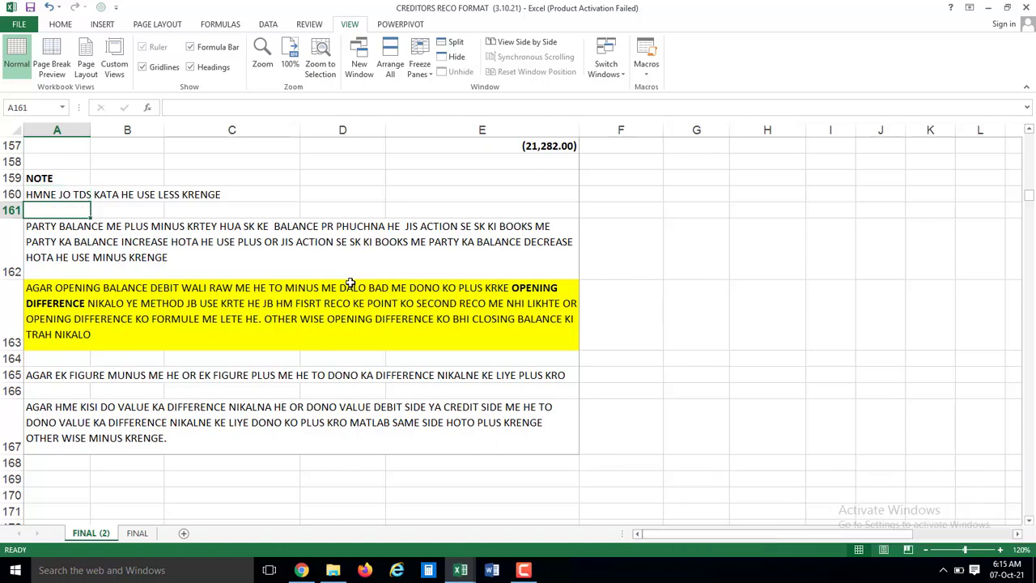
pyautogui.press('Down')
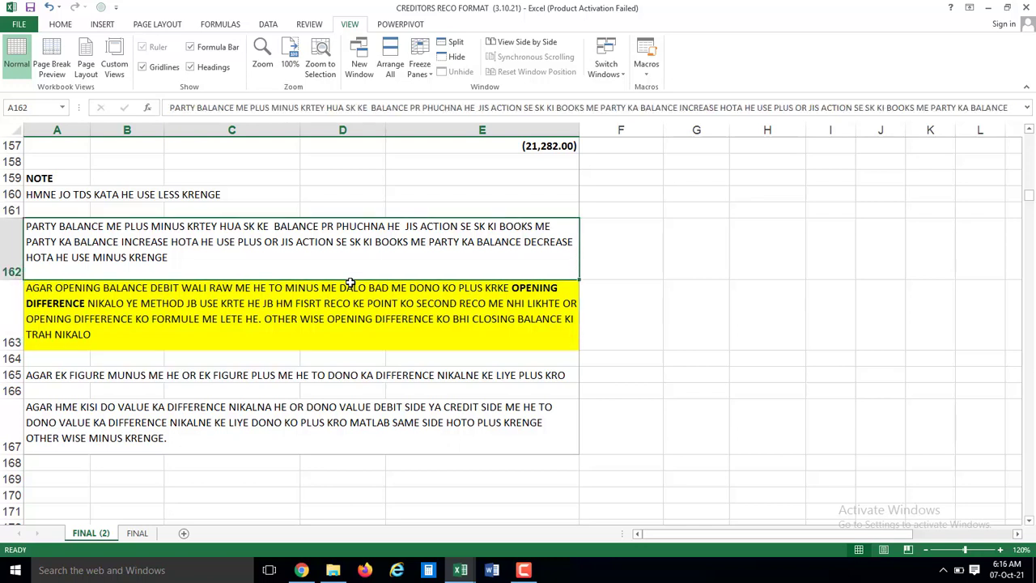
pyautogui.press('F2')
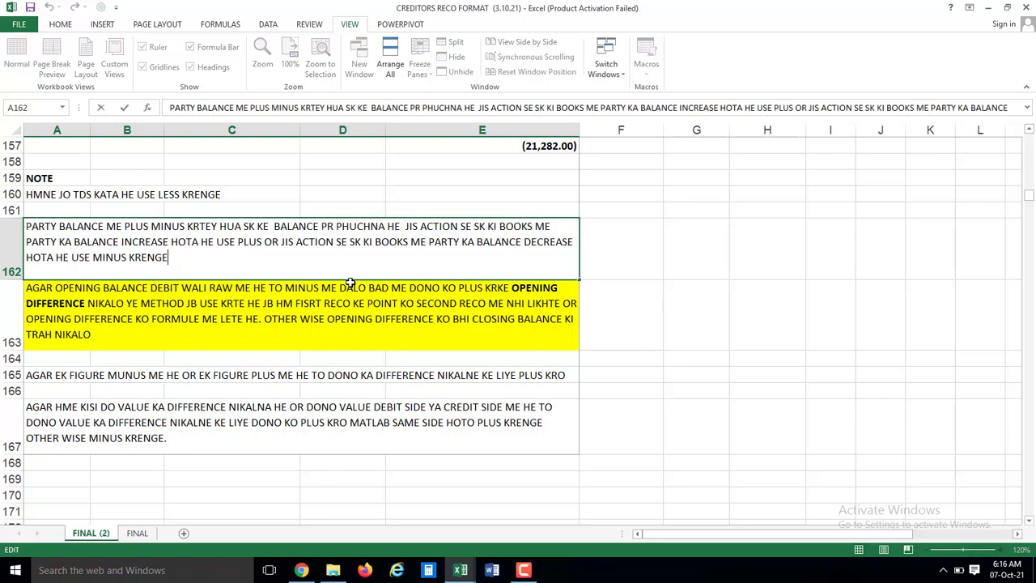
pyautogui.press('Right')
pyautogui.press('Right')
pyautogui.press('Right')
pyautogui.press('Right')
pyautogui.press('Right')
pyautogui.press('Right')
pyautogui.press('Right')
pyautogui.press('Right')
pyautogui.press('Right')
pyautogui.press('Right')
pyautogui.press('Right')
pyautogui.press('Right')
pyautogui.press('Right')
pyautogui.press('Right')
pyautogui.press('Right')
pyautogui.press('Right')
pyautogui.press('Left')
pyautogui.press('Left')
pyautogui.press('Left')
pyautogui.press('Left')
pyautogui.press('Left')
pyautogui.press('Left')
pyautogui.press('Left')
pyautogui.press('Right')
pyautogui.press('Right')
pyautogui.press('Right')
pyautogui.press('Right')
pyautogui.press('Right')
pyautogui.press('Right')
pyautogui.press('Right')
pyautogui.press('Right')
pyautogui.press('Right')
pyautogui.press('Right')
pyautogui.press('Right')
pyautogui.press('Right')
pyautogui.press('Right')
pyautogui.press('Right')
pyautogui.press('Right')
pyautogui.press('Right')
pyautogui.press('Right')
pyautogui.press('Right')
pyautogui.press('Right')
pyautogui.press('Right')
pyautogui.press('Right')
pyautogui.press('Right')
pyautogui.press('Right')
pyautogui.press('Right')
pyautogui.press('Right')
pyautogui.press('Right')
pyautogui.press('Right')
pyautogui.press('Right')
pyautogui.press('Right')
pyautogui.press('Right')
pyautogui.press('Right')
pyautogui.press('Right')
pyautogui.press('Right')
pyautogui.press('Right')
pyautogui.press('Right')
pyautogui.press('Right')
pyautogui.press('Right')
pyautogui.press('Right')
pyautogui.press('Right')
pyautogui.press('Right')
pyautogui.press('Right')
pyautogui.press('Right')
pyautogui.press('Right')
pyautogui.press('Right')
pyautogui.press('Right')
pyautogui.press('Right')
pyautogui.press('Right')
pyautogui.press('Right')
pyautogui.press('Right')
pyautogui.press('Right')
pyautogui.press('Right')
pyautogui.press('Right')
pyautogui.press('Right')
pyautogui.press('Right')
pyautogui.press('Right')
pyautogui.press('Right')
pyautogui.press('Right')
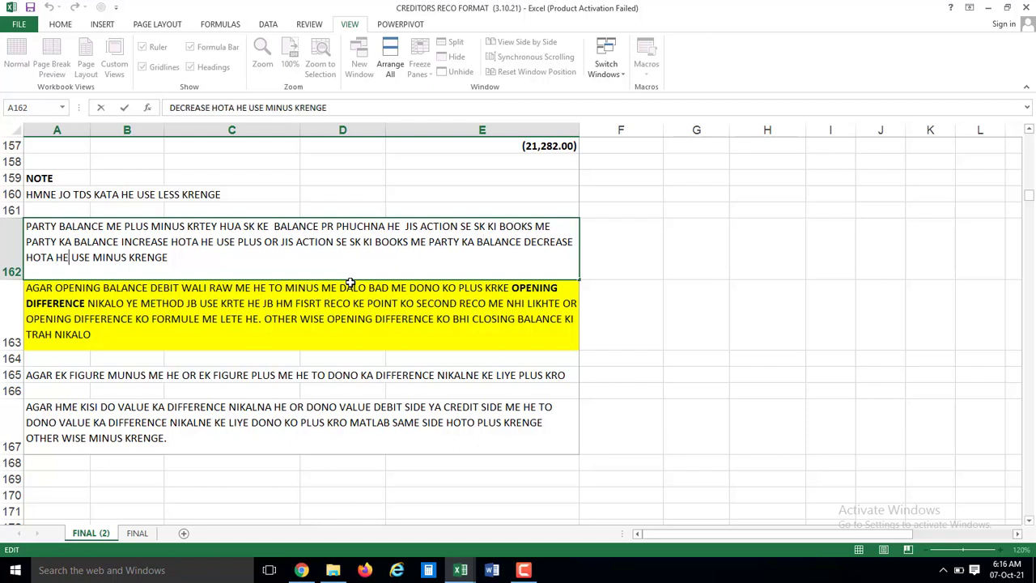
pyautogui.press('Right')
pyautogui.press('Right')
pyautogui.press('Right')
pyautogui.press('Right')
pyautogui.press('Right')
pyautogui.press('Right')
pyautogui.press('Right')
pyautogui.press('Right')
pyautogui.press('Right')
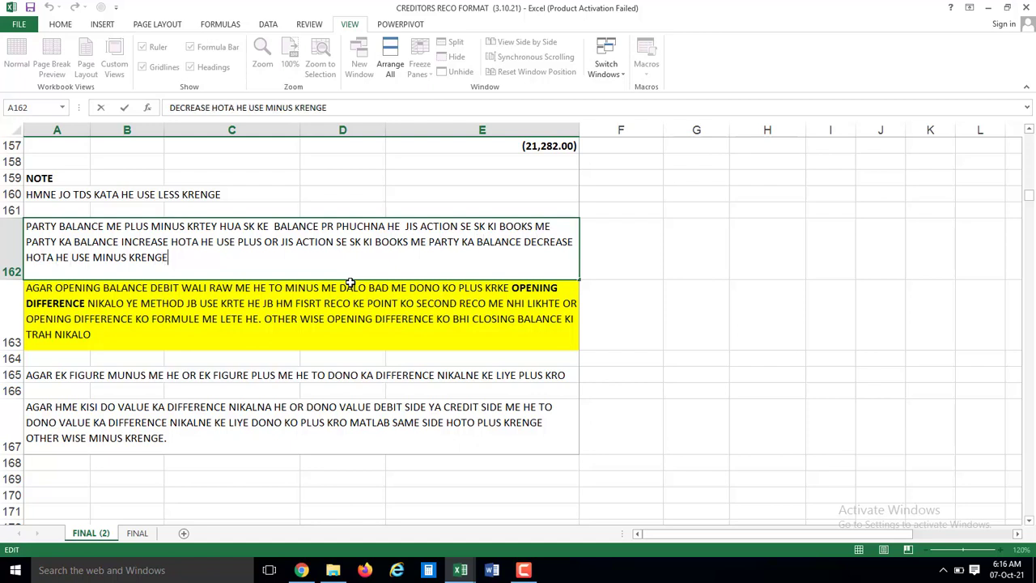
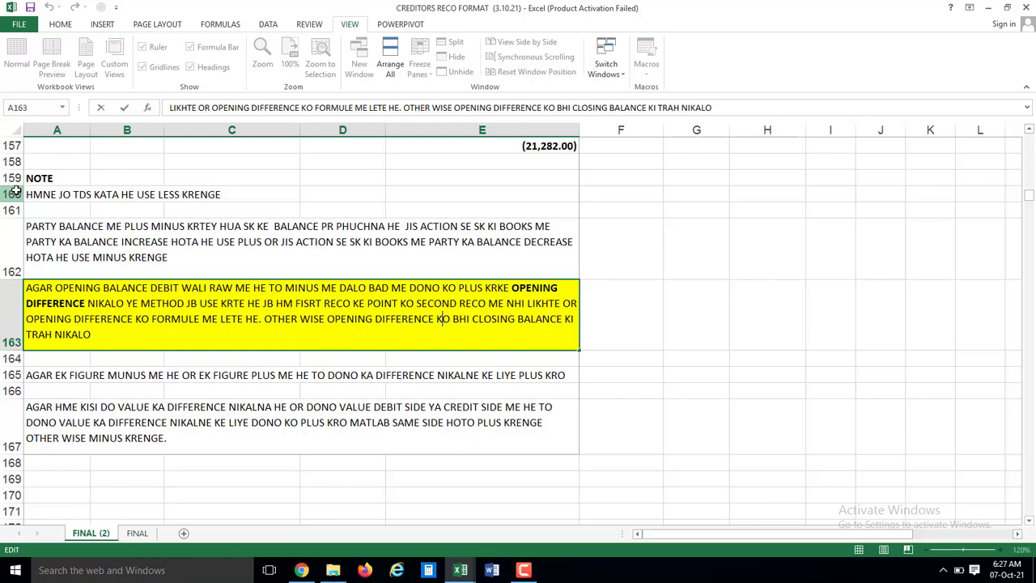
# - Bring the workbook back to the front to continue the opening-difference note in A163
pyautogui.click(524, 570)
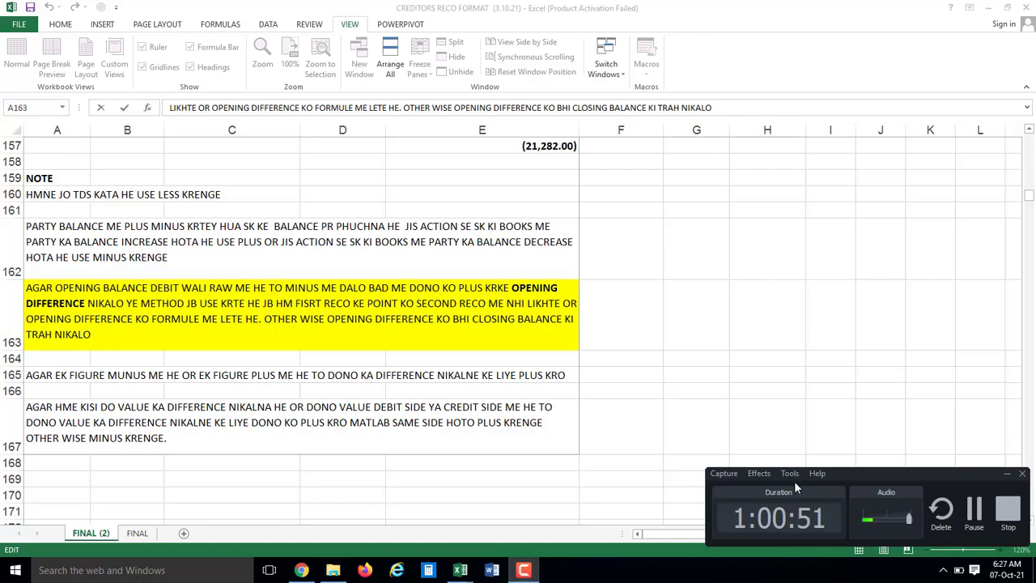
pyautogui.click(926, 550)
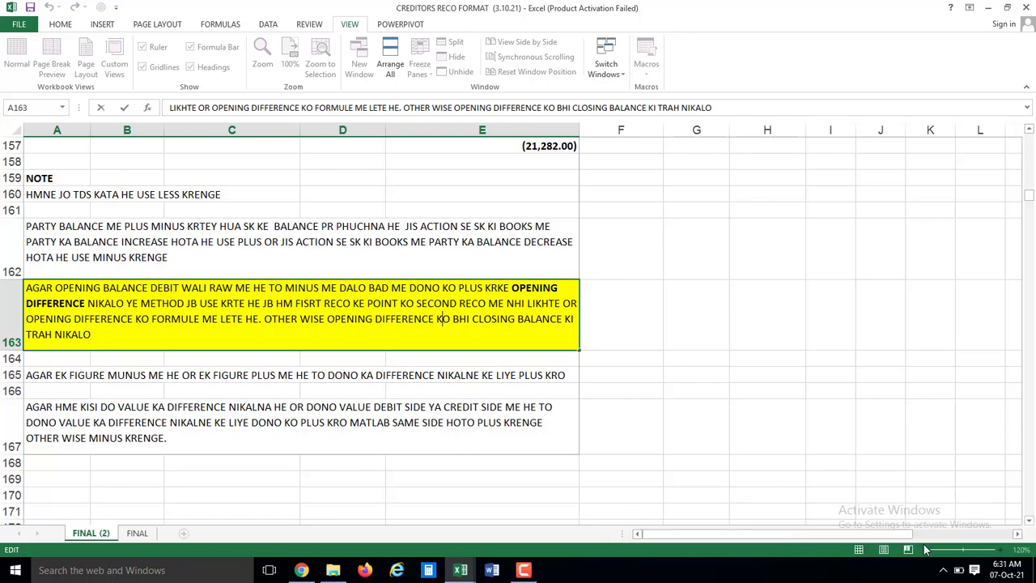
# - Commit the A163 note, then step down to the notes on opposite-sign figures and value differences
pyautogui.press('Return')
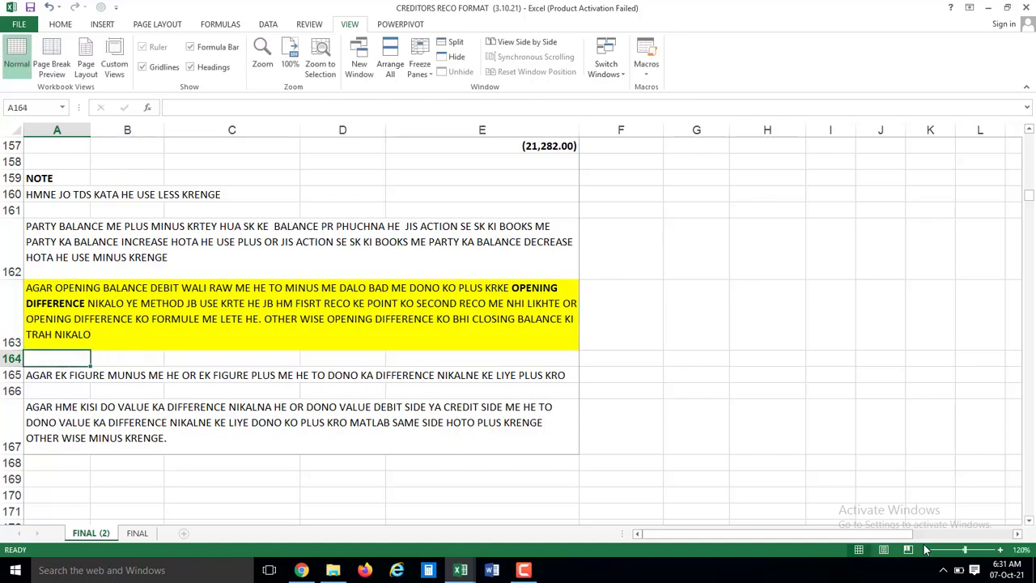
pyautogui.press('Down')
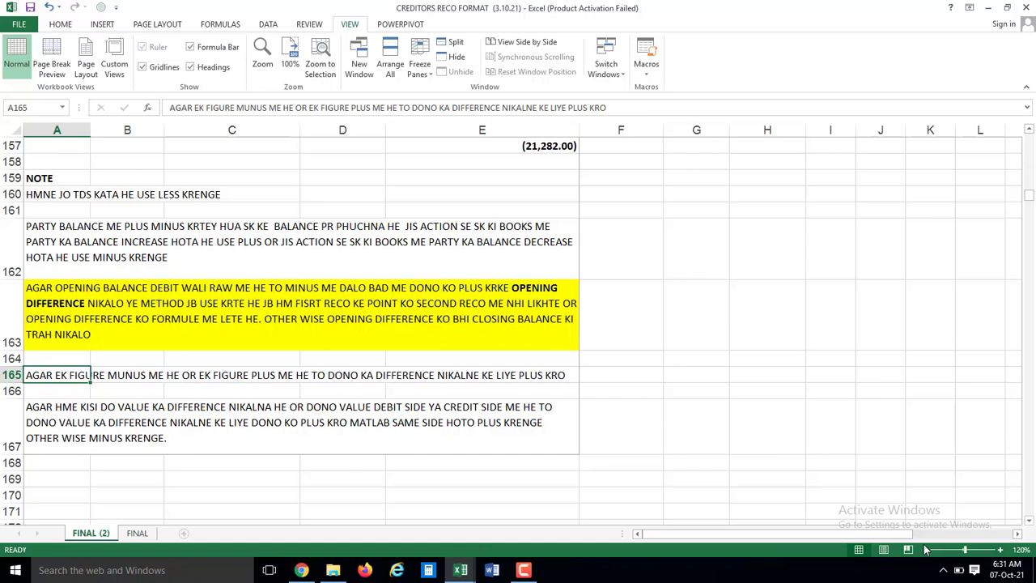
pyautogui.press('Down')
pyautogui.press('Down')
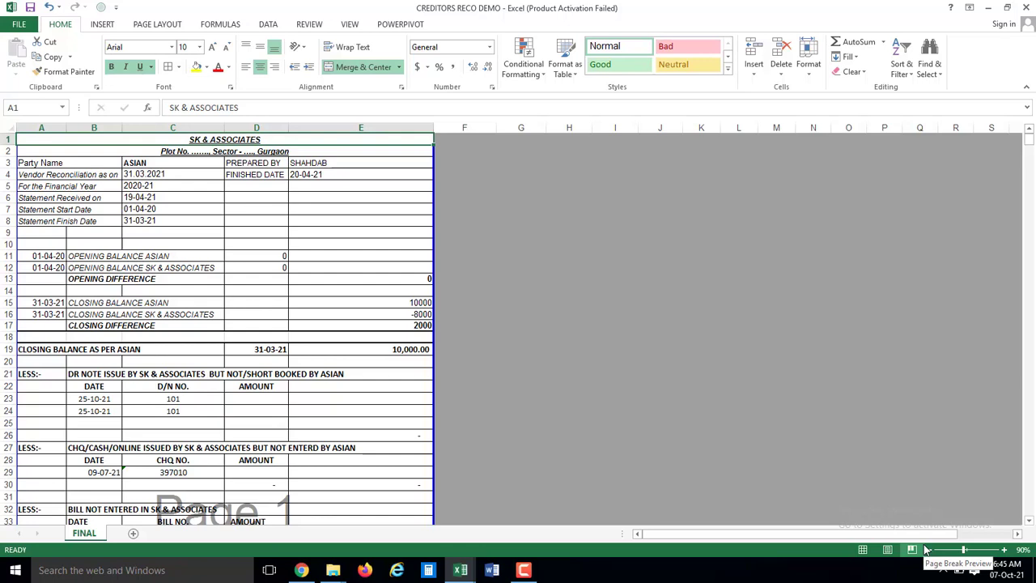
pyautogui.press('Down')
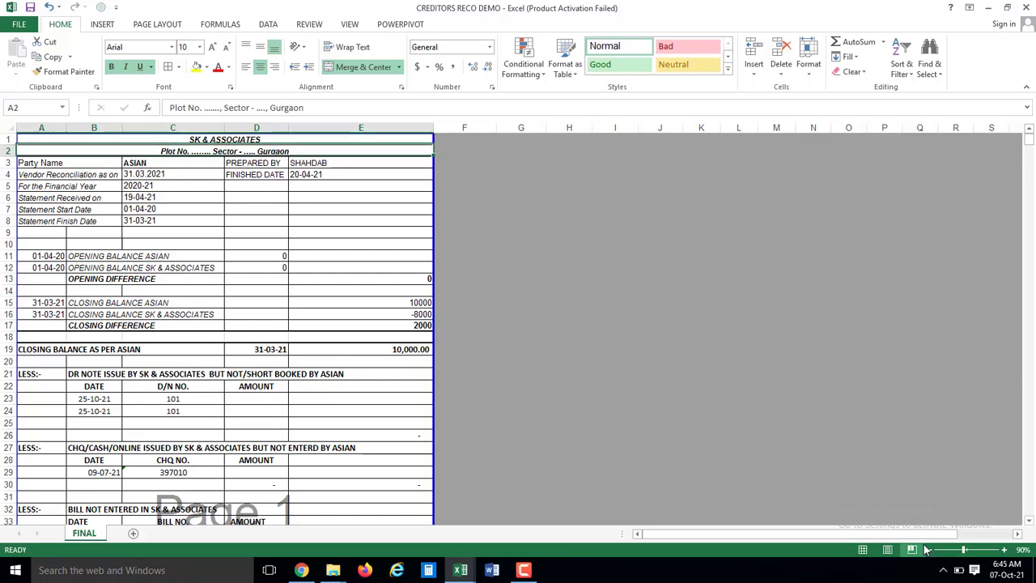
pyautogui.press('Down')
pyautogui.press('Right')
pyautogui.press('Right')
pyautogui.press('Right')
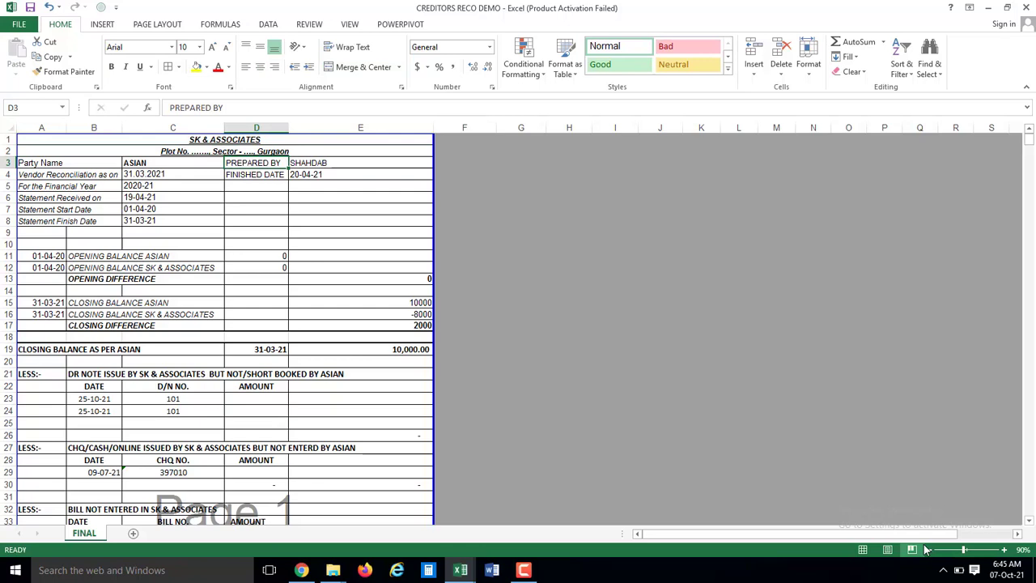
pyautogui.press('Left')
pyautogui.press('Up')
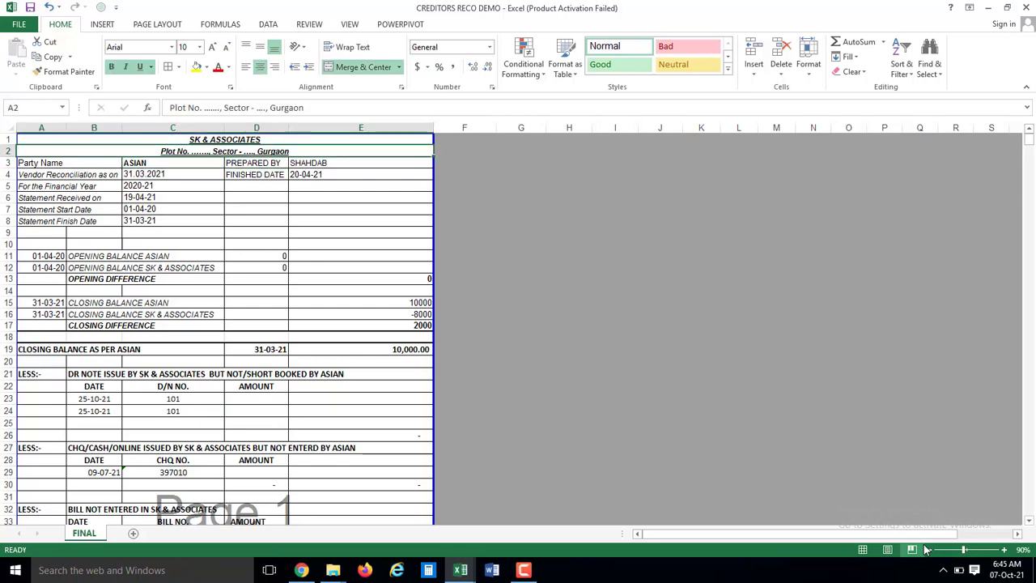
pyautogui.press('Down')
pyautogui.press('Right')
pyautogui.press('Right')
pyautogui.press('Down')
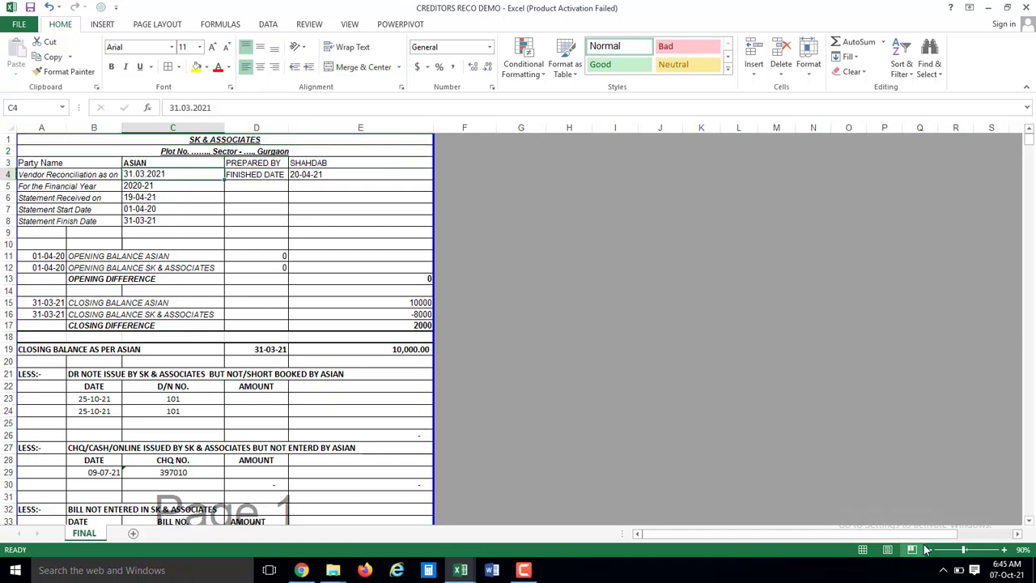
pyautogui.press('Down')
pyautogui.press('Down')
pyautogui.press('Down')
pyautogui.press('Down')
pyautogui.press('Right')
pyautogui.press('Down')
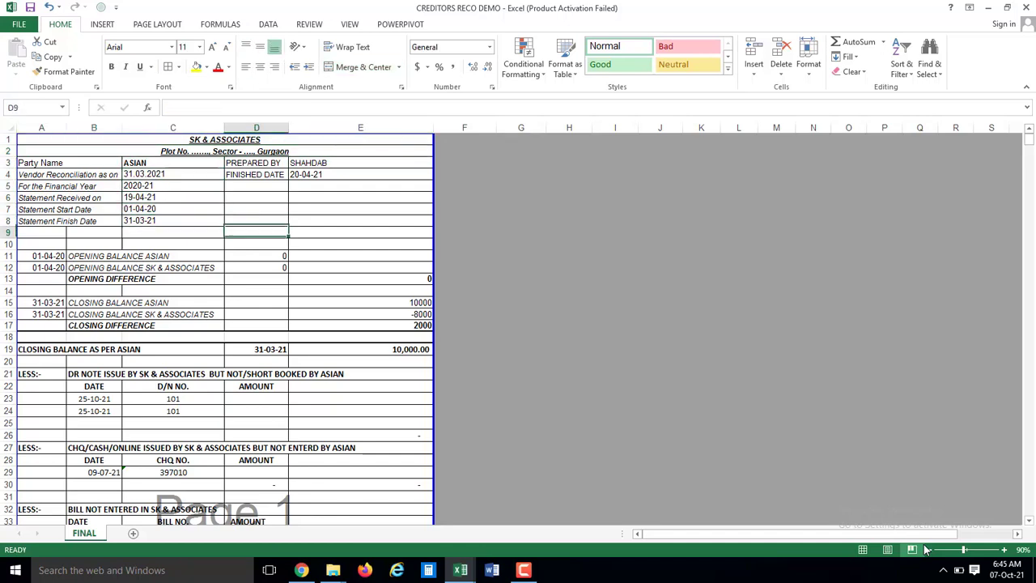
pyautogui.press('Down')
pyautogui.press('Down')
pyautogui.press('Down')
pyautogui.press('Right')
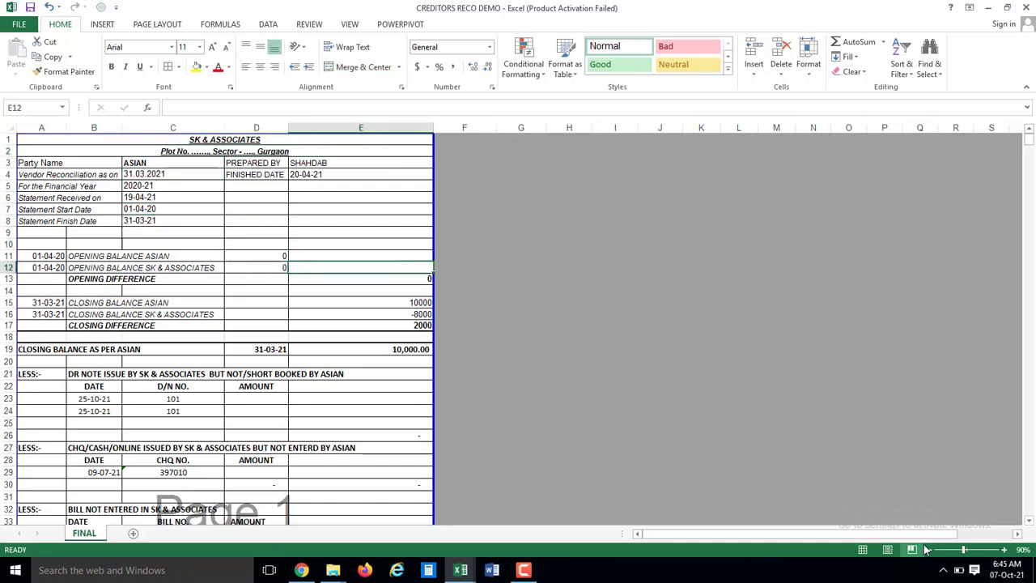
pyautogui.press('Down')
pyautogui.press('Down')
pyautogui.press('Down')
pyautogui.press('Down')
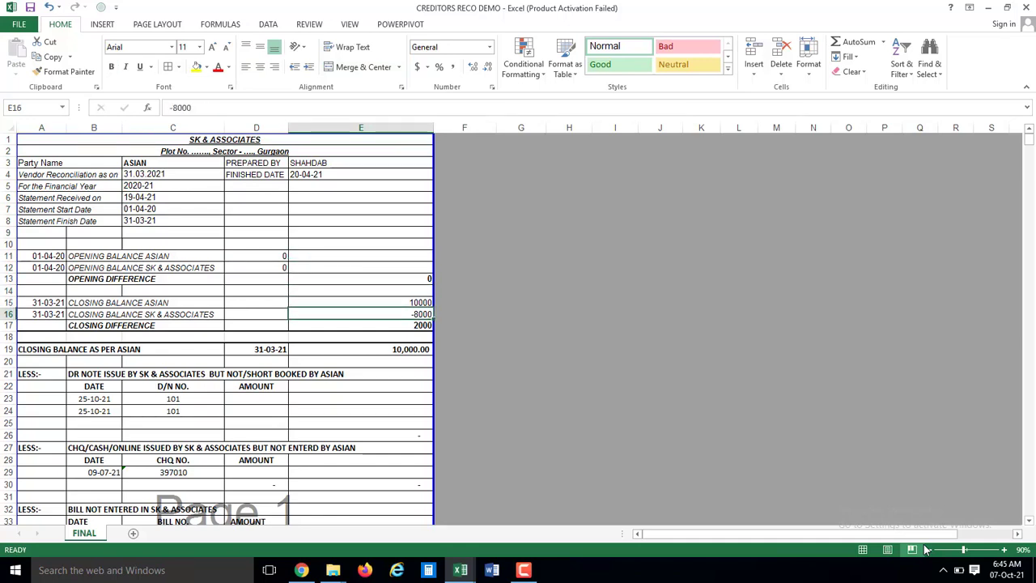
pyautogui.press('Down')
pyautogui.press('Down')
pyautogui.press('Down')
pyautogui.press('Down')
pyautogui.press('Up')
pyautogui.press('Up')
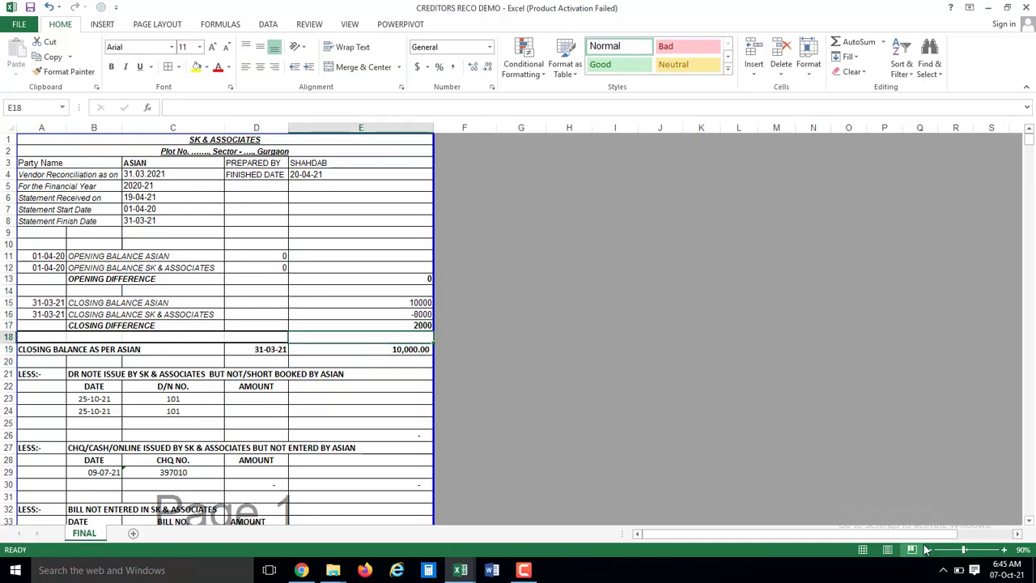
pyautogui.press('Up')
pyautogui.press('Down')
pyautogui.press('Down')
pyautogui.press('Down')
pyautogui.press('Down')
pyautogui.press('Down')
pyautogui.press('Down')
pyautogui.press('Down')
pyautogui.press('Down')
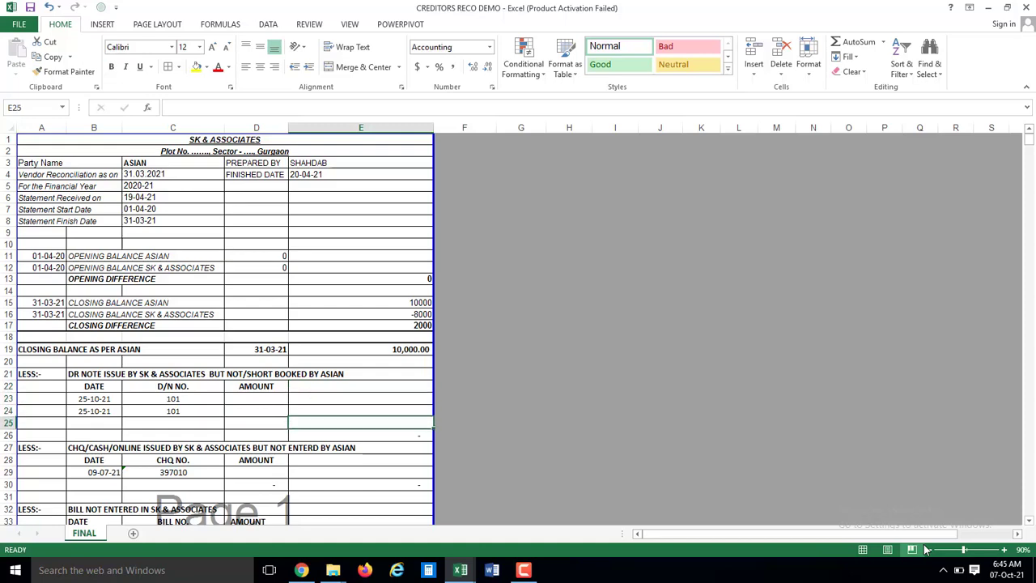
pyautogui.press('Down')
pyautogui.press('Down')
pyautogui.press('Down')
pyautogui.press('Down')
pyautogui.press('Down')
pyautogui.press('Down')
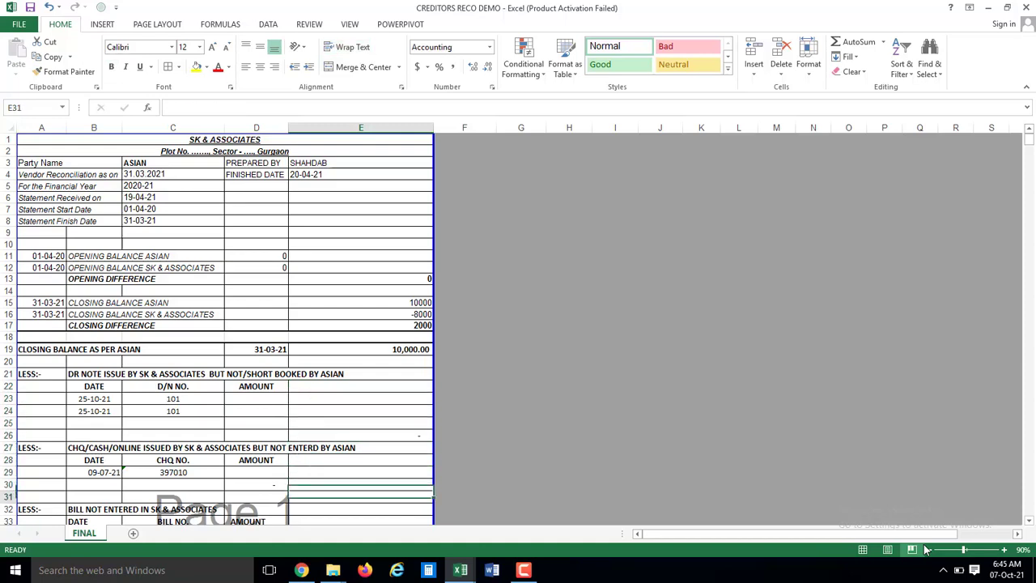
pyautogui.press('Down')
pyautogui.press('Down')
pyautogui.press('Down')
pyautogui.press('Down')
pyautogui.press('Down')
pyautogui.press('Left')
pyautogui.press('Up')
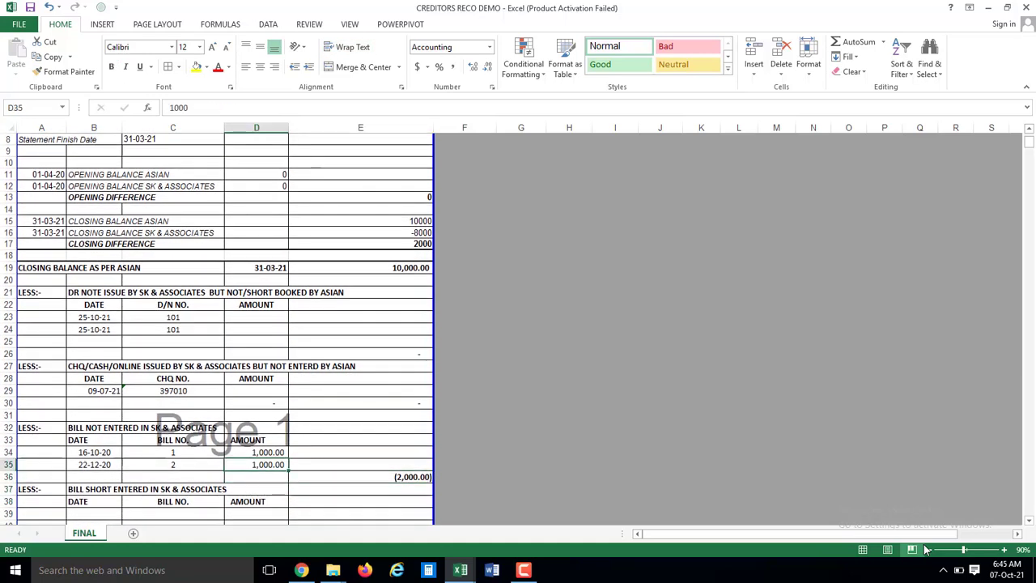
pyautogui.press('Right')
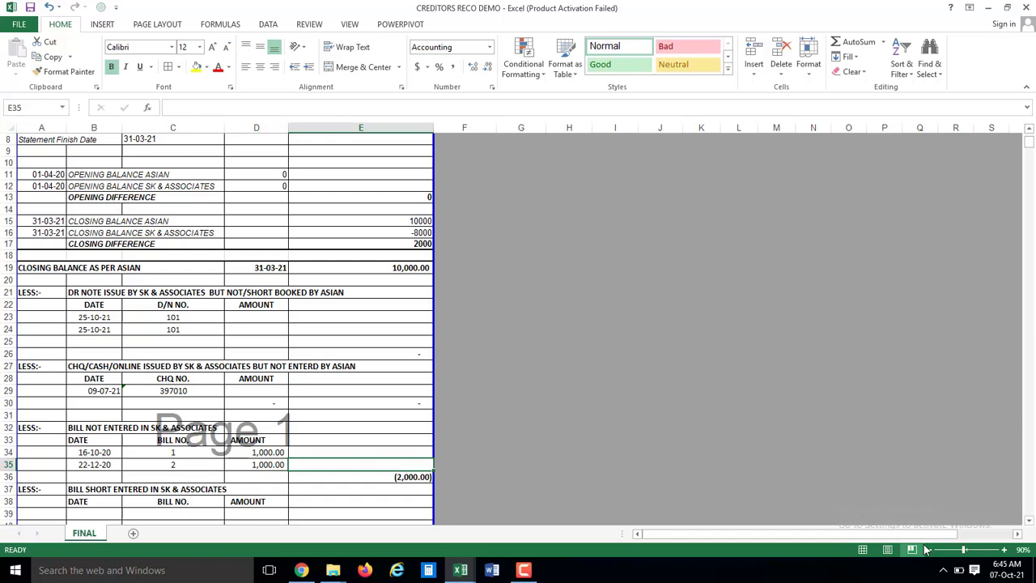
pyautogui.click(353, 30)
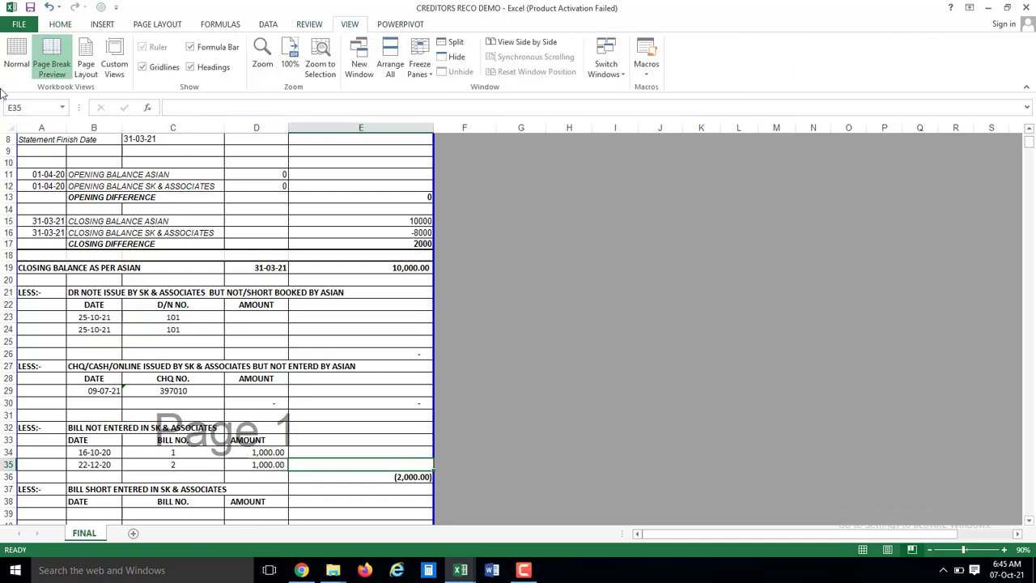
pyautogui.click(20, 51)
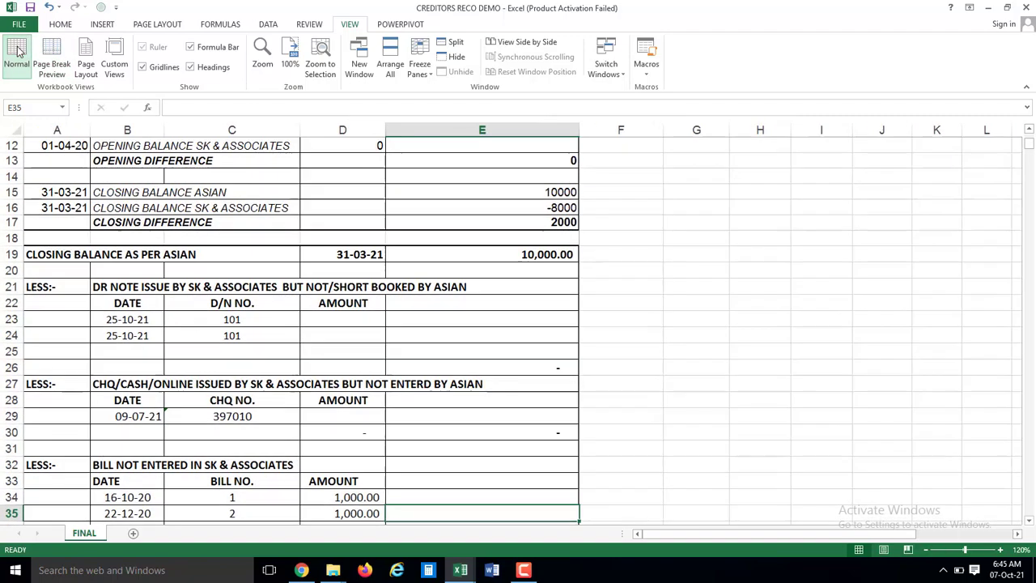
pyautogui.click(250, 181)
pyautogui.press('Down')
pyautogui.press('Down')
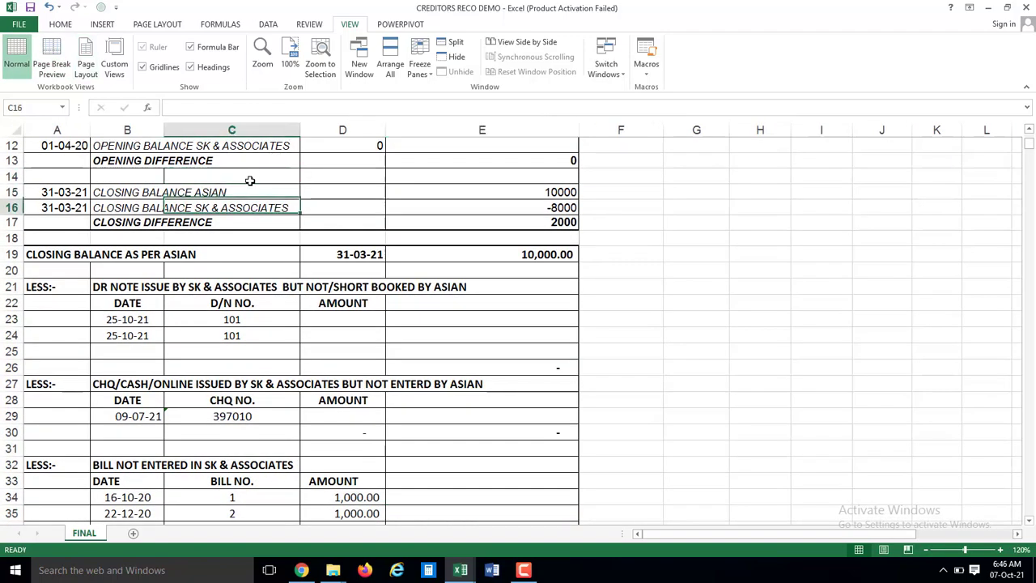
pyautogui.press('Down')
pyautogui.press('Down')
pyautogui.press('Down')
pyautogui.press('Down')
pyautogui.press('Down')
pyautogui.press('Down')
pyautogui.press('Down')
pyautogui.press('Down')
pyautogui.press('Down')
pyautogui.press('Down')
pyautogui.press('Down')
pyautogui.press('Down')
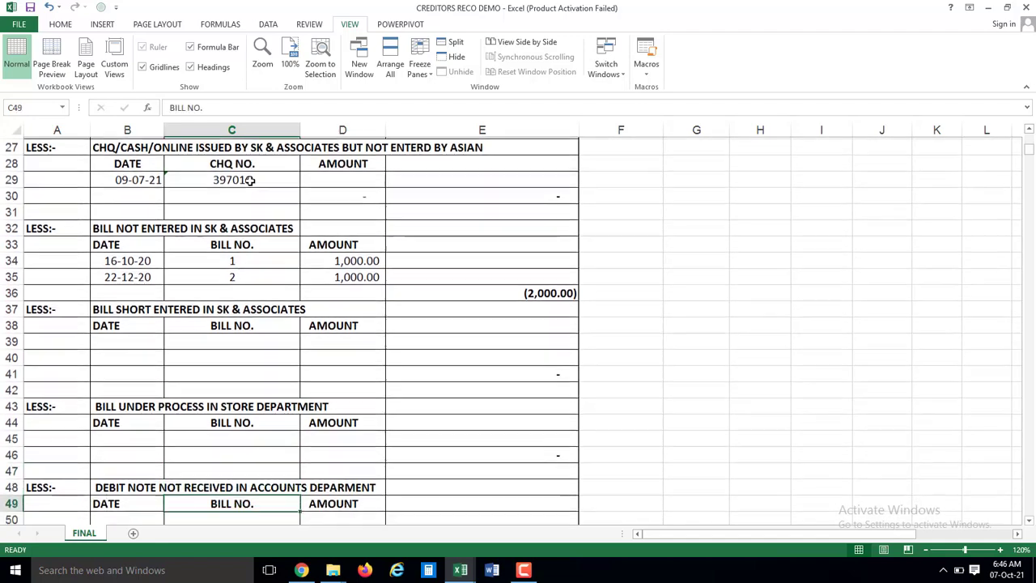
pyautogui.press('Down')
pyautogui.press('Down')
pyautogui.press('Down')
pyautogui.press('Down')
pyautogui.press('Down')
pyautogui.press('Down')
pyautogui.press('Down')
pyautogui.press('Down')
pyautogui.press('Down')
pyautogui.press('Down')
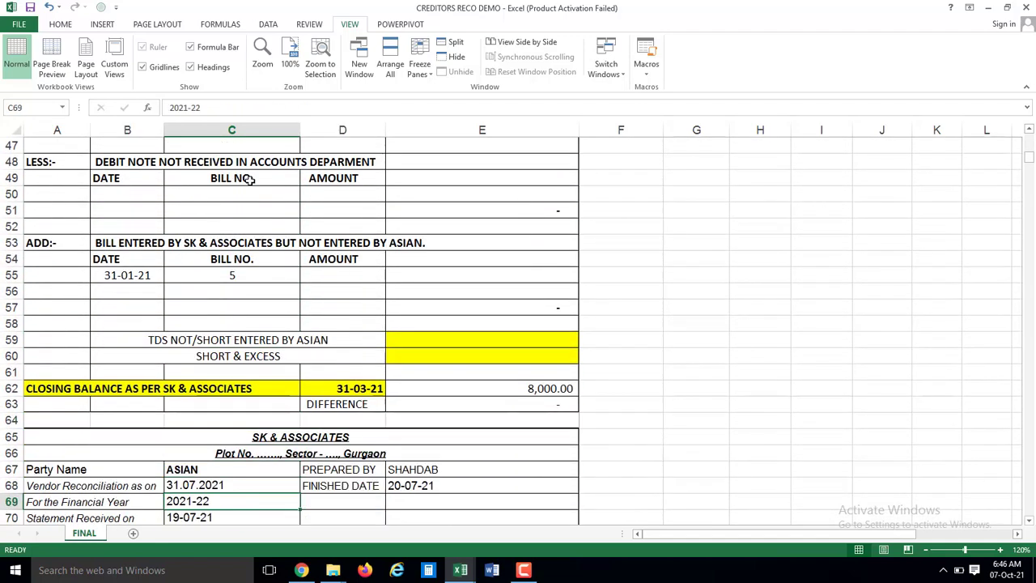
pyautogui.press('Up')
pyautogui.press('Right')
pyautogui.press('Right')
pyautogui.press('Right')
pyautogui.press('Up')
pyautogui.press('Up')
pyautogui.press('Up')
pyautogui.press('Left')
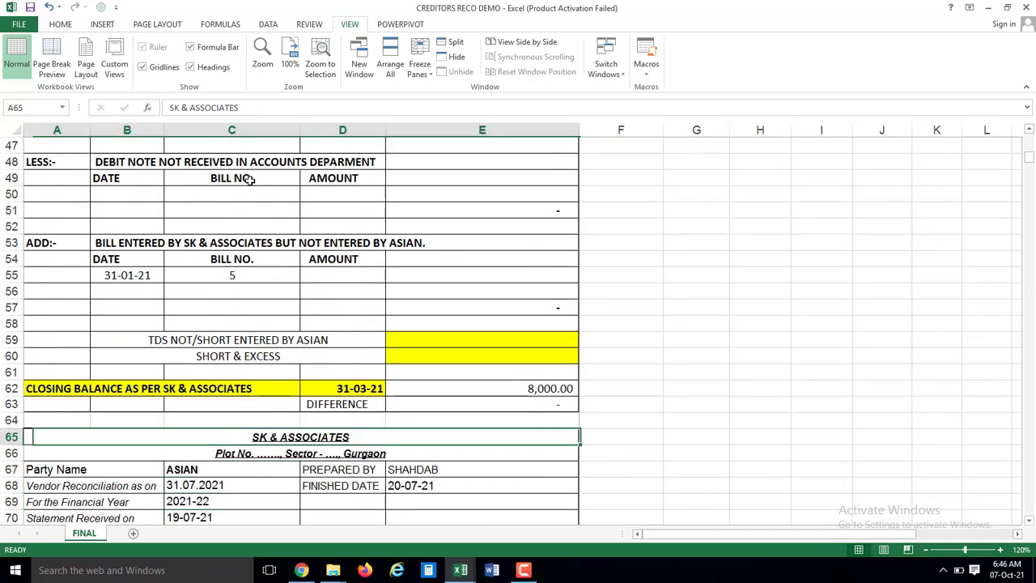
pyautogui.press('Up')
pyautogui.press('Up')
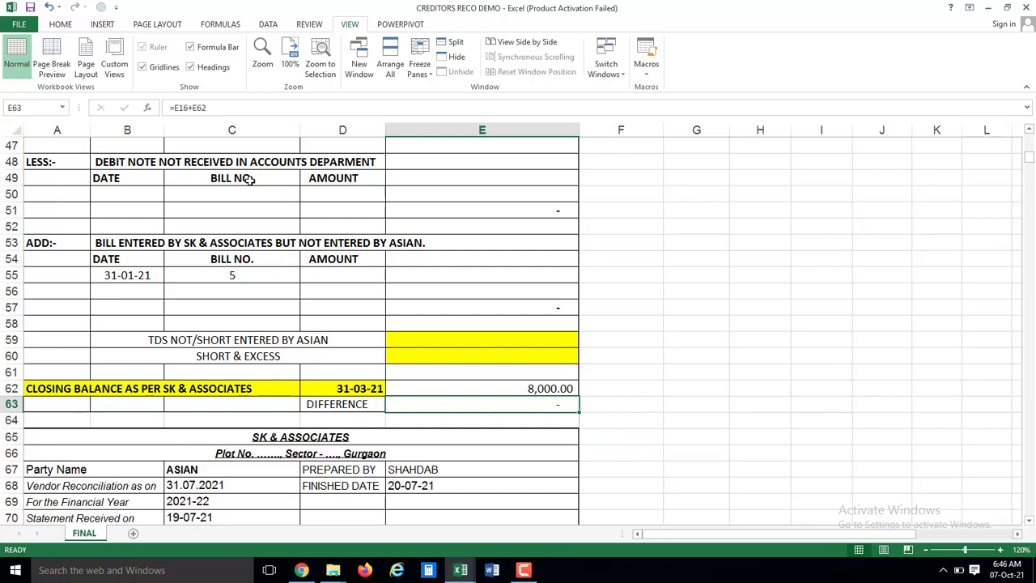
pyautogui.press('Down')
pyautogui.press('Down')
pyautogui.press('Down')
pyautogui.press('Down')
pyautogui.press('Down')
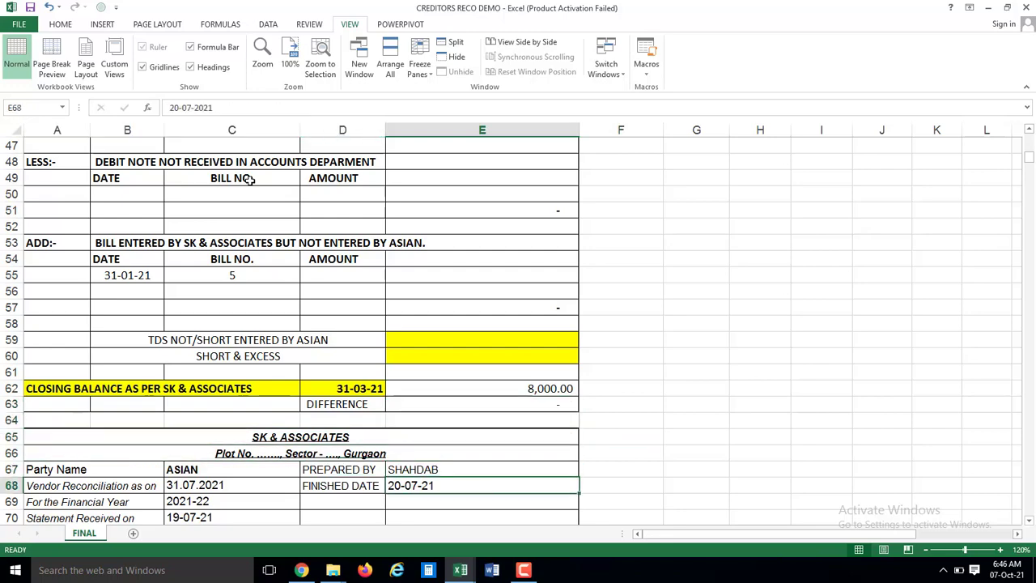
pyautogui.press('Down')
pyautogui.press('Down')
pyautogui.press('Down')
pyautogui.press('Left')
pyautogui.press('Left')
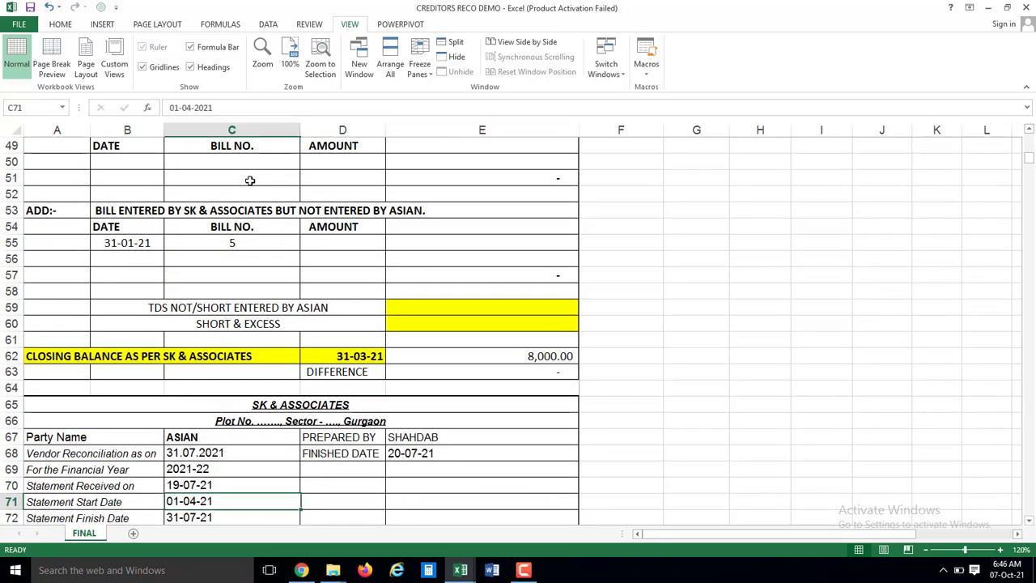
pyautogui.press('Left')
pyautogui.press('Right')
pyautogui.press('Down')
pyautogui.press('Down')
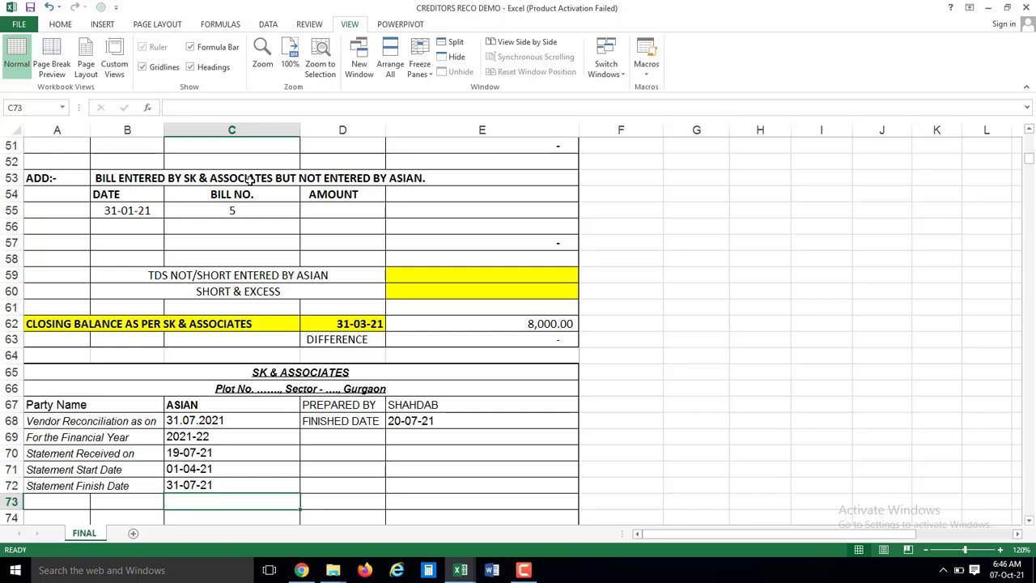
pyautogui.press('Up')
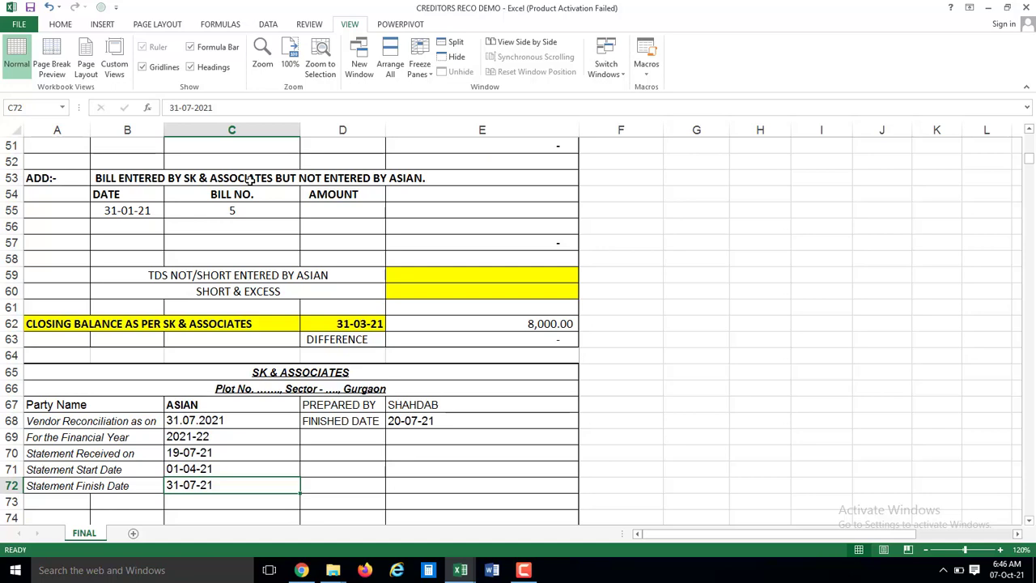
pyautogui.press('Down')
pyautogui.press('Down')
pyautogui.press('Down')
pyautogui.press('Down')
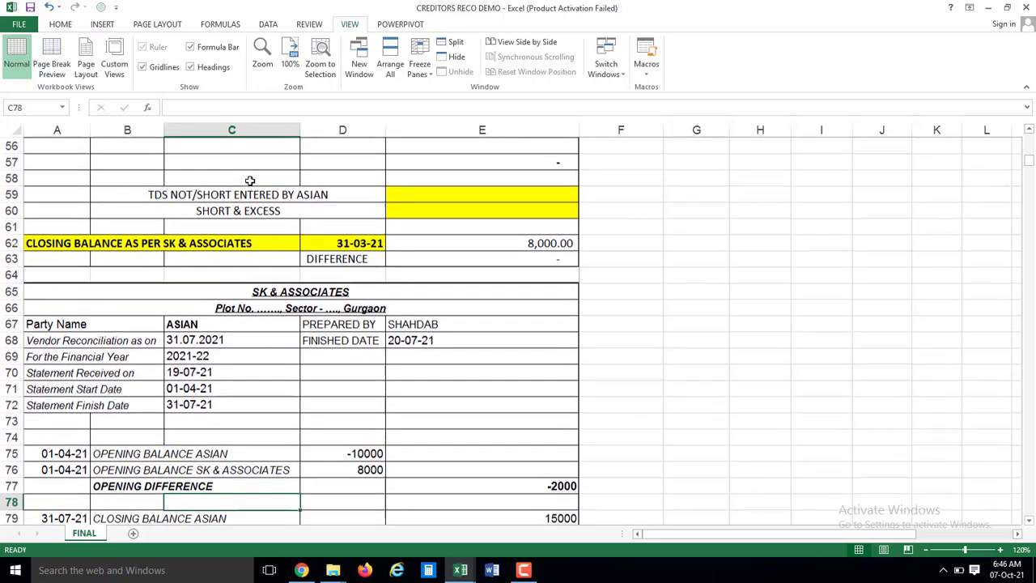
pyautogui.press('Down')
pyautogui.press('Up')
pyautogui.press('Up')
pyautogui.press('Up')
pyautogui.press('Up')
pyautogui.press('Right')
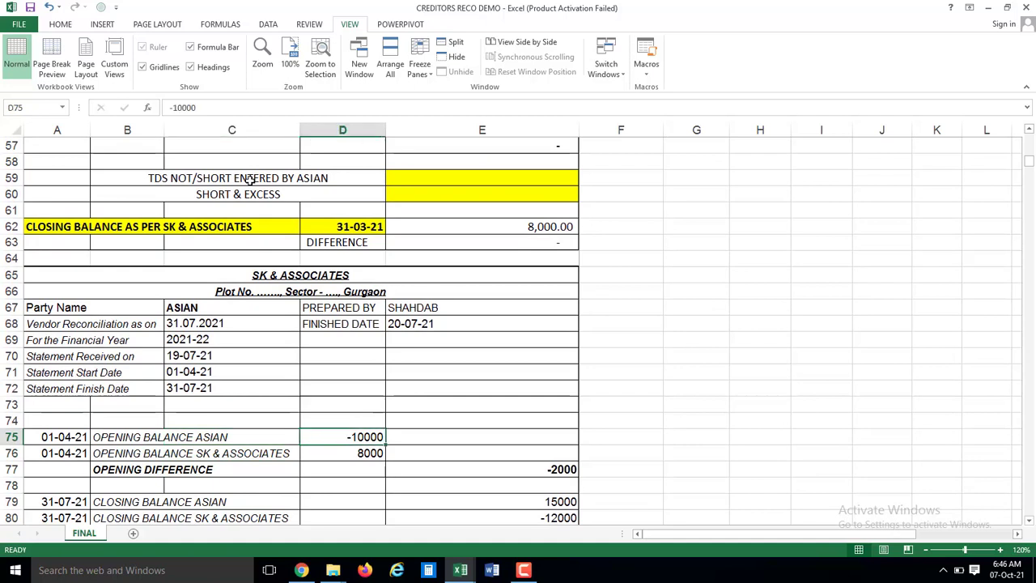
pyautogui.hotkey('ctrl', 'c')
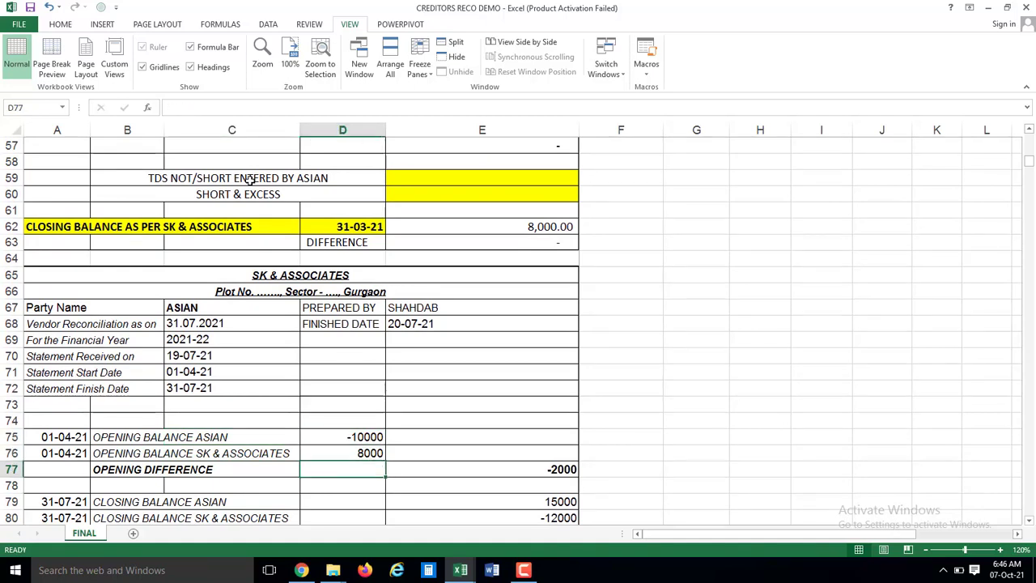
pyautogui.press('Up')
pyautogui.press('Up')
pyautogui.press('Down')
pyautogui.press('Down')
pyautogui.press('Down')
pyautogui.press('Up')
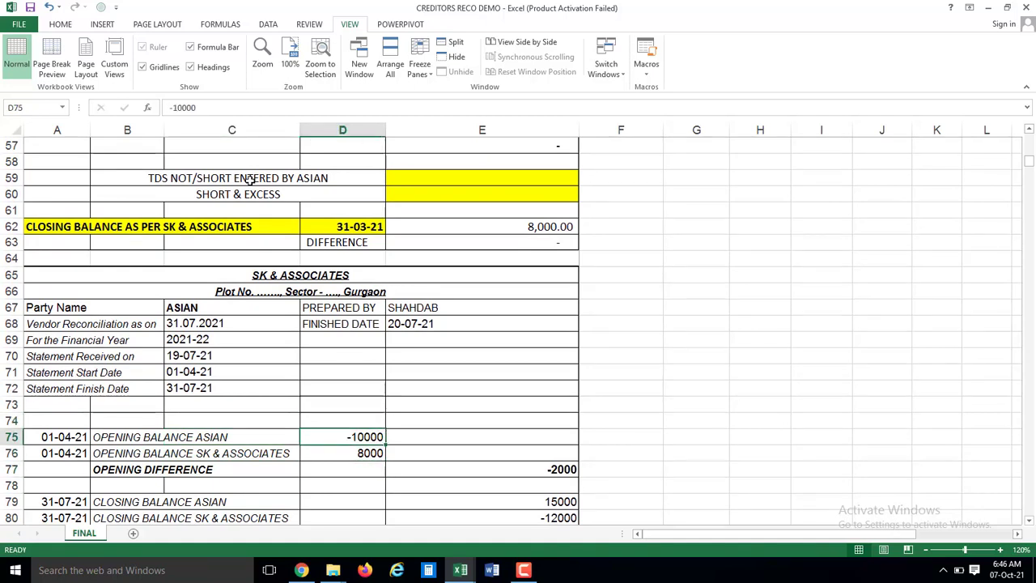
pyautogui.hotkey('ctrl', 'Up')
pyautogui.hotkey('ctrl', 'Up')
pyautogui.hotkey('ctrl', '5')
pyautogui.hotkey('ctrl', 'z')
pyautogui.click(251, 179)
pyautogui.press('Right')
pyautogui.press('Down')
pyautogui.press('Down')
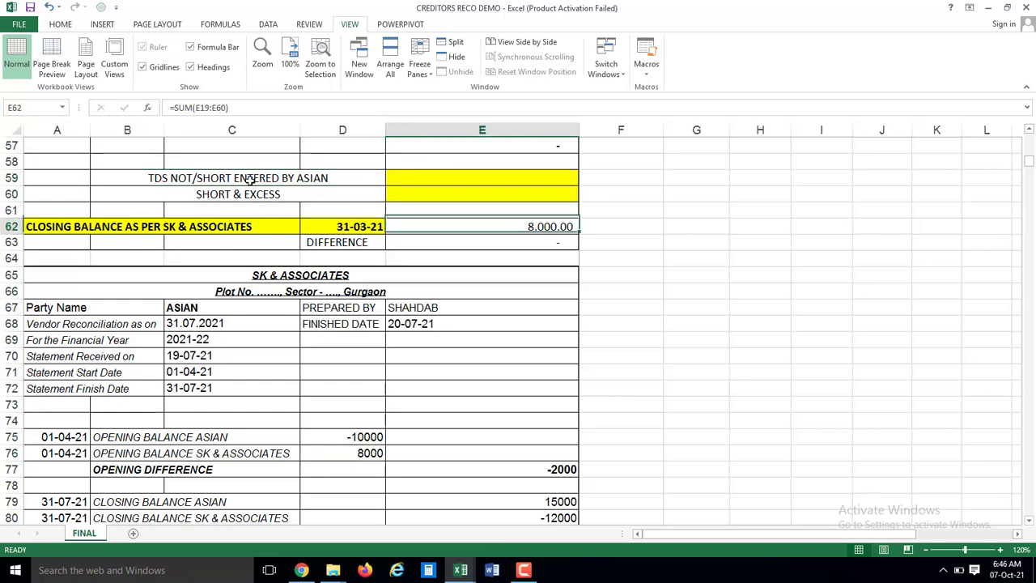
pyautogui.press('Down')
pyautogui.press('Down')
pyautogui.press('Down')
pyautogui.press('Down')
pyautogui.press('Down')
pyautogui.press('Down')
pyautogui.press('Down')
pyautogui.press('Down')
pyautogui.press('Down')
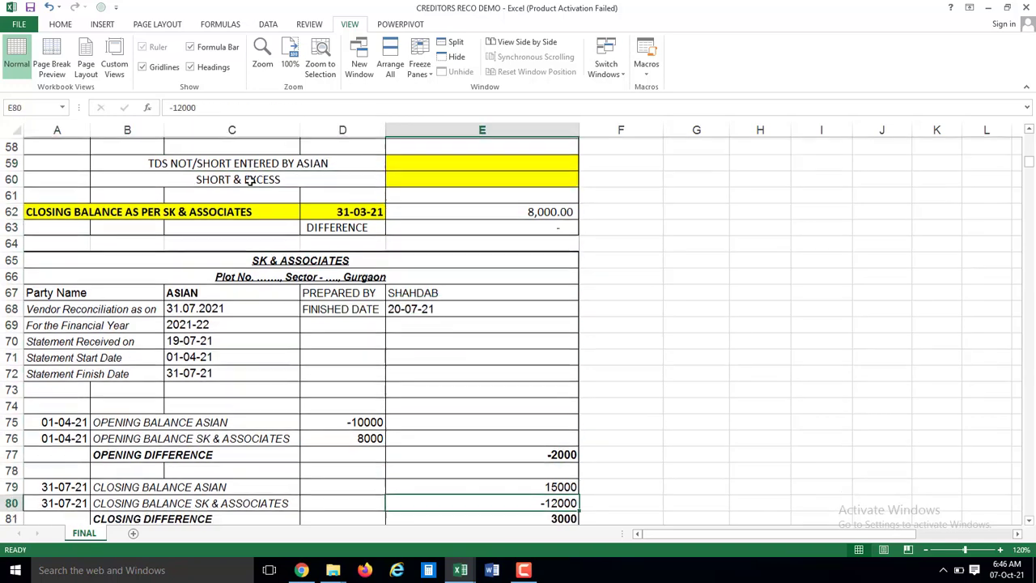
pyautogui.press('Down')
pyautogui.press('Down')
pyautogui.press('Up')
pyautogui.press('Up')
pyautogui.press('Up')
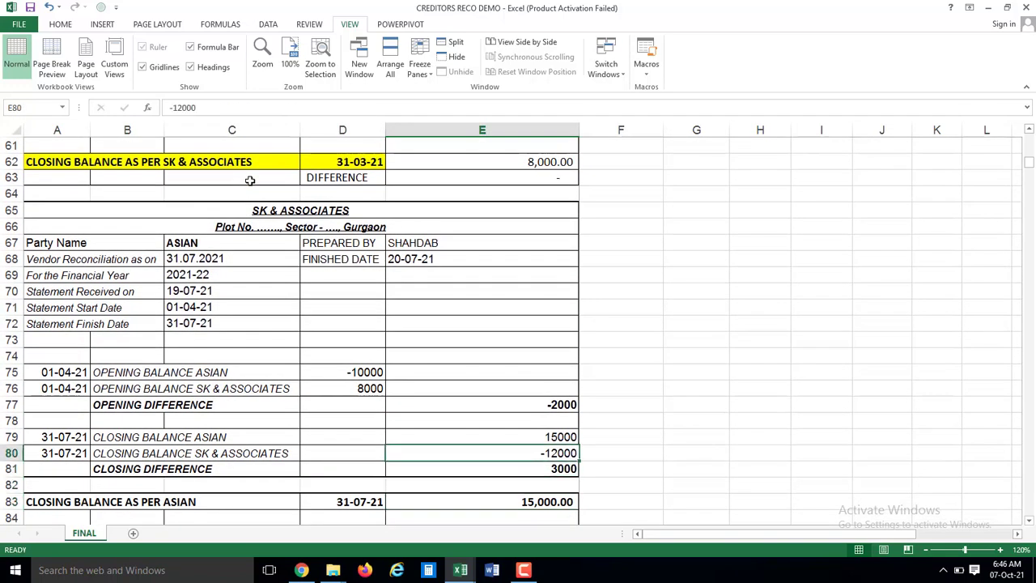
pyautogui.press('Down')
pyautogui.press('Down')
pyautogui.press('Down')
pyautogui.press('Down')
pyautogui.press('Down')
pyautogui.press('Down')
pyautogui.press('Down')
pyautogui.press('Right')
pyautogui.press('Right')
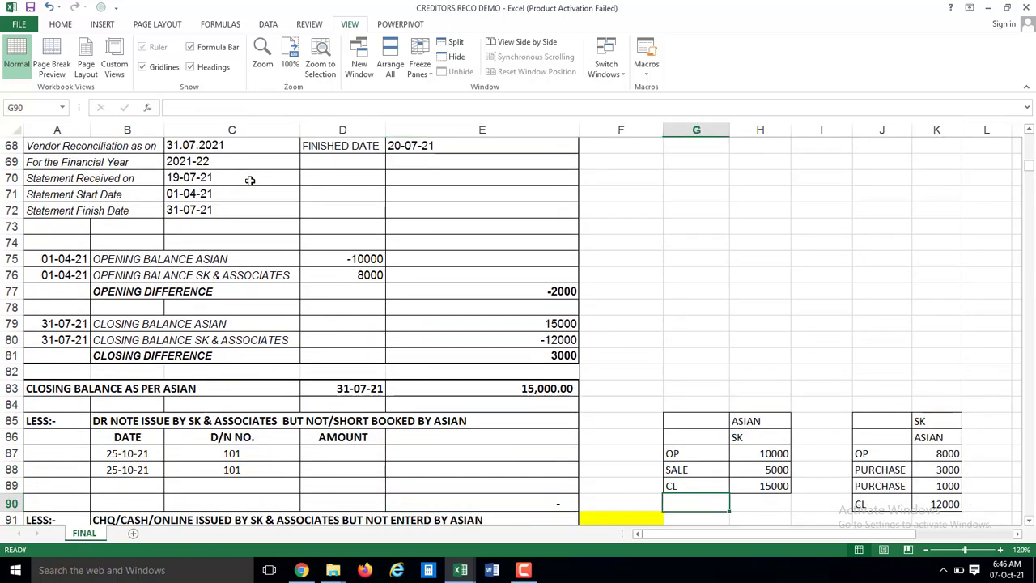
pyautogui.press('Right')
pyautogui.press('Right')
pyautogui.press('Right')
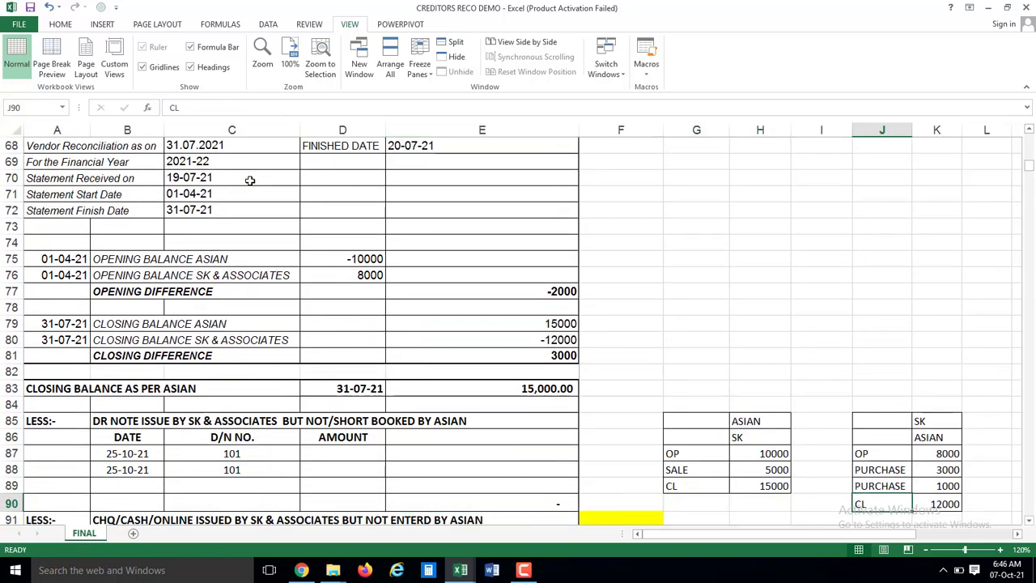
pyautogui.press('Right')
pyautogui.press('Left')
pyautogui.press('Left')
pyautogui.press('Left')
pyautogui.press('Left')
pyautogui.press('Up')
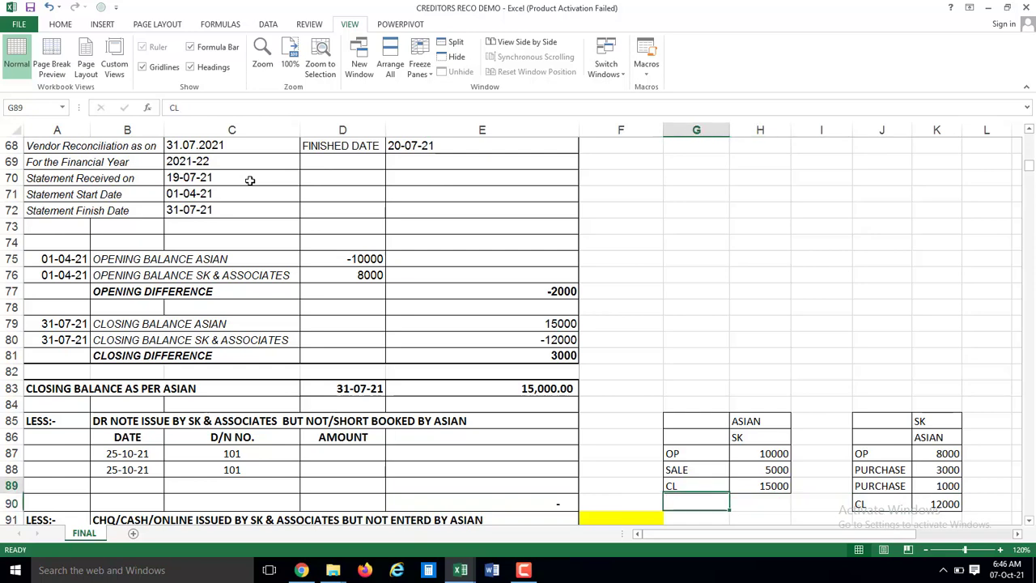
pyautogui.press('Right')
pyautogui.press('Right')
pyautogui.press('Right')
pyautogui.press('Right')
pyautogui.press('Down')
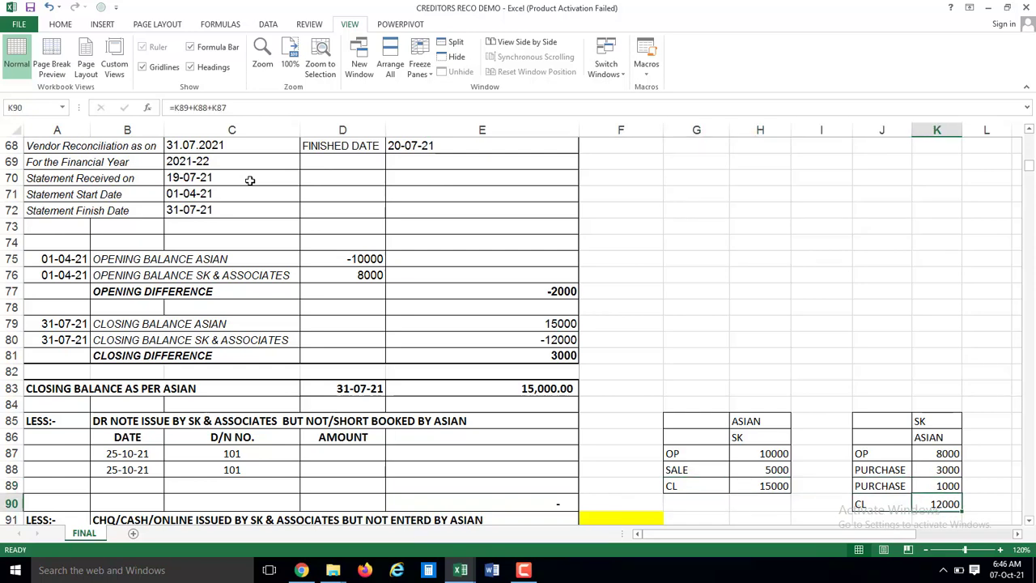
pyautogui.press('Up')
pyautogui.press('Up')
pyautogui.press('Down')
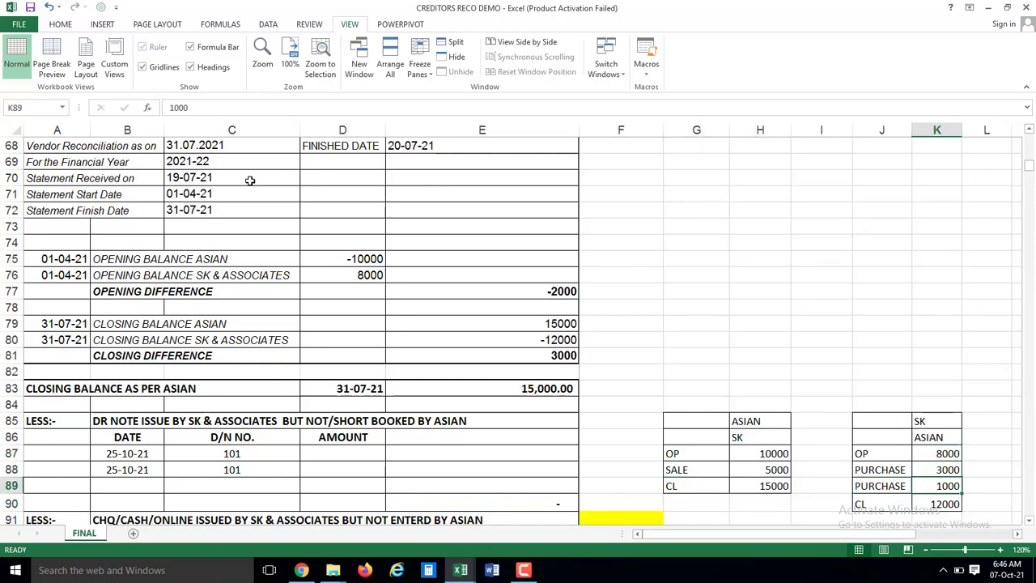
pyautogui.press('Up')
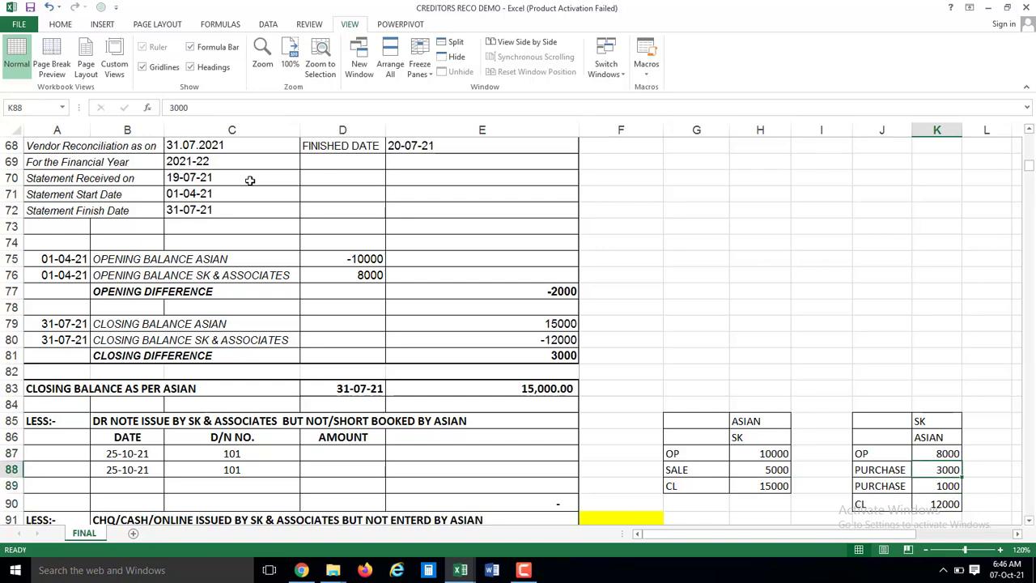
pyautogui.press('Left')
pyautogui.press('Down')
pyautogui.press('Right')
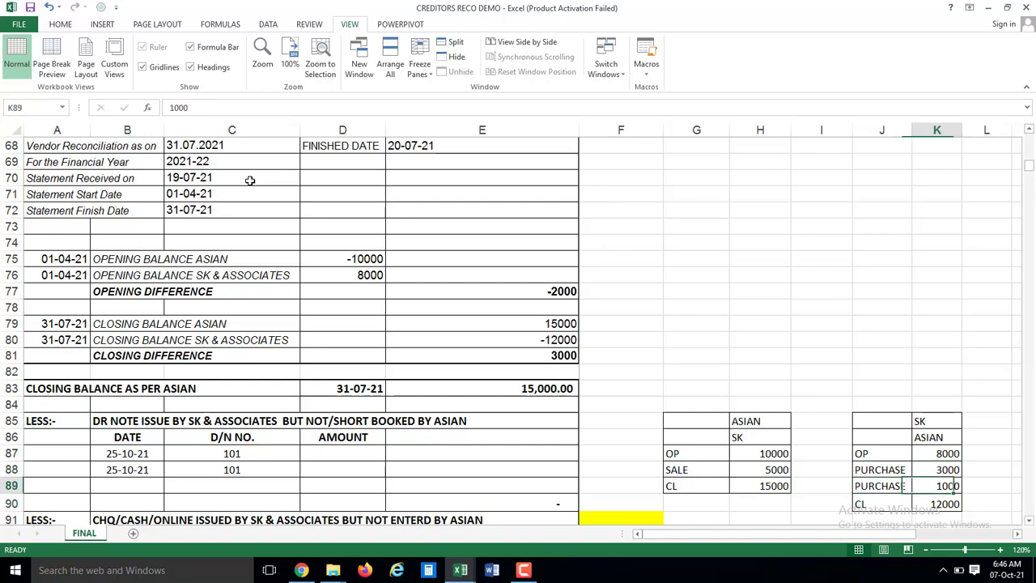
pyautogui.press('Left')
pyautogui.press('Left')
pyautogui.press('Left')
pyautogui.press('Up')
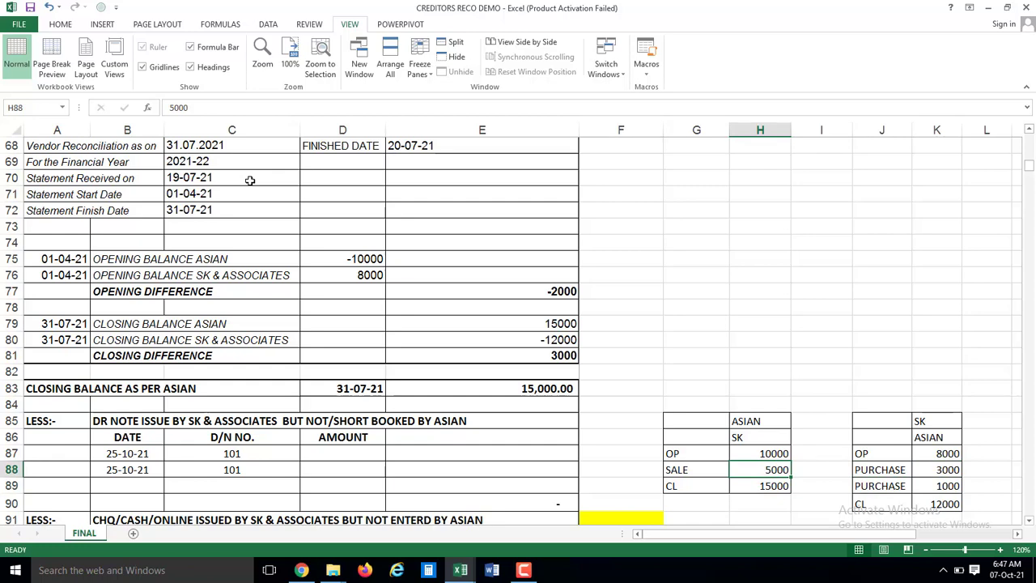
pyautogui.press('Left')
pyautogui.press('Left')
pyautogui.press('Left')
pyautogui.press('Left')
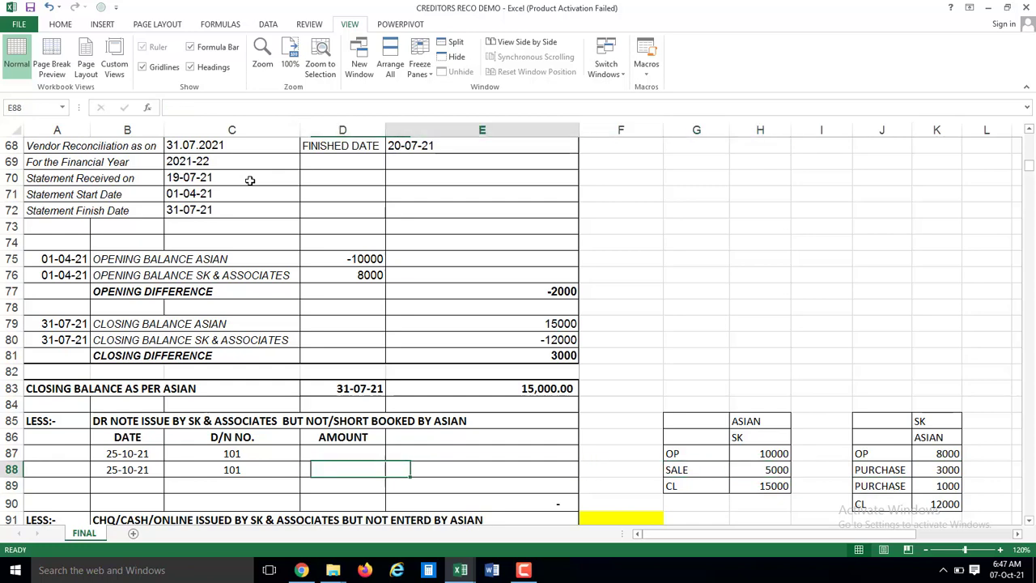
pyautogui.press('Right')
pyautogui.press('Right')
pyautogui.press('Right')
pyautogui.press('Right')
pyautogui.press('Right')
pyautogui.press('Right')
pyautogui.press('Right')
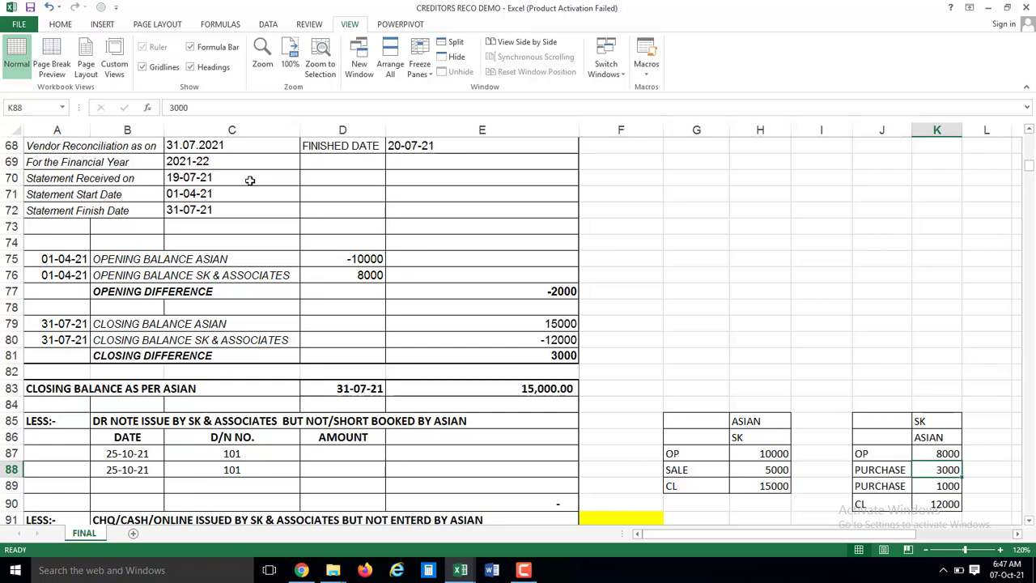
pyautogui.press('Down')
pyautogui.press('Left')
pyautogui.press('Left')
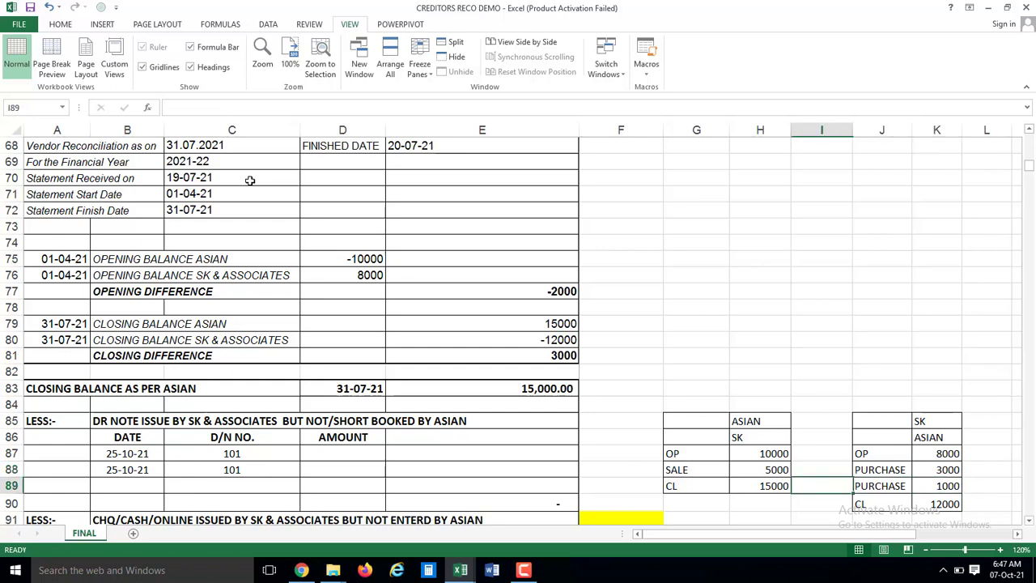
pyautogui.press('Left')
pyautogui.press('Up')
pyautogui.press('Left')
pyautogui.press('Left')
pyautogui.press('Left')
pyautogui.press('Left')
pyautogui.press('Left')
pyautogui.press('Left')
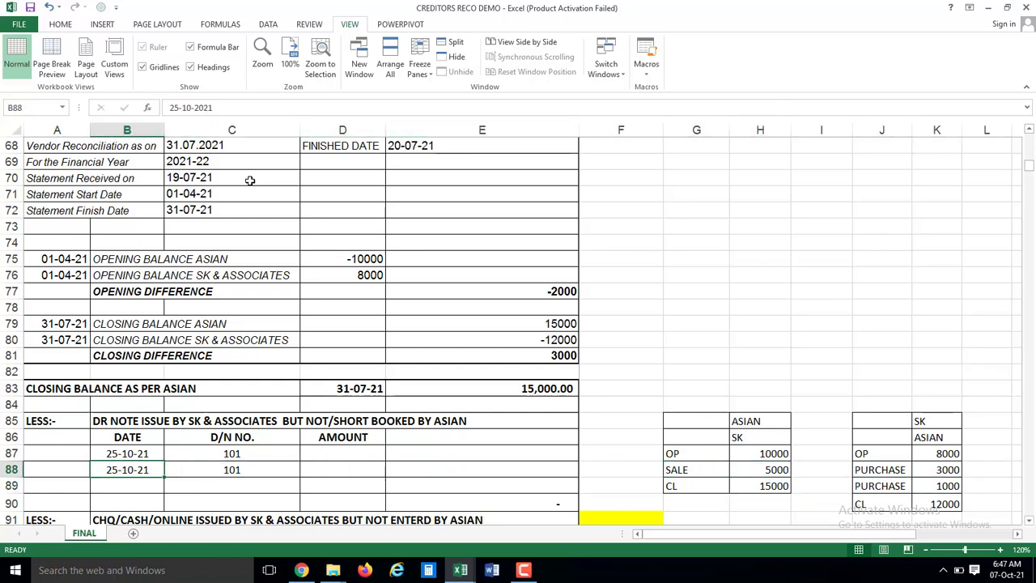
pyautogui.press('Down')
pyautogui.press('Down')
pyautogui.press('Down')
pyautogui.press('Down')
pyautogui.press('Down')
pyautogui.press('Down')
pyautogui.press('Down')
pyautogui.press('Down')
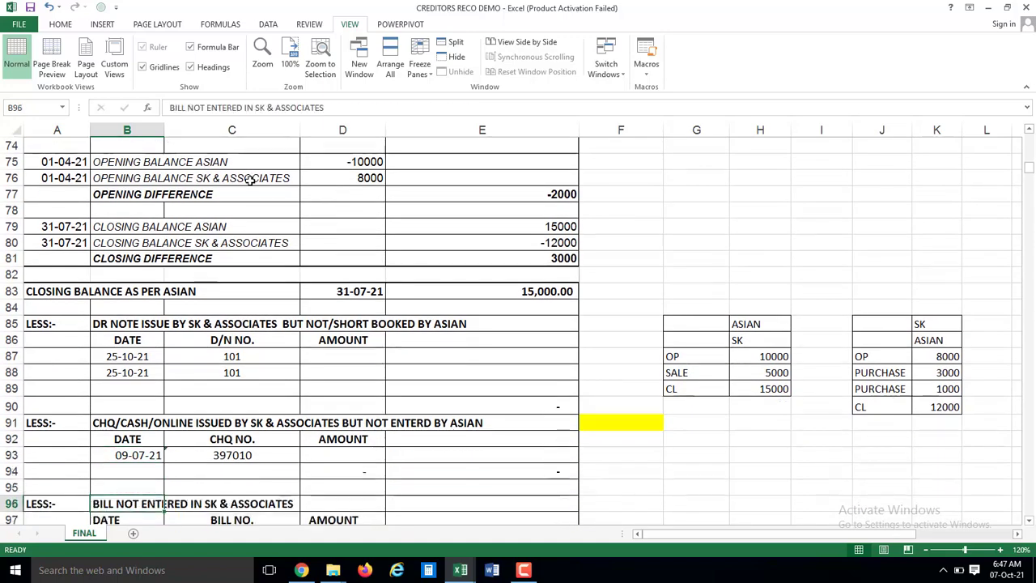
pyautogui.press('Down')
pyautogui.press('Down')
pyautogui.press('Down')
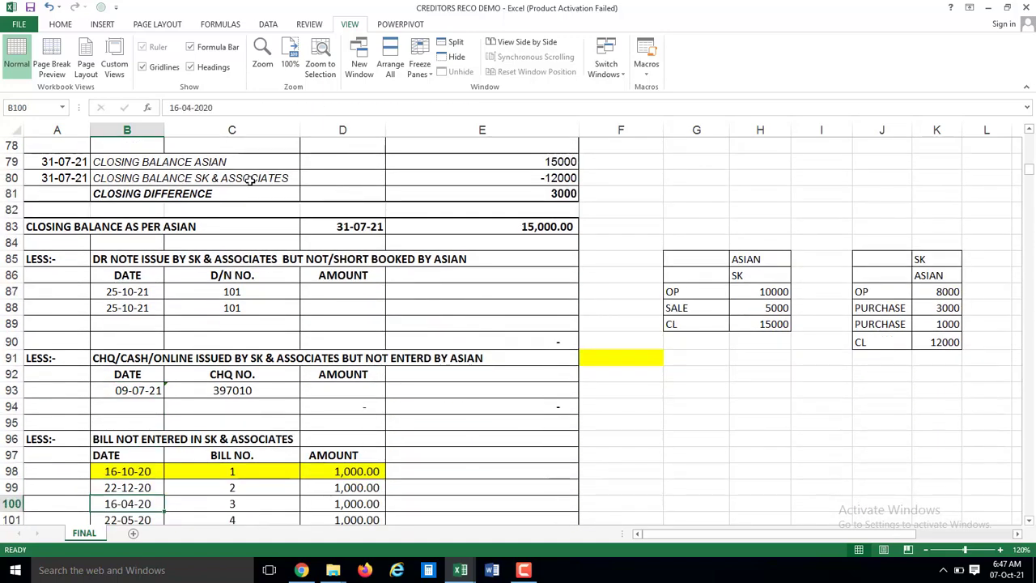
pyautogui.press('Down')
pyautogui.press('Up')
pyautogui.press('Up')
pyautogui.press('Up')
pyautogui.press('Down')
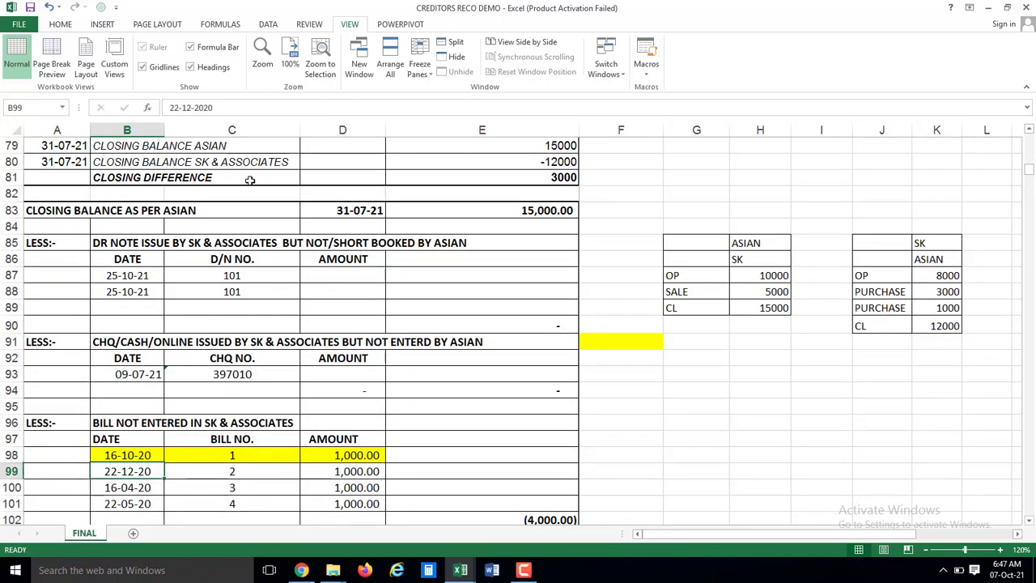
pyautogui.press('Down')
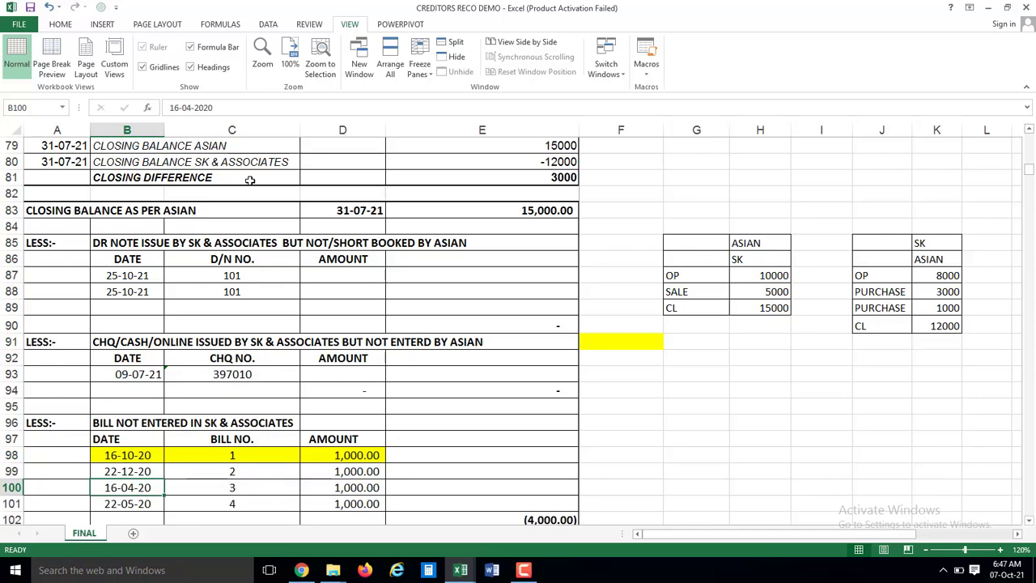
pyautogui.press('Down')
pyautogui.press('Down')
pyautogui.press('Down')
pyautogui.press('Down')
pyautogui.press('Down')
pyautogui.press('Down')
pyautogui.press('Down')
pyautogui.press('Down')
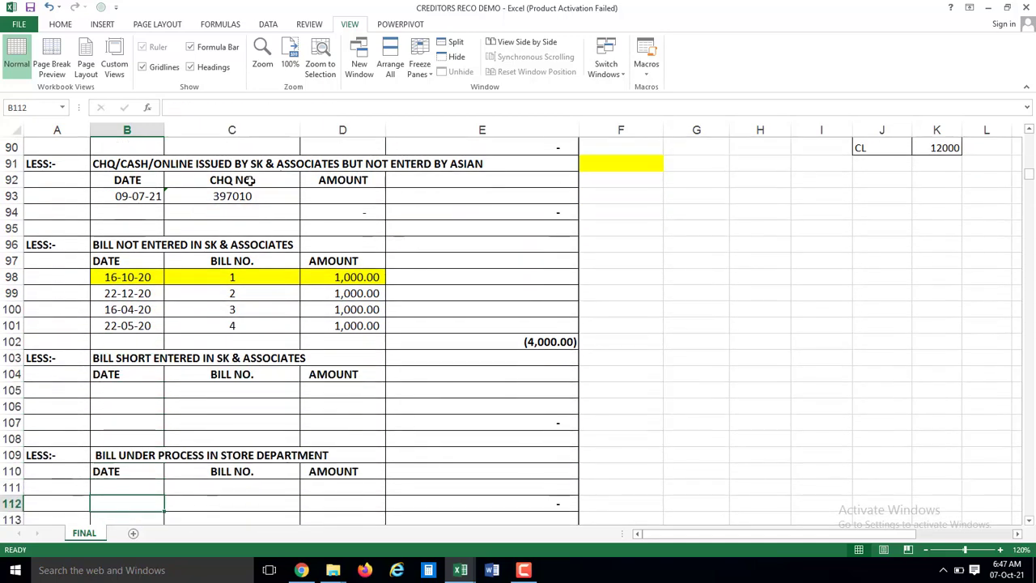
pyautogui.press('Down')
pyautogui.press('Down')
pyautogui.press('Down')
pyautogui.press('Down')
pyautogui.press('Down')
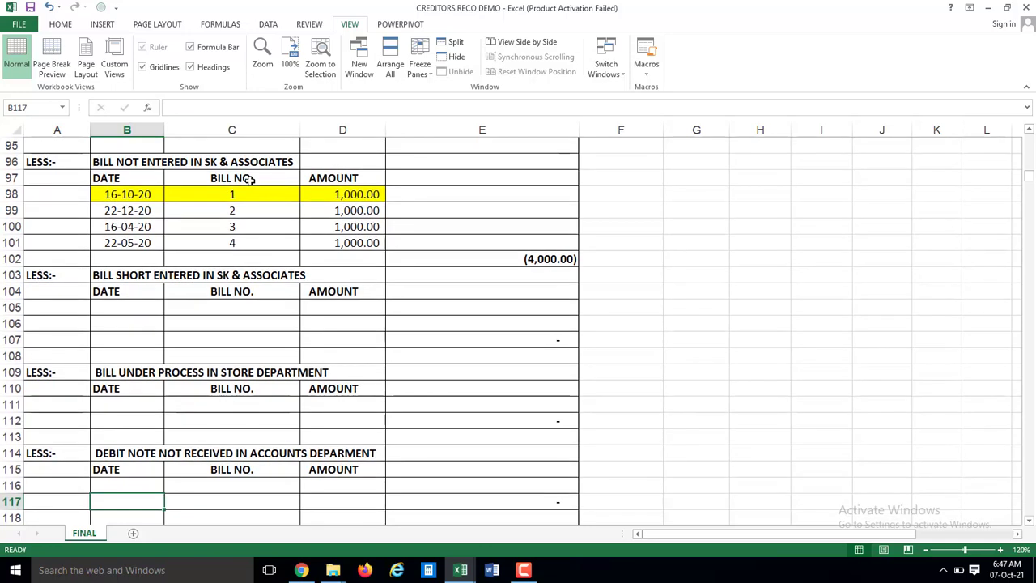
pyautogui.press('Down')
pyautogui.press('Down')
pyautogui.press('Down')
pyautogui.press('Down')
pyautogui.press('Down')
pyautogui.press('Down')
pyautogui.press('Up')
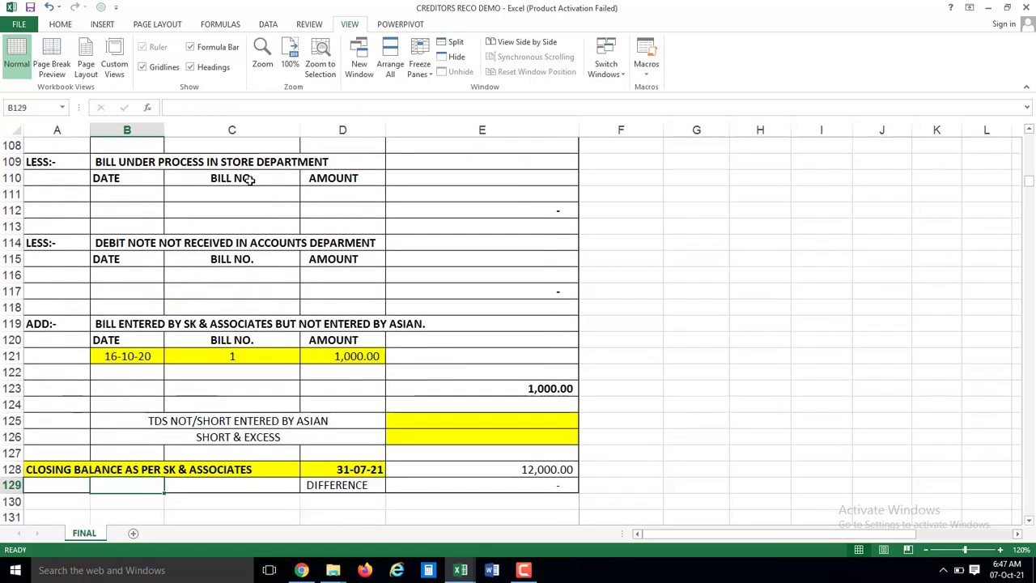
pyautogui.press('Up')
pyautogui.press('Up')
pyautogui.press('Up')
pyautogui.press('Up')
pyautogui.press('Up')
pyautogui.press('Up')
pyautogui.press('Down')
pyautogui.press('Down')
pyautogui.press('Down')
pyautogui.press('Down')
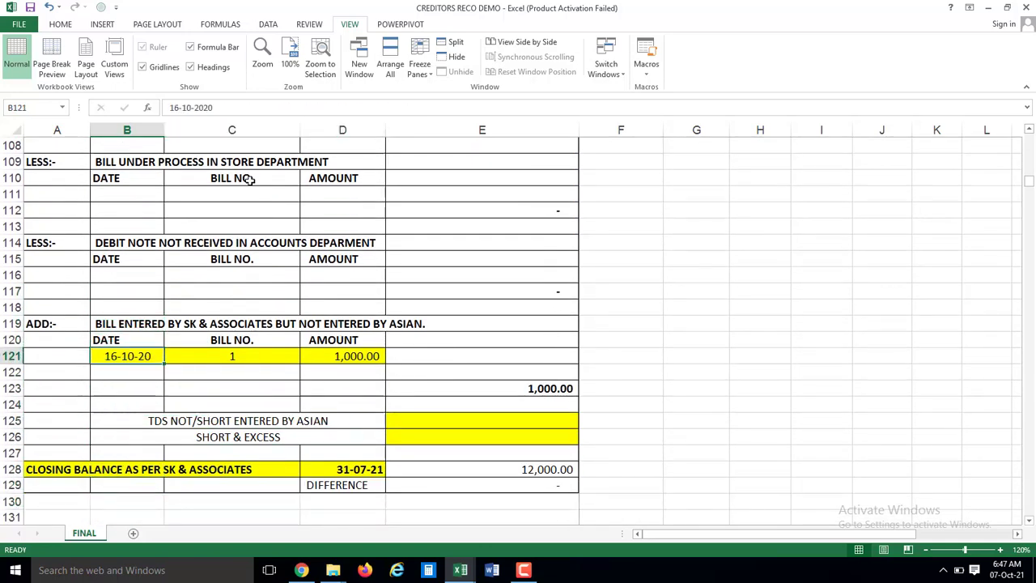
pyautogui.press('Down')
pyautogui.press('Up')
pyautogui.press('Up')
pyautogui.press('Up')
pyautogui.press('Up')
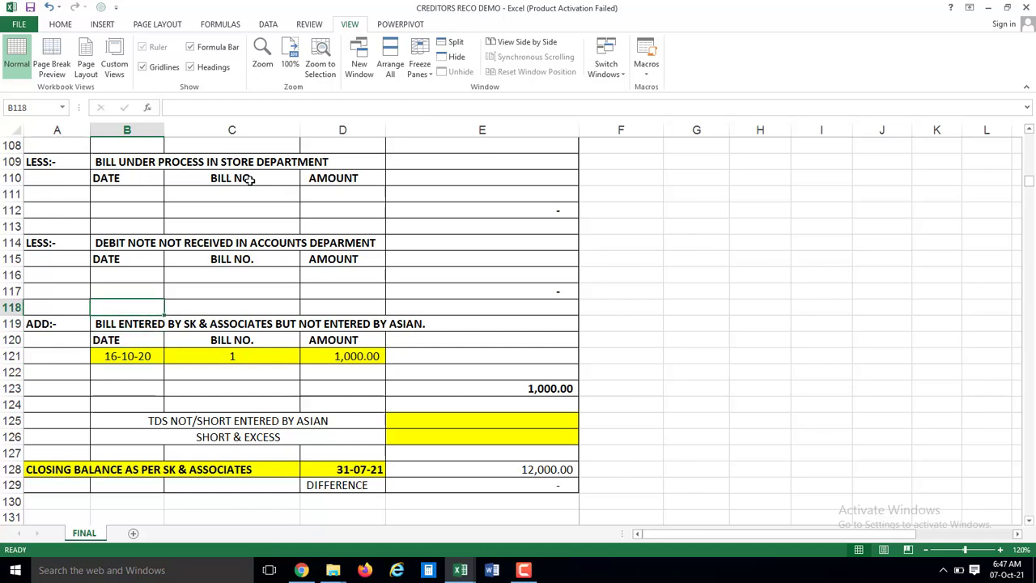
pyautogui.press('Up')
pyautogui.press('Up')
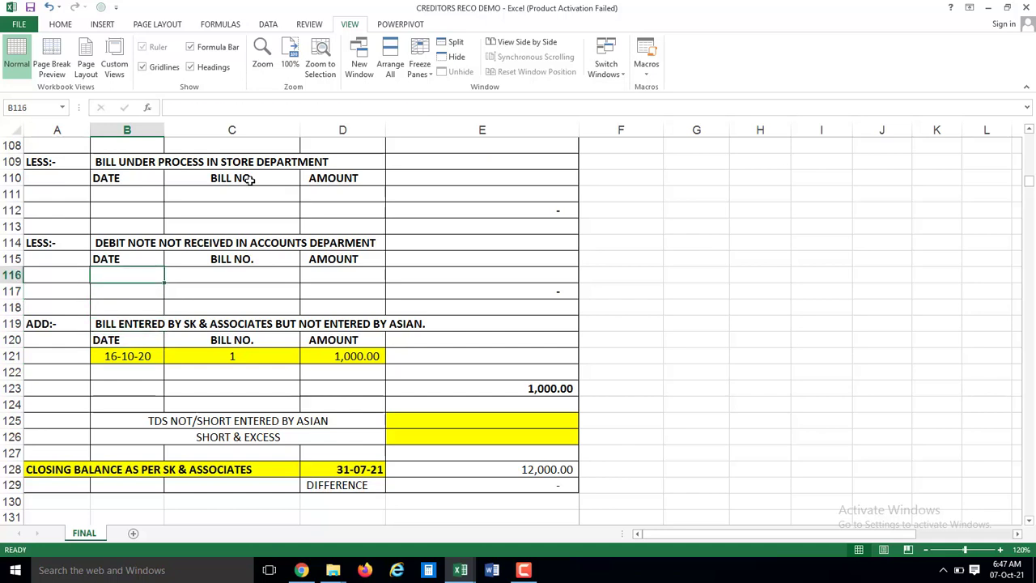
pyautogui.press('Up')
pyautogui.press('Up')
pyautogui.press('Up')
pyautogui.press('Up')
pyautogui.press('Up')
pyautogui.press('Up')
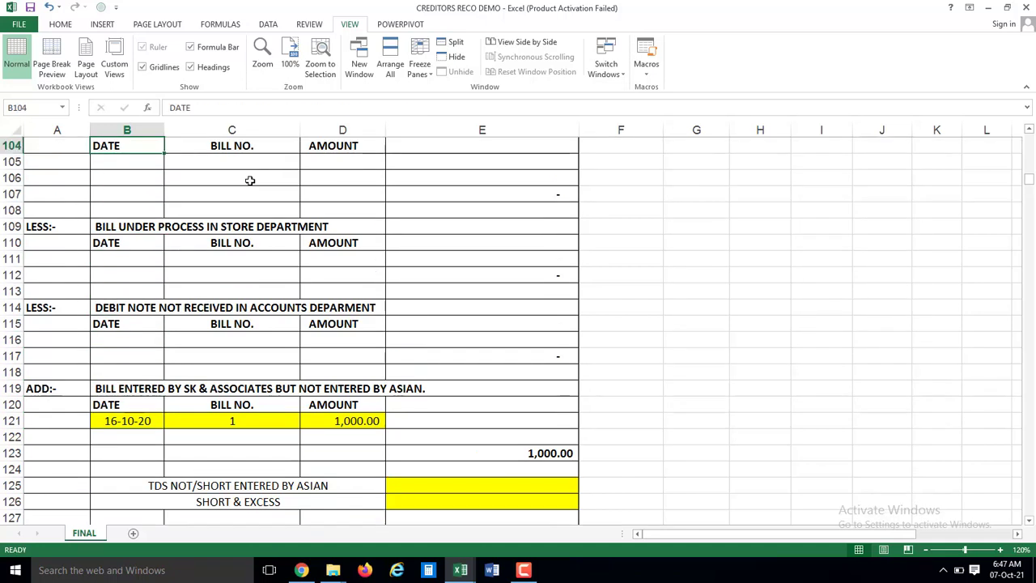
pyautogui.press('Up')
pyautogui.press('Up')
pyautogui.press('Up')
pyautogui.press('Up')
pyautogui.press('Up')
pyautogui.press('Up')
pyautogui.press('Up')
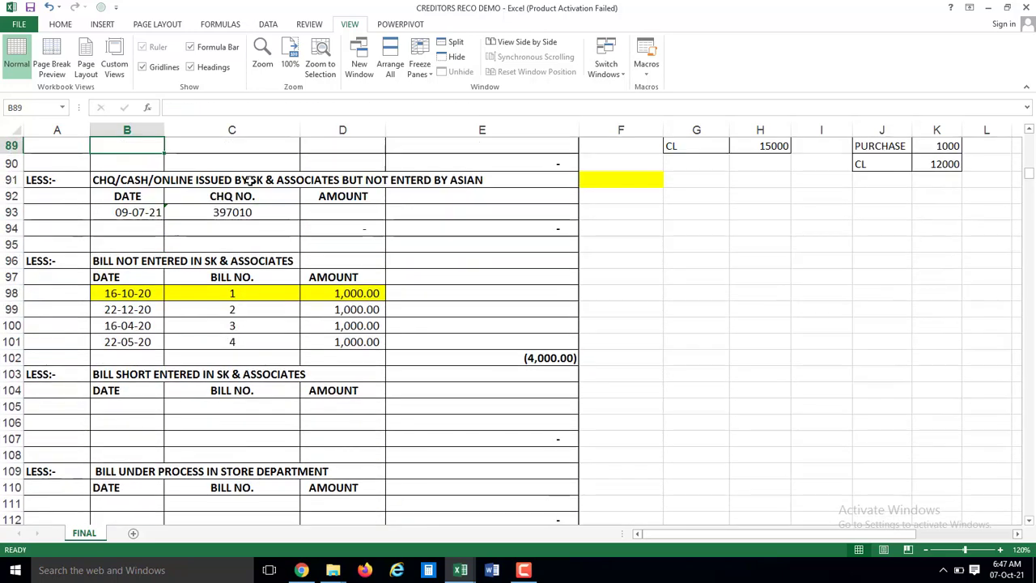
pyautogui.press('Down')
pyautogui.press('Down')
pyautogui.press('Down')
pyautogui.press('Down')
pyautogui.press('Down')
pyautogui.press('Down')
pyautogui.press('Down')
pyautogui.press('Down')
pyautogui.press('Down')
pyautogui.press('Down')
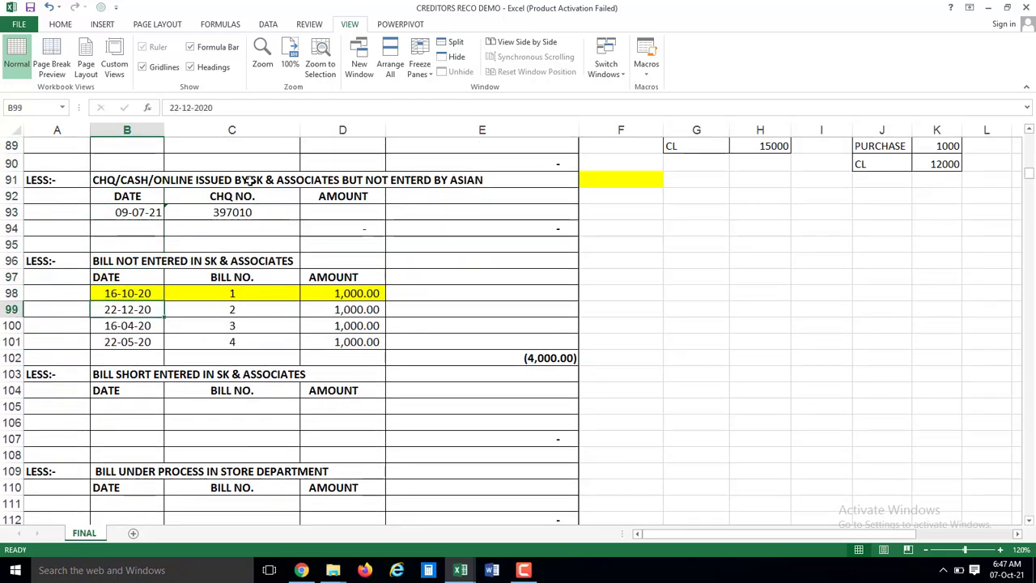
pyautogui.press('Down')
pyautogui.press('Down')
pyautogui.press('Down')
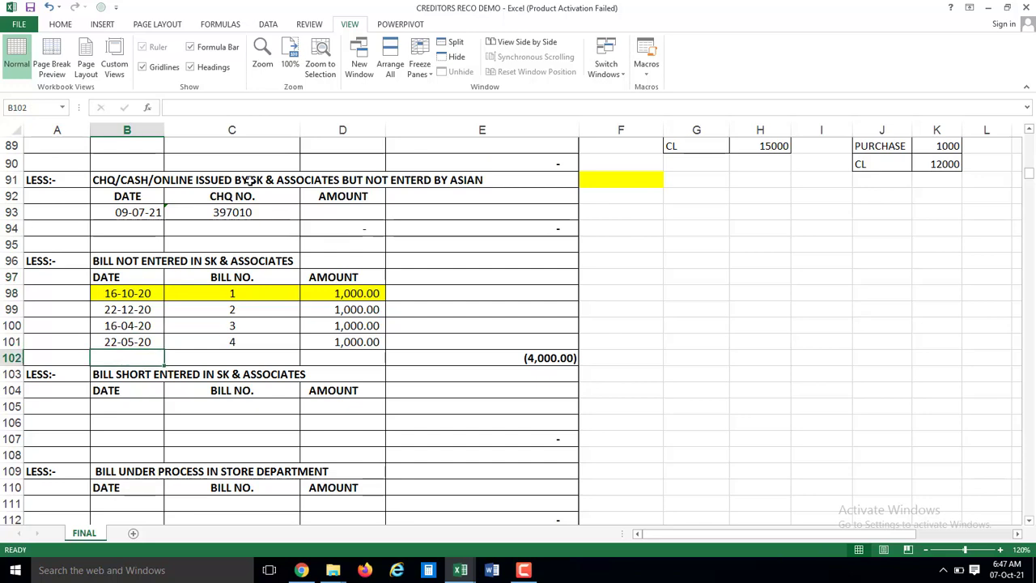
pyautogui.press('Down')
pyautogui.press('Down')
pyautogui.press('Down')
pyautogui.press('Down')
pyautogui.press('Down')
pyautogui.press('Down')
pyautogui.press('Down')
pyautogui.press('Down')
pyautogui.press('Down')
pyautogui.press('Down')
pyautogui.press('Down')
pyautogui.press('Down')
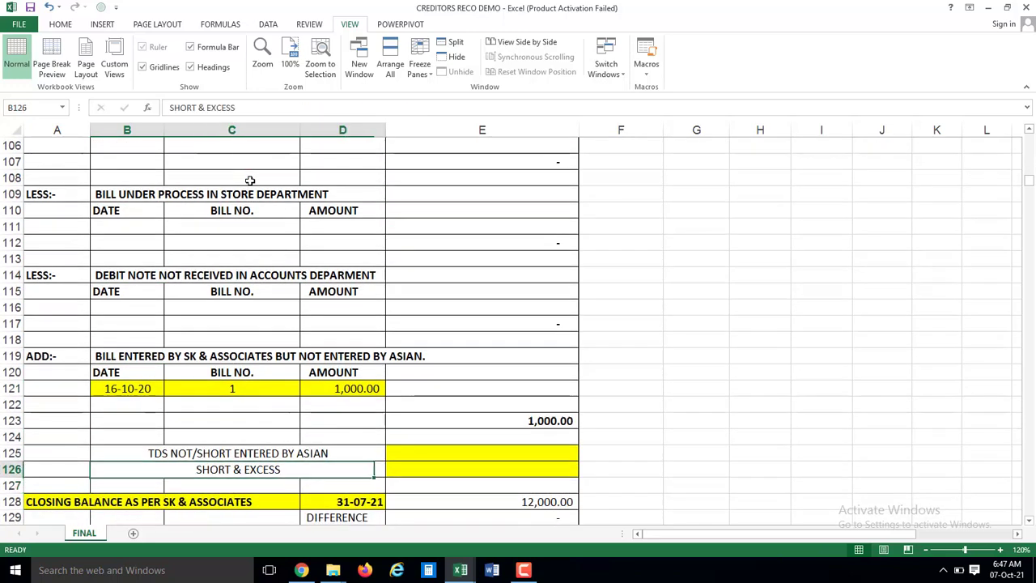
pyautogui.press('Up')
pyautogui.press('Up')
pyautogui.press('Up')
pyautogui.press('Up')
pyautogui.press('Up')
pyautogui.press('Up')
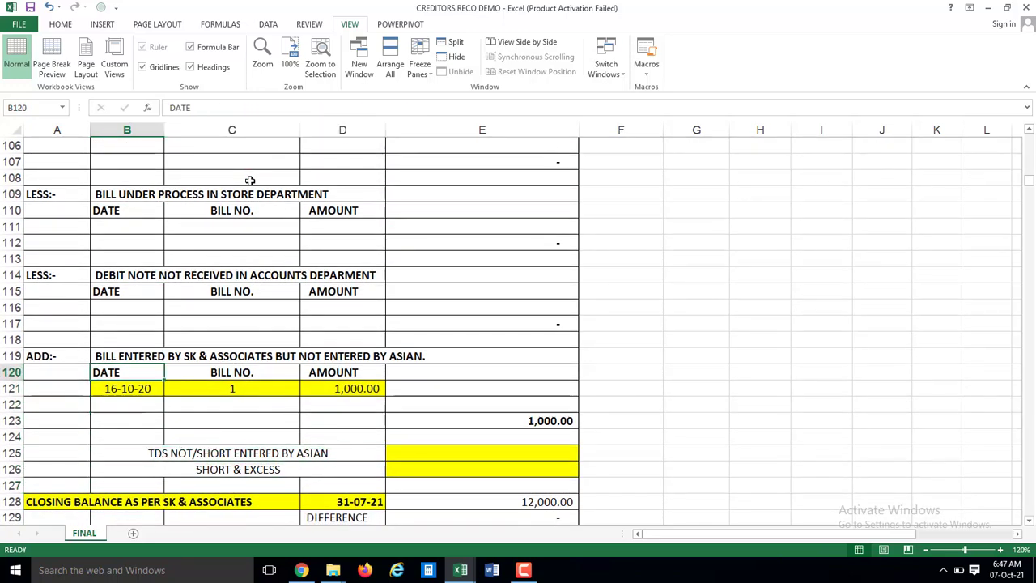
pyautogui.press('Up')
pyautogui.press('Left')
pyautogui.press('Right')
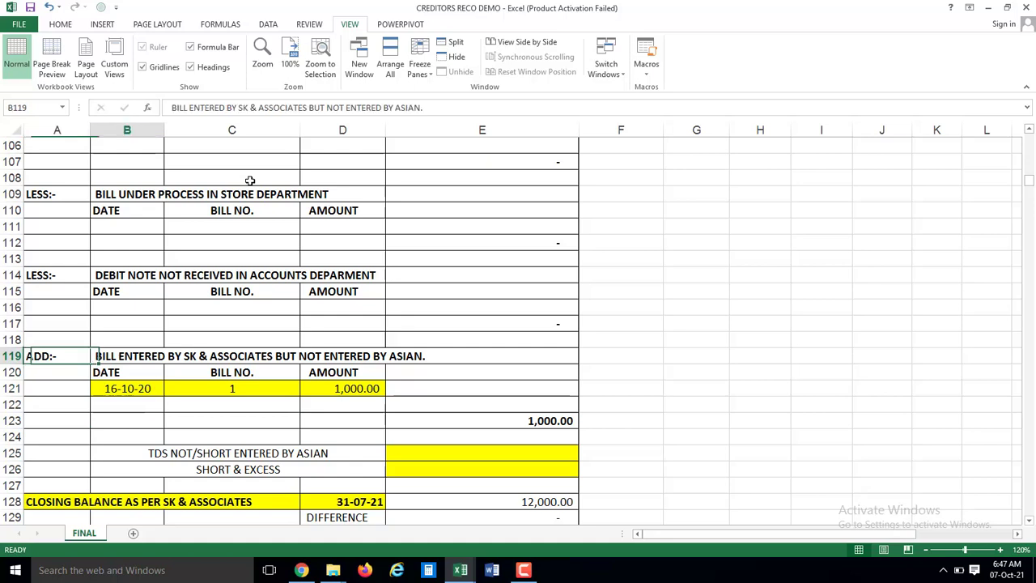
pyautogui.press('Right')
pyautogui.press('Down')
pyautogui.press('Down')
pyautogui.press('Right')
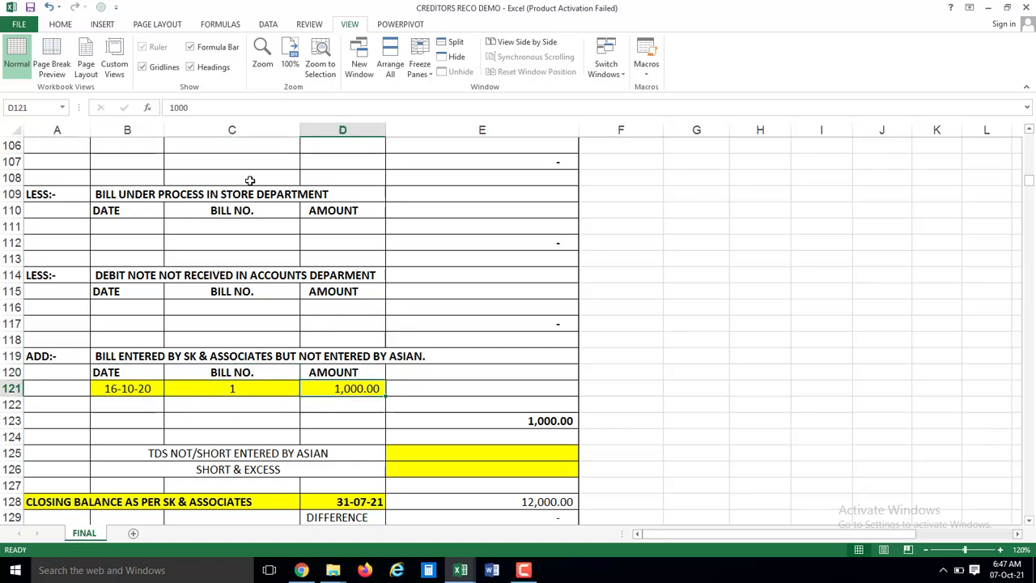
pyautogui.press('Delete')
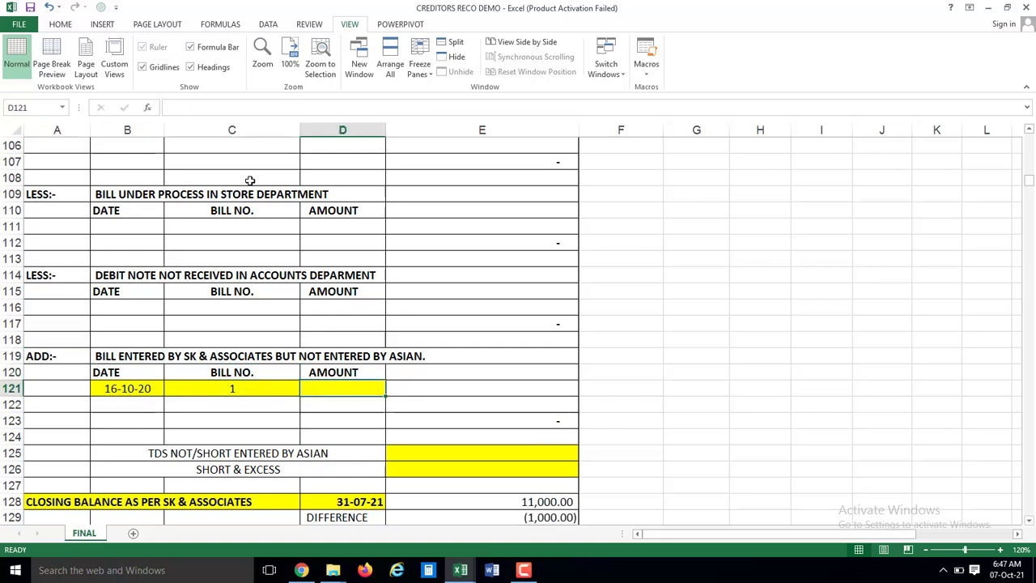
pyautogui.press('Up')
pyautogui.press('Up')
pyautogui.press('Up')
pyautogui.press('Up')
pyautogui.press('Up')
pyautogui.press('Up')
pyautogui.press('Up')
pyautogui.press('Up')
pyautogui.press('Up')
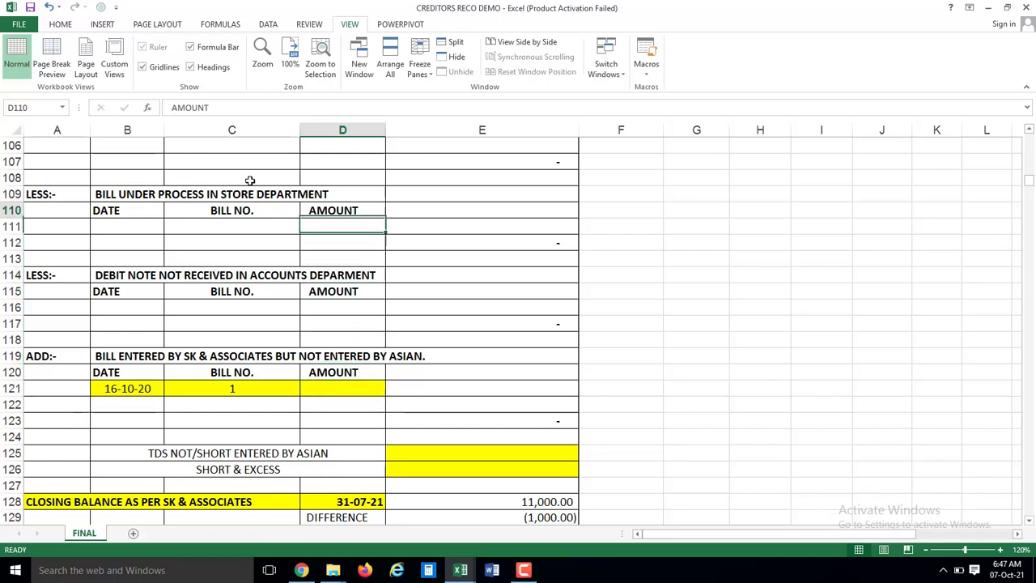
pyautogui.press('Up')
pyautogui.press('Up')
pyautogui.press('Up')
pyautogui.press('Up')
pyautogui.press('Down')
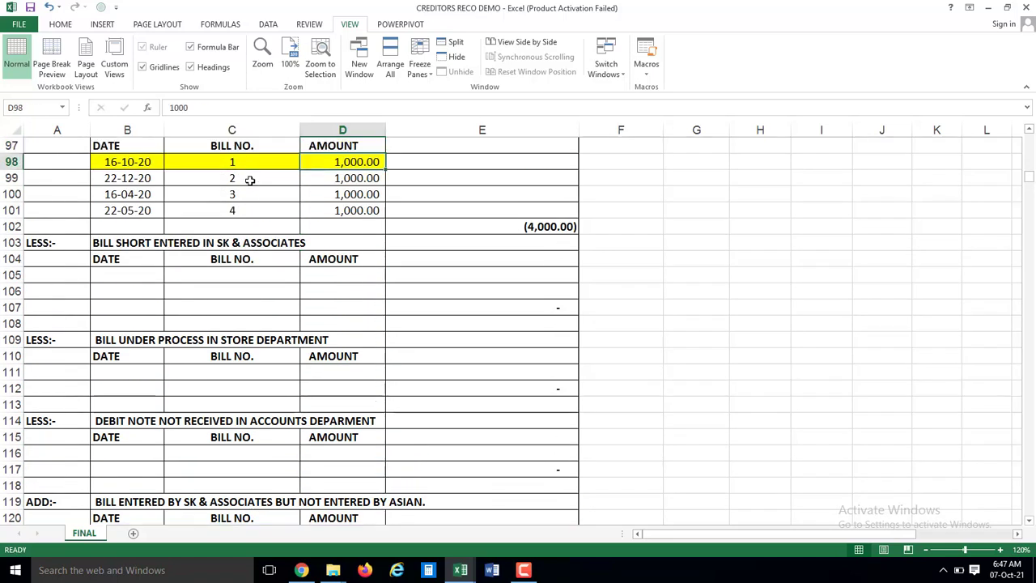
pyautogui.press('Delete')
pyautogui.press('Down')
pyautogui.hotkey('ctrl', 'Down')
pyautogui.hotkey('ctrl', 'Down')
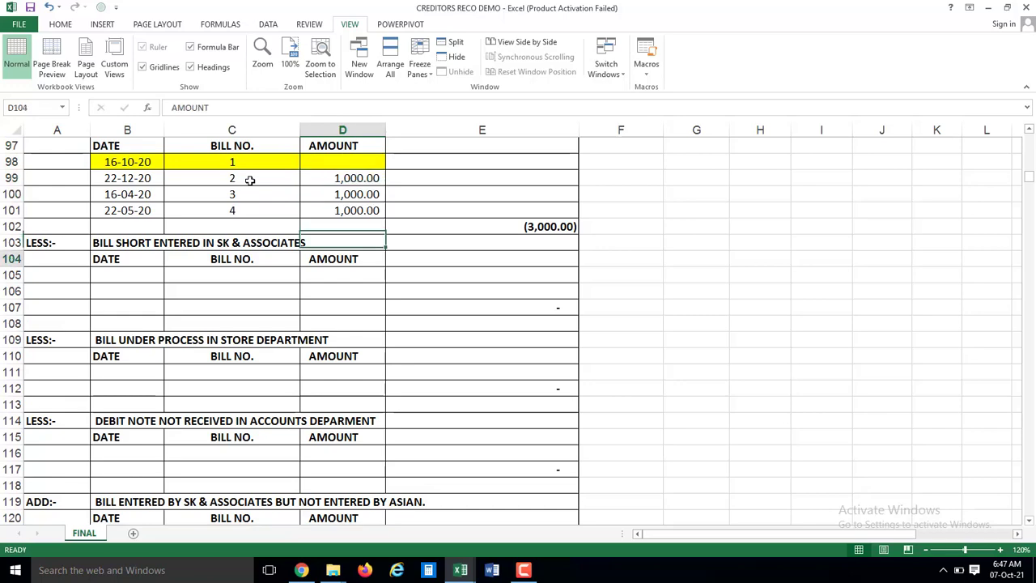
pyautogui.hotkey('ctrl', 'Down')
pyautogui.hotkey('ctrl', 'Down')
pyautogui.hotkey('ctrl', 'Down')
pyautogui.hotkey('ctrl', 'Down')
pyautogui.hotkey('ctrl', 'Down')
pyautogui.hotkey('ctrl', 'Down')
pyautogui.hotkey('ctrl', 'Down')
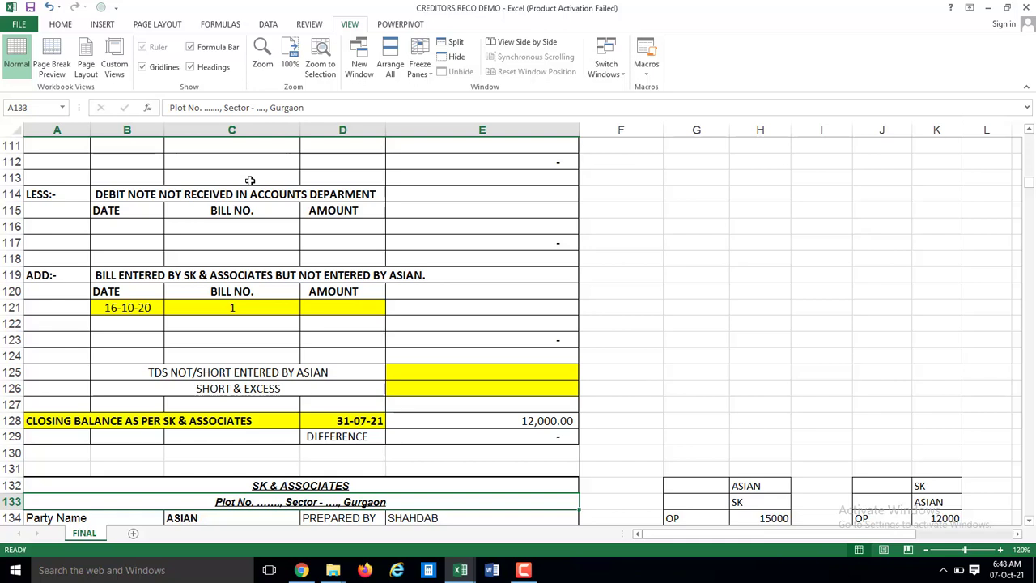
pyautogui.hotkey('ctrl', 'z')
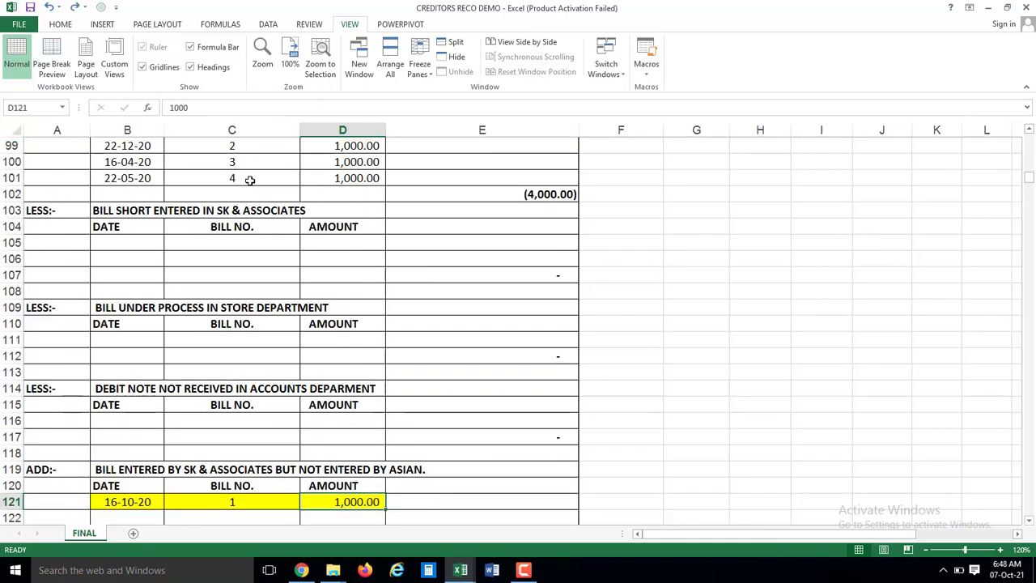
pyautogui.press('Down')
pyautogui.press('Down')
pyautogui.press('Down')
pyautogui.press('Down')
pyautogui.press('Down')
pyautogui.press('Down')
pyautogui.press('Down')
pyautogui.press('Down')
pyautogui.press('Down')
pyautogui.press('Down')
pyautogui.press('Down')
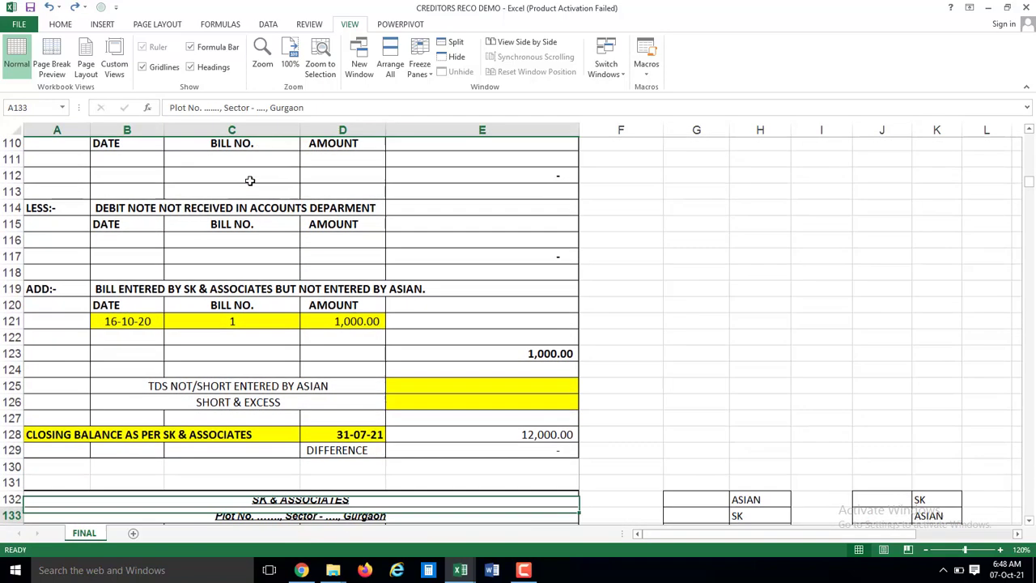
pyautogui.press('Down')
pyautogui.press('Down')
pyautogui.press('Down')
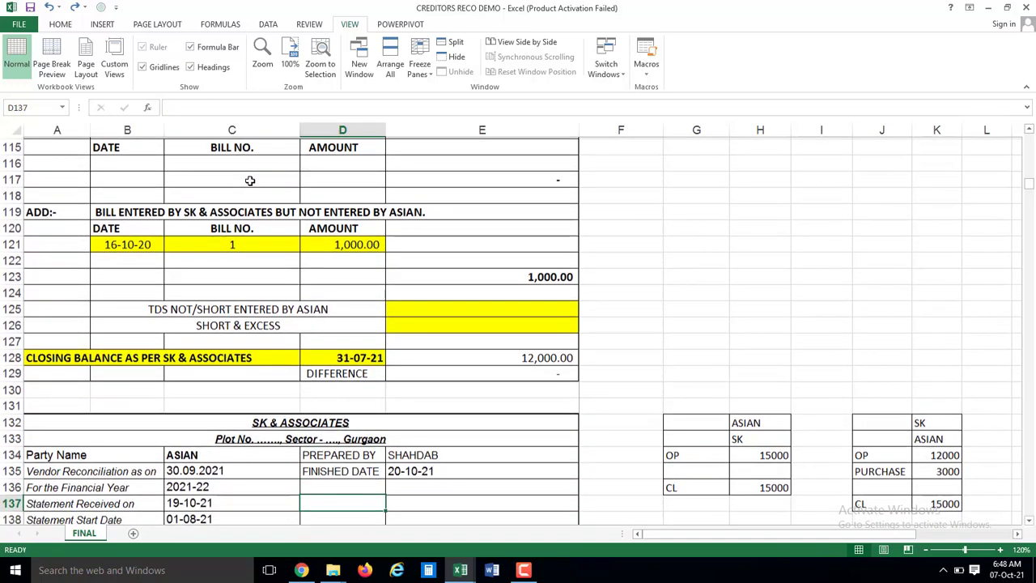
pyautogui.press('Down')
pyautogui.press('Right')
pyautogui.press('Right')
pyautogui.press('Right')
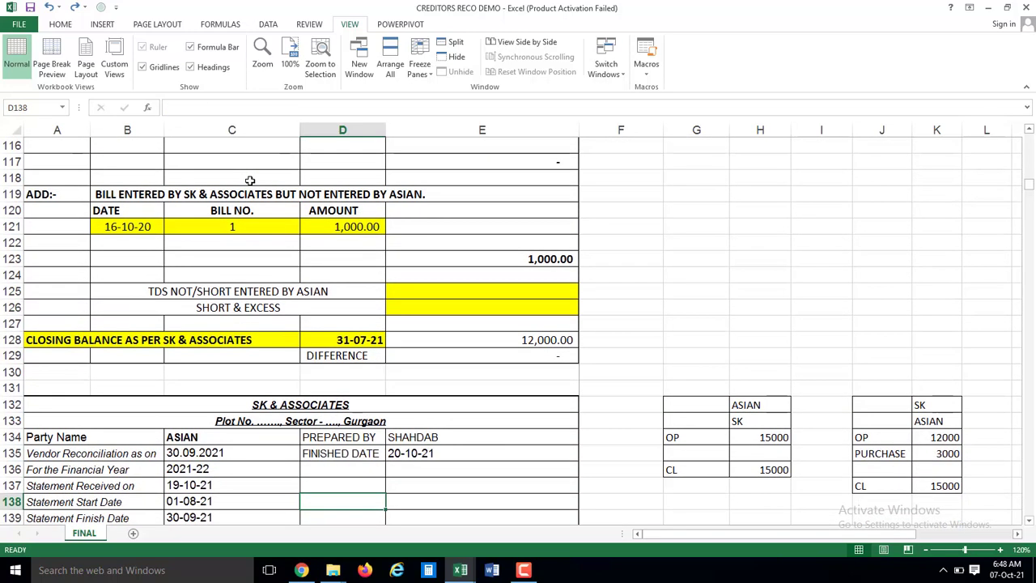
pyautogui.press('Down')
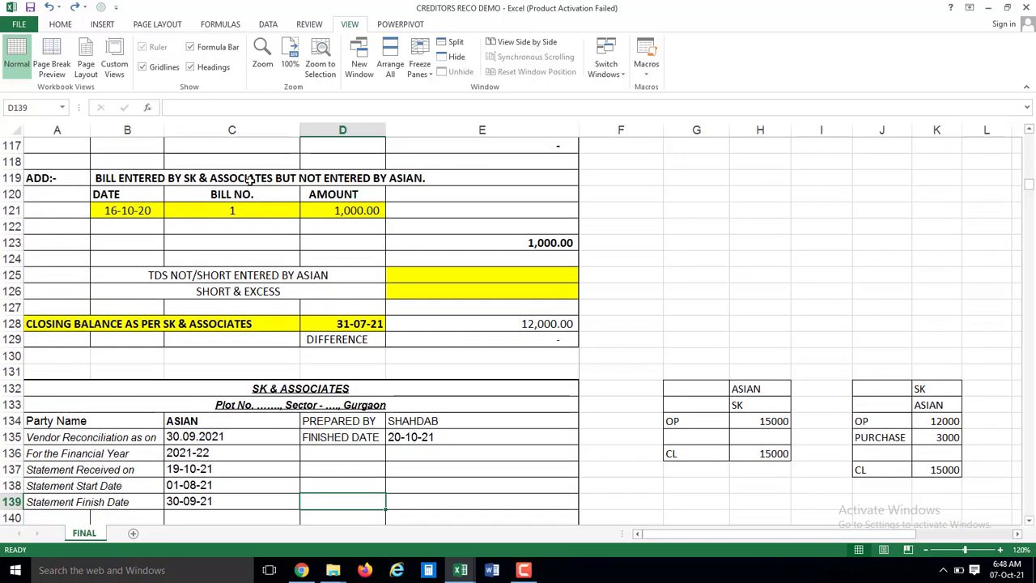
pyautogui.press('Left')
pyautogui.press('Left')
pyautogui.press('Up')
pyautogui.press('Right')
pyautogui.press('Down')
pyautogui.press('Down')
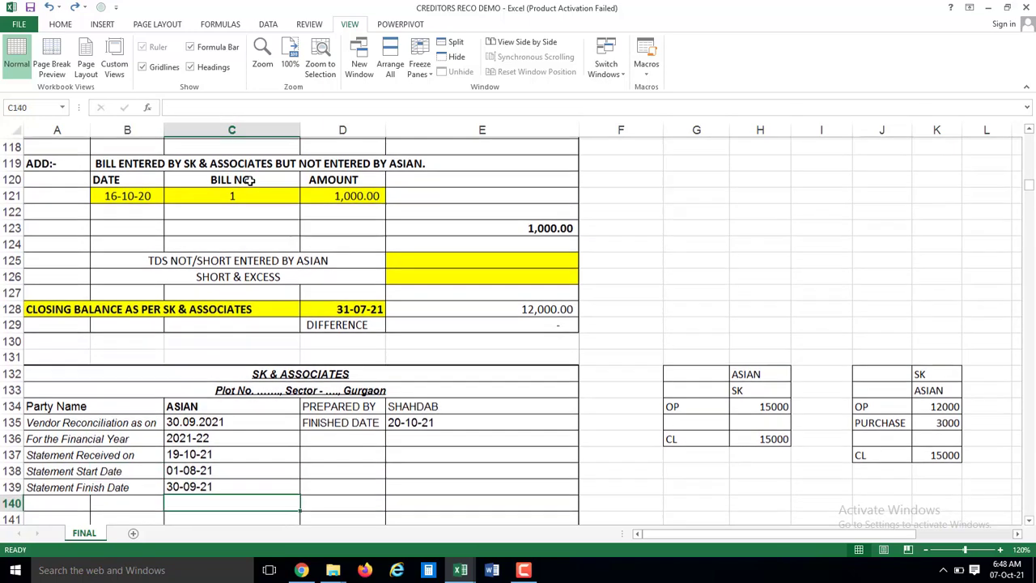
pyautogui.press('Down')
pyautogui.press('Down')
pyautogui.press('Down')
pyautogui.press('Down')
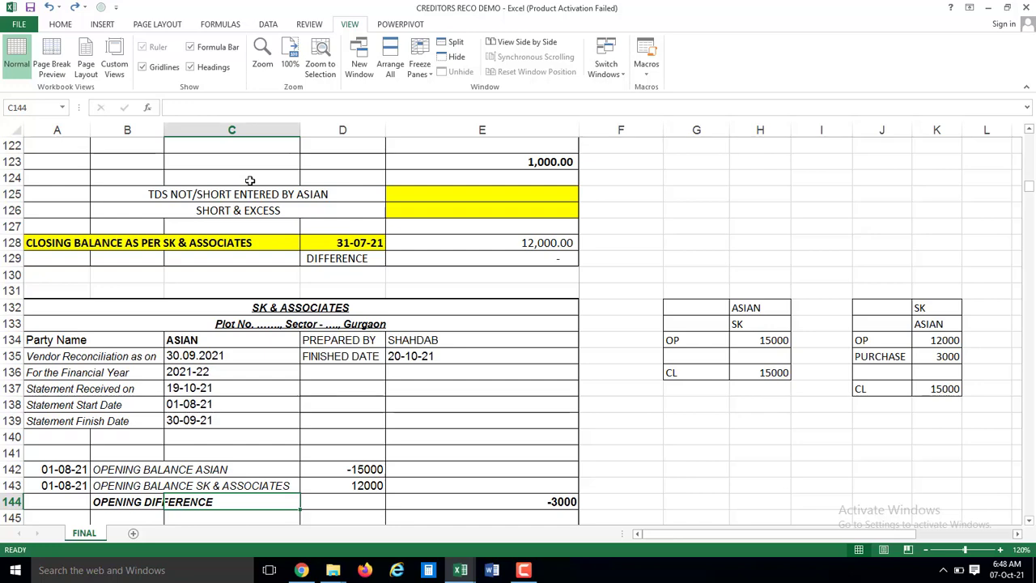
pyautogui.press('Up')
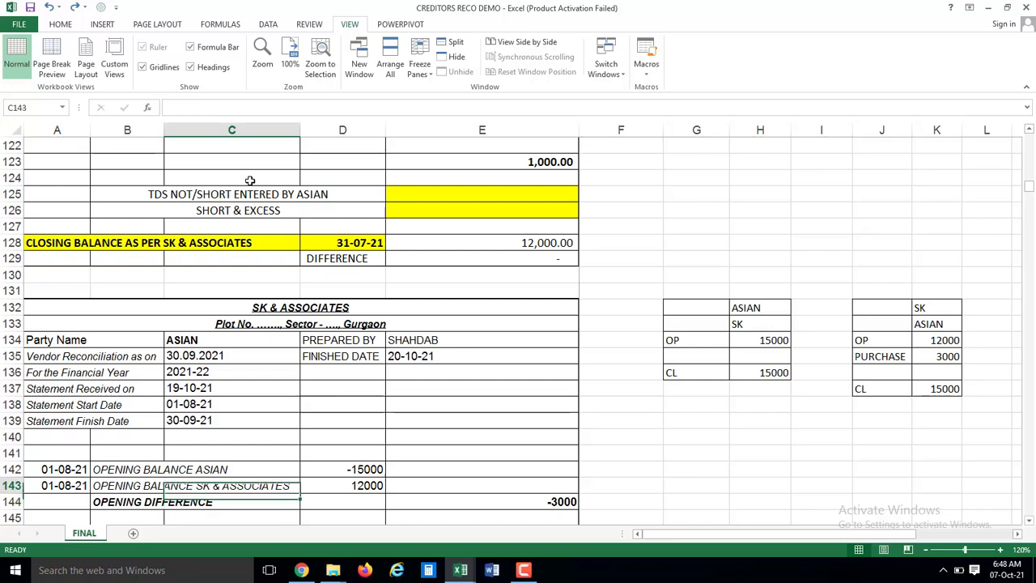
pyautogui.press('Up')
pyautogui.press('Up')
pyautogui.press('Up')
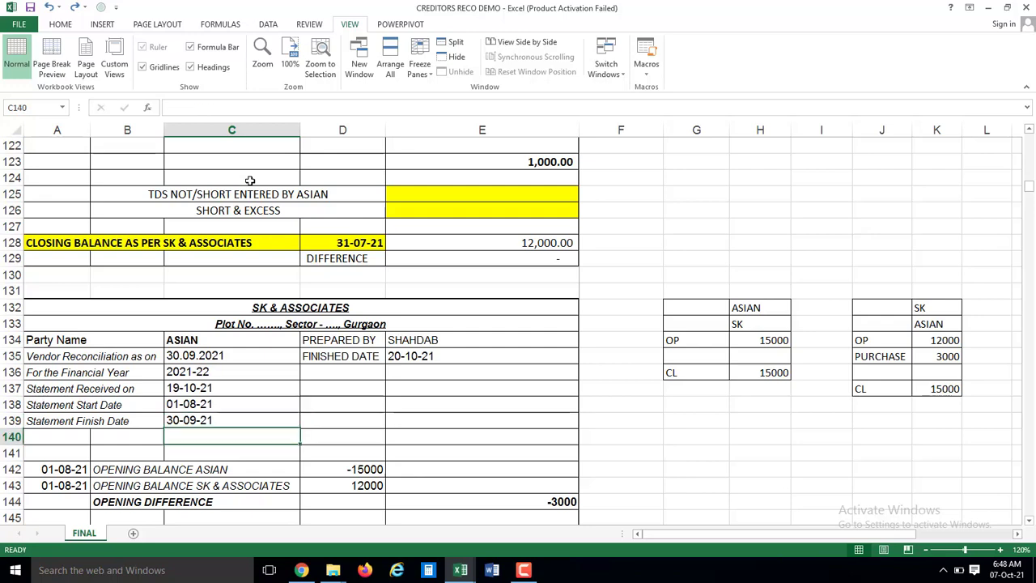
pyautogui.press('Down')
pyautogui.press('Right')
pyautogui.press('Right')
pyautogui.press('Right')
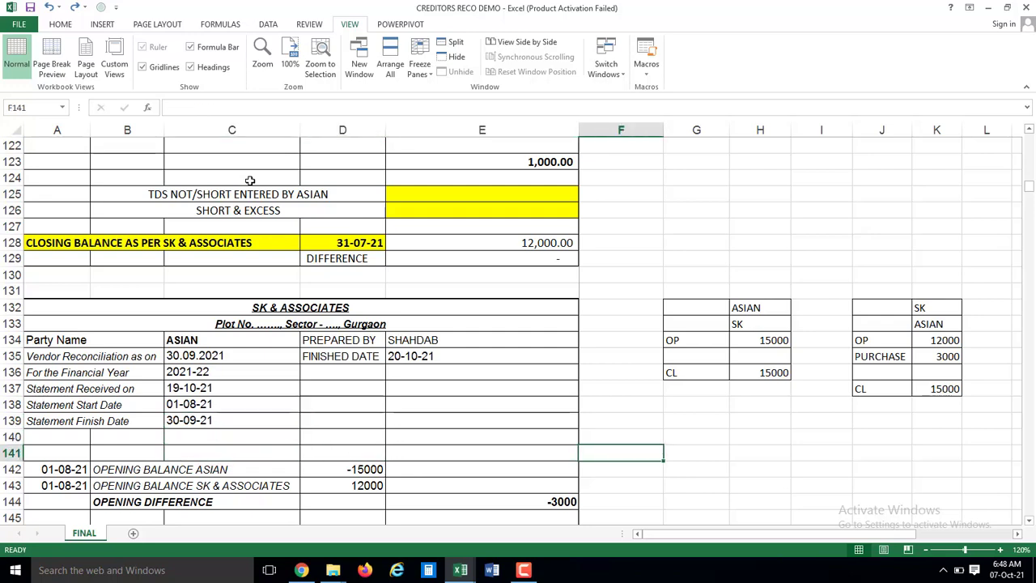
pyautogui.press('Left')
pyautogui.press('Down')
pyautogui.press('Left')
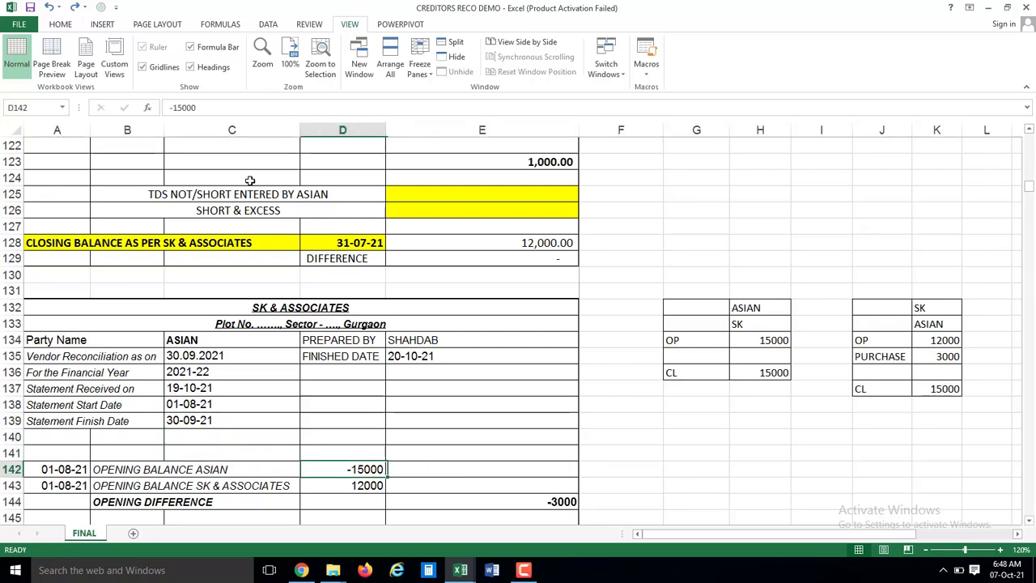
pyautogui.press('Left')
pyautogui.press('Up')
pyautogui.press('Up')
pyautogui.press('Up')
pyautogui.press('Down')
pyautogui.press('Down')
pyautogui.press('Down')
pyautogui.press('Down')
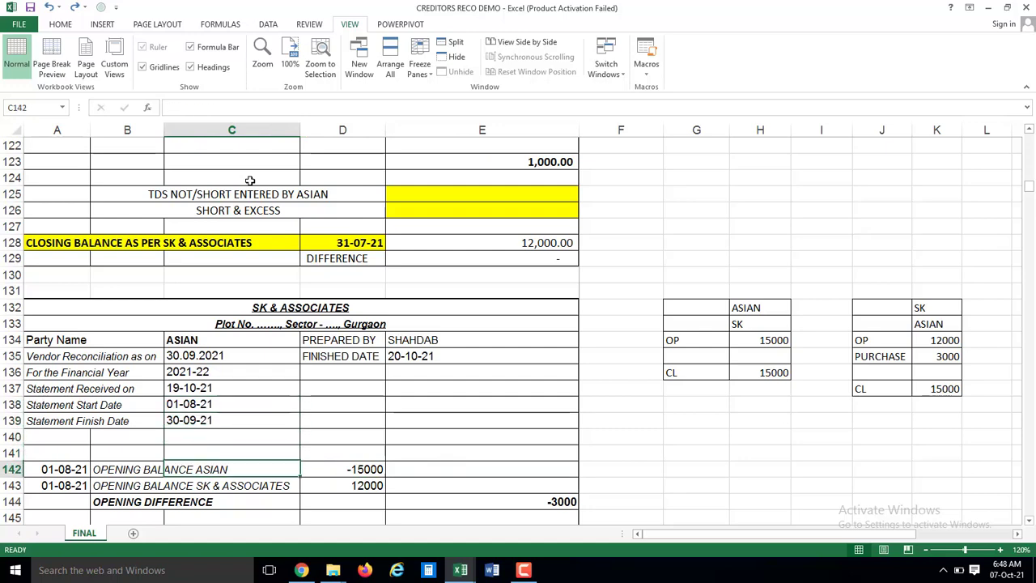
pyautogui.press('Down')
pyautogui.press('Right')
pyautogui.press('Up')
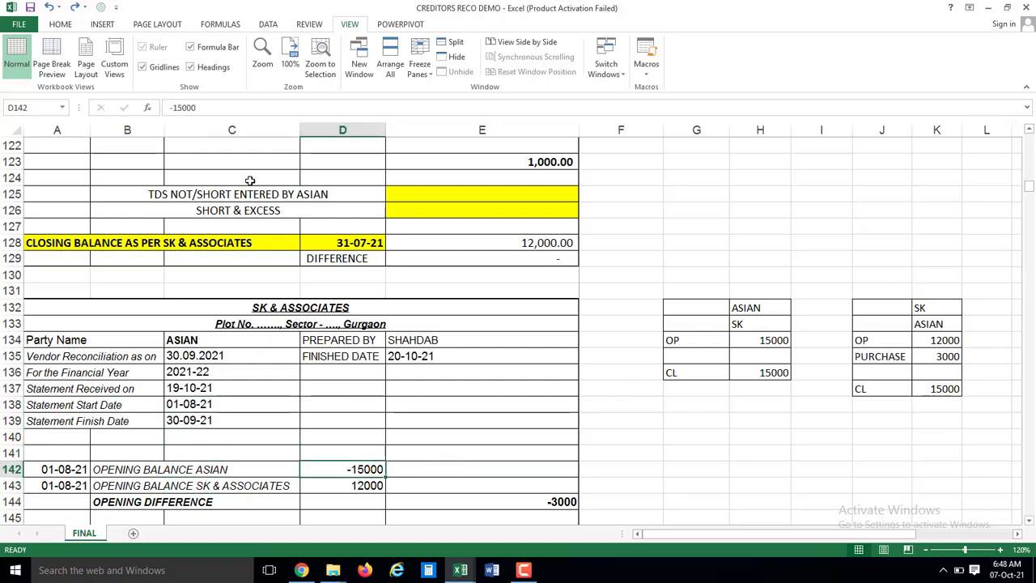
pyautogui.press('Up')
pyautogui.press('Right')
pyautogui.press('Right')
pyautogui.press('Right')
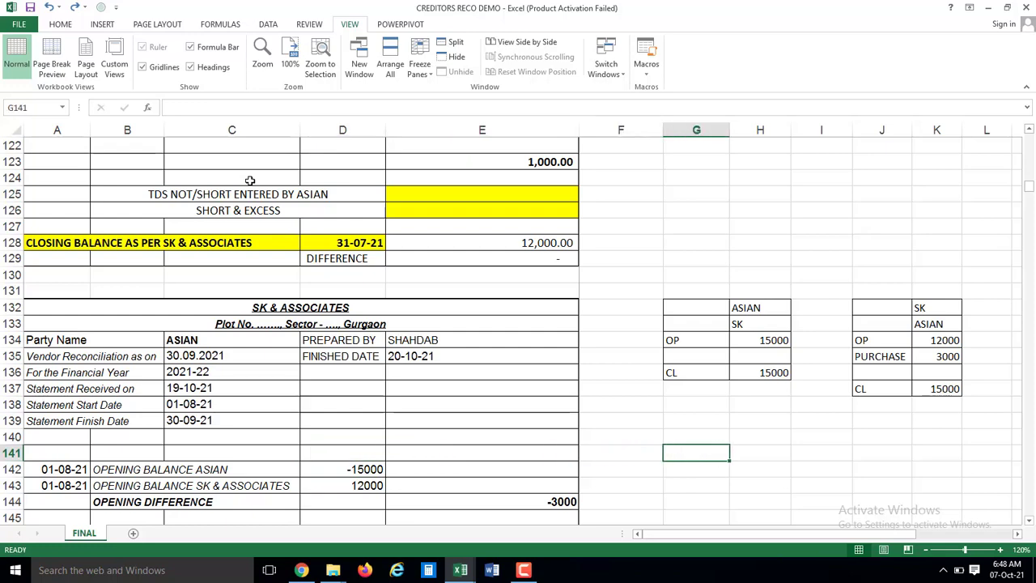
pyautogui.press('Up')
pyautogui.press('Up')
pyautogui.press('Up')
pyautogui.press('Left')
pyautogui.press('Down')
pyautogui.press('Down')
pyautogui.press('Left')
pyautogui.press('Left')
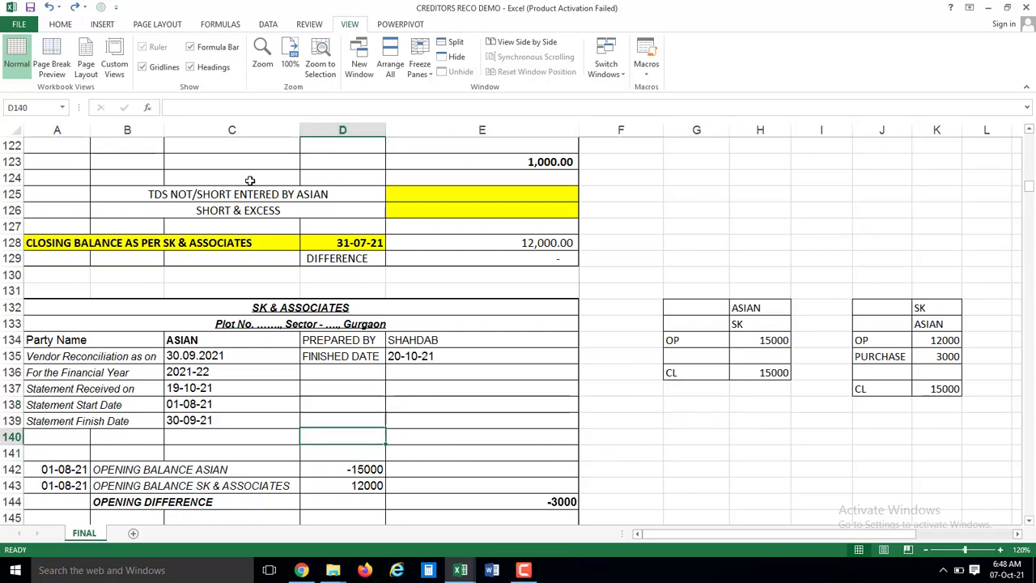
pyautogui.press('Down')
pyautogui.press('Down')
pyautogui.press('Up')
pyautogui.press('Up')
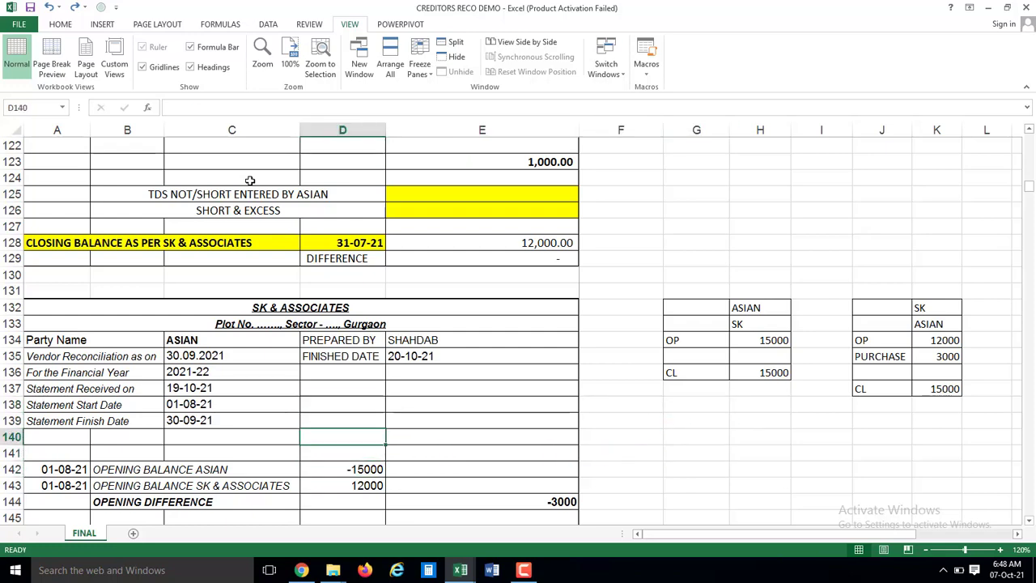
pyautogui.press('Up')
pyautogui.press('Up')
pyautogui.press('Up')
pyautogui.press('Up')
pyautogui.press('Up')
pyautogui.press('Up')
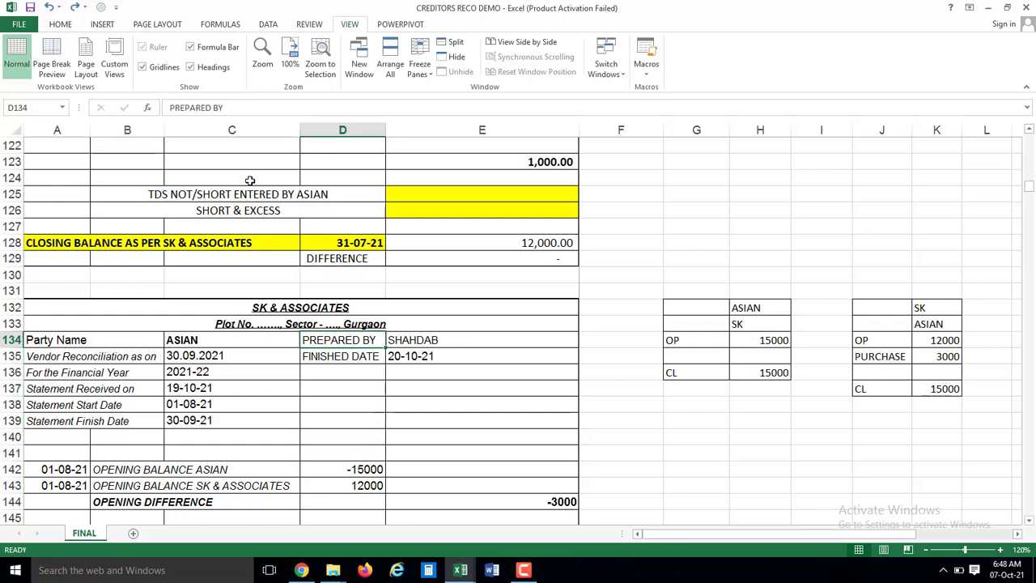
pyautogui.press('Up')
pyautogui.press('Up')
pyautogui.press('Up')
pyautogui.press('Up')
pyautogui.press('Up')
pyautogui.press('Right')
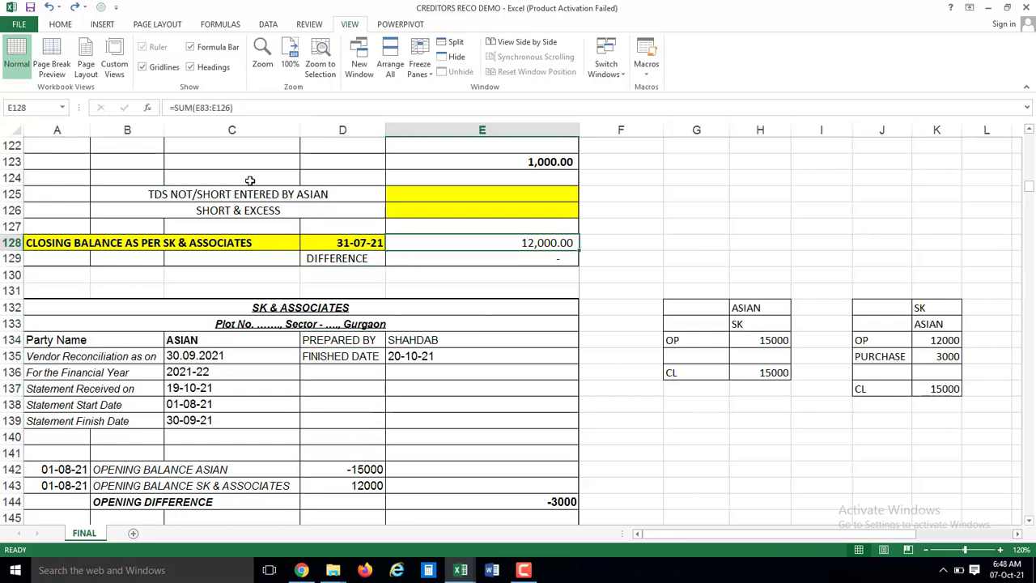
pyautogui.press('Up')
pyautogui.press('Up')
pyautogui.press('Up')
pyautogui.press('Up')
pyautogui.press('Up')
pyautogui.press('Up')
pyautogui.press('Up')
pyautogui.press('Up')
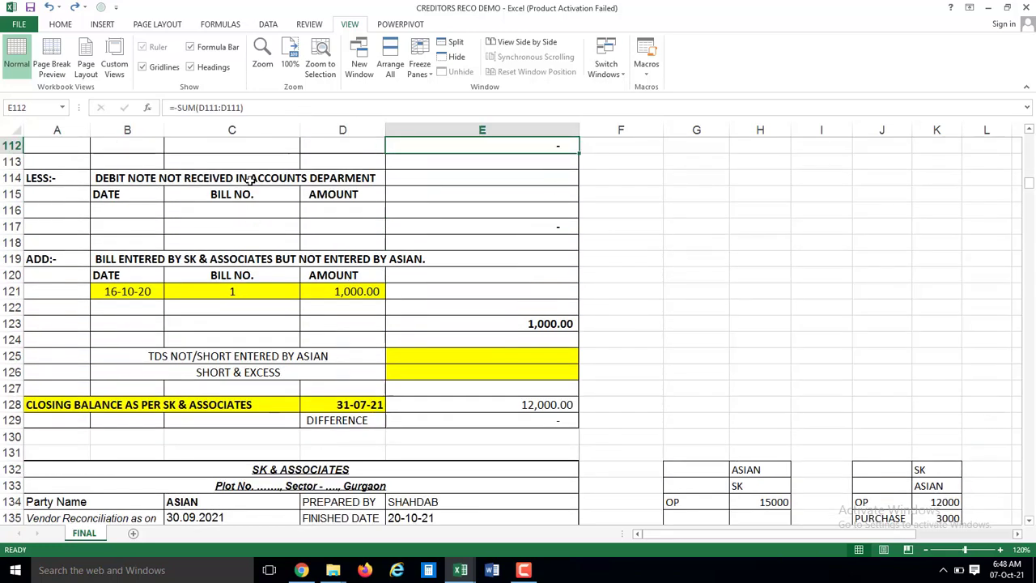
pyautogui.press('Up')
pyautogui.press('Up')
pyautogui.press('Up')
pyautogui.press('Up')
pyautogui.press('Up')
pyautogui.press('Up')
pyautogui.press('Up')
pyautogui.press('Up')
pyautogui.press('Up')
pyautogui.press('Up')
pyautogui.press('Up')
pyautogui.press('Up')
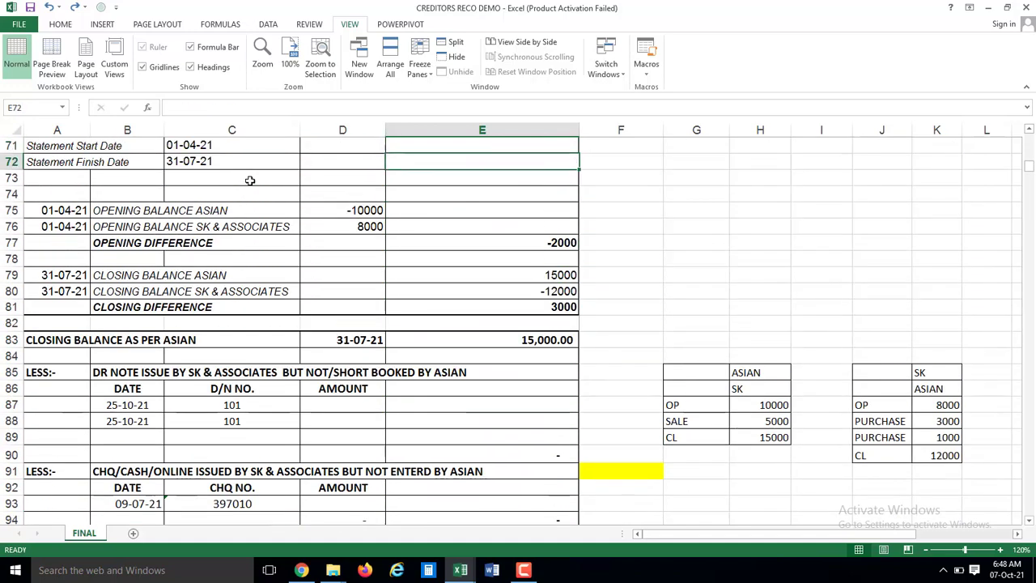
pyautogui.press('Down')
pyautogui.press('Down')
pyautogui.press('Down')
pyautogui.press('Down')
pyautogui.press('Down')
pyautogui.press('Down')
pyautogui.press('Down')
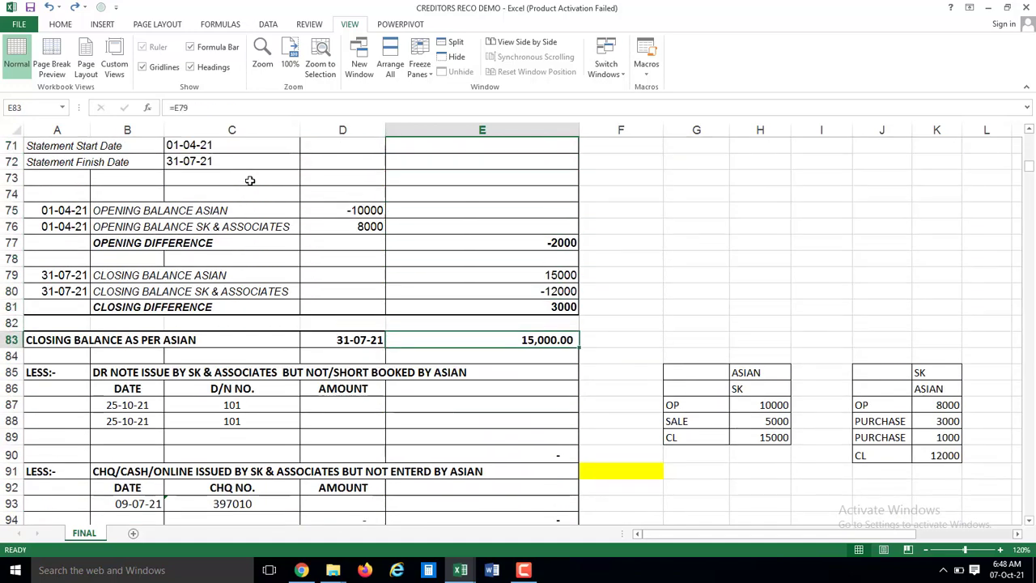
pyautogui.press('Down')
pyautogui.press('Down')
pyautogui.press('Down')
pyautogui.press('Down')
pyautogui.press('Down')
pyautogui.press('Down')
pyautogui.press('Down')
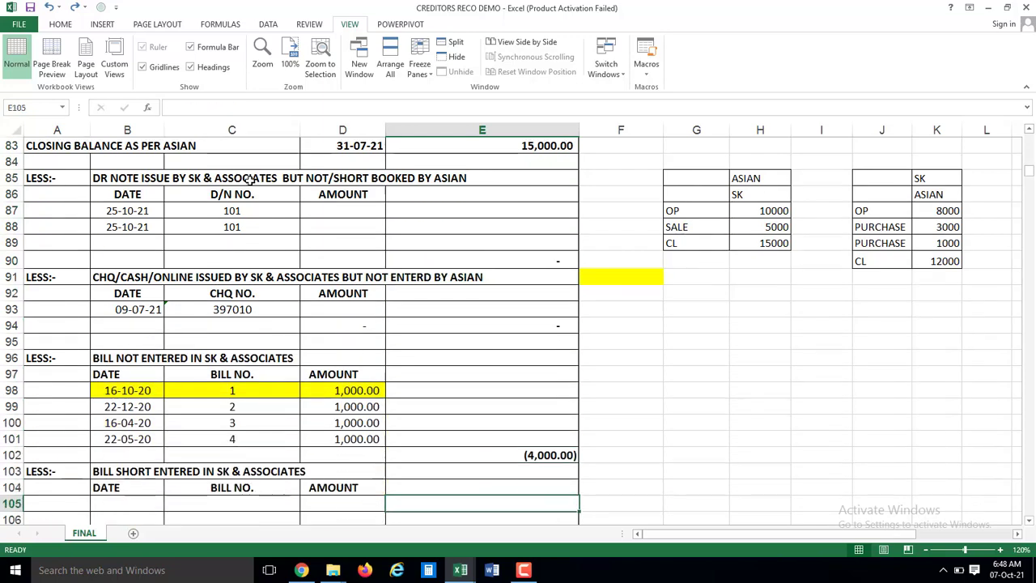
pyautogui.press('Down')
pyautogui.press('Down')
pyautogui.press('Down')
pyautogui.press('Down')
pyautogui.press('Down')
pyautogui.press('Down')
pyautogui.press('Down')
pyautogui.press('Down')
pyautogui.press('Down')
pyautogui.press('Down')
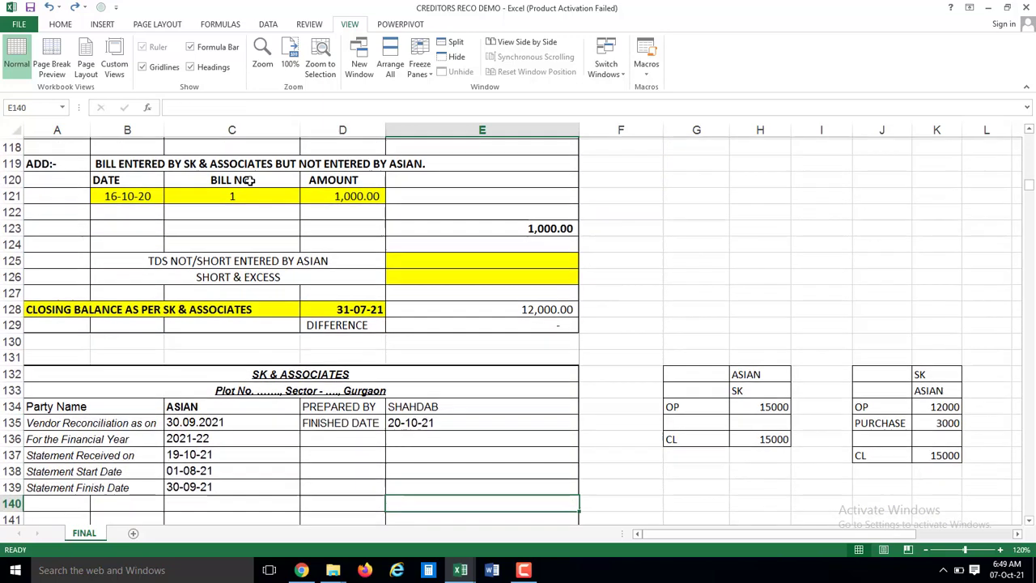
pyautogui.press('Down')
pyautogui.press('Down')
pyautogui.press('Down')
pyautogui.press('Down')
pyautogui.press('Up')
pyautogui.press('Up')
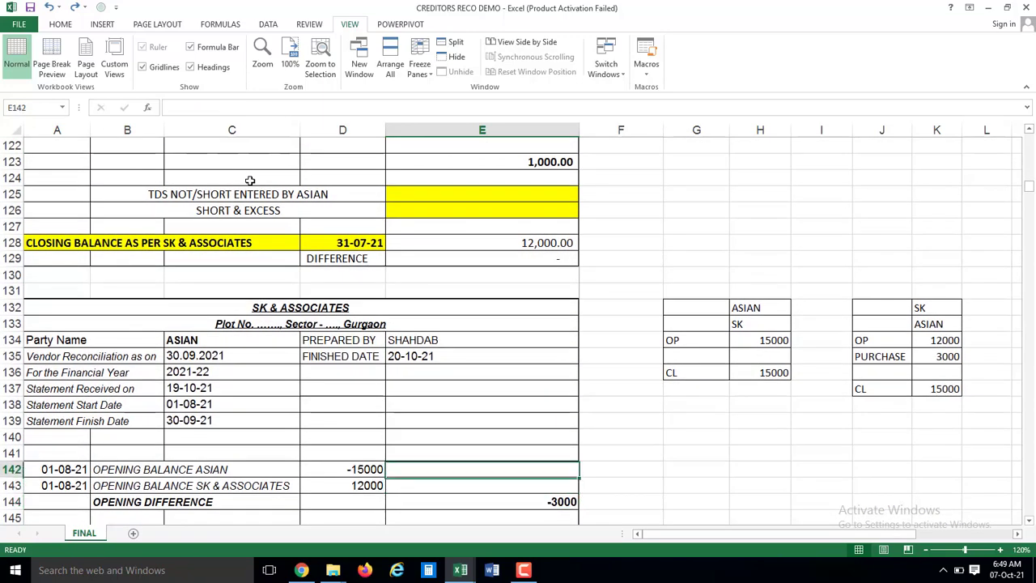
pyautogui.press('Up')
pyautogui.press('Up')
pyautogui.press('Up')
pyautogui.press('Up')
pyautogui.press('Up')
pyautogui.press('Up')
pyautogui.press('Up')
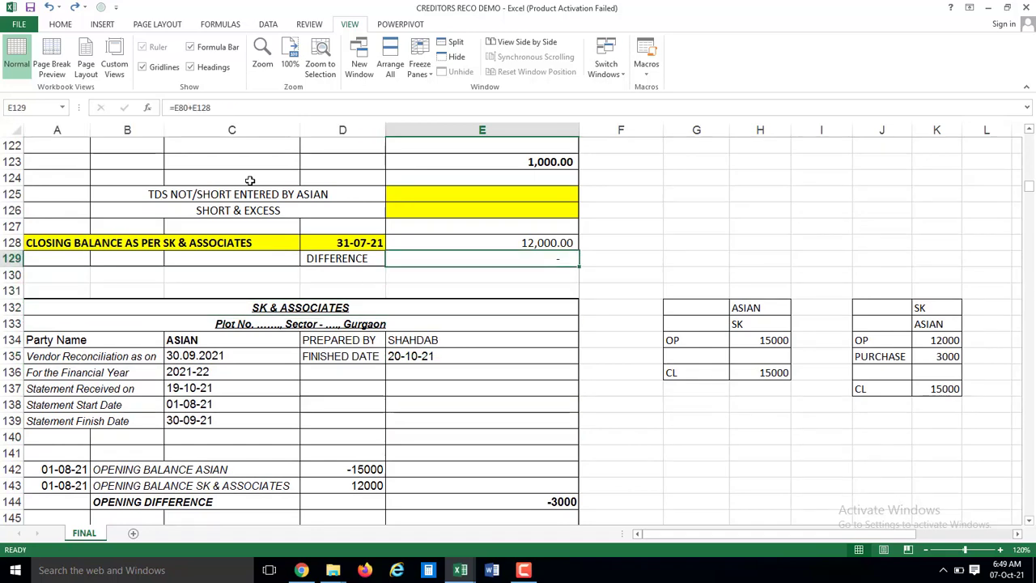
pyautogui.press('Up')
pyautogui.press('Up')
pyautogui.press('Up')
pyautogui.press('Up')
pyautogui.press('Up')
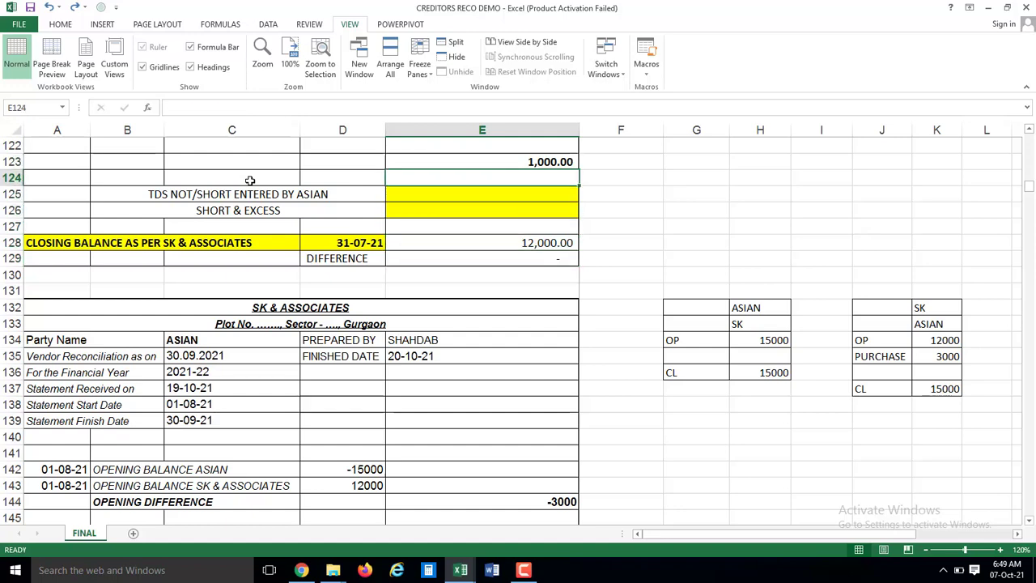
pyautogui.press('Down')
pyautogui.press('Down')
pyautogui.press('Down')
pyautogui.press('Down')
pyautogui.press('Down')
pyautogui.press('Down')
pyautogui.press('Down')
pyautogui.press('Down')
pyautogui.press('Down')
pyautogui.press('Down')
pyautogui.press('Down')
pyautogui.press('Down')
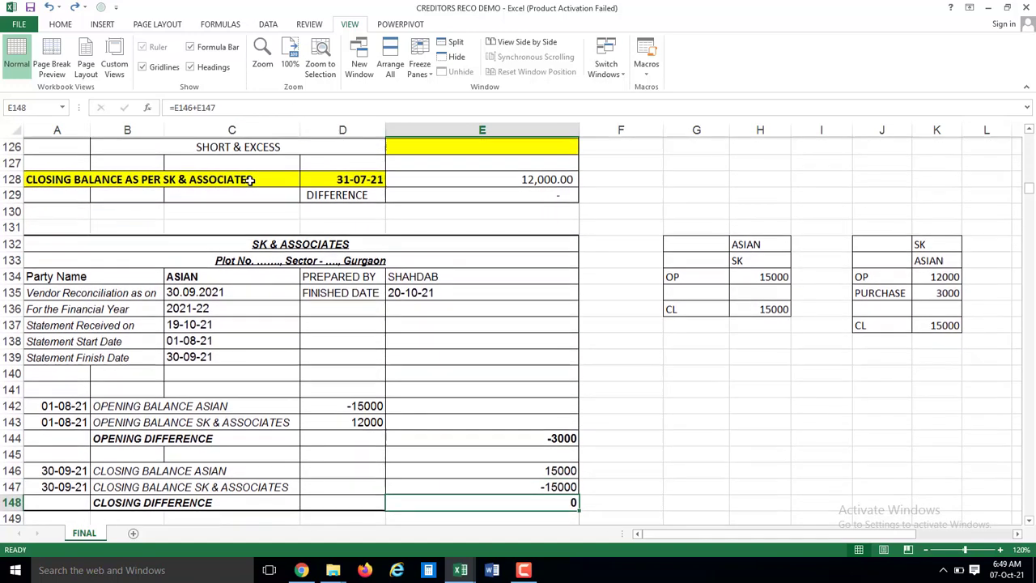
pyautogui.press('Up')
pyautogui.press('Up')
pyautogui.press('Up')
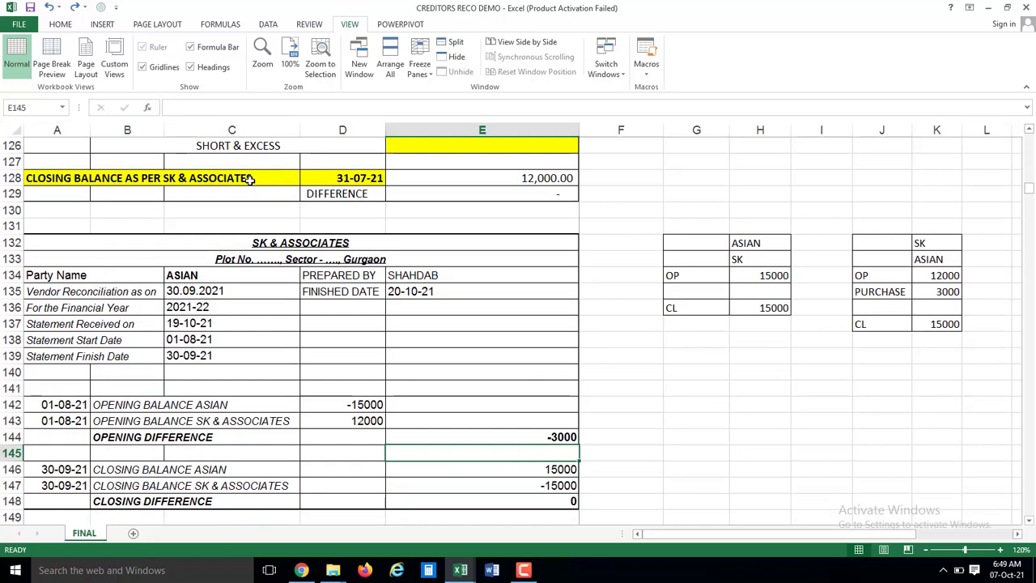
pyautogui.press('Down')
pyautogui.press('Down')
pyautogui.press('Down')
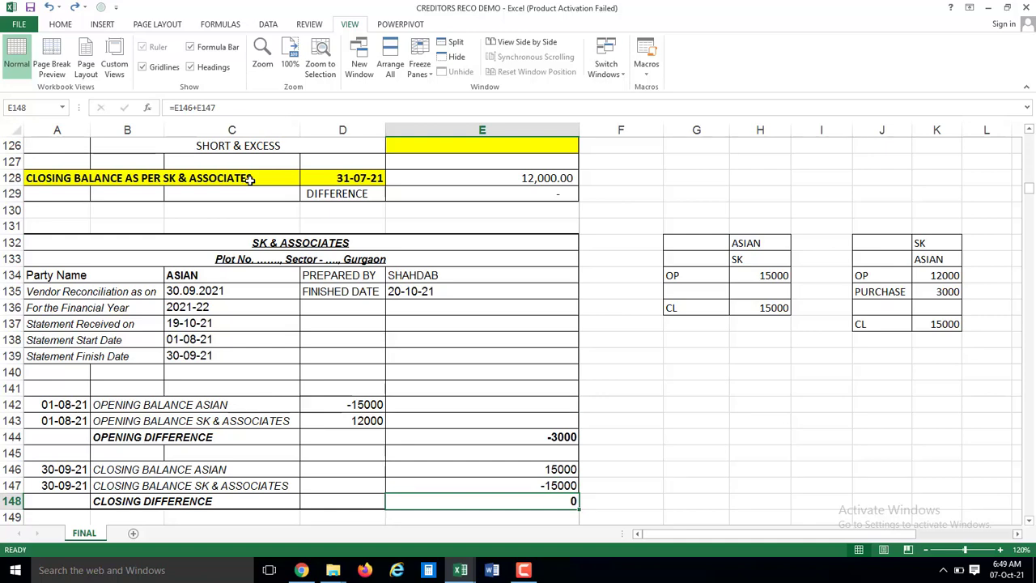
pyautogui.press('Down')
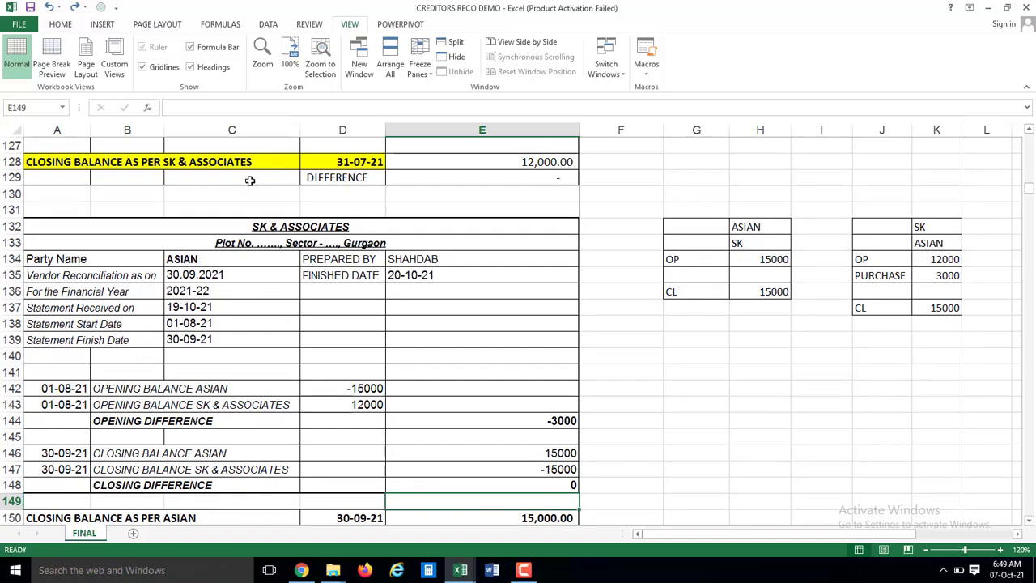
pyautogui.press('Down')
pyautogui.press('Down')
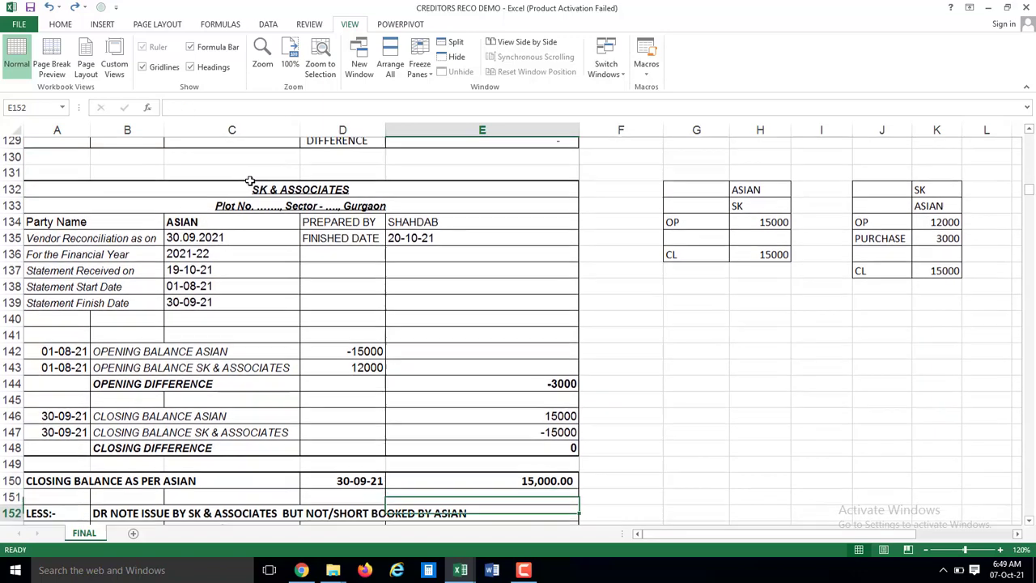
pyautogui.press('Down')
pyautogui.press('Down')
pyautogui.press('Down')
pyautogui.press('Down')
pyautogui.press('Down')
pyautogui.press('Down')
pyautogui.press('Down')
pyautogui.press('Down')
pyautogui.press('Down')
pyautogui.press('Down')
pyautogui.press('Down')
pyautogui.press('Down')
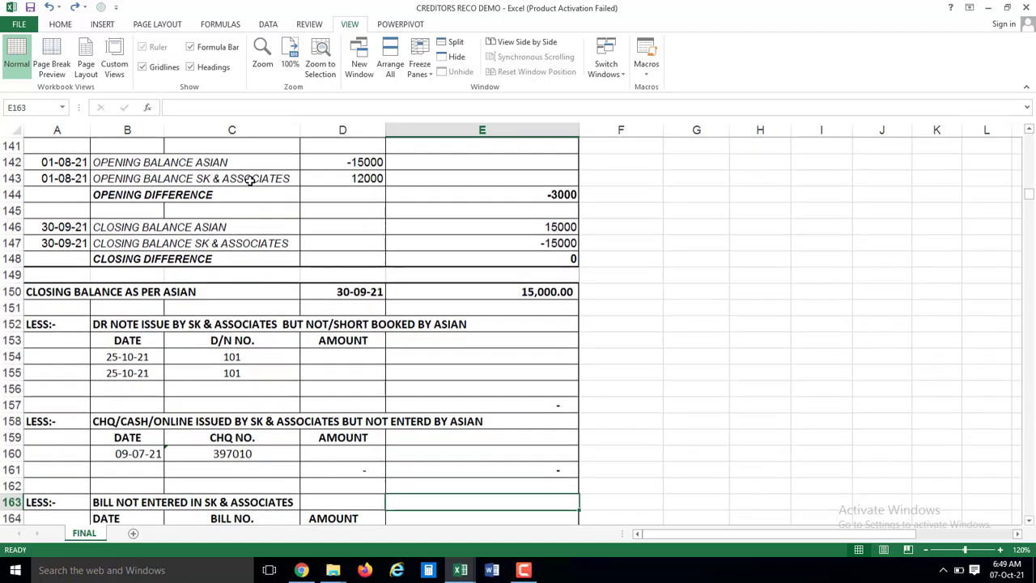
pyautogui.press('Down')
pyautogui.press('Left')
pyautogui.press('Down')
pyautogui.press('Down')
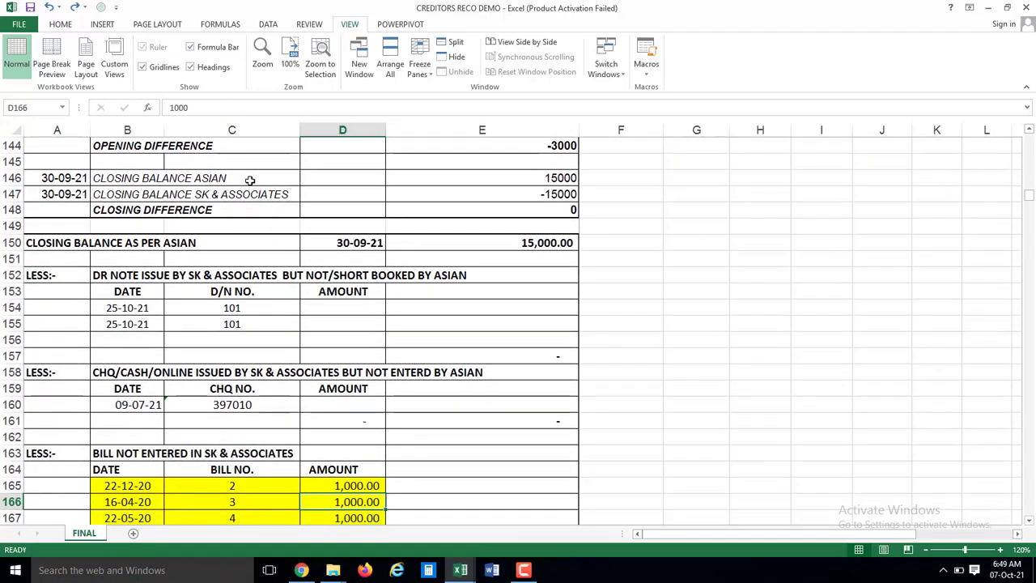
pyautogui.press('Down')
pyautogui.press('Down')
pyautogui.press('Down')
pyautogui.press('Down')
pyautogui.press('Down')
pyautogui.press('Down')
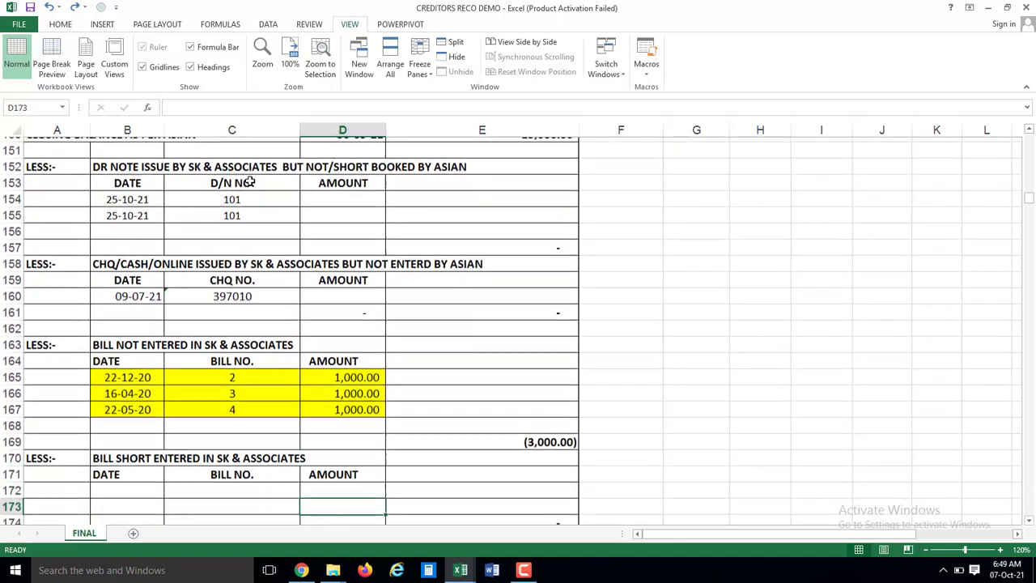
pyautogui.press('Down')
pyautogui.press('Down')
pyautogui.press('Down')
pyautogui.press('Down')
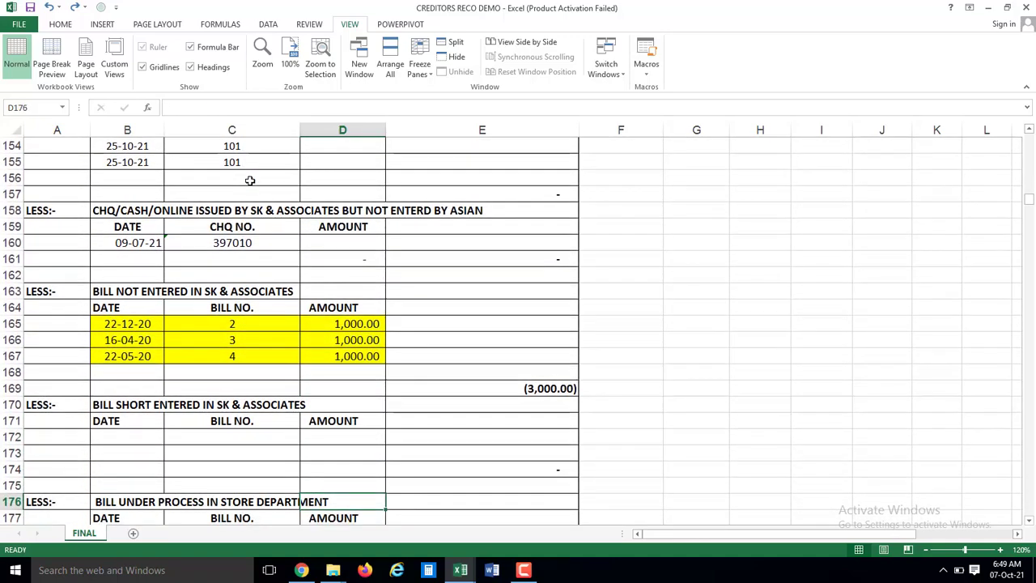
pyautogui.press('Down')
pyautogui.press('Down')
pyautogui.press('Down')
pyautogui.press('Down')
pyautogui.press('Down')
pyautogui.press('Down')
pyautogui.press('Down')
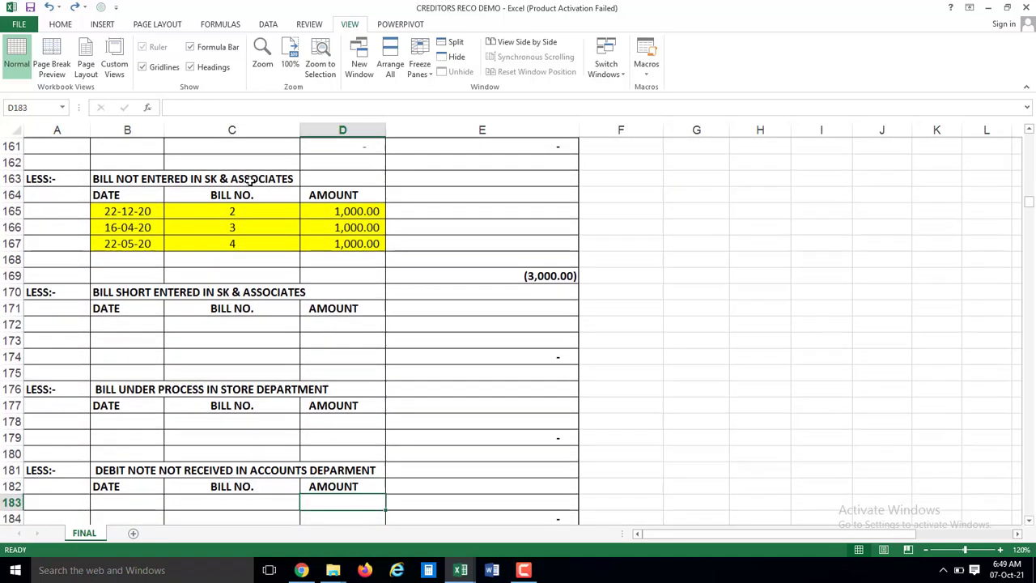
pyautogui.press('Down')
pyautogui.press('Down')
pyautogui.press('Down')
pyautogui.press('Down')
pyautogui.press('Down')
pyautogui.press('Down')
pyautogui.press('Down')
pyautogui.press('Down')
pyautogui.press('Down')
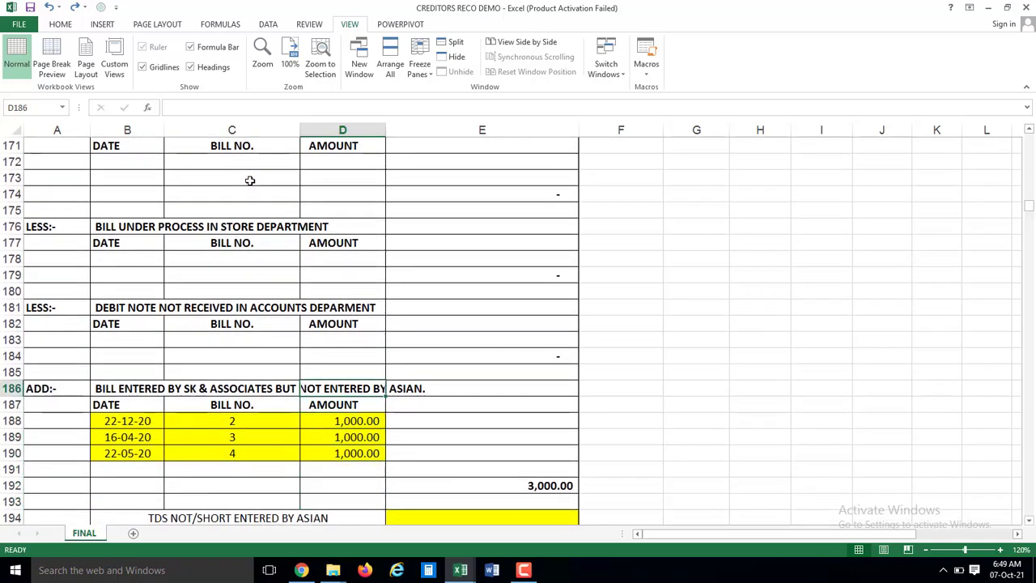
pyautogui.press('Up')
pyautogui.press('Up')
pyautogui.press('Up')
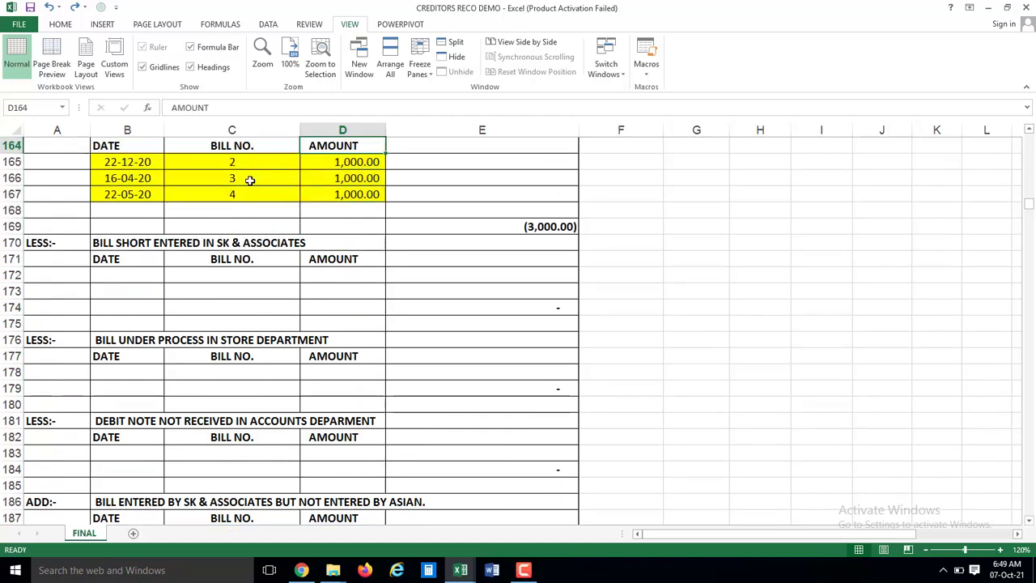
pyautogui.press('Down')
pyautogui.press('Down')
pyautogui.press('Down')
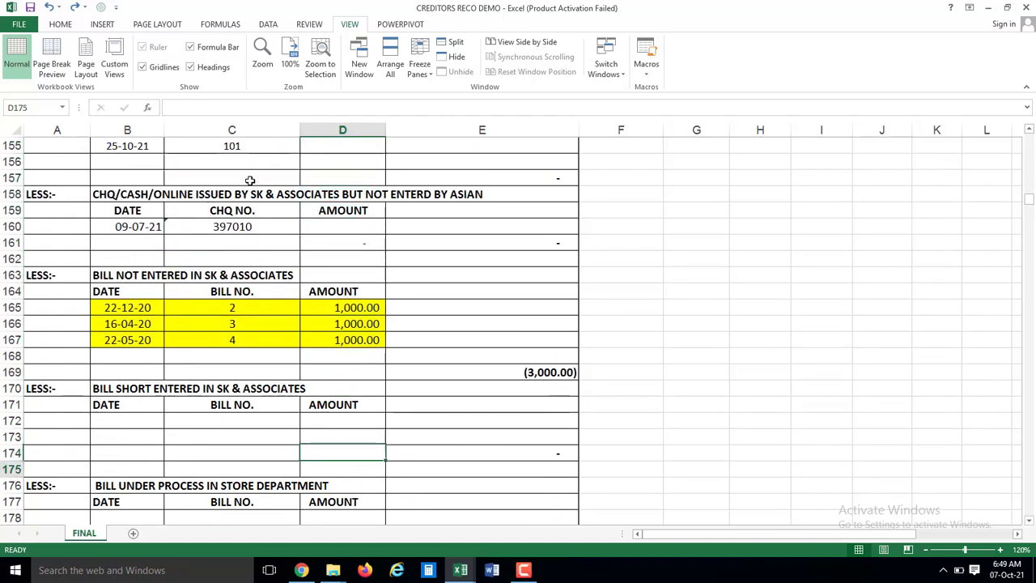
pyautogui.press('Down')
pyautogui.press('Down')
pyautogui.press('Down')
pyautogui.press('Down')
pyautogui.press('Down')
pyautogui.press('Down')
pyautogui.press('Down')
pyautogui.press('Down')
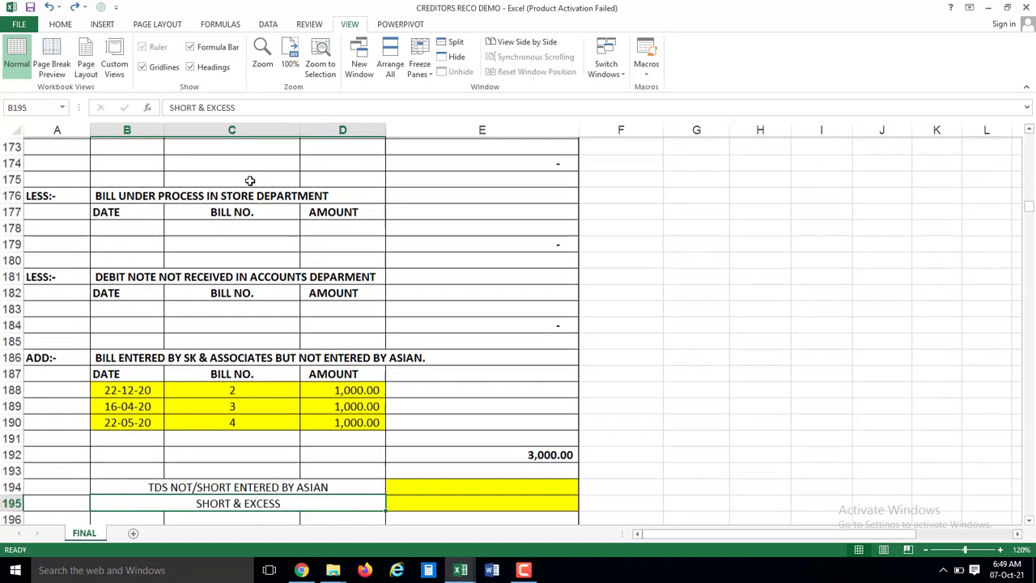
pyautogui.press('Down')
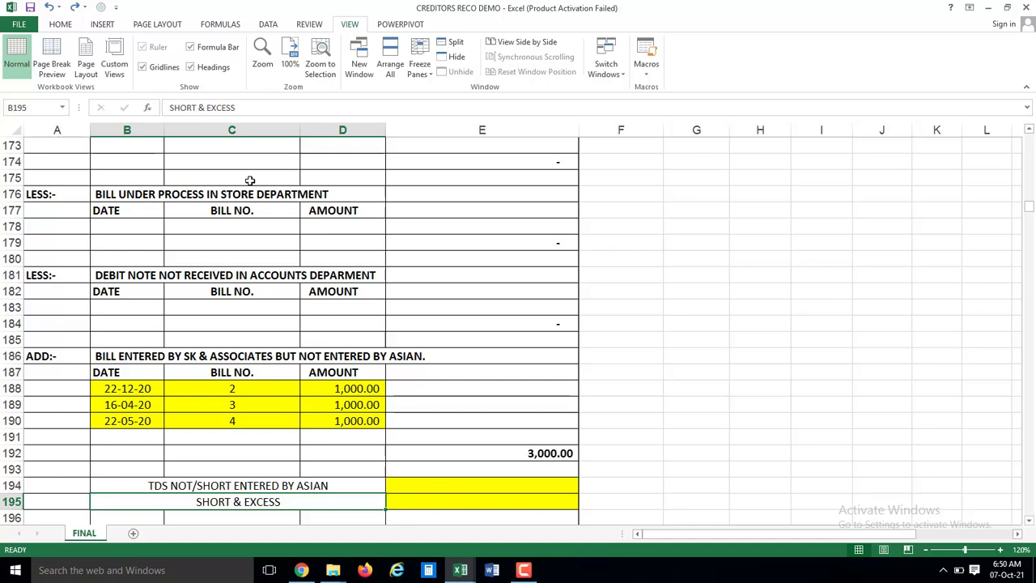
pyautogui.press('Down')
pyautogui.press('Up')
pyautogui.press('Up')
pyautogui.press('Right')
pyautogui.press('Down')
pyautogui.press('Down')
pyautogui.press('Down')
pyautogui.press('Down')
pyautogui.press('Down')
pyautogui.press('Down')
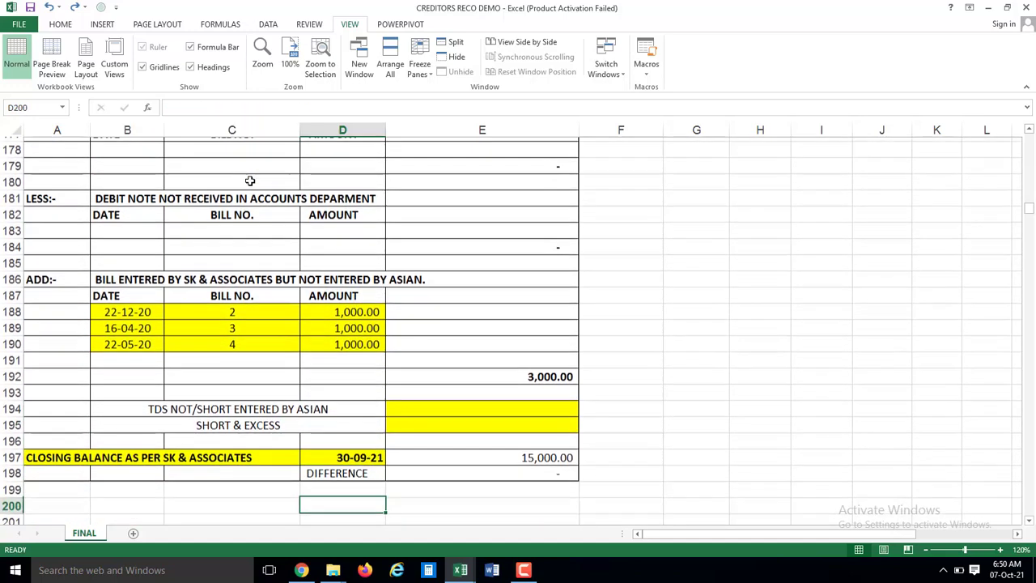
pyautogui.press('Down')
pyautogui.press('Down')
pyautogui.press('Up')
pyautogui.press('Up')
pyautogui.press('Down')
pyautogui.press('Down')
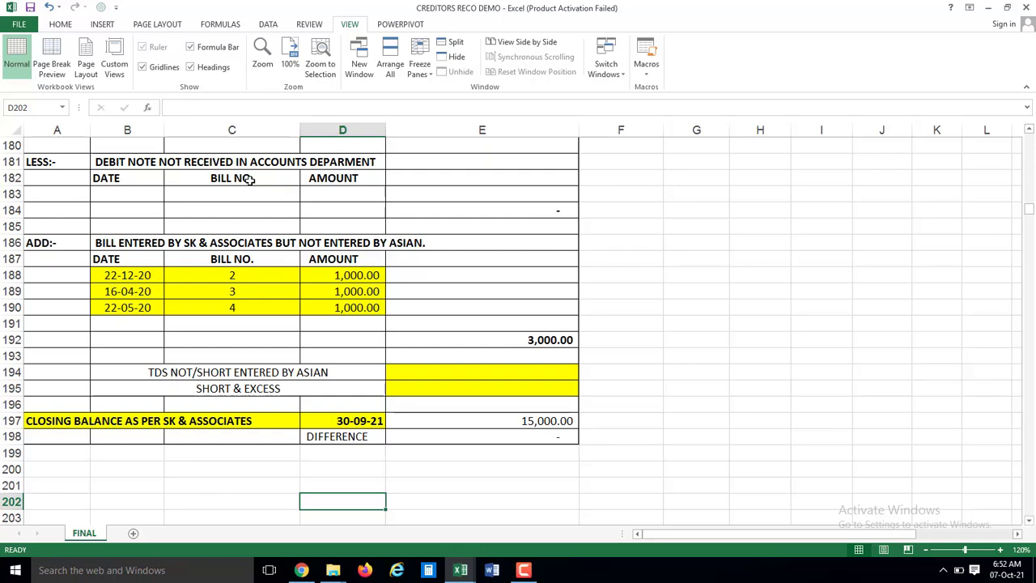
pyautogui.press('Up')
pyautogui.press('Up')
pyautogui.press('Up')
pyautogui.press('Up')
pyautogui.press('Up')
pyautogui.press('Up')
pyautogui.press('Up')
pyautogui.press('Up')
pyautogui.press('Up')
pyautogui.press('Up')
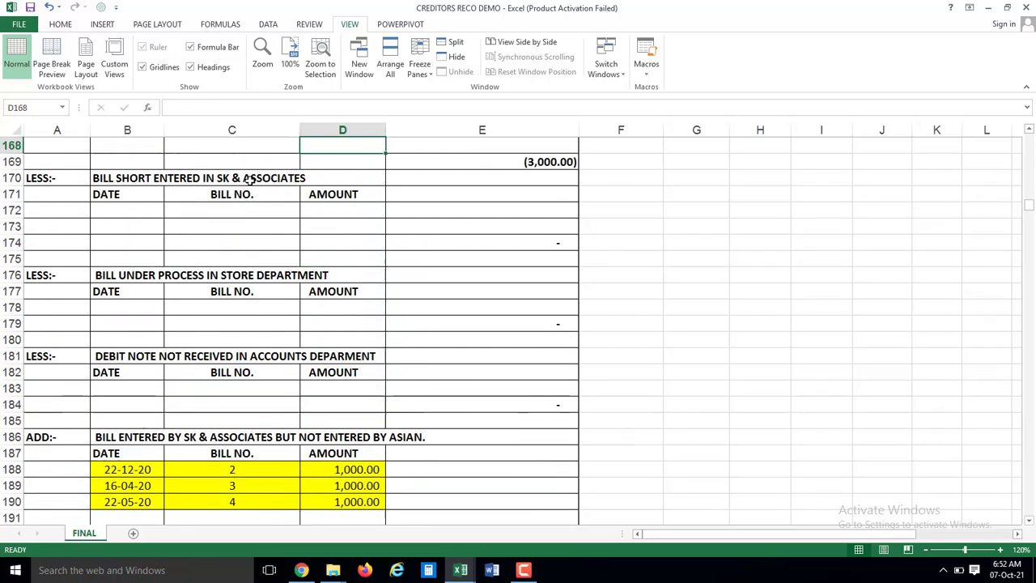
pyautogui.press('Up')
pyautogui.press('Up')
pyautogui.press('Up')
pyautogui.press('Down')
pyautogui.press('Down')
pyautogui.press('Down')
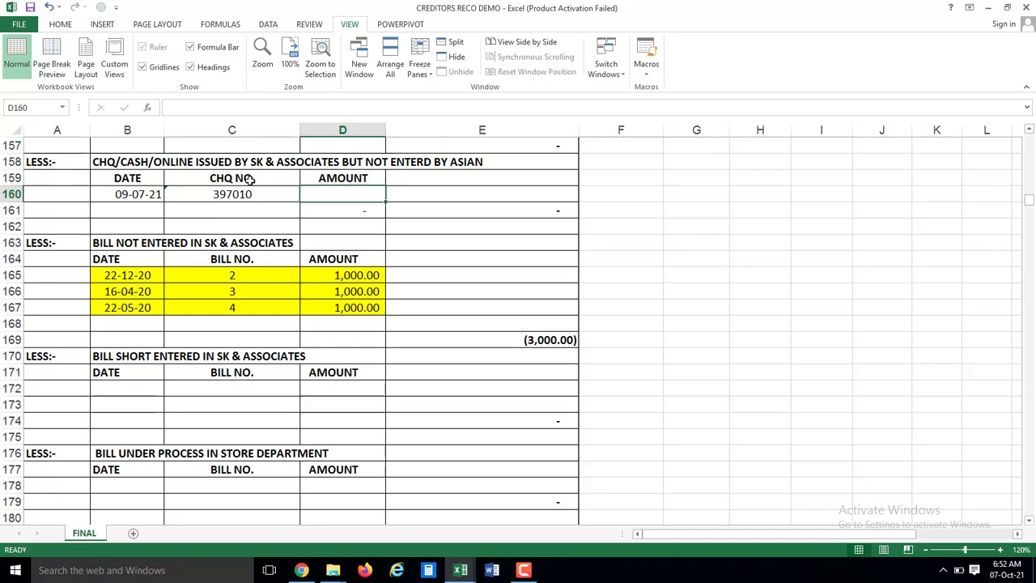
pyautogui.press('Down')
pyautogui.press('Down')
pyautogui.press('Down')
pyautogui.press('Down')
pyautogui.press('Down')
pyautogui.press('Down')
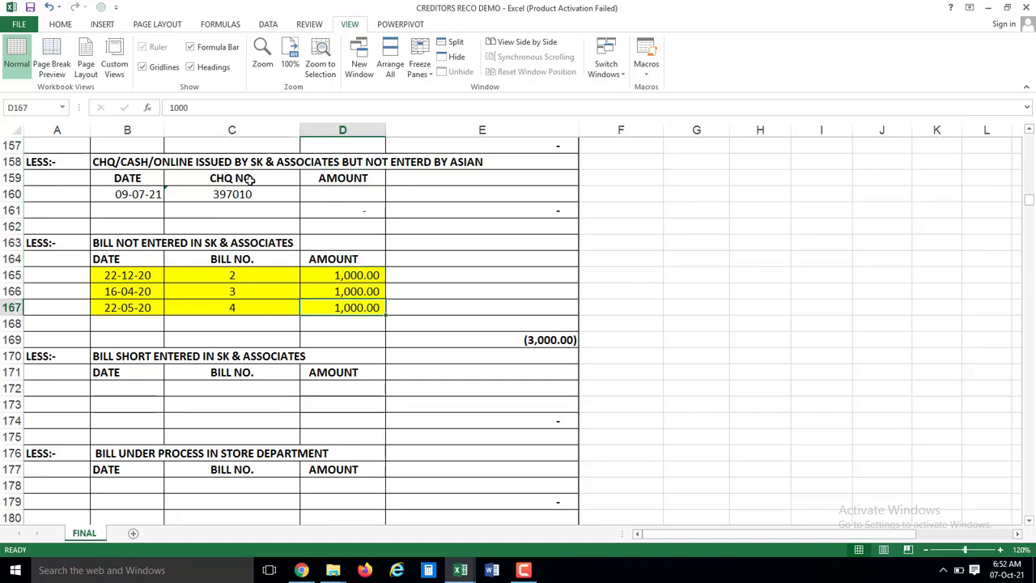
pyautogui.press('Down')
pyautogui.press('Down')
pyautogui.press('Down')
pyautogui.press('Down')
pyautogui.press('Down')
pyautogui.press('Down')
pyautogui.press('Down')
pyautogui.press('Down')
pyautogui.press('Down')
pyautogui.press('Down')
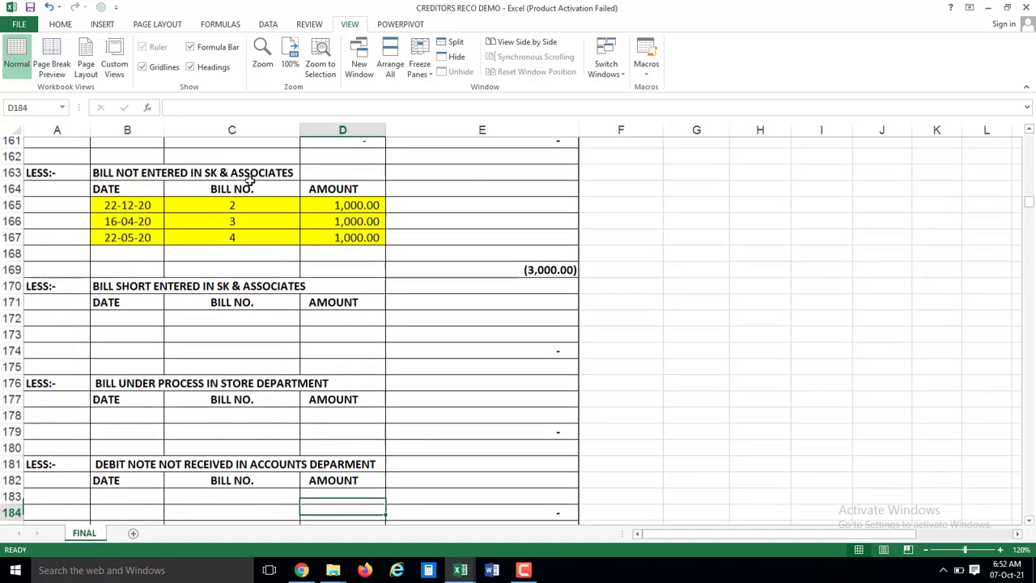
pyautogui.press('Down')
pyautogui.press('Down')
pyautogui.press('Down')
pyautogui.press('Down')
pyautogui.press('Down')
pyautogui.press('Down')
pyautogui.press('Down')
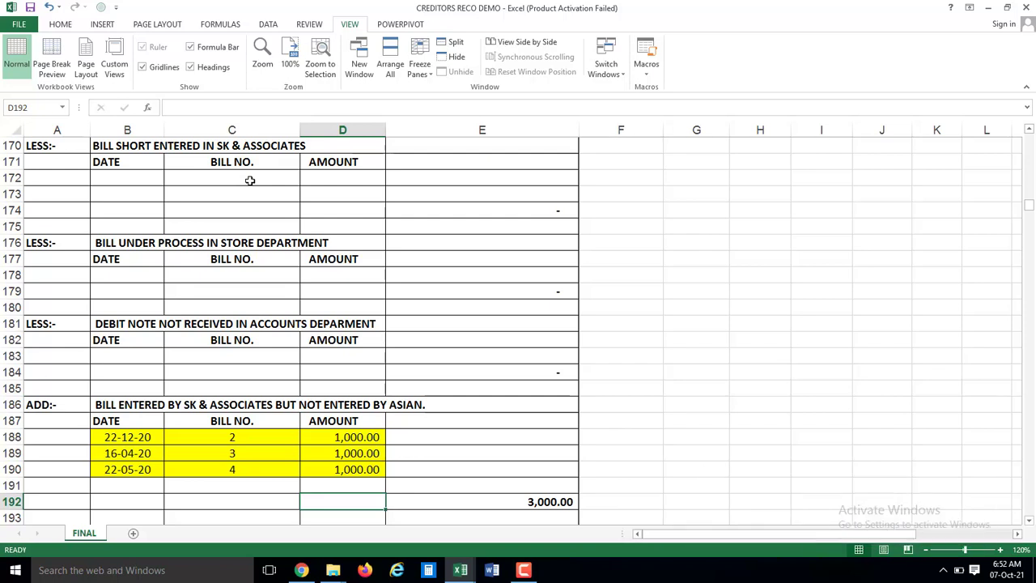
pyautogui.press('Up')
pyautogui.press('Up')
pyautogui.press('Up')
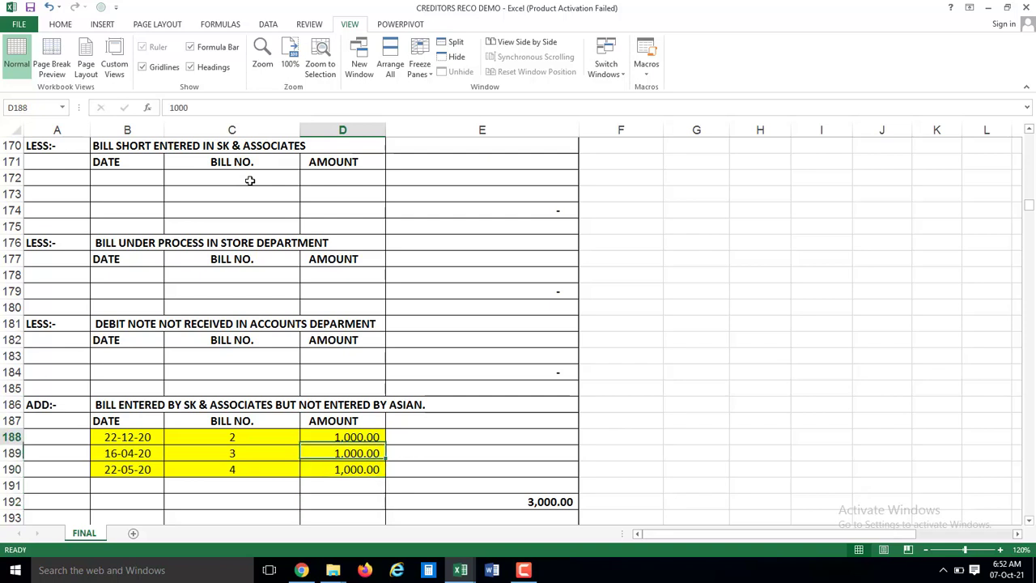
pyautogui.press('Up')
pyautogui.press('Down')
pyautogui.press('Down')
pyautogui.press('Up')
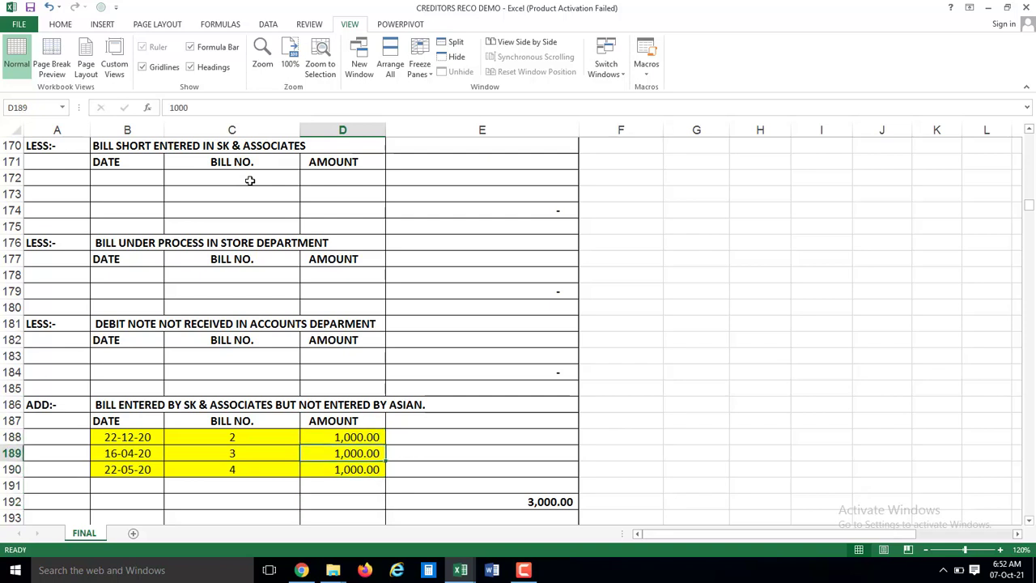
pyautogui.press('Up')
pyautogui.press('Up')
pyautogui.press('Down')
pyautogui.press('Down')
pyautogui.press('Down')
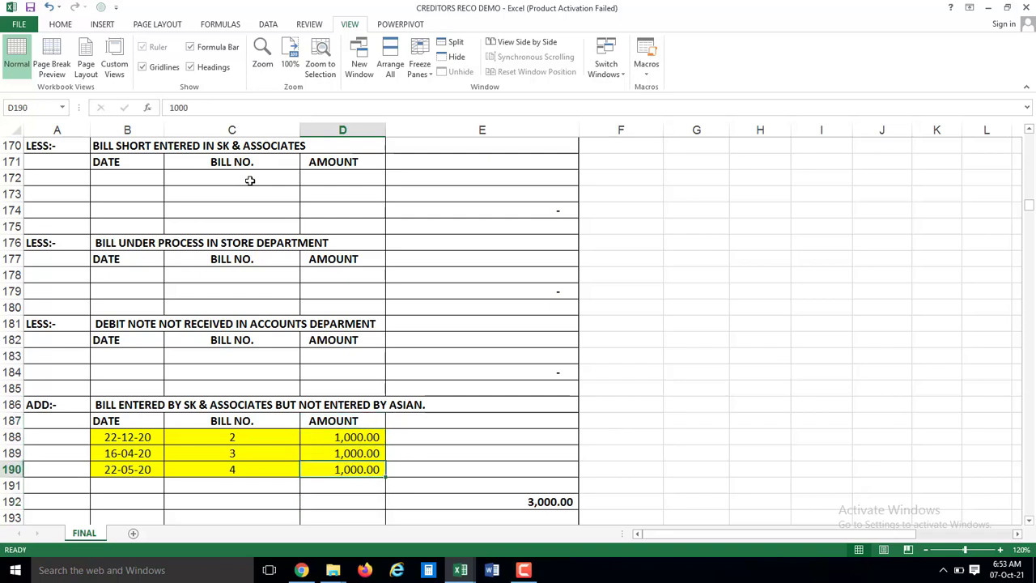
pyautogui.press('Up')
pyautogui.press('Up')
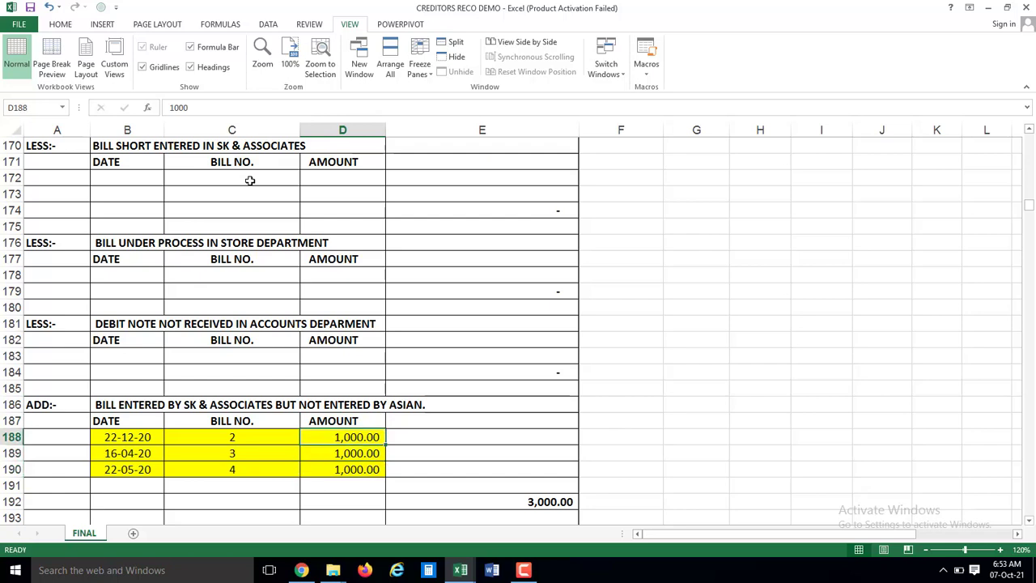
pyautogui.press('Down')
pyautogui.press('Down')
pyautogui.press('Down')
pyautogui.press('Up')
pyautogui.press('Up')
pyautogui.press('Up')
pyautogui.press('Down')
pyautogui.press('Down')
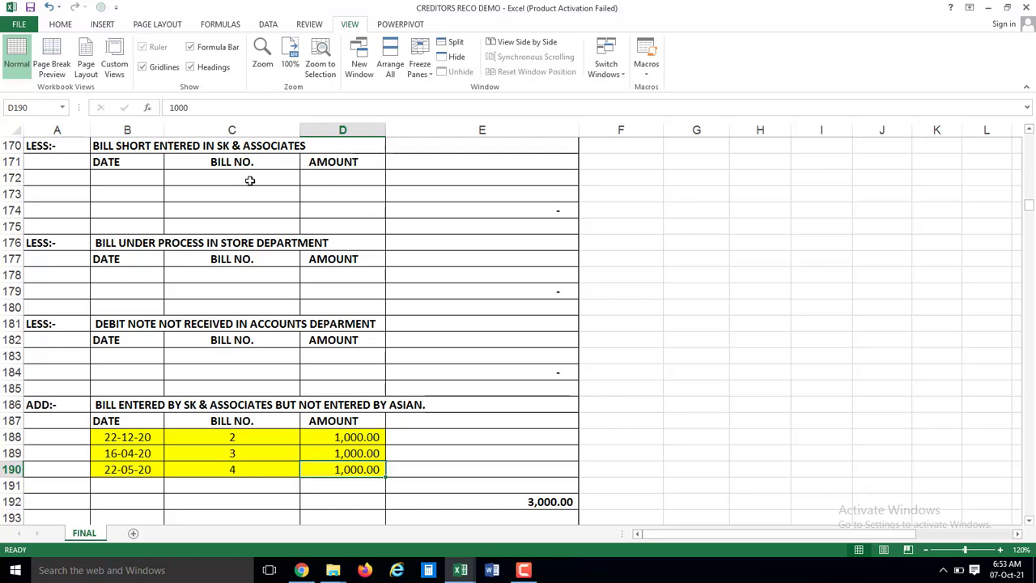
pyautogui.press('Up')
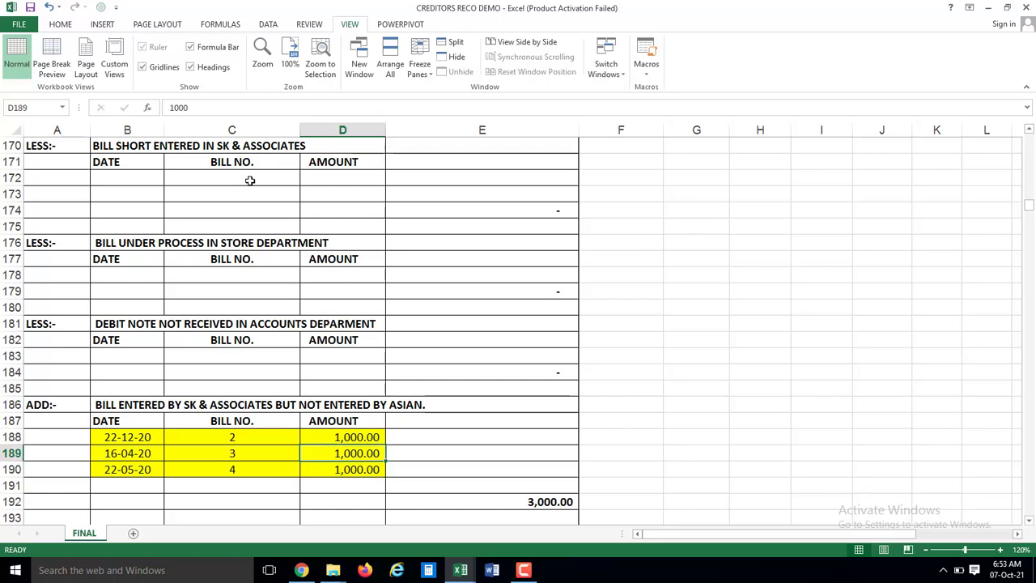
pyautogui.press('Up')
pyautogui.press('Up')
pyautogui.press('Up')
pyautogui.press('Up')
pyautogui.press('Up')
pyautogui.press('Up')
pyautogui.press('Up')
pyautogui.press('Up')
pyautogui.press('Up')
pyautogui.press('Up')
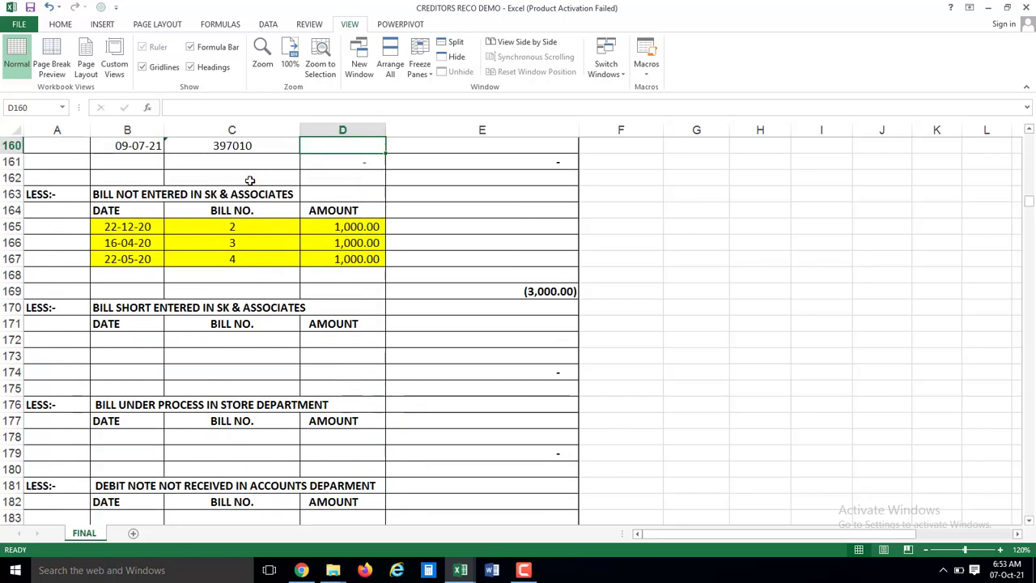
pyautogui.press('Down')
pyautogui.press('Down')
pyautogui.press('Down')
pyautogui.press('Down')
pyautogui.press('Down')
pyautogui.press('Down')
pyautogui.press('Down')
pyautogui.press('Down')
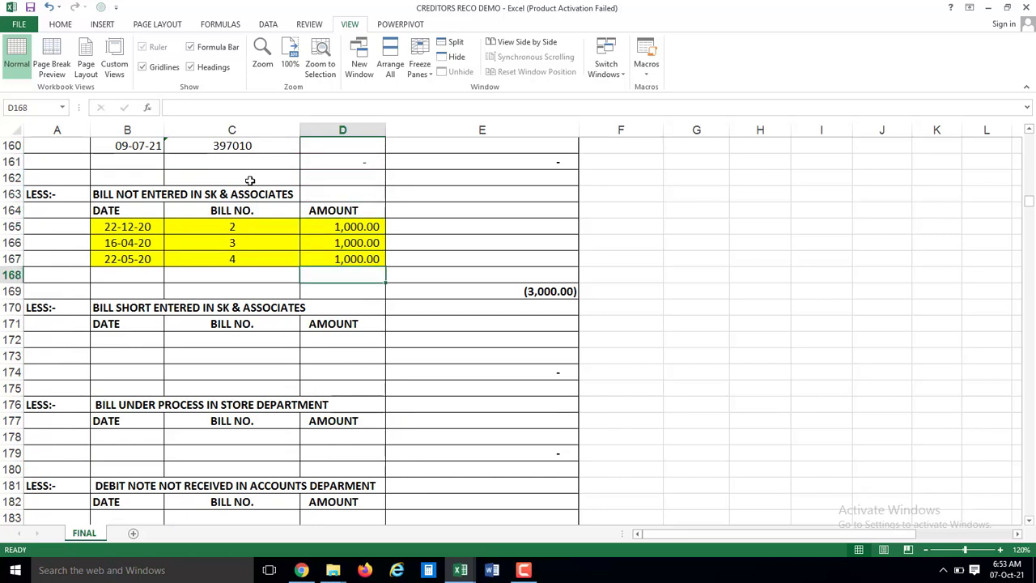
pyautogui.press('Up')
pyautogui.press('Up')
pyautogui.press('Up')
pyautogui.press('Down')
pyautogui.press('Down')
pyautogui.press('Down')
pyautogui.press('Down')
pyautogui.press('Down')
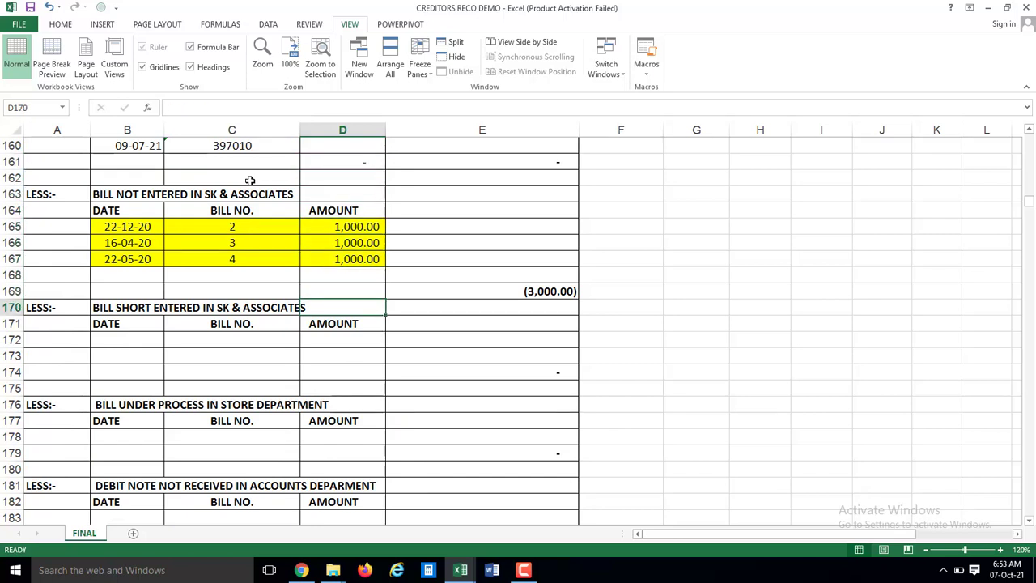
pyautogui.press('Down')
pyautogui.press('Down')
pyautogui.press('Down')
pyautogui.press('Down')
pyautogui.press('Down')
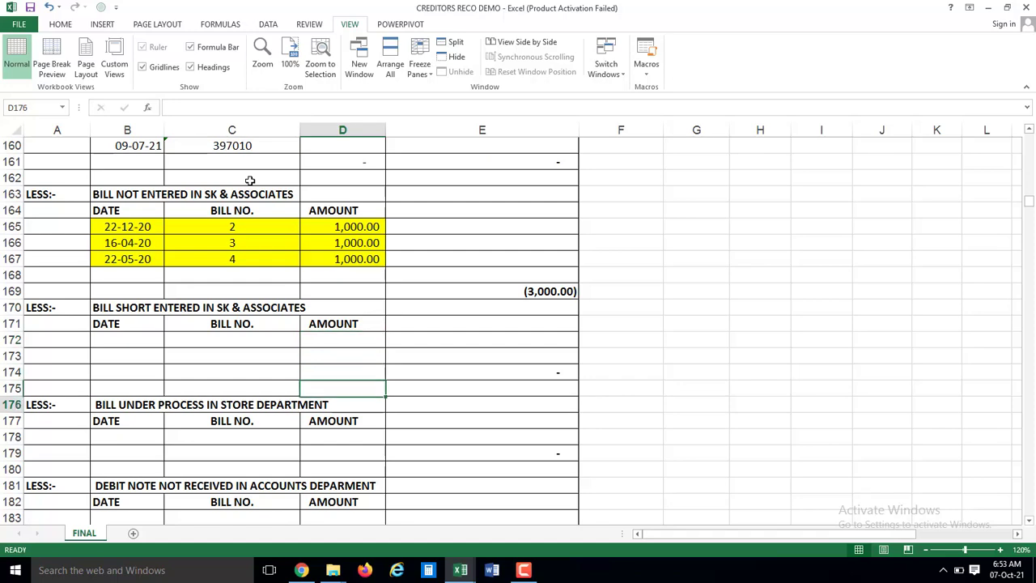
pyautogui.press('Down')
pyautogui.press('Down')
pyautogui.press('Down')
pyautogui.press('Down')
pyautogui.press('Down')
pyautogui.press('Down')
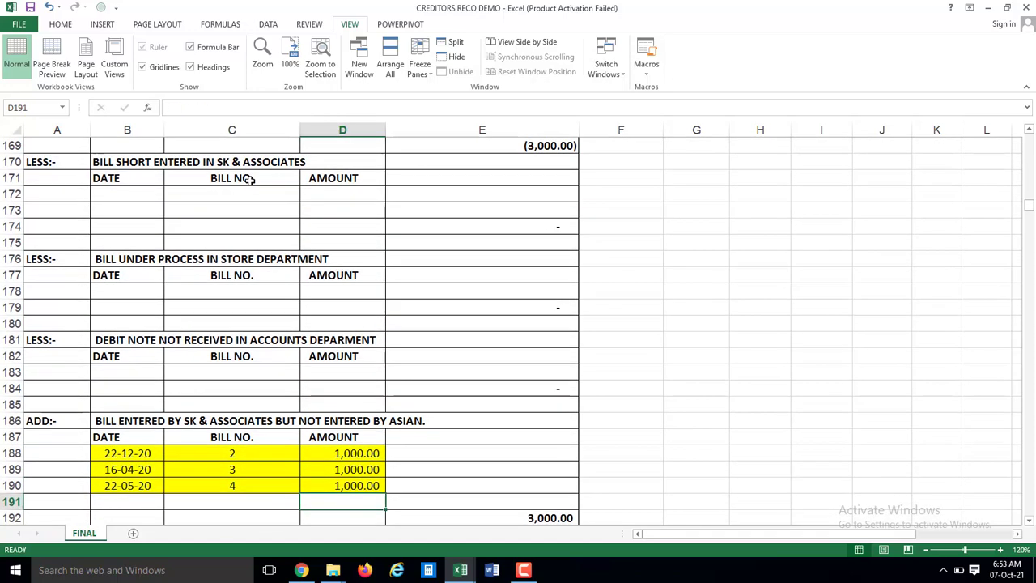
pyautogui.press('Up')
pyautogui.press('Up')
pyautogui.press('Up')
pyautogui.press('Up')
pyautogui.press('Up')
pyautogui.press('Up')
pyautogui.press('Up')
pyautogui.press('Up')
pyautogui.press('Up')
pyautogui.press('Up')
pyautogui.press('Up')
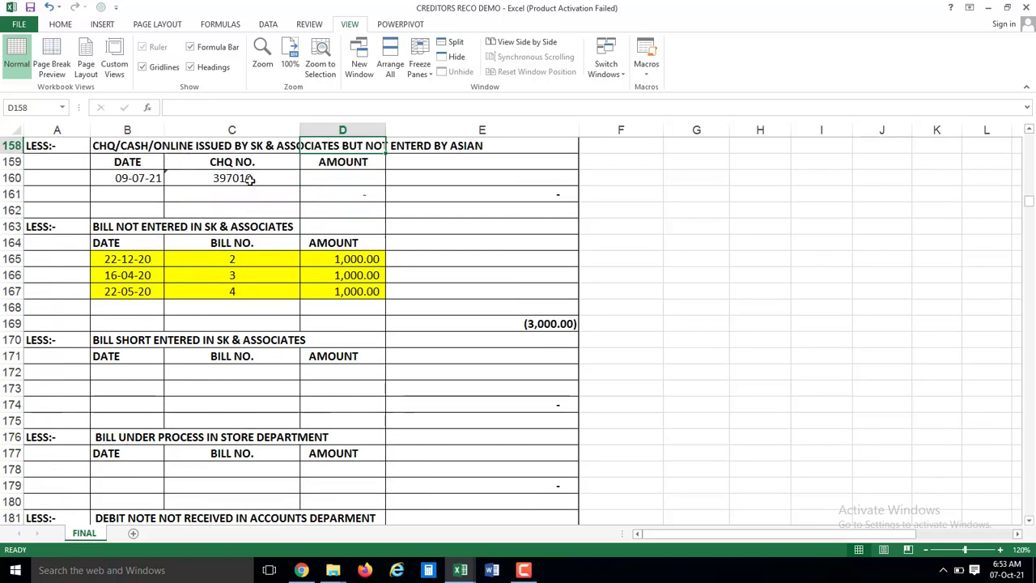
pyautogui.press('Up')
pyautogui.press('Down')
pyautogui.press('Down')
pyautogui.press('Down')
pyautogui.press('Down')
pyautogui.press('Down')
pyautogui.press('Down')
pyautogui.press('Down')
pyautogui.press('Down')
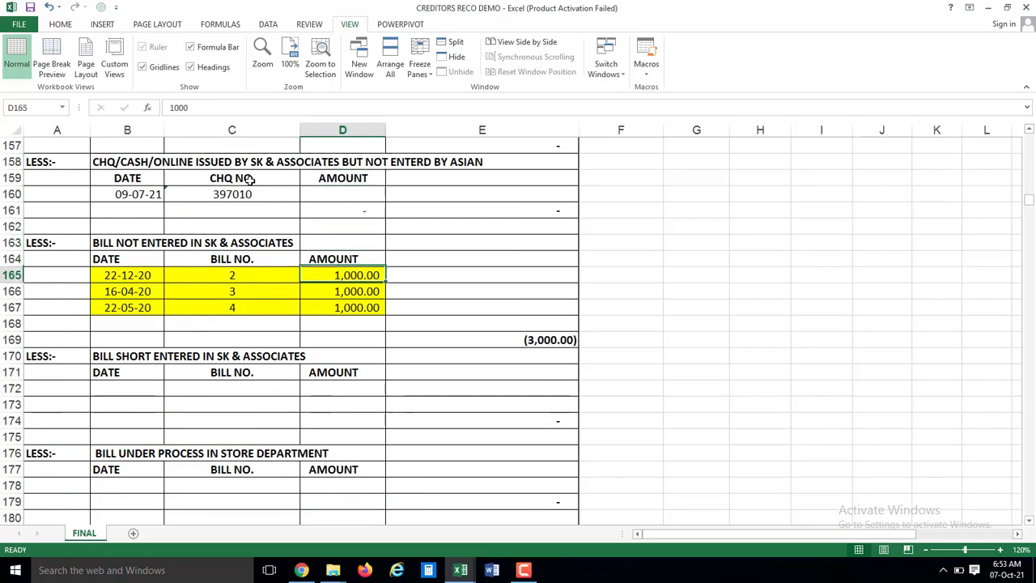